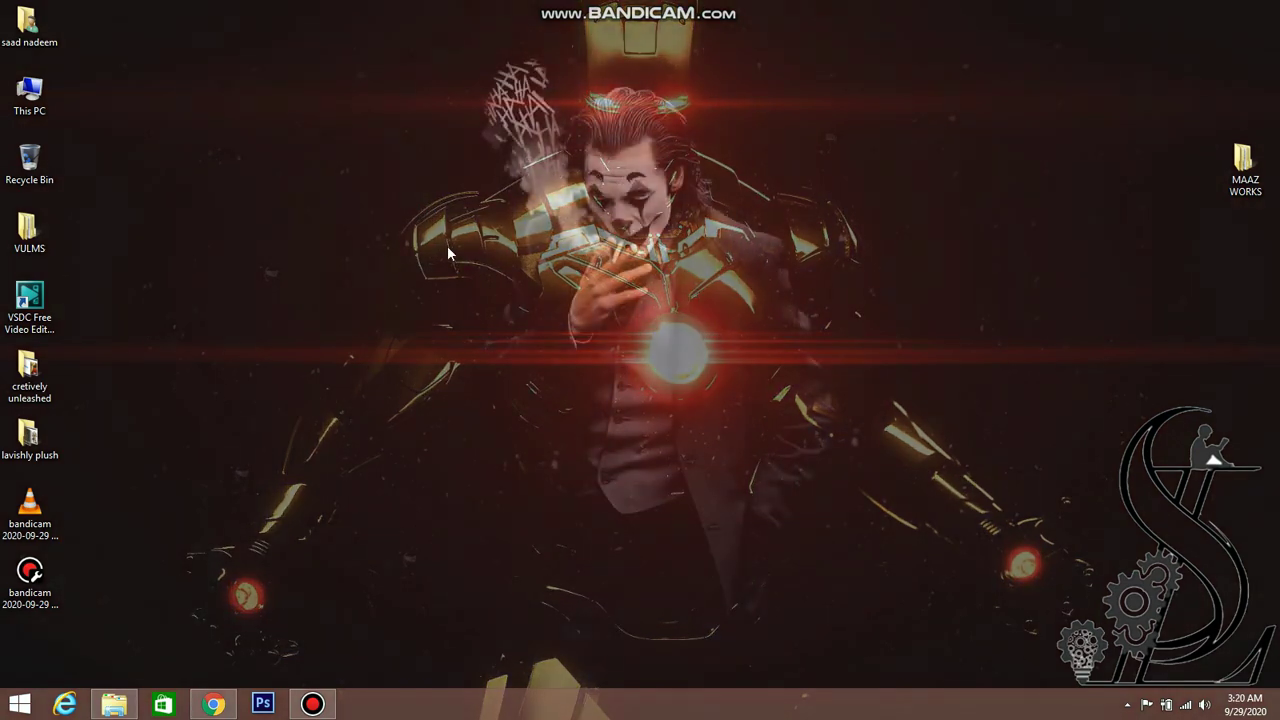
# - Switch to Chrome and examine the Lavishly Plush home page from the header to the Lavish Tops section
pyautogui.click(213, 705)
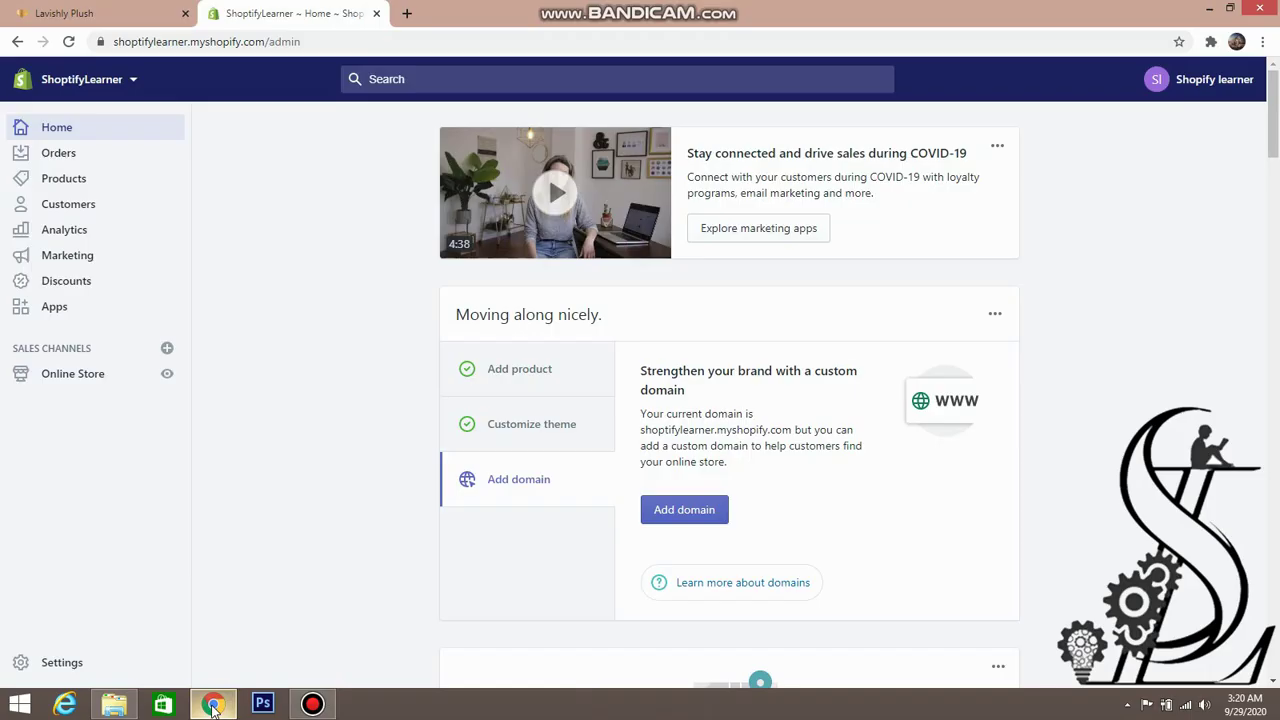
pyautogui.click(1208, 9)
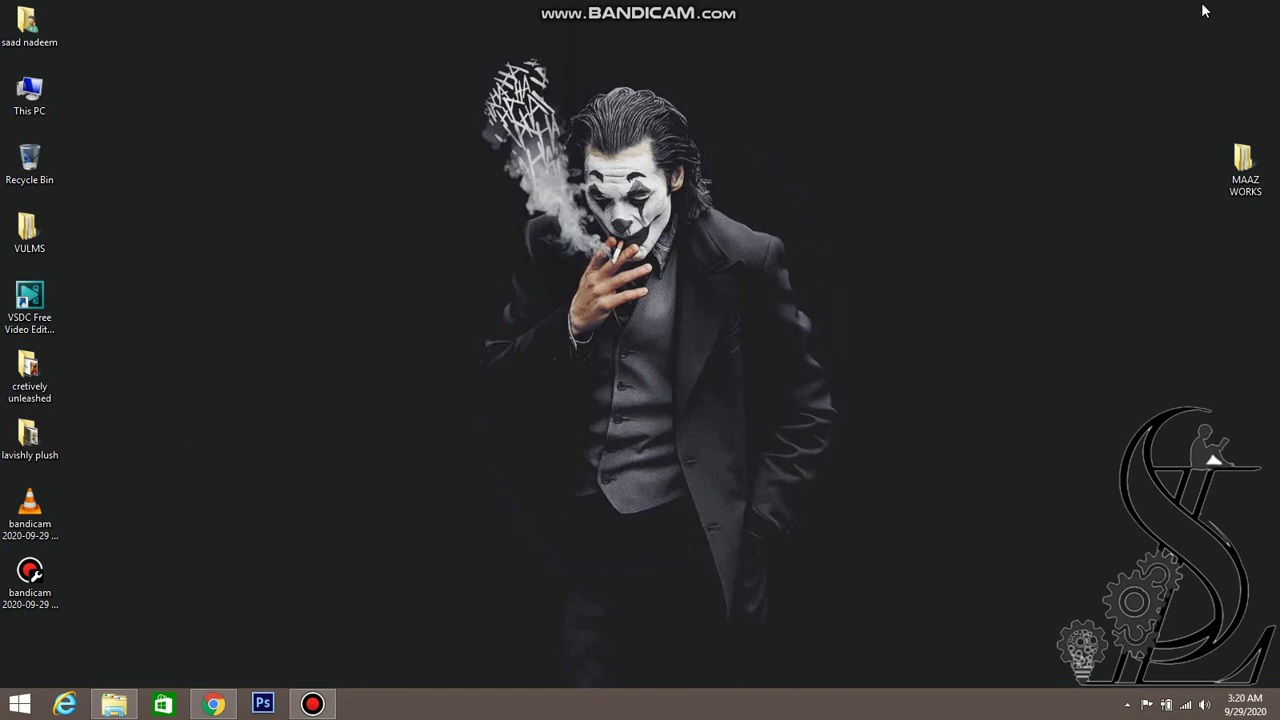
pyautogui.click(227, 706)
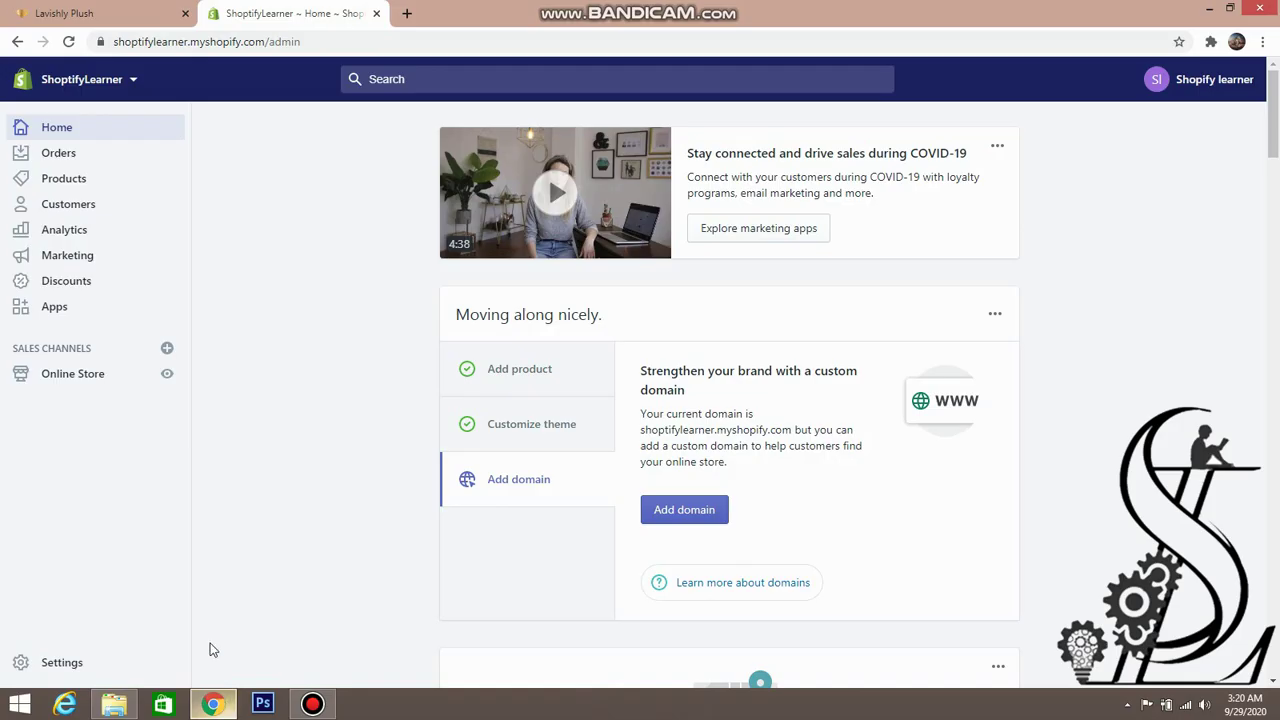
pyautogui.click(117, 14)
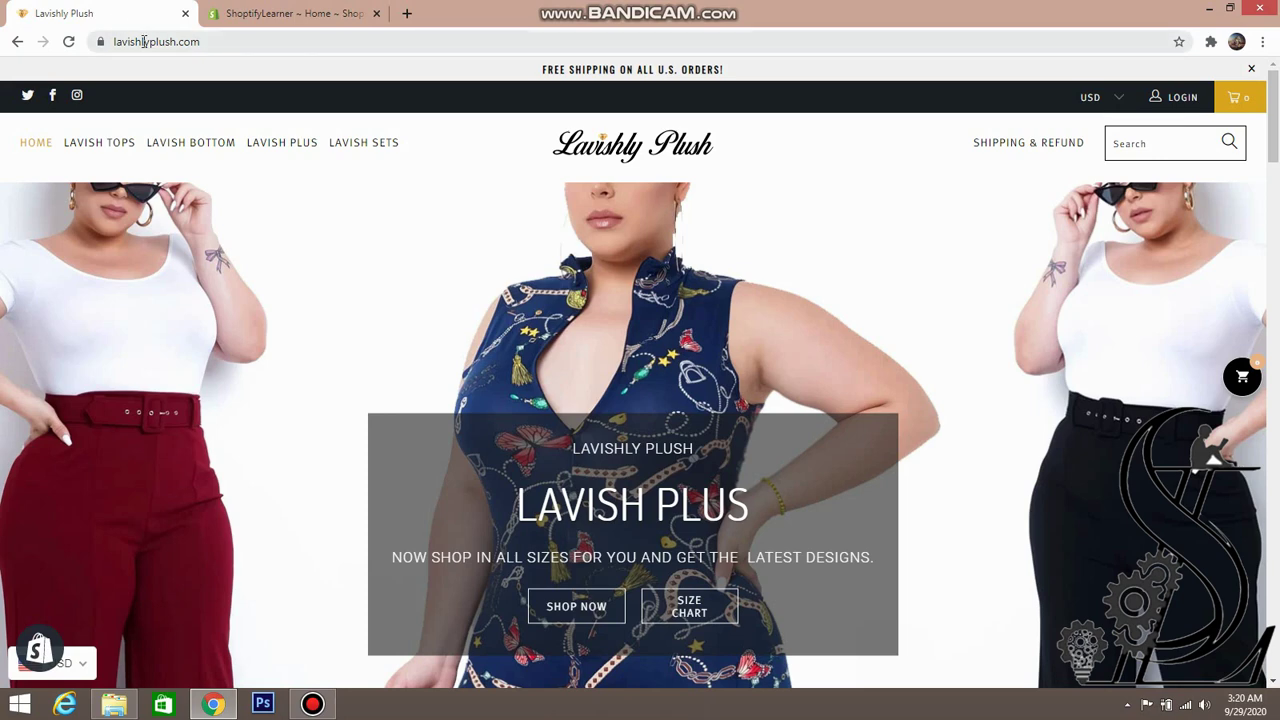
pyautogui.scroll(-6, 222, 252)
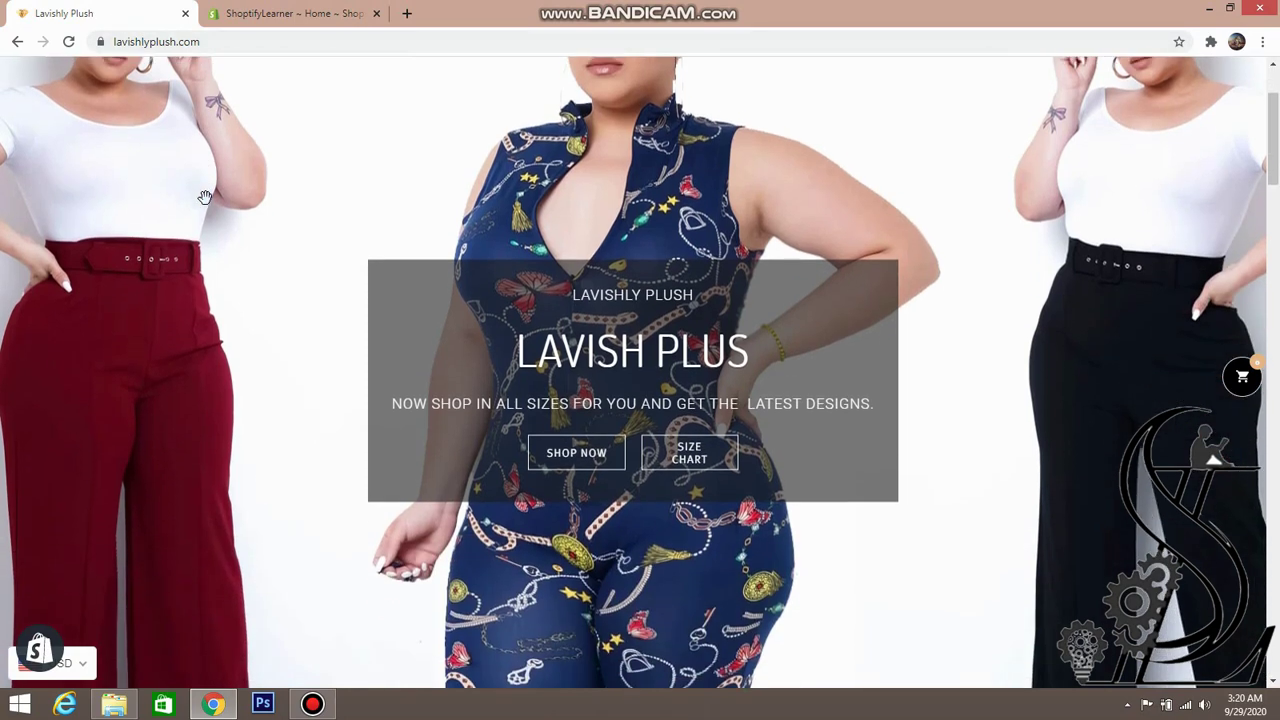
pyautogui.scroll(-3, 222, 252)
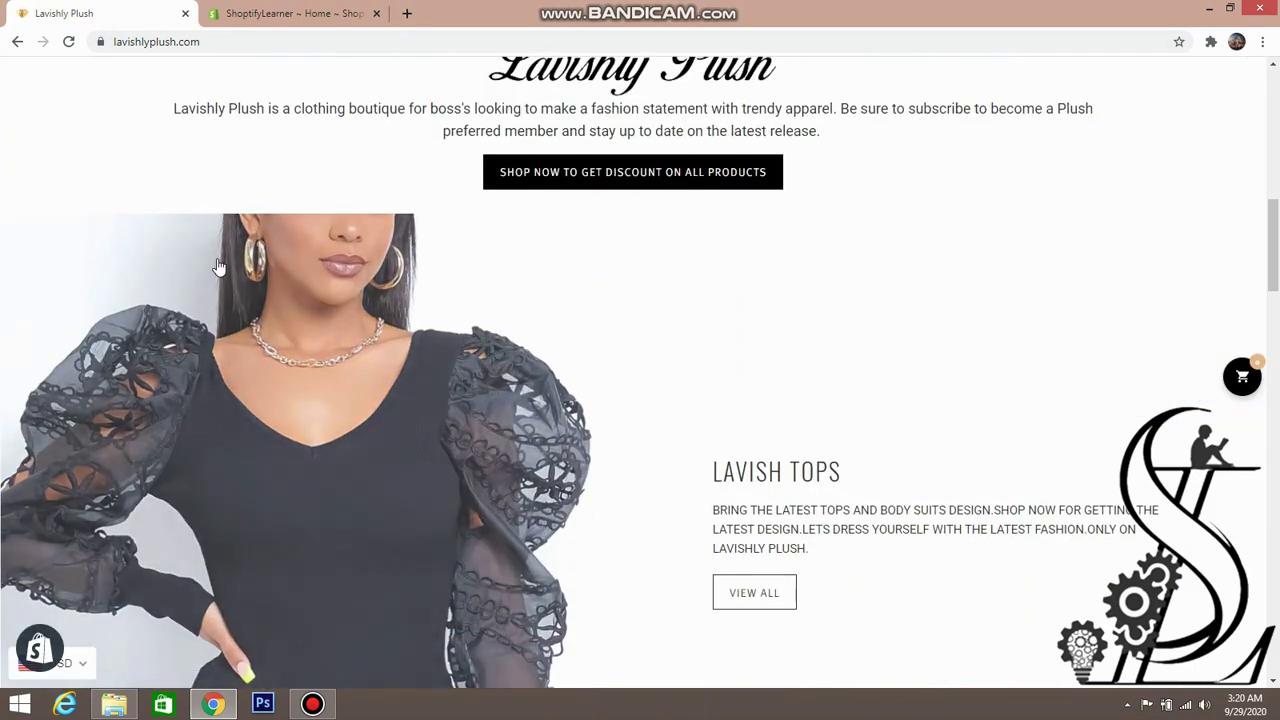
pyautogui.scroll(6, 596, 199)
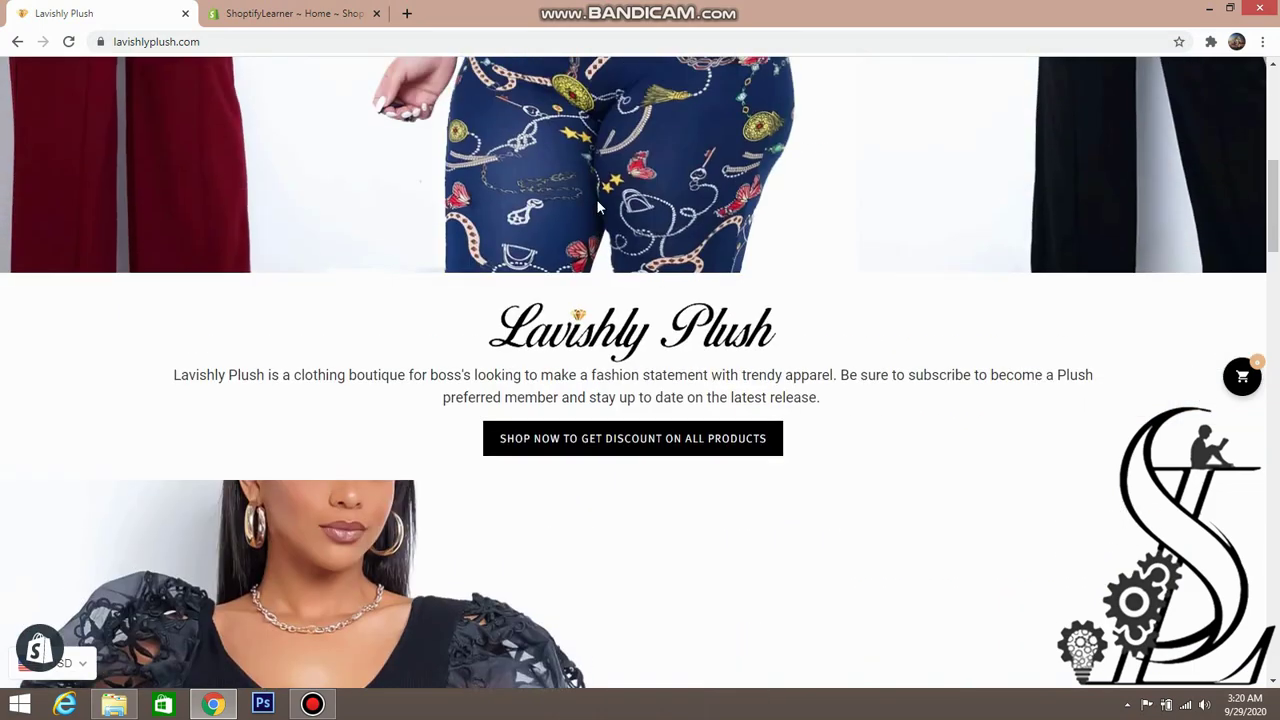
pyautogui.scroll(3, 596, 199)
pyautogui.scroll(-7, 596, 199)
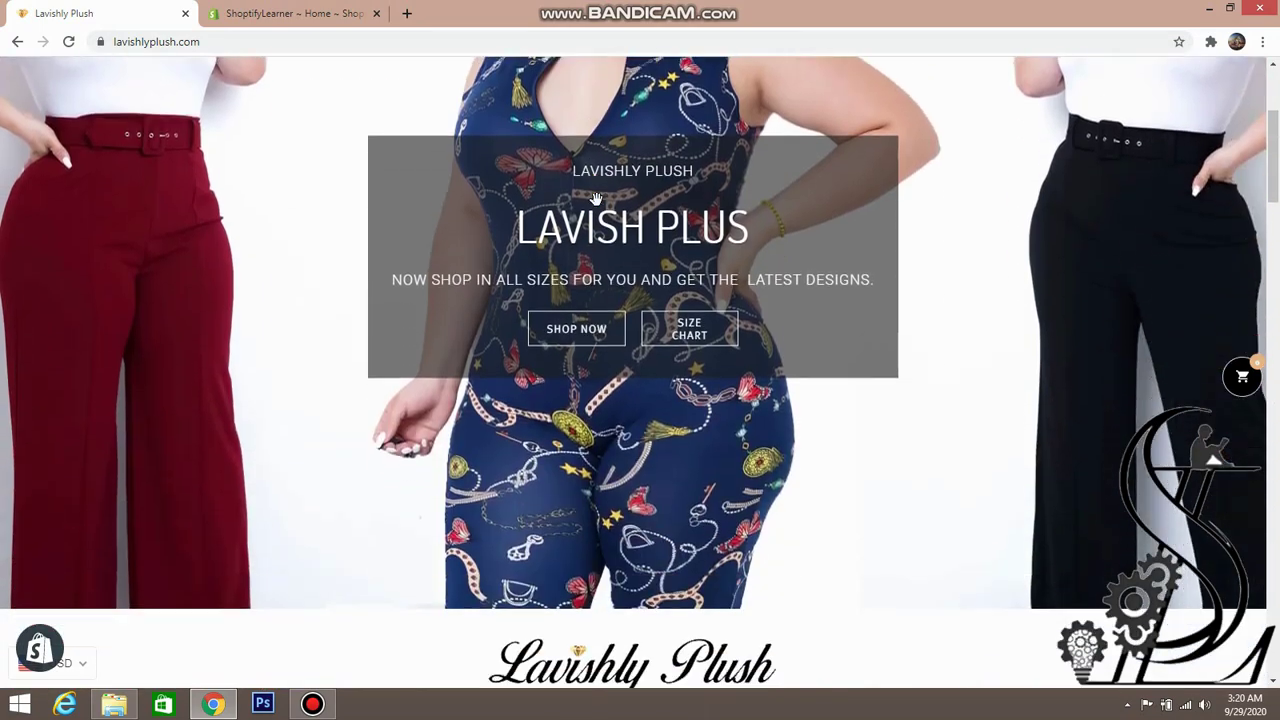
pyautogui.scroll(-3, 596, 199)
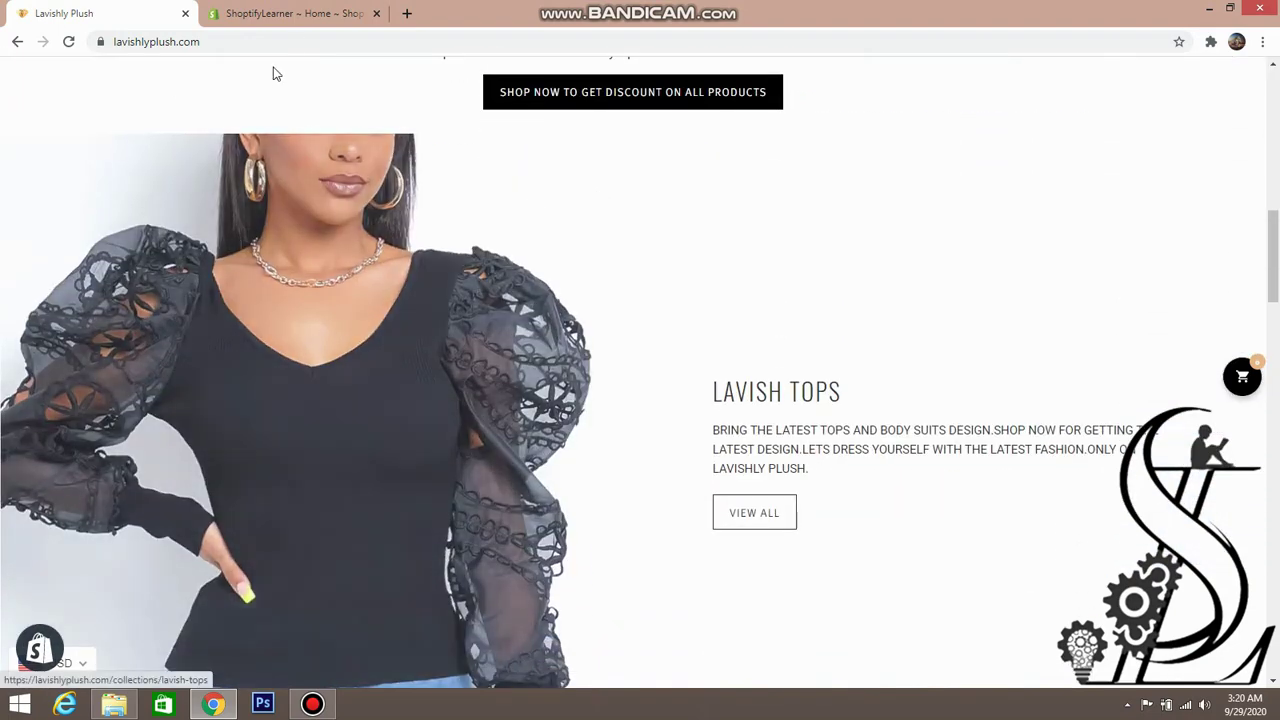
# - Open the ShoptifyLearner store's Themes page at the theme library
pyautogui.click(290, 14)
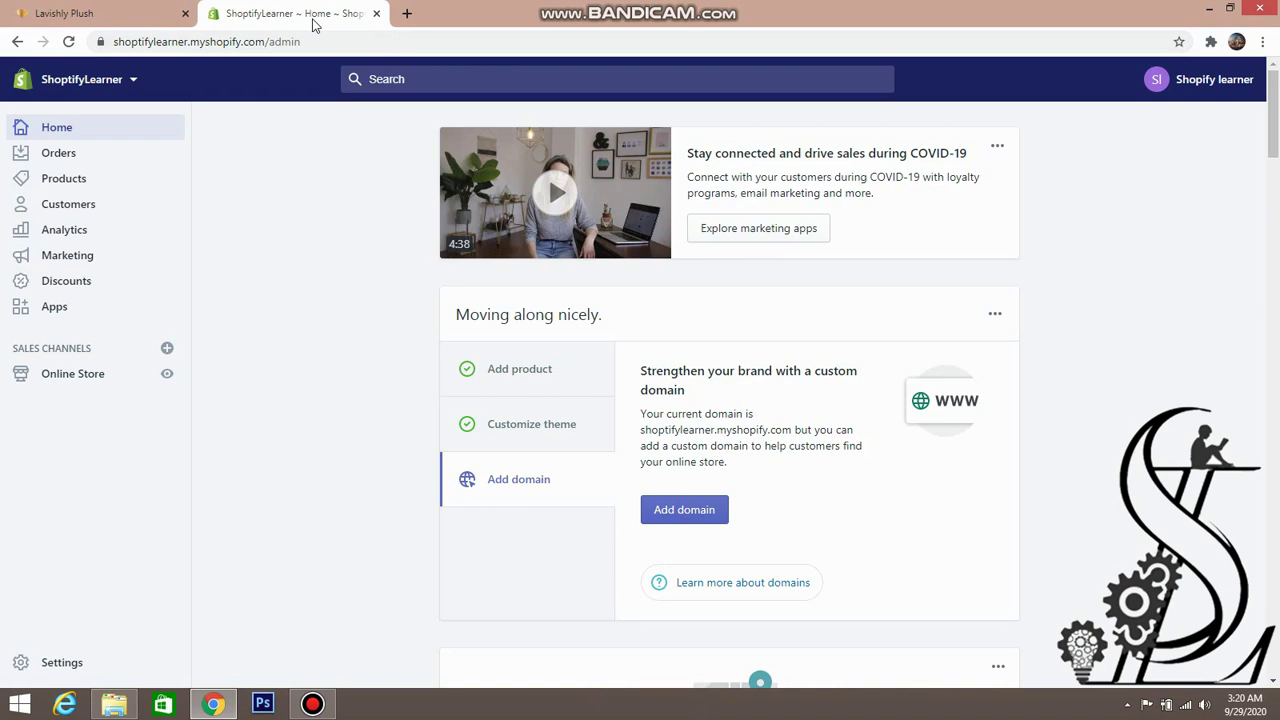
pyautogui.click(88, 376)
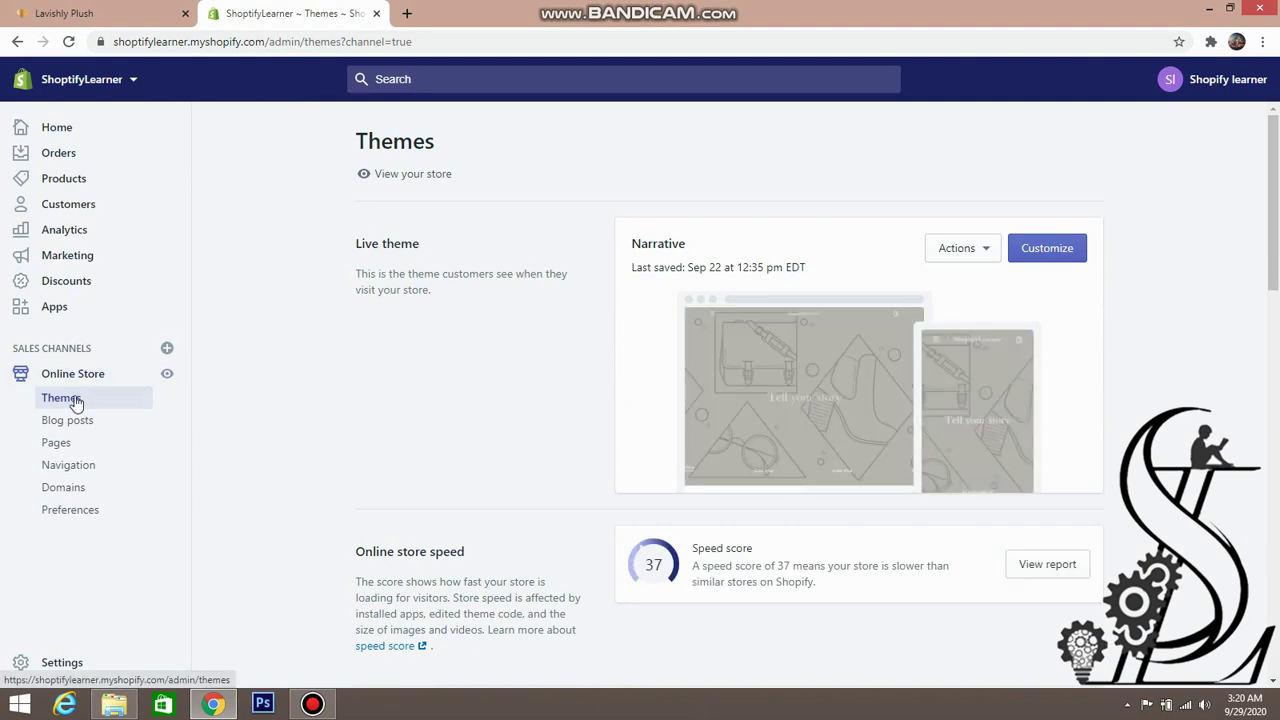
pyautogui.scroll(-3, 657, 420)
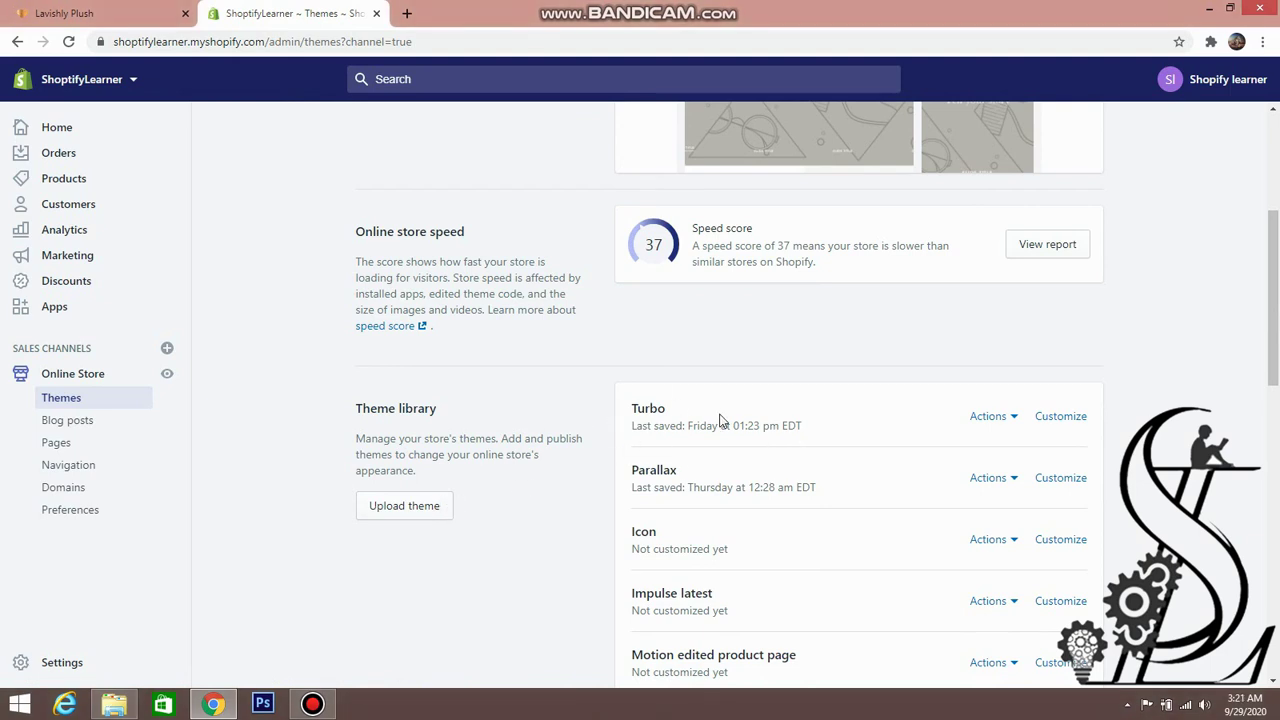
pyautogui.click(418, 510)
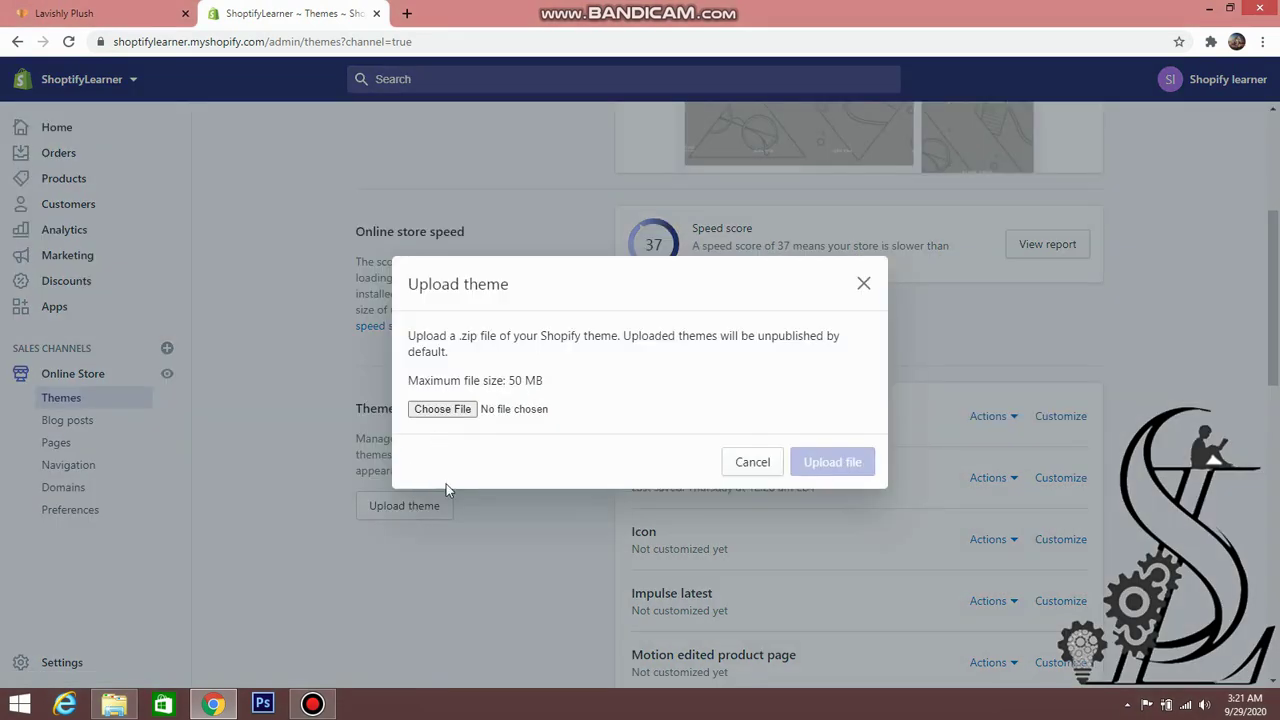
pyautogui.click(864, 284)
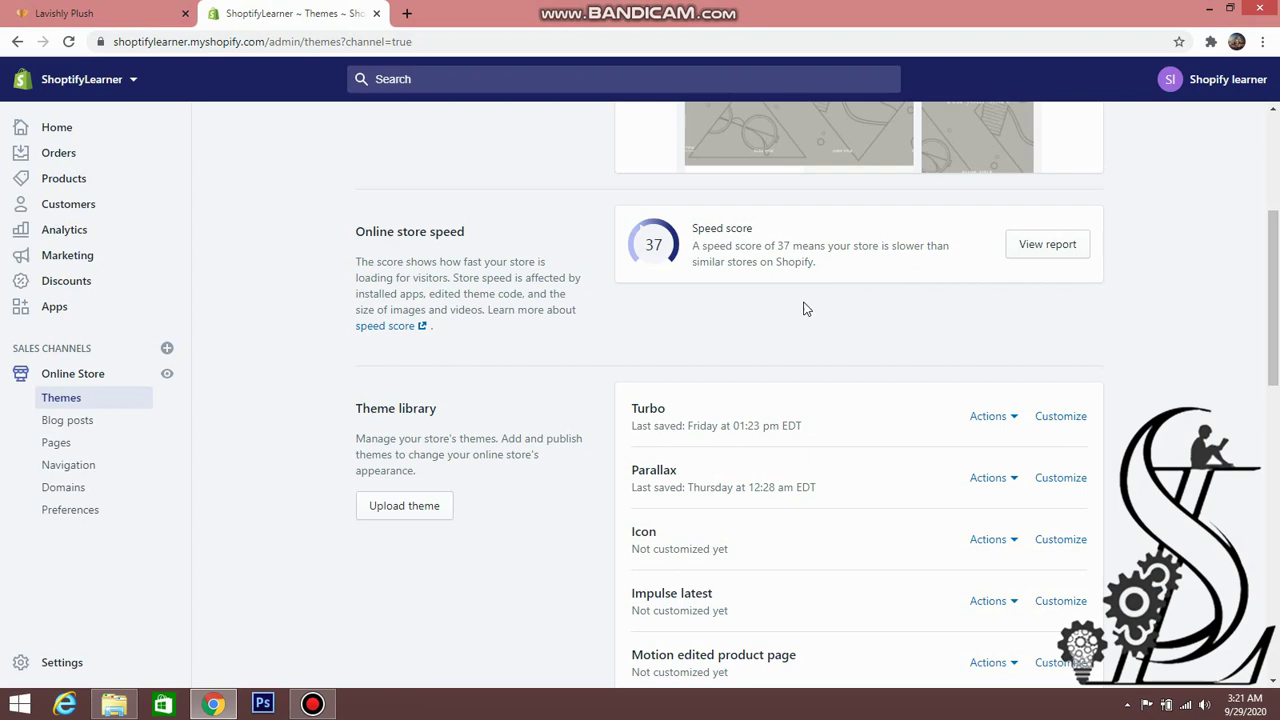
pyautogui.click(412, 508)
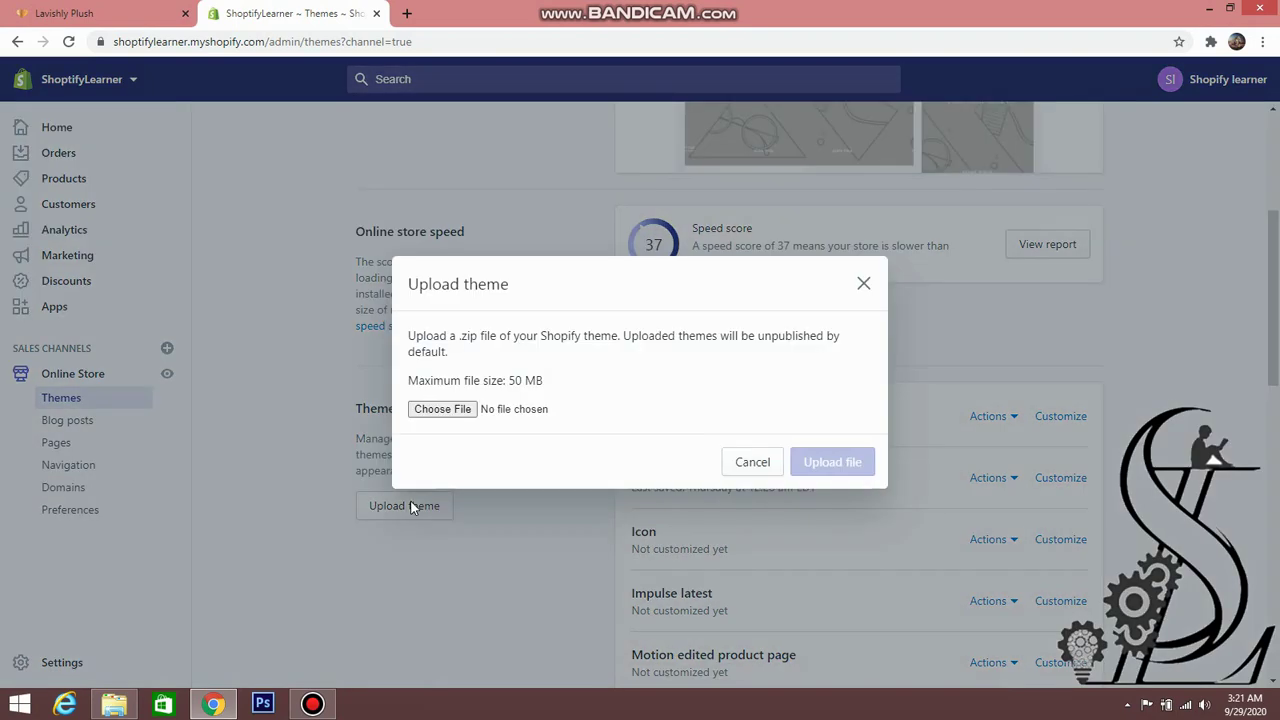
pyautogui.click(461, 410)
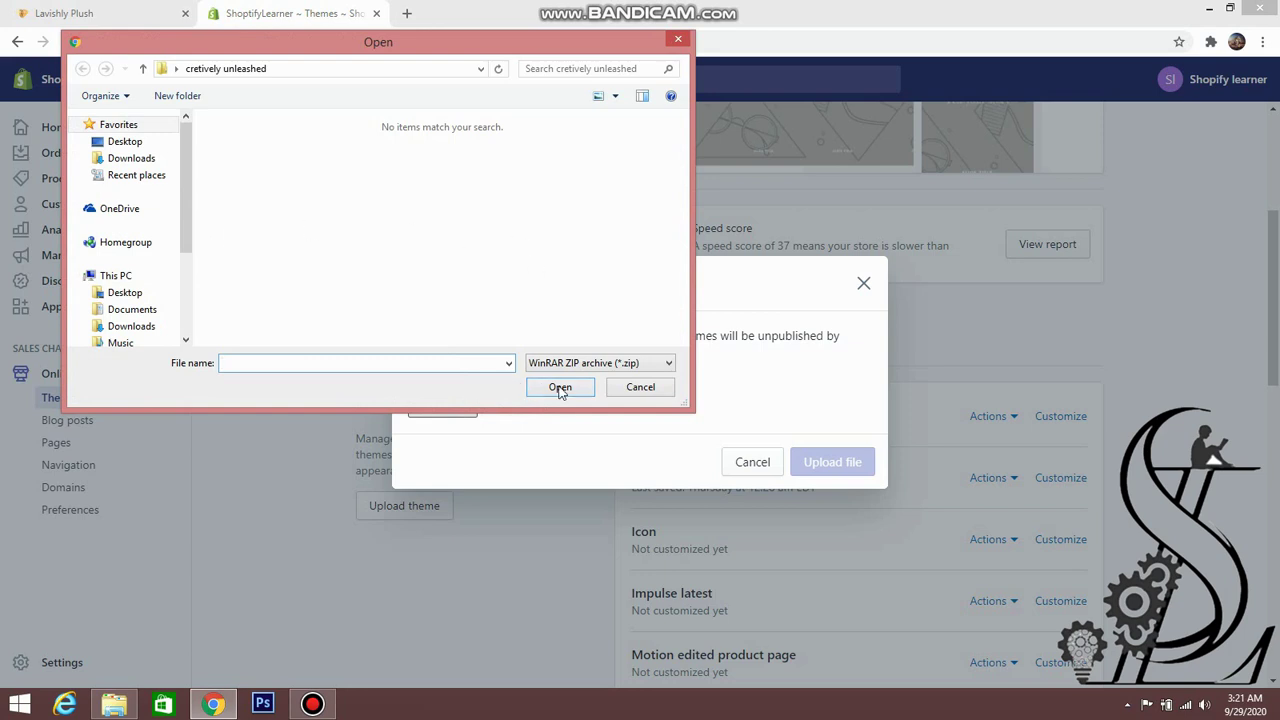
pyautogui.click(680, 40)
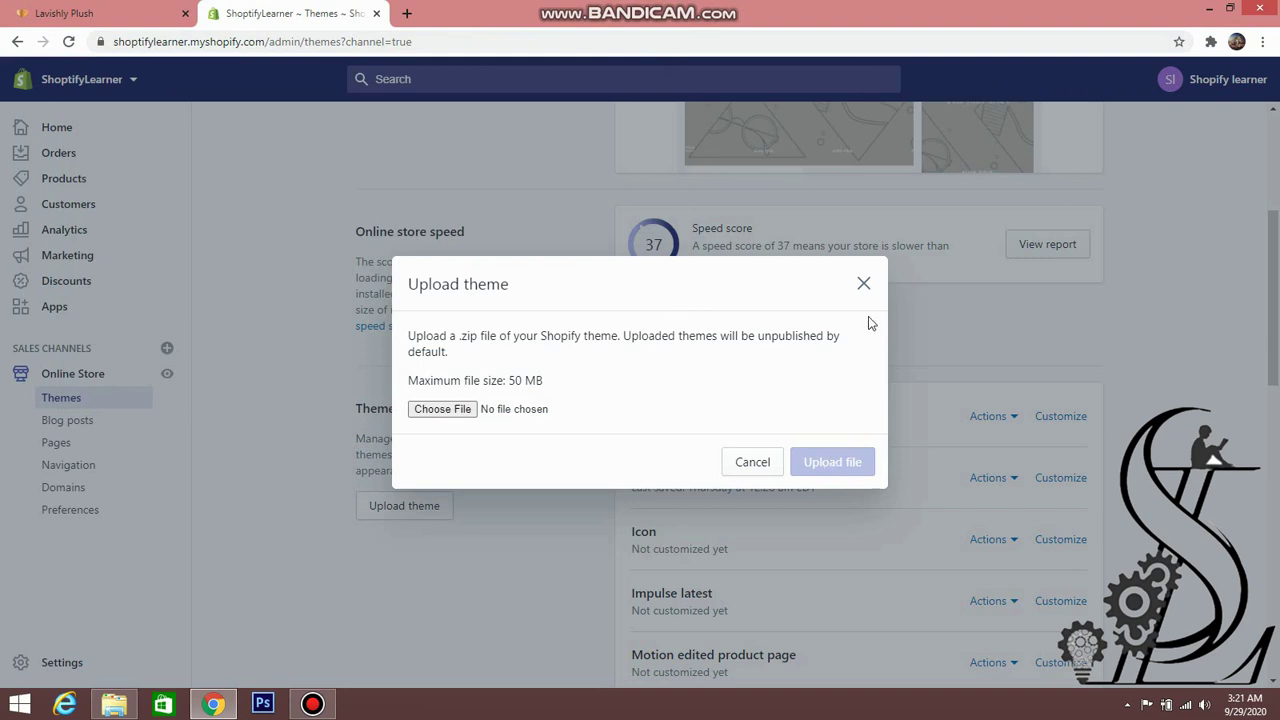
pyautogui.click(865, 287)
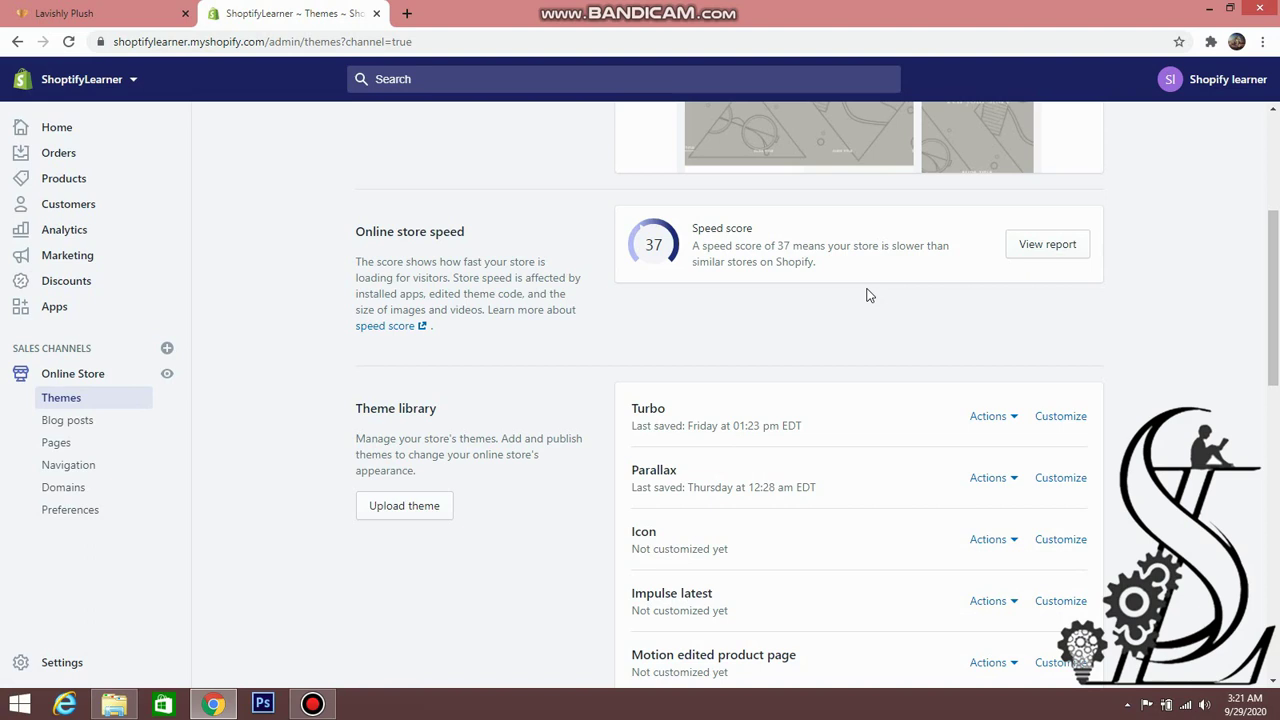
# - Open the Turbo theme for customization and compare its home page with the Lavishly Plush home page
pyautogui.click(1068, 424)
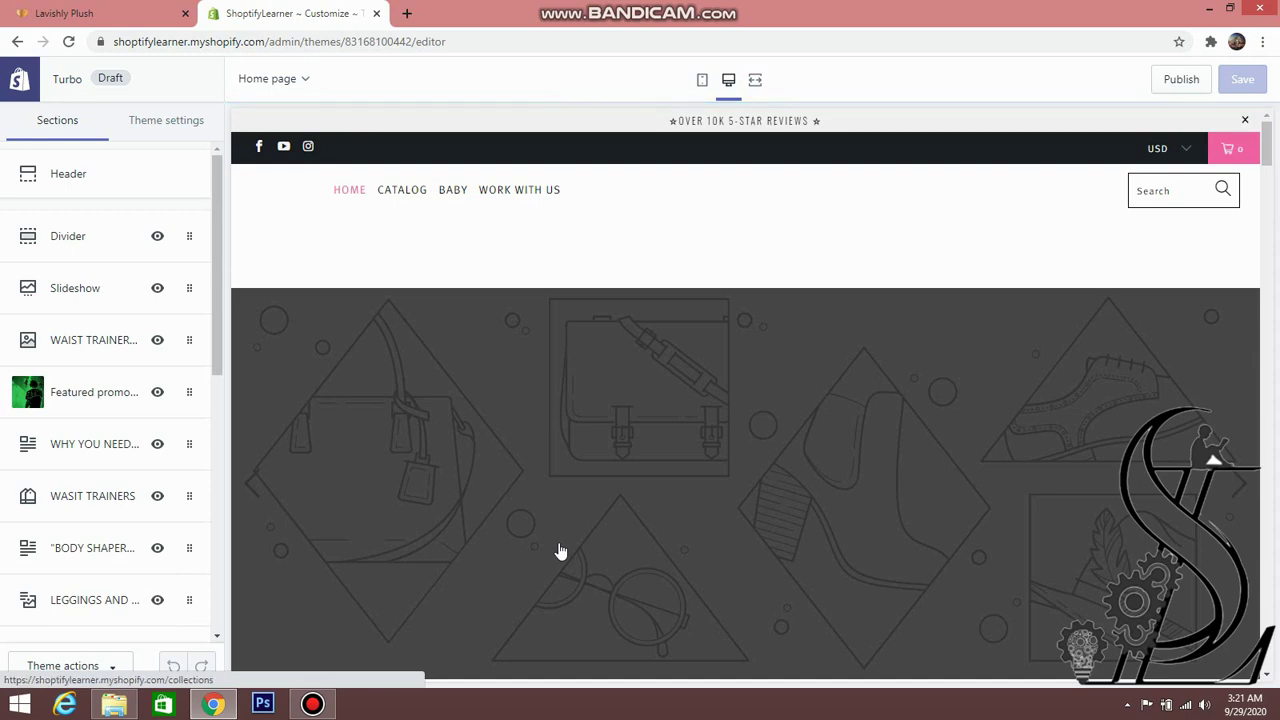
pyautogui.click(129, 15)
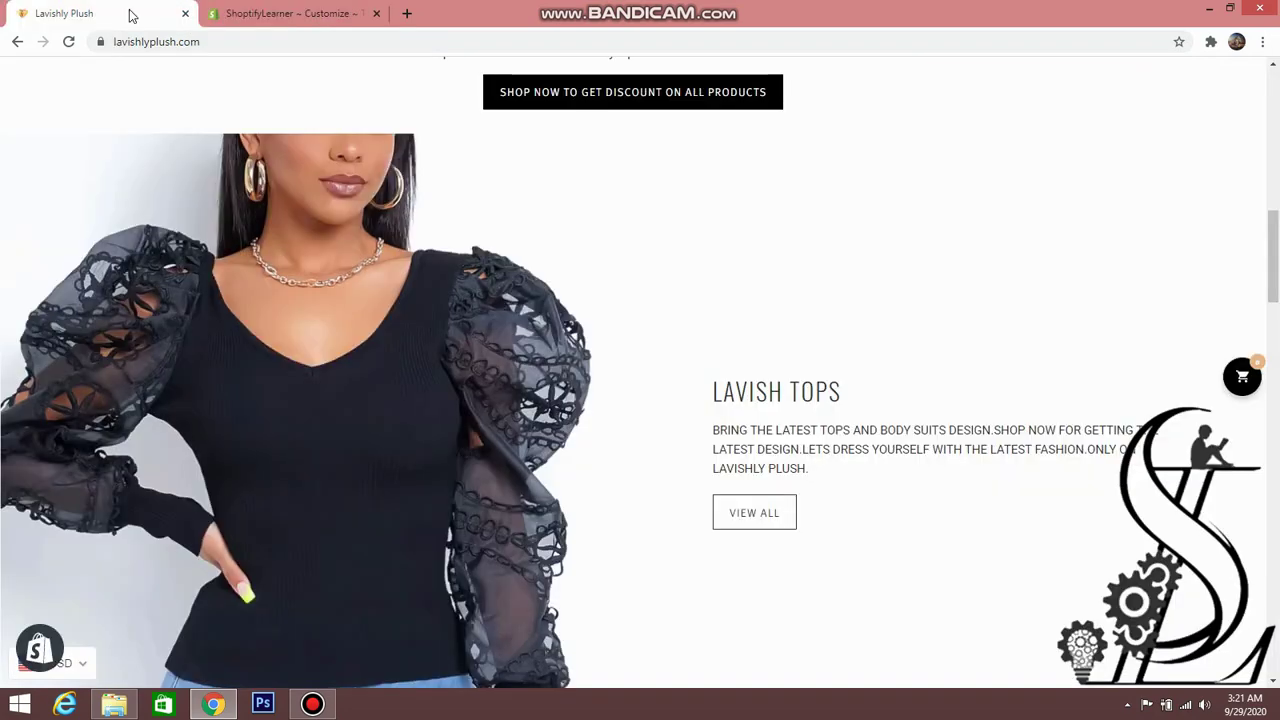
pyautogui.scroll(8, 370, 113)
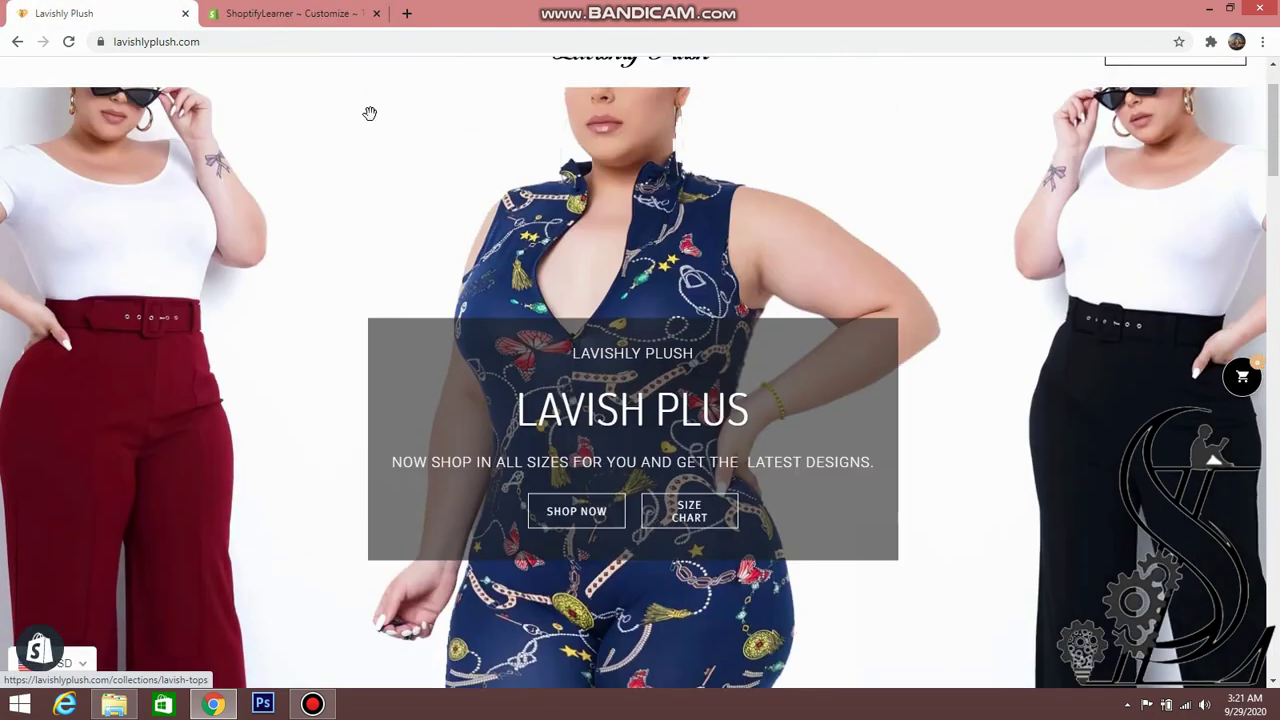
pyautogui.click(290, 13)
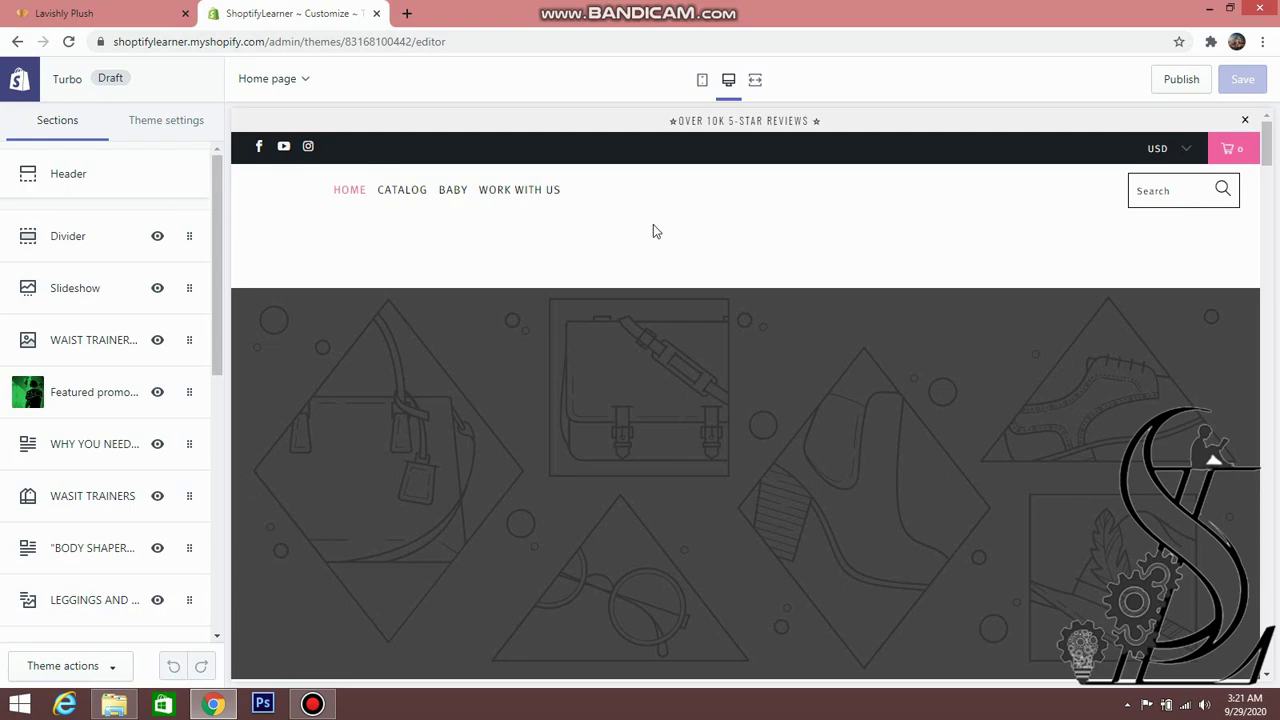
pyautogui.scroll(-5, 649, 254)
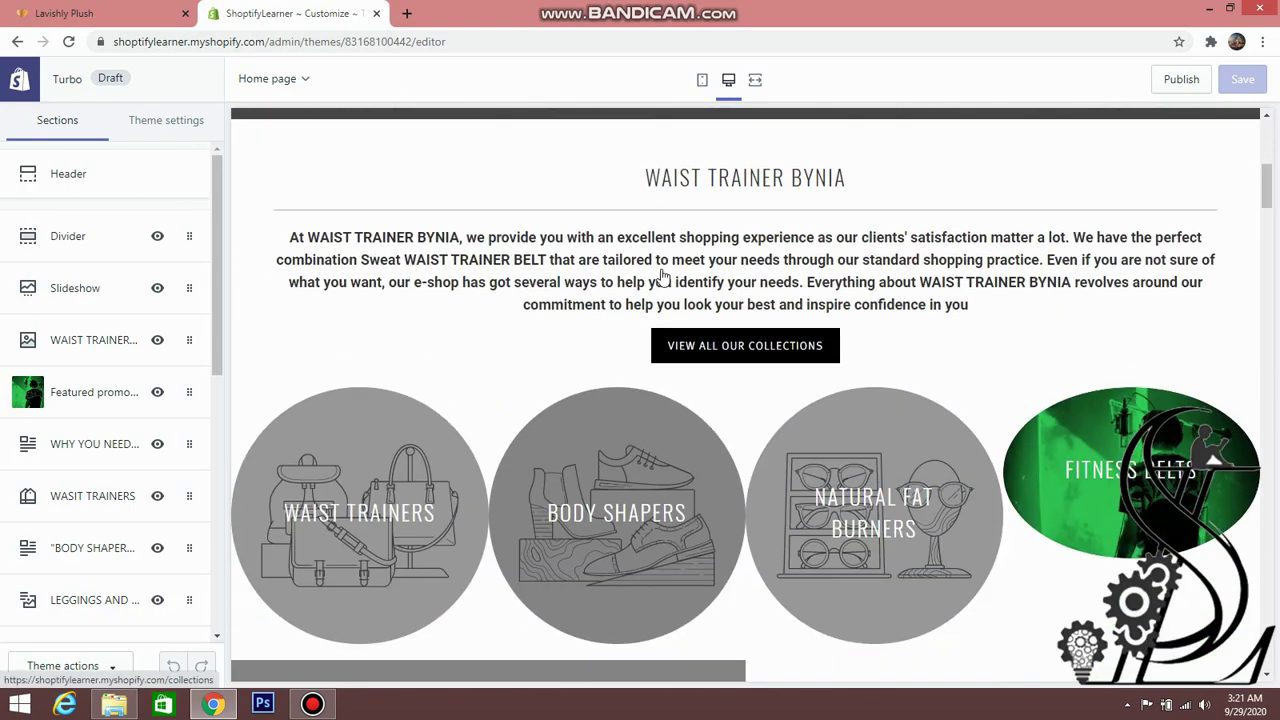
pyautogui.scroll(-3, 662, 276)
pyautogui.scroll(6, 657, 277)
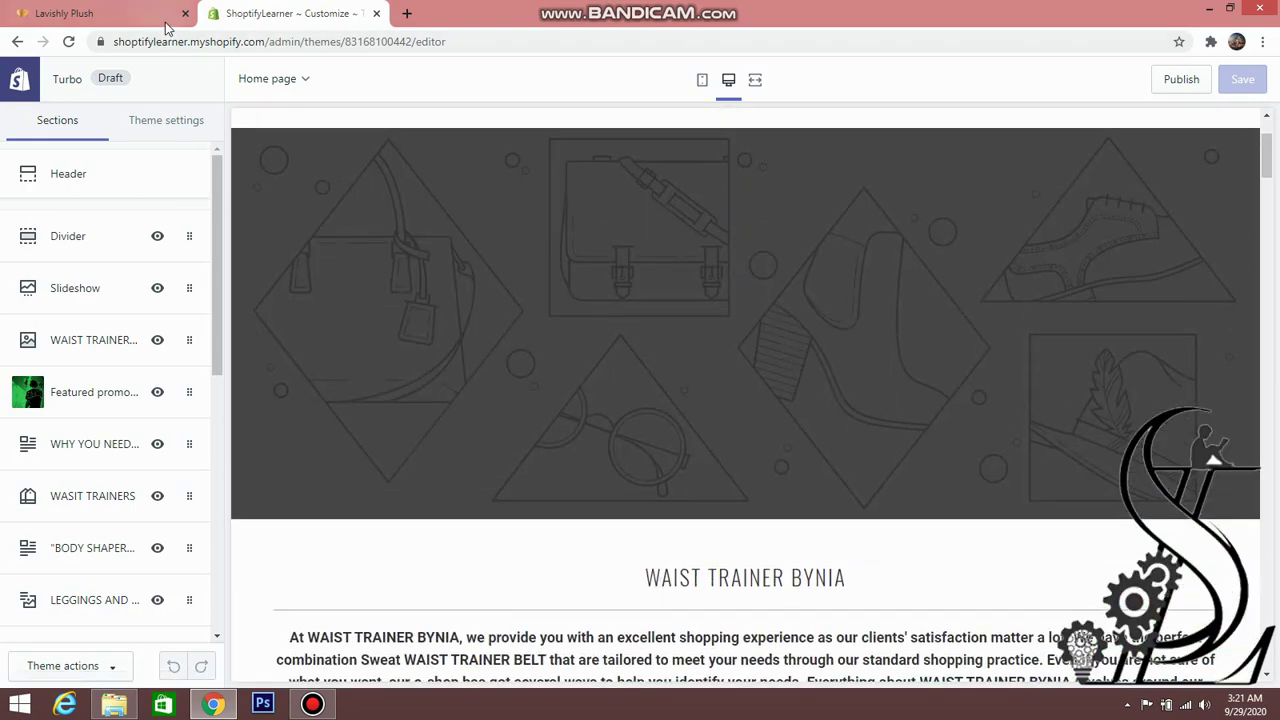
# - Examine the Lavishly Plush home page's sections down to the subscribe form and footer
pyautogui.click(100, 13)
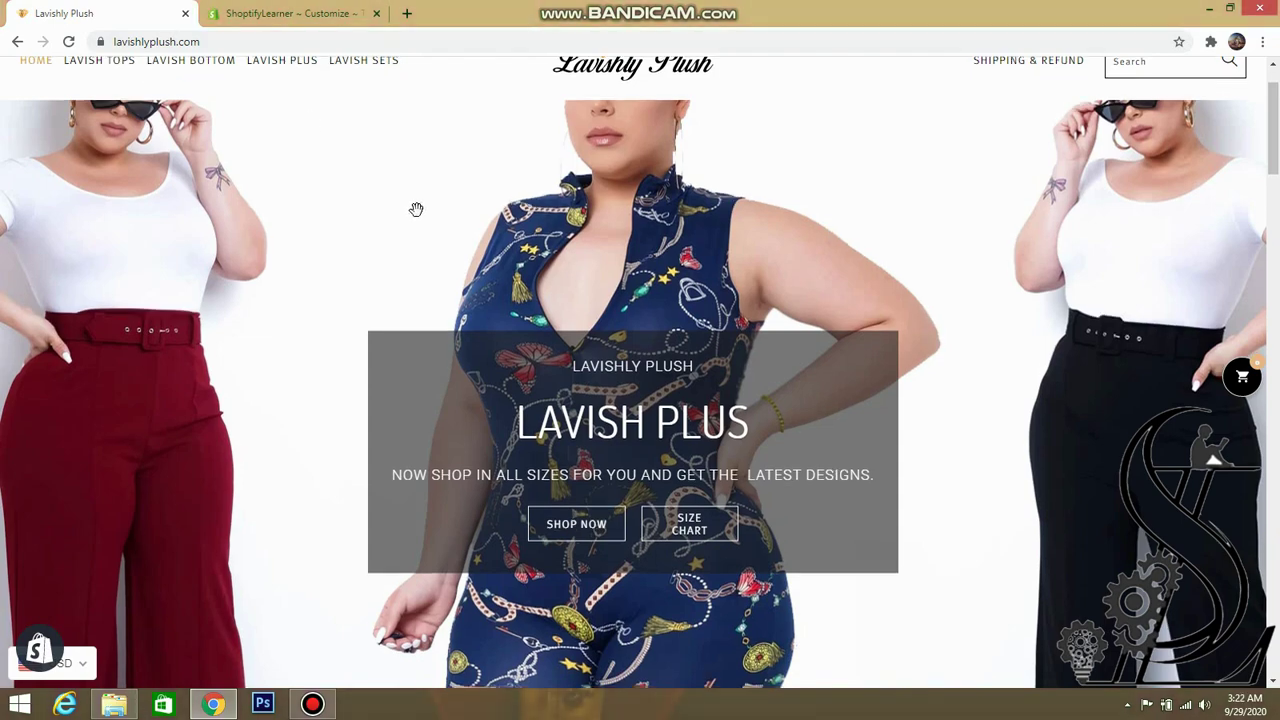
pyautogui.scroll(-10, 416, 212)
pyautogui.scroll(-10, 421, 219)
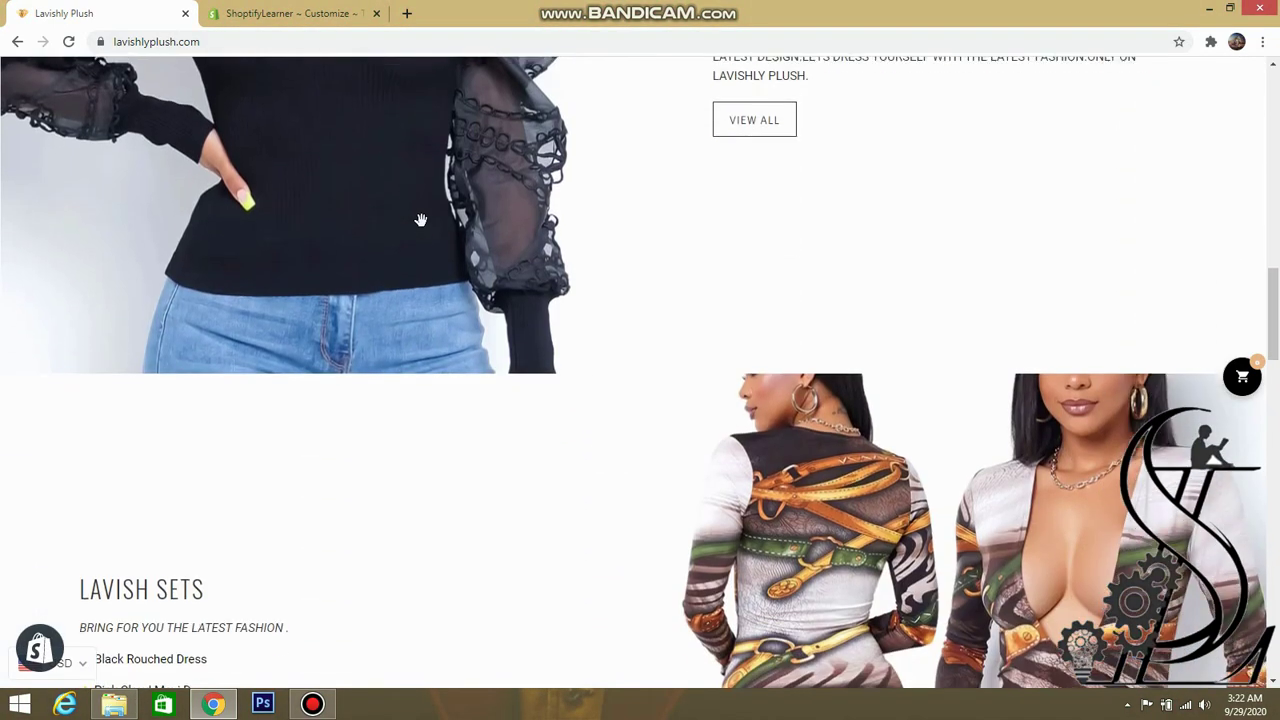
pyautogui.scroll(-7, 483, 261)
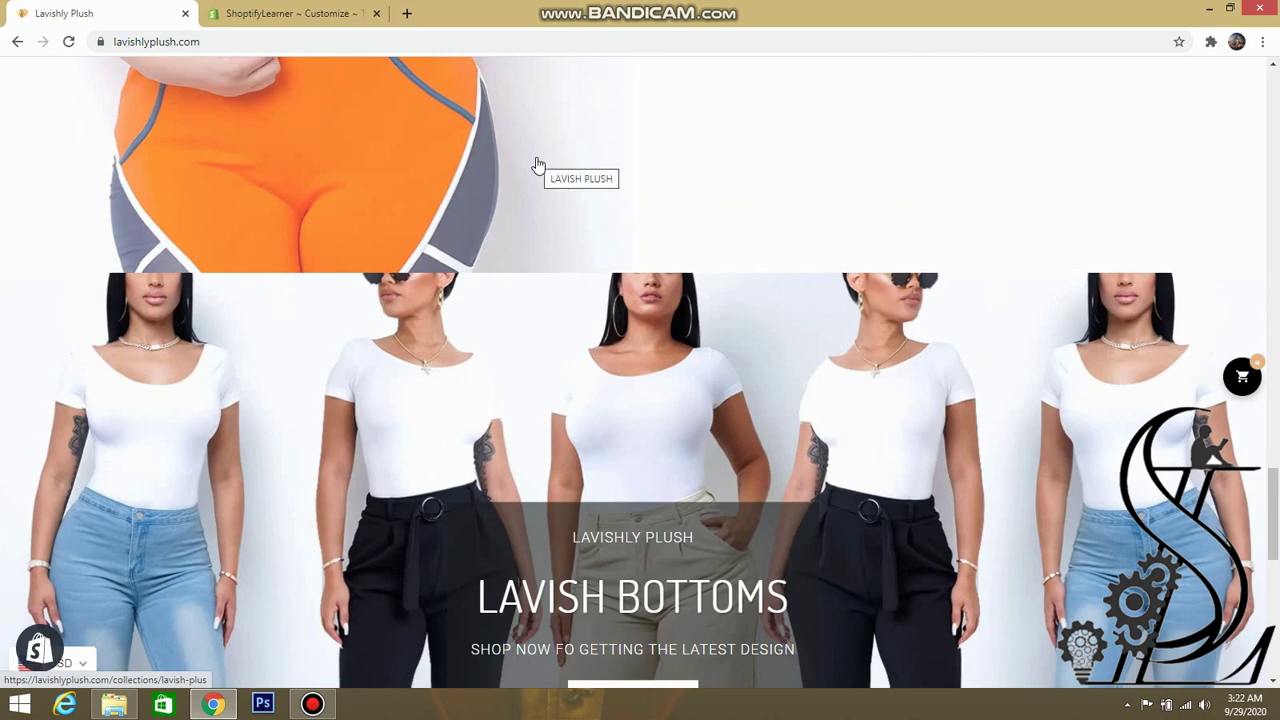
pyautogui.scroll(-3, 537, 163)
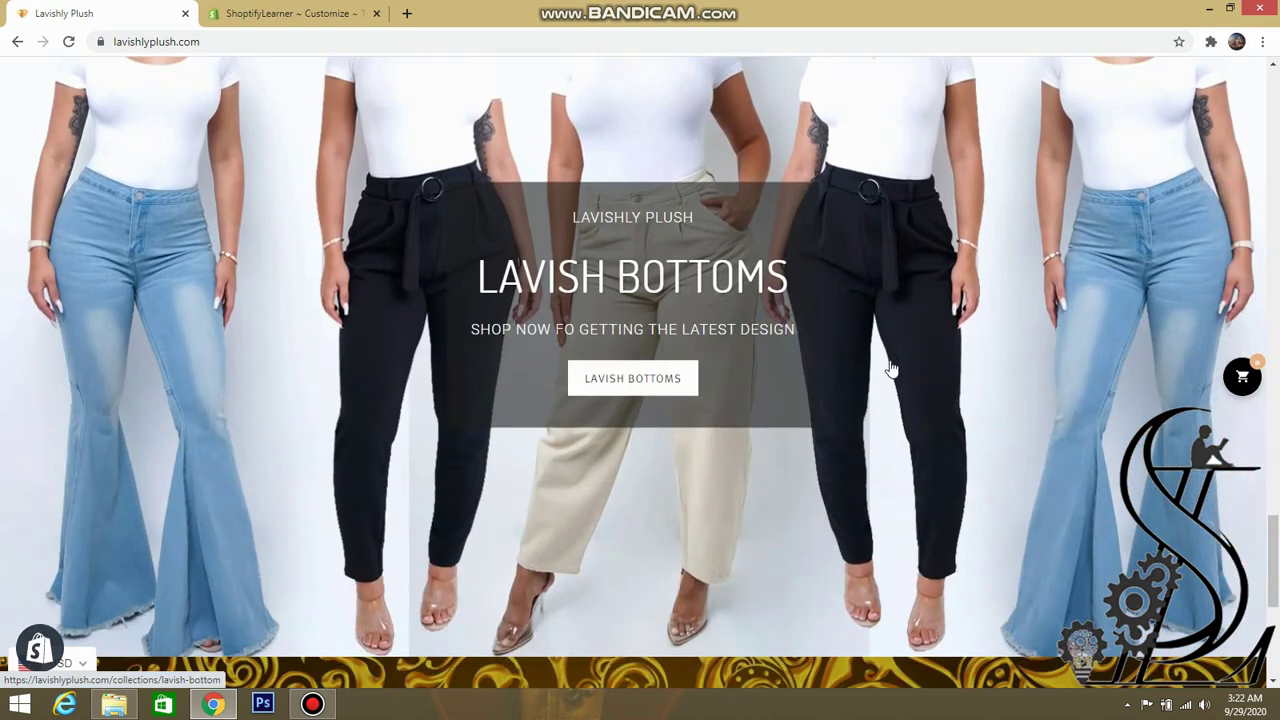
pyautogui.scroll(-3, 900, 390)
pyautogui.scroll(-2, 510, 458)
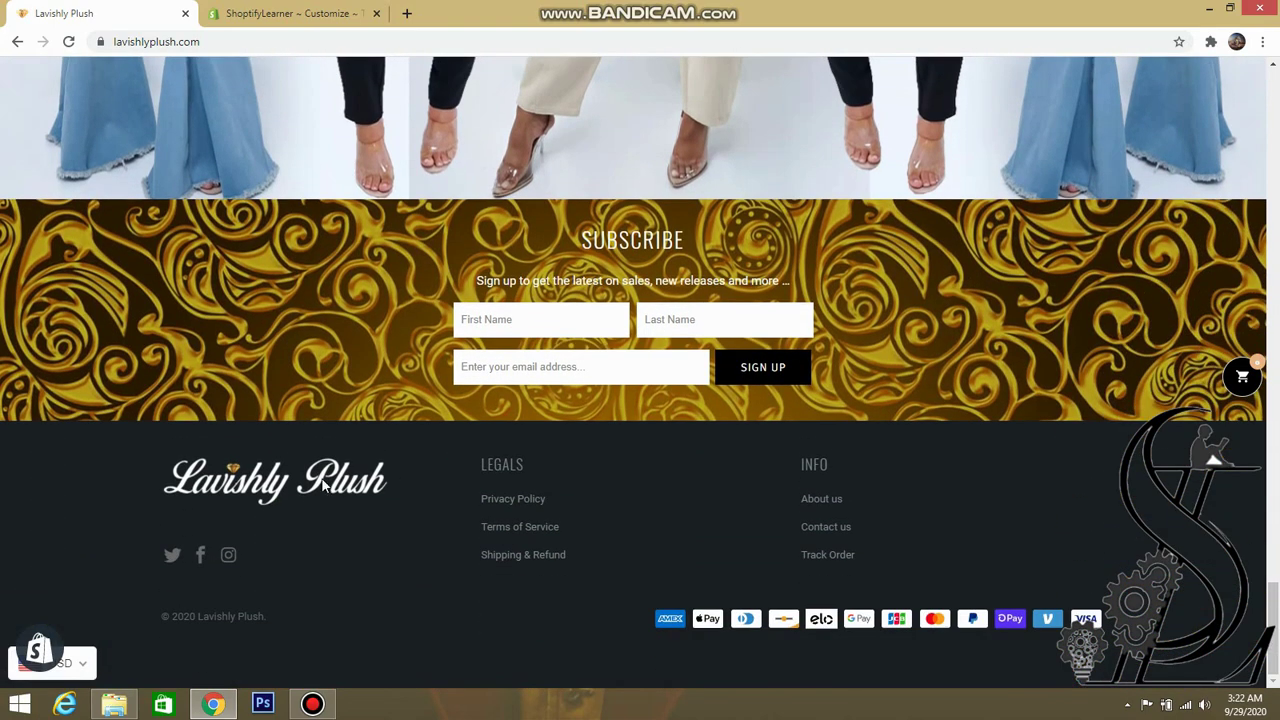
pyautogui.scroll(4, 445, 467)
pyautogui.scroll(15, 445, 467)
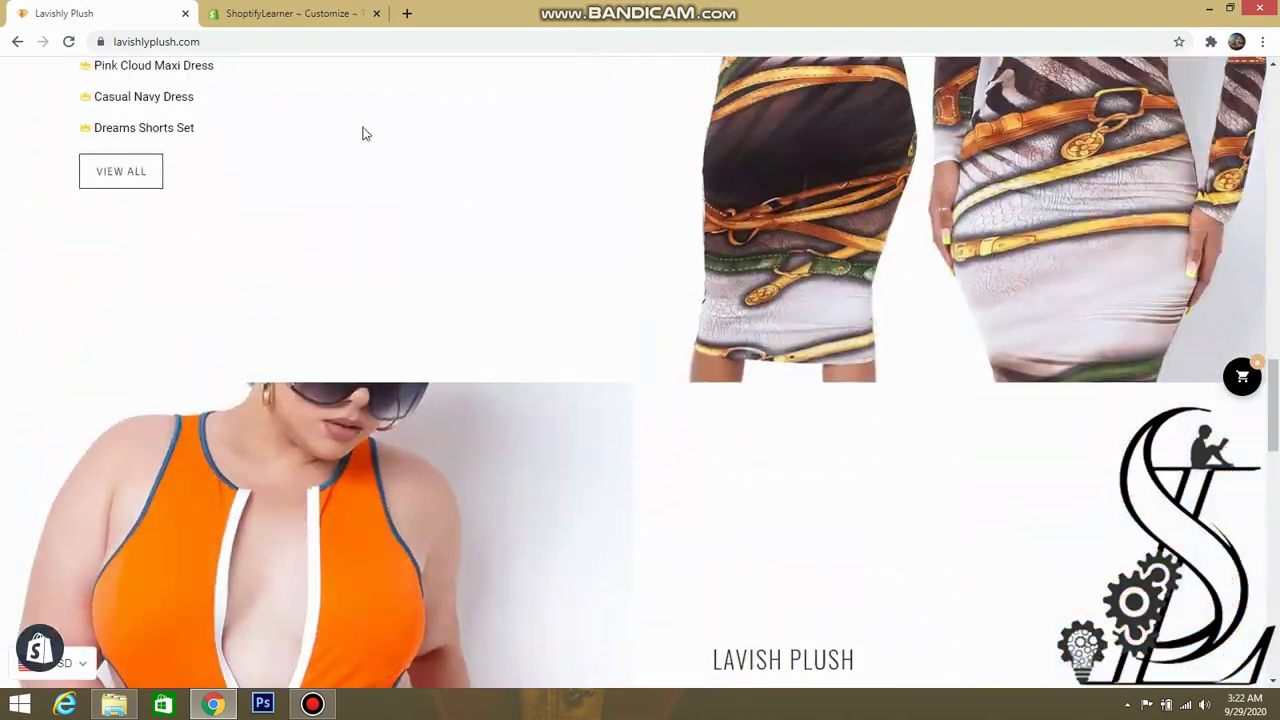
# - Return to the Turbo theme editor and open the Header section's settings
pyautogui.click(300, 13)
pyautogui.scroll(2, 517, 248)
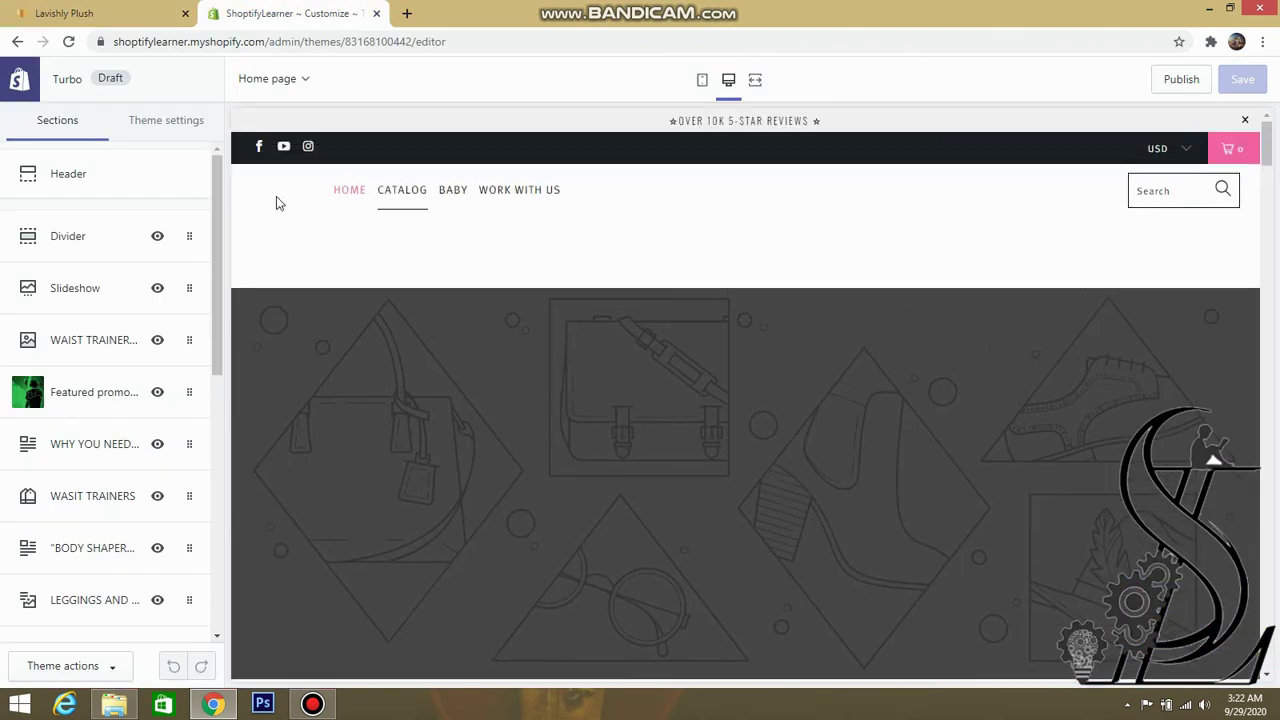
pyautogui.click(83, 188)
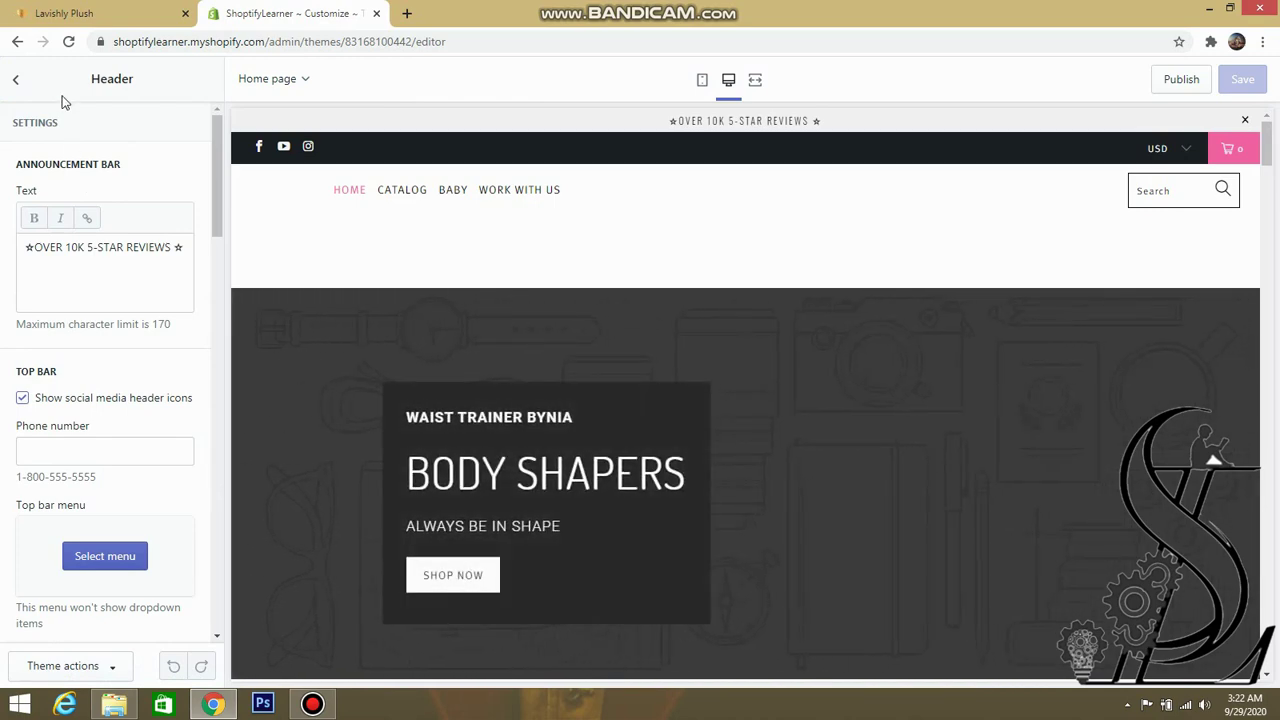
# - Compare the Lavishly Plush site's header with the Turbo theme's announcement bar, top bar and logo settings
pyautogui.click(116, 24)
pyautogui.scroll(5, 389, 217)
pyautogui.scroll(8, 389, 217)
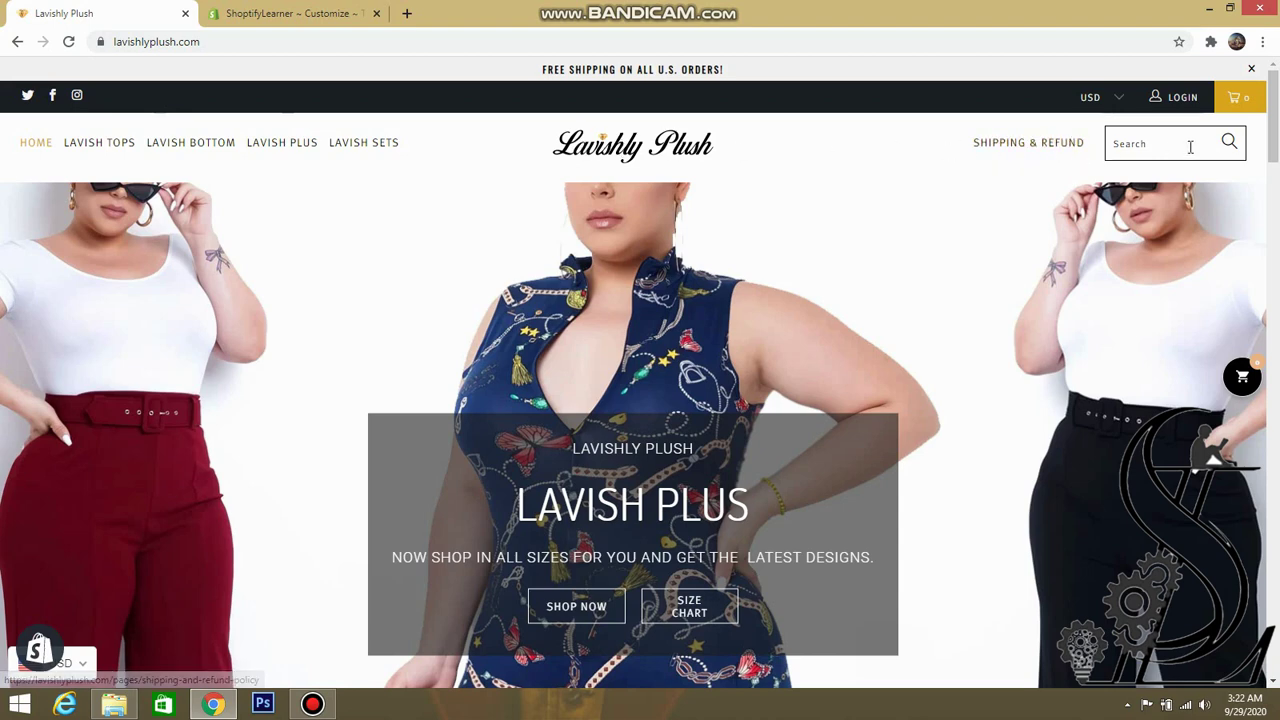
pyautogui.click(332, 12)
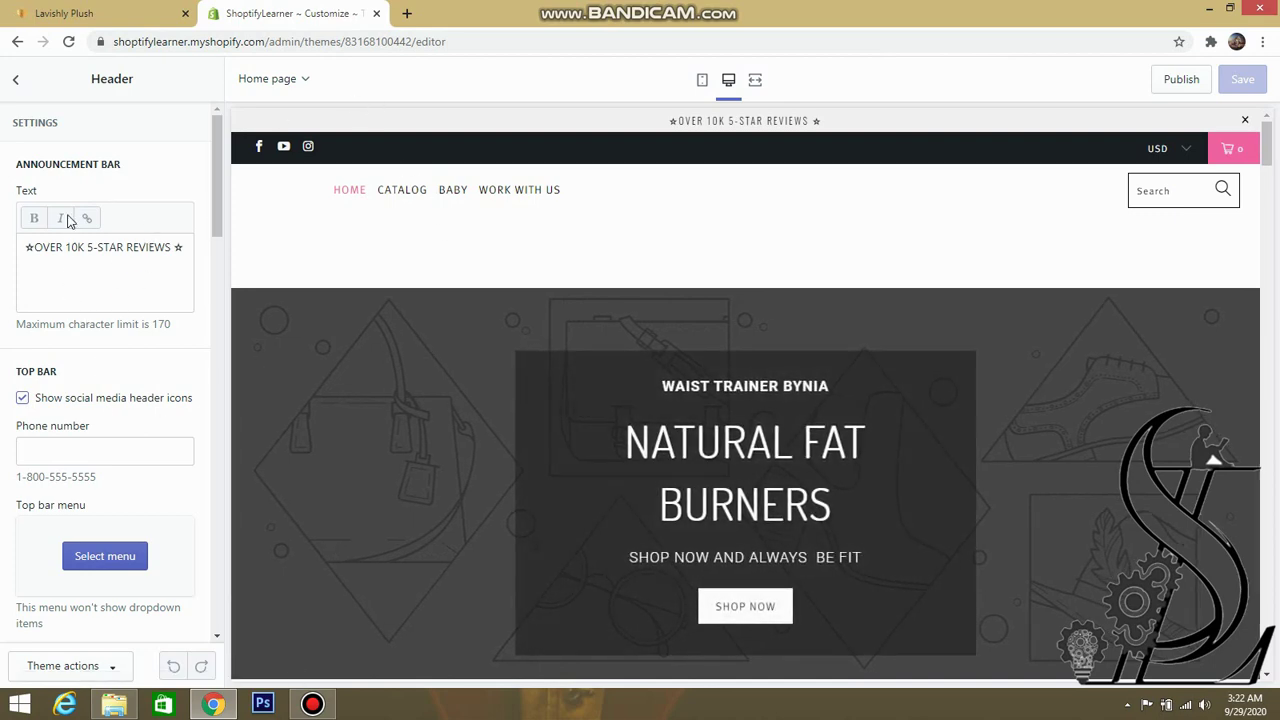
pyautogui.scroll(-3, 105, 330)
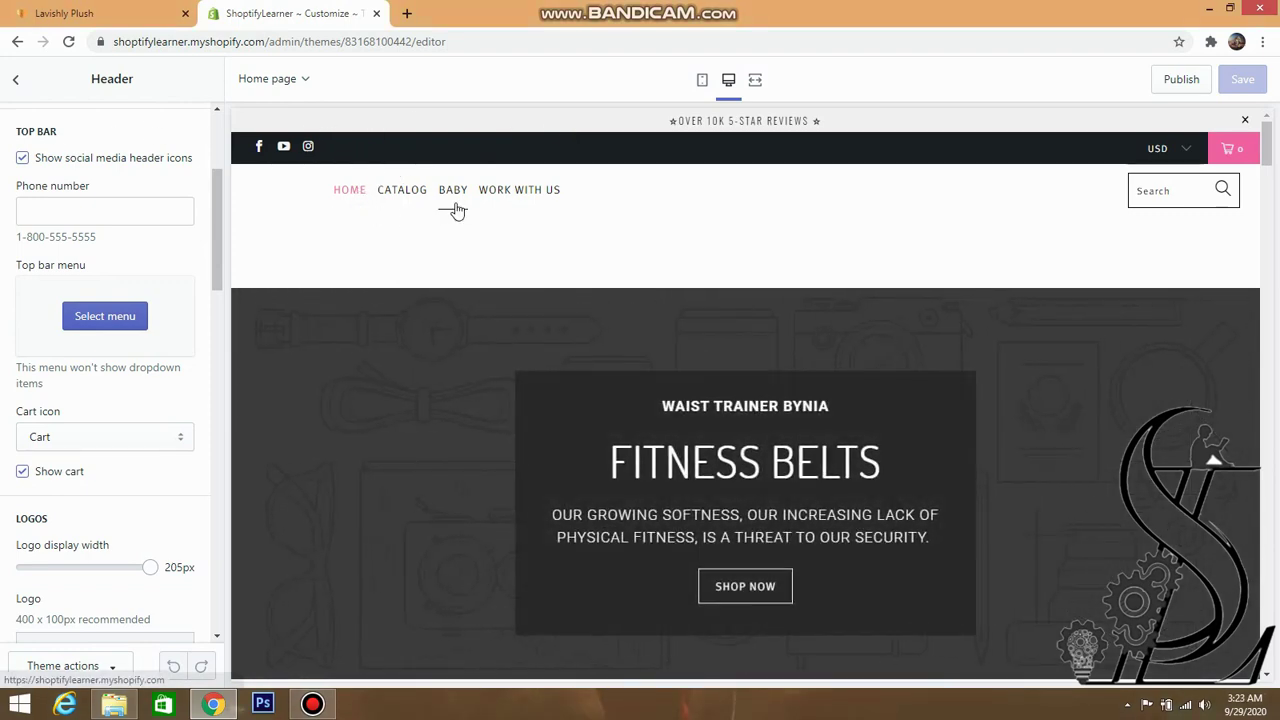
# - Set the black SL monogram with gears and light bulb from the image library as the header logo
pyautogui.scroll(-2, 80, 400)
pyautogui.scroll(-2, 82, 403)
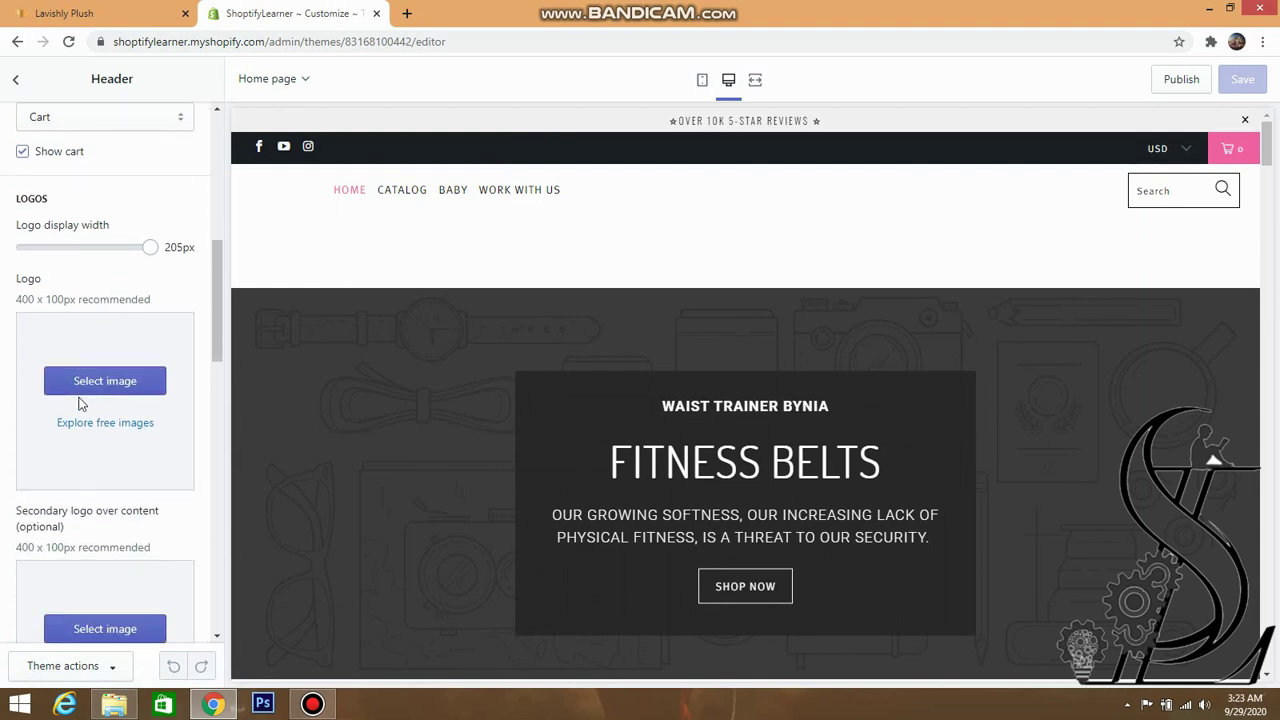
pyautogui.click(108, 388)
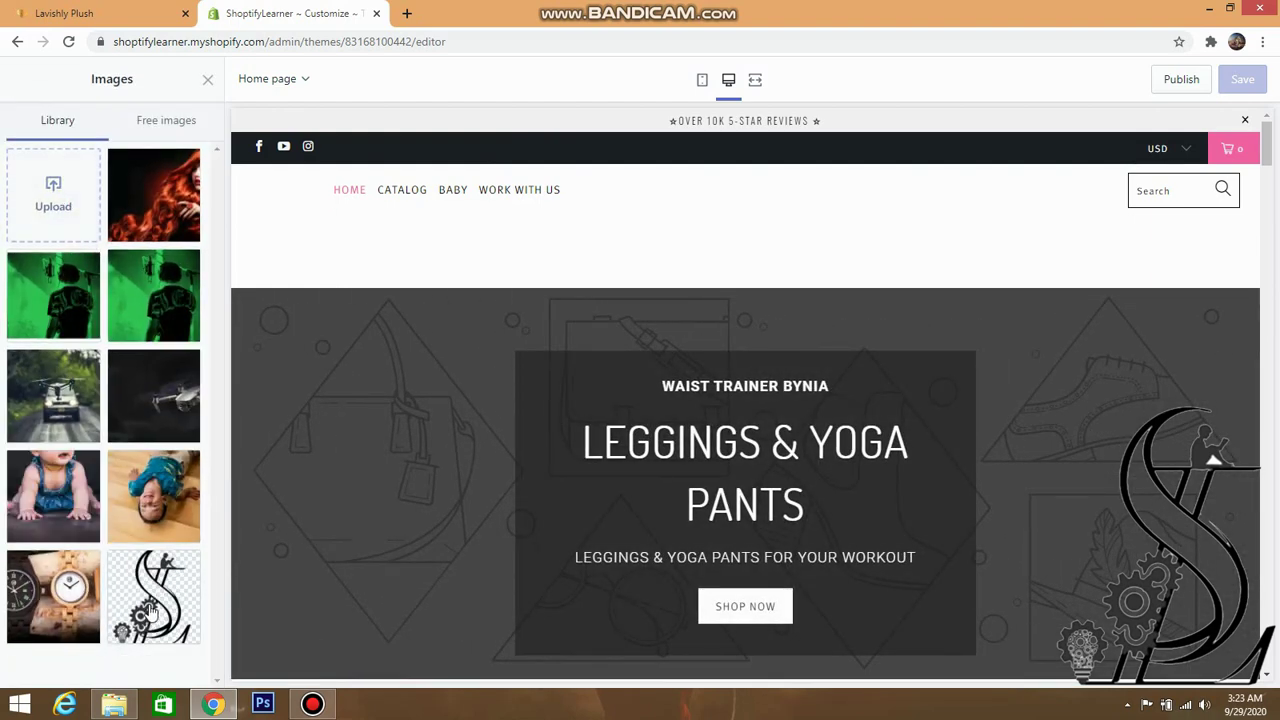
pyautogui.click(150, 612)
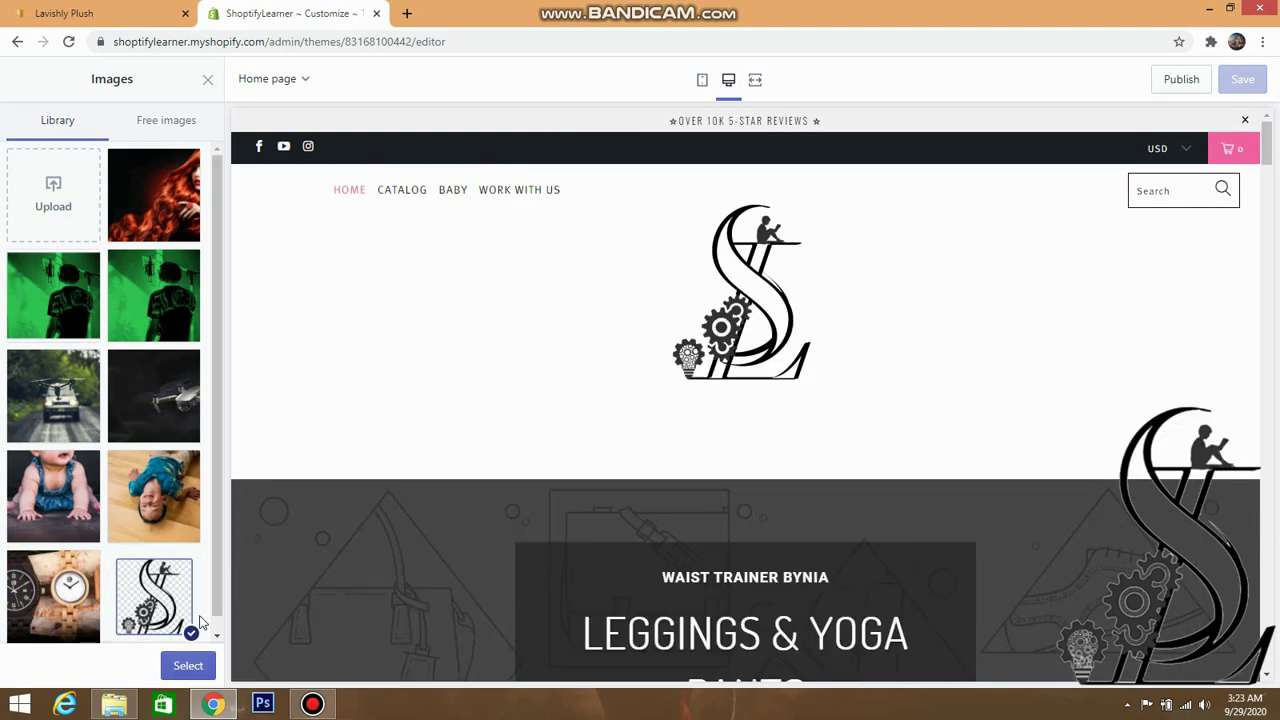
pyautogui.click(186, 665)
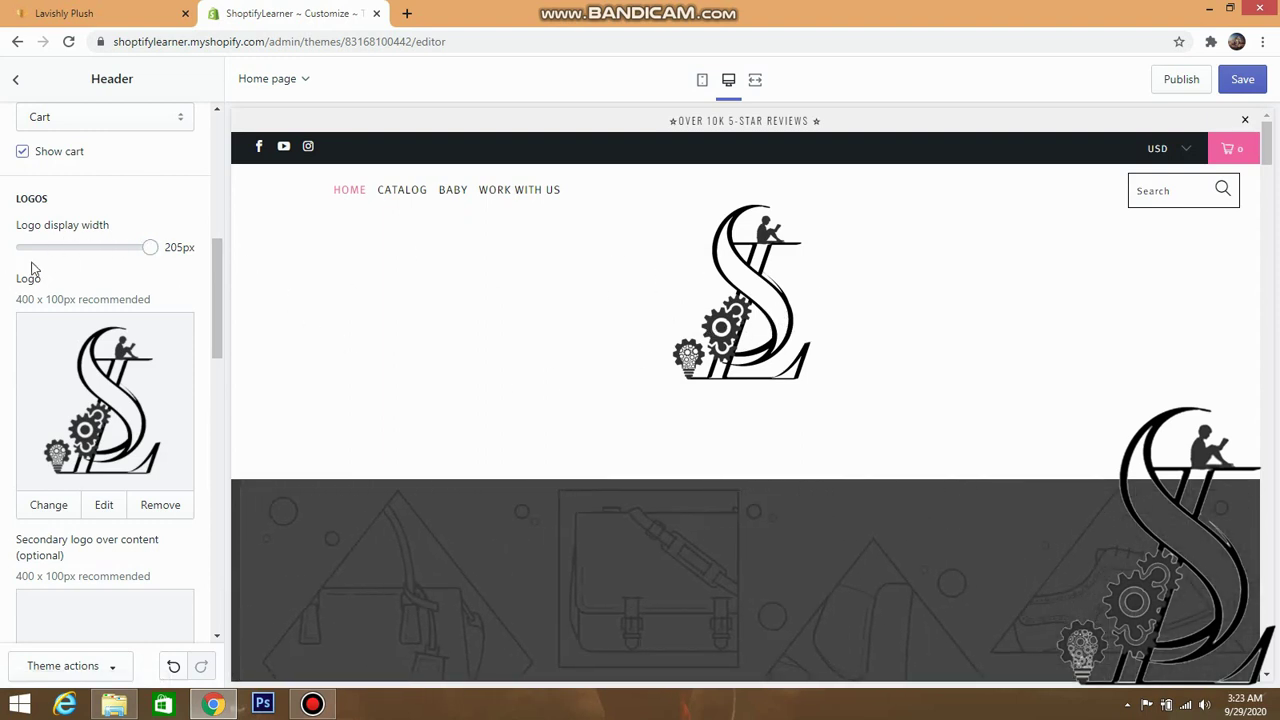
# - Reduce the header logo's display width to 105px
pyautogui.moveTo(150, 247); pyautogui.dragTo(66, 247)
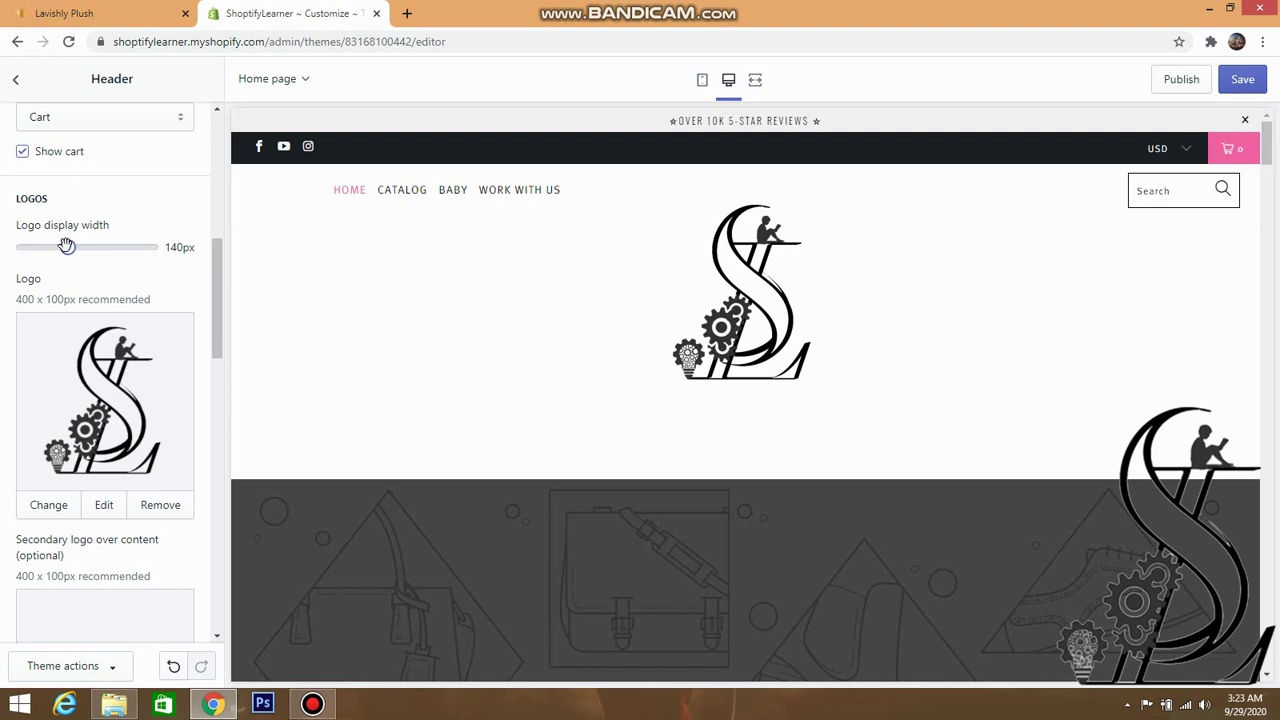
pyautogui.moveTo(44, 253); pyautogui.dragTo(38, 253)
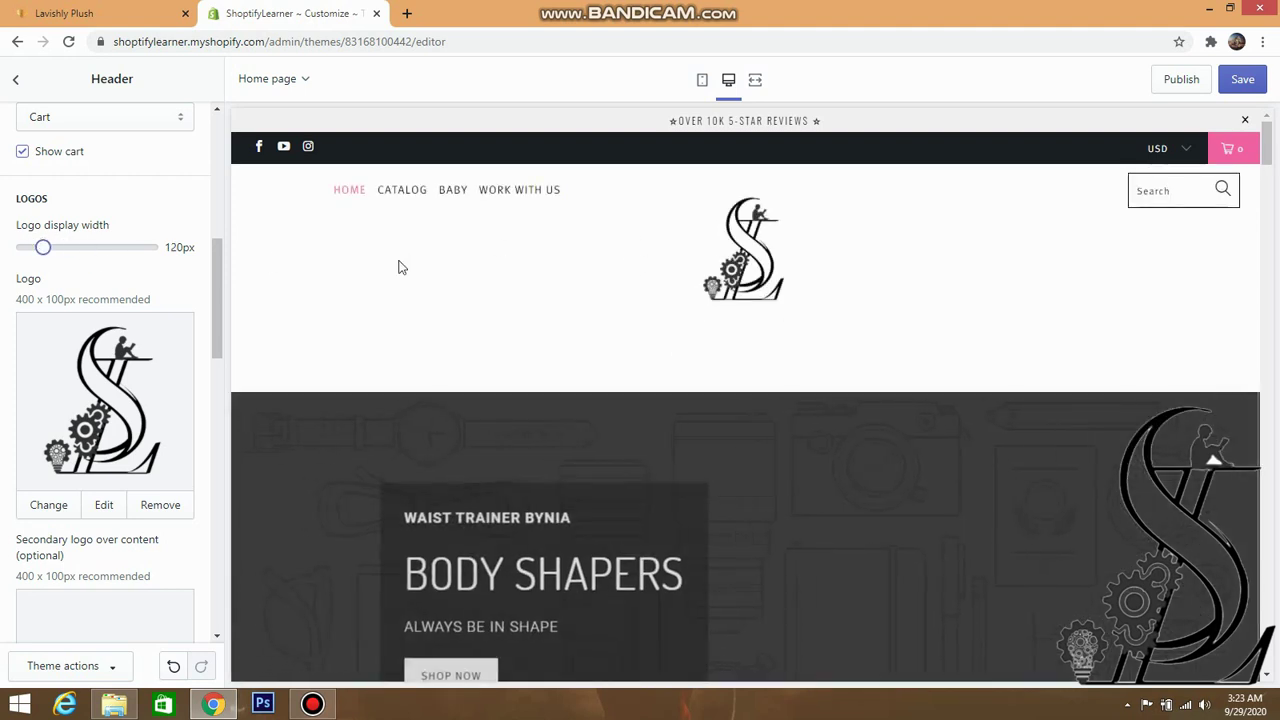
pyautogui.click(13, 255)
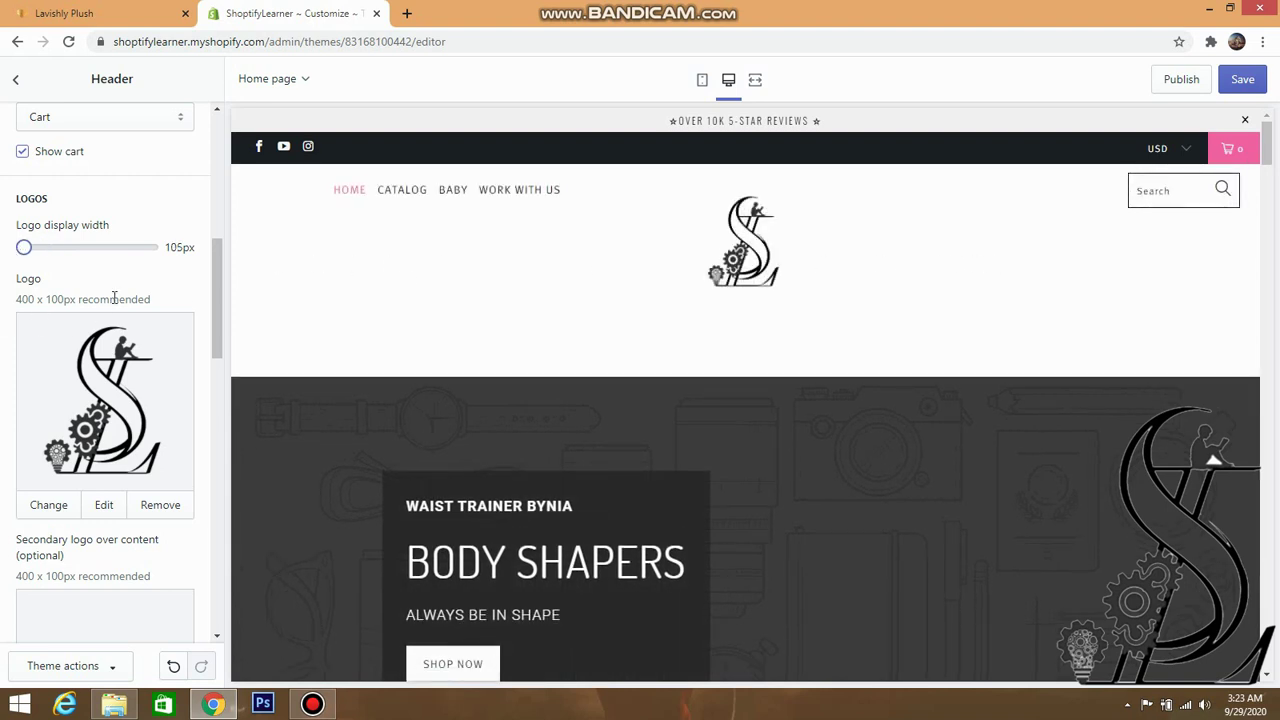
# - Compare the header's menu and logo position settings with the Lavishly Plush site's header
pyautogui.scroll(-6, 114, 300)
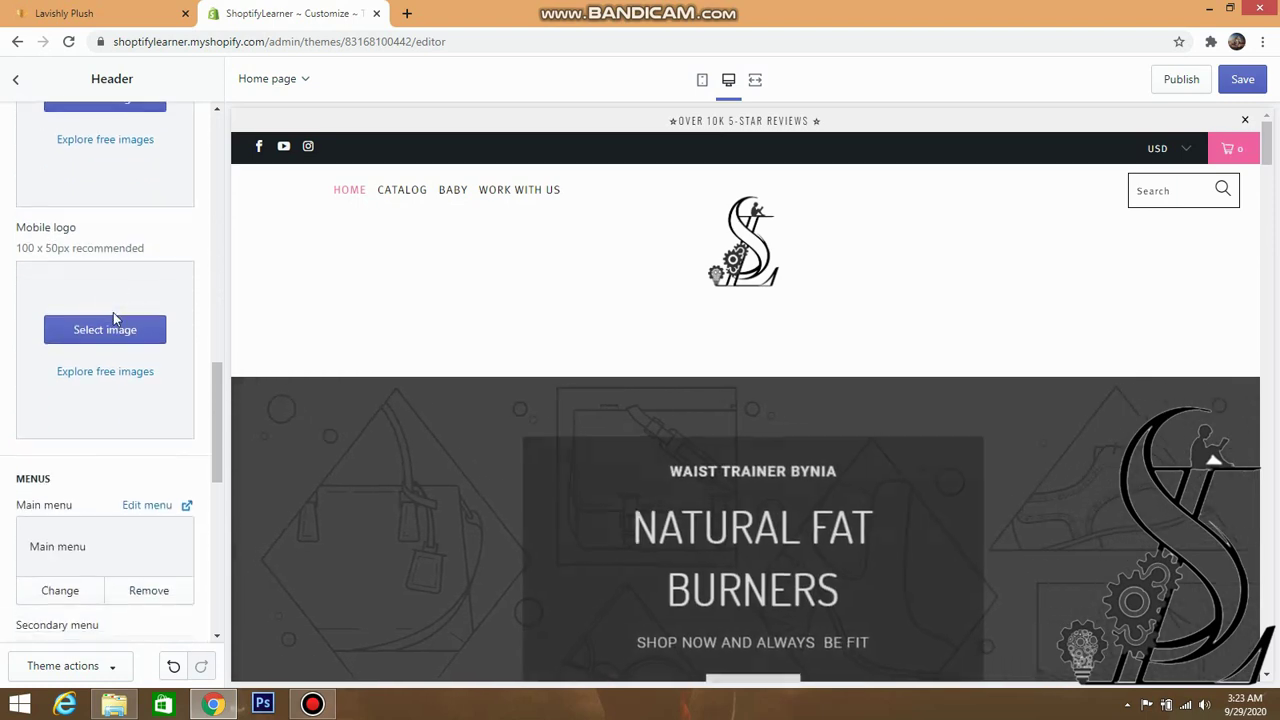
pyautogui.scroll(-2, 113, 318)
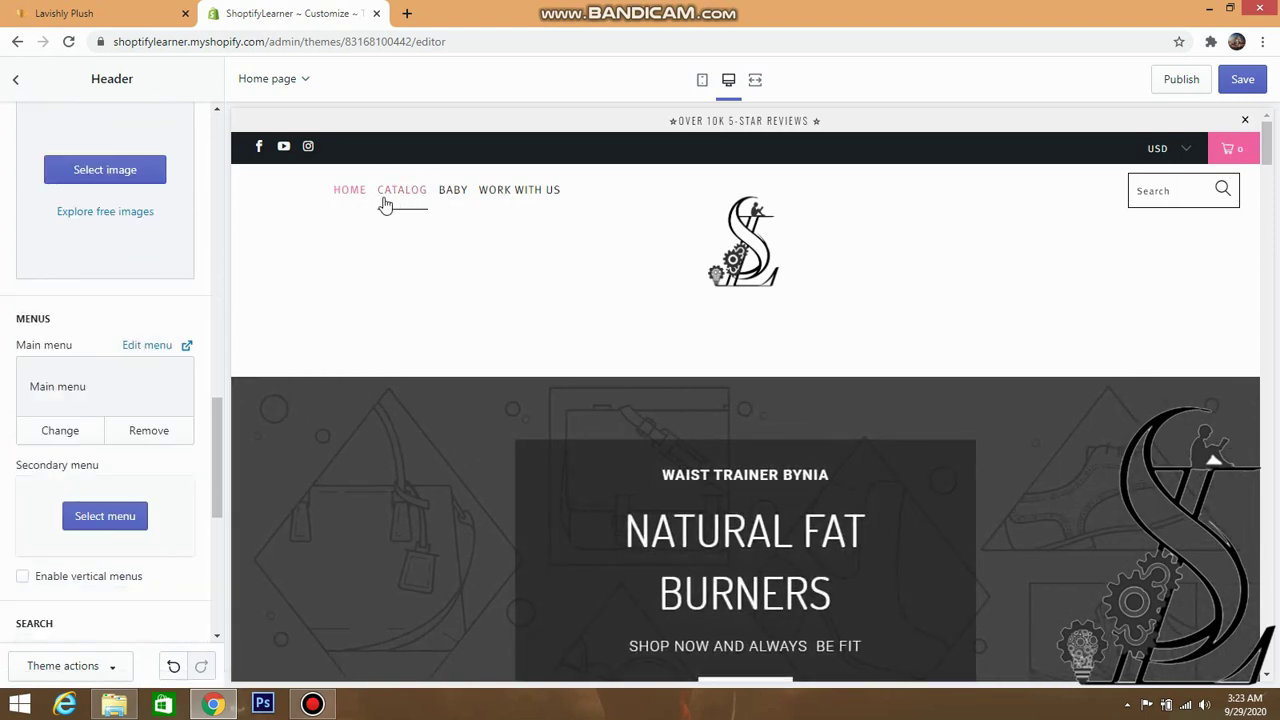
pyautogui.click(104, 22)
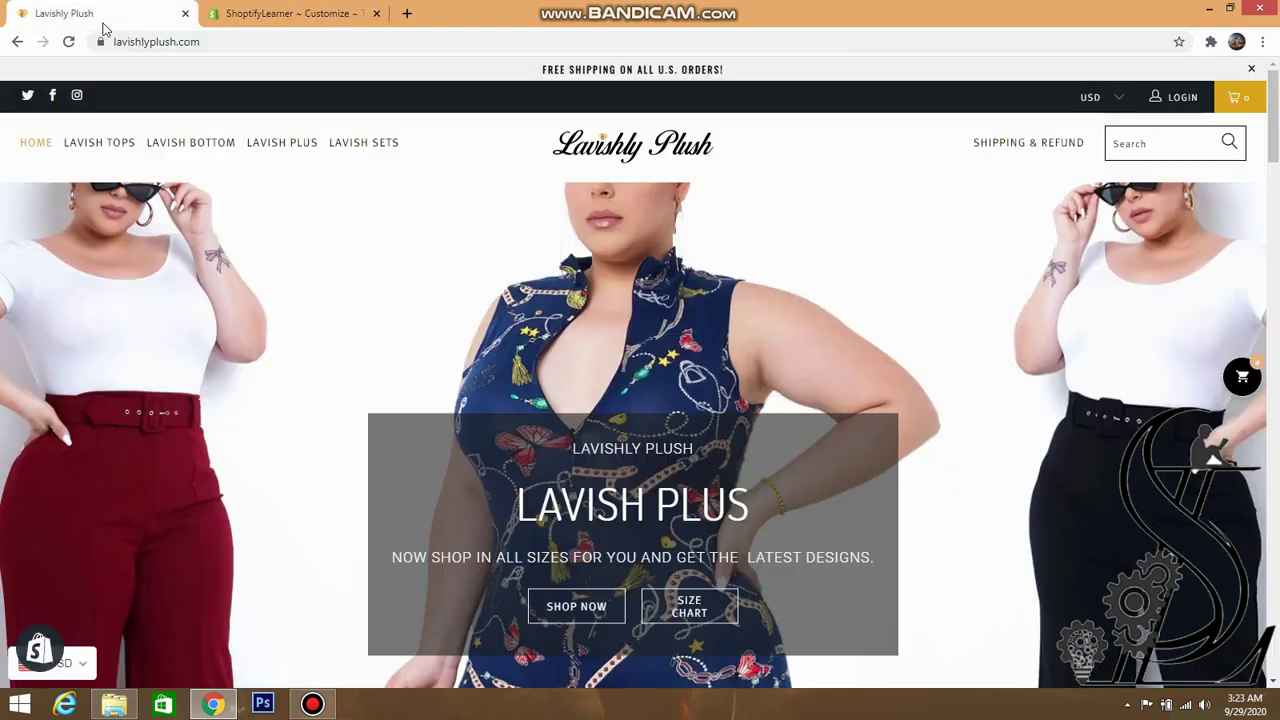
pyautogui.click(261, 16)
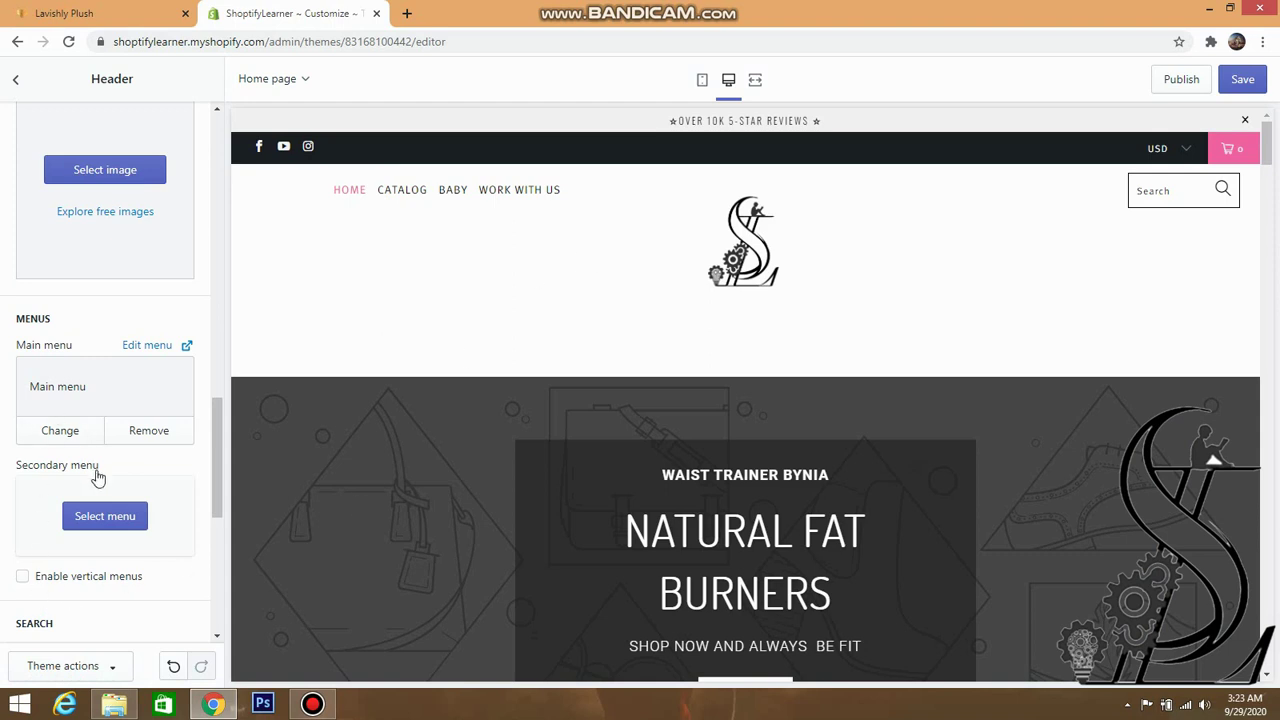
pyautogui.scroll(-5, 97, 478)
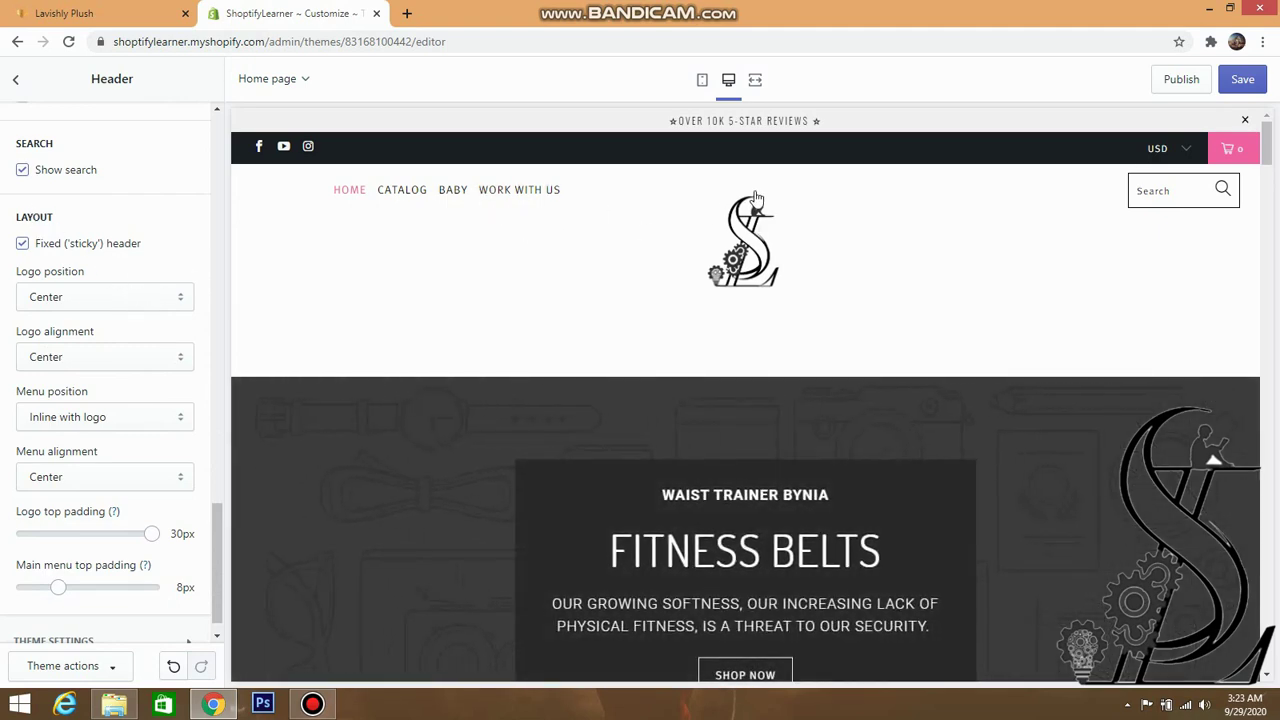
pyautogui.click(140, 297)
pyautogui.click(137, 300)
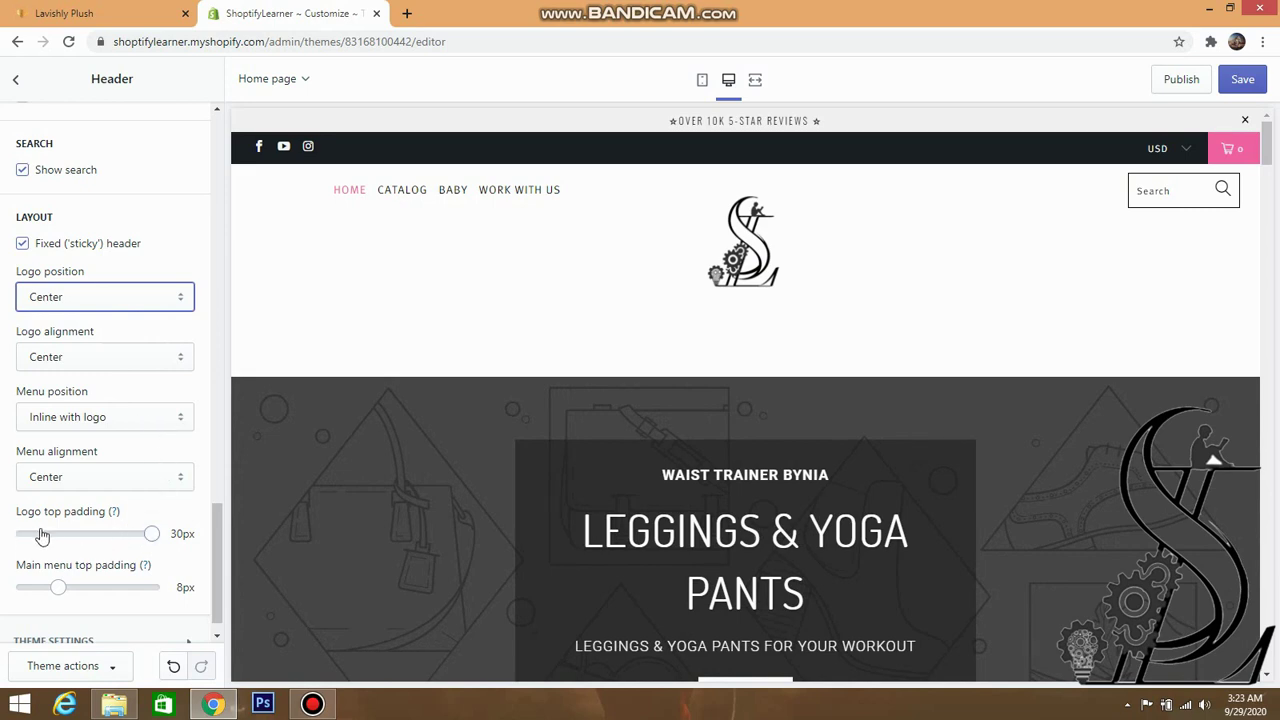
# - Set the header's logo top padding to 0px and main menu top padding to 30px, and save the theme
pyautogui.click(91, 533)
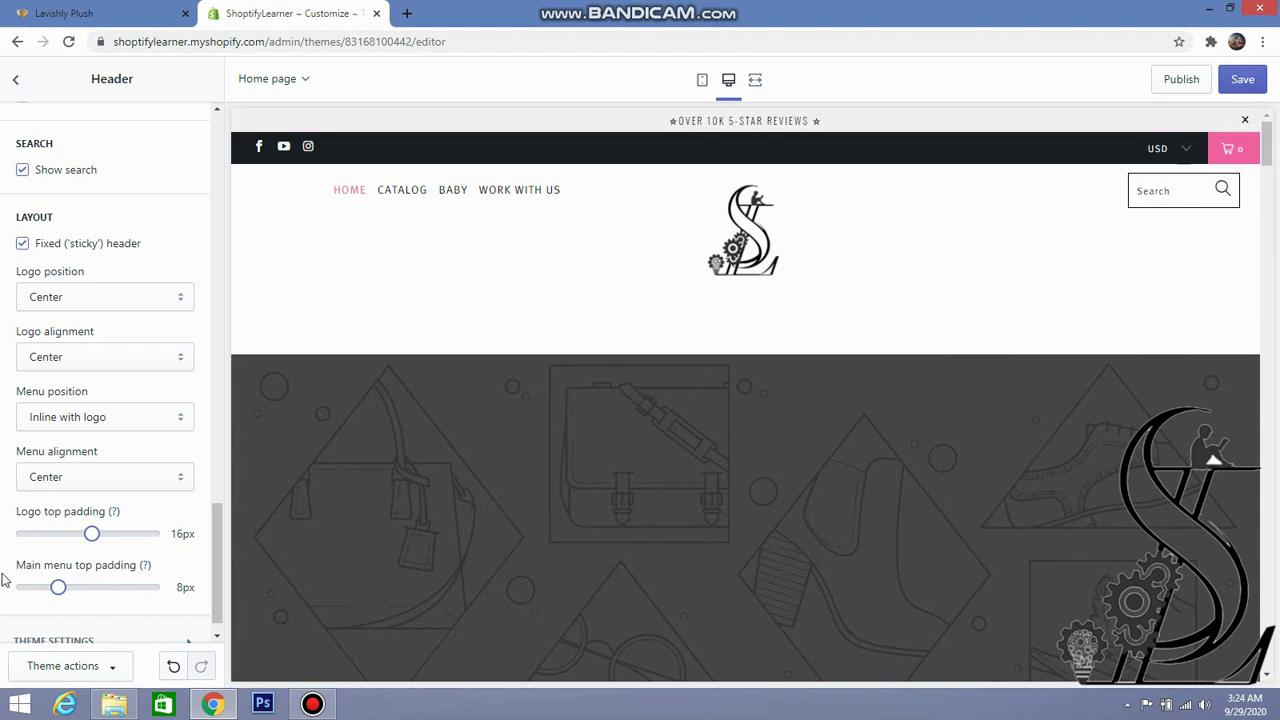
pyautogui.click(143, 587)
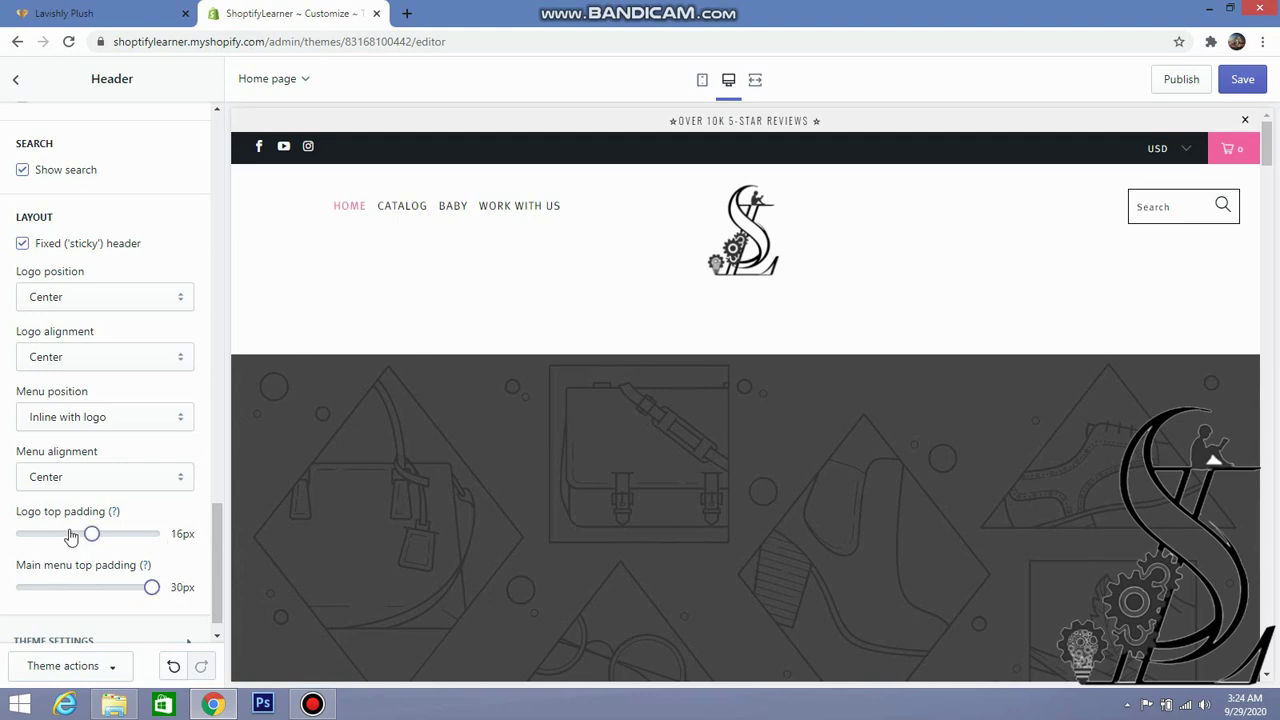
pyautogui.moveTo(56, 538); pyautogui.dragTo(40, 532)
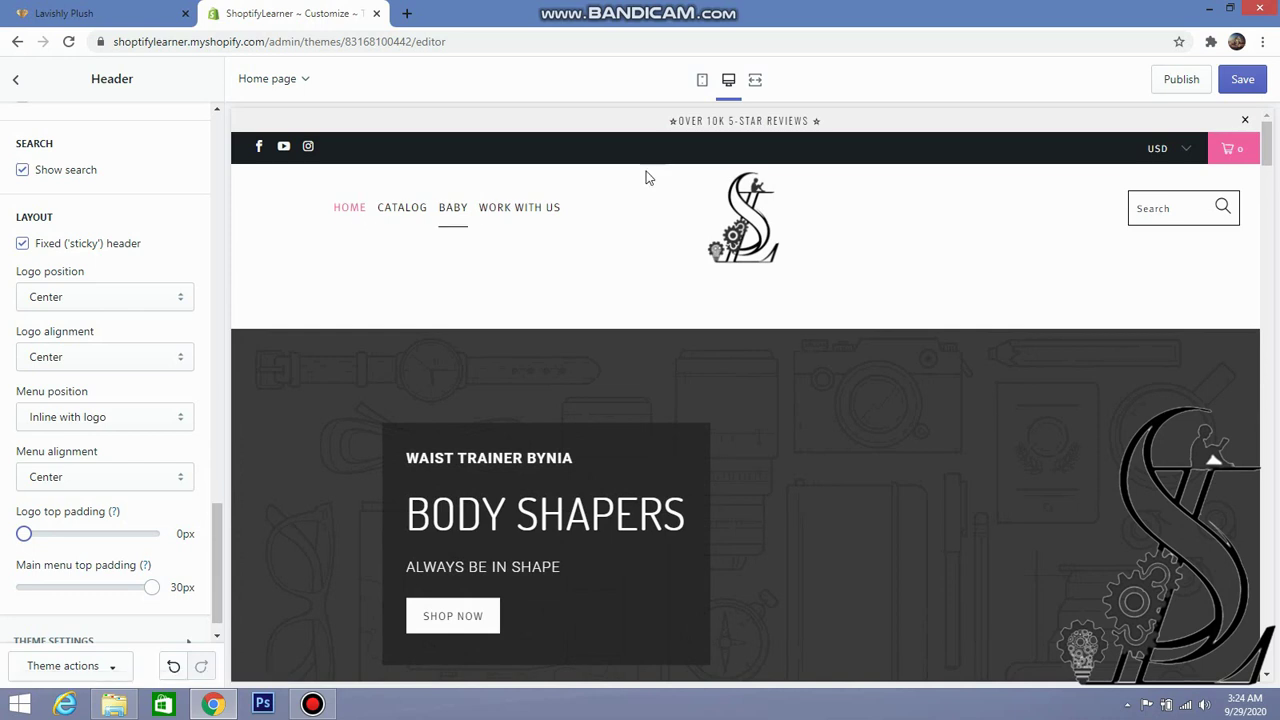
pyautogui.click(1242, 79)
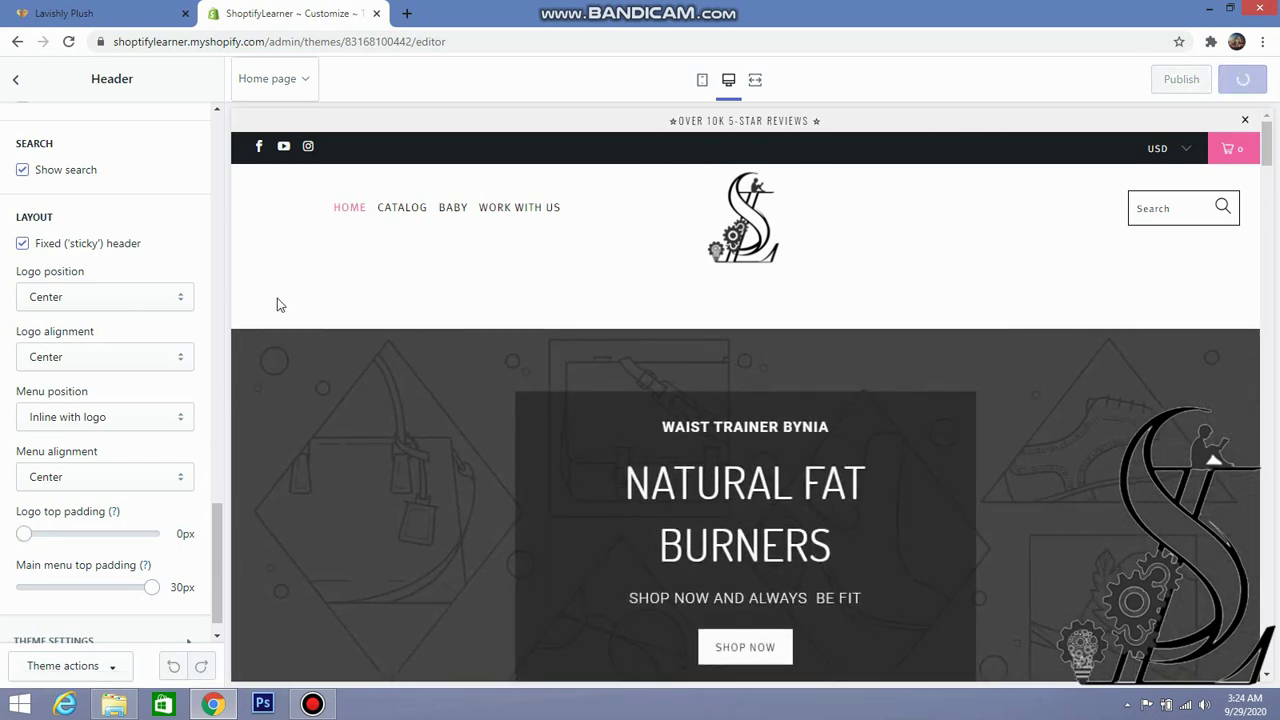
# - Remove the Divider section between the Header and Slideshow sections and save the theme
pyautogui.click(17, 81)
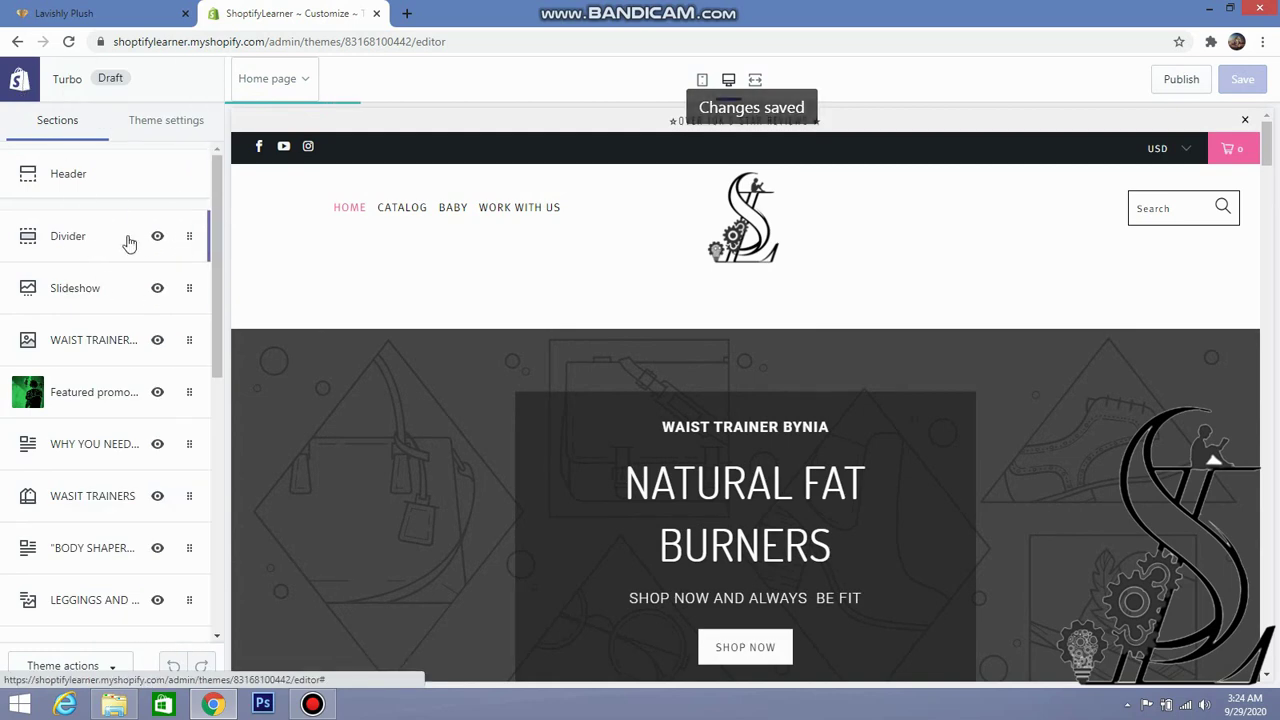
pyautogui.click(103, 238)
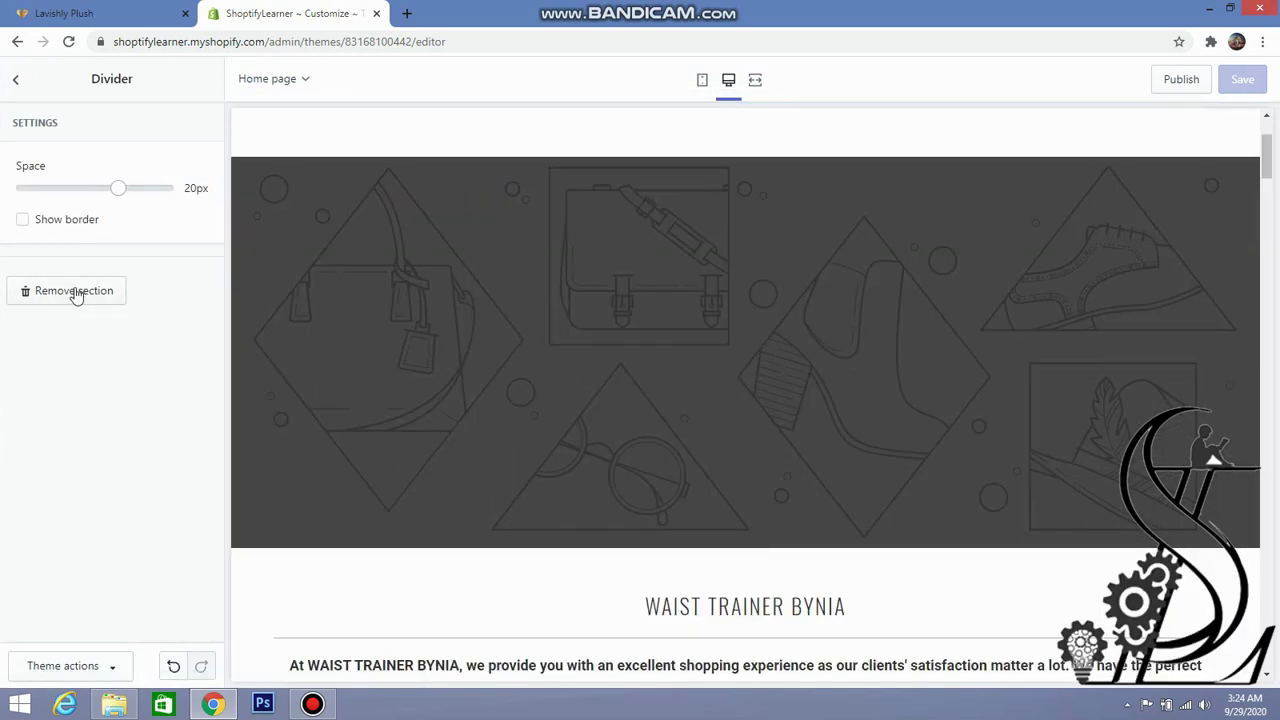
pyautogui.click(74, 291)
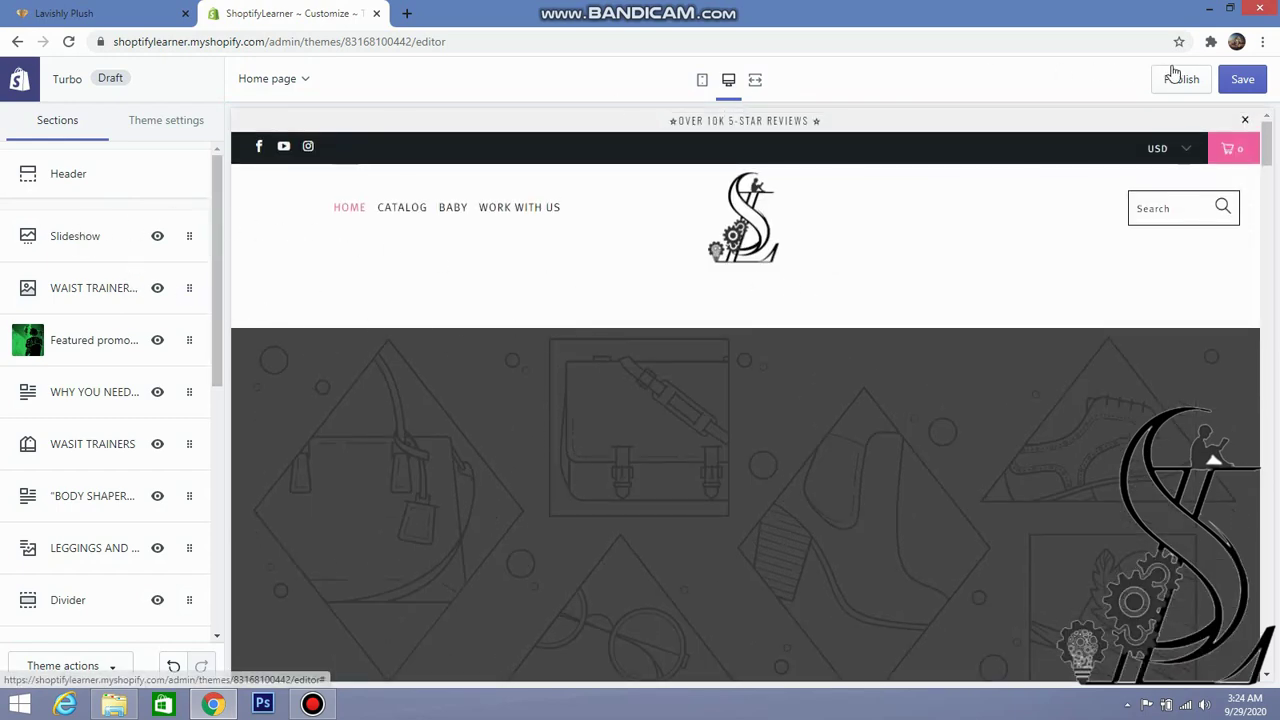
pyautogui.click(1243, 79)
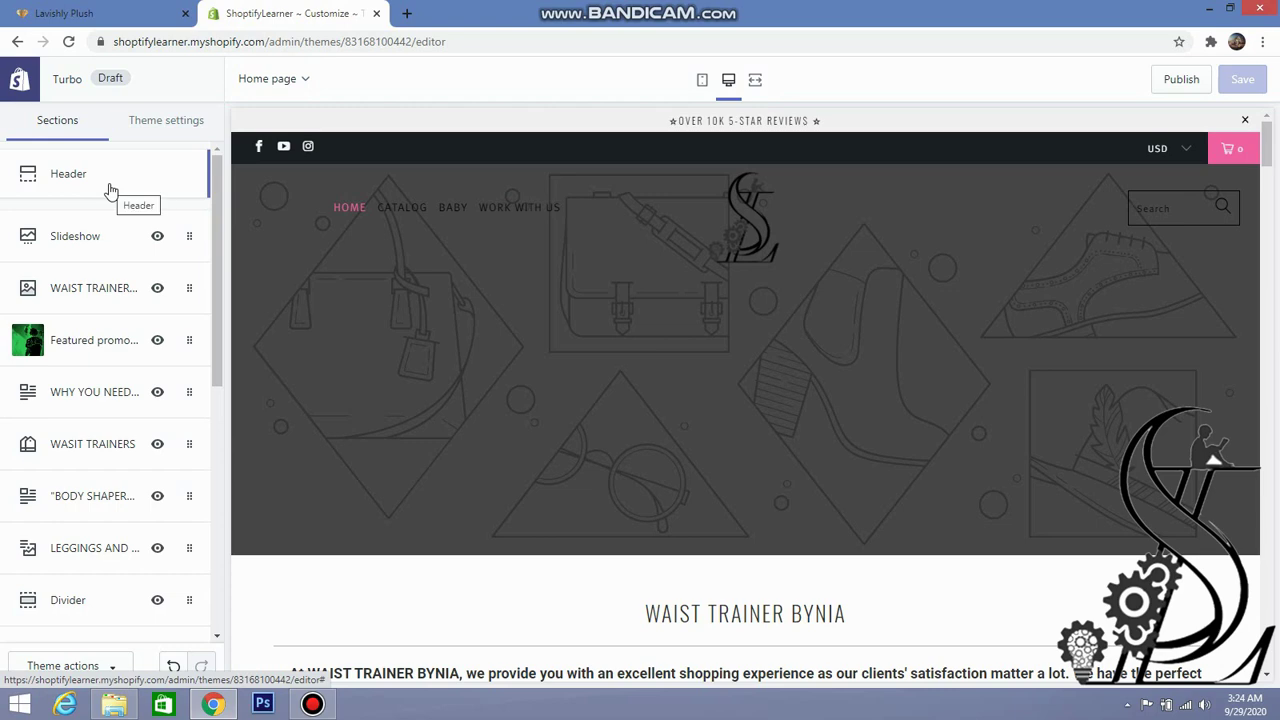
# - Disable the fixed ('sticky') header option in the Header section's layout settings
pyautogui.click(110, 190)
pyautogui.scroll(-4, 87, 362)
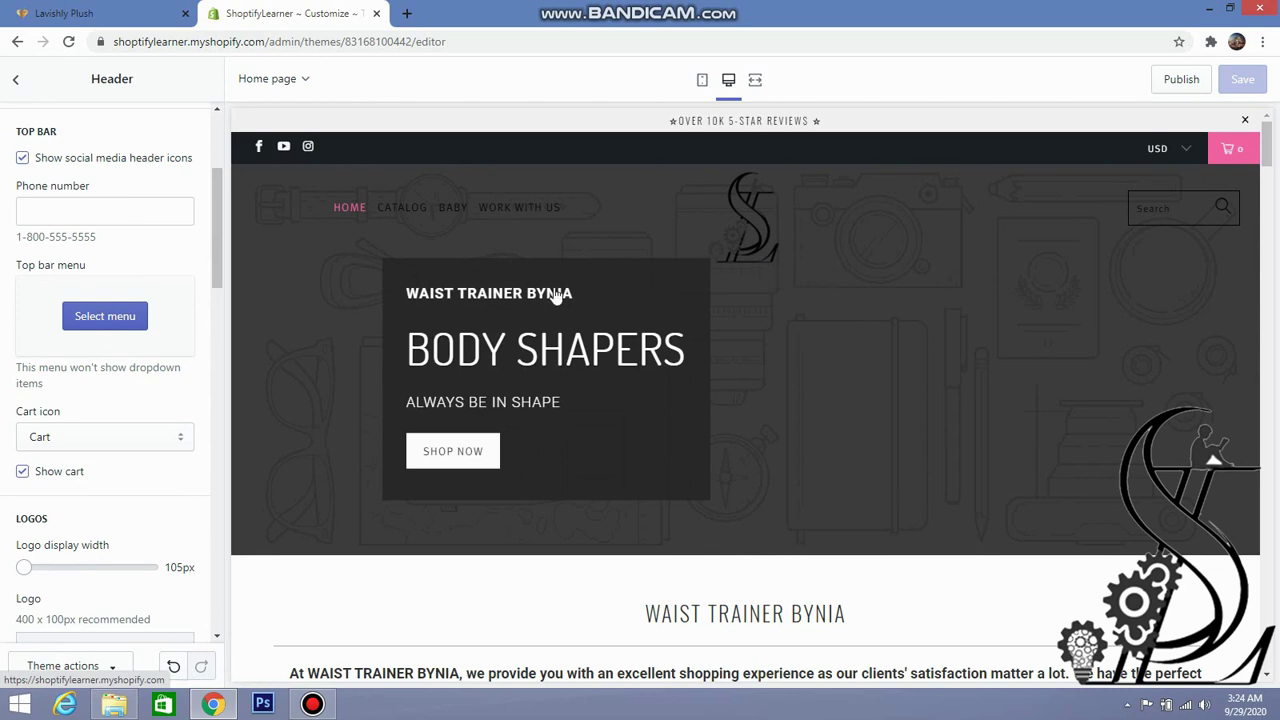
pyautogui.scroll(-8, 147, 405)
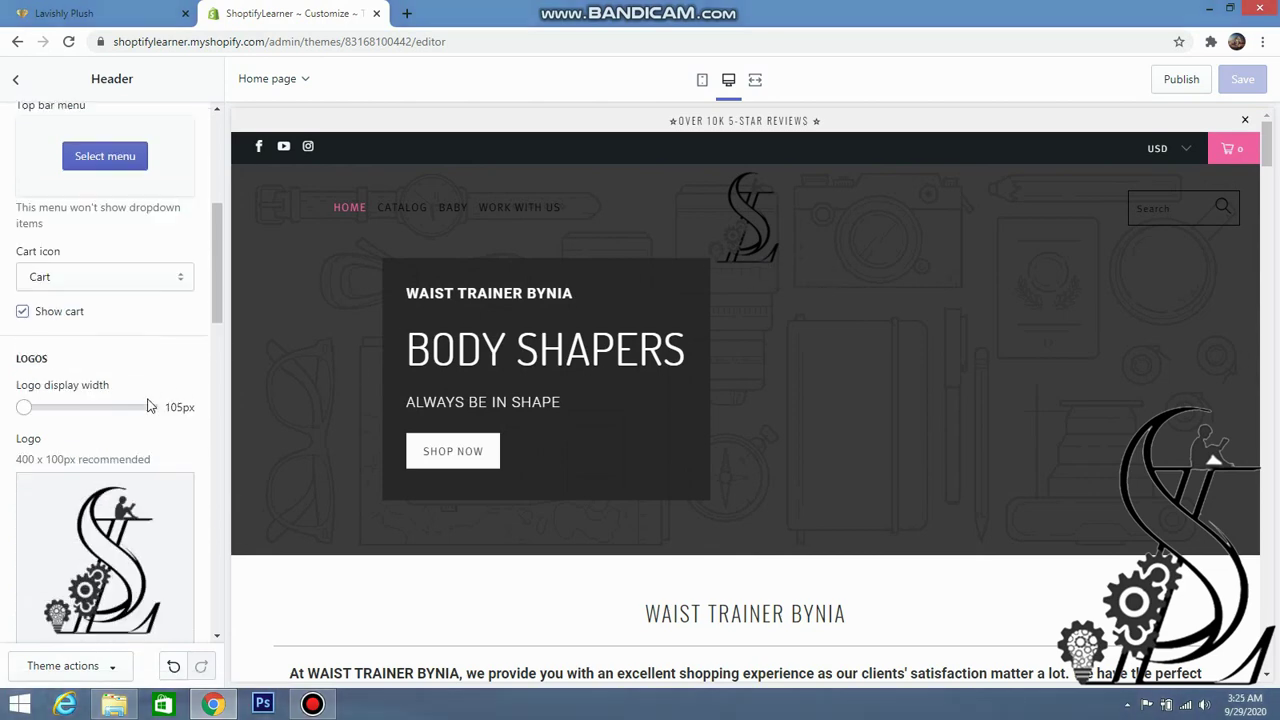
pyautogui.scroll(-4, 147, 405)
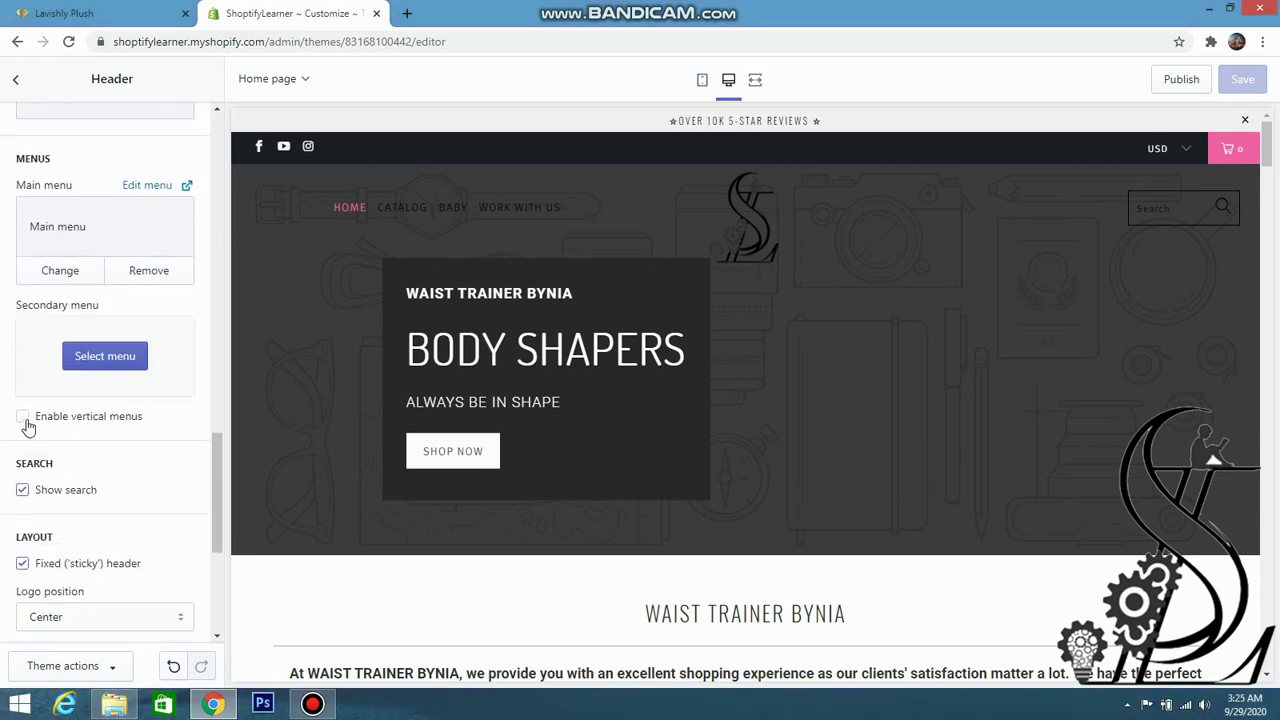
pyautogui.scroll(-3, 28, 427)
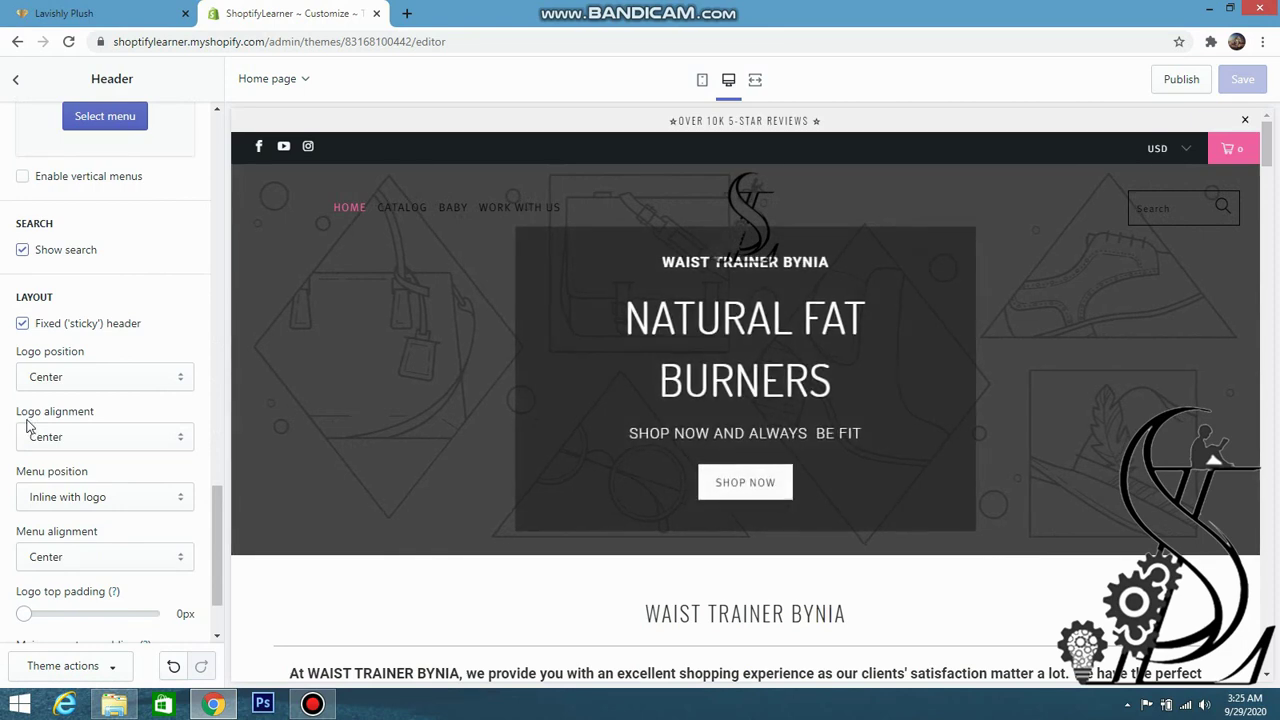
pyautogui.click(23, 328)
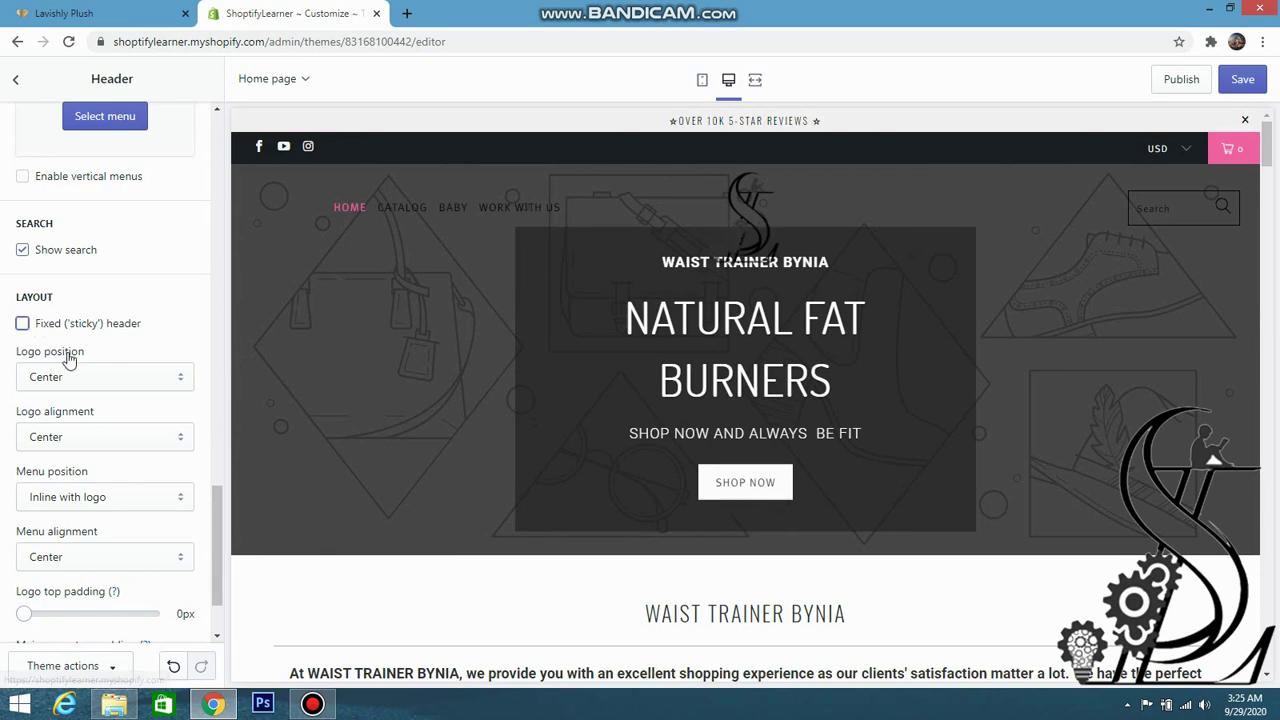
# - Enable the solid menu background color in the Header section's theme settings
pyautogui.scroll(-2, 70, 360)
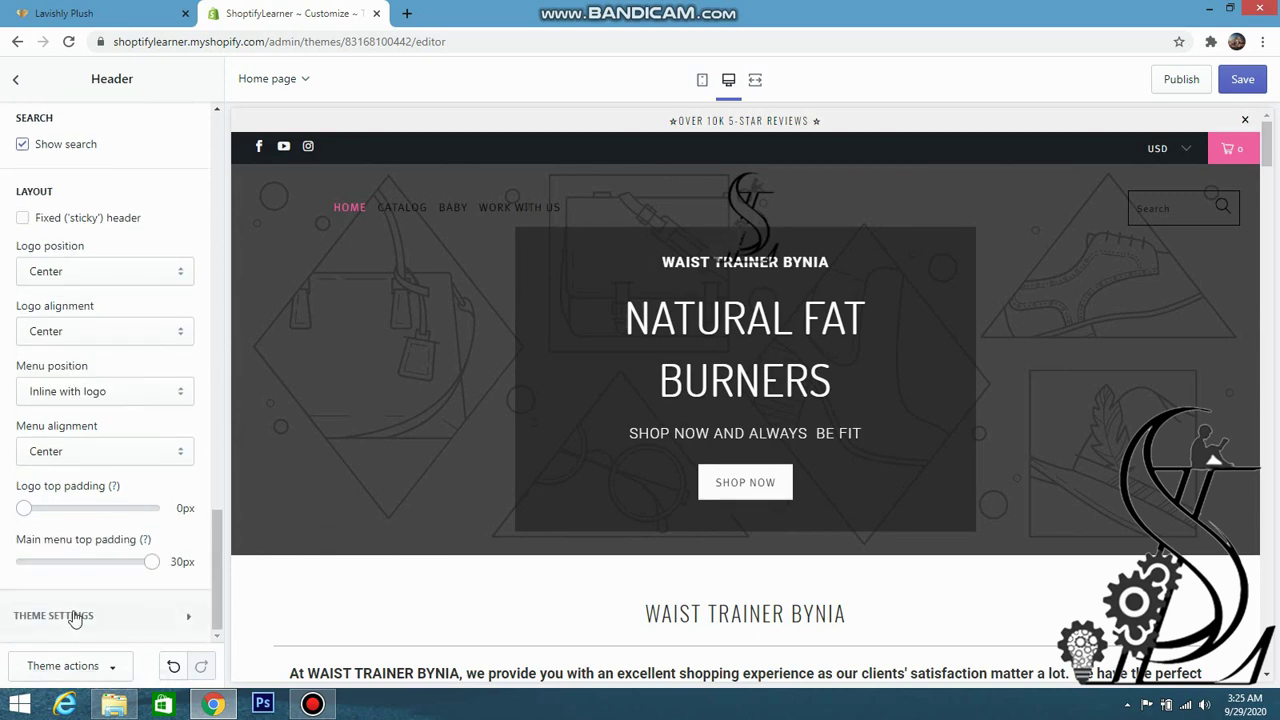
pyautogui.click(75, 617)
pyautogui.scroll(-5, 86, 425)
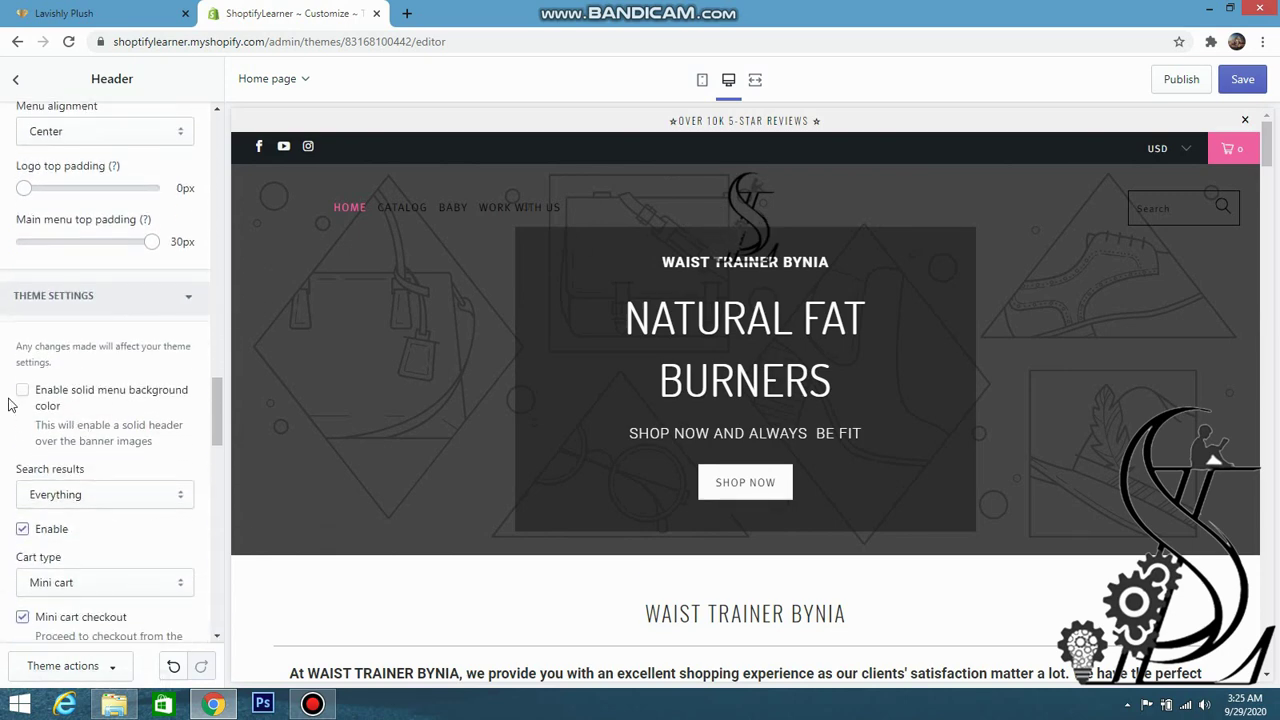
pyautogui.click(22, 392)
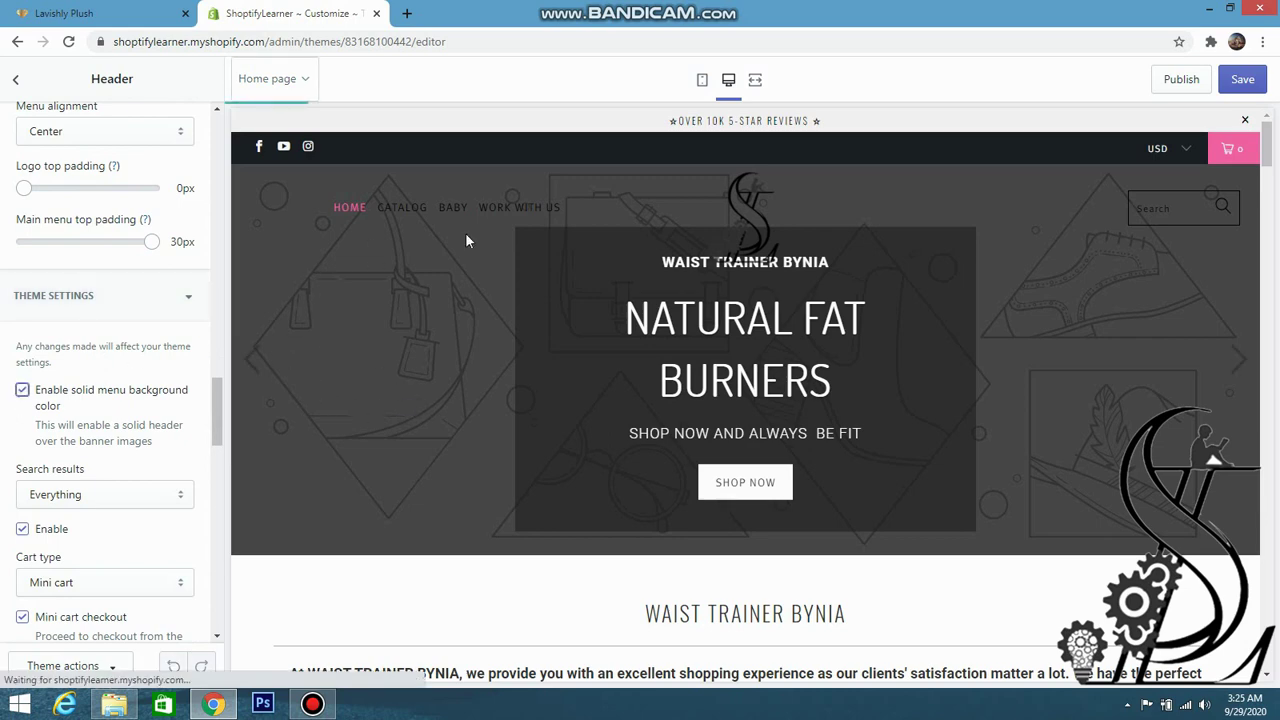
# - Compare the Turbo home page's header with the Lavishly Plush header and return to the section list
pyautogui.click(70, 13)
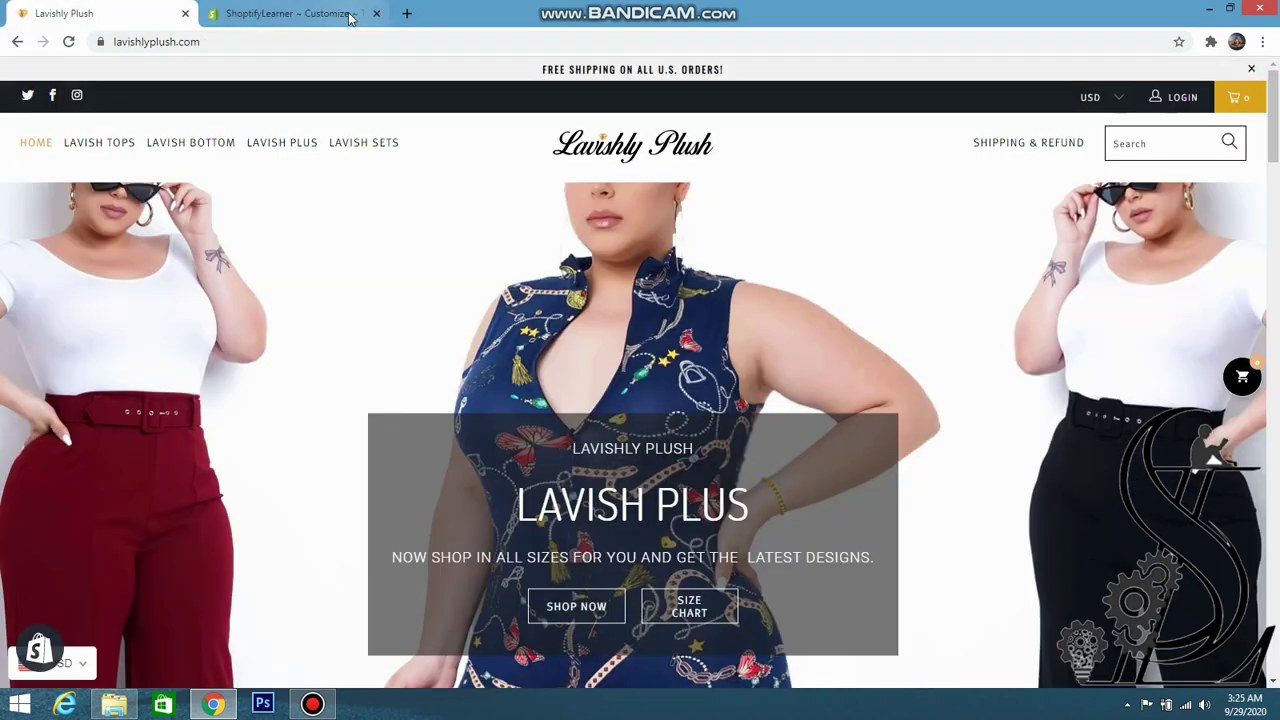
pyautogui.click(260, 13)
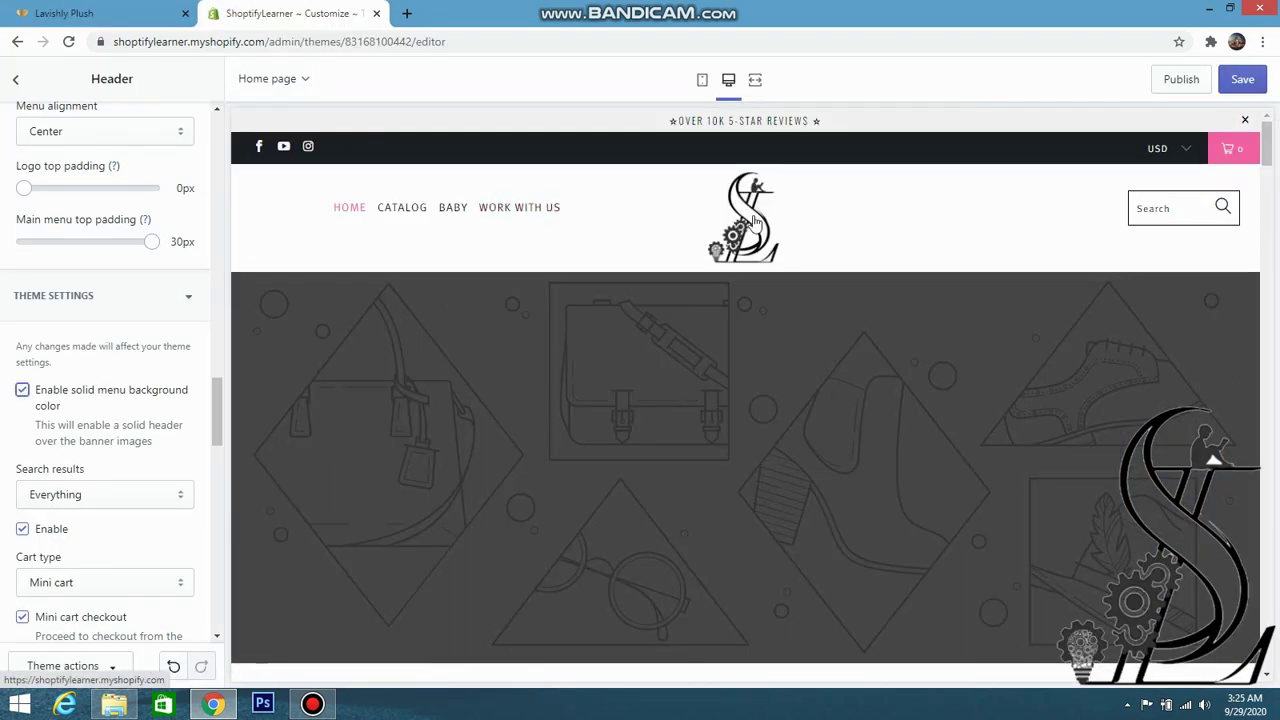
pyautogui.click(141, 20)
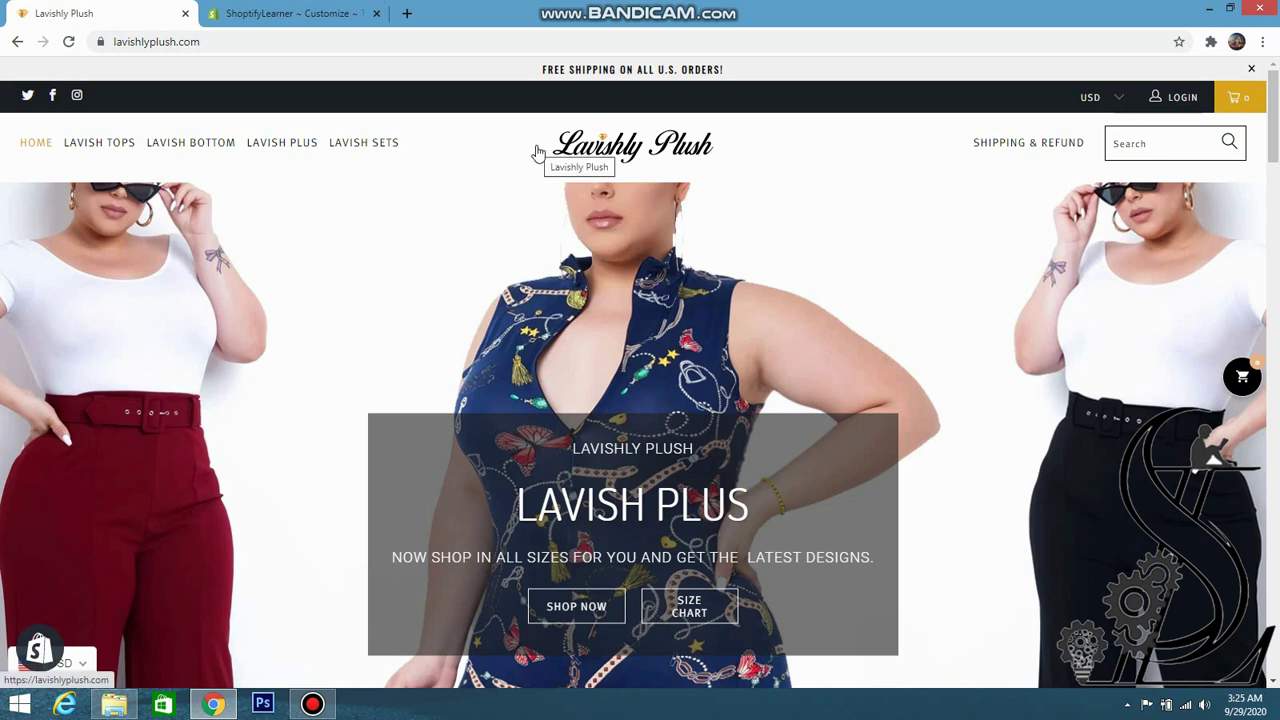
pyautogui.click(338, 16)
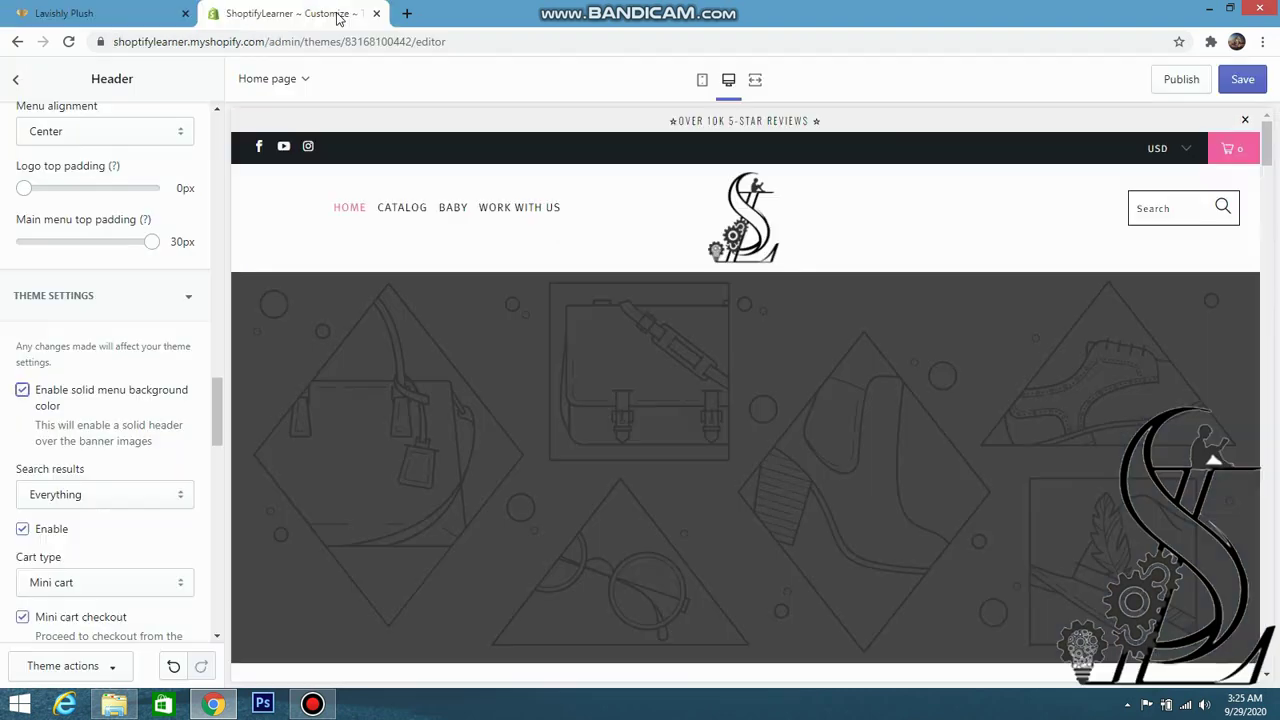
pyautogui.scroll(-2, 838, 261)
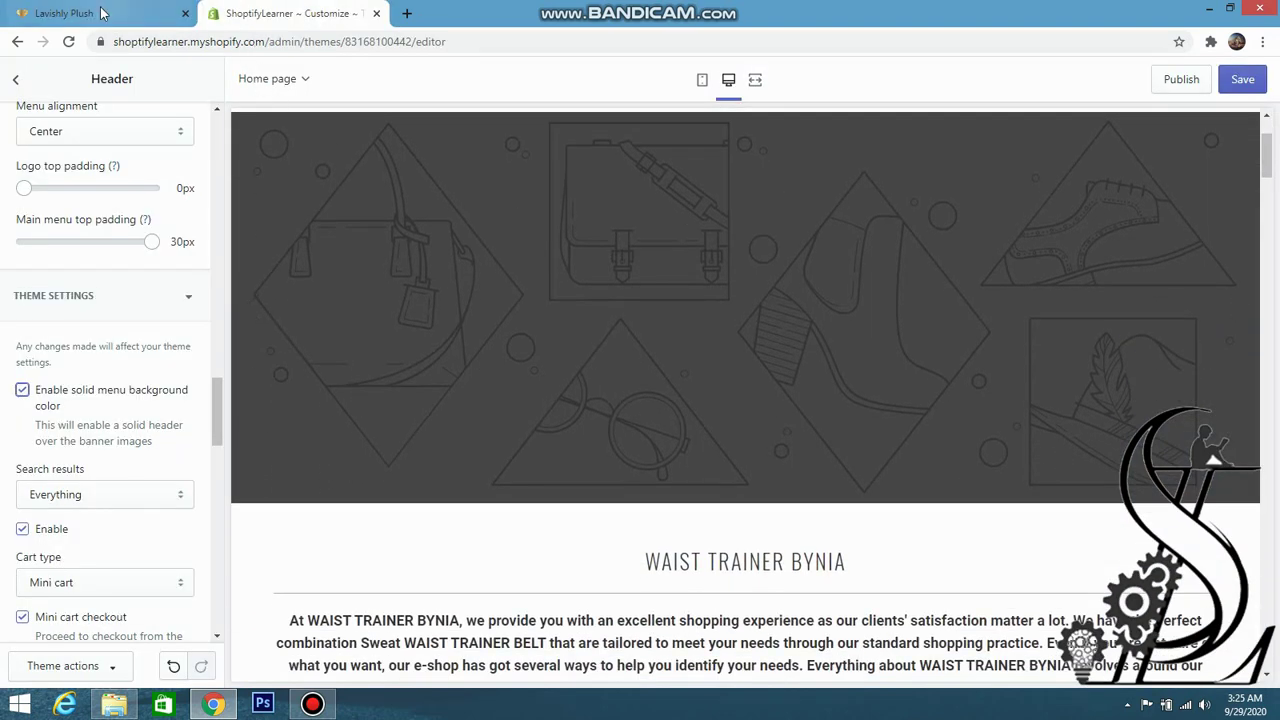
pyautogui.click(16, 82)
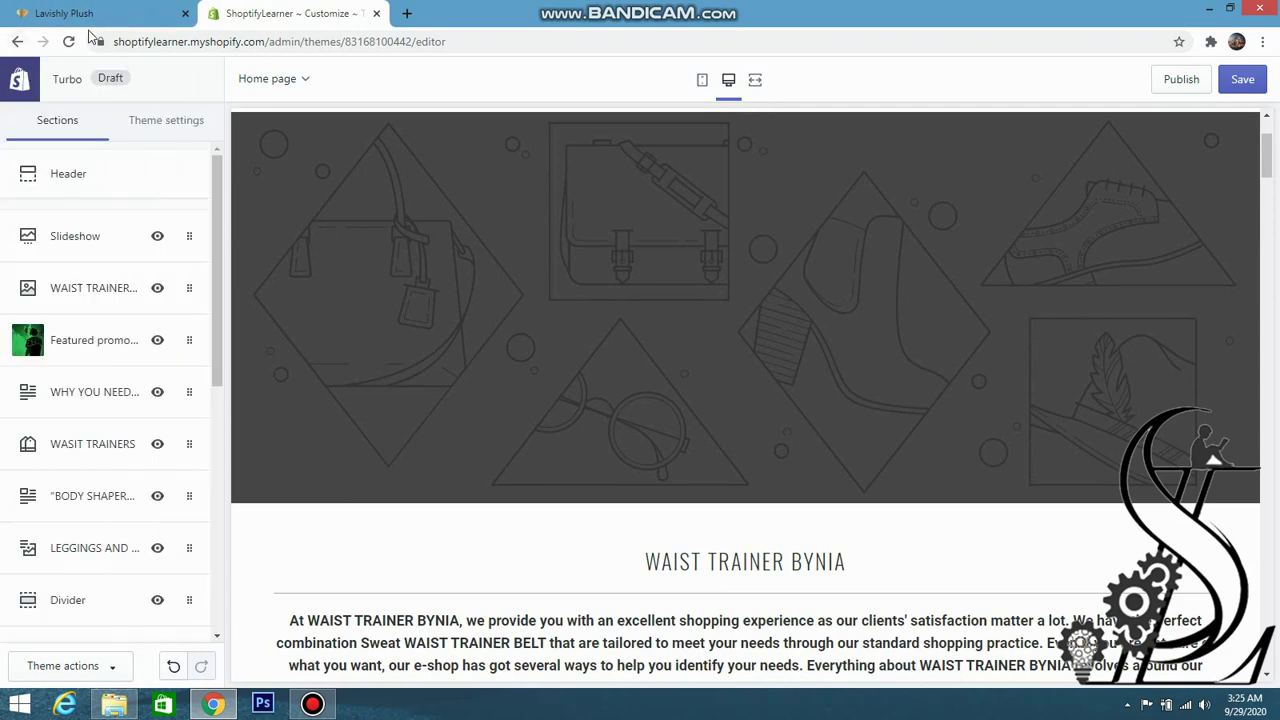
# - Compare the home page slideshow with the Lavishly Plush site's and open the first slide's settings in the Slideshow section
pyautogui.click(138, 18)
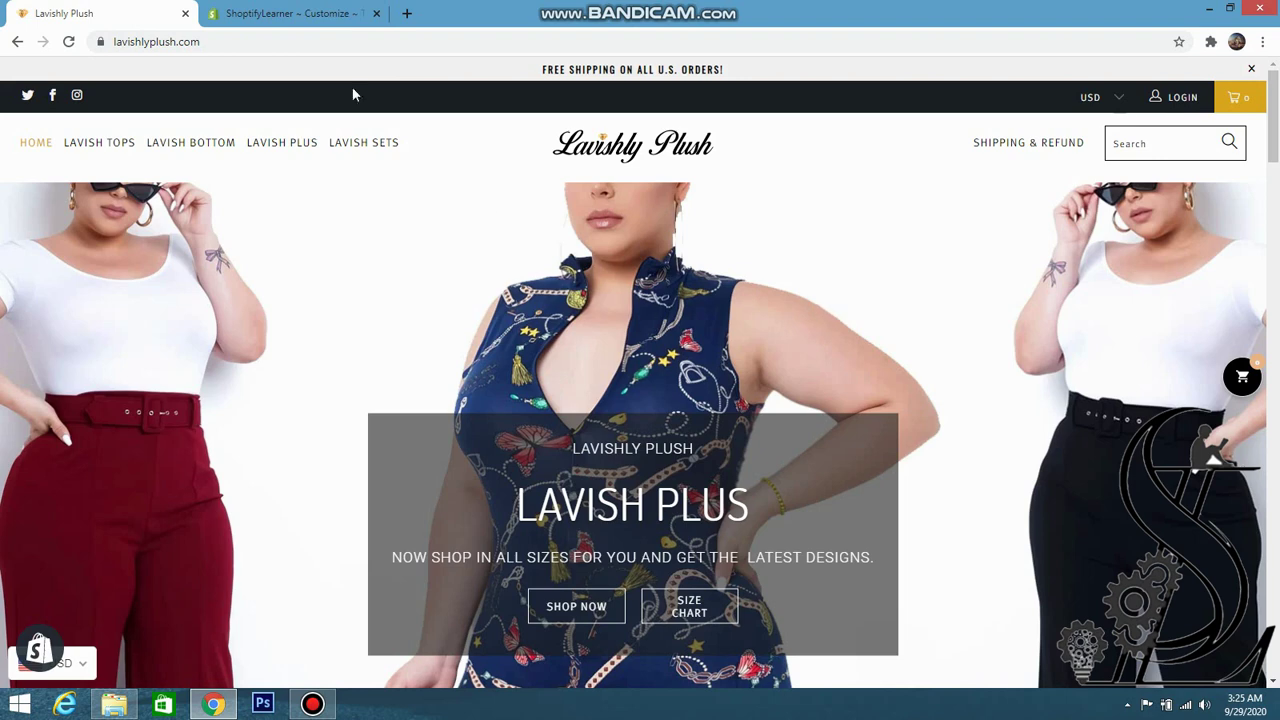
pyautogui.click(278, 14)
pyautogui.scroll(2, 614, 331)
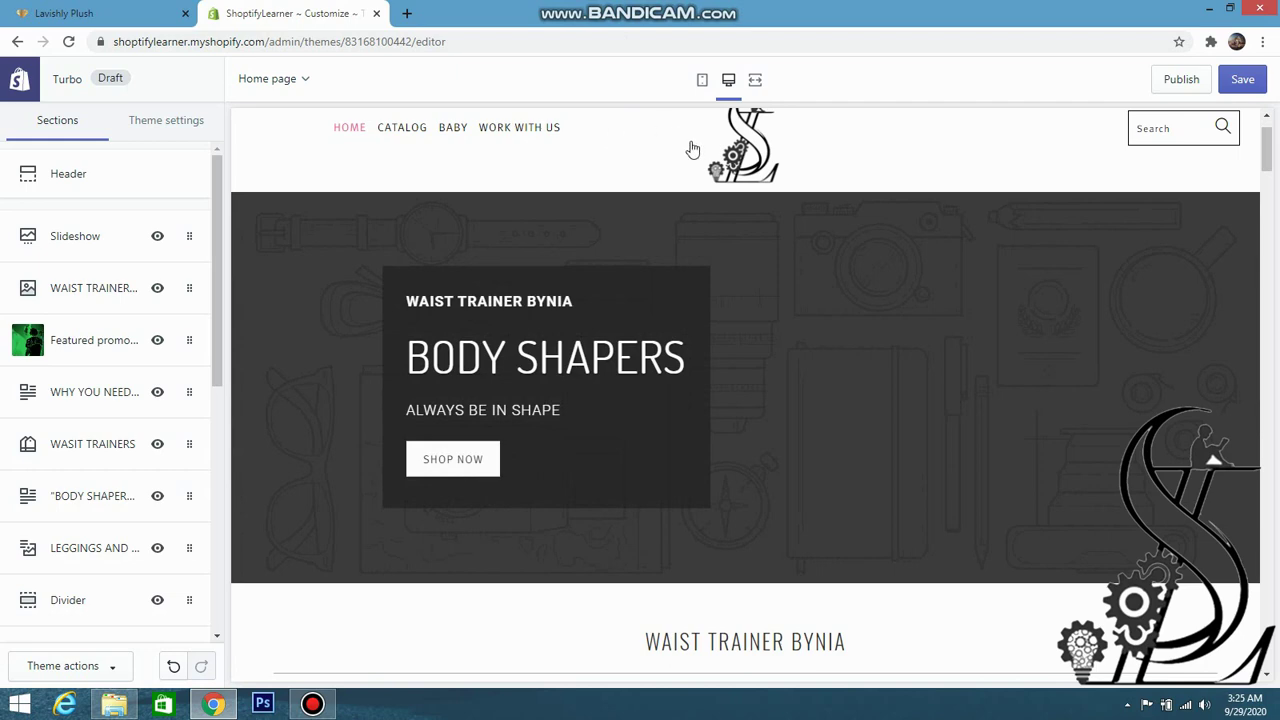
pyautogui.click(101, 242)
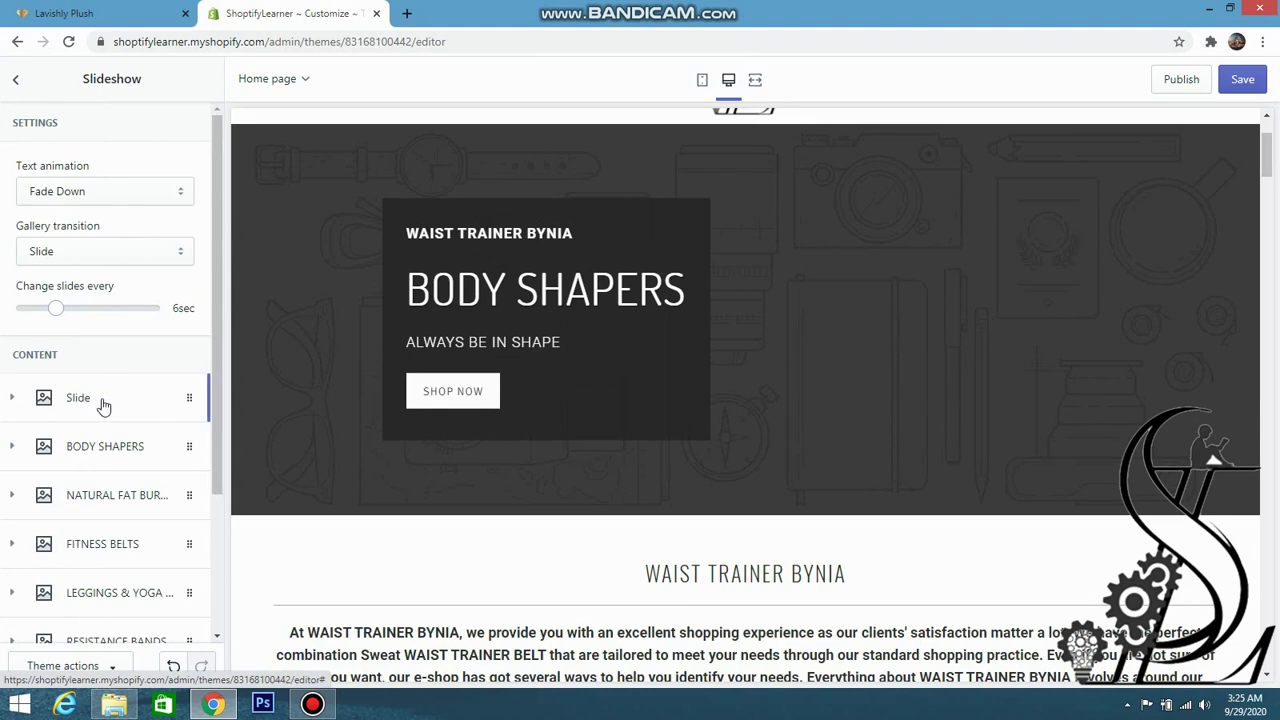
pyautogui.scroll(1, 526, 397)
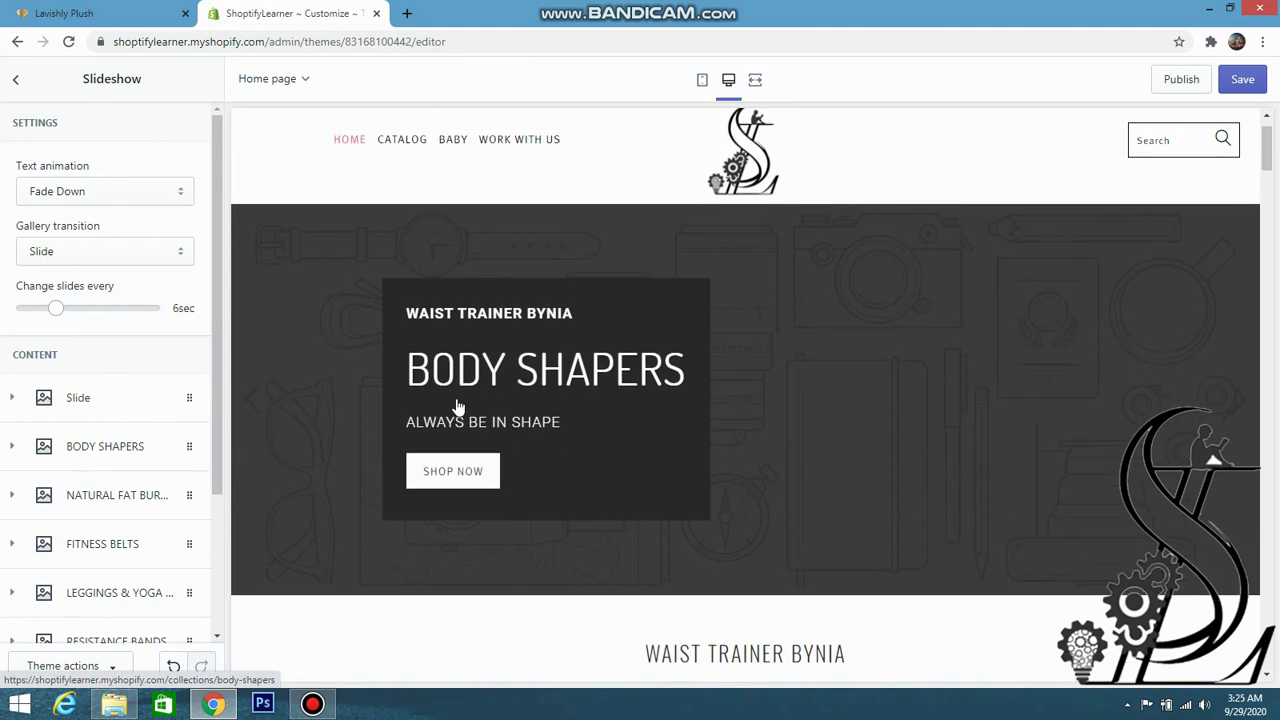
pyautogui.click(97, 401)
pyautogui.scroll(-2, 80, 365)
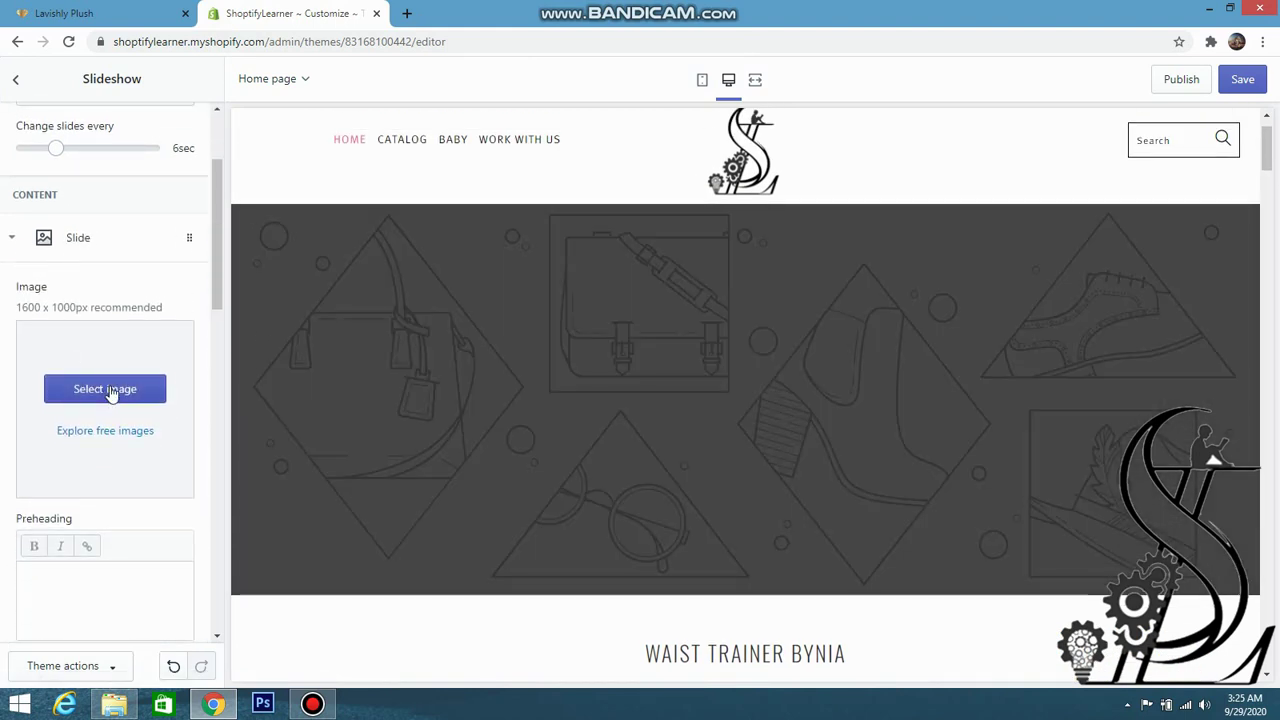
# - Upload the second image from the Desktop folder lavishly plush > lavish black and use it as the first slide's image
pyautogui.click(108, 392)
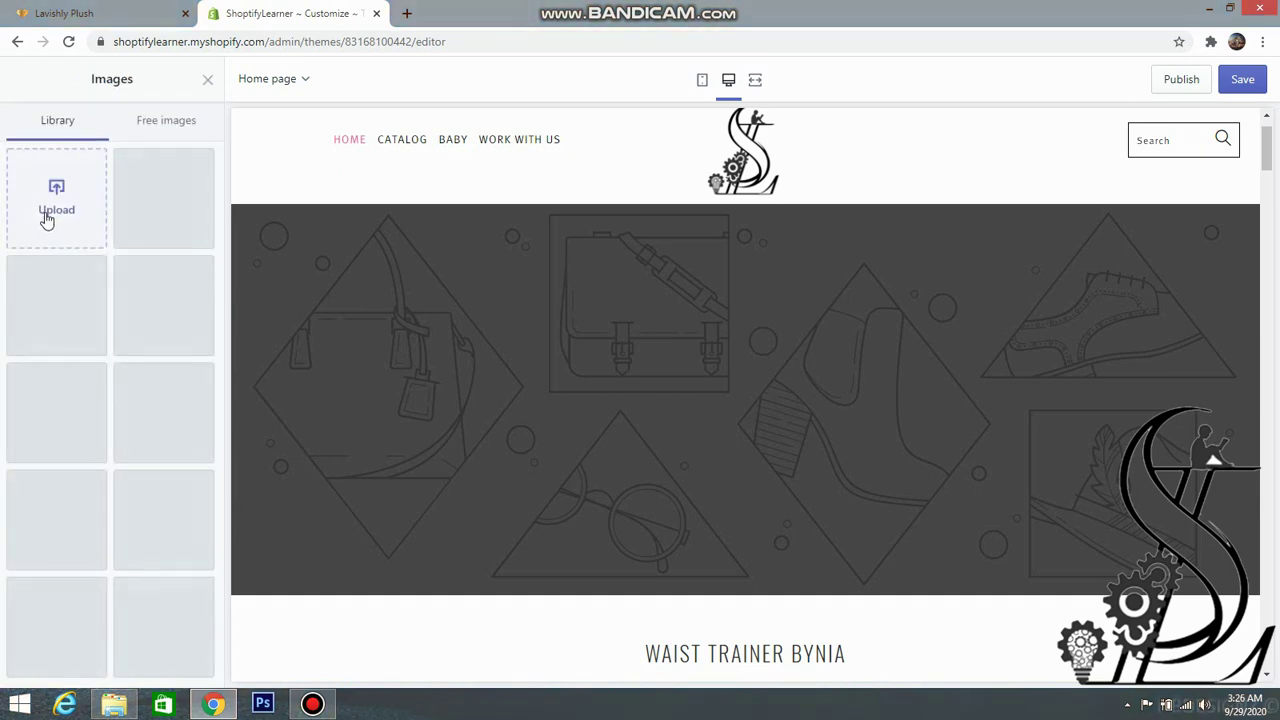
pyautogui.click(55, 204)
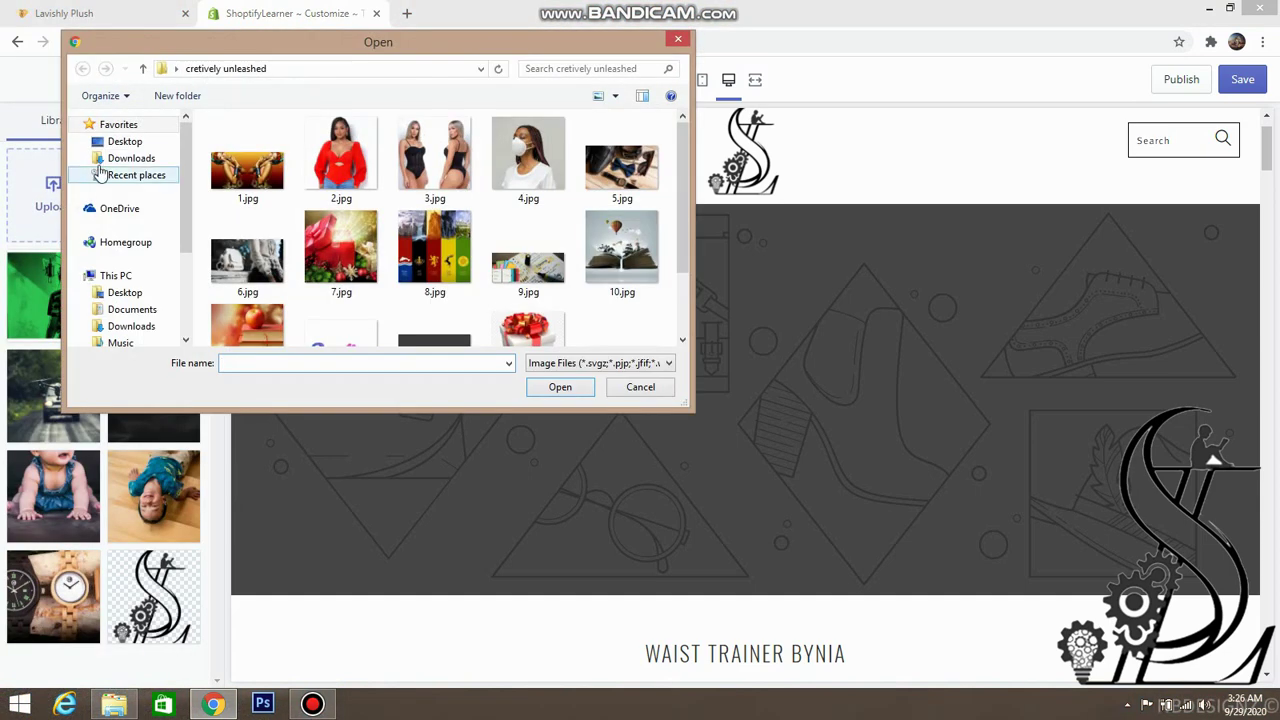
pyautogui.click(125, 292)
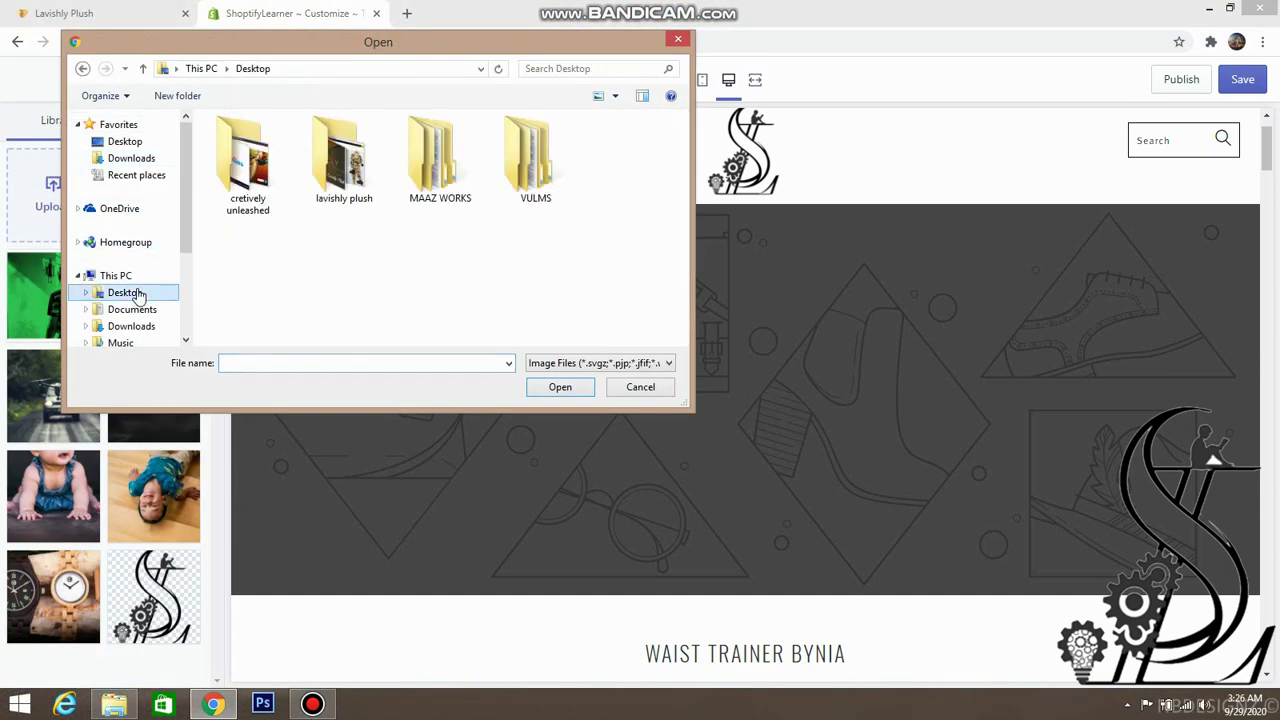
pyautogui.doubleClick(340, 170)
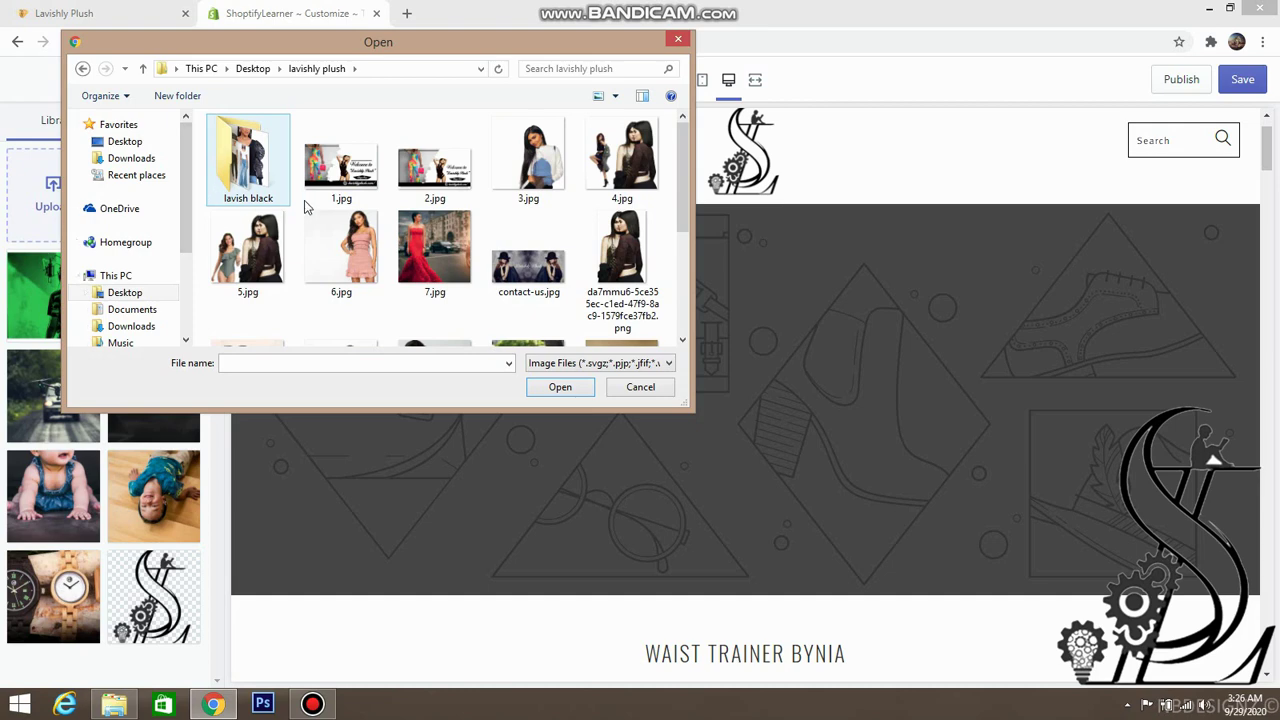
pyautogui.scroll(-2, 333, 190)
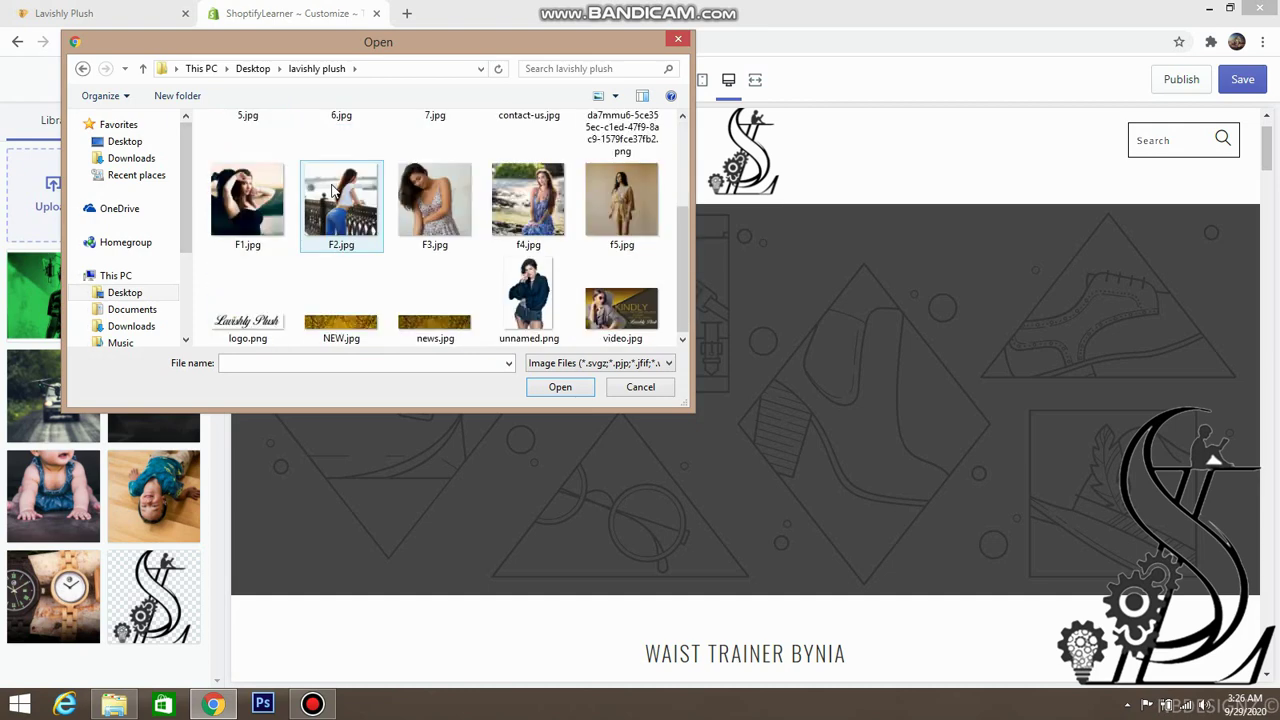
pyautogui.scroll(2, 333, 190)
pyautogui.click(335, 185)
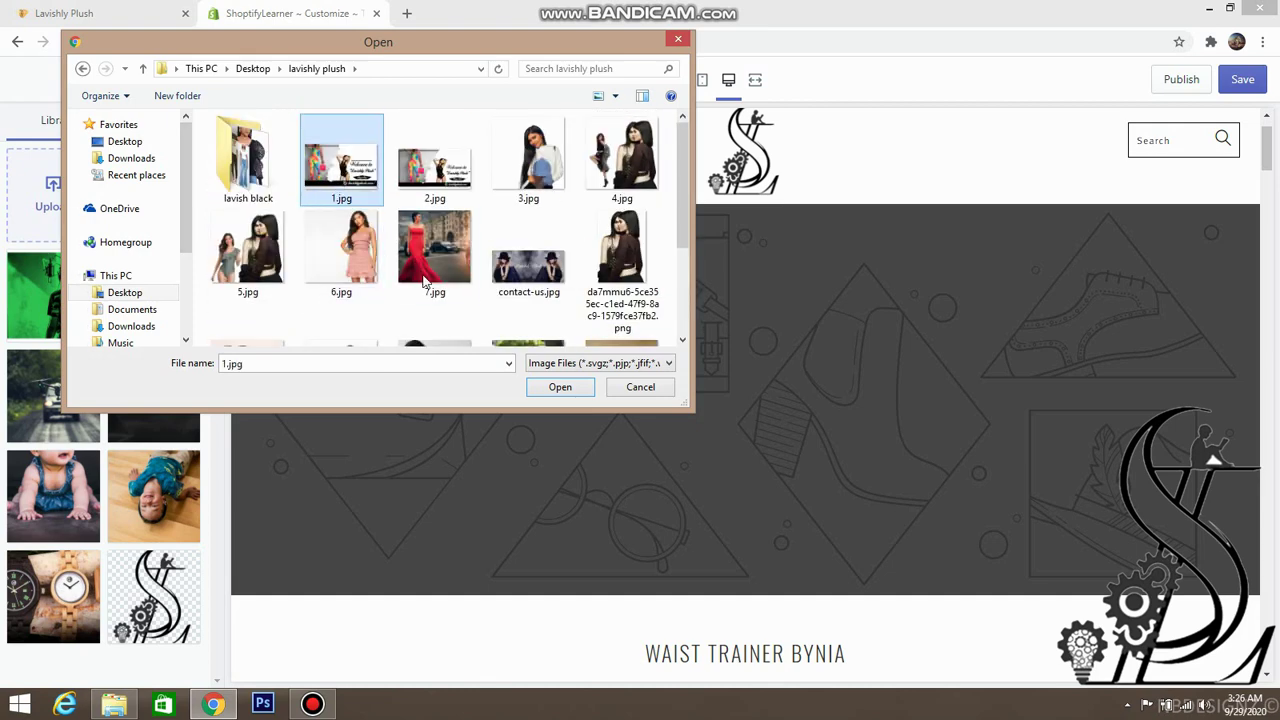
pyautogui.doubleClick(250, 177)
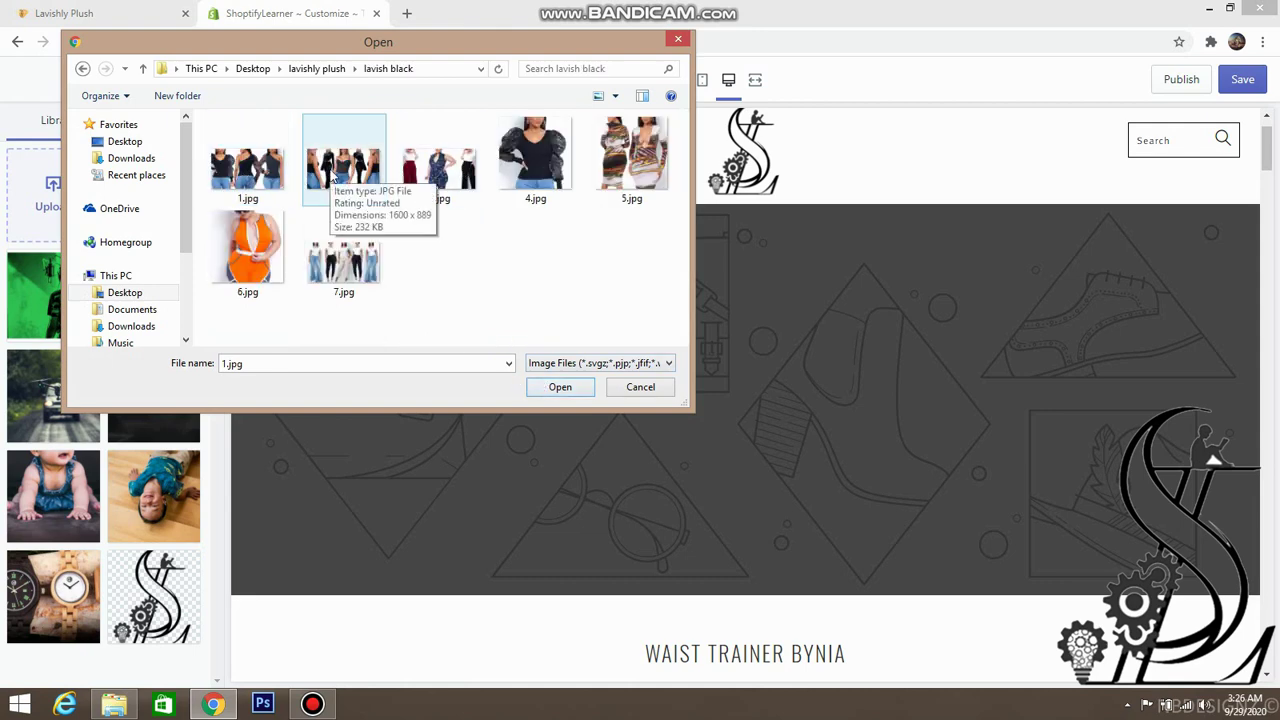
pyautogui.click(335, 172)
pyautogui.click(560, 388)
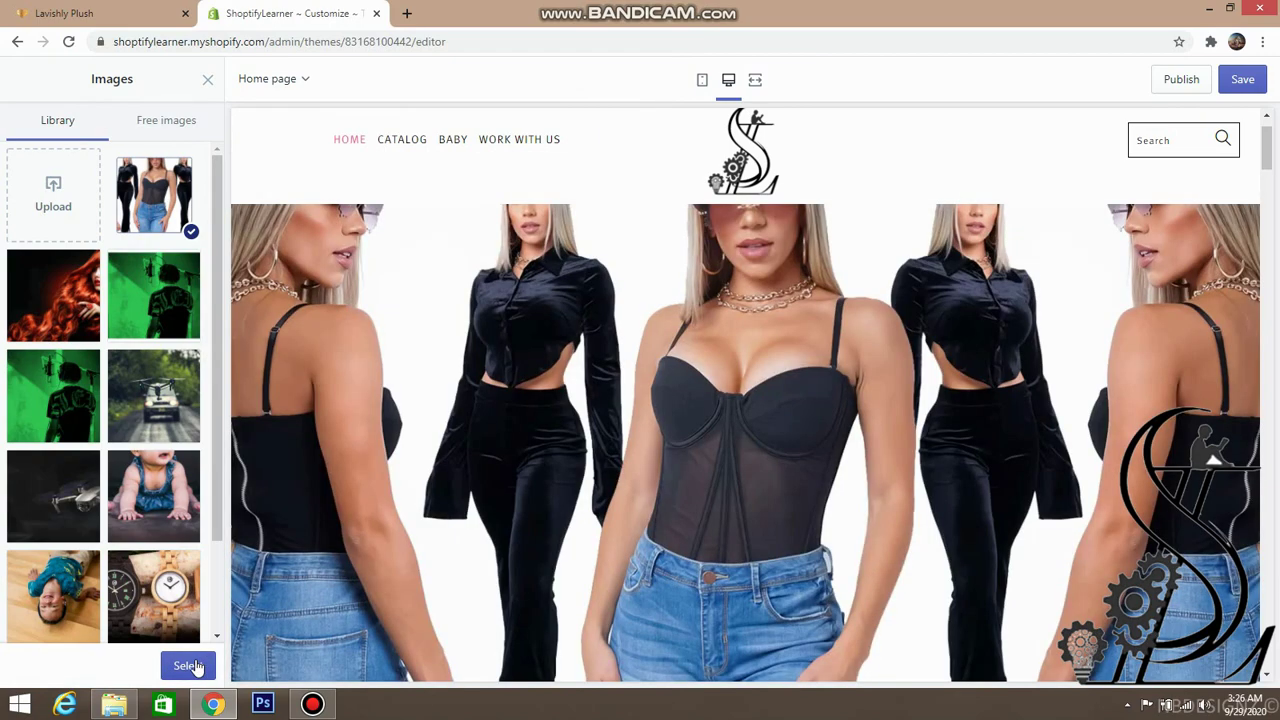
pyautogui.click(190, 666)
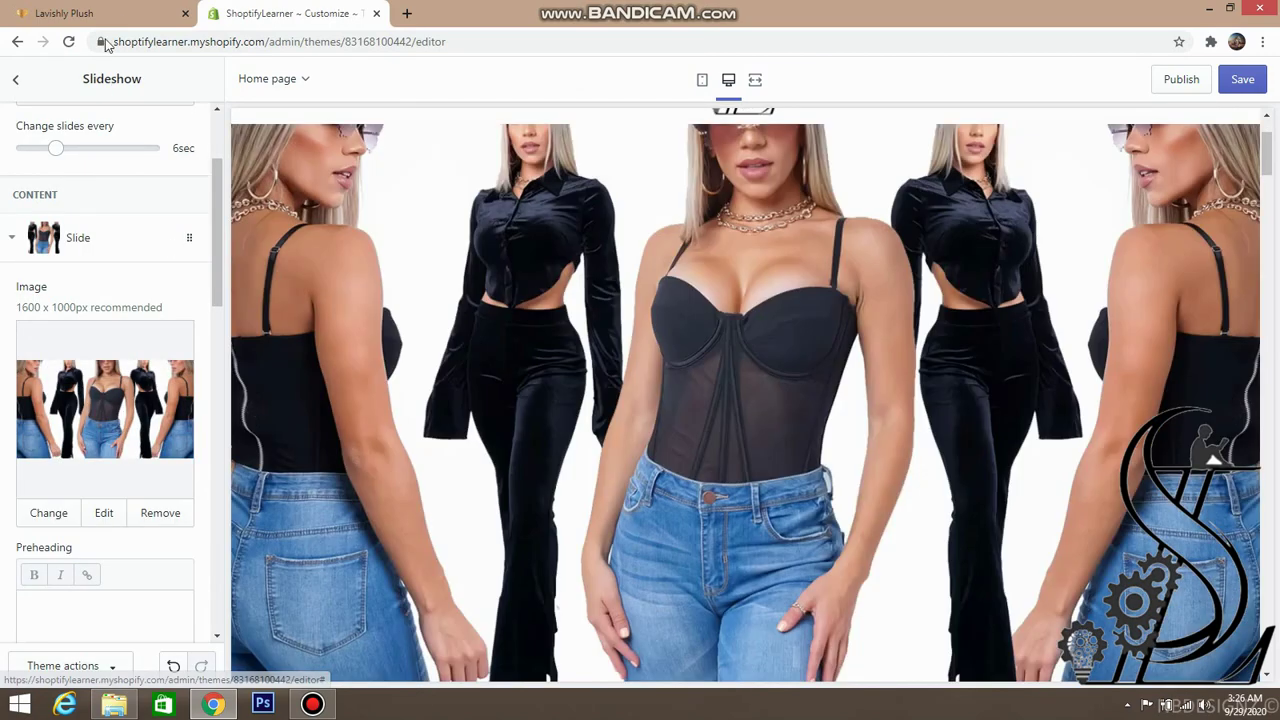
# - Check the matching slide on the Lavishly Plush site and set the first slide's preheading to "THE HOME OF FASHION"
pyautogui.click(128, 16)
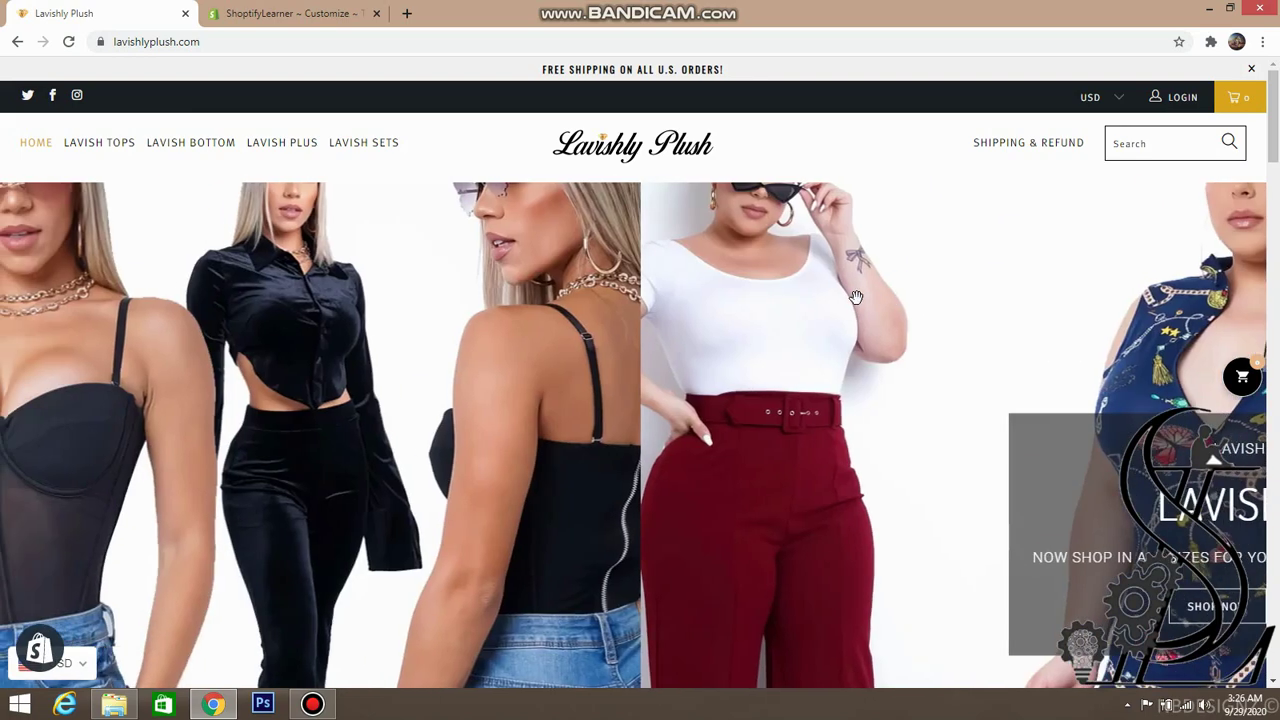
pyautogui.scroll(-1, 523, 400)
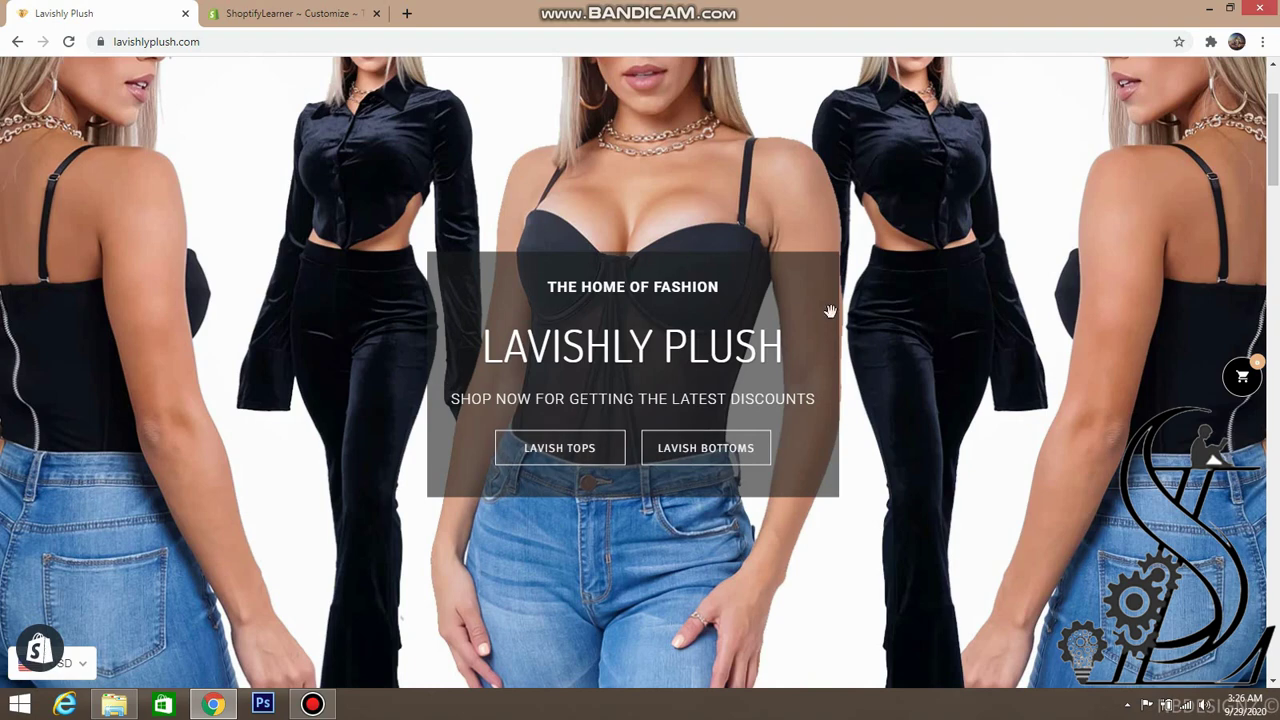
pyautogui.click(290, 13)
pyautogui.scroll(-3, 92, 343)
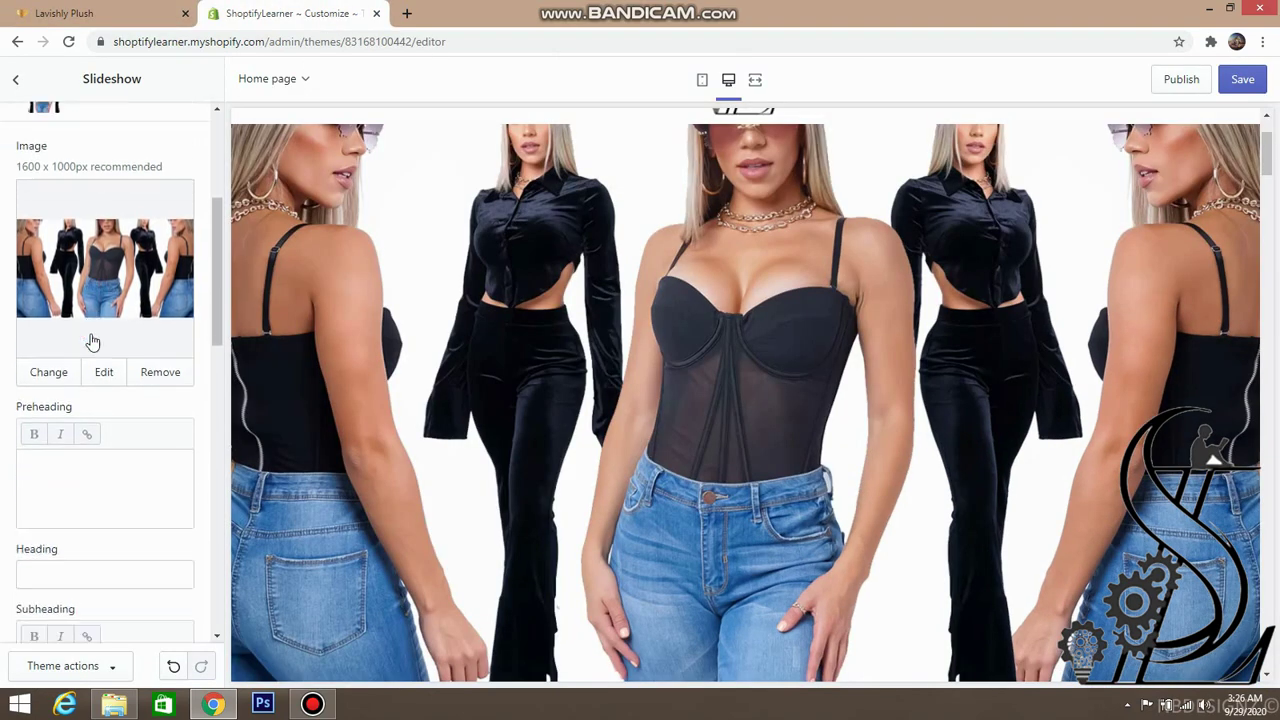
pyautogui.scroll(-2, 92, 343)
pyautogui.click(64, 13)
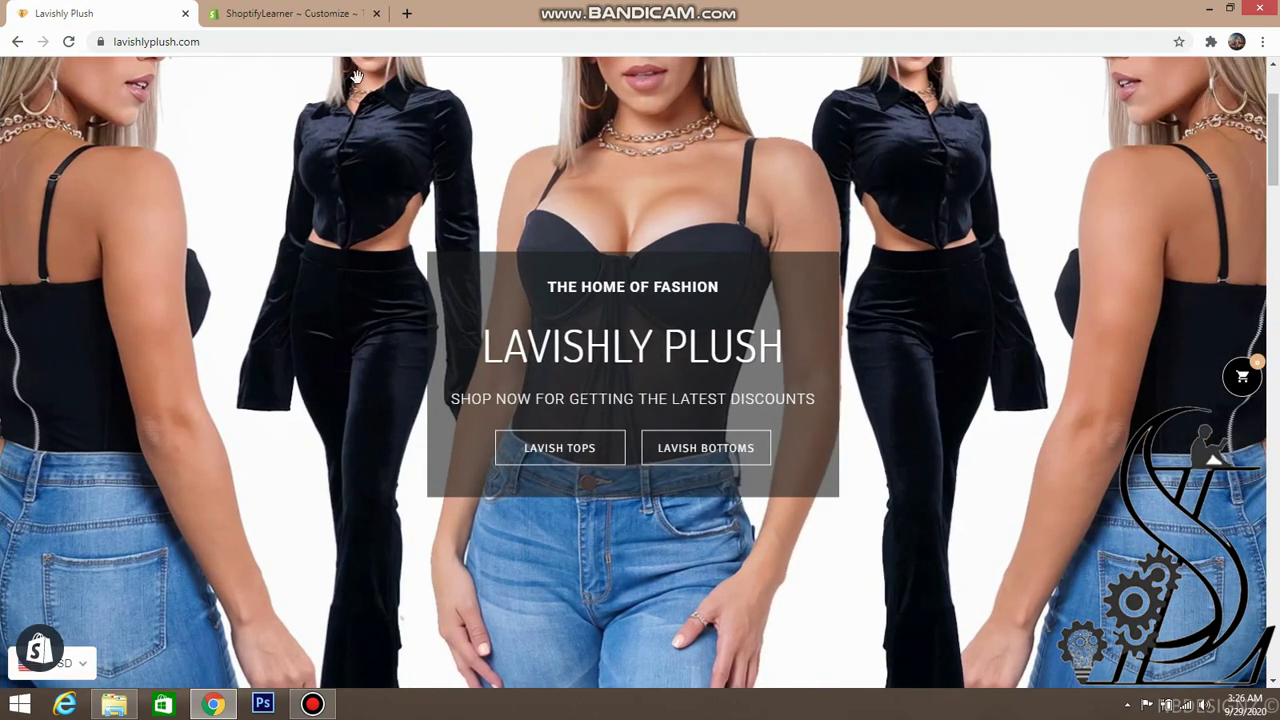
pyautogui.click(341, 20)
pyautogui.click(129, 388)
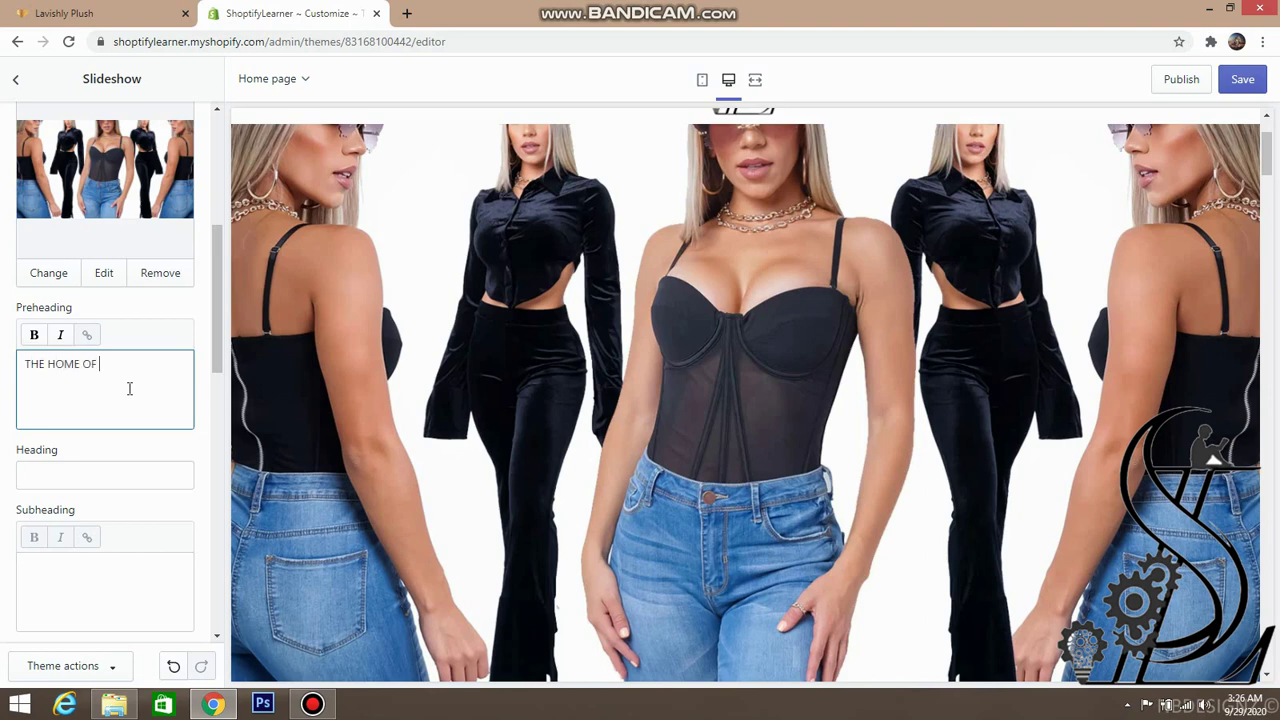
pyautogui.write('THE HOME OF FASHION')
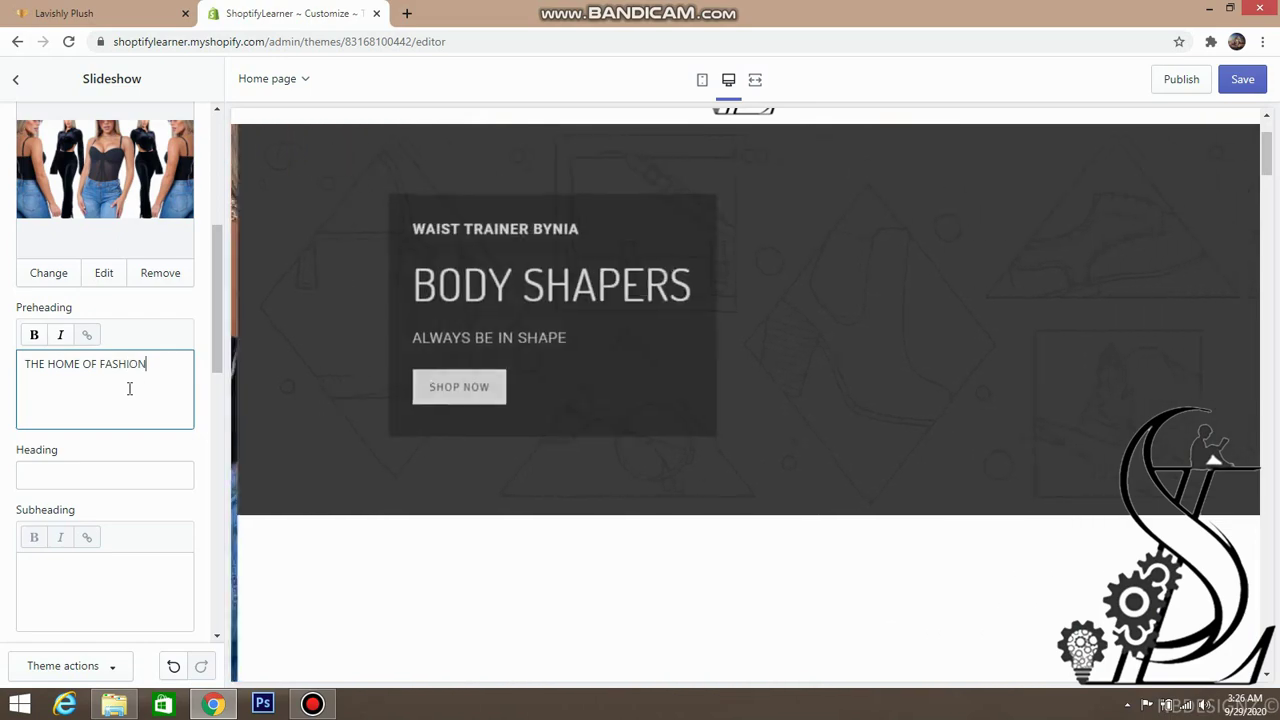
# - Consult the reference slide's heading and set the first slide's heading to "SHOPIFY LEARNER"
pyautogui.click(141, 474)
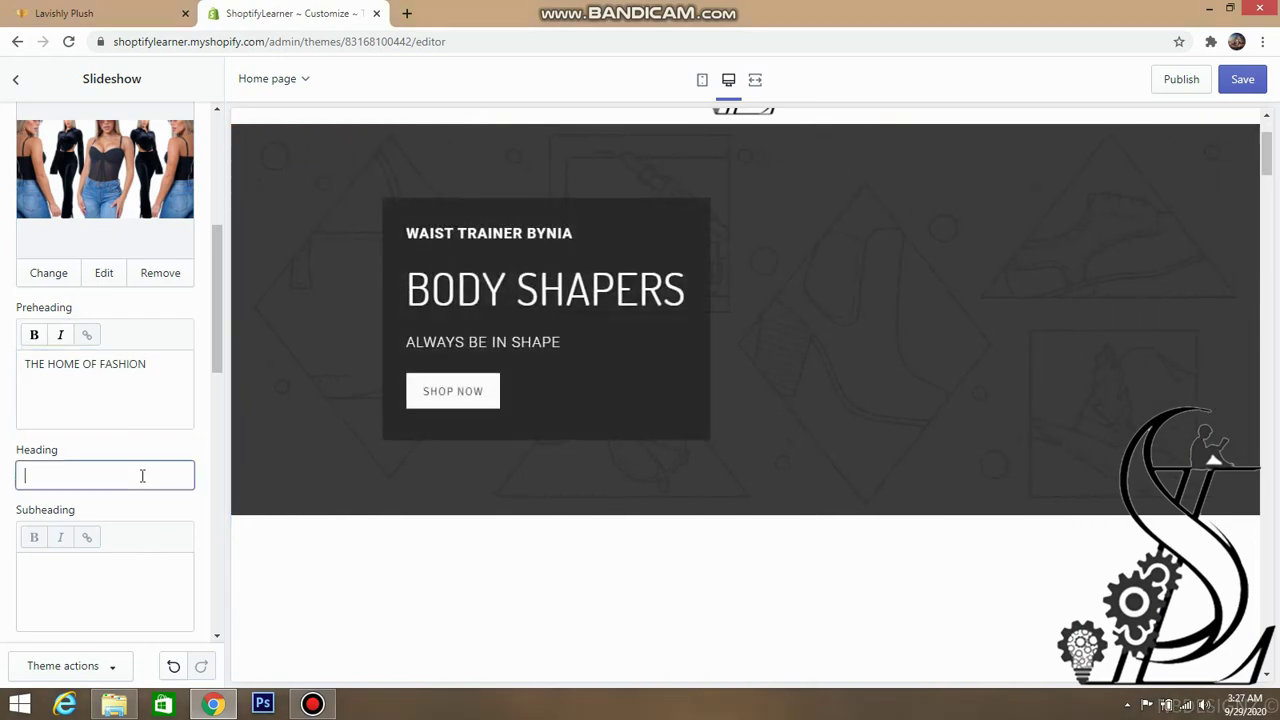
pyautogui.click(64, 13)
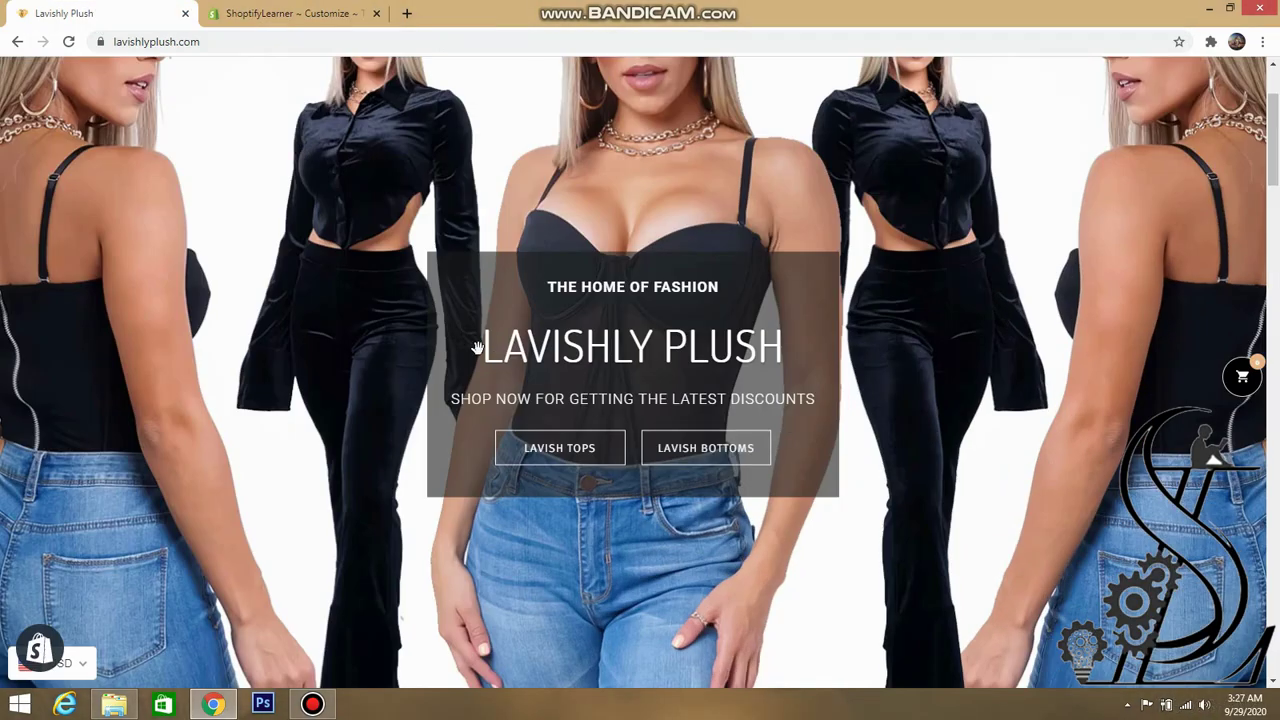
pyautogui.click(318, 22)
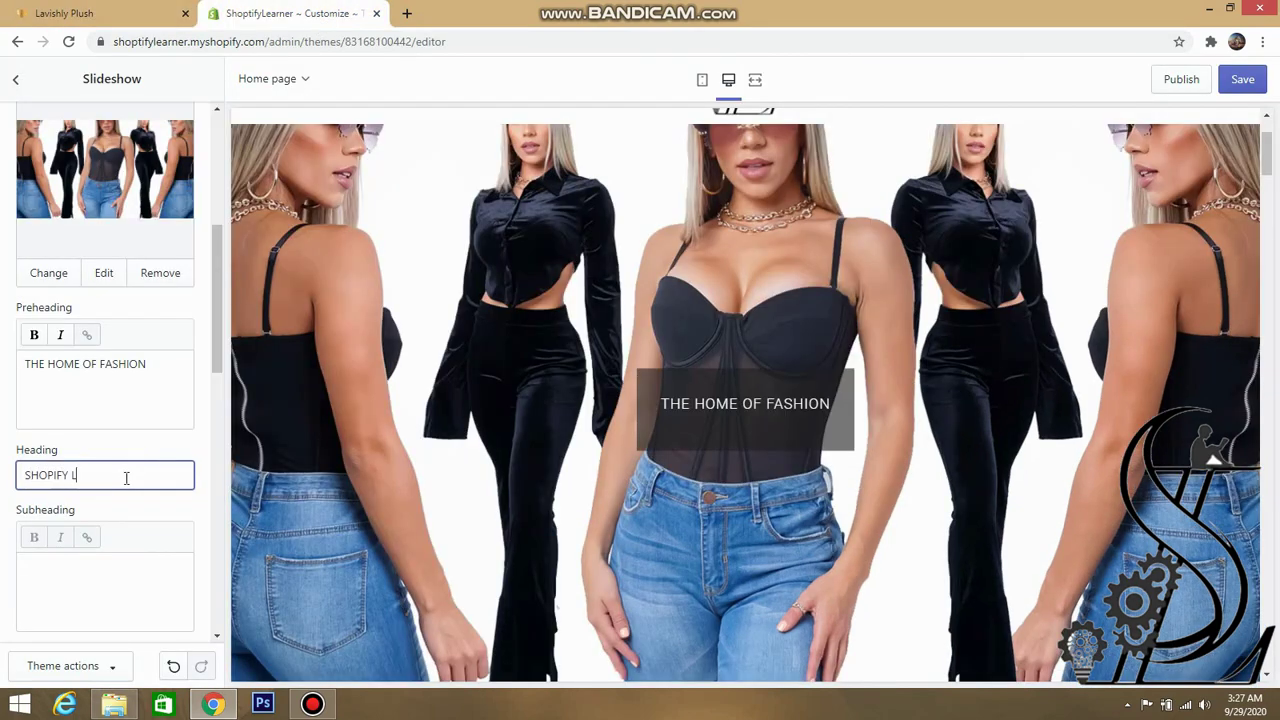
pyautogui.write('NER')
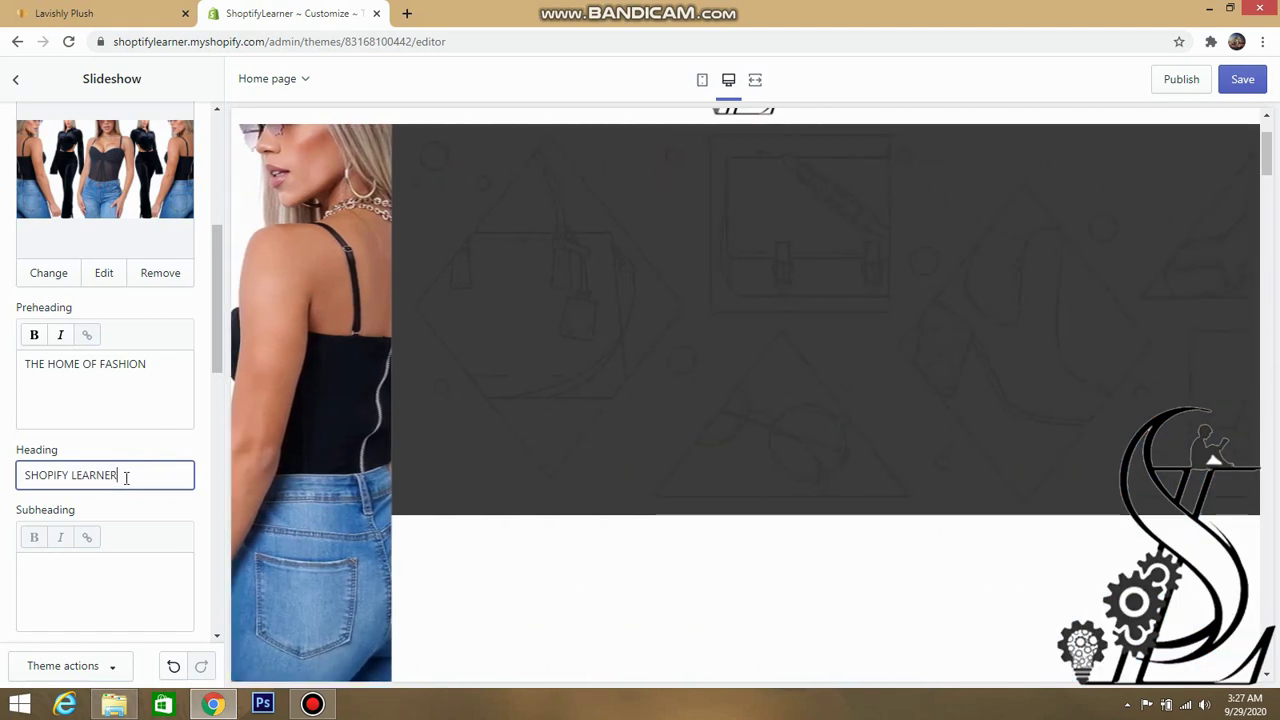
# - Copy the reference slide's subheading "SHOP NOW FOR GETTING THE LATEST DISCOUNTS" into the first slide's subheading
pyautogui.click(133, 23)
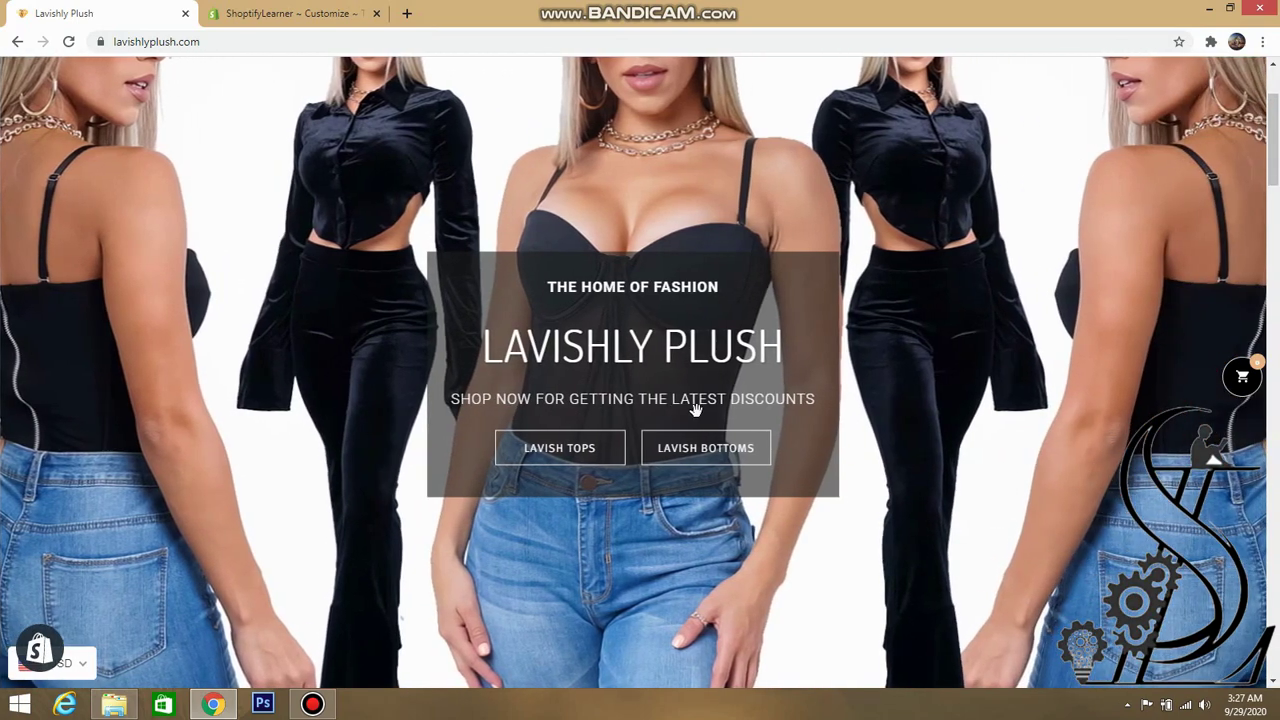
pyautogui.click(280, 20)
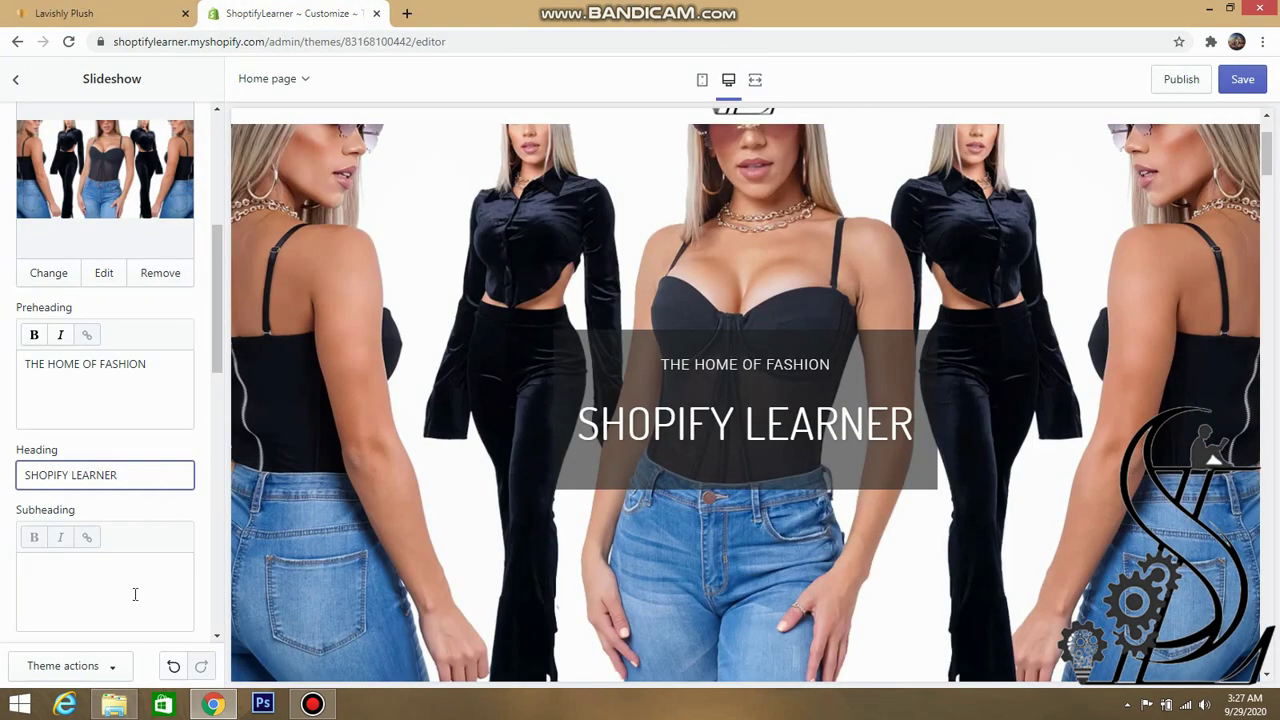
pyautogui.click(127, 610)
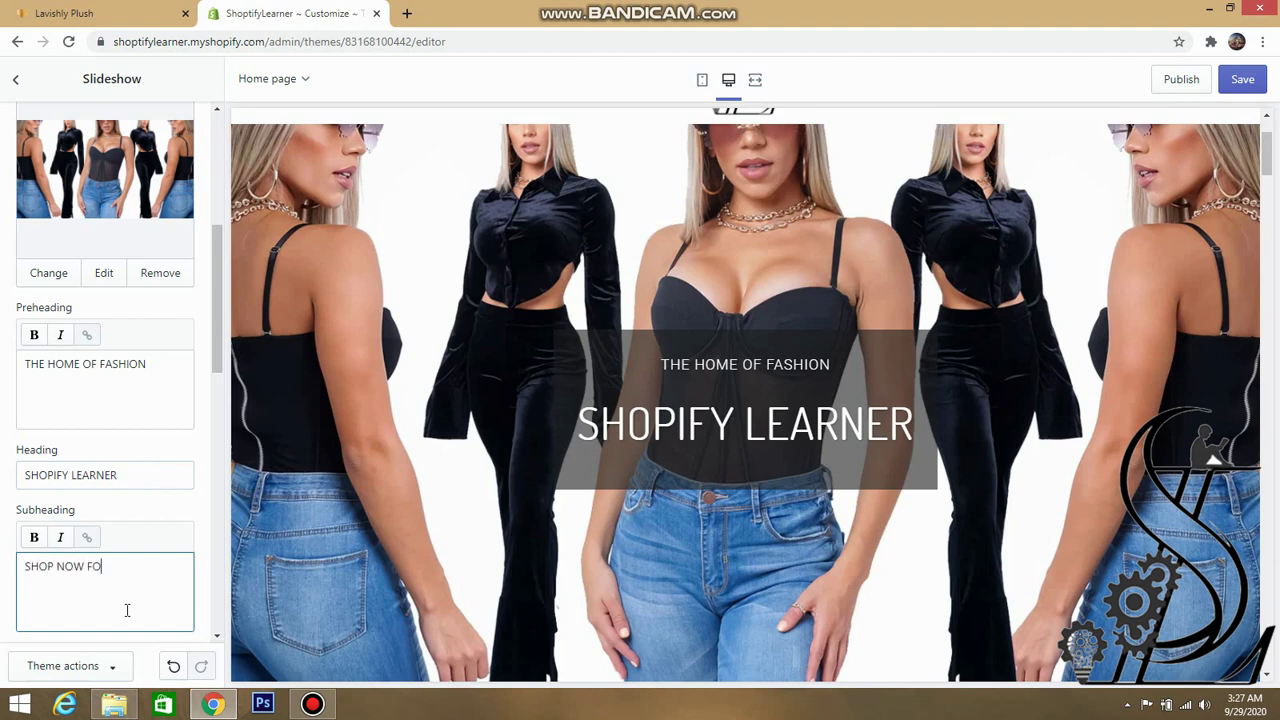
pyautogui.write('SHOP NOW FOR GETTING THE LATEST DISCOUNTS')
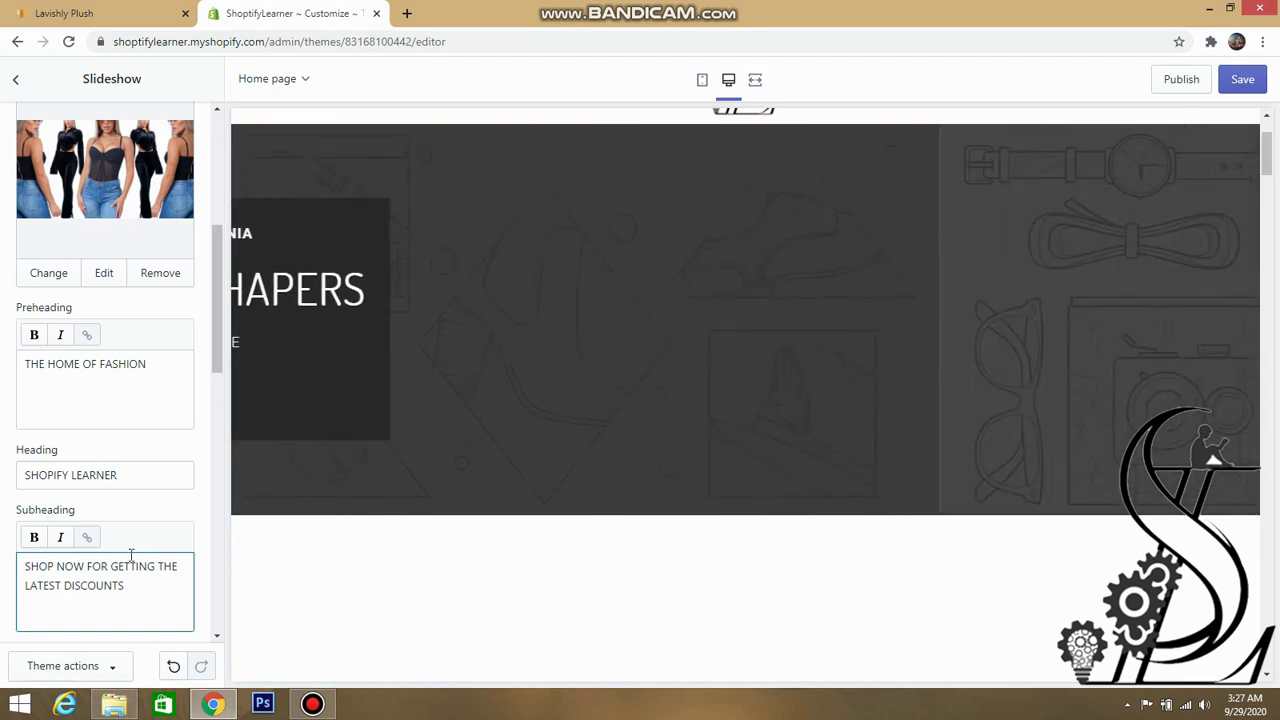
# - Label the first slide's two buttons "LAVISH TOPS" and "LAVISH BOTTOMS", as on the Lavishly Plush slide
pyautogui.scroll(-3, 130, 510)
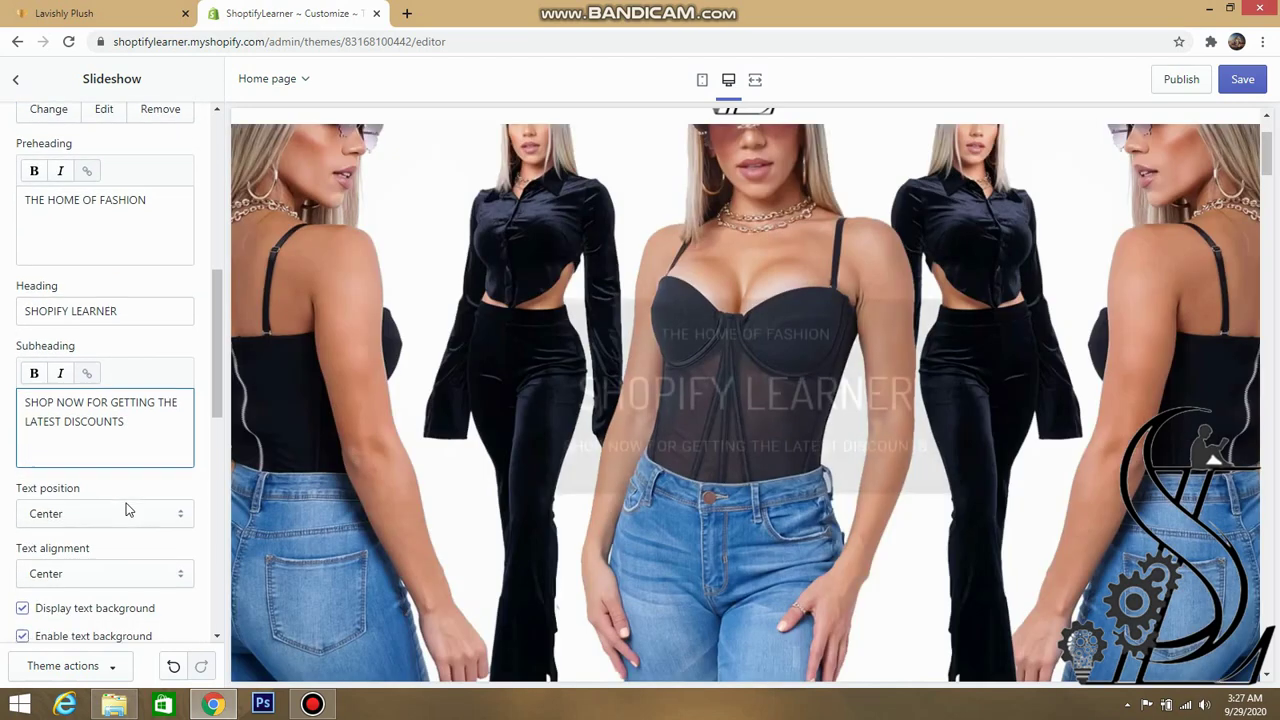
pyautogui.click(108, 22)
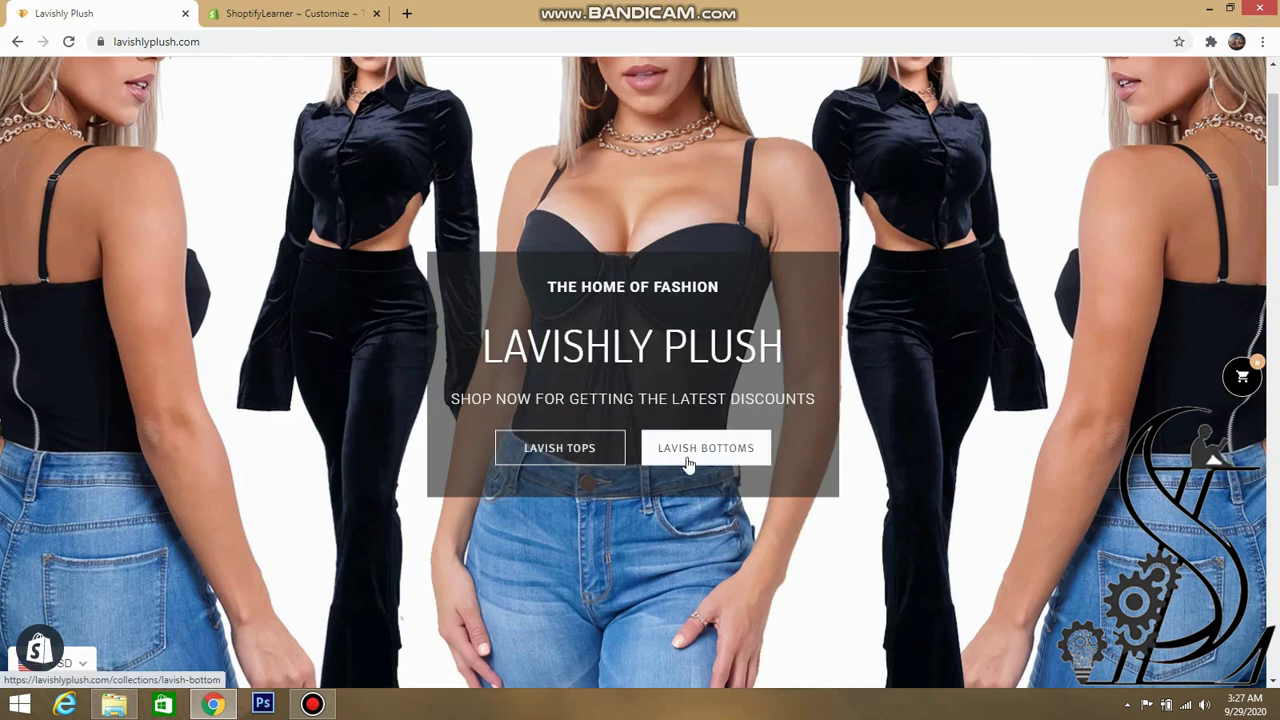
pyautogui.click(280, 13)
pyautogui.scroll(-2, 115, 470)
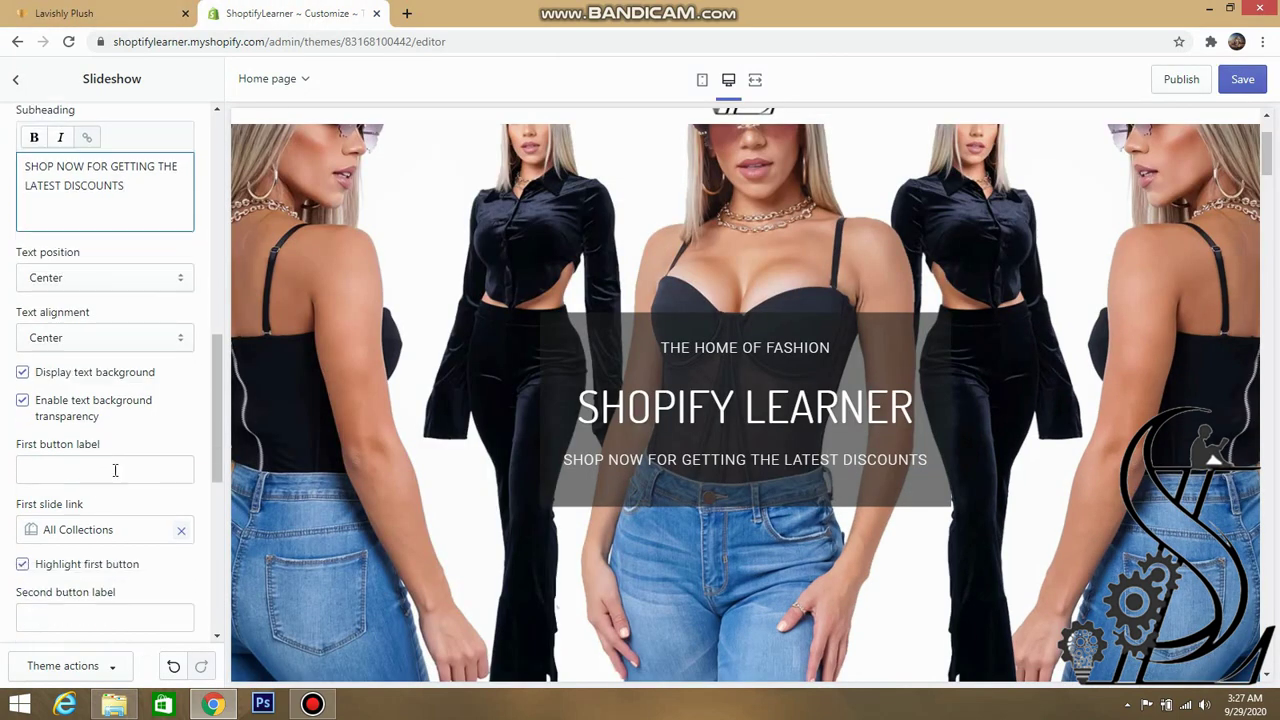
pyautogui.click(124, 469)
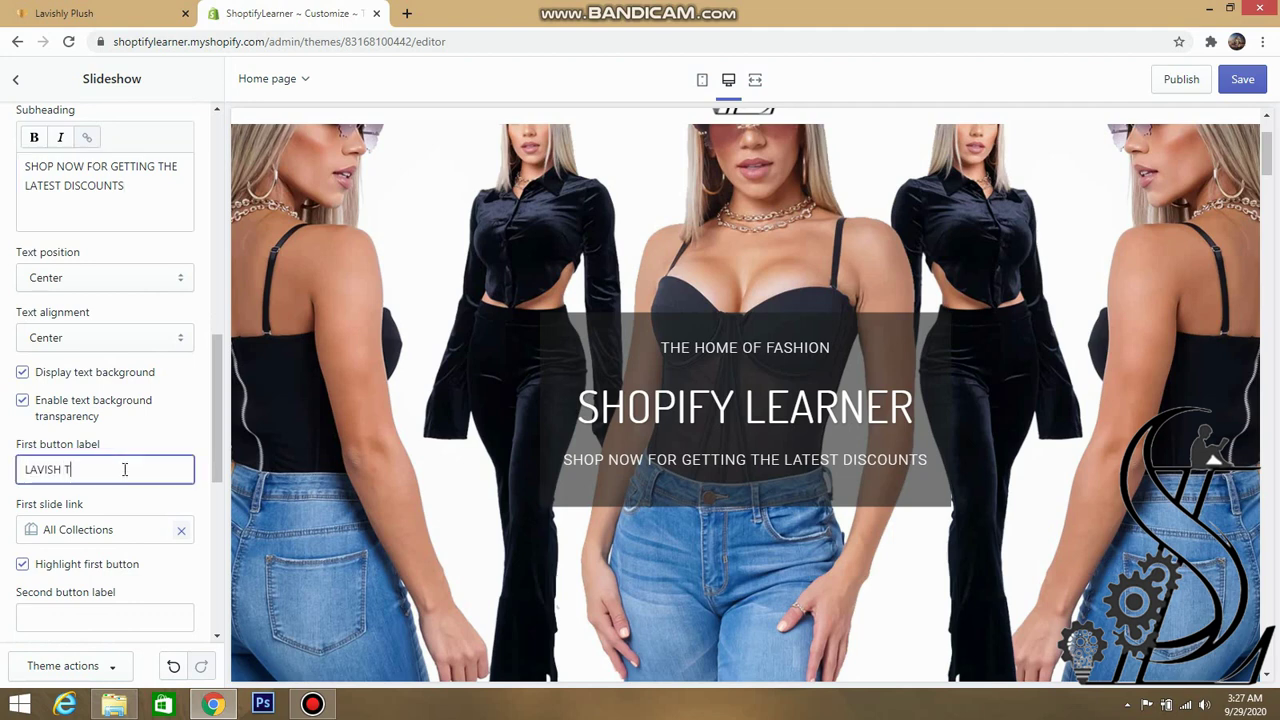
pyautogui.scroll(-3, 123, 477)
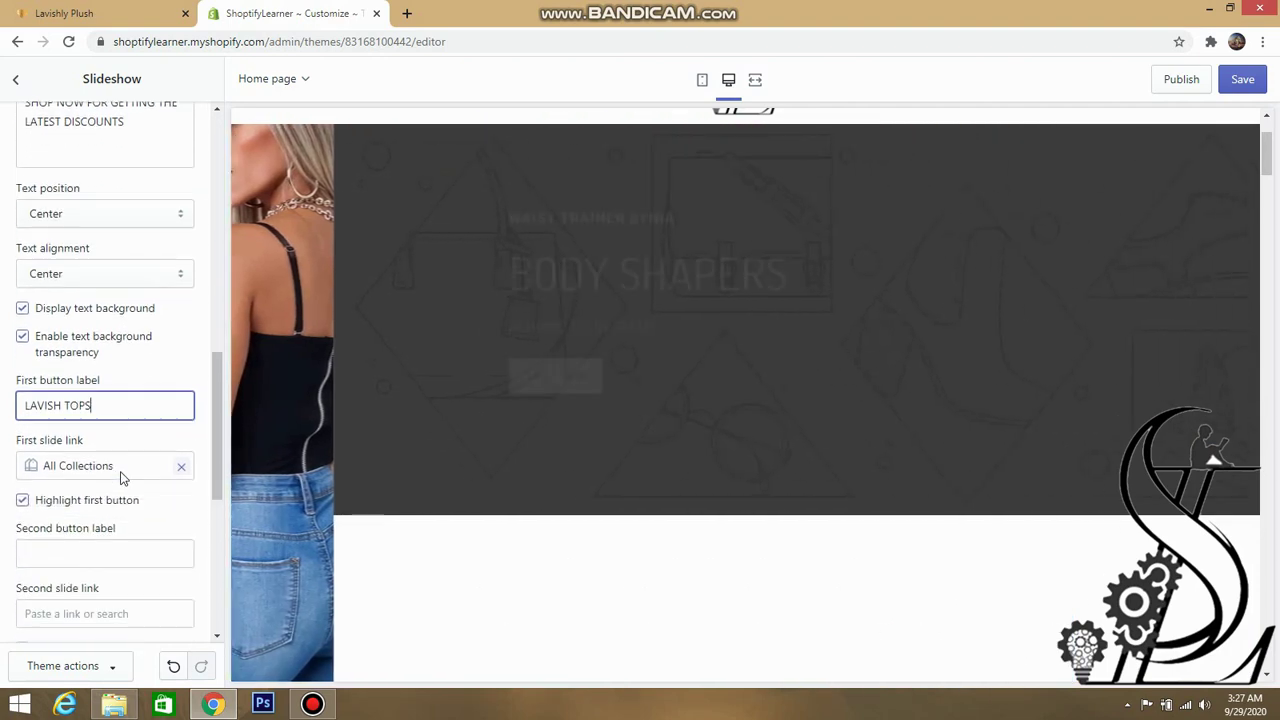
pyautogui.click(120, 537)
pyautogui.write('LAVISH BOTTOMS')
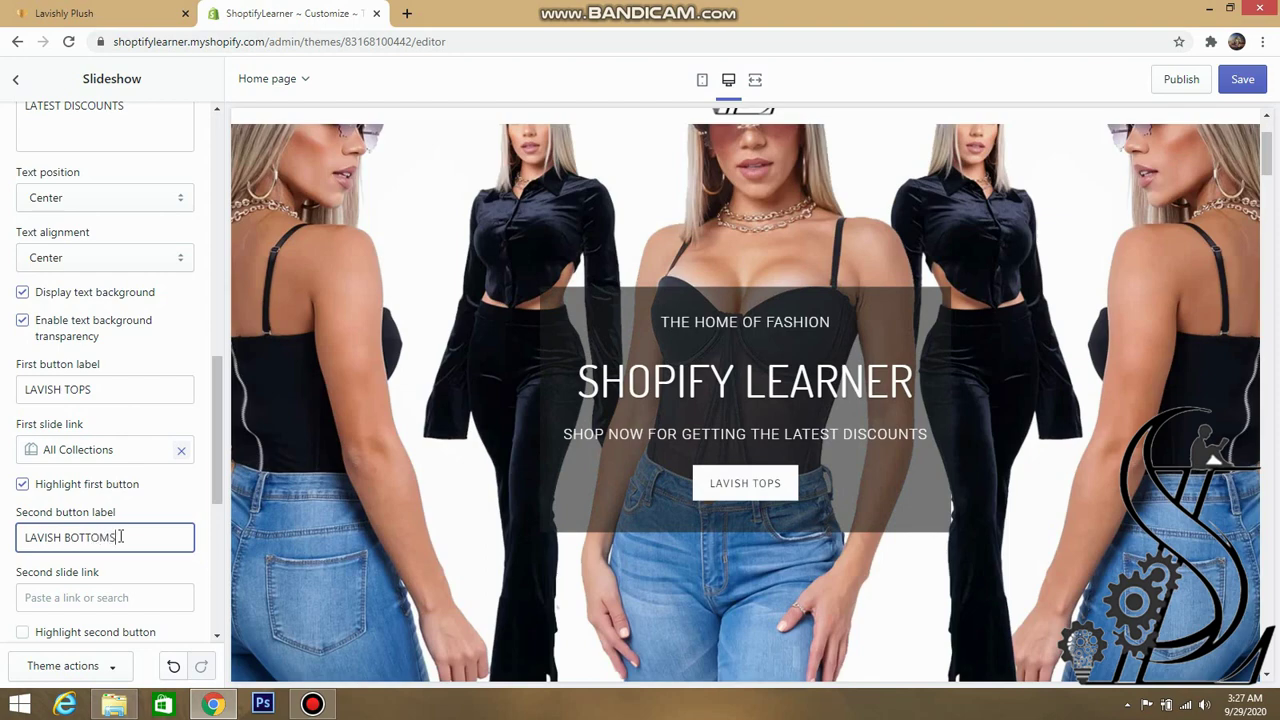
pyautogui.scroll(-1, 57, 567)
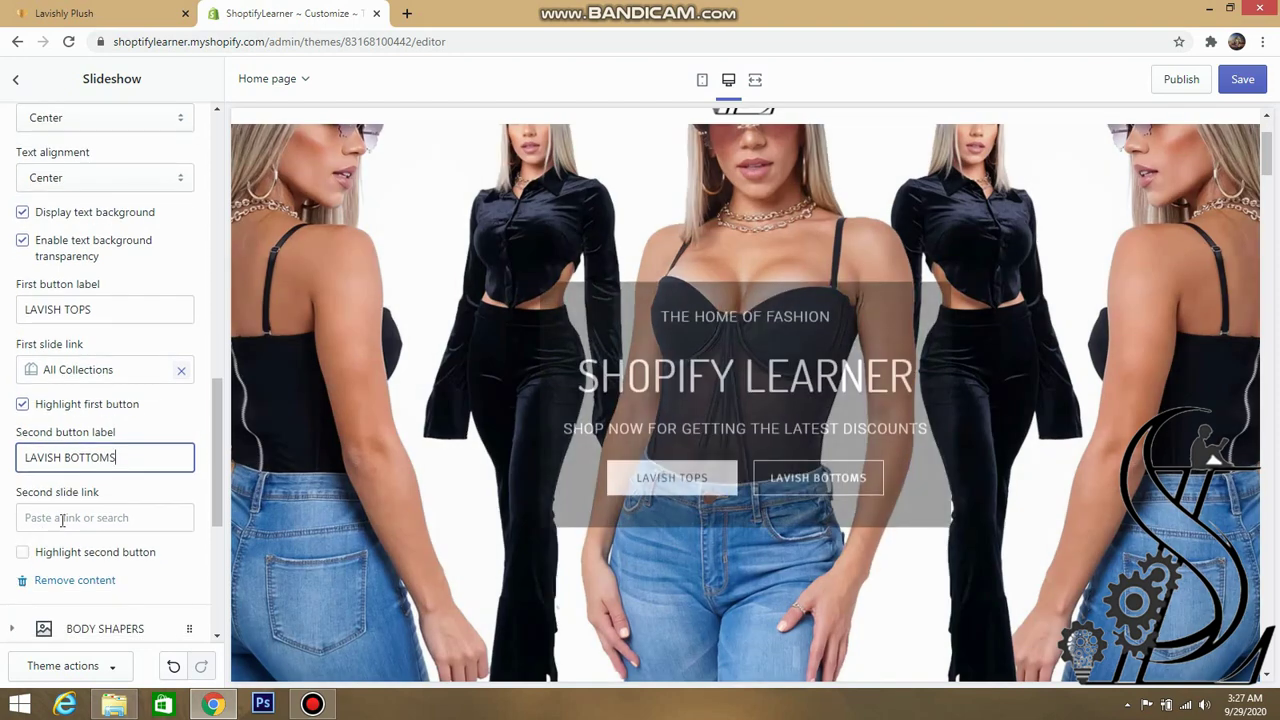
# - Link the first slide's second button, LAVISH BOTTOMS, to All Collections
pyautogui.click(45, 517)
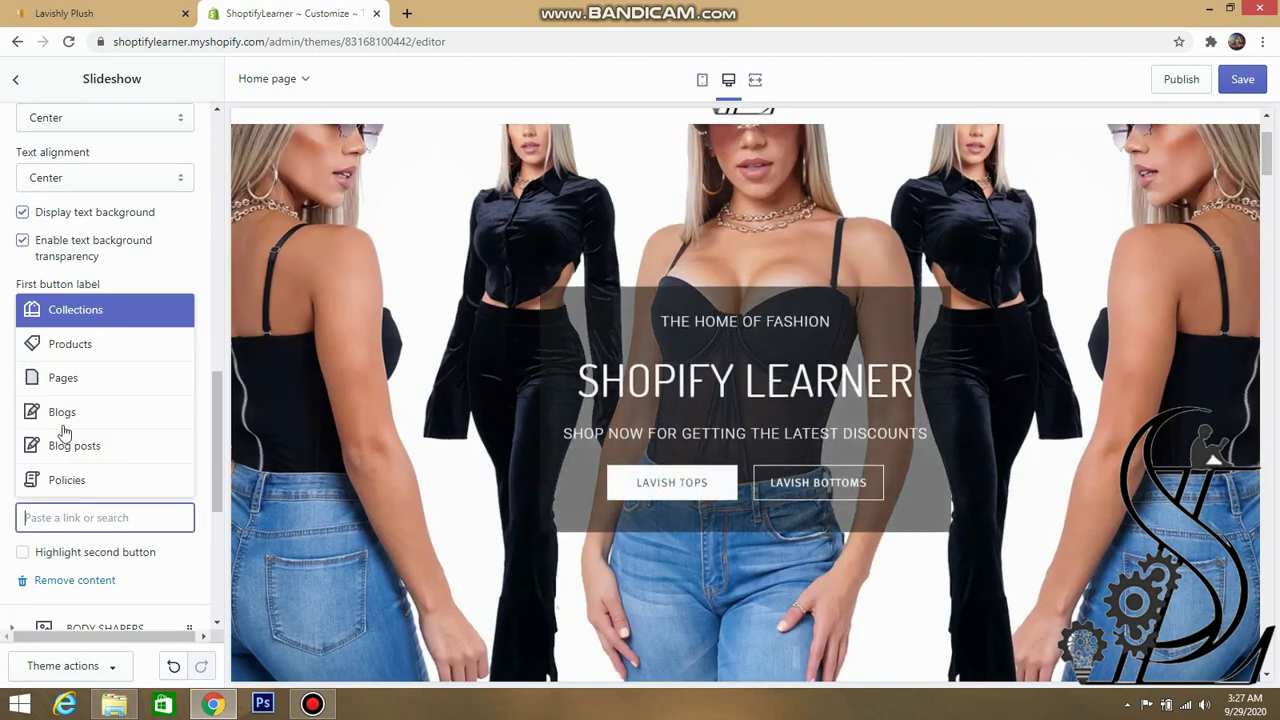
pyautogui.click(88, 322)
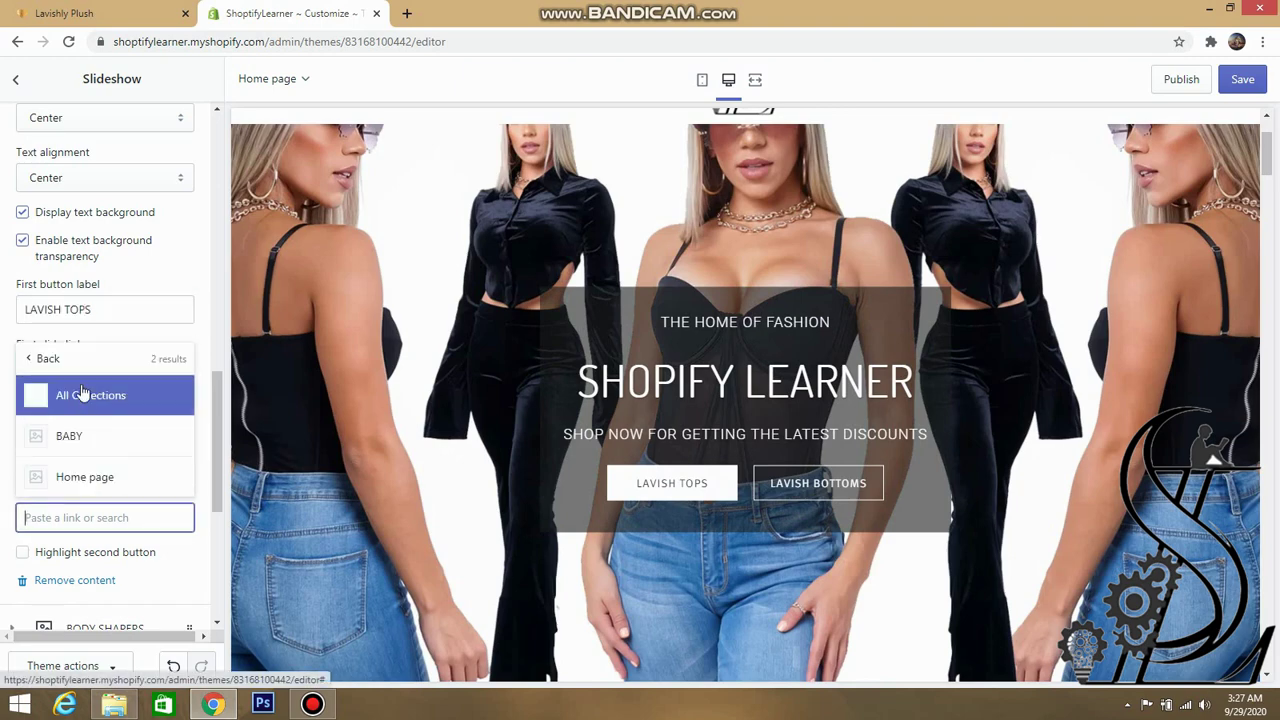
pyautogui.click(86, 394)
# - Turn off the highlight on the first slide's first button and compare the slide with the Lavishly Plush reference
pyautogui.click(72, 14)
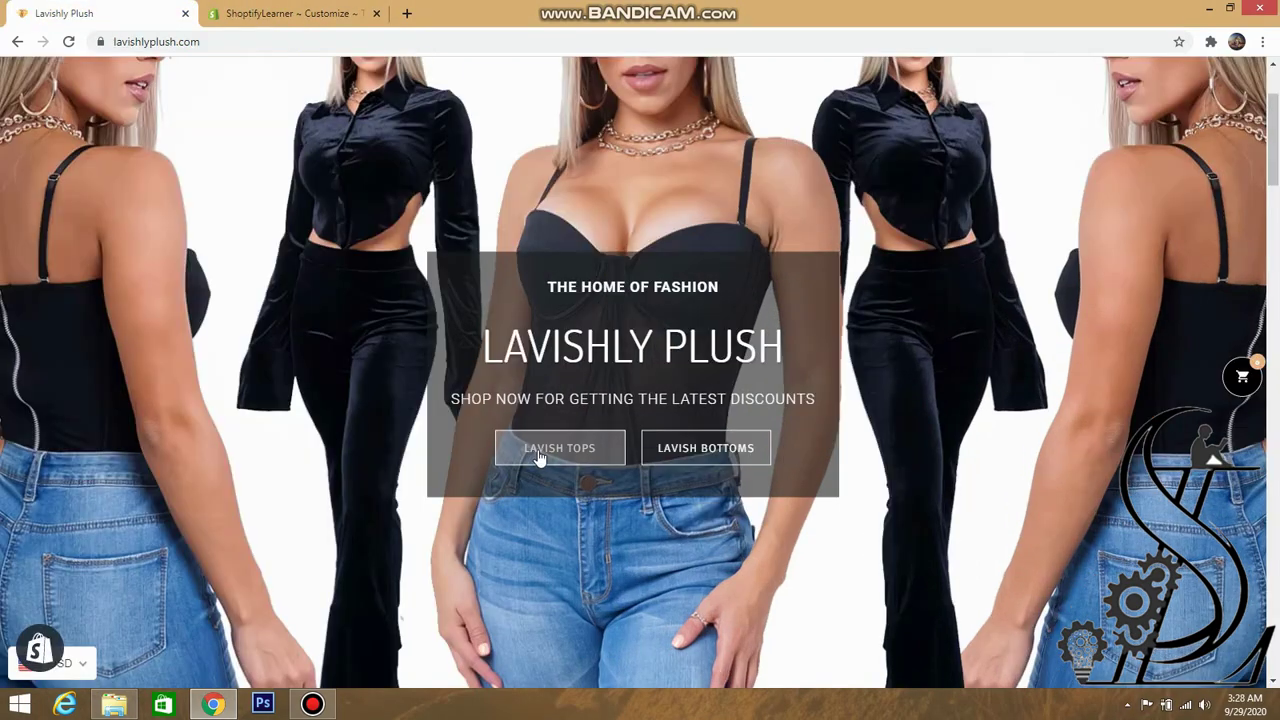
pyautogui.click(318, 14)
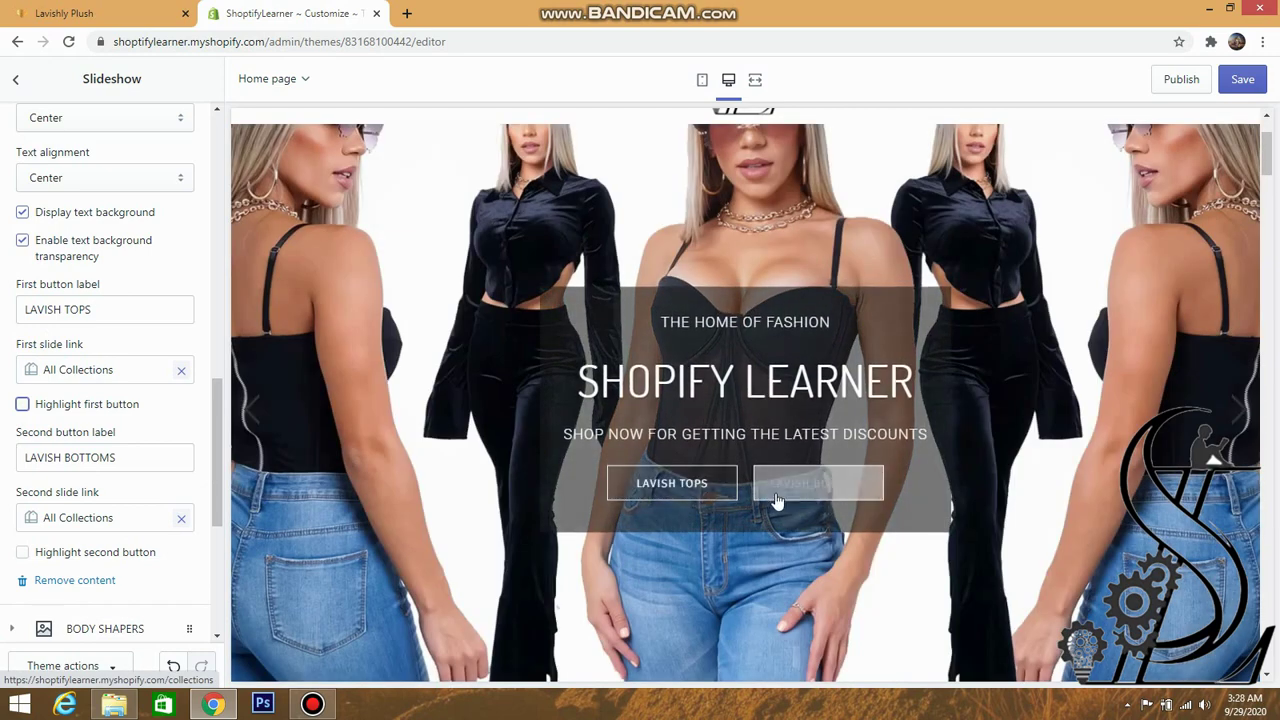
pyautogui.scroll(-1, 600, 420)
pyautogui.scroll(2, 423, 349)
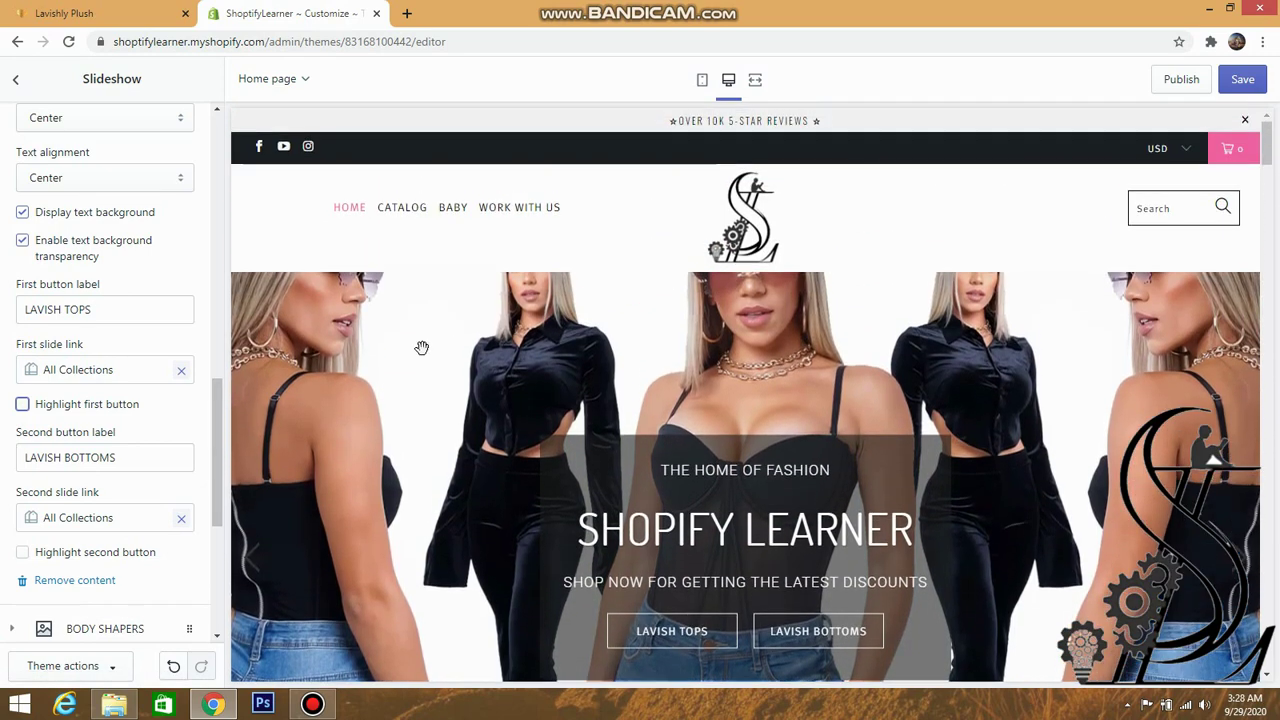
pyautogui.scroll(-3, 322, 365)
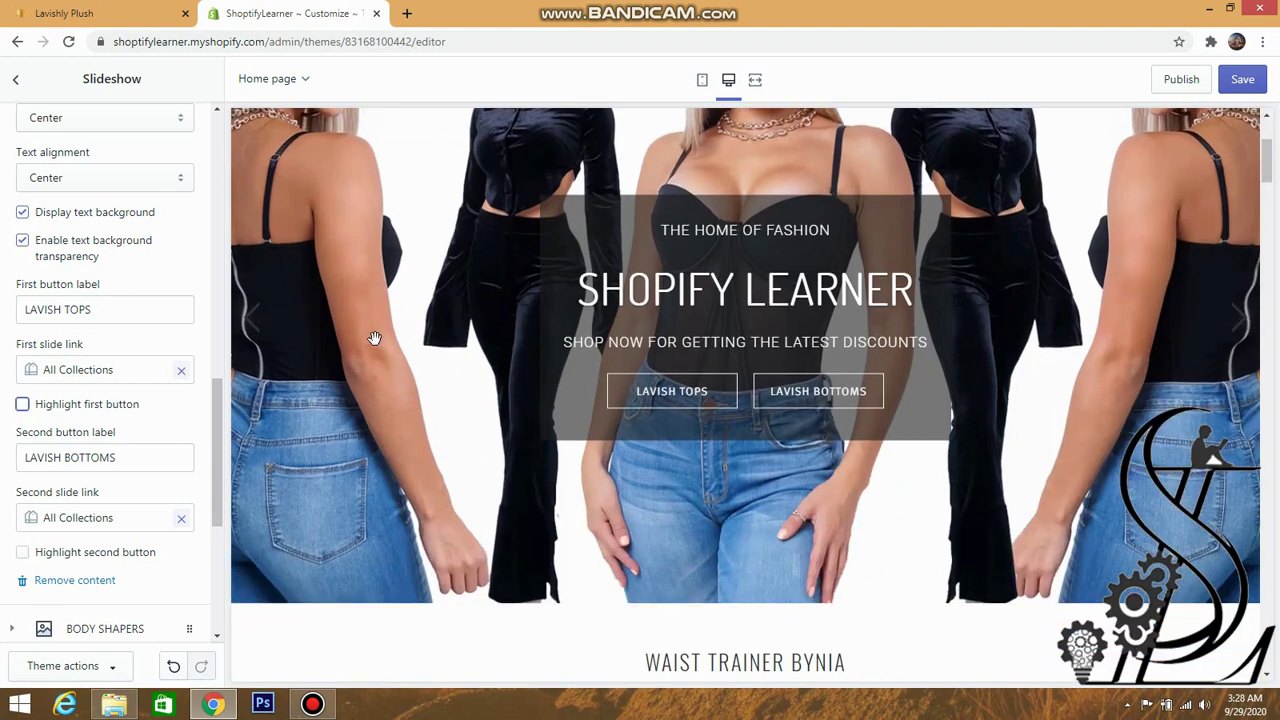
pyautogui.click(88, 12)
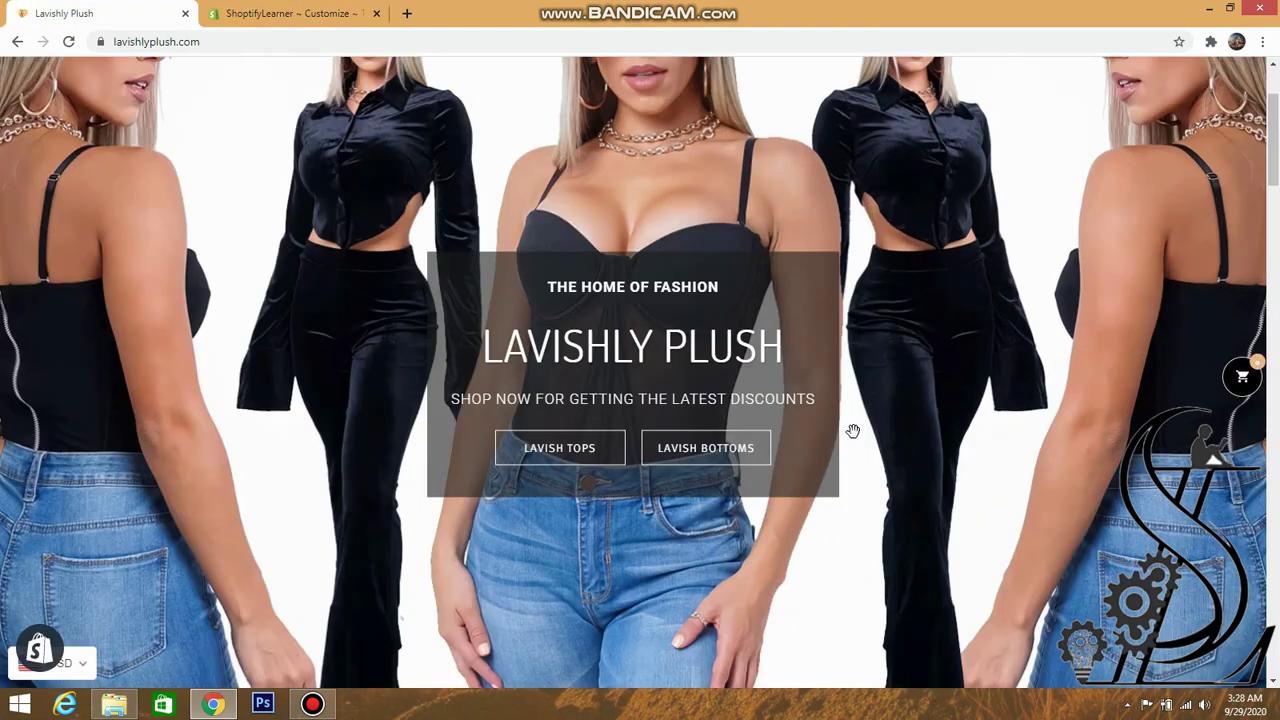
pyautogui.click(256, 13)
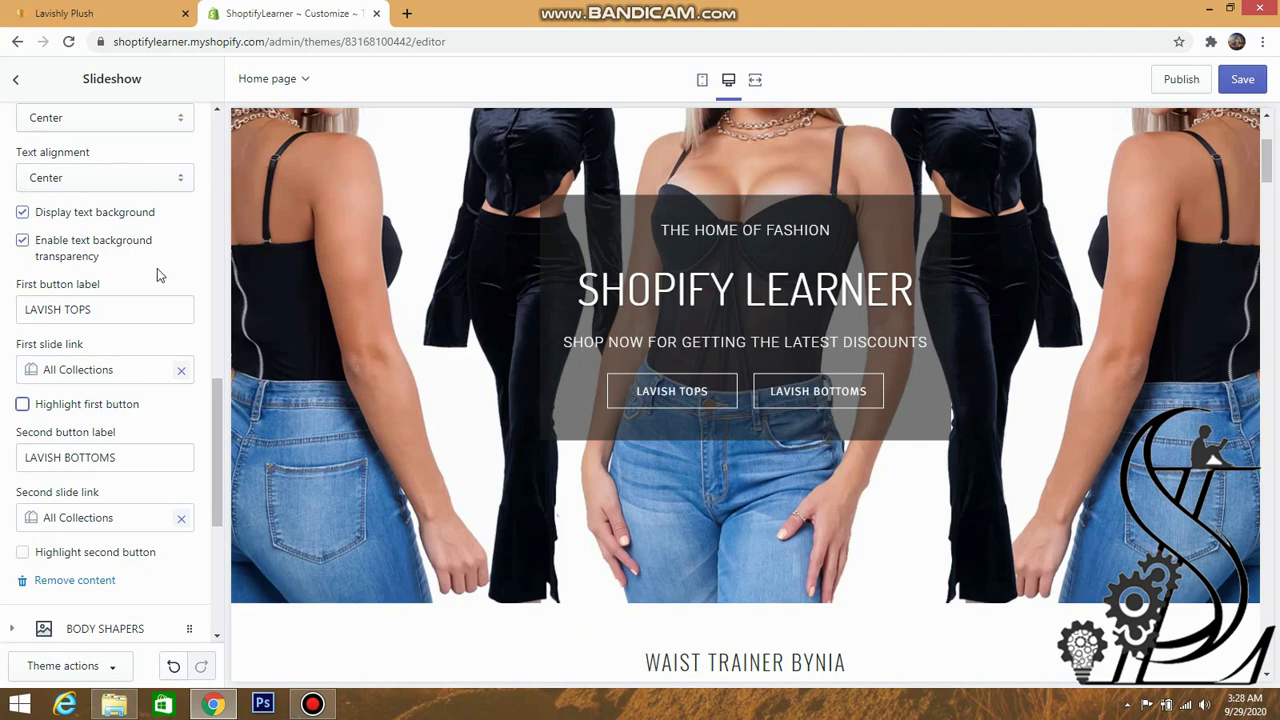
# - Review the slideshow's gallery transition and text animation options, keeping Slide and Fade Down
pyautogui.scroll(9, 150, 275)
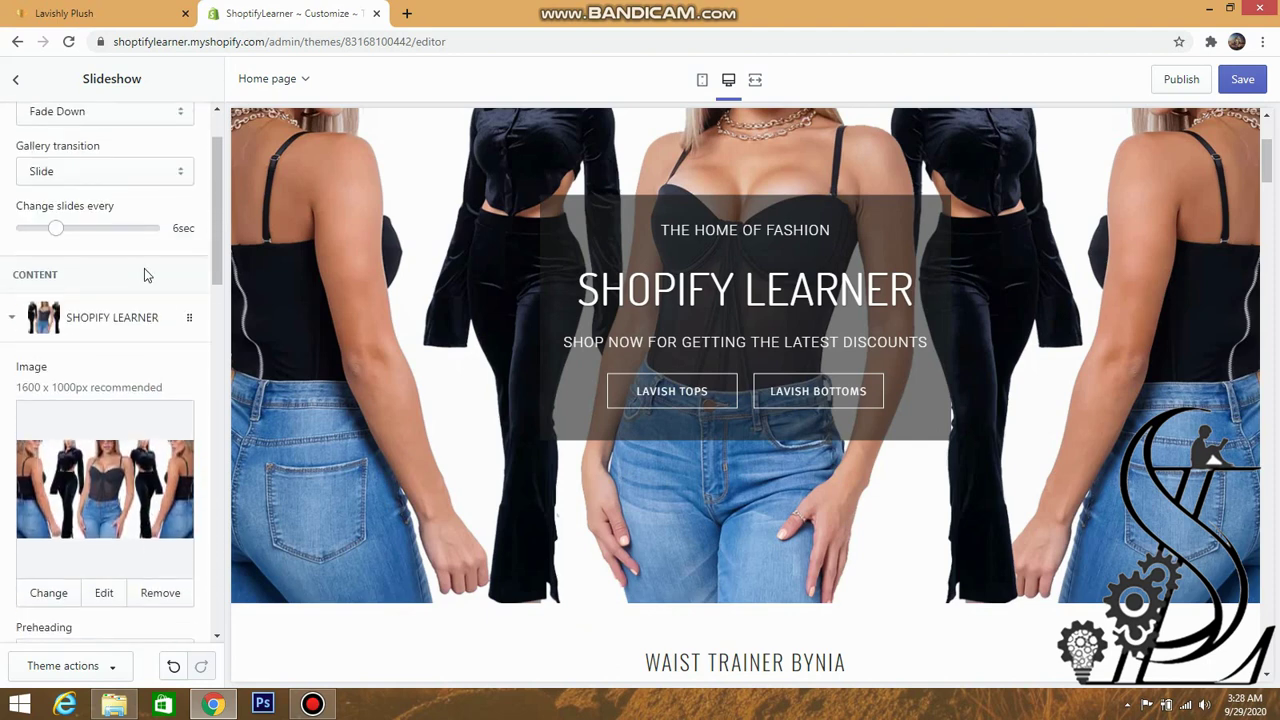
pyautogui.scroll(1, 145, 275)
pyautogui.click(160, 256)
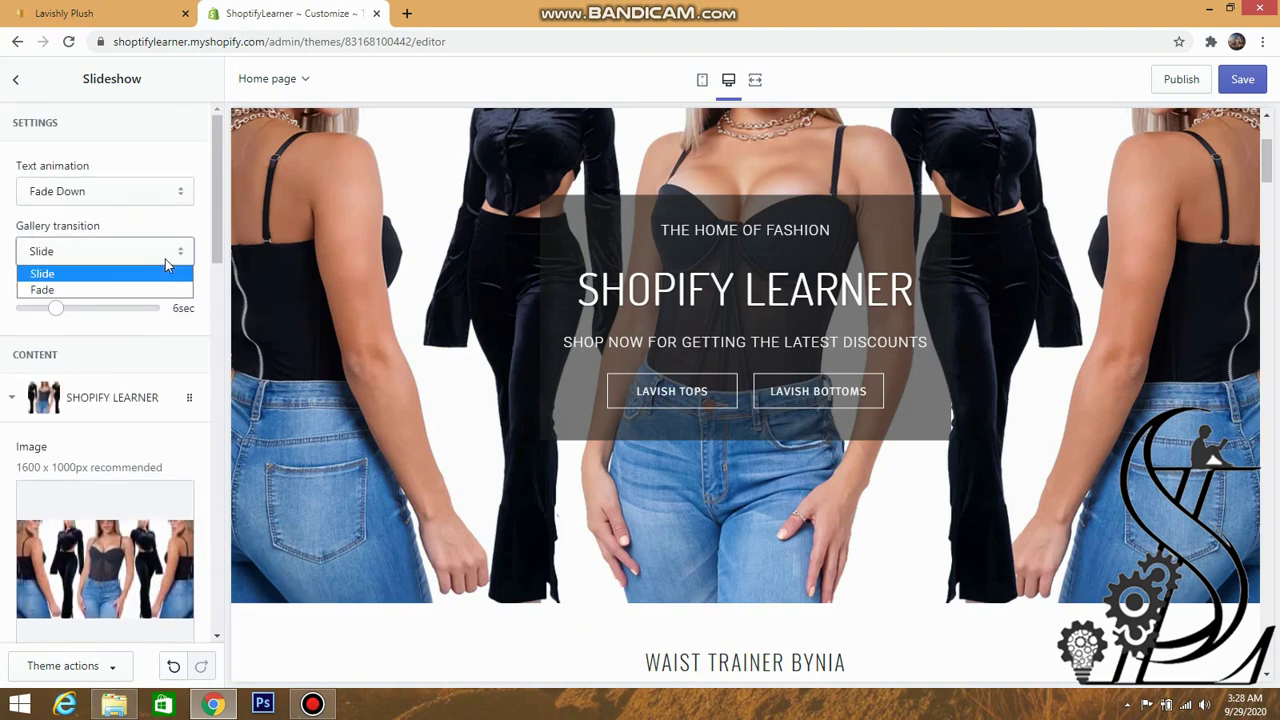
pyautogui.click(155, 264)
pyautogui.scroll(-6, 151, 306)
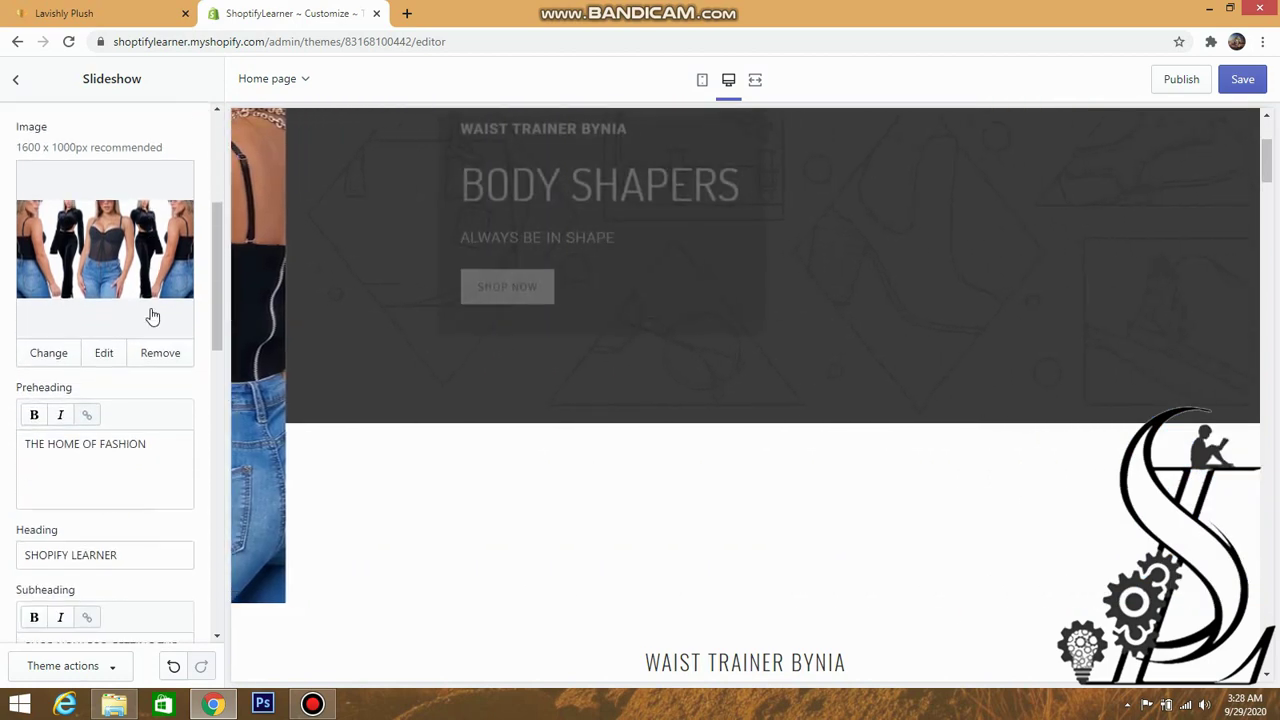
pyautogui.scroll(6, 135, 220)
pyautogui.click(133, 198)
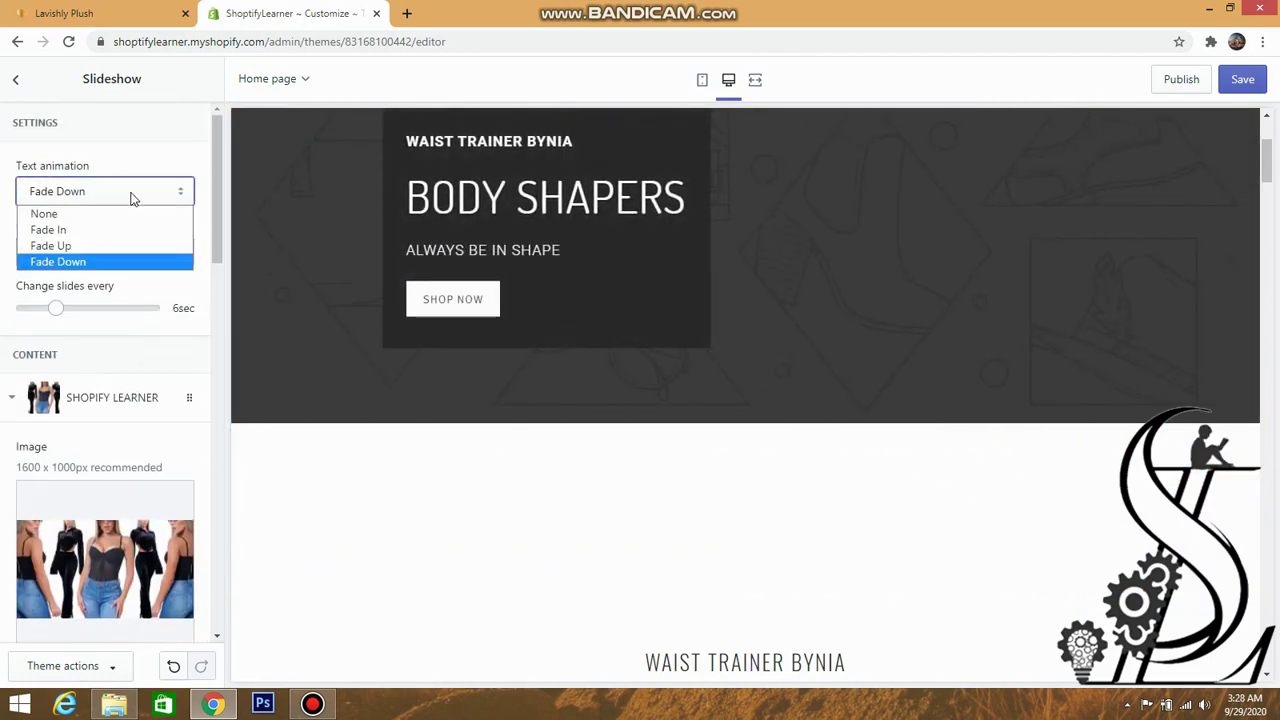
pyautogui.click(133, 198)
pyautogui.scroll(3, 729, 320)
# - Bring up the LAVISH PLUS slide on the Lavishly Plush site and examine its image, text and buttons
pyautogui.click(47, 10)
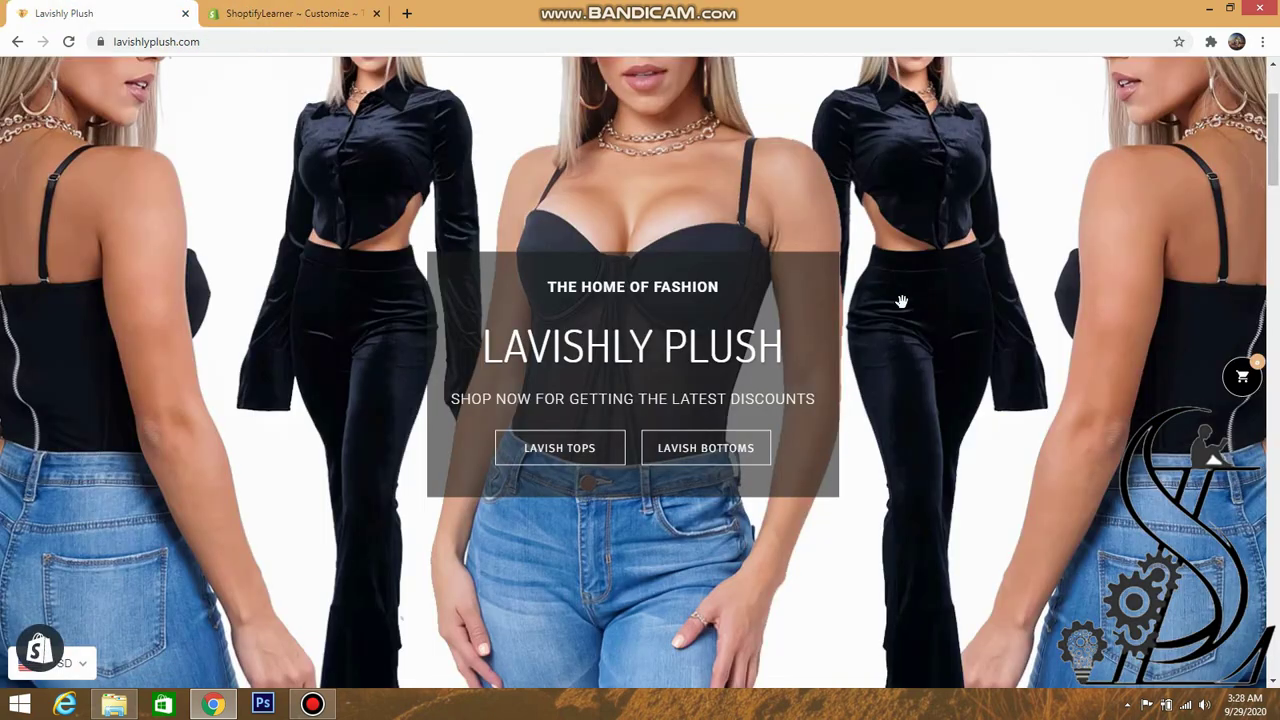
pyautogui.moveTo(988, 358); pyautogui.dragTo(197, 374)
pyautogui.scroll(2, 786, 417)
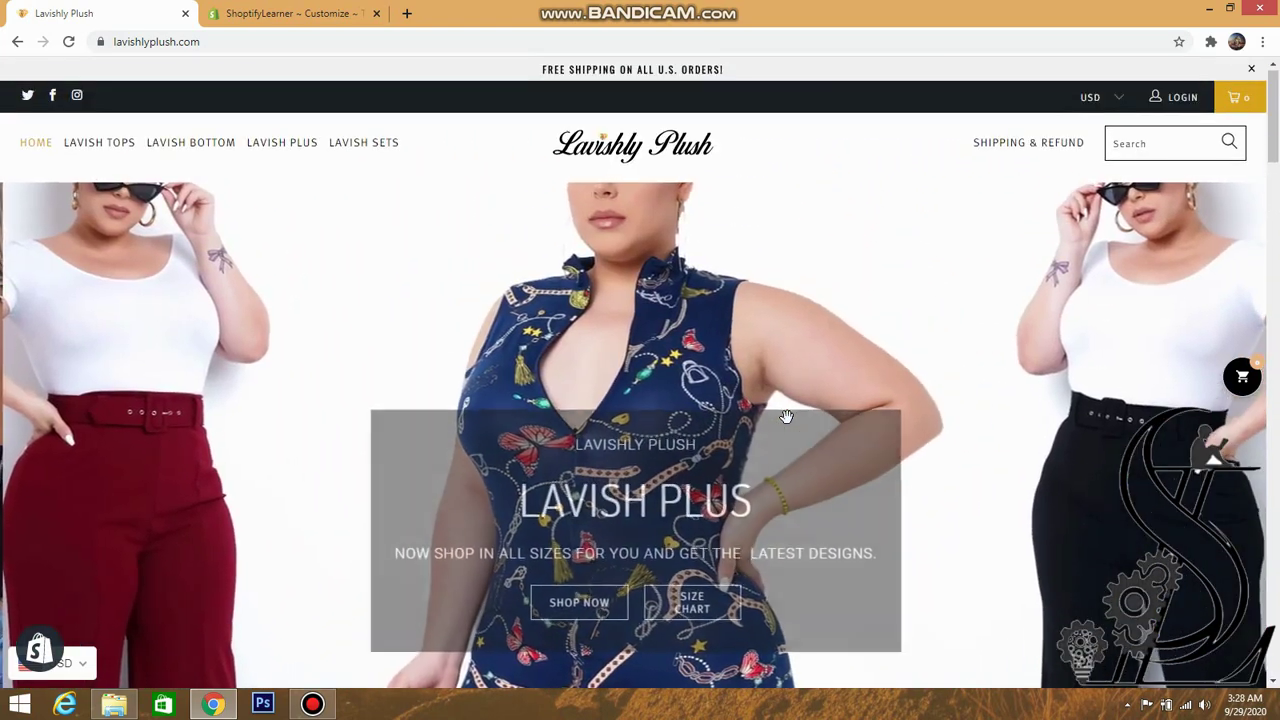
pyautogui.scroll(-1, 787, 416)
pyautogui.click(290, 13)
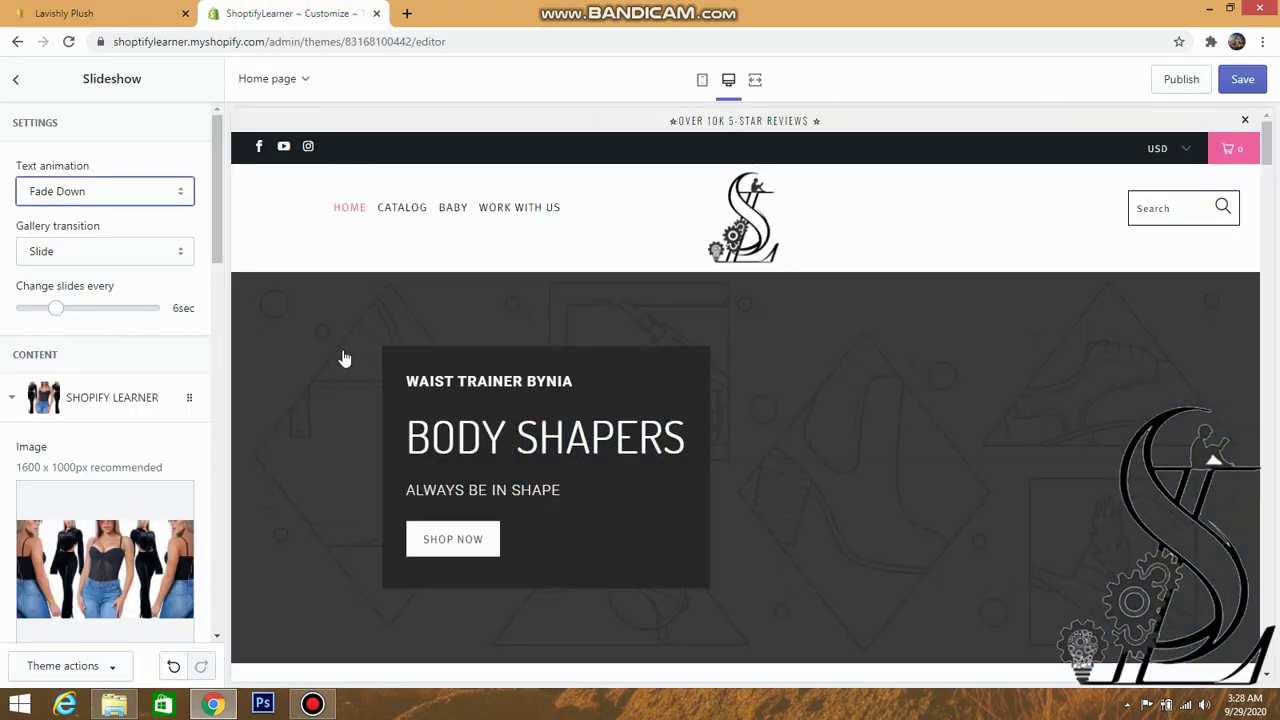
# - Upload 3.jpg from the lavish black folder and use it as the BODY SHAPERS slide's image
pyautogui.scroll(-10, 158, 437)
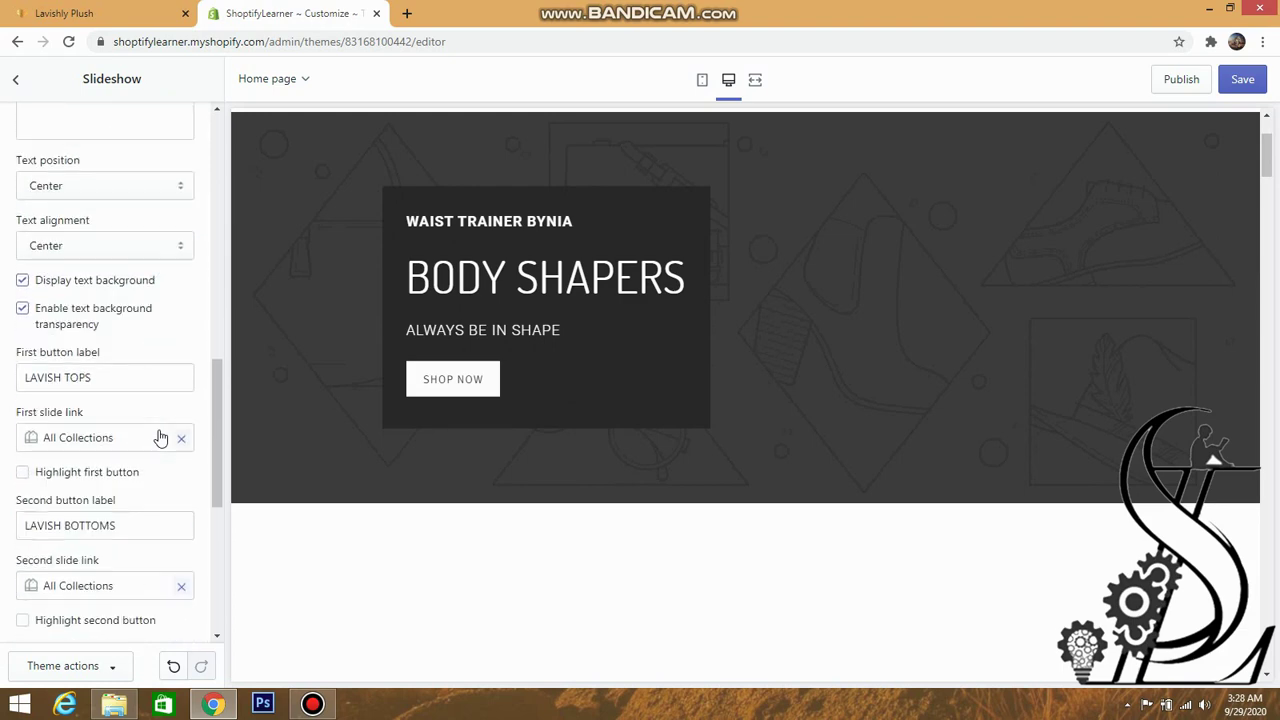
pyautogui.click(108, 394)
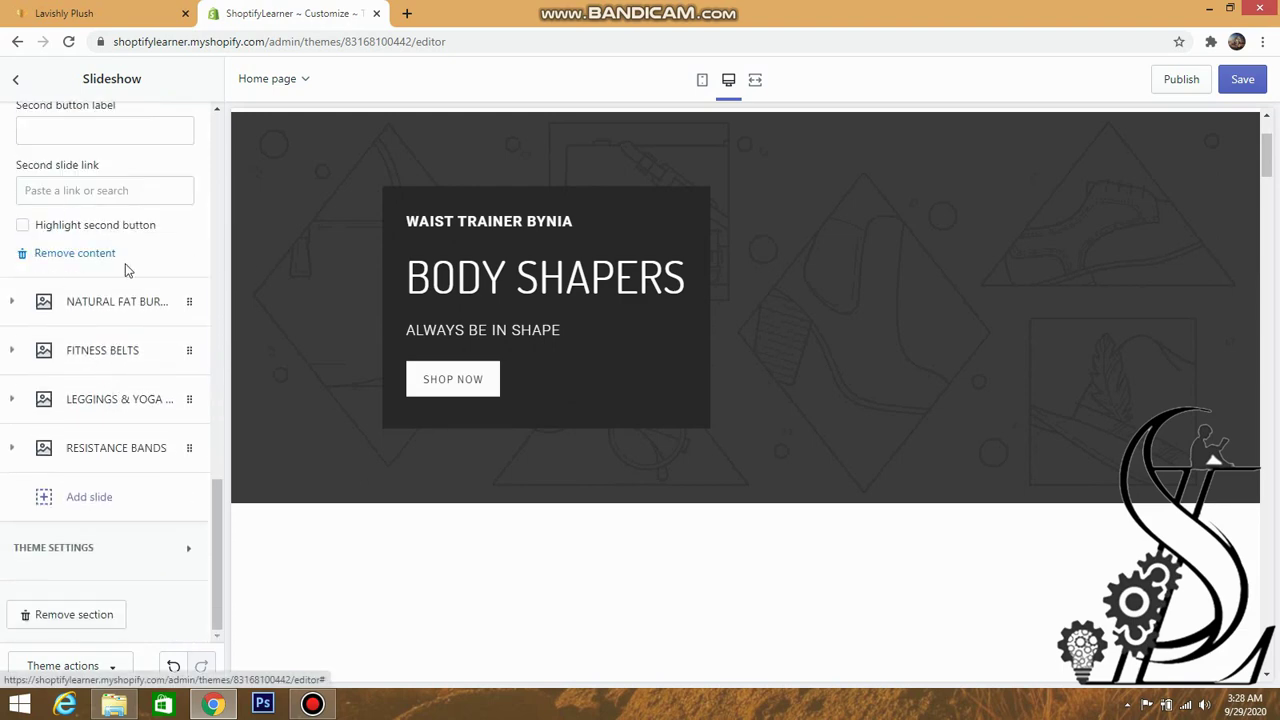
pyautogui.scroll(3, 125, 263)
pyautogui.scroll(5, 125, 270)
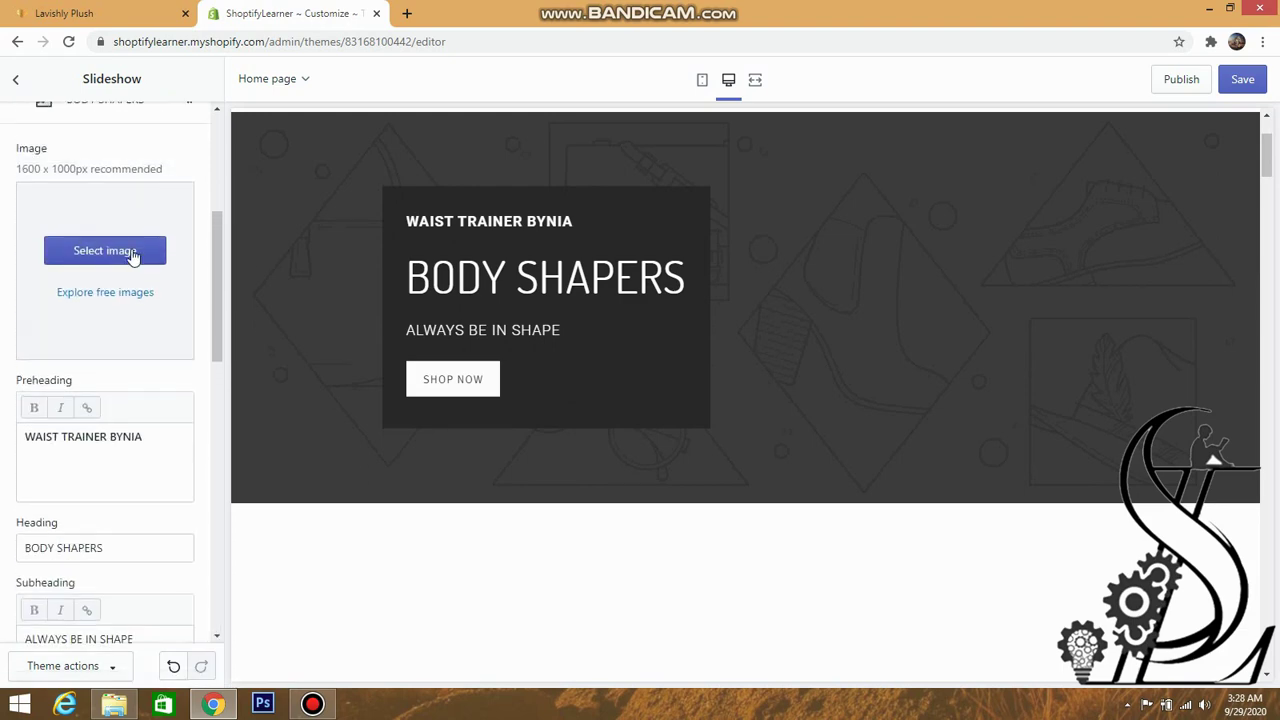
pyautogui.click(127, 252)
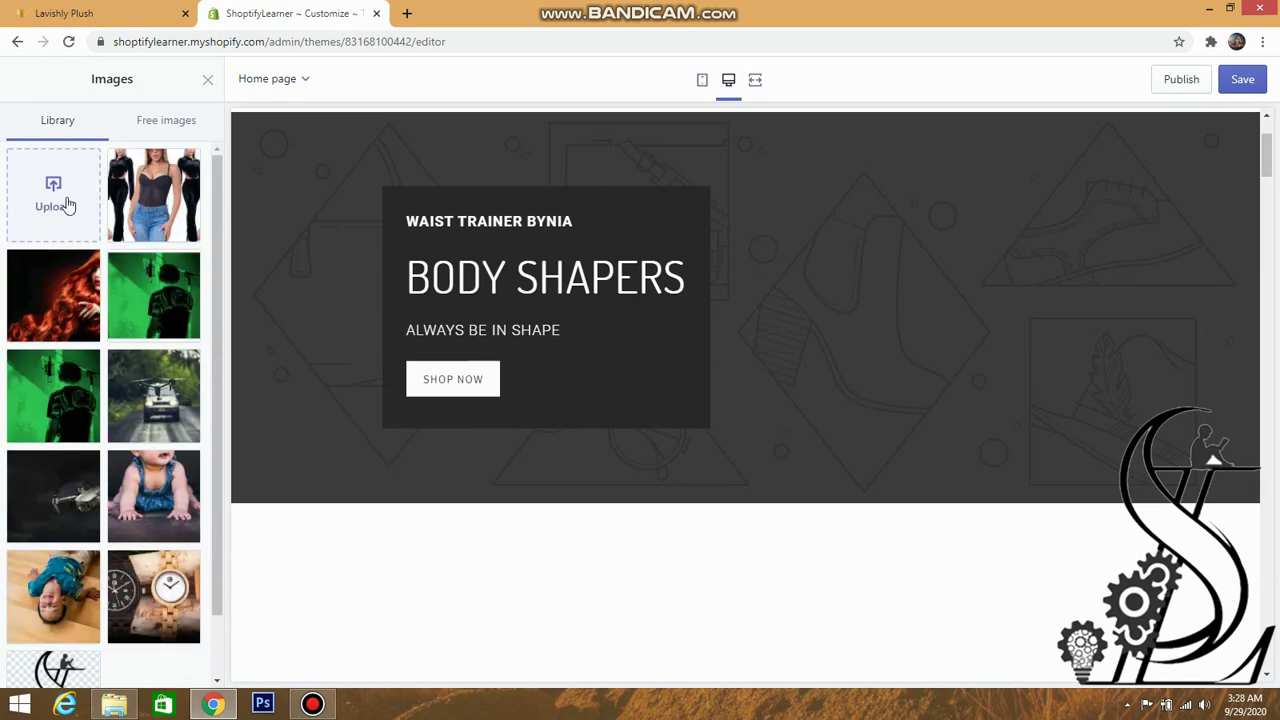
pyautogui.click(68, 205)
pyautogui.click(435, 180)
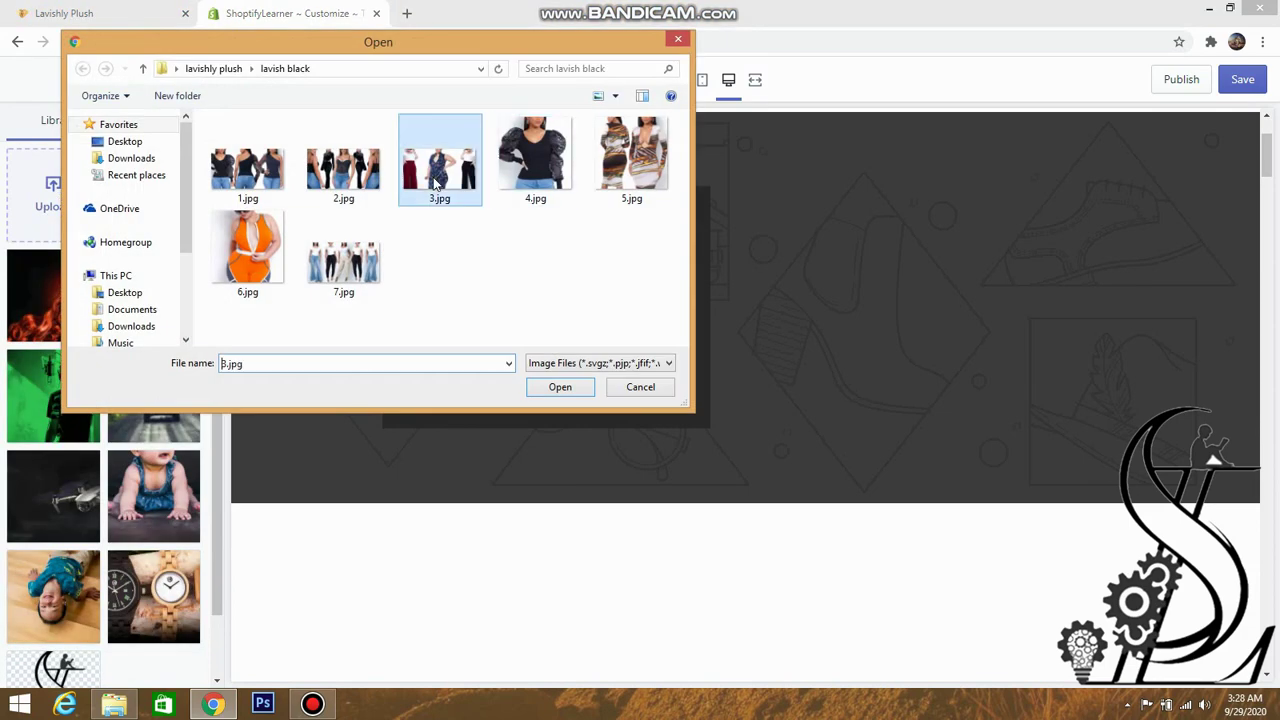
pyautogui.click(560, 388)
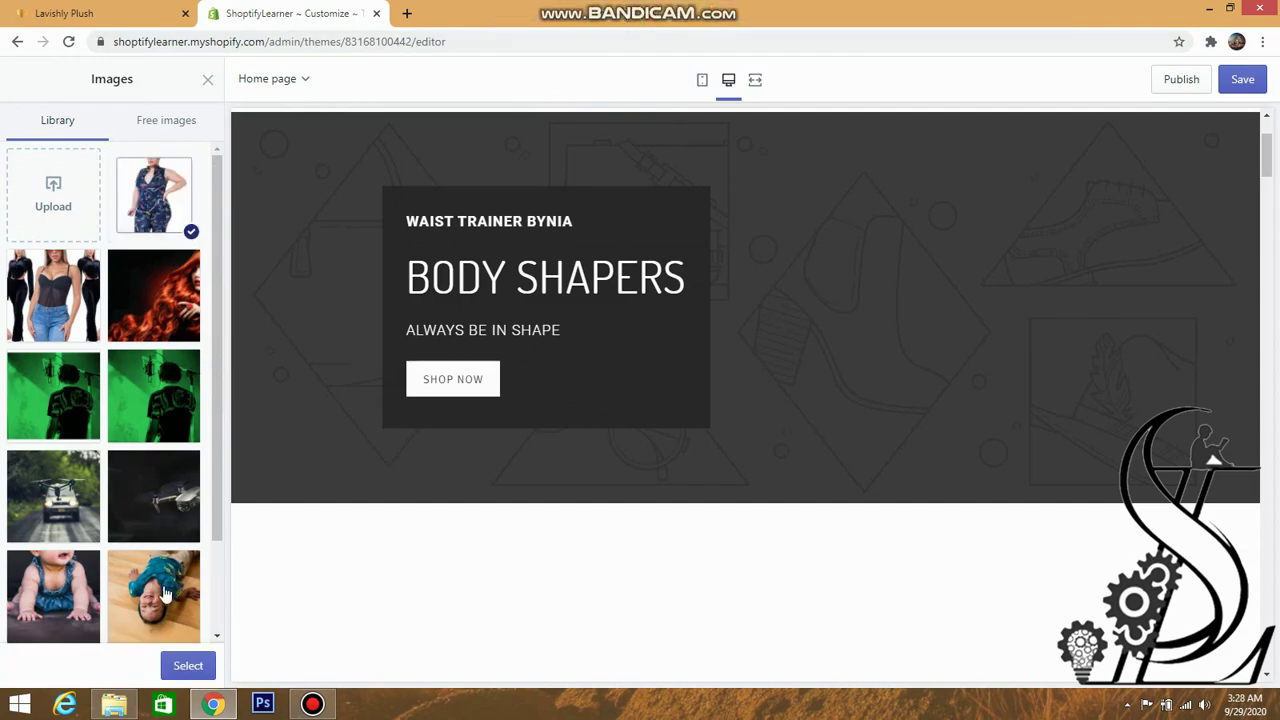
pyautogui.click(192, 667)
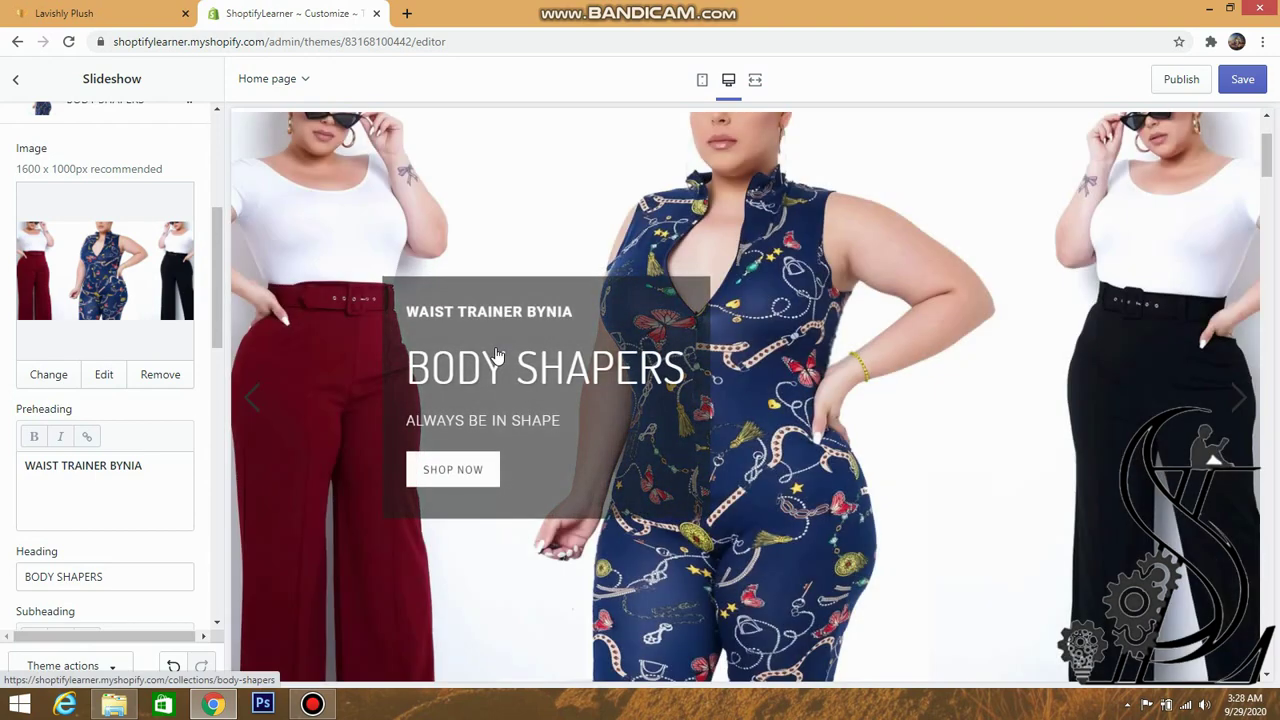
# - Look over the BODY SHAPERS slide in the preview and return to the list of home page sections
pyautogui.scroll(-2, 512, 365)
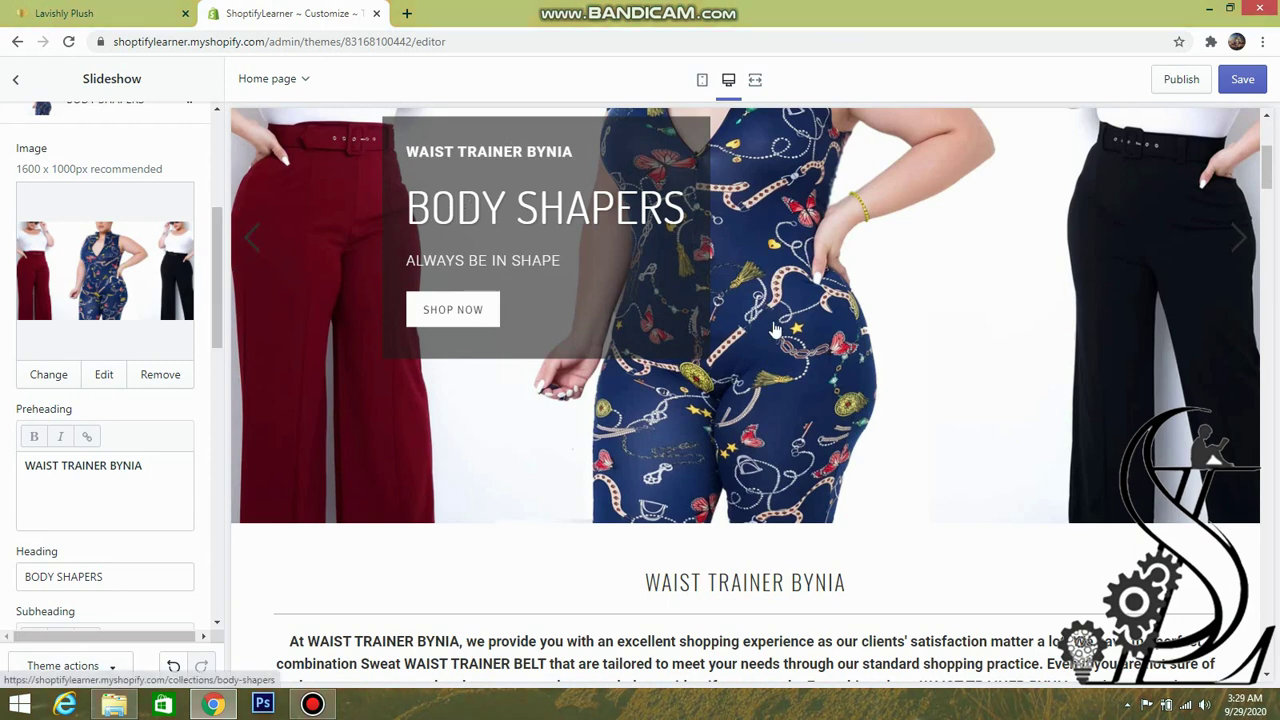
pyautogui.scroll(4, 776, 330)
pyautogui.scroll(-3, 502, 259)
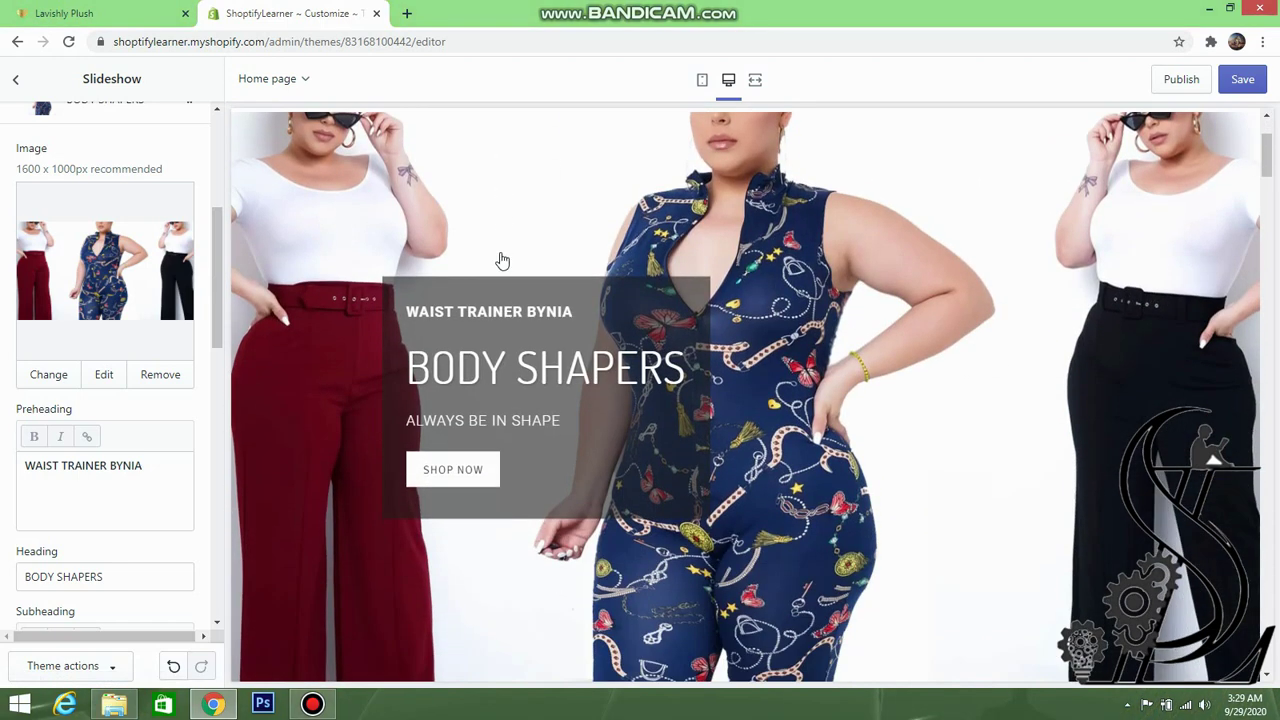
pyautogui.click(14, 82)
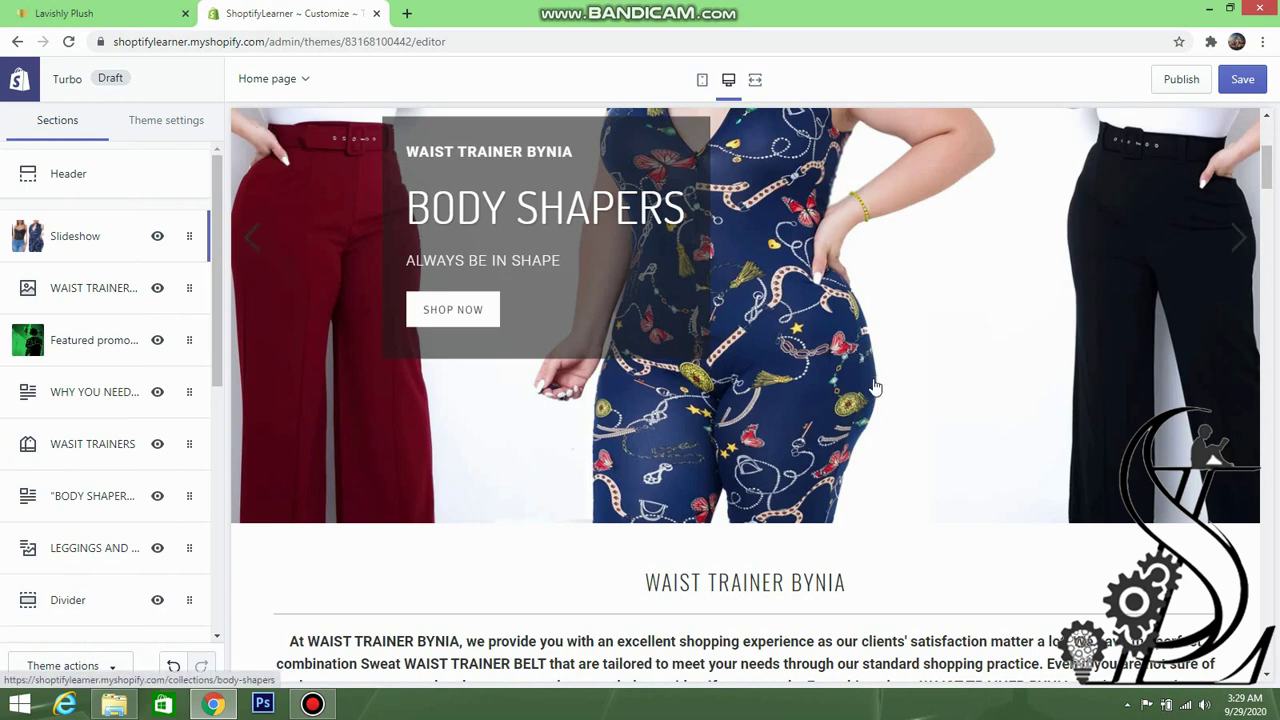
pyautogui.scroll(-2, 847, 460)
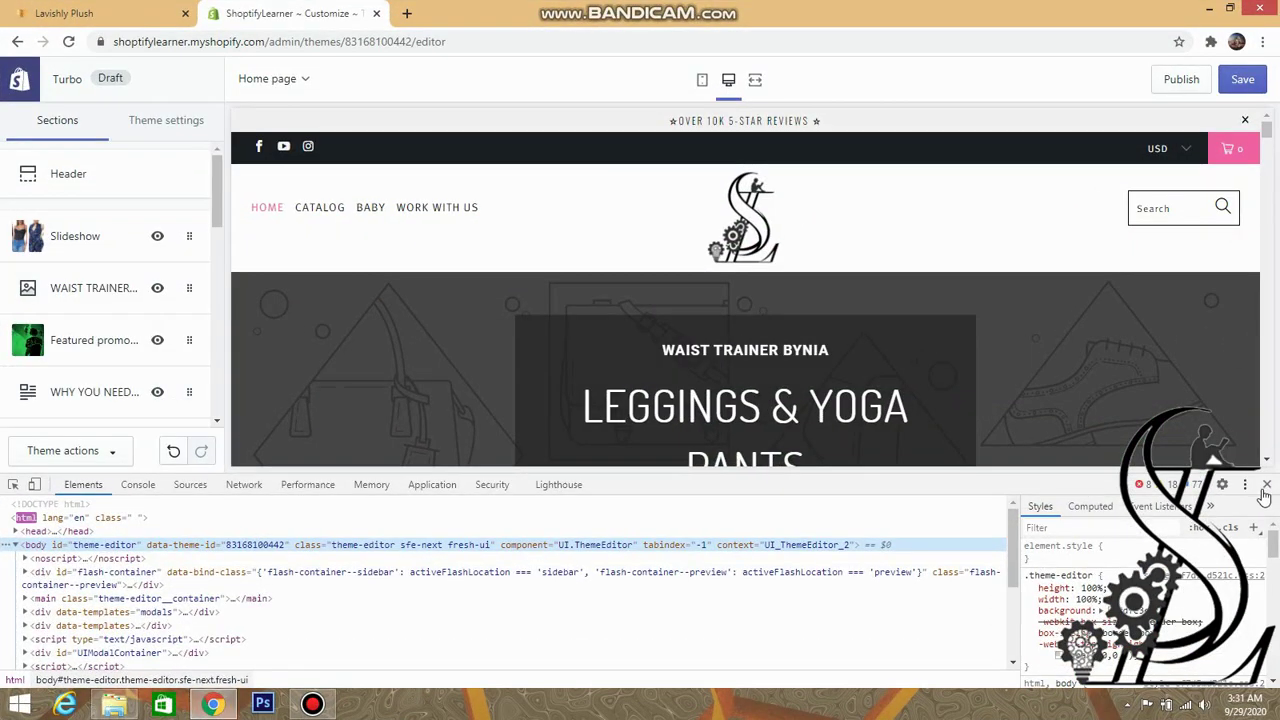
# - Close the browser's developer tools and review the header and slideshow in the home page preview
pyautogui.click(1265, 486)
pyautogui.moveTo(641, 5)
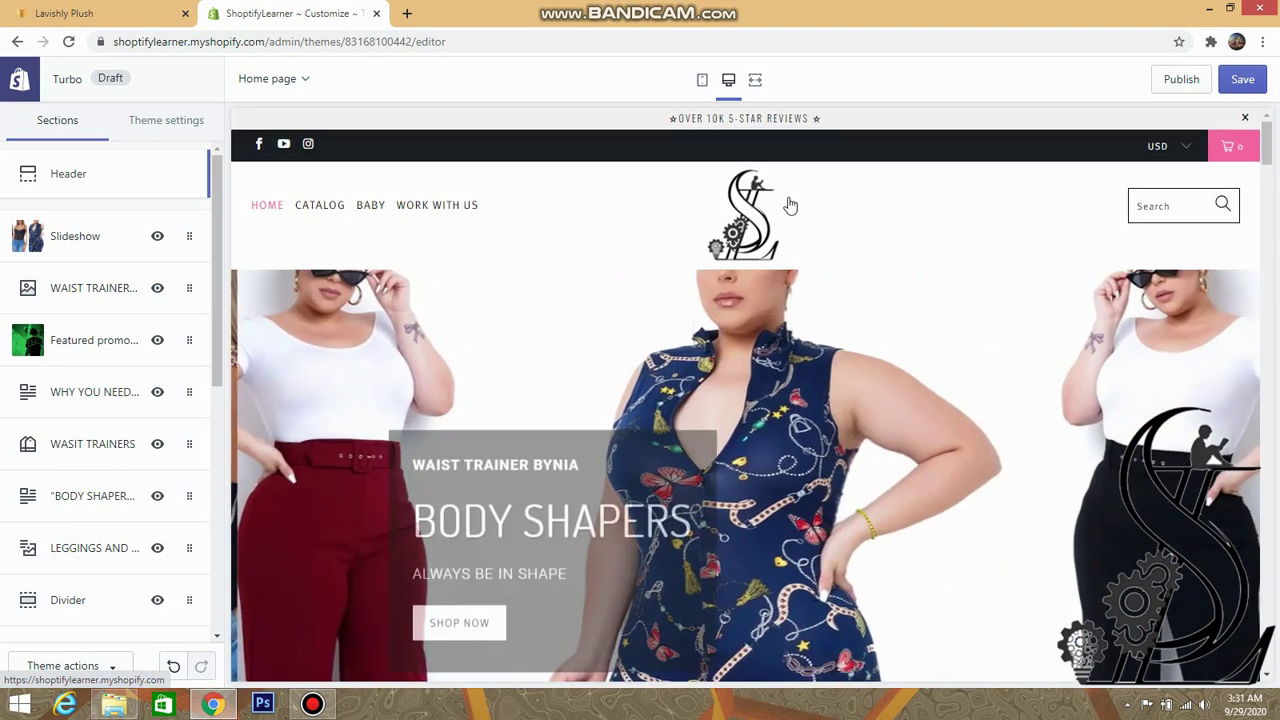
pyautogui.scroll(-1, 789, 200)
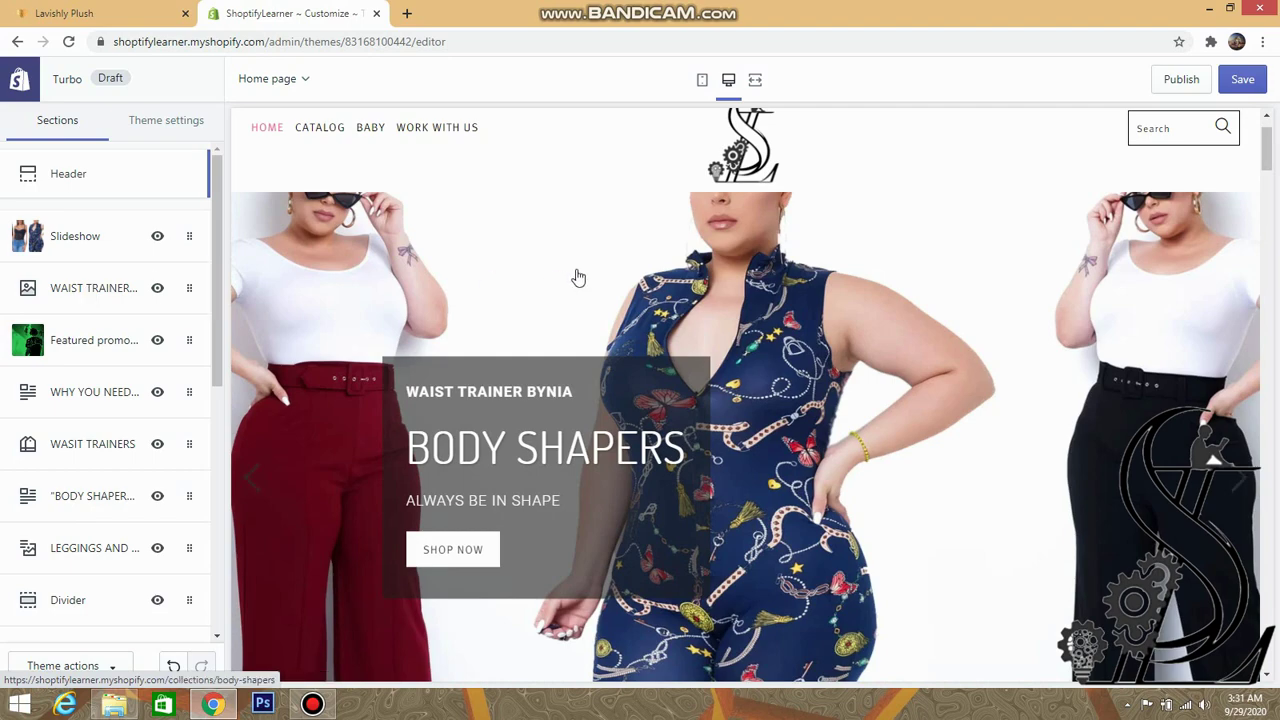
pyautogui.scroll(-2, 577, 277)
# - Examine the logo, text and button section beneath the slideshow on the Lavishly Plush site
pyautogui.click(108, 20)
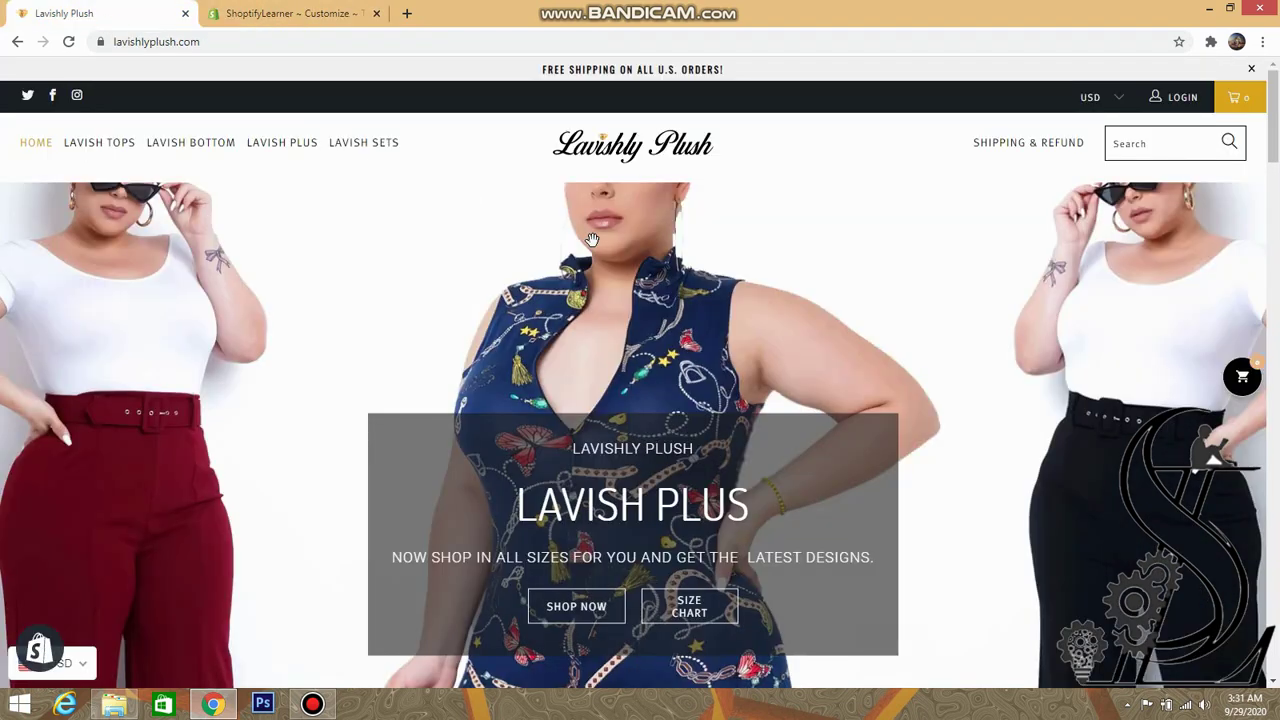
pyautogui.scroll(-1, 592, 240)
pyautogui.scroll(-5, 574, 232)
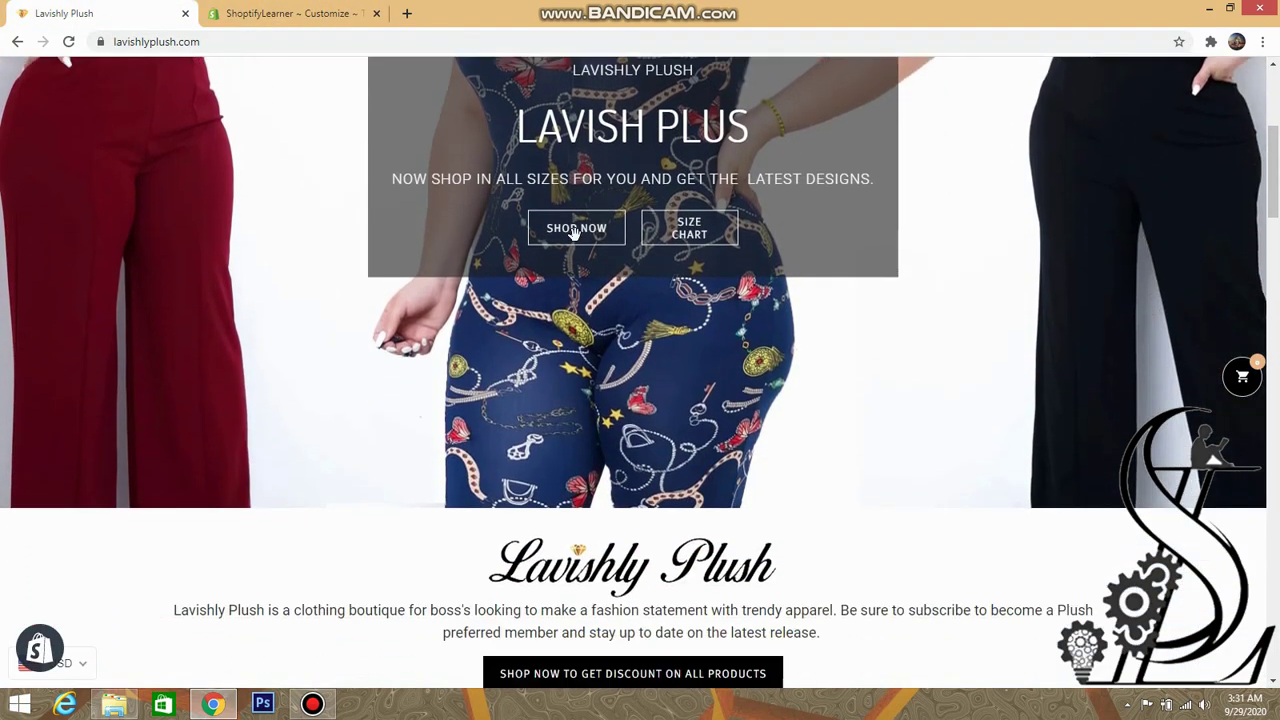
pyautogui.scroll(-1, 574, 232)
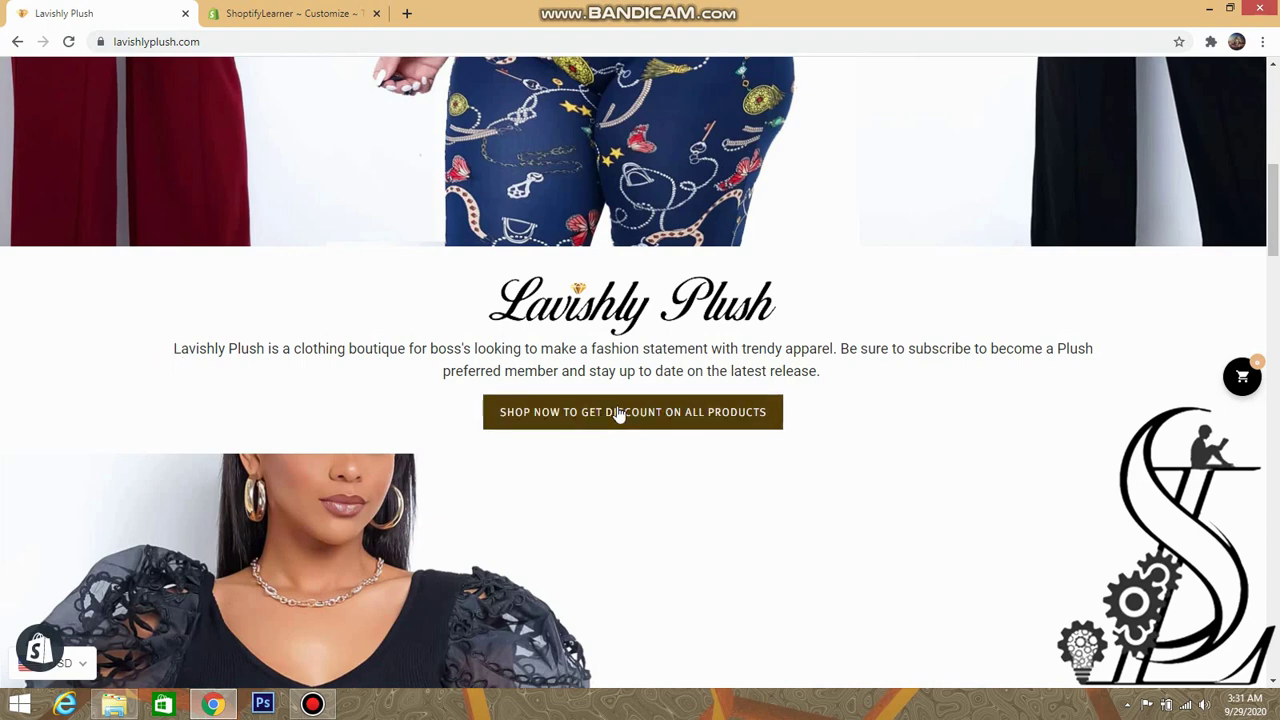
# - Return to the theme editor and open the WAIST TRAINER BYNIA section's settings
pyautogui.click(295, 24)
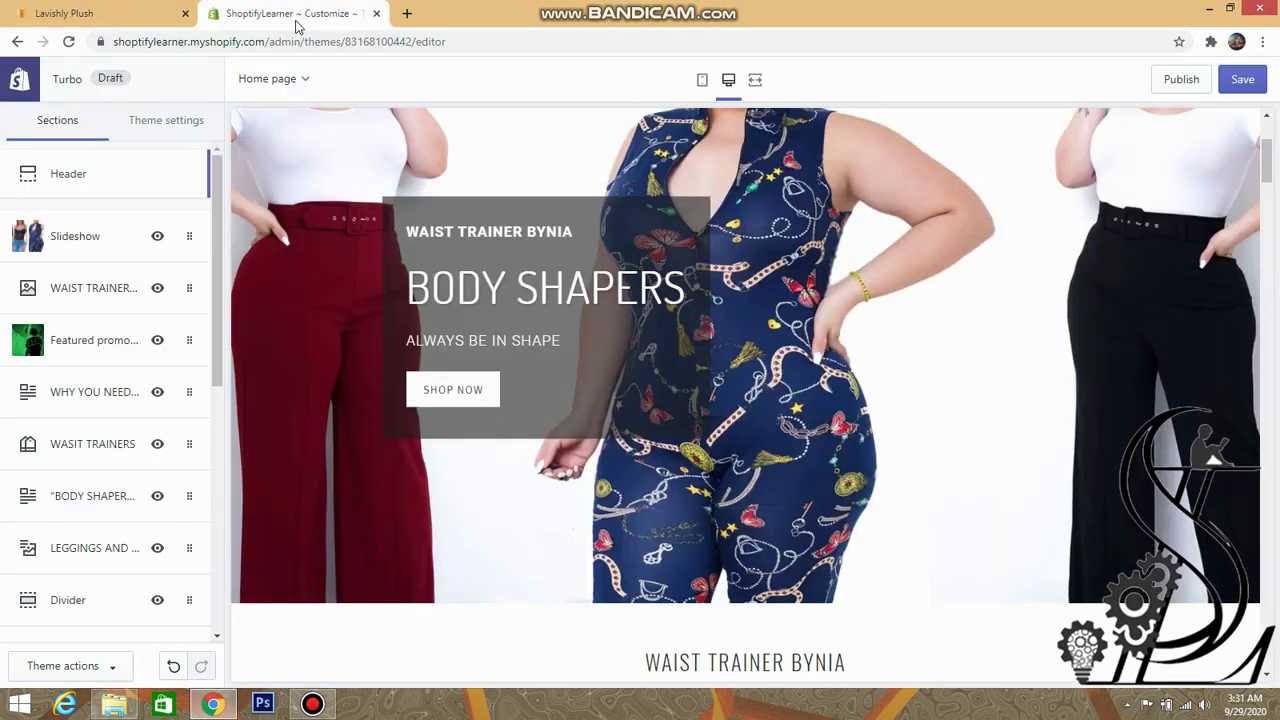
pyautogui.scroll(-2, 745, 460)
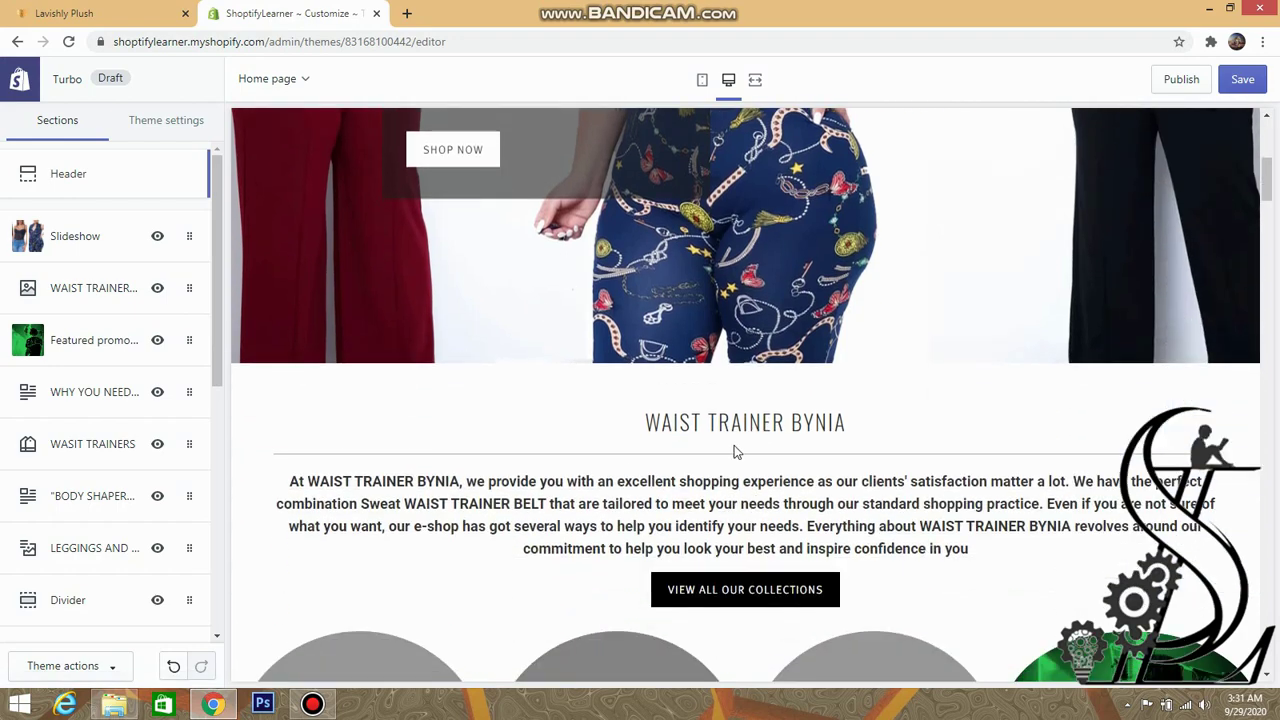
pyautogui.click(88, 288)
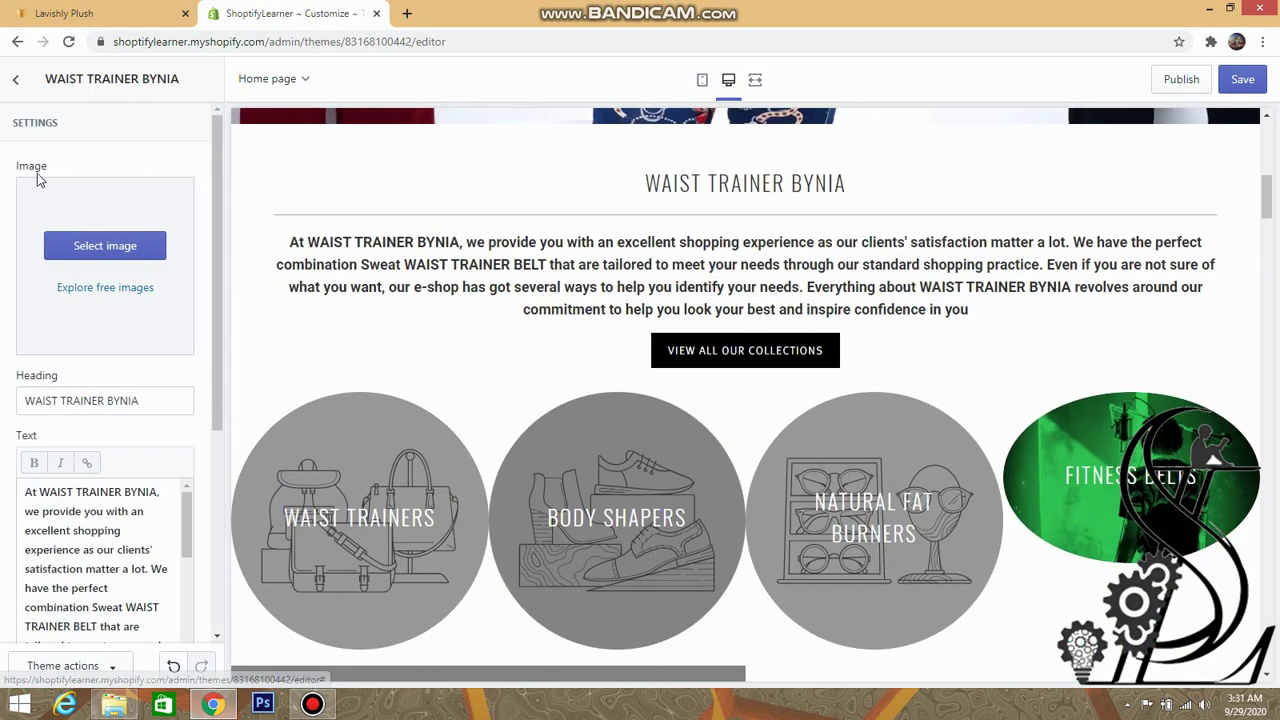
# - Replace the section's text with the boutique description paragraph copied from below the logo on the Lavishly Plush site
pyautogui.click(86, 16)
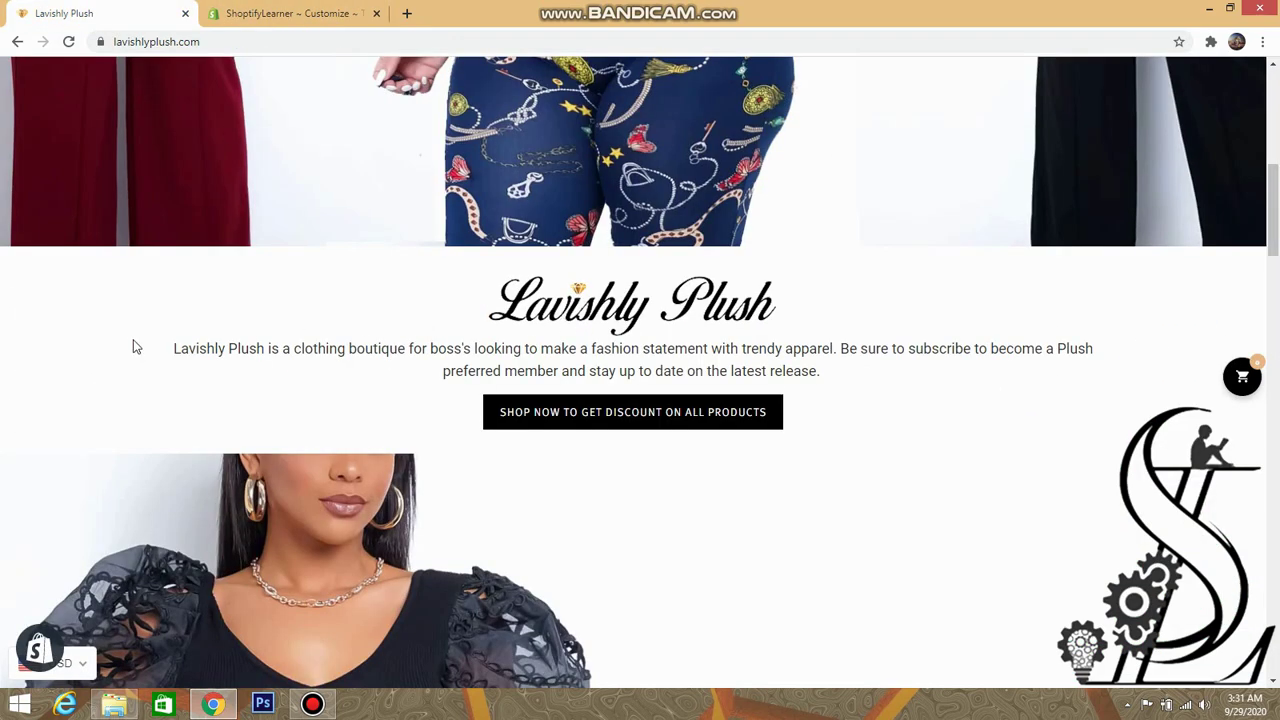
pyautogui.moveTo(136, 346); pyautogui.dragTo(838, 376)
pyautogui.hotkey('ctrl', 'c')
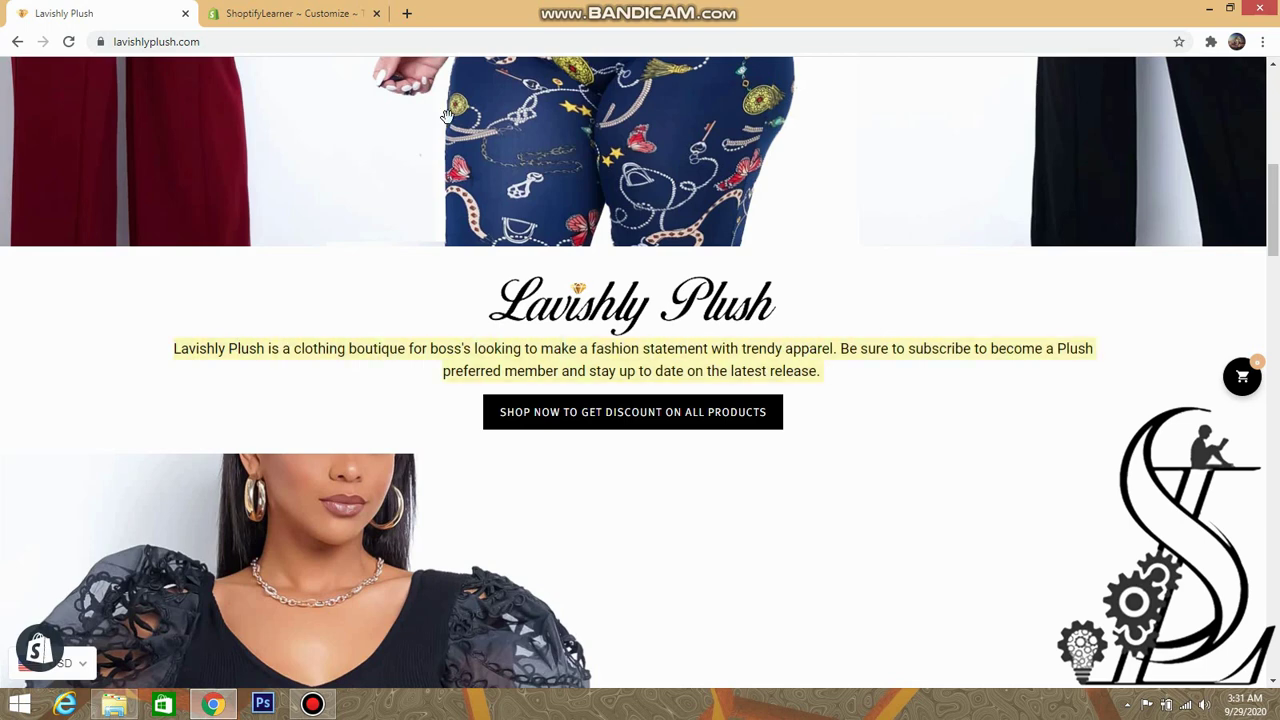
pyautogui.click(290, 13)
pyautogui.scroll(-1, 149, 417)
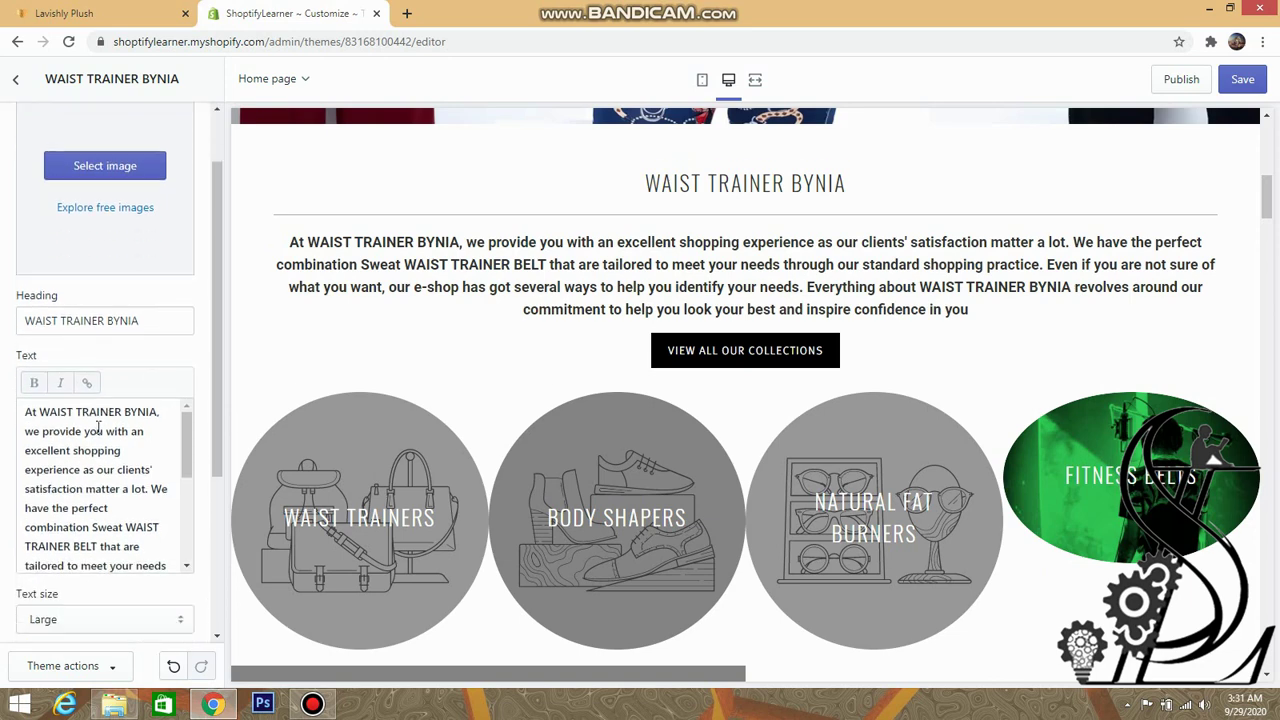
pyautogui.click(160, 474)
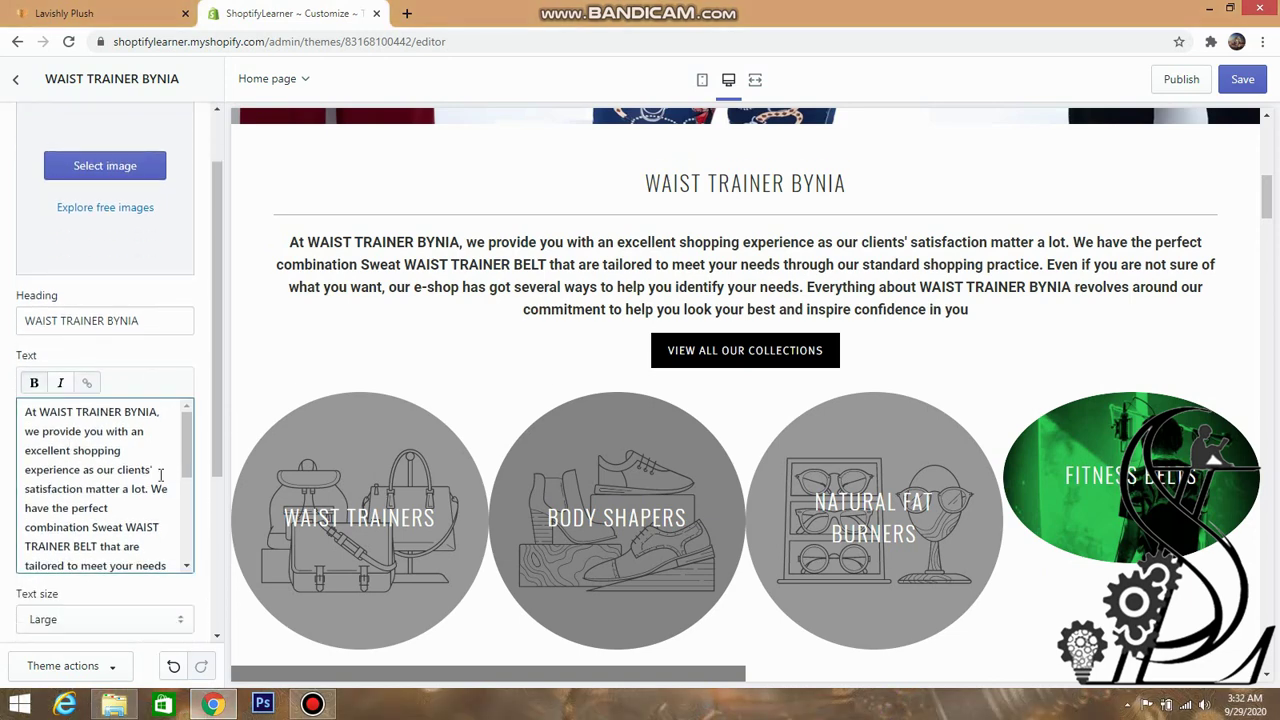
pyautogui.hotkey('ctrl', 'a')
pyautogui.hotkey('ctrl', 'v')
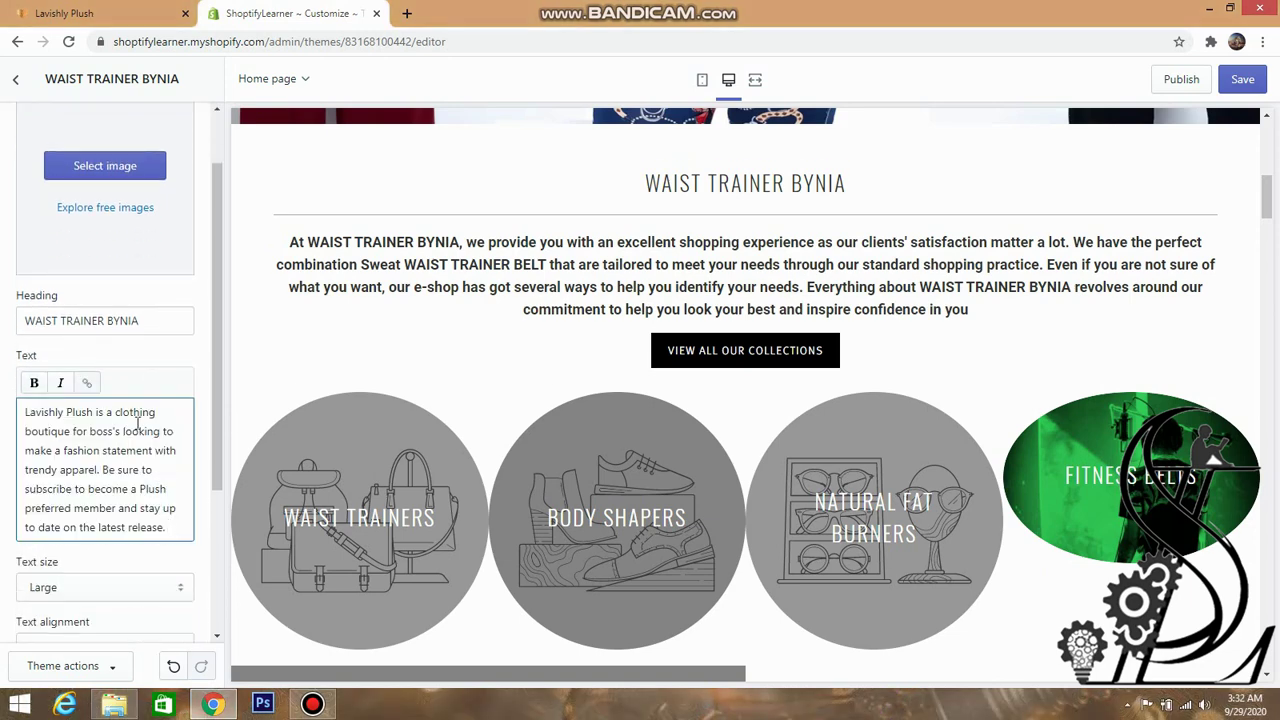
pyautogui.scroll(1, 137, 370)
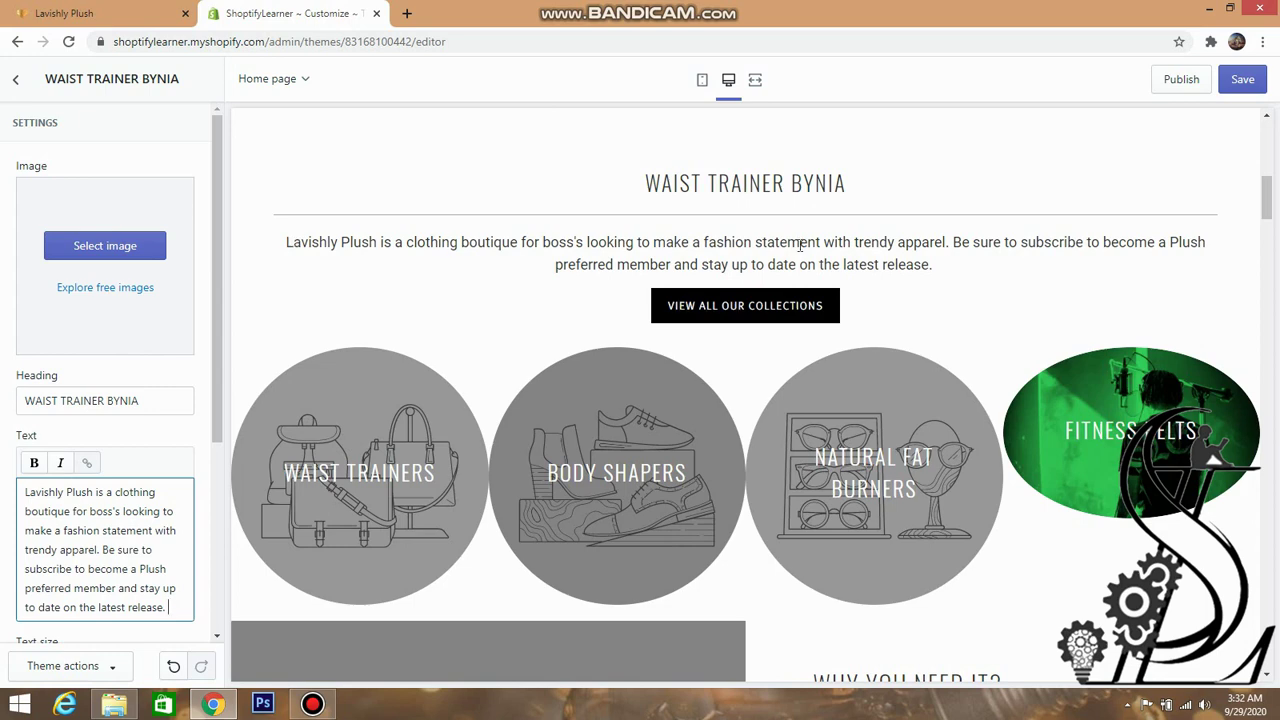
# - Compare the section with the Lavishly Plush site and clear its WAIST TRAINER BYNIA heading
pyautogui.click(99, 14)
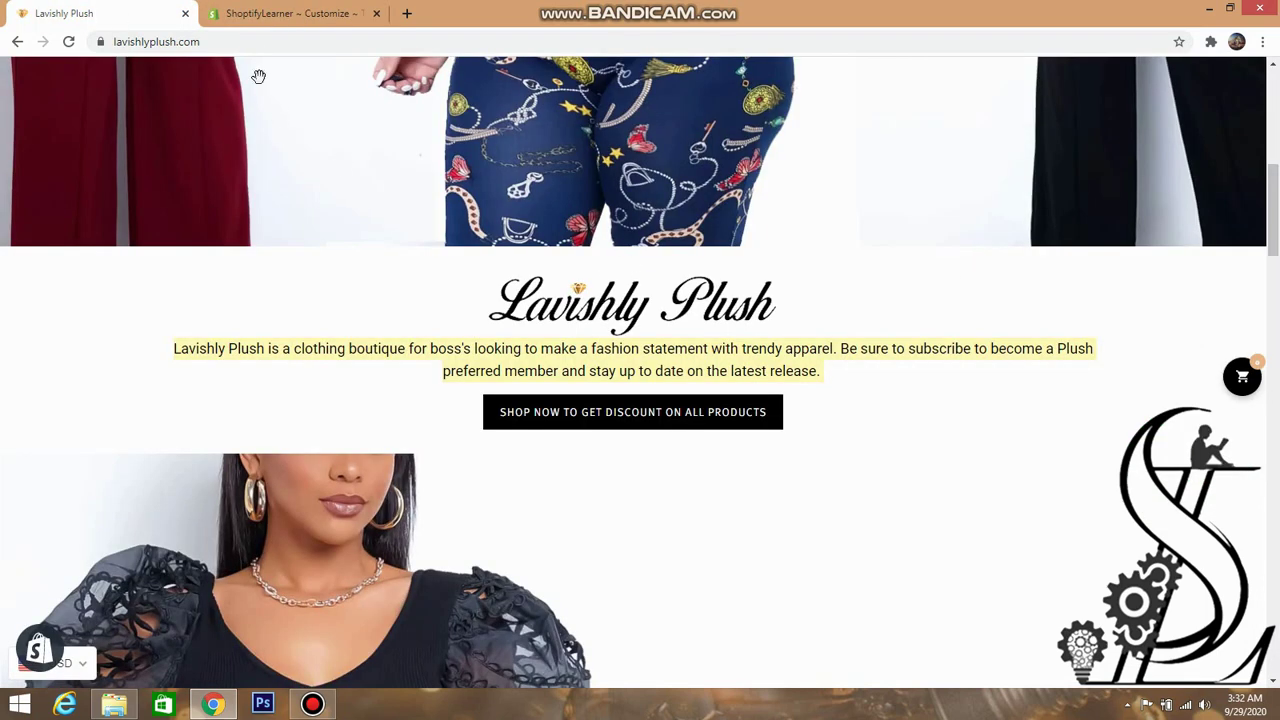
pyautogui.click(302, 14)
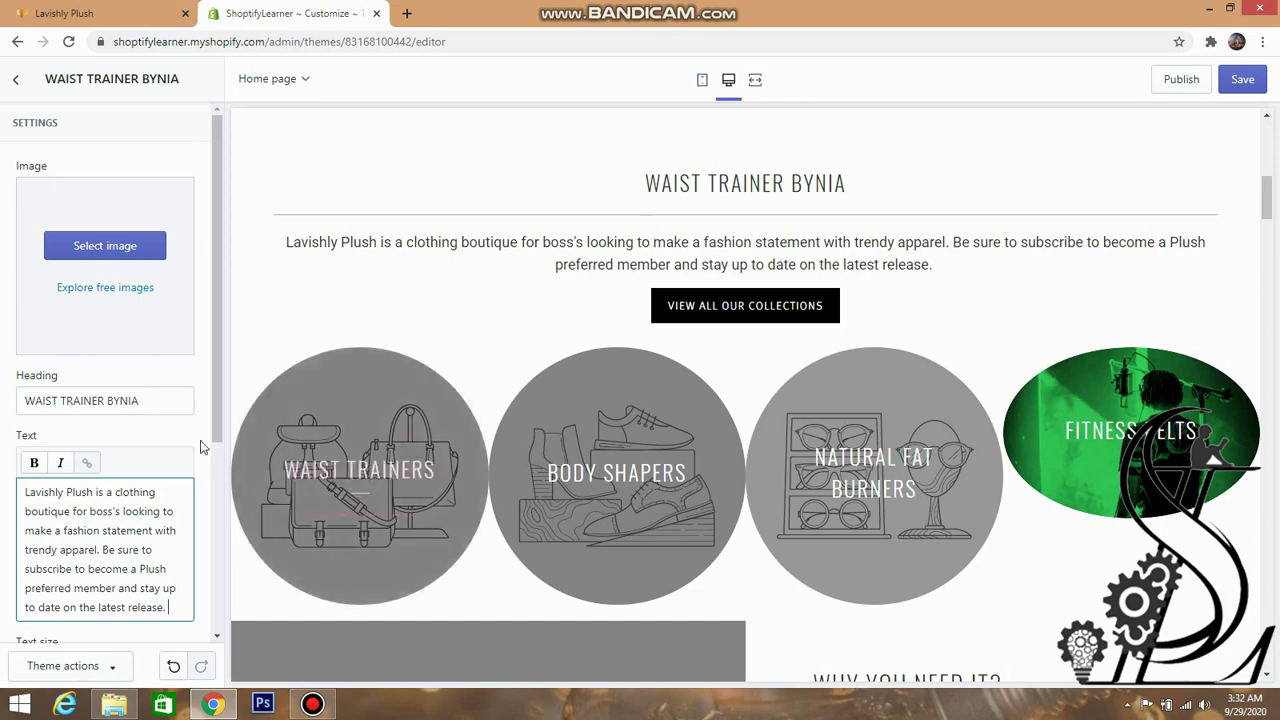
pyautogui.click(181, 399)
pyautogui.hotkey('ctrl', 'a')
pyautogui.press('BackSpace')
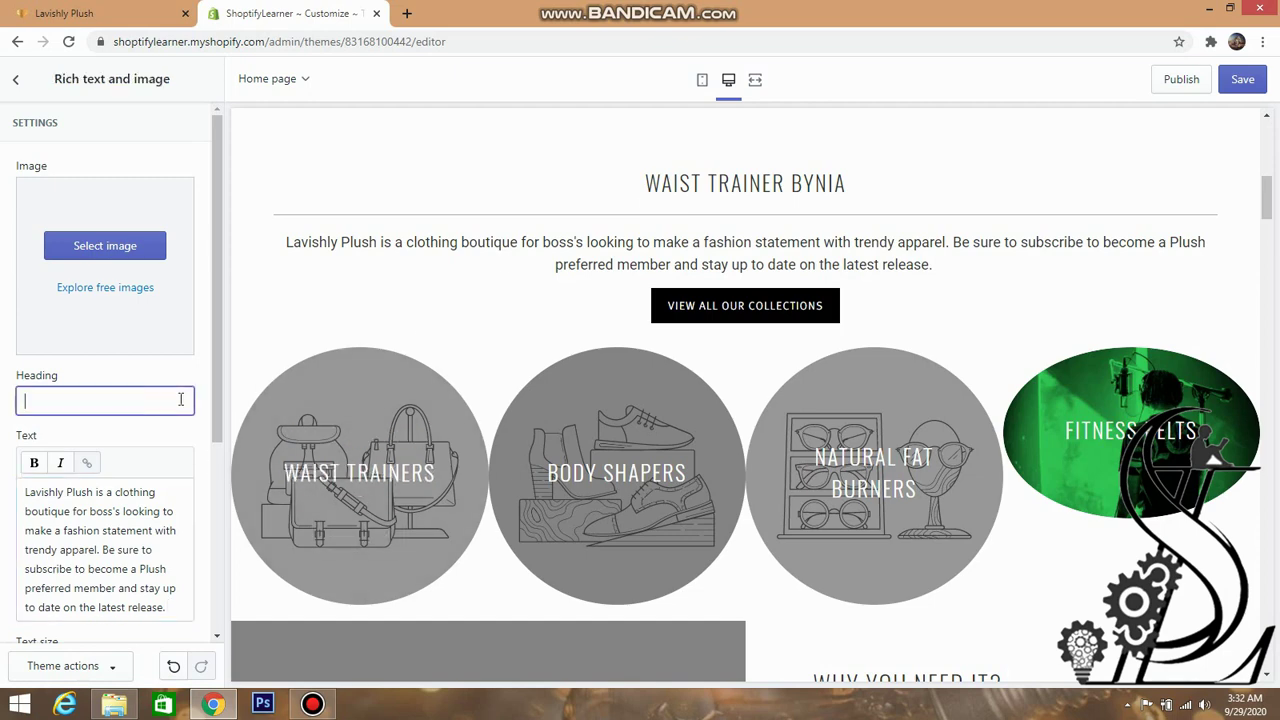
# - Set the section's image to the SL gear-and-reader logo from the image library and check it in the preview
pyautogui.click(60, 13)
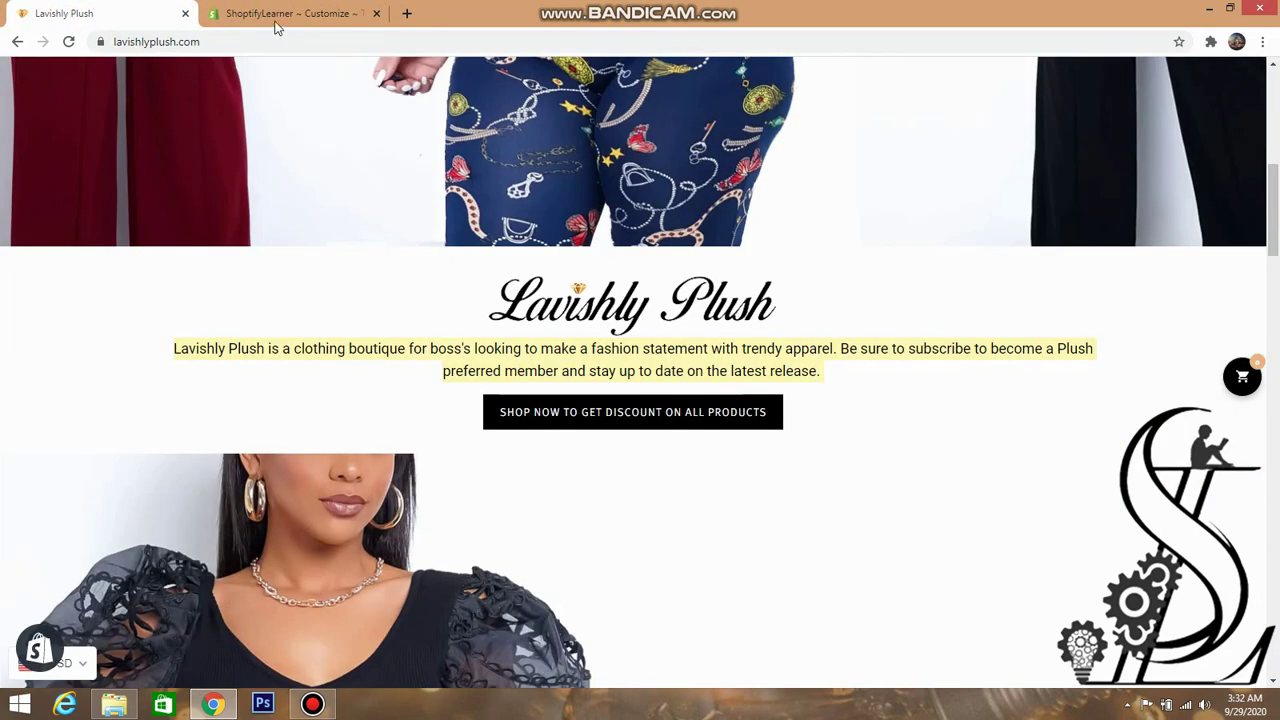
pyautogui.click(285, 14)
pyautogui.click(141, 250)
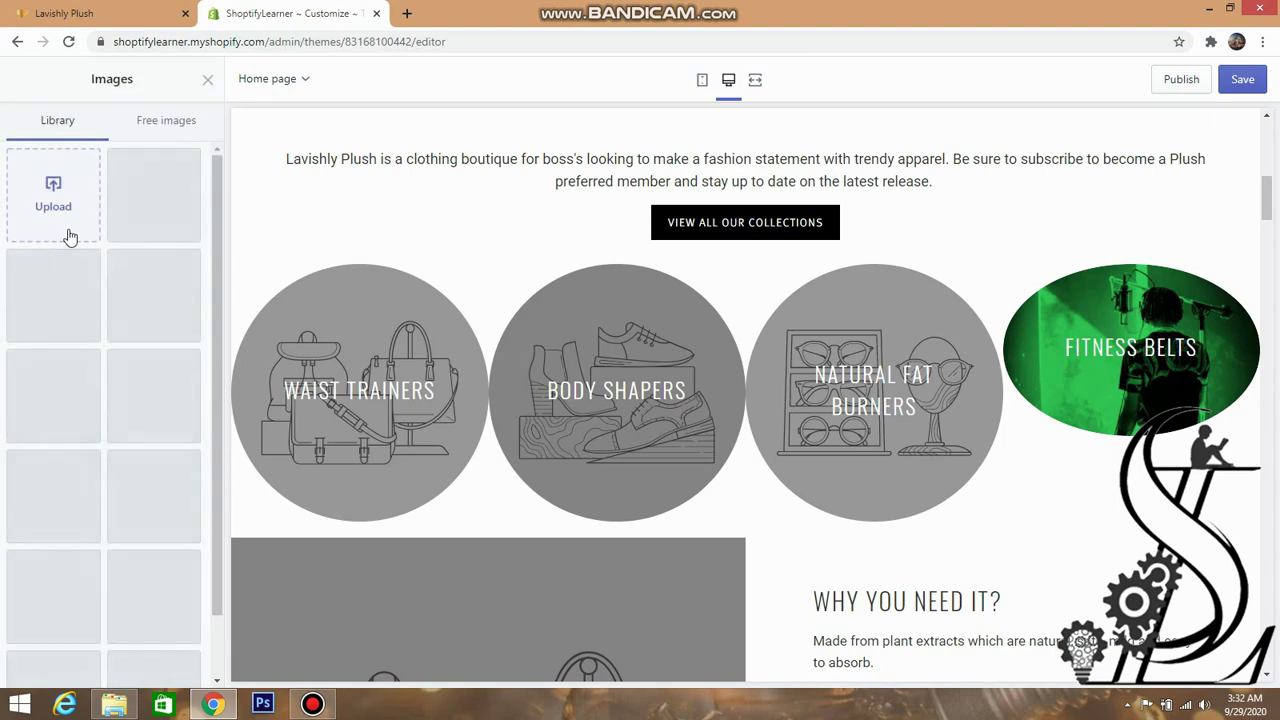
pyautogui.scroll(-2, 147, 468)
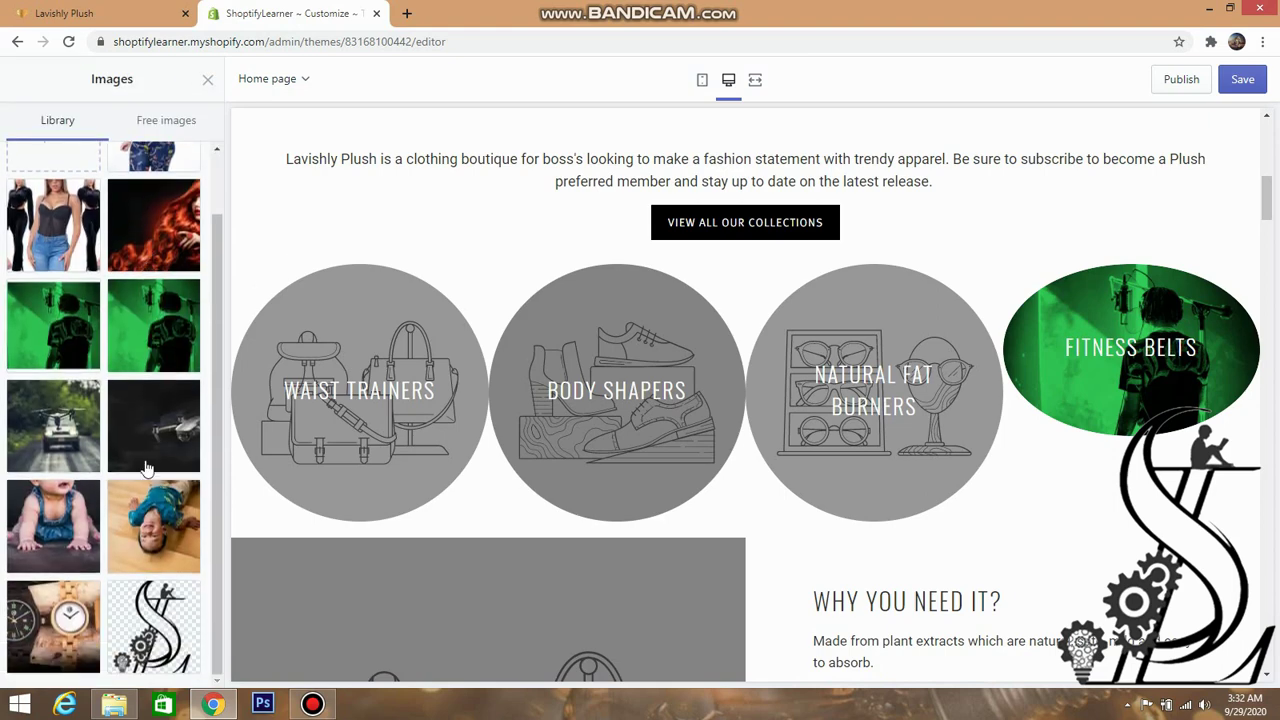
pyautogui.click(143, 635)
pyautogui.click(183, 664)
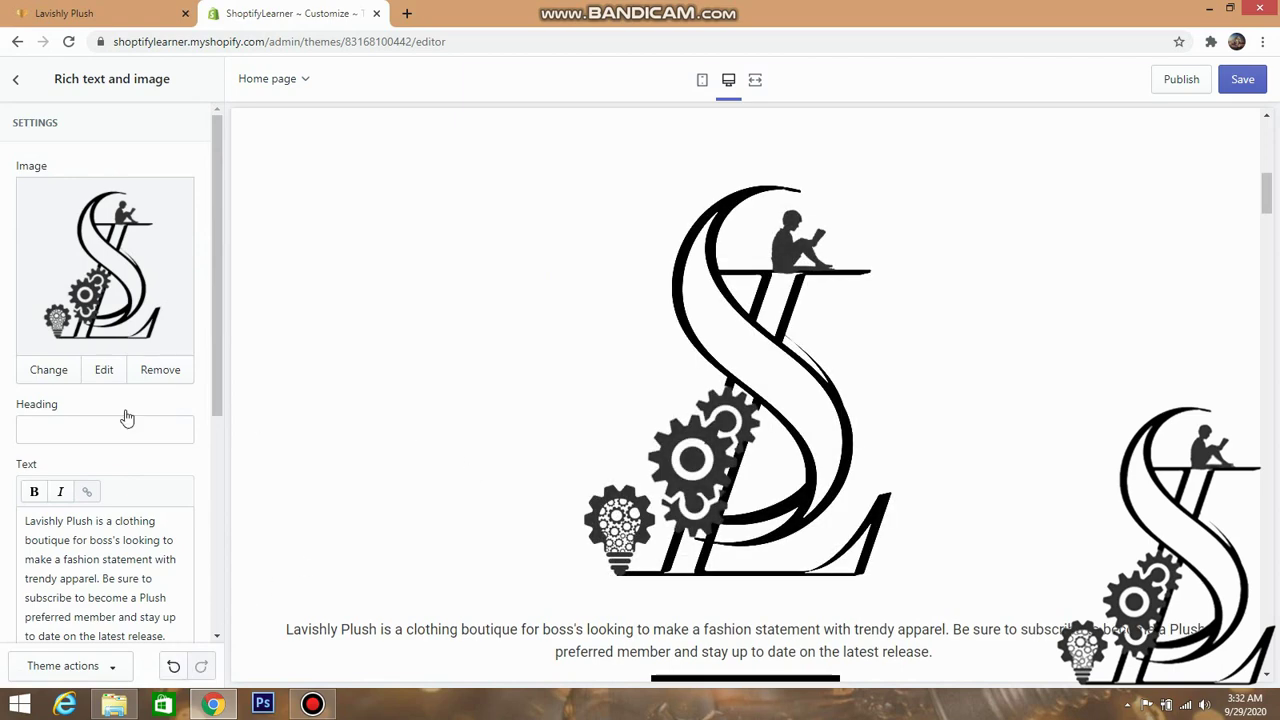
pyautogui.scroll(-2, 805, 325)
pyautogui.scroll(2, 794, 343)
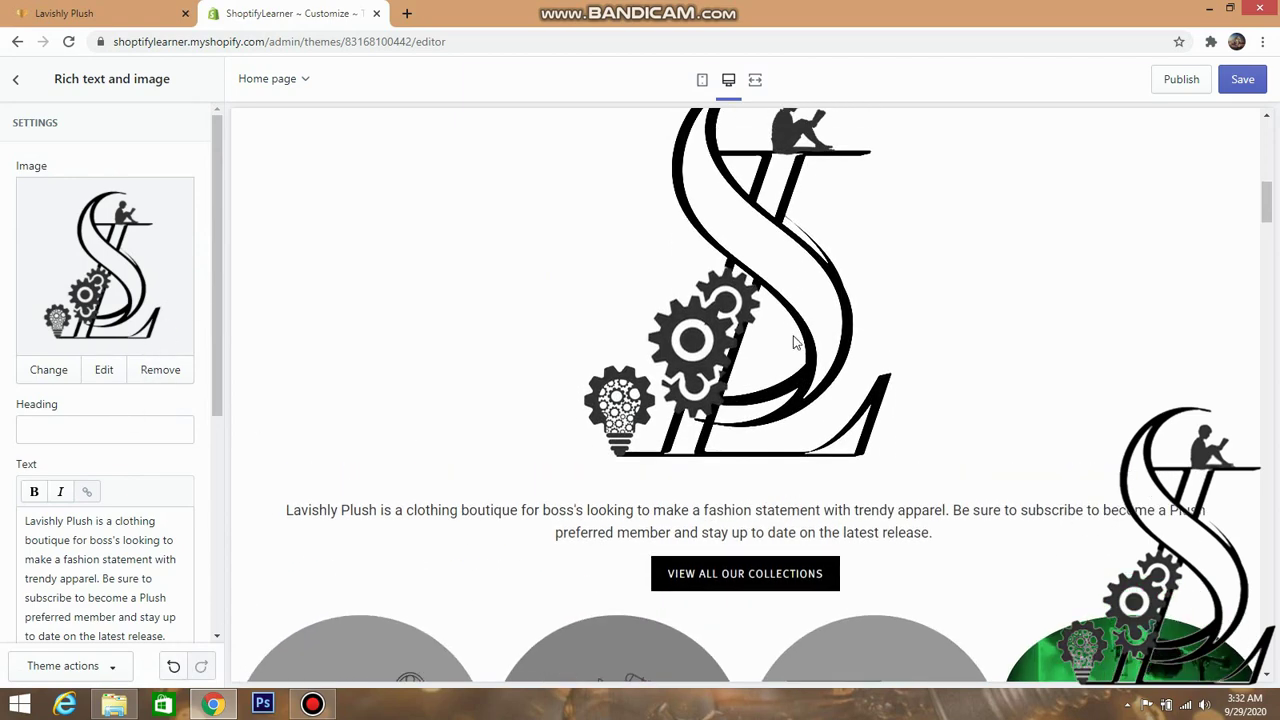
# - Upload logo.png from the lavishly plush folder on the Desktop and use it as the section's image
pyautogui.click(47, 370)
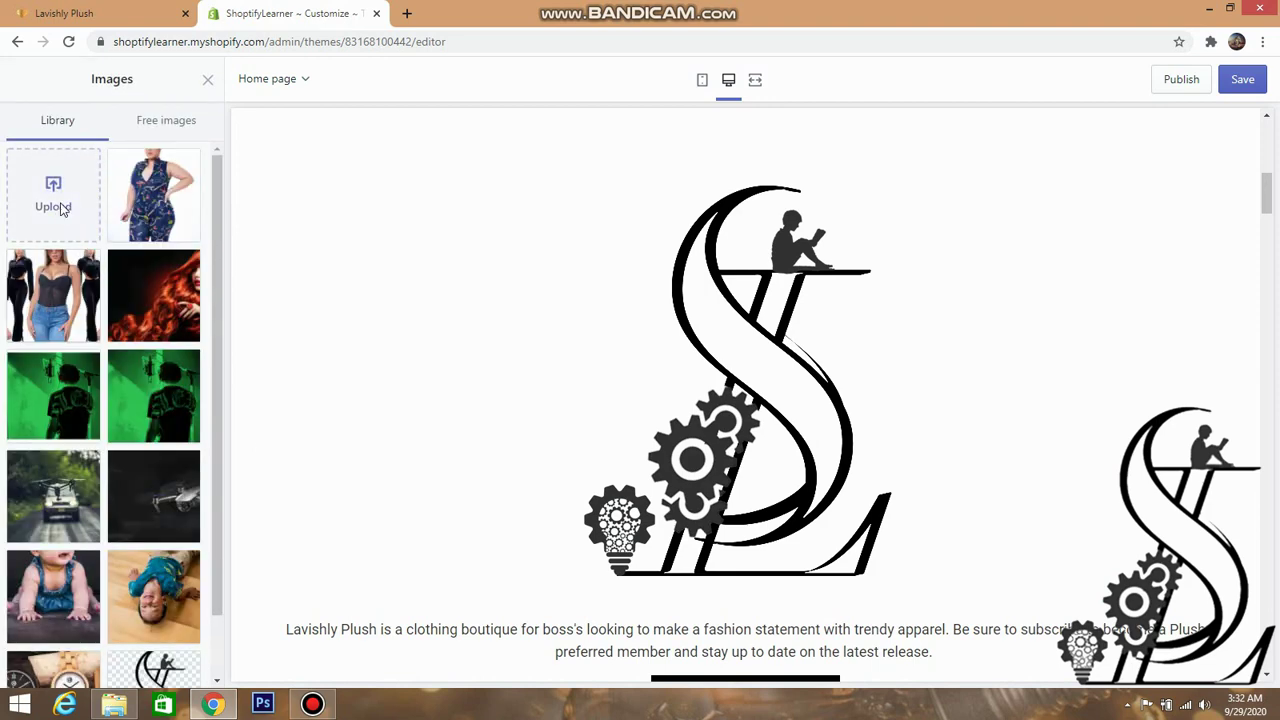
pyautogui.click(55, 200)
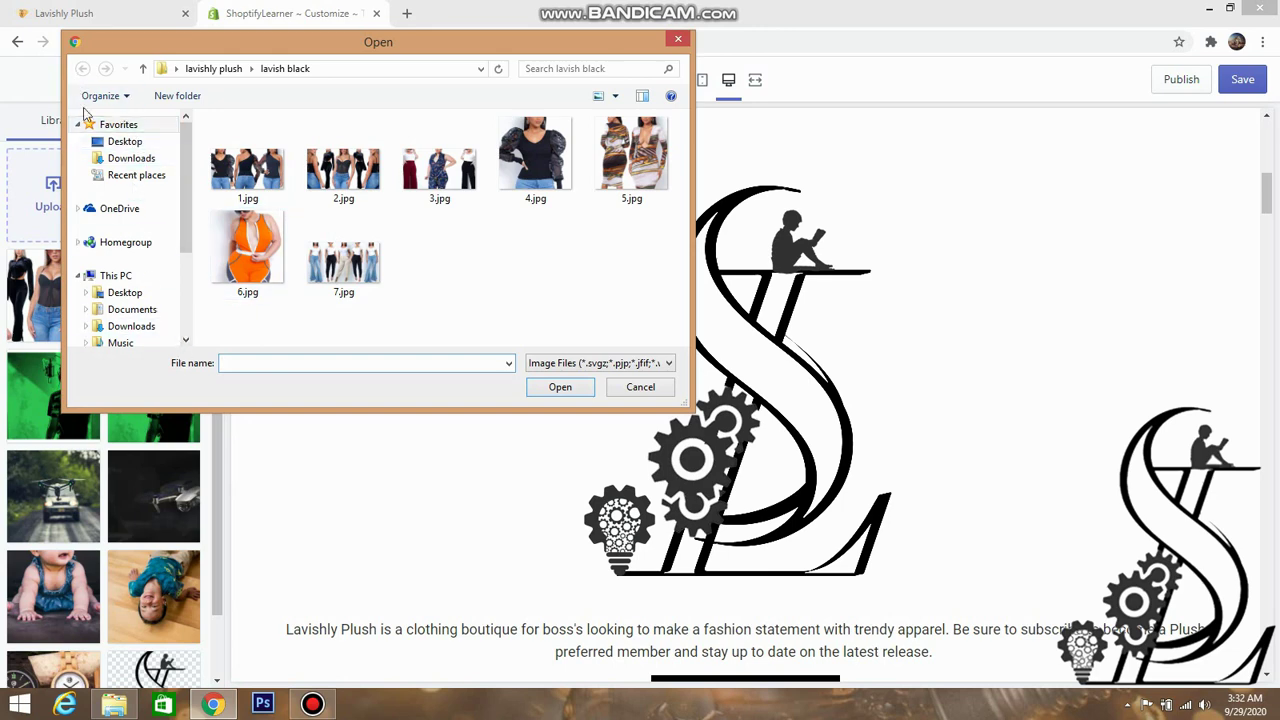
pyautogui.click(130, 141)
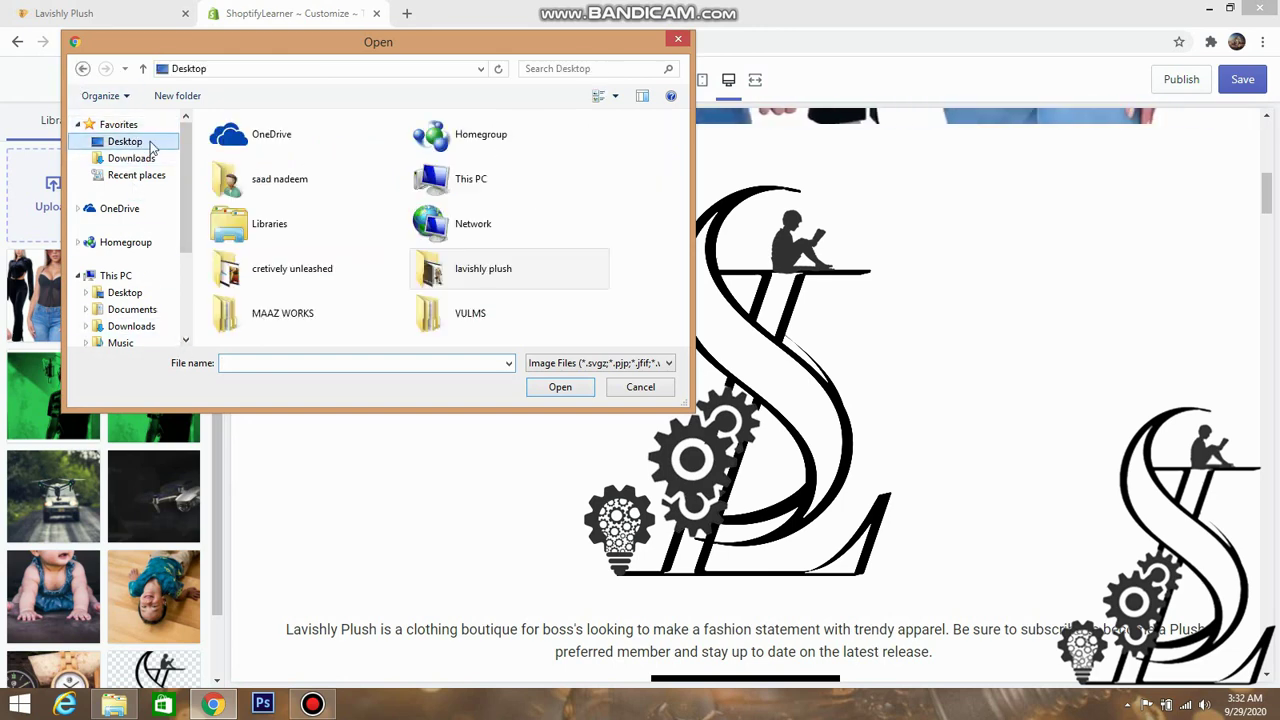
pyautogui.doubleClick(435, 278)
pyautogui.scroll(-1, 357, 252)
pyautogui.scroll(-1, 357, 250)
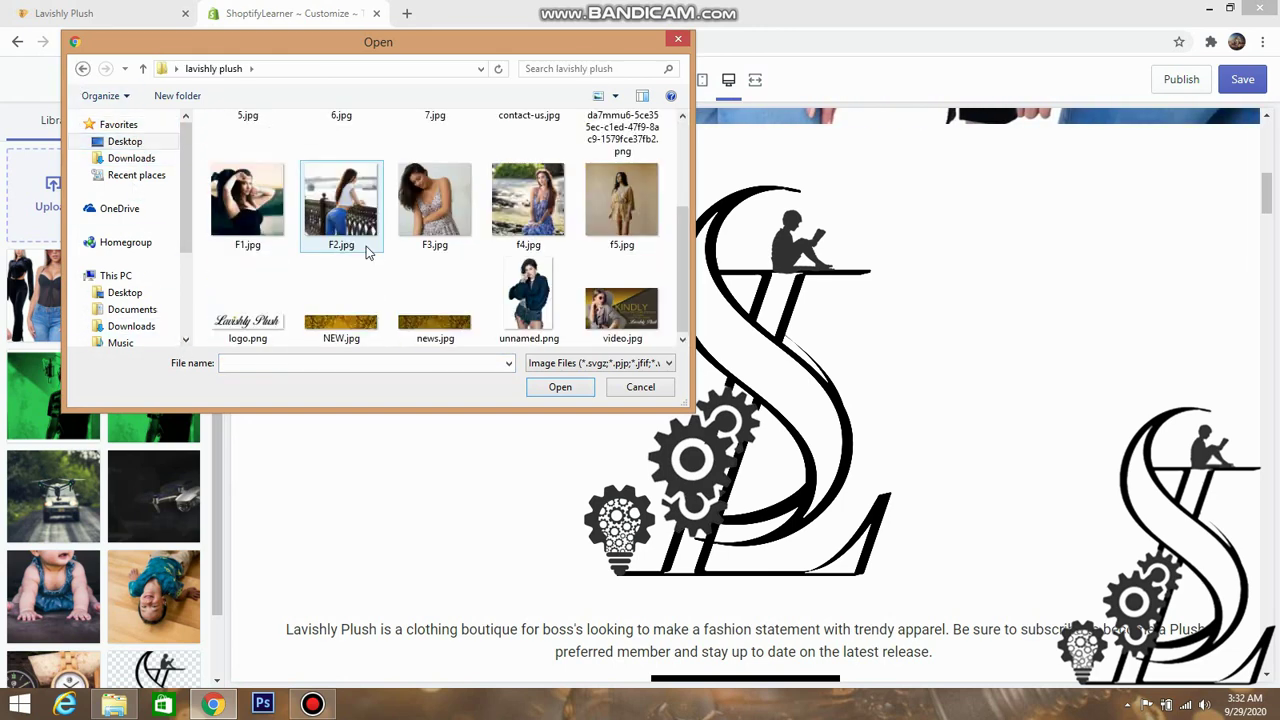
pyautogui.click(226, 331)
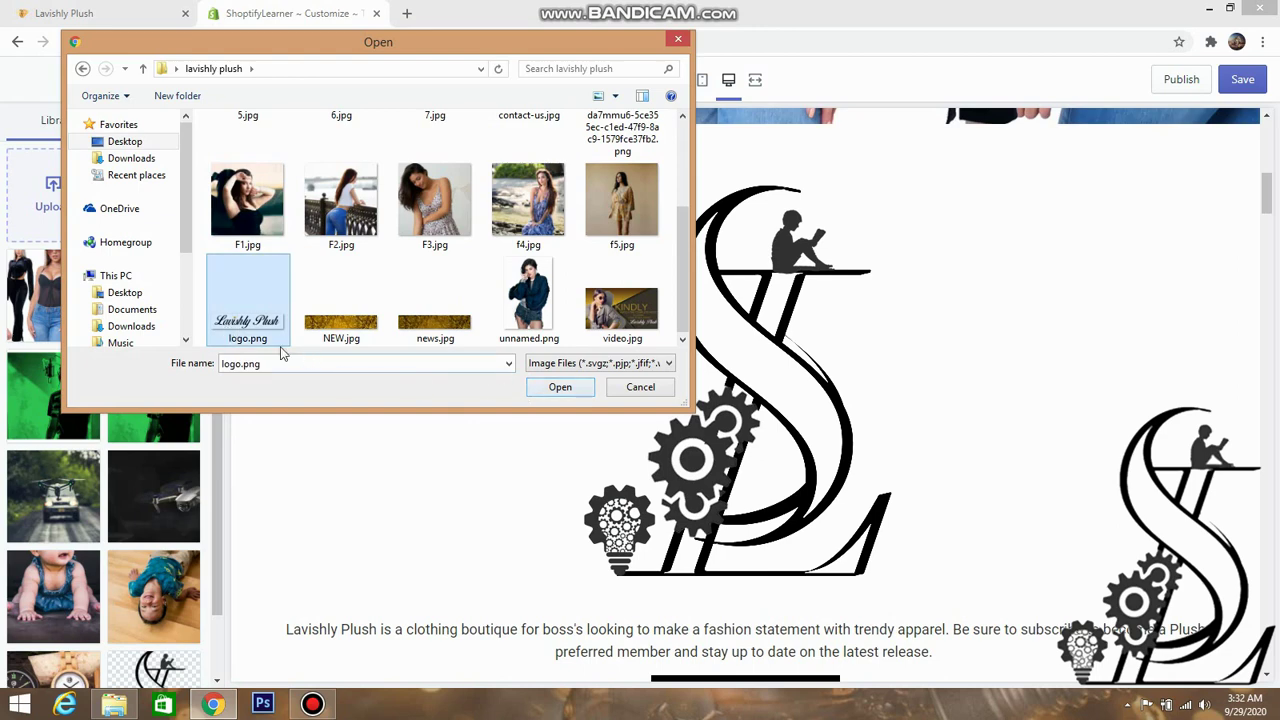
pyautogui.click(558, 388)
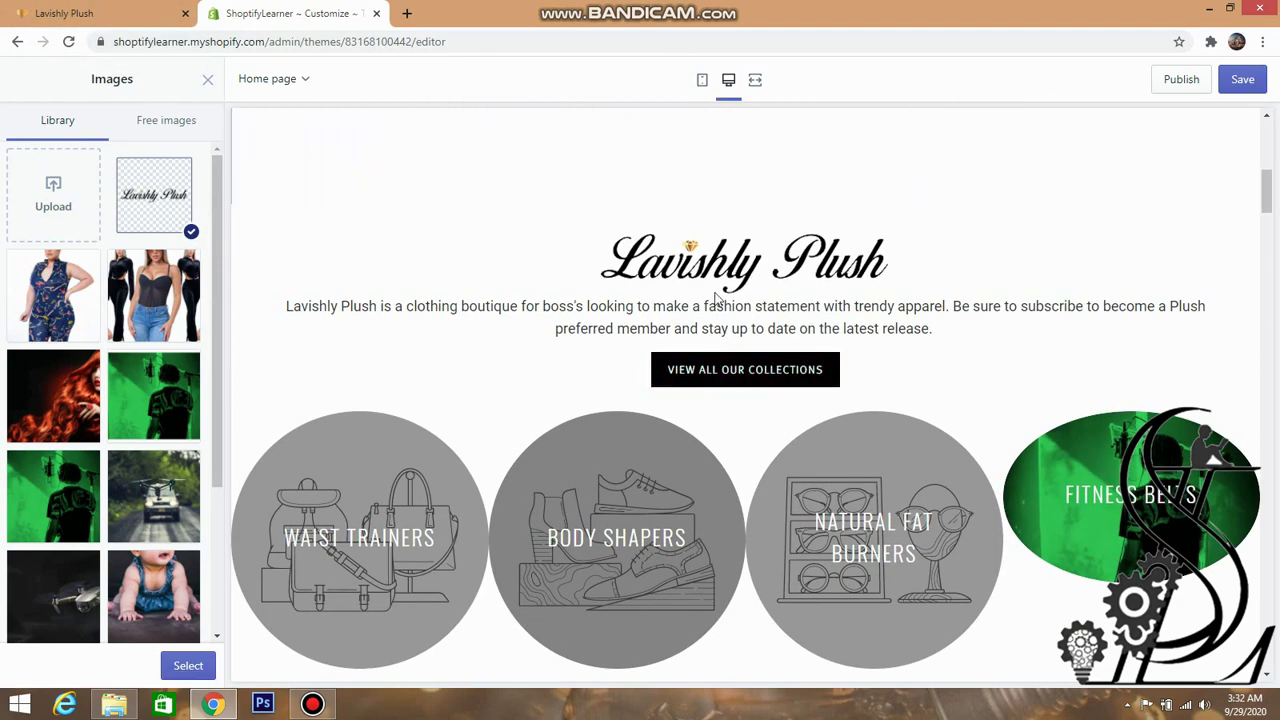
pyautogui.click(188, 665)
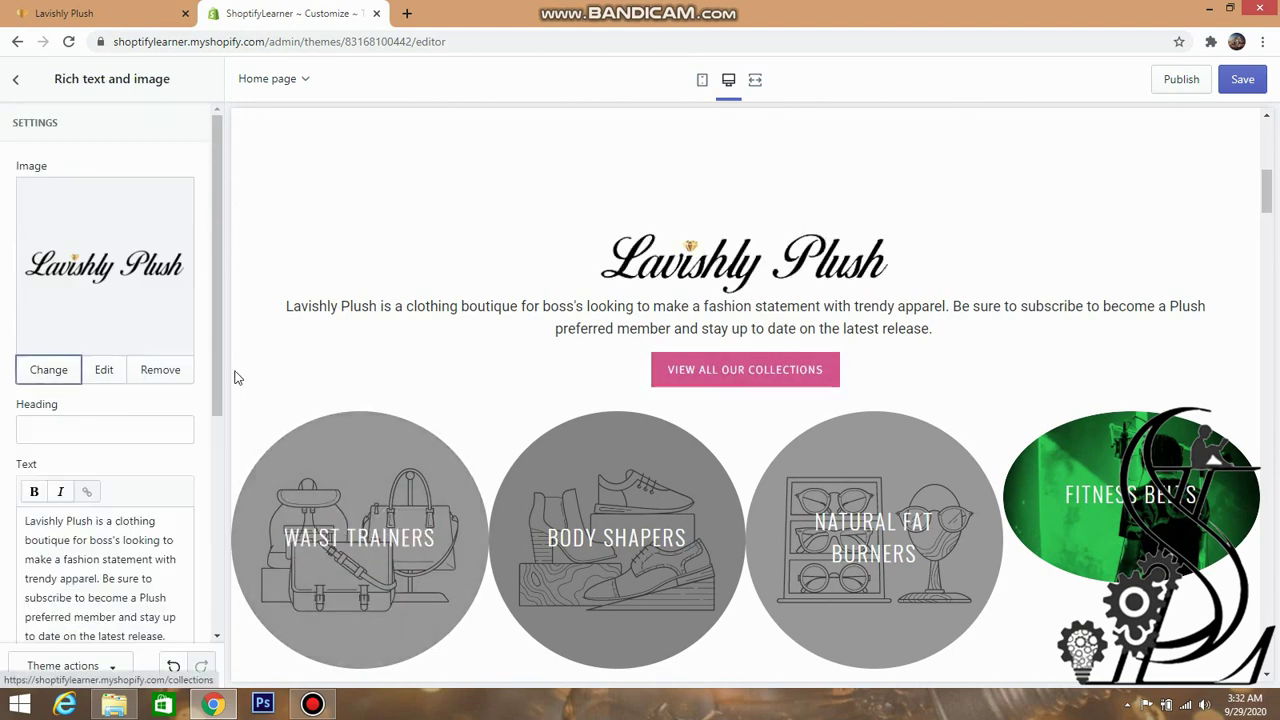
# - Set the section's button label to SHOP NOW TO GET DISCOUNT ON ALL PRODUCTS, copied from the Lavishly Plush site
pyautogui.scroll(-3, 143, 400)
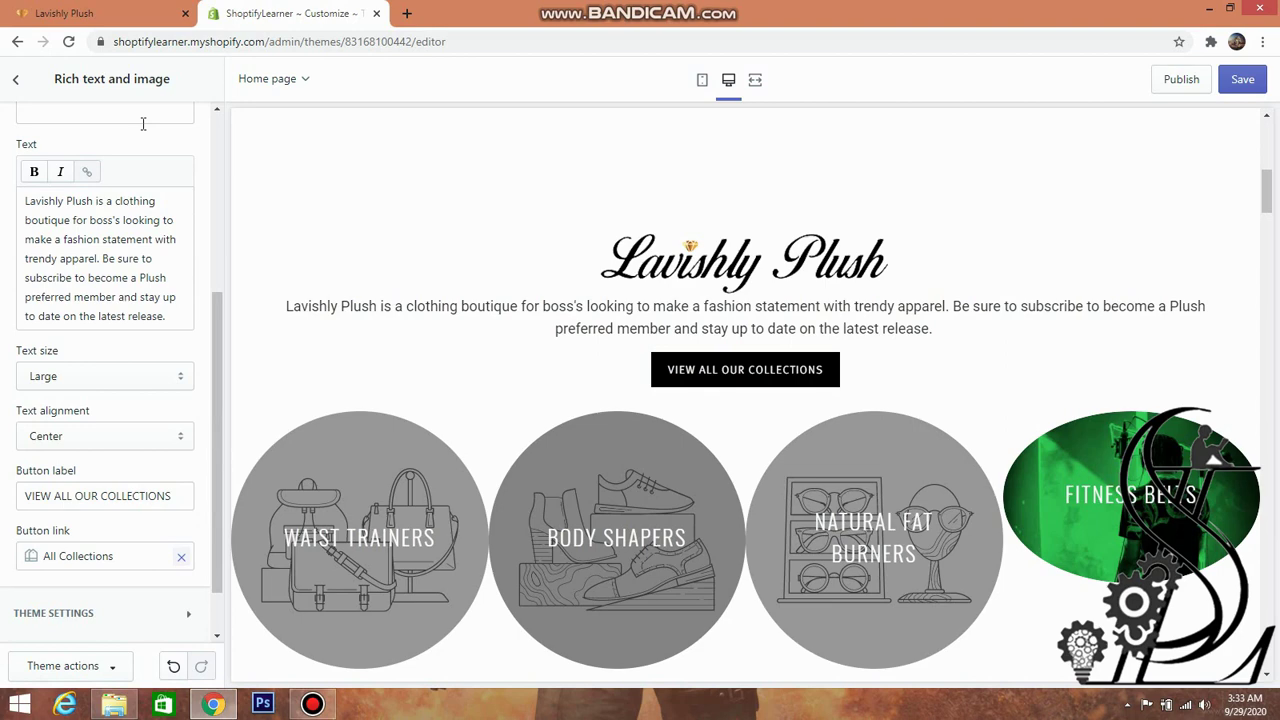
pyautogui.click(129, 495)
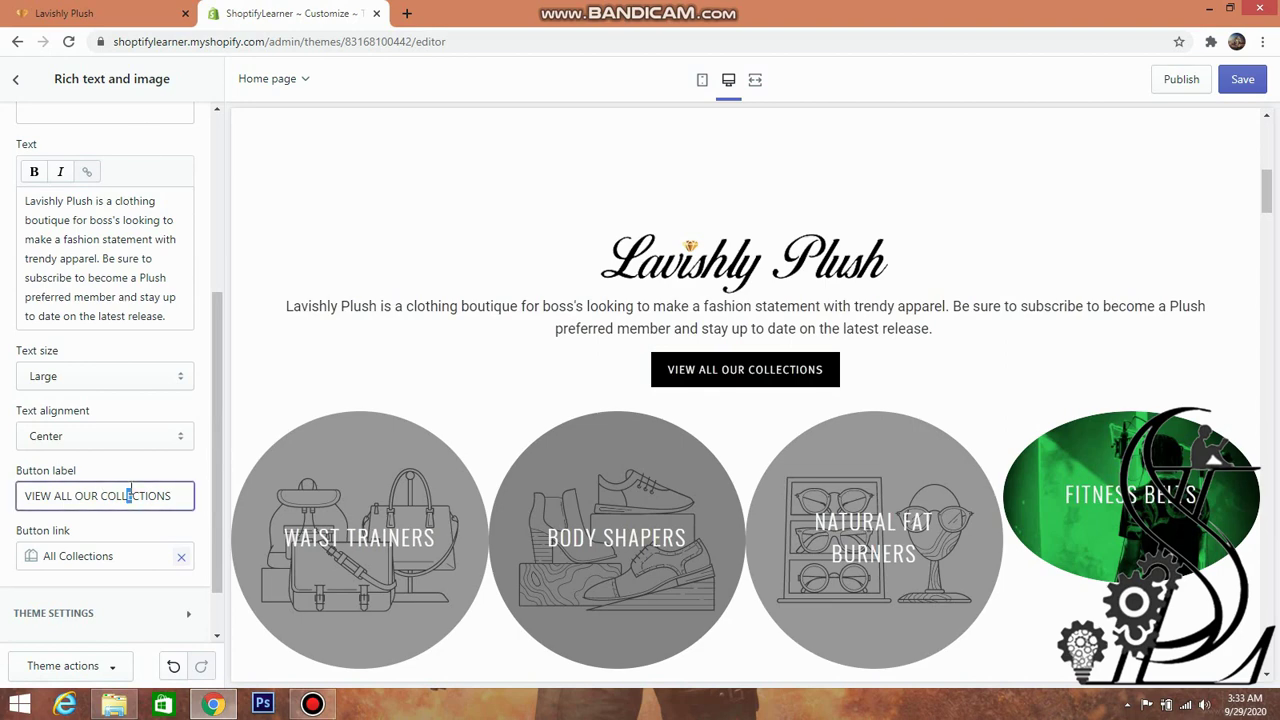
pyautogui.click(57, 13)
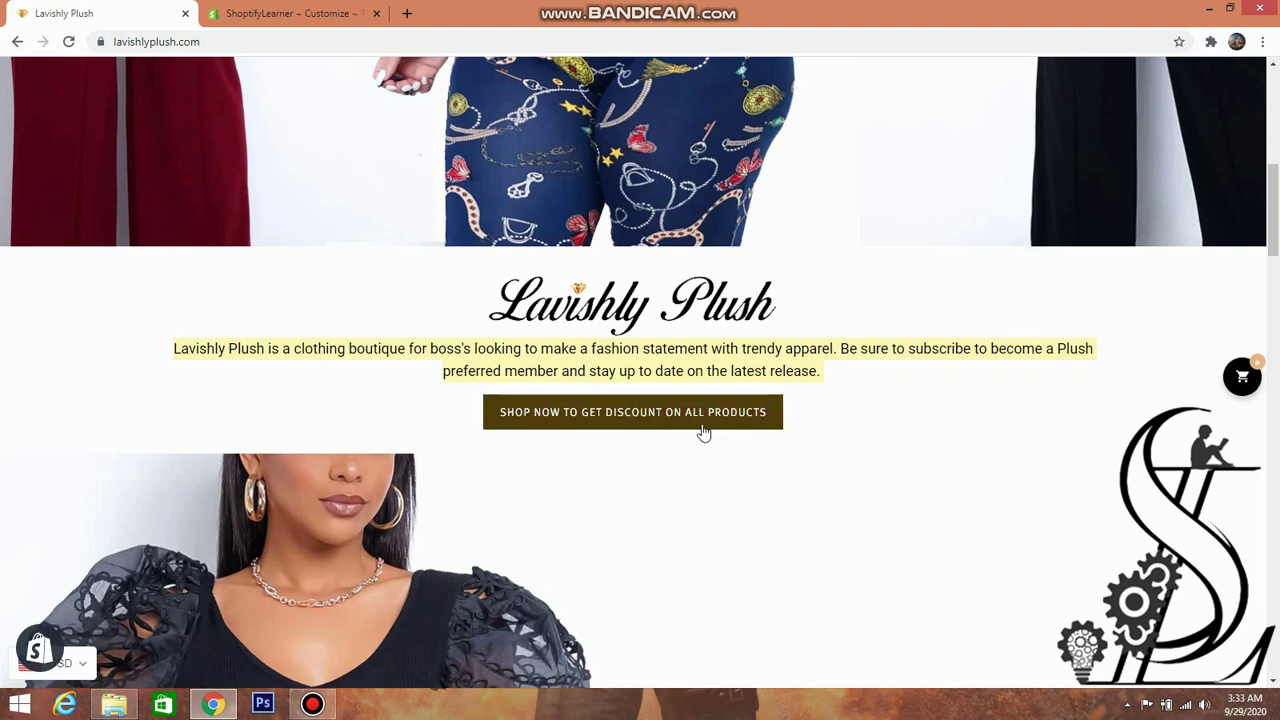
pyautogui.click(333, 12)
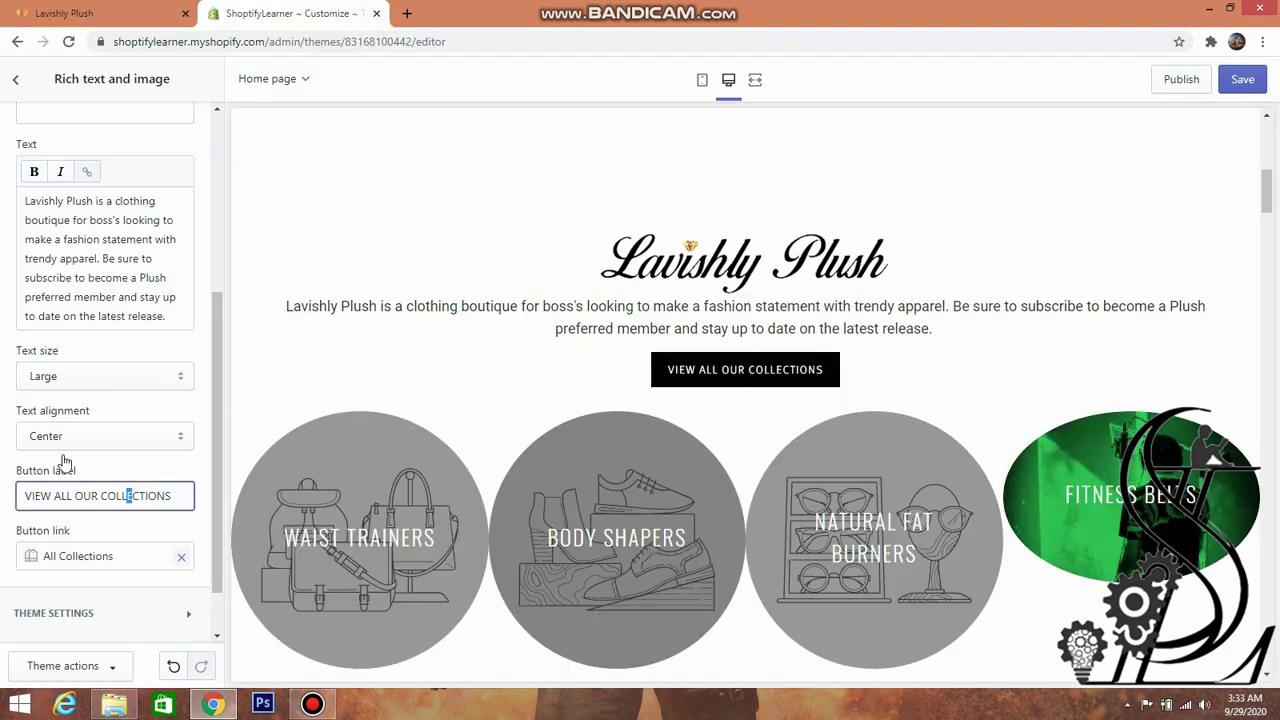
pyautogui.click(75, 13)
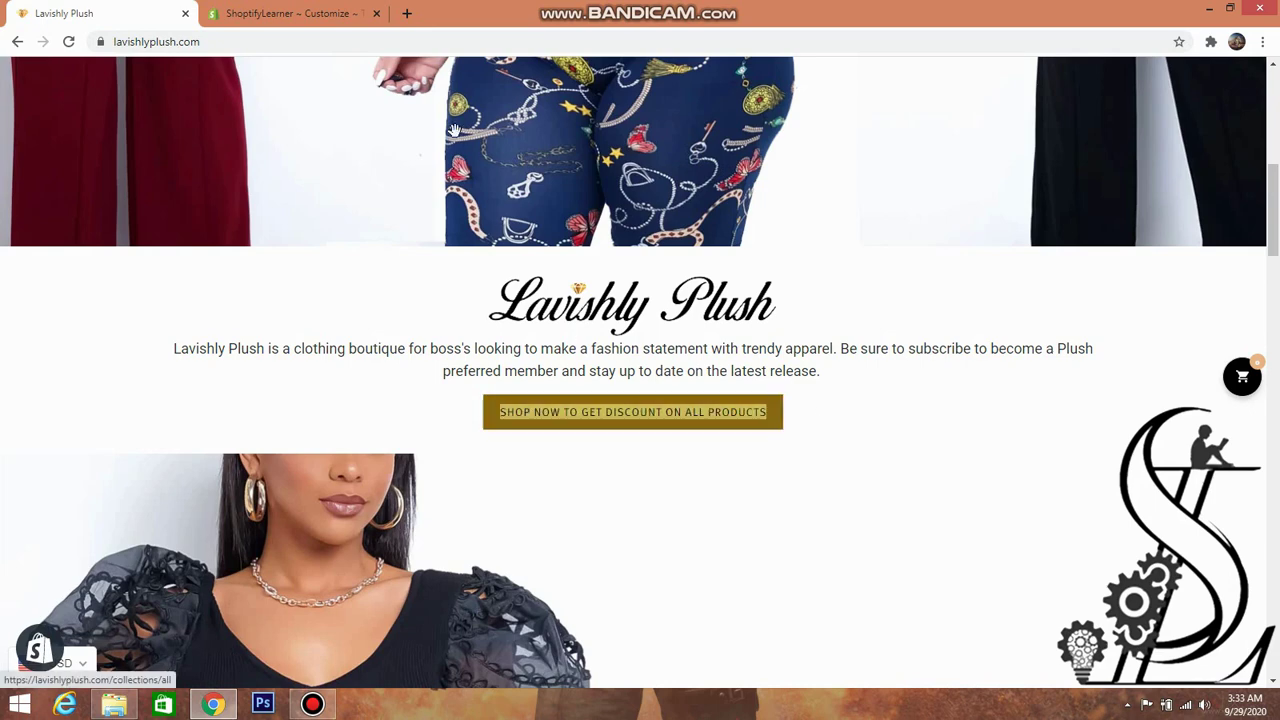
pyautogui.click(290, 13)
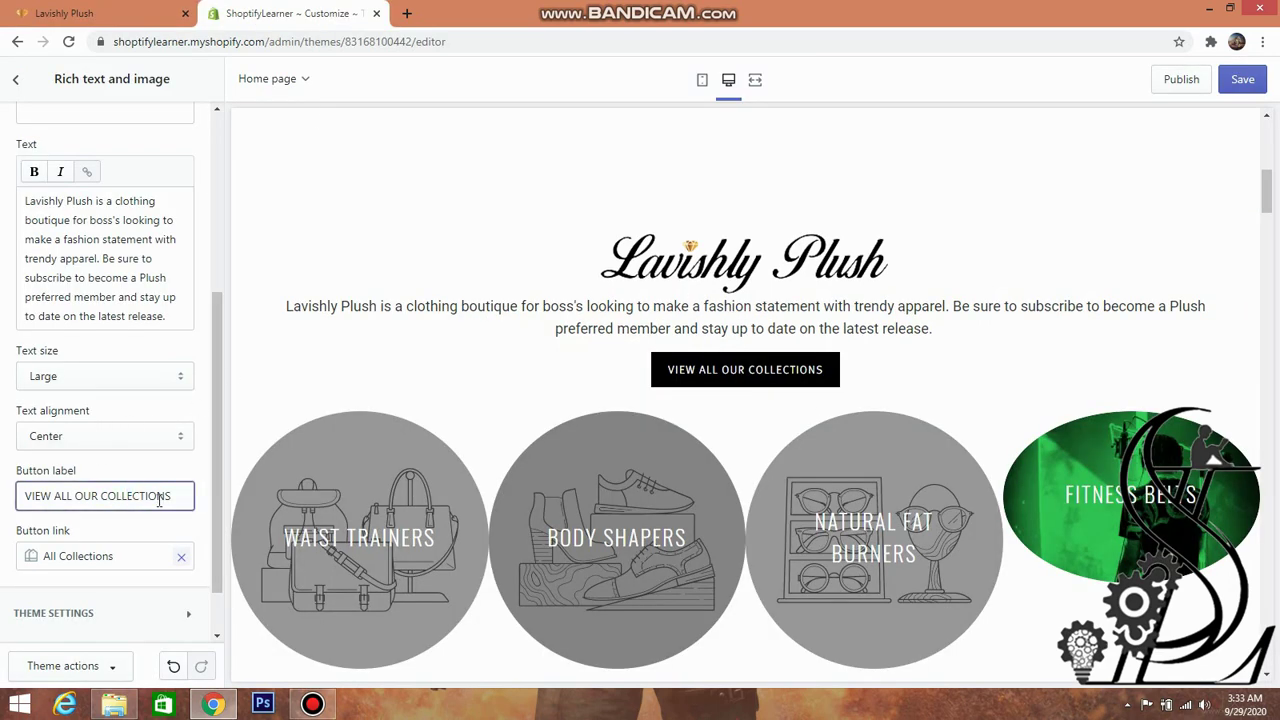
pyautogui.tripleClick(158, 498)
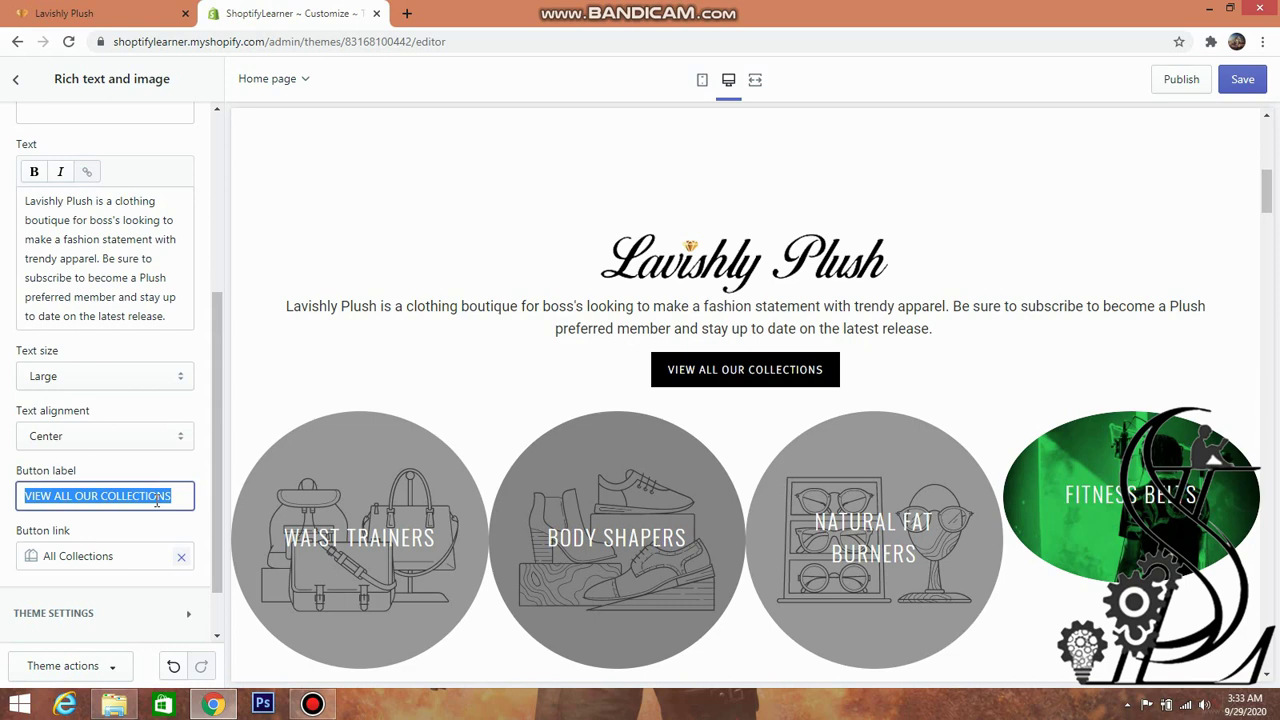
pyautogui.hotkey('ctrl', 'v')
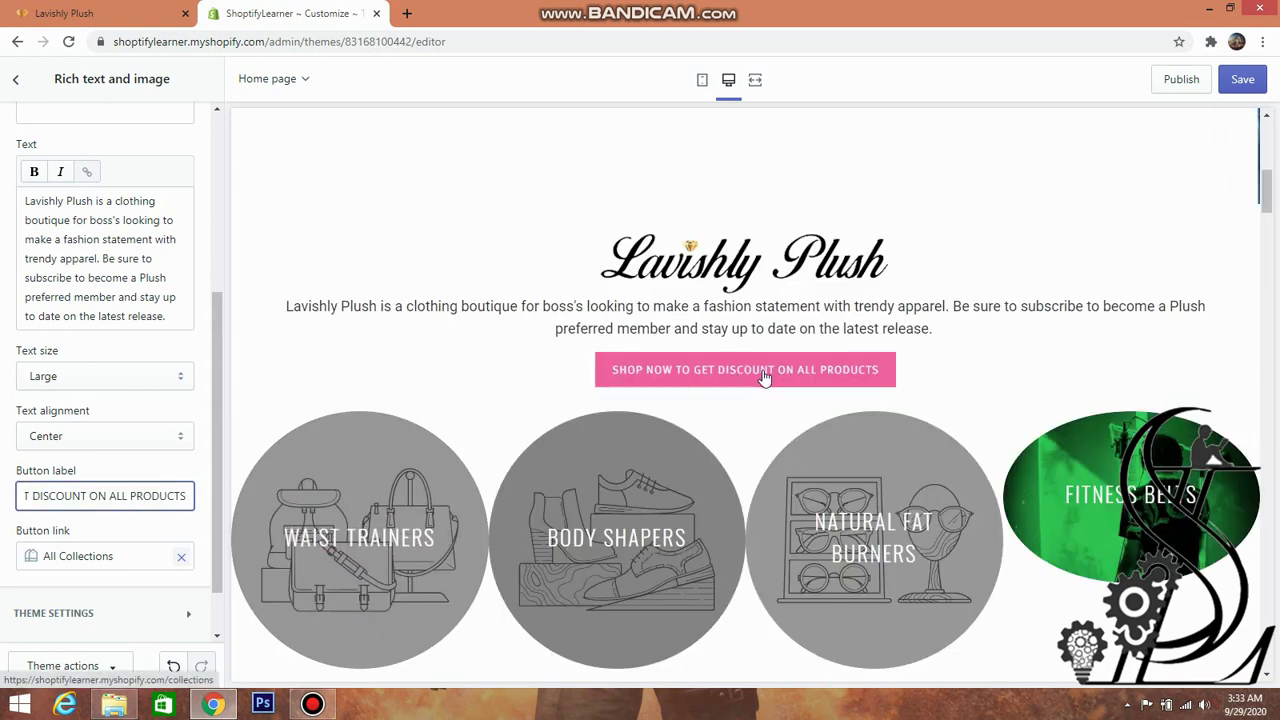
# - Look over the finished logo, text and button section in the preview and return to the home page sections list
pyautogui.scroll(4, 711, 365)
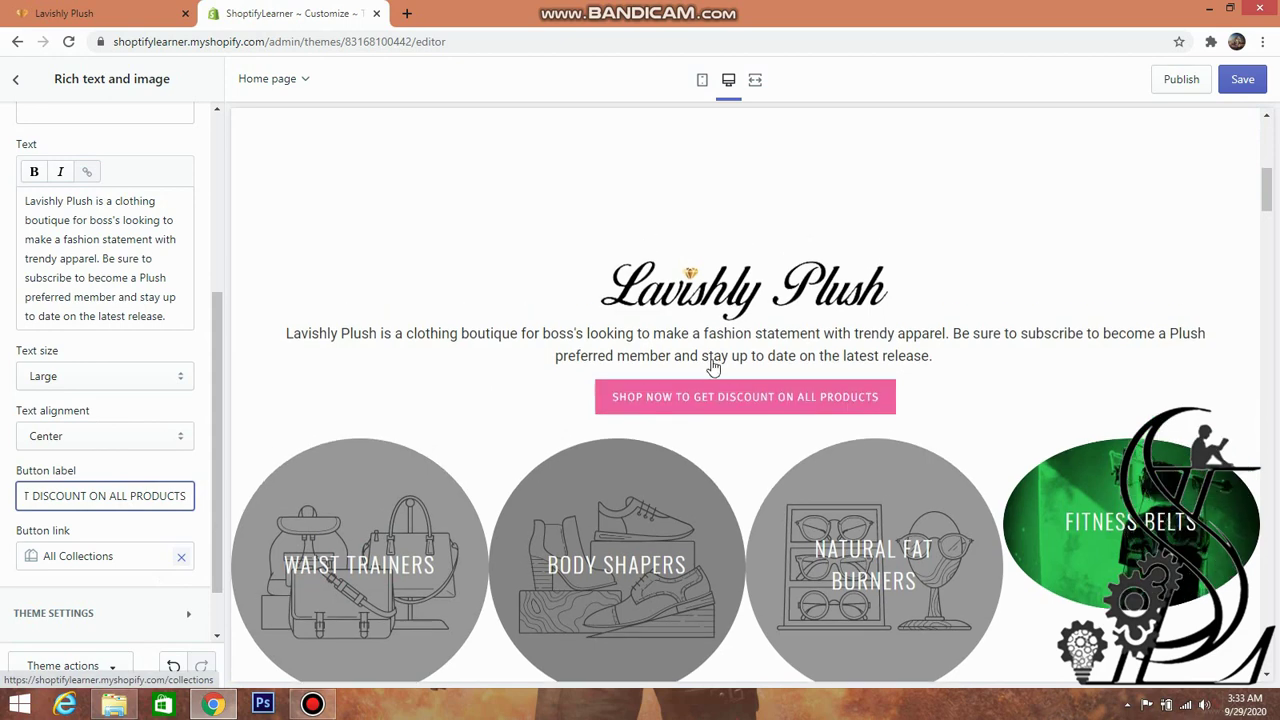
pyautogui.scroll(-4, 711, 362)
pyautogui.scroll(5, 711, 360)
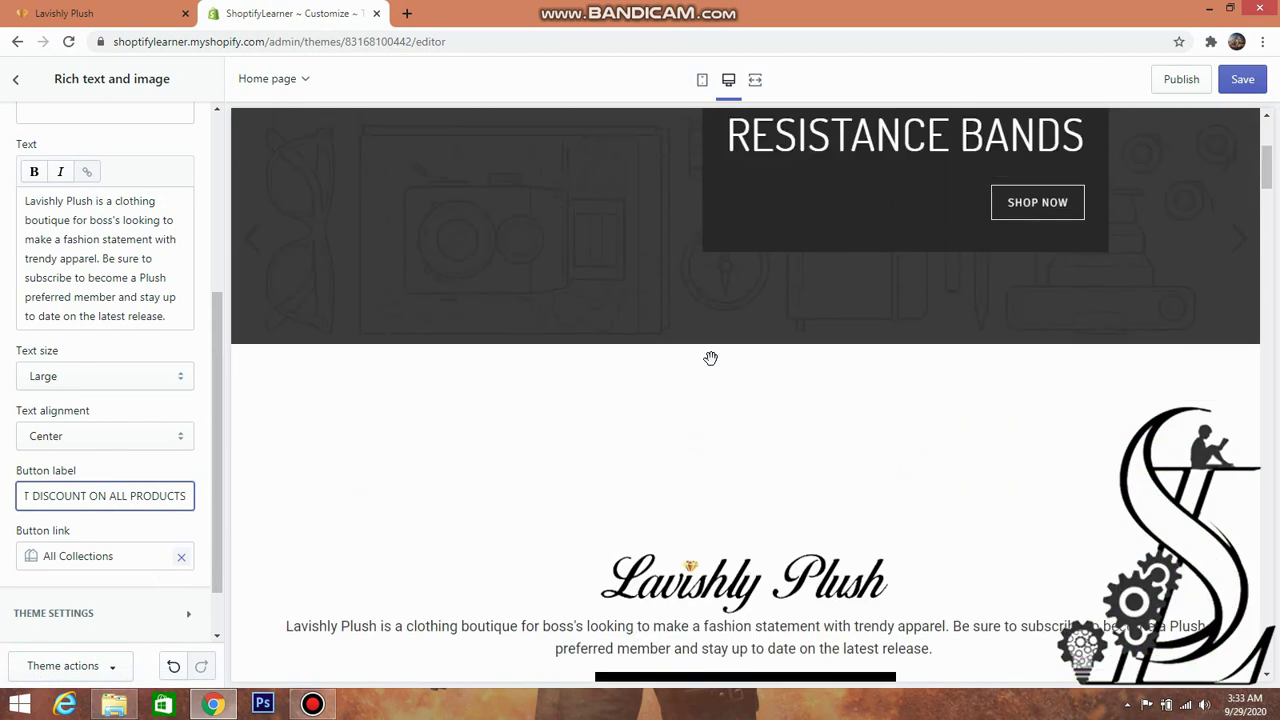
pyautogui.click(17, 83)
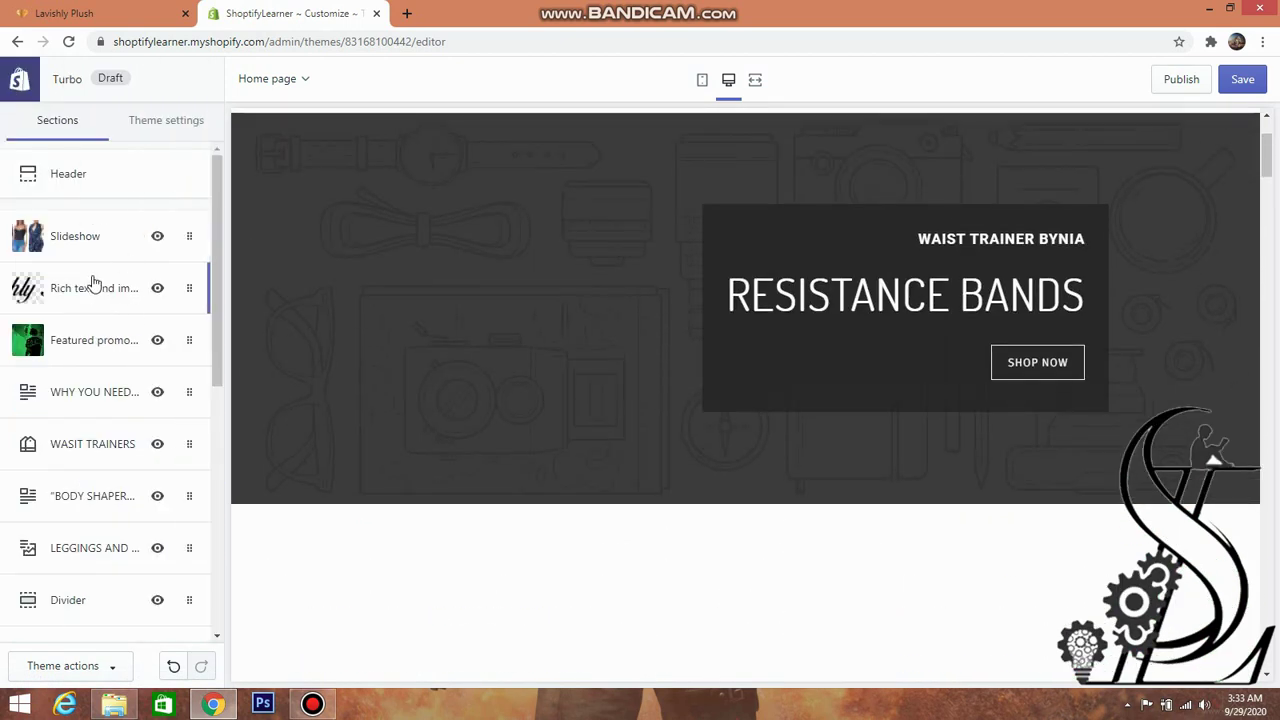
# - Remove the NATURAL FAT BURNERS slide from the home page Slideshow section
pyautogui.click(91, 251)
pyautogui.scroll(-2, 105, 422)
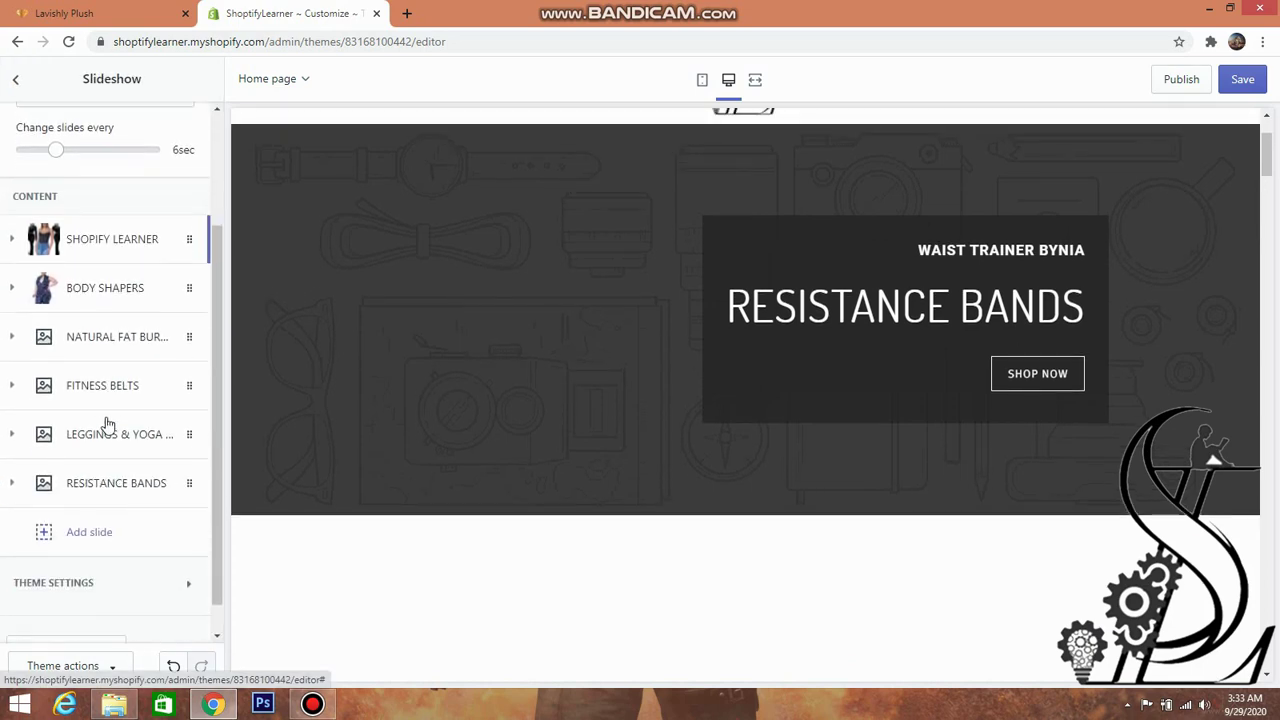
pyautogui.click(105, 338)
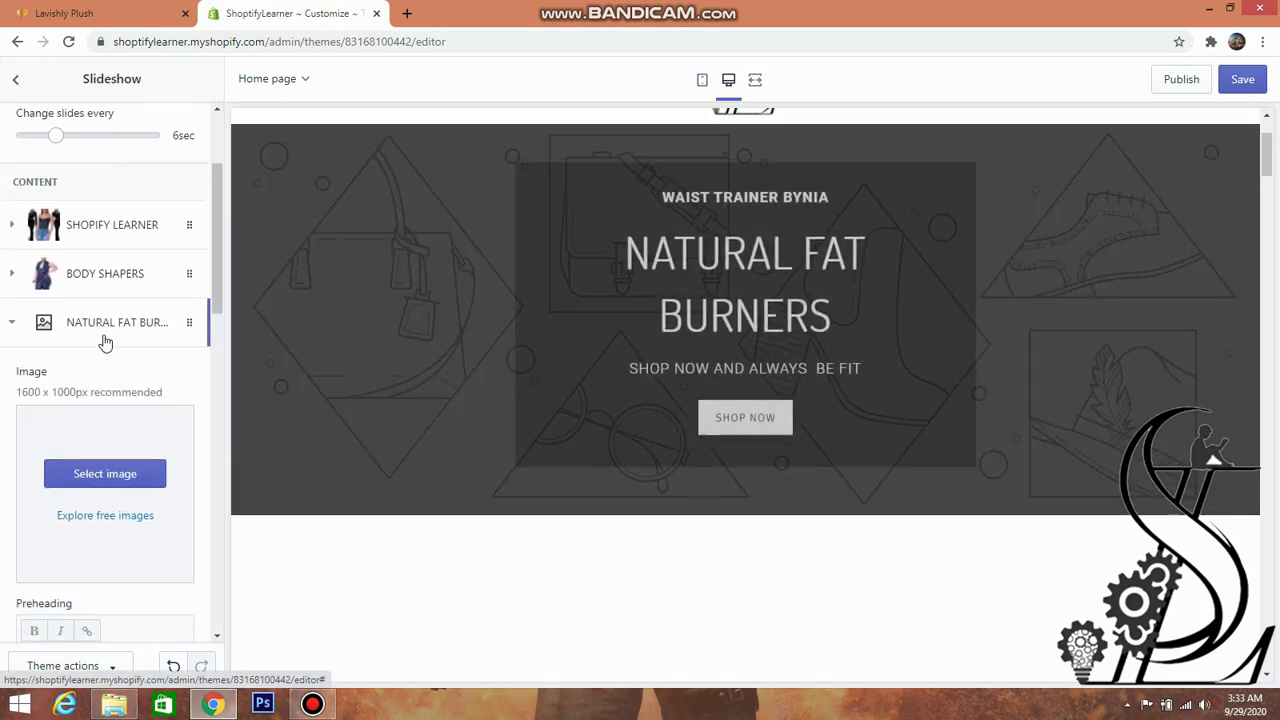
pyautogui.scroll(-3, 86, 340)
pyautogui.scroll(-6, 85, 335)
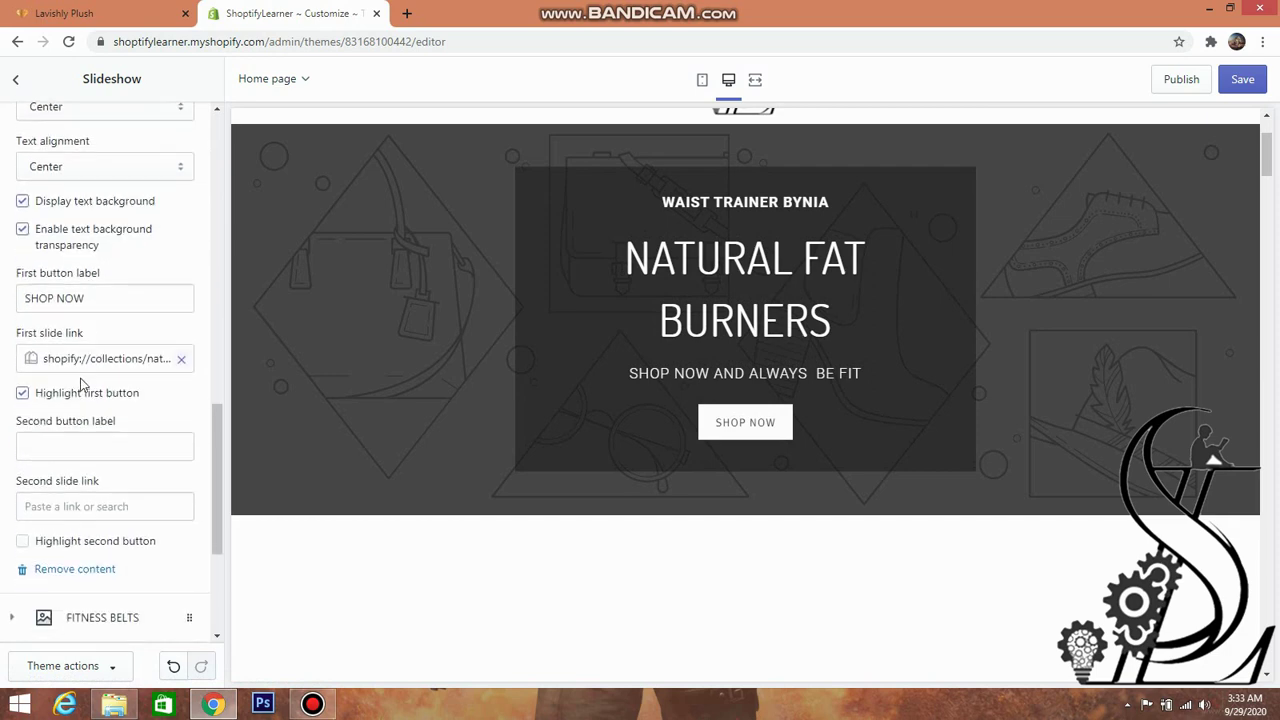
pyautogui.click(76, 569)
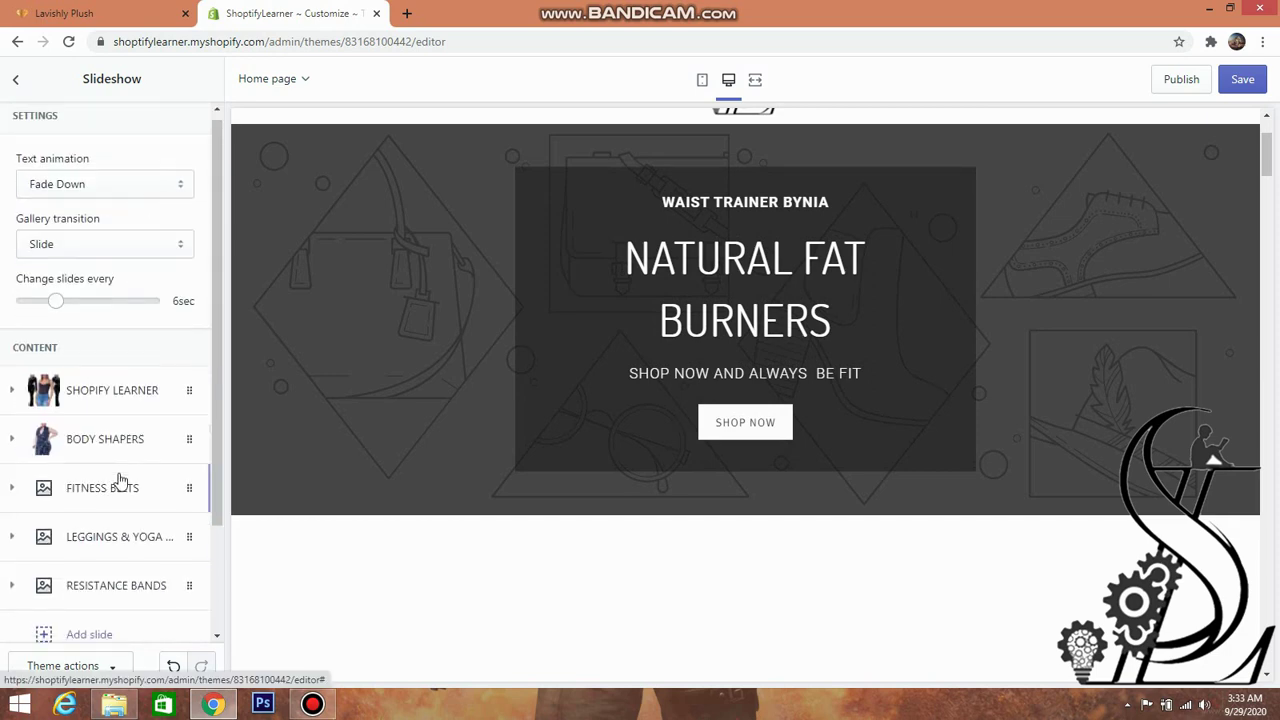
# - Remove the FITNESS BELTS slide from the Slideshow section
pyautogui.scroll(-2, 110, 440)
pyautogui.click(90, 358)
pyautogui.scroll(-7, 94, 386)
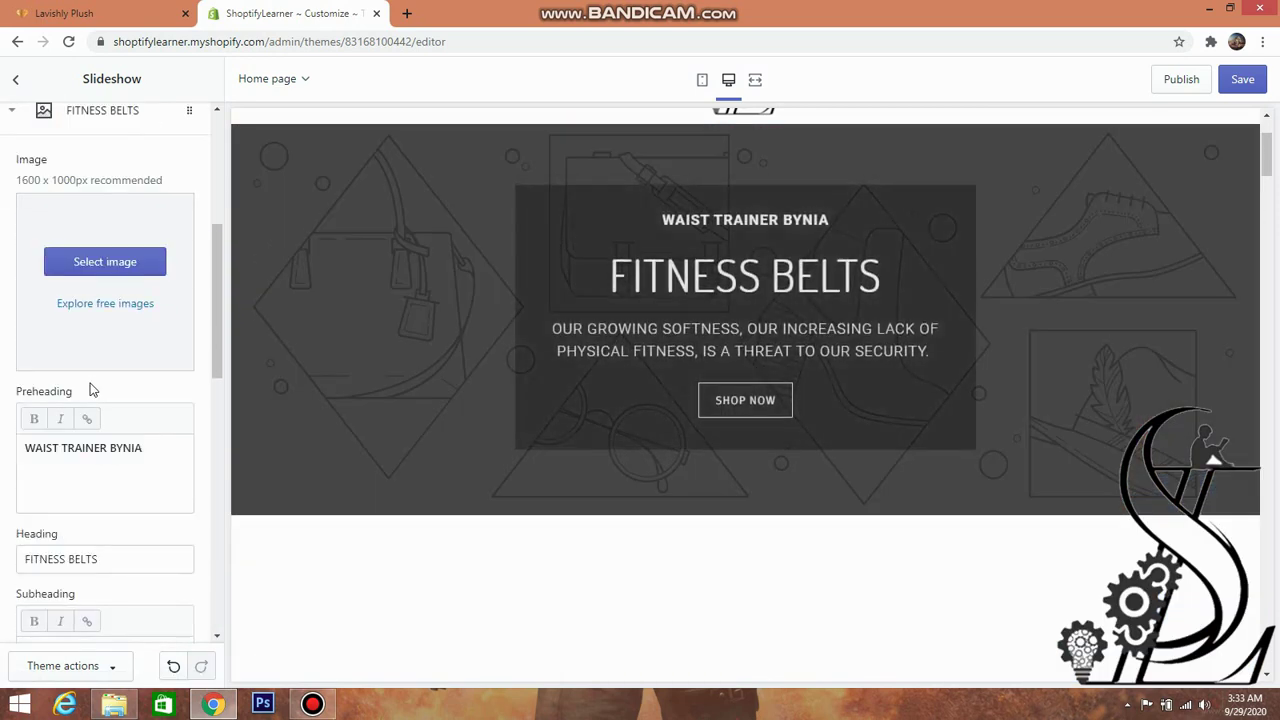
pyautogui.scroll(-3, 95, 570)
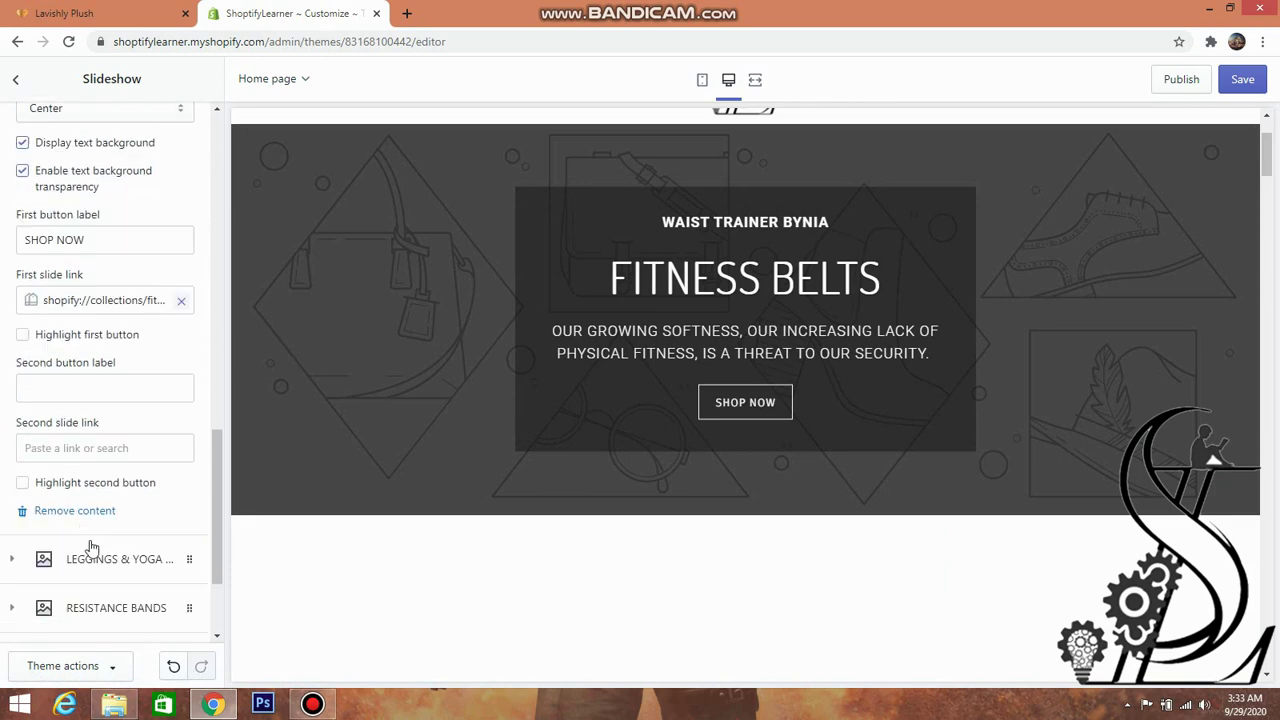
pyautogui.click(92, 510)
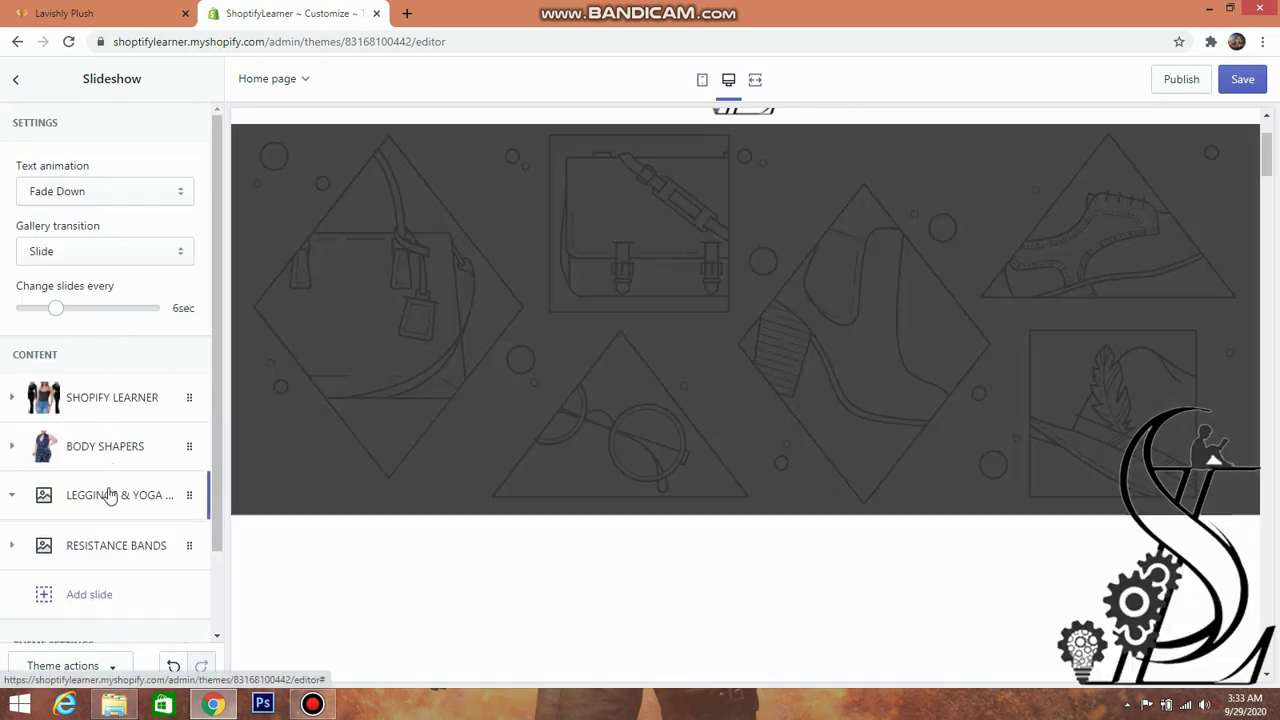
# - Remove the LEGGINGS & YOGA PANTS slide from the Slideshow section
pyautogui.click(108, 492)
pyautogui.scroll(-5, 106, 475)
pyautogui.scroll(-6, 100, 490)
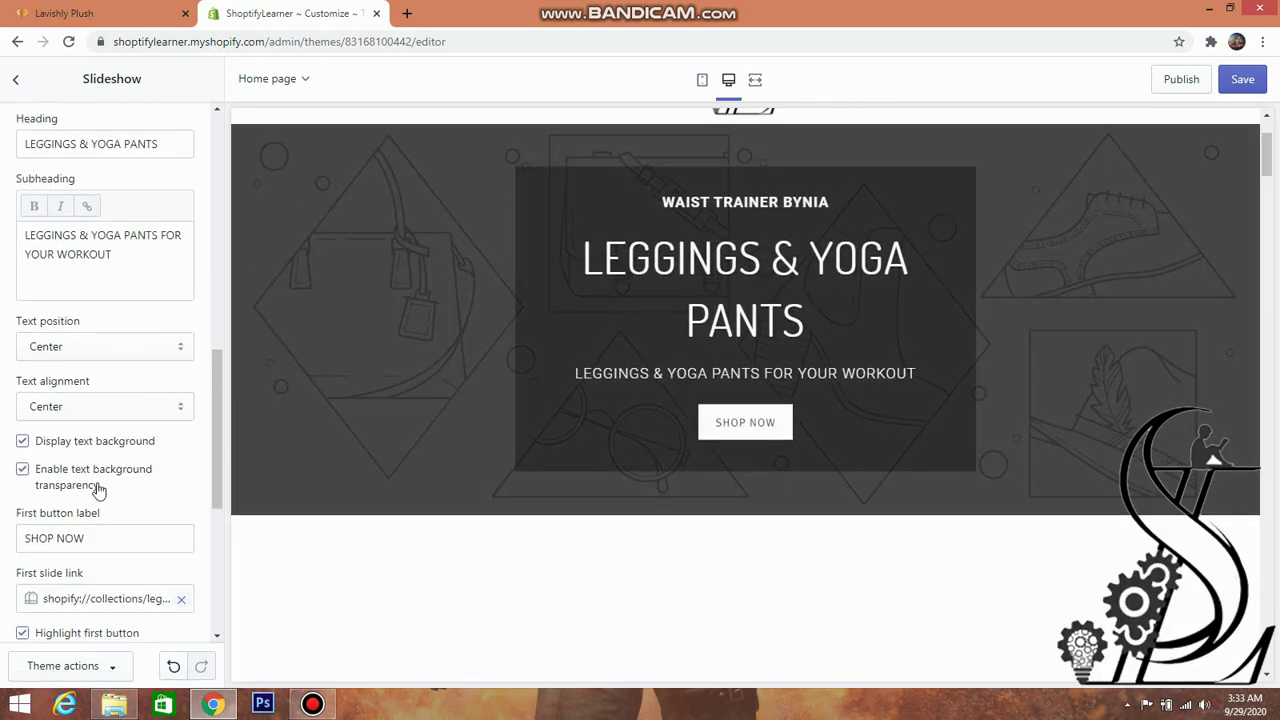
pyautogui.click(86, 570)
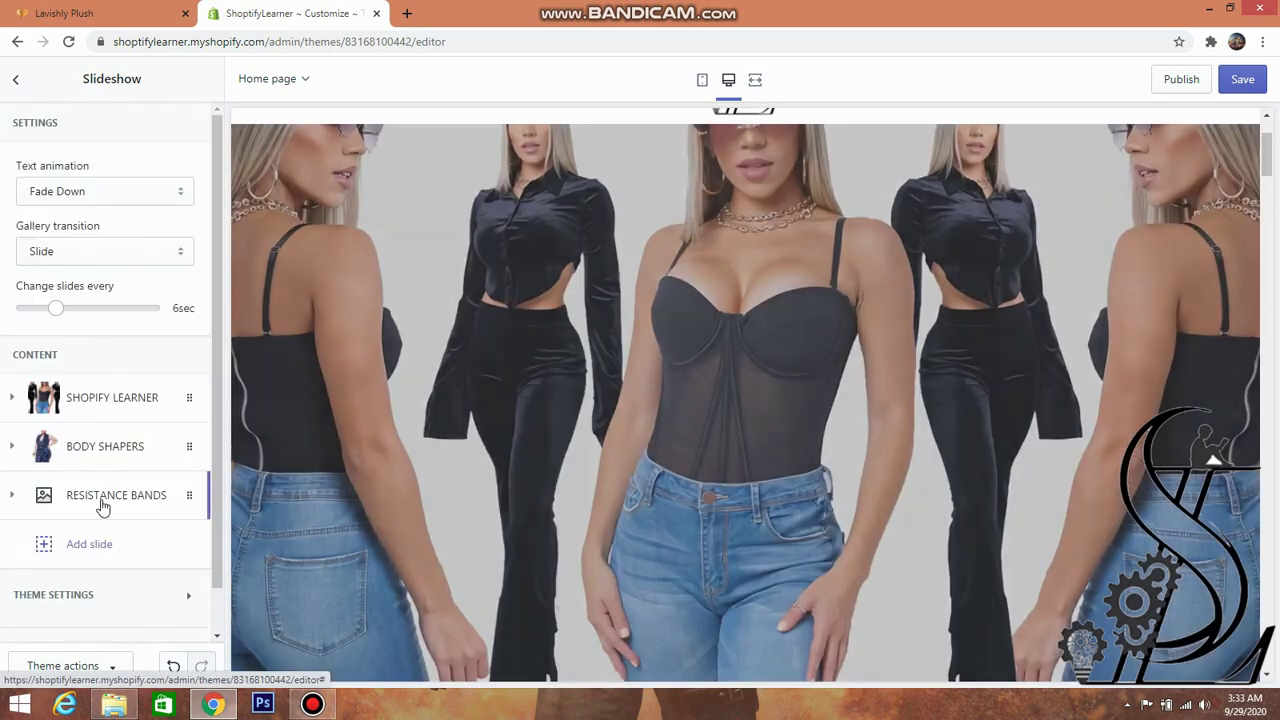
# - Remove the RESISTANCE BANDS slide from the Slideshow section
pyautogui.click(104, 495)
pyautogui.scroll(-5, 102, 505)
pyautogui.scroll(-7, 101, 503)
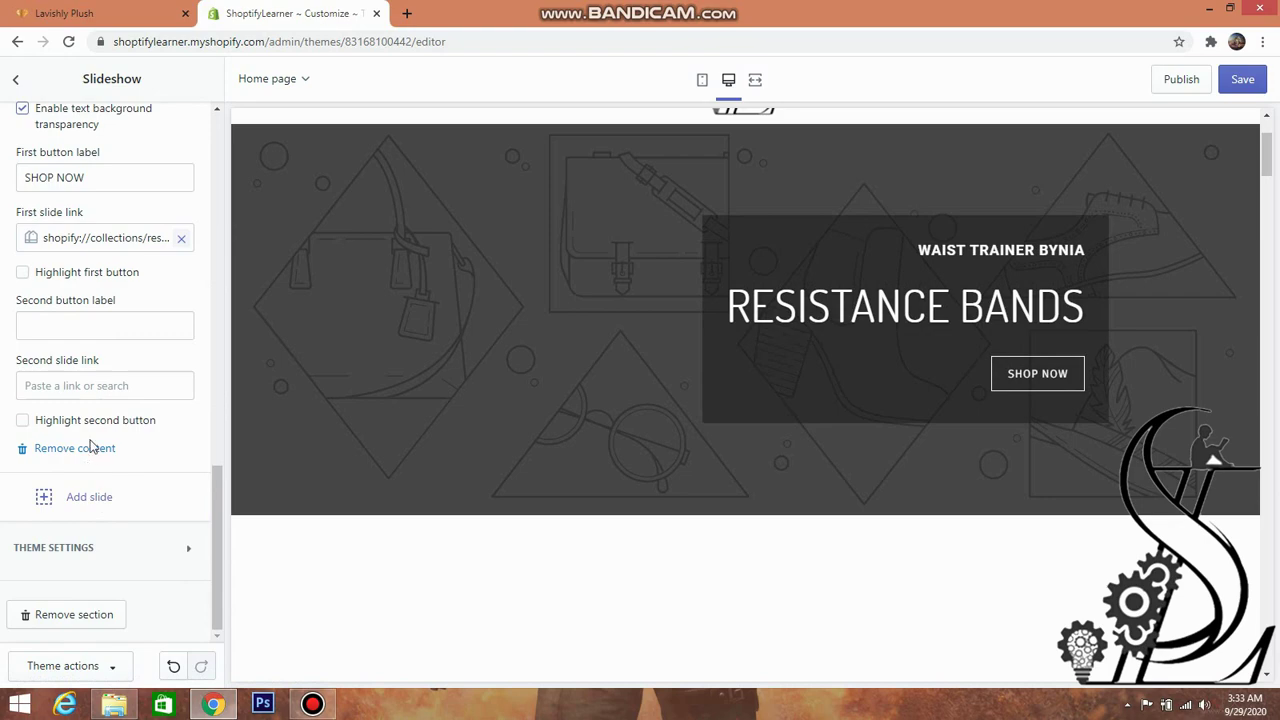
pyautogui.click(88, 449)
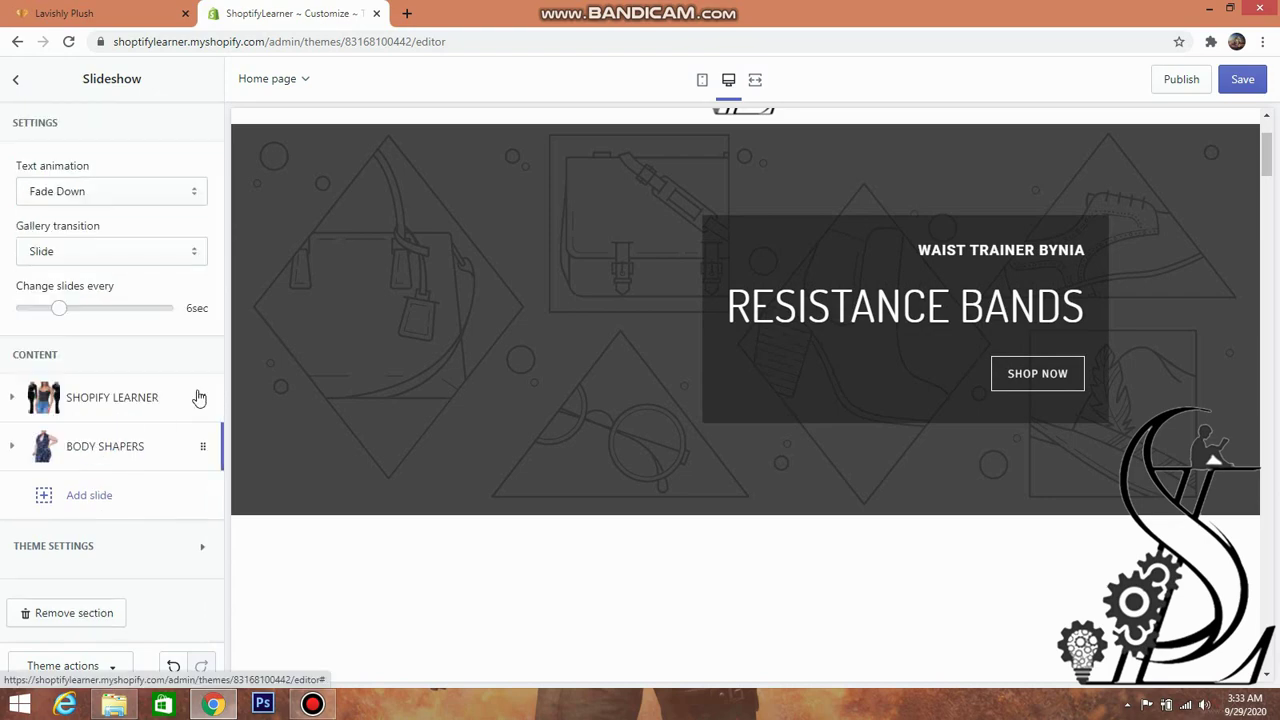
# - Check the header, slideshow and logo text section in the preview and return to the home page sections list
pyautogui.scroll(-5, 655, 304)
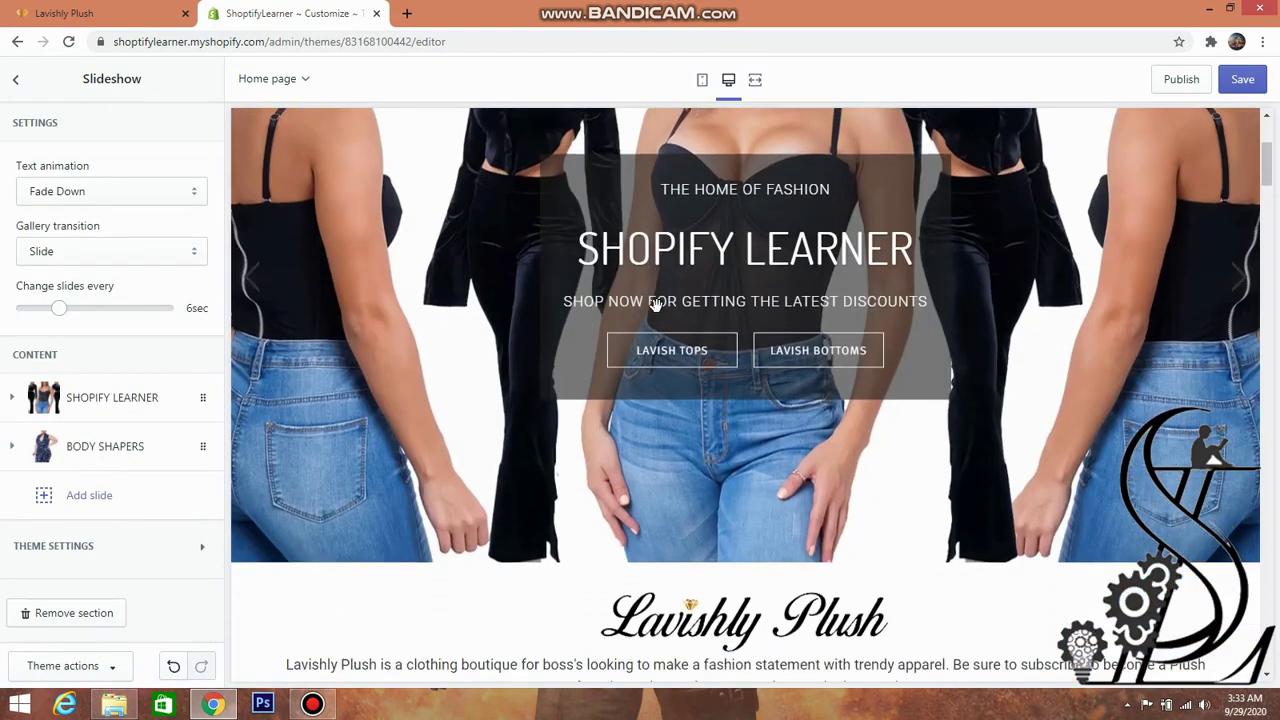
pyautogui.scroll(8, 655, 304)
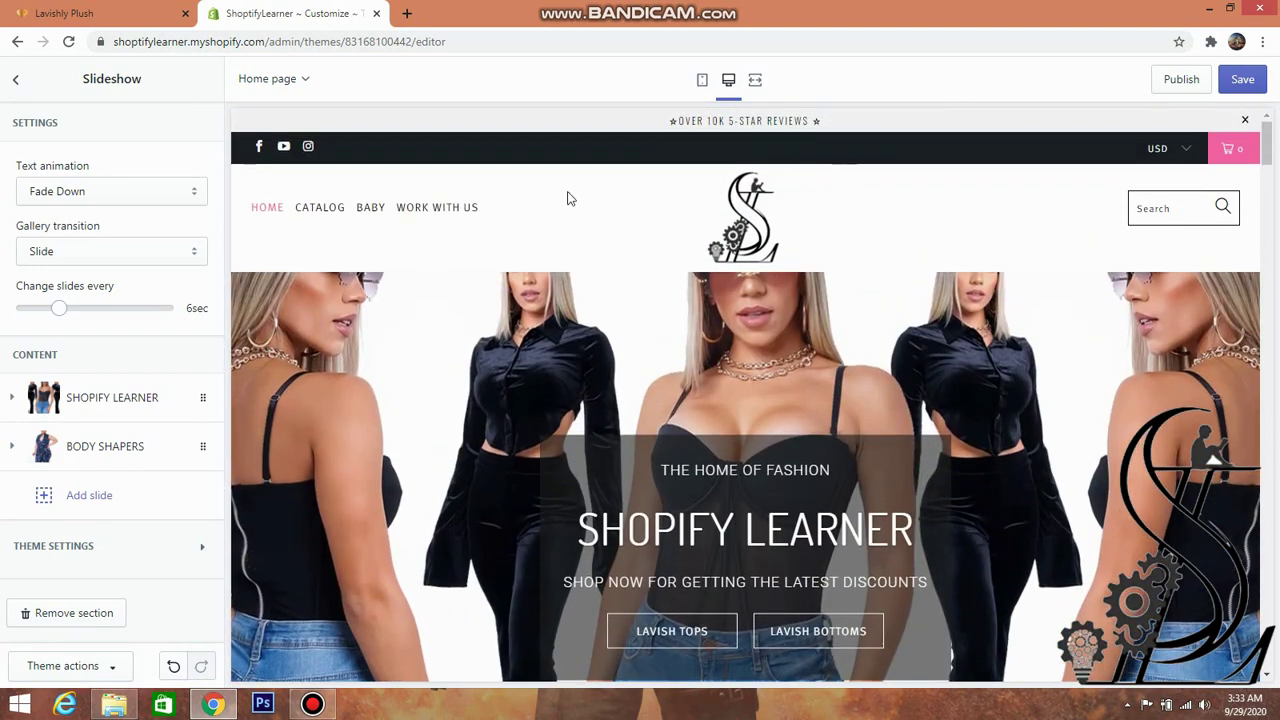
pyautogui.scroll(-3, 600, 300)
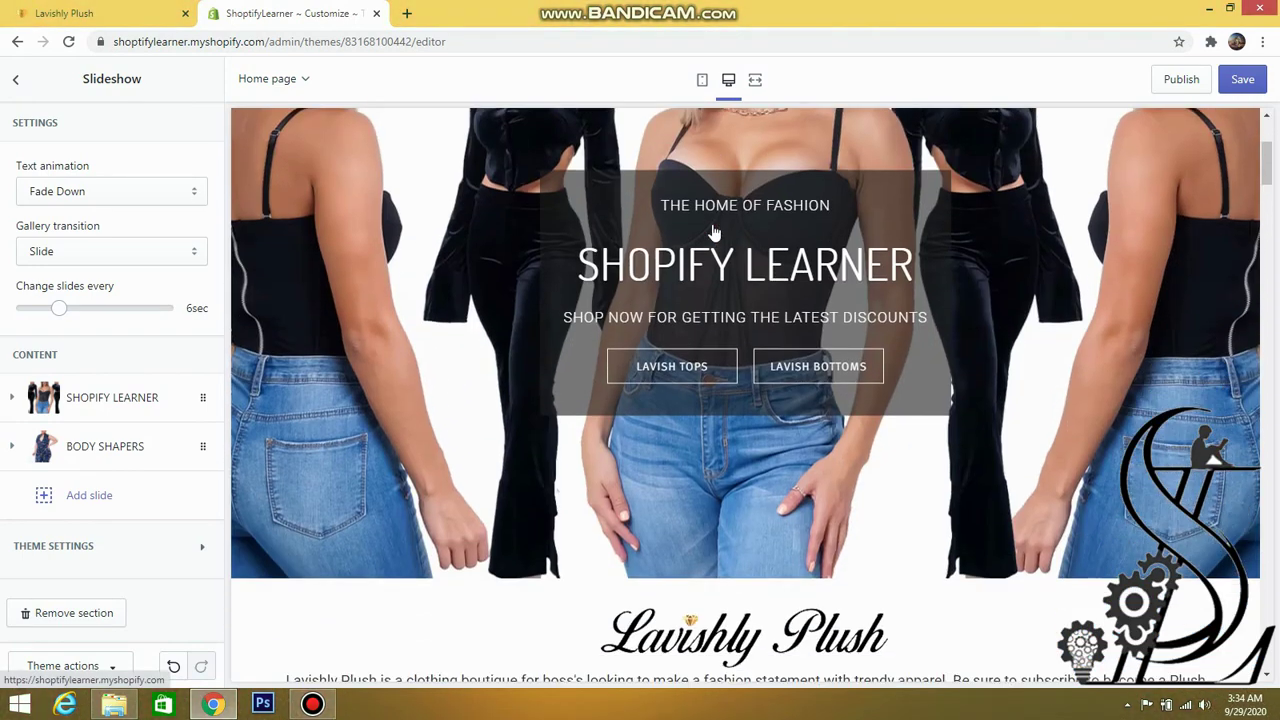
pyautogui.scroll(-3, 675, 260)
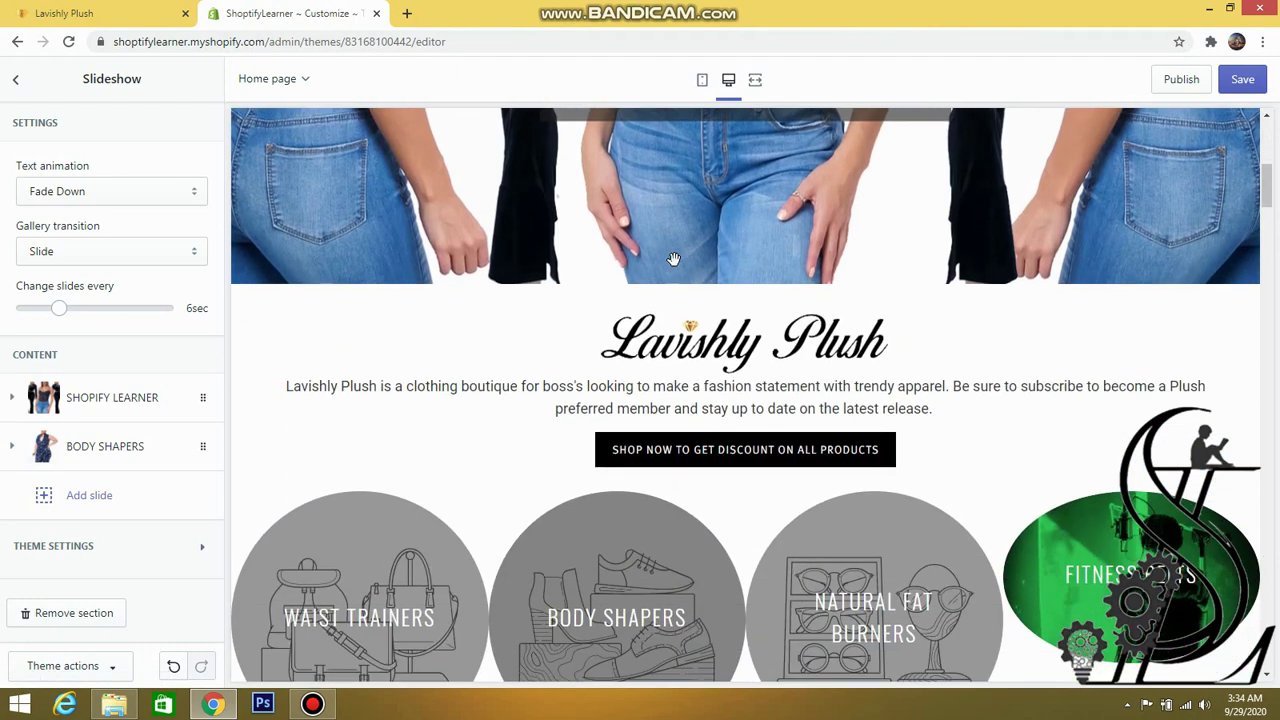
pyautogui.click(10, 81)
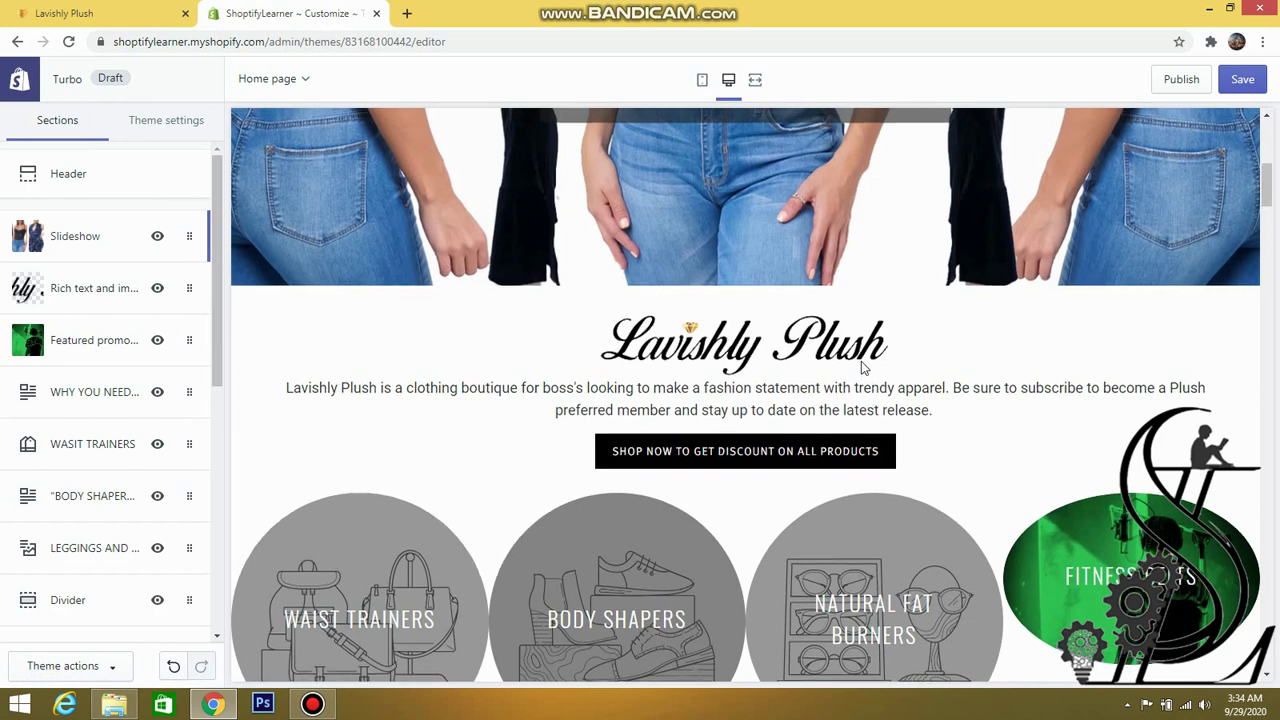
# - Examine the section below the discount button on the Lavishly Plush site and return to the theme editor
pyautogui.scroll(3, 861, 366)
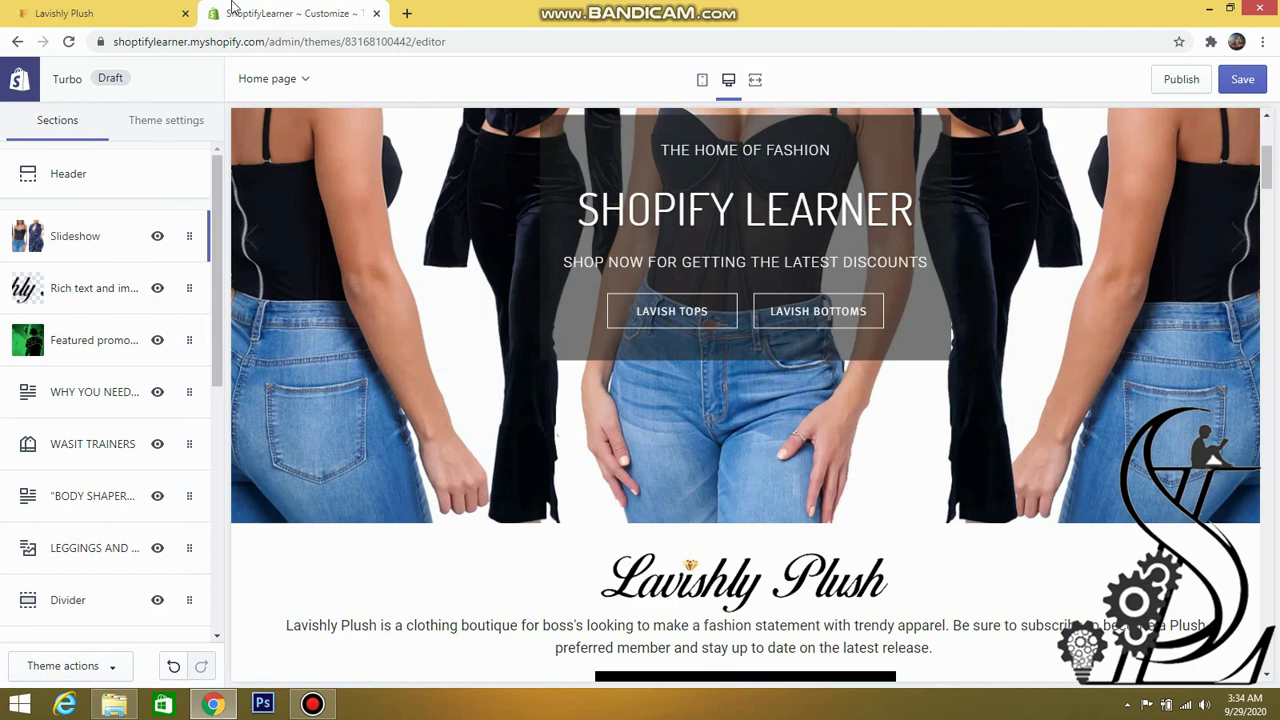
pyautogui.click(120, 13)
pyautogui.scroll(-2, 481, 342)
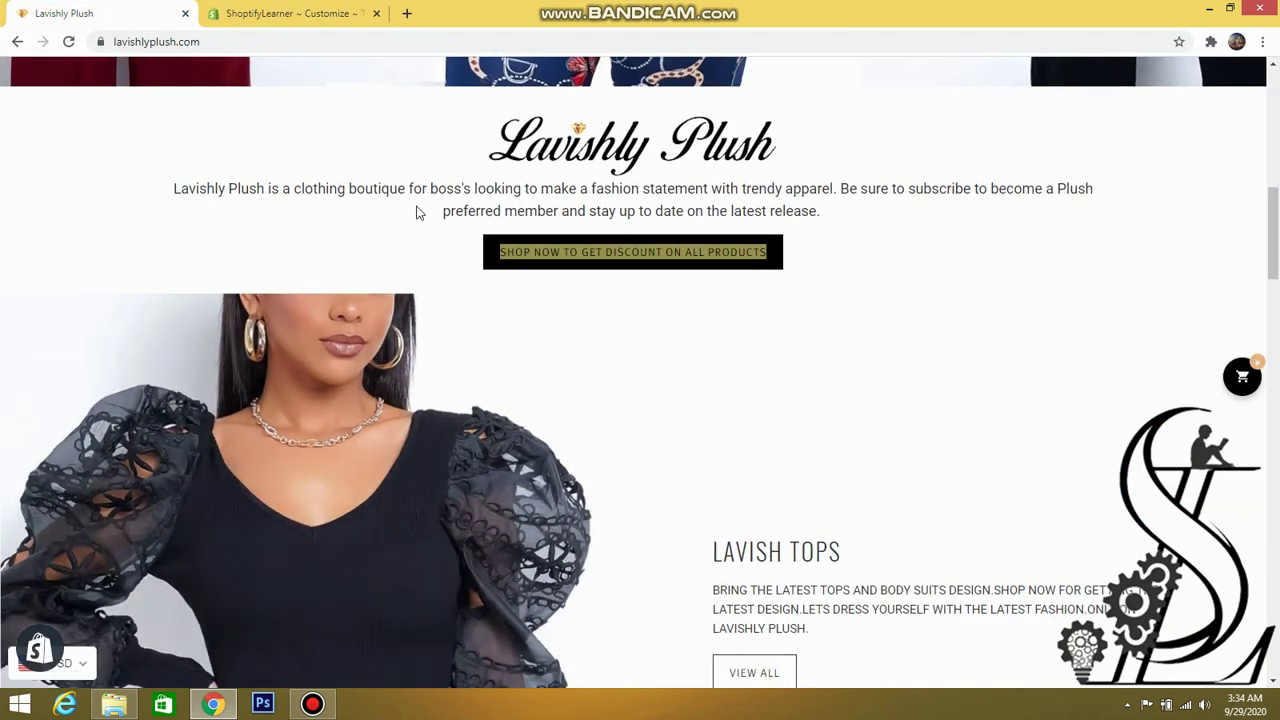
pyautogui.scroll(-1, 214, 206)
pyautogui.scroll(-2, 307, 272)
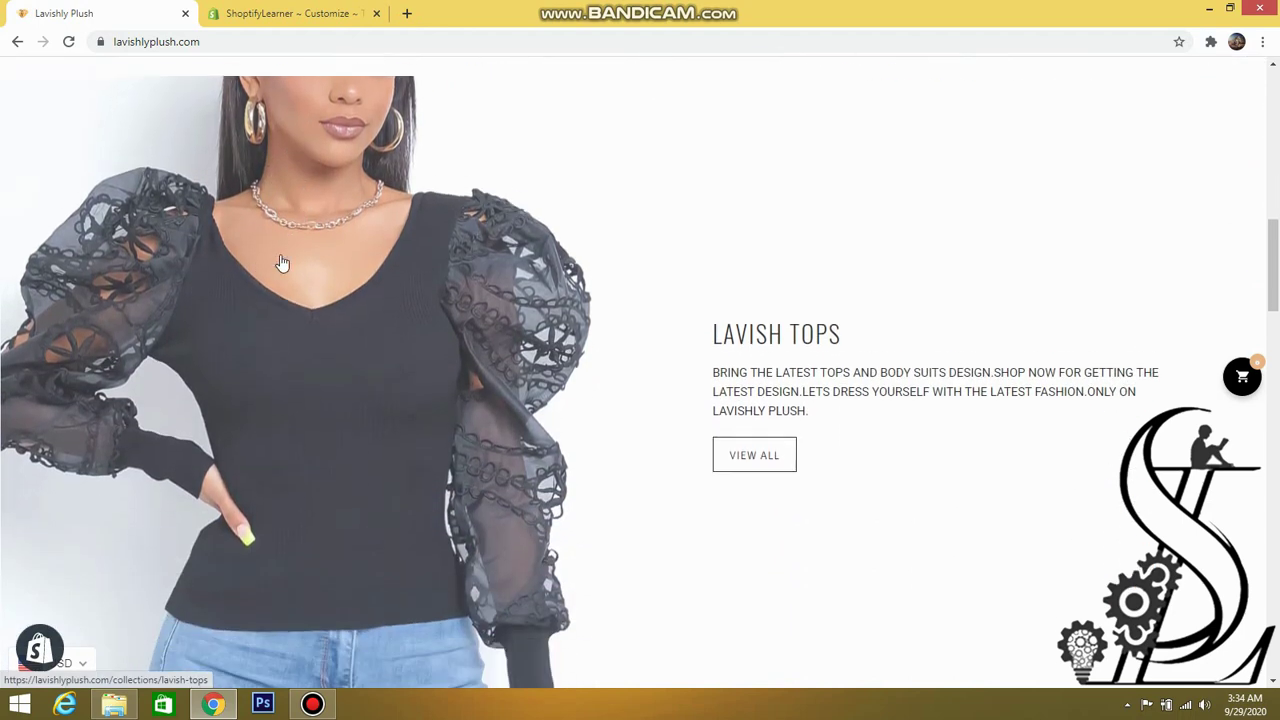
pyautogui.click(265, 15)
# - Hide the home page sections from the upper Featured promotions through WHY YOU NEED, WASIT TRAINERS, BODY SHAPERS and LEGGINGS AND to the first Divider
pyautogui.scroll(-3, 160, 440)
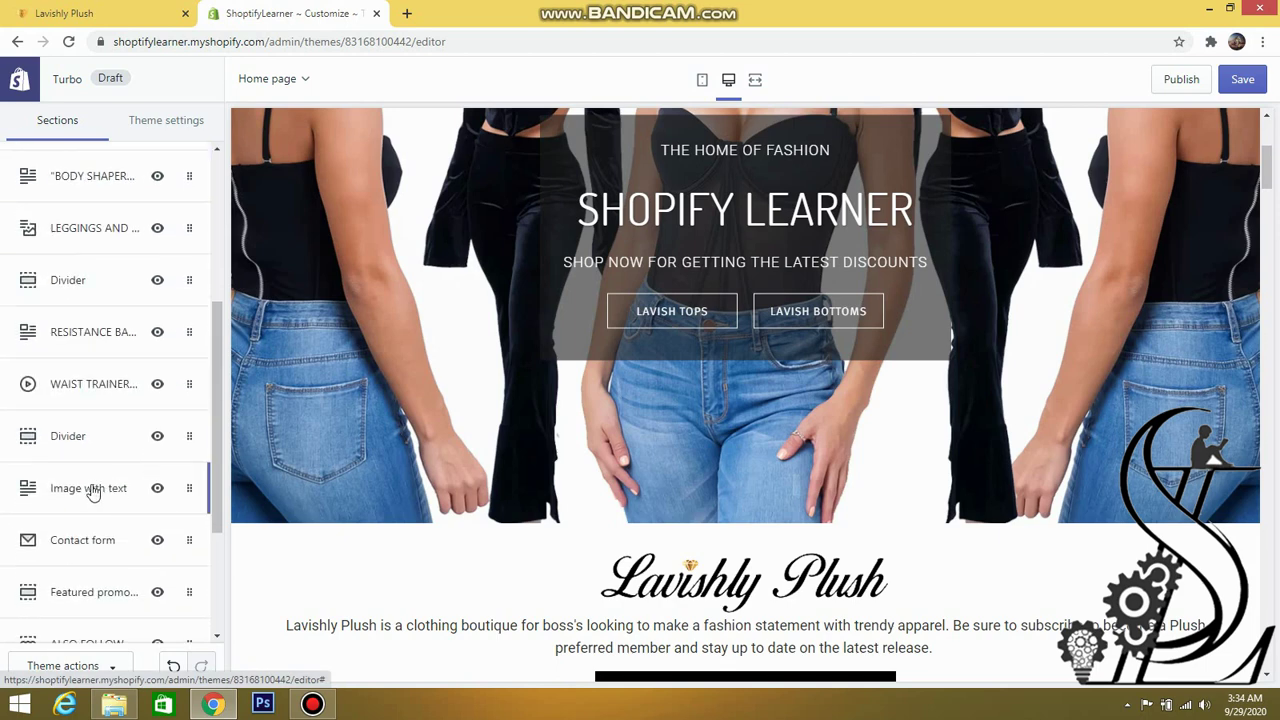
pyautogui.scroll(-2, 92, 492)
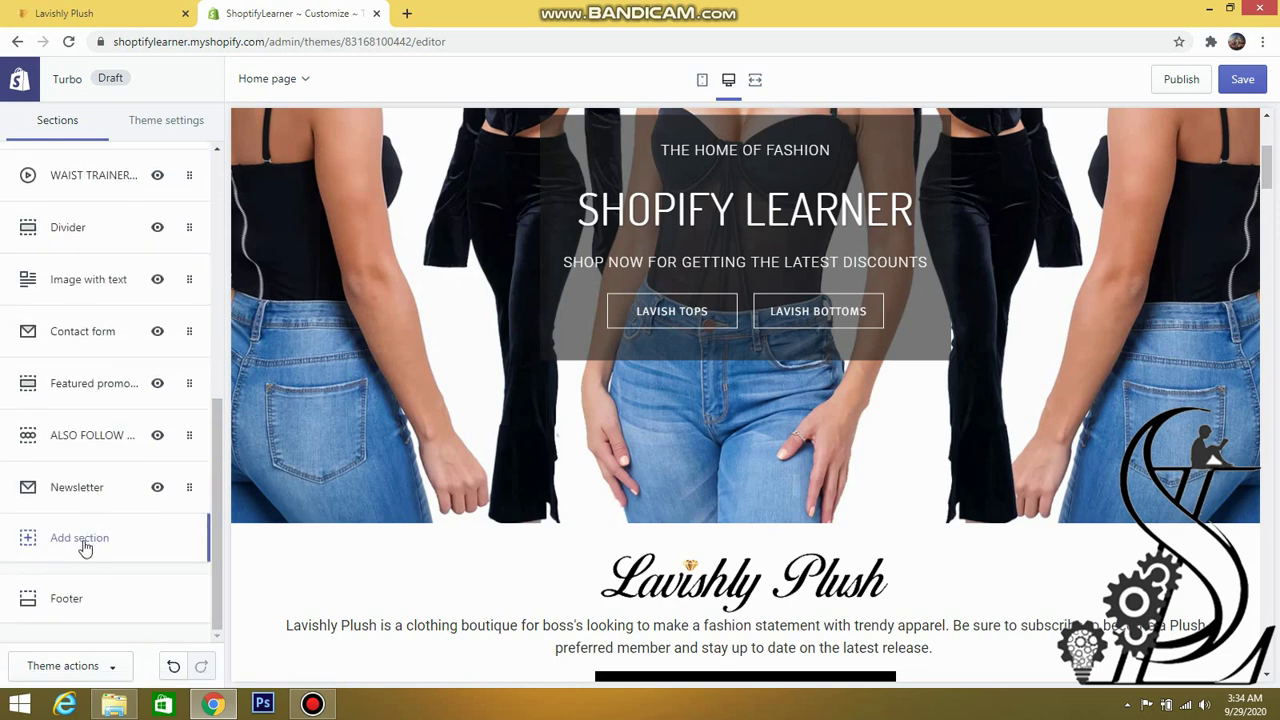
pyautogui.scroll(6, 83, 519)
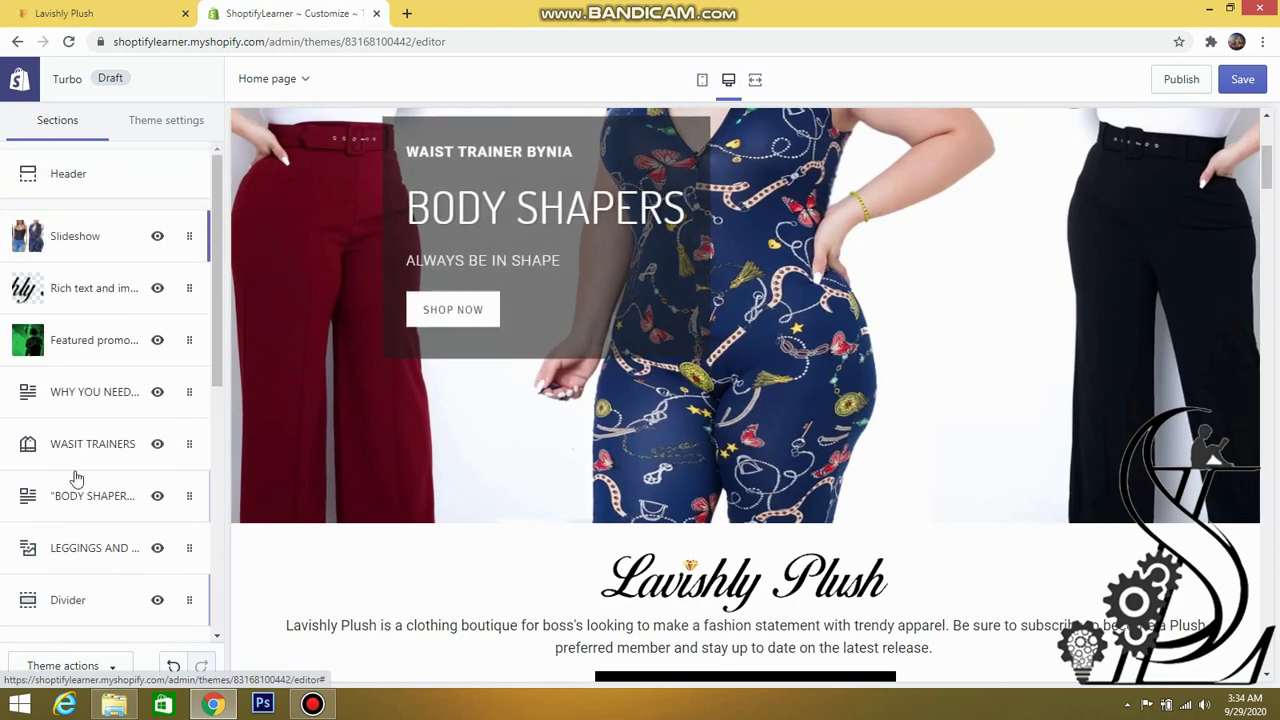
pyautogui.click(158, 340)
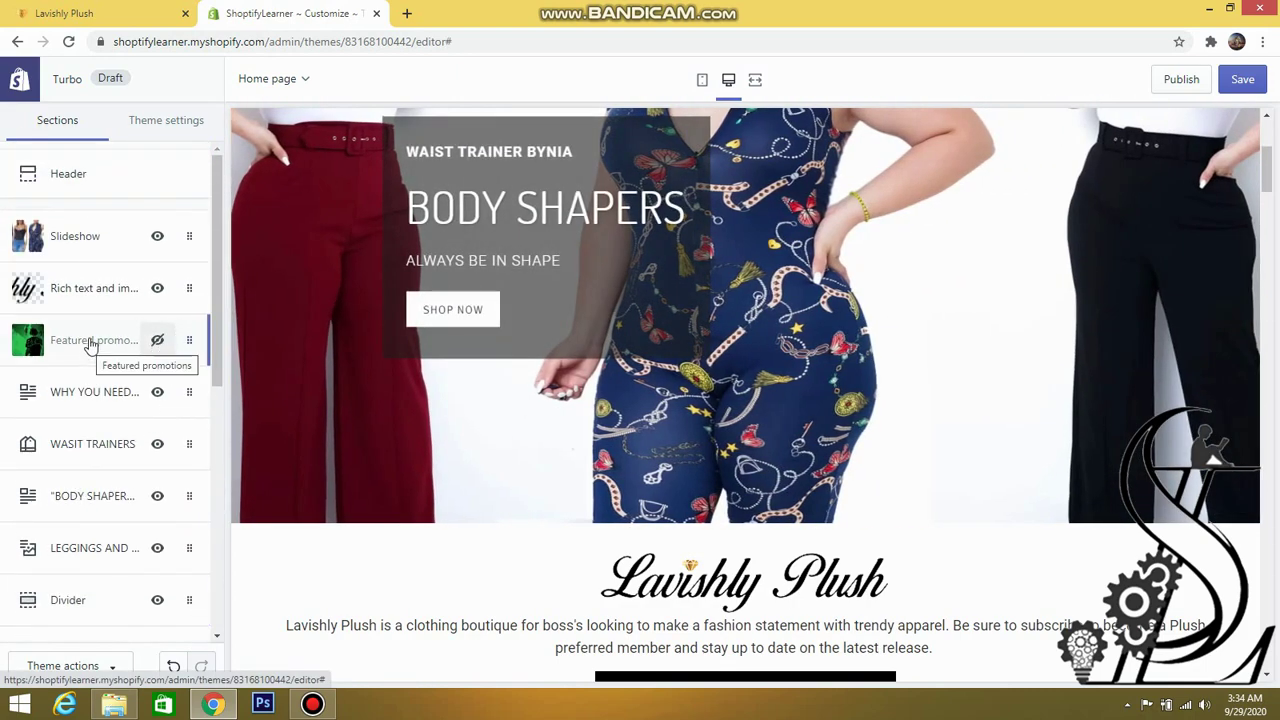
pyautogui.click(157, 392)
pyautogui.click(157, 444)
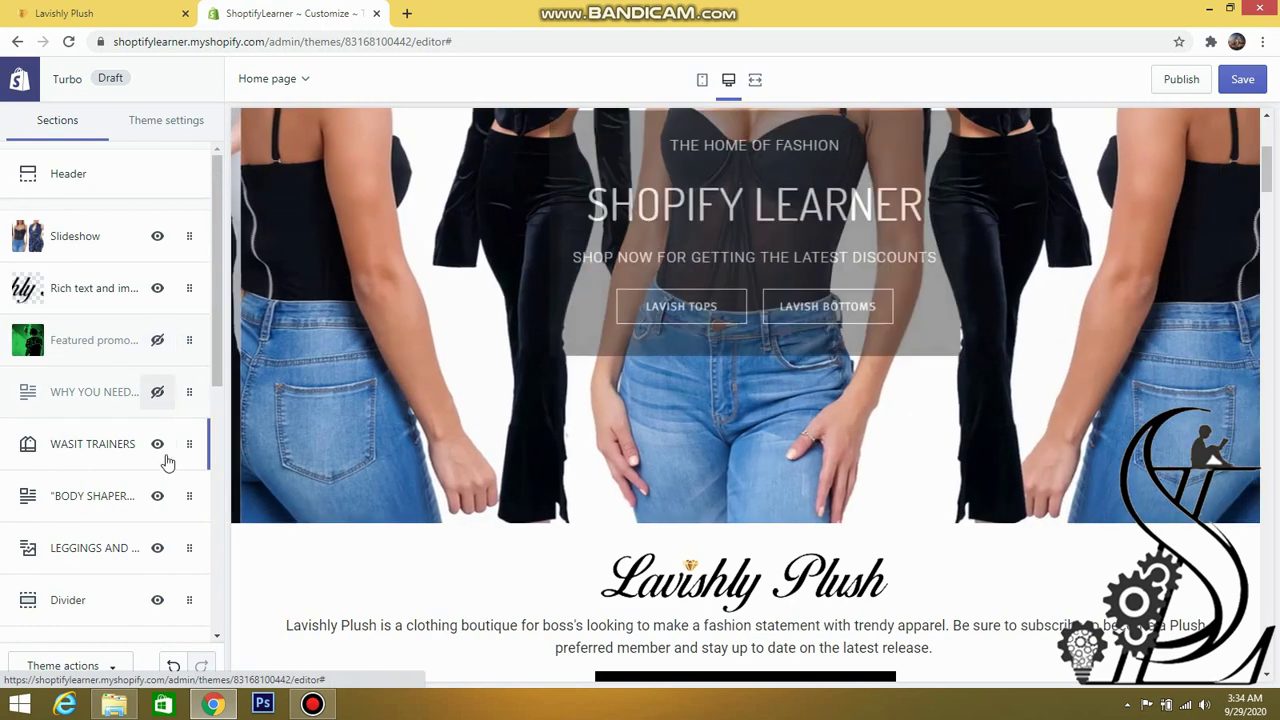
pyautogui.click(157, 496)
pyautogui.click(157, 548)
pyautogui.click(157, 600)
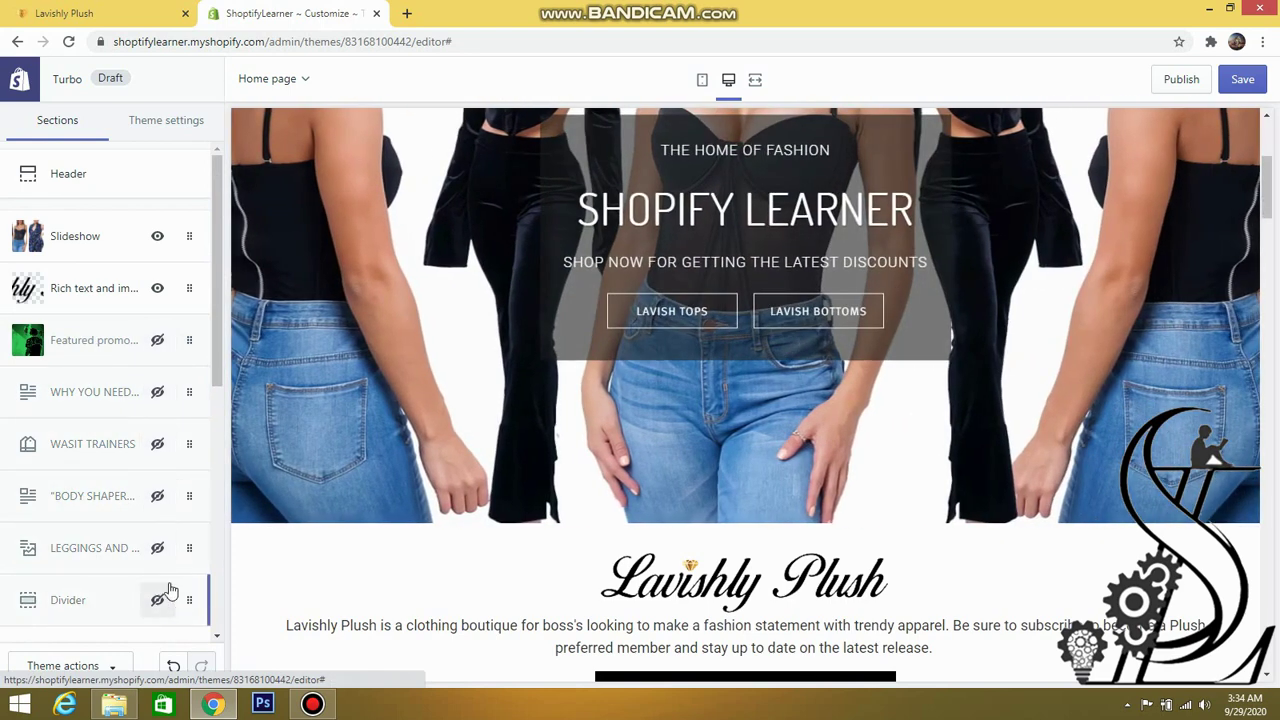
# - Hide the remaining home page sections from RESISTANCE BANDS through WAIST TRAINER, Divider, Image with text, Contact form, Featured promotions and ALSO FOLLOW to Newsletter
pyautogui.scroll(-2, 171, 586)
pyautogui.click(157, 544)
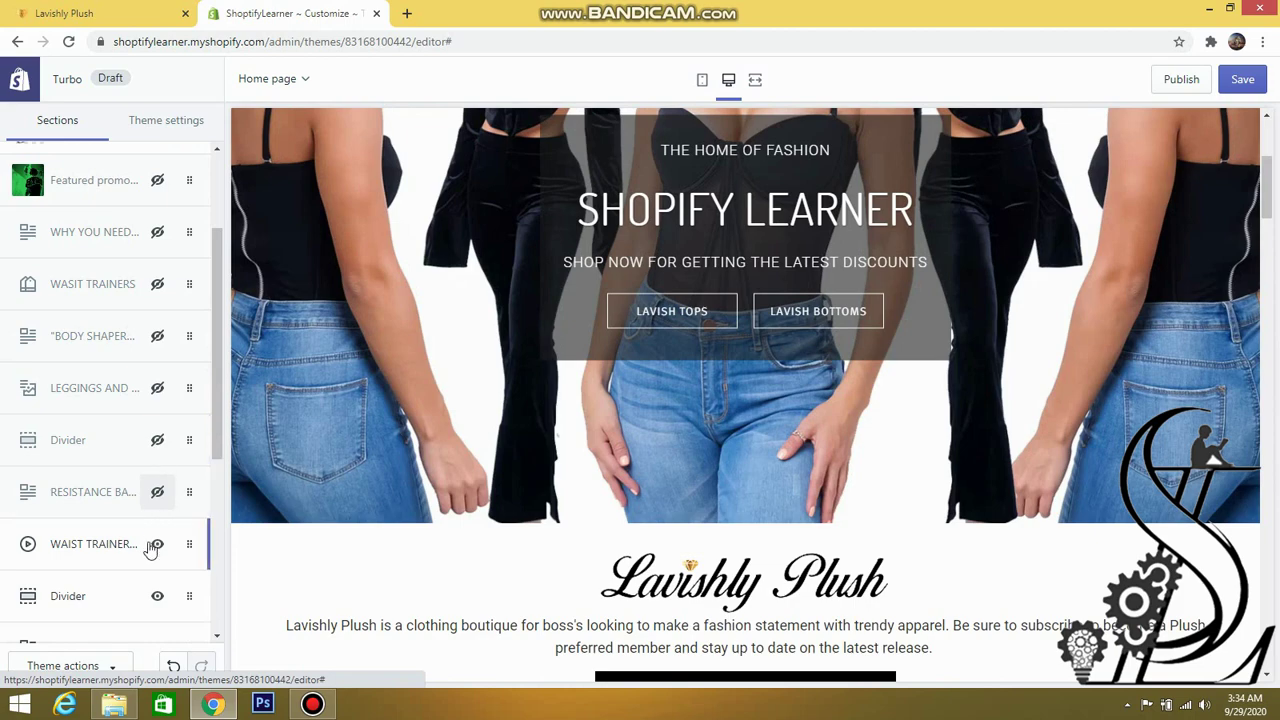
pyautogui.click(157, 596)
pyautogui.scroll(-1, 163, 594)
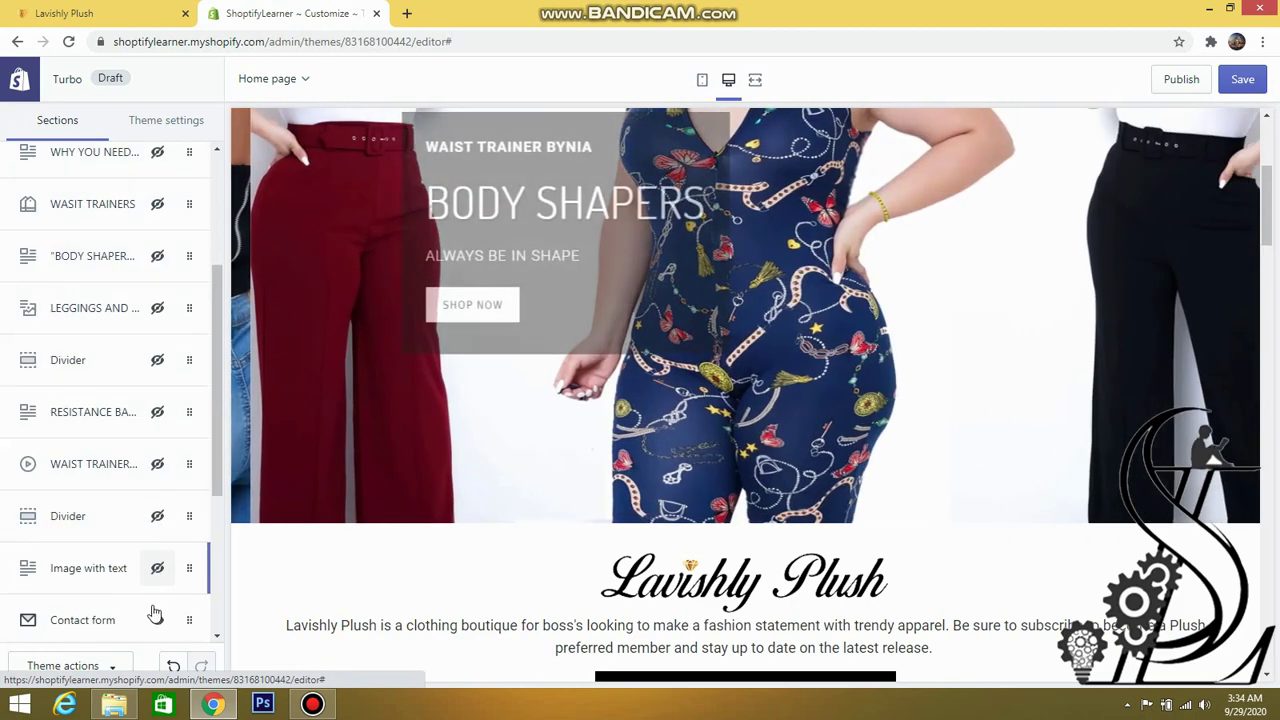
pyautogui.scroll(-2, 160, 590)
pyautogui.click(157, 514)
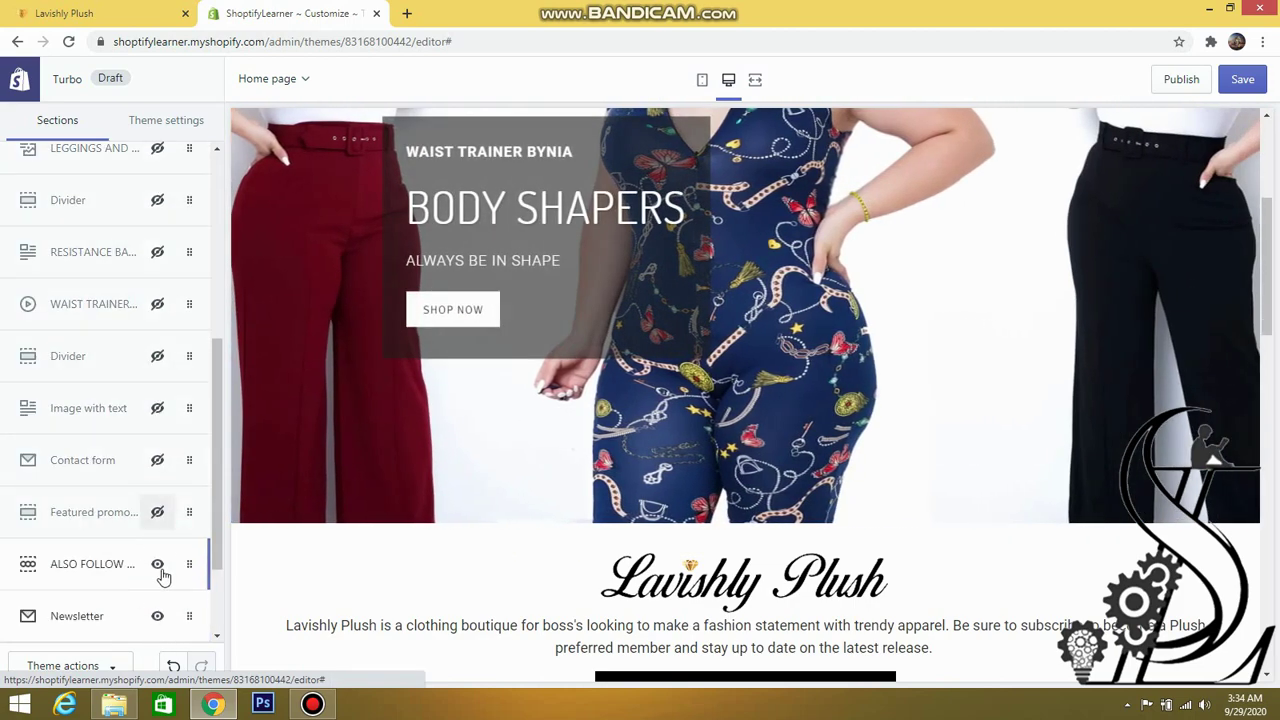
pyautogui.click(157, 565)
pyautogui.click(157, 616)
pyautogui.scroll(-2, 155, 600)
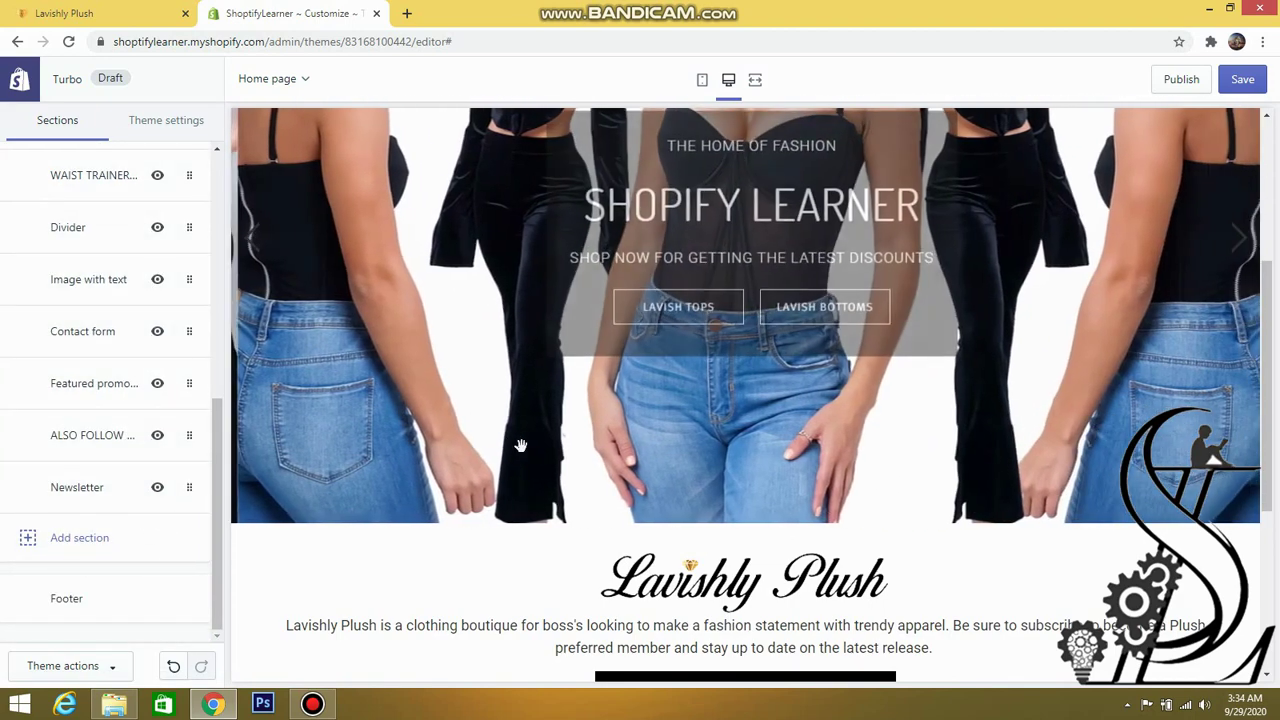
# - Add an Image with text section to the home page and look over its two placeholder blocks in the preview
pyautogui.scroll(-3, 520, 450)
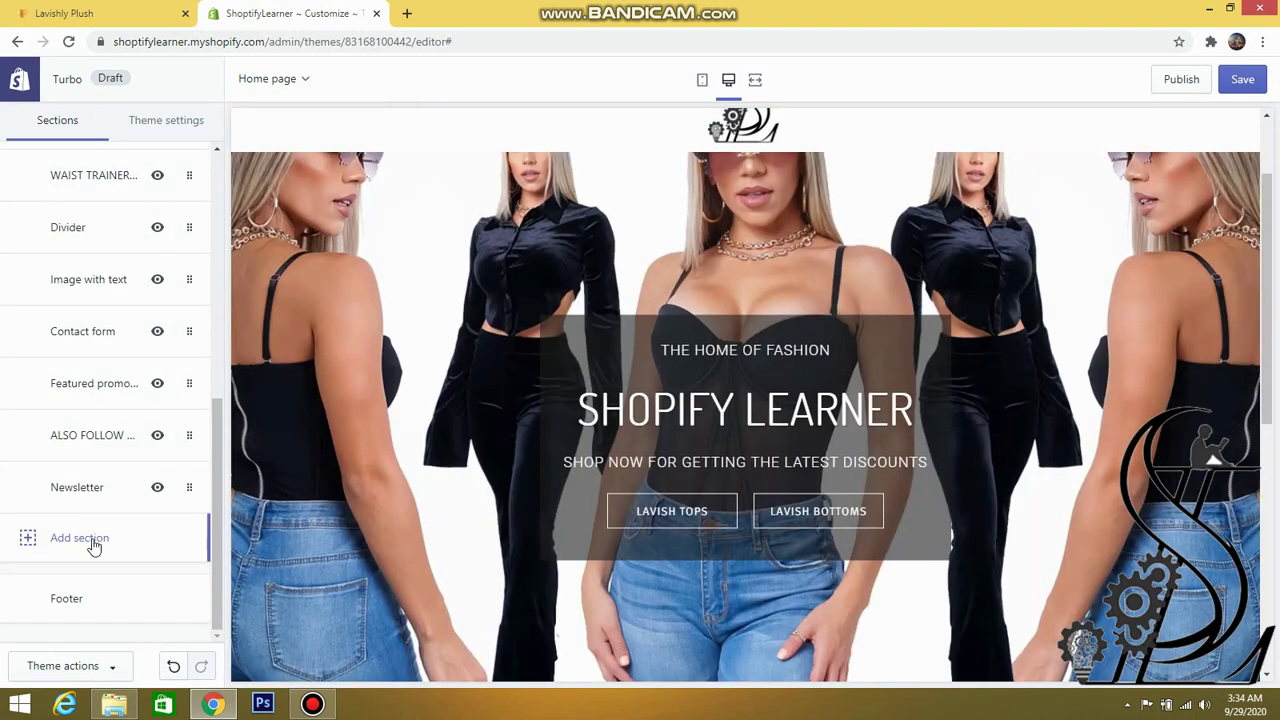
pyautogui.click(94, 540)
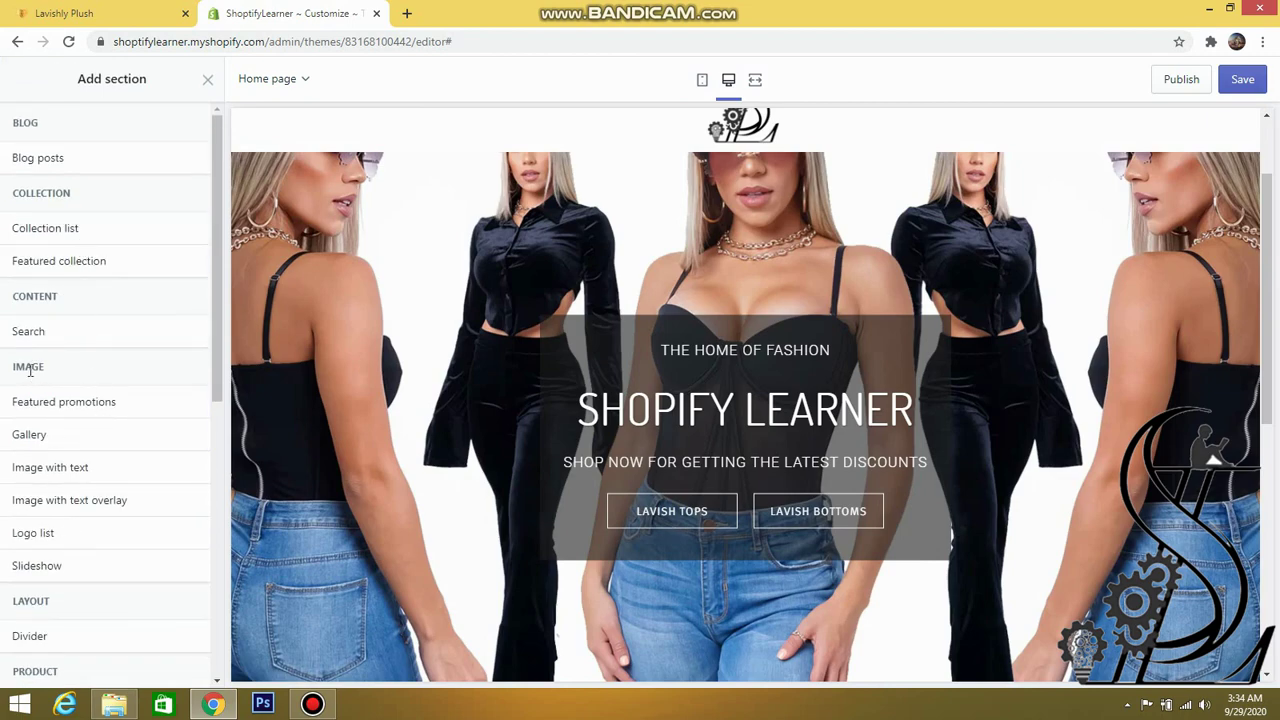
pyautogui.scroll(-1, 46, 420)
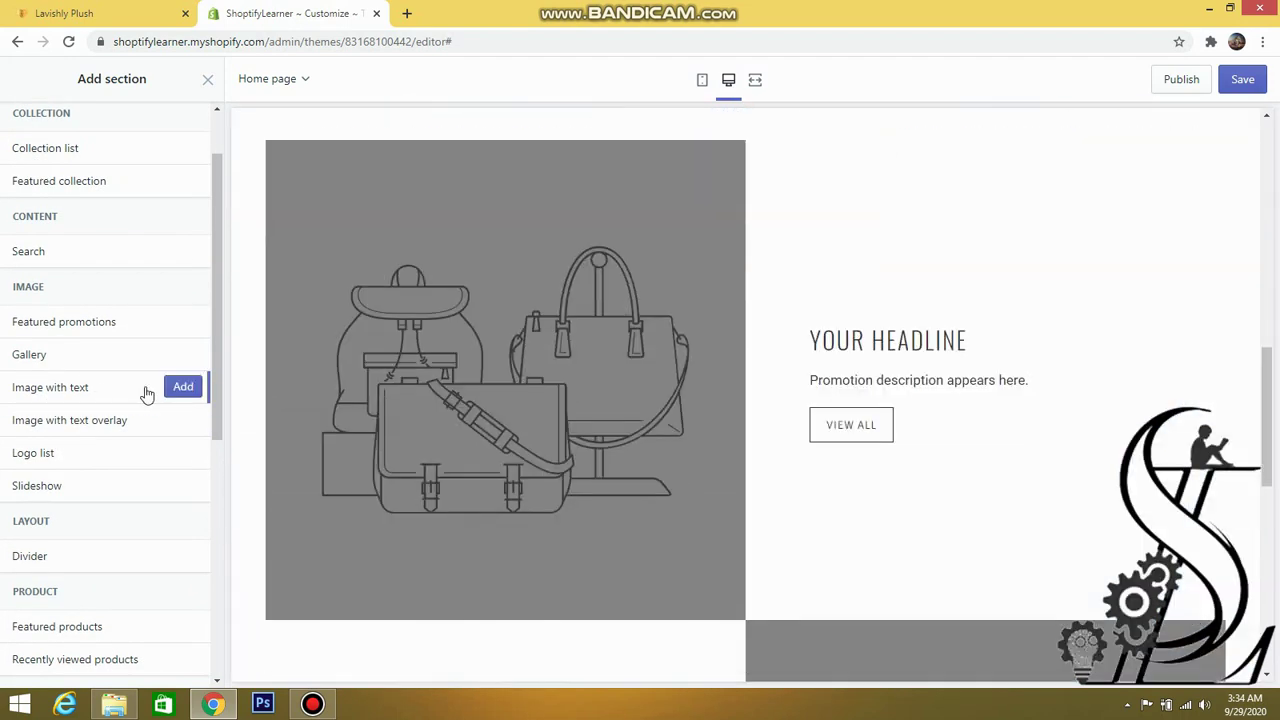
pyautogui.click(183, 388)
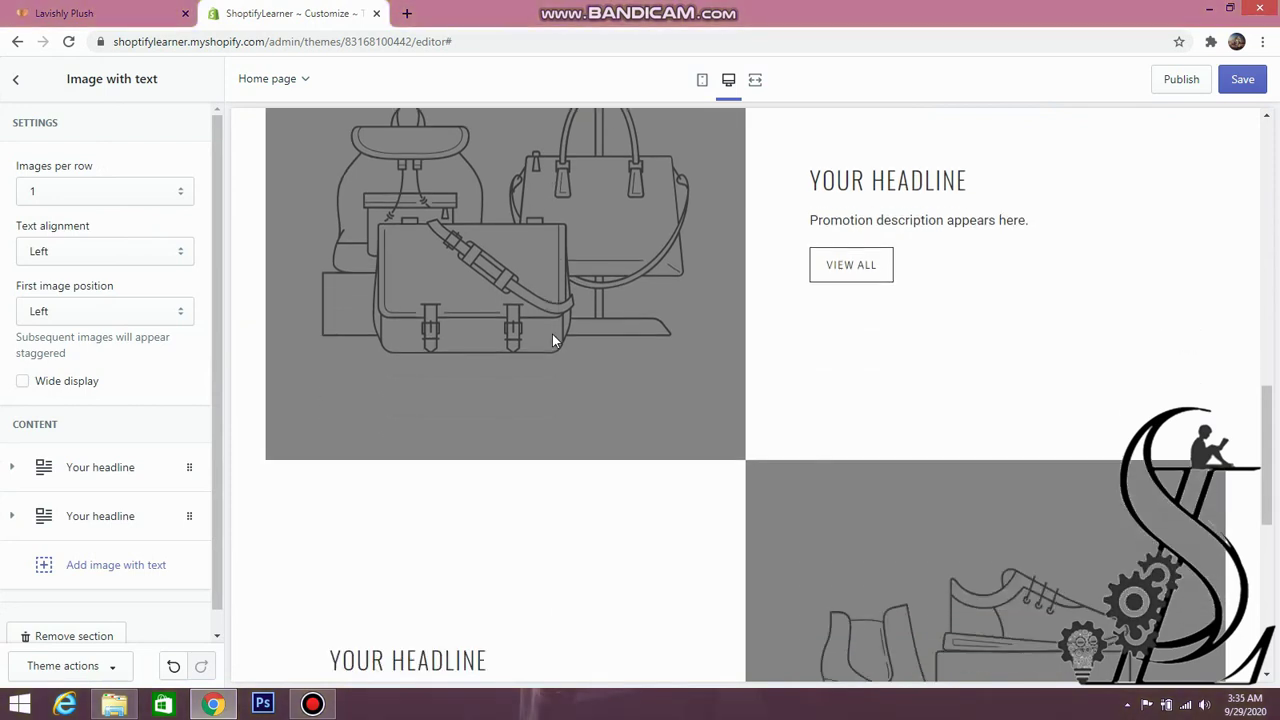
pyautogui.scroll(-4, 552, 340)
pyautogui.scroll(4, 546, 340)
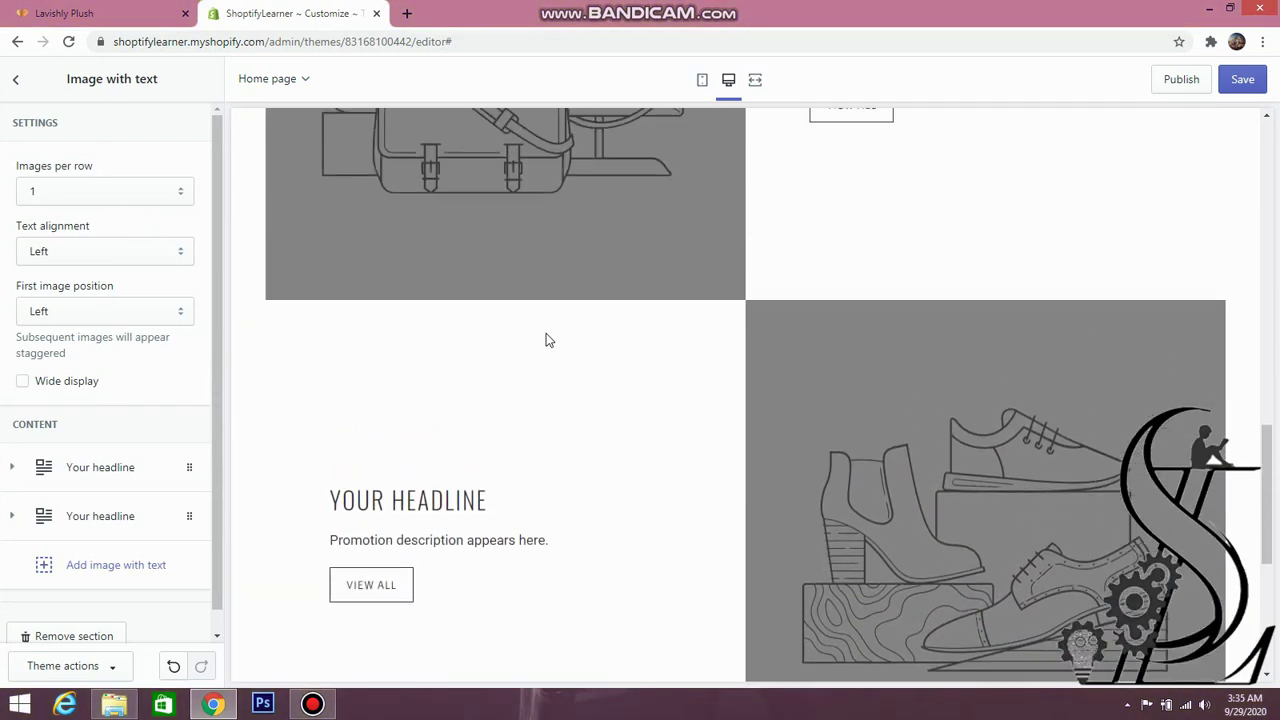
pyautogui.scroll(2, 546, 340)
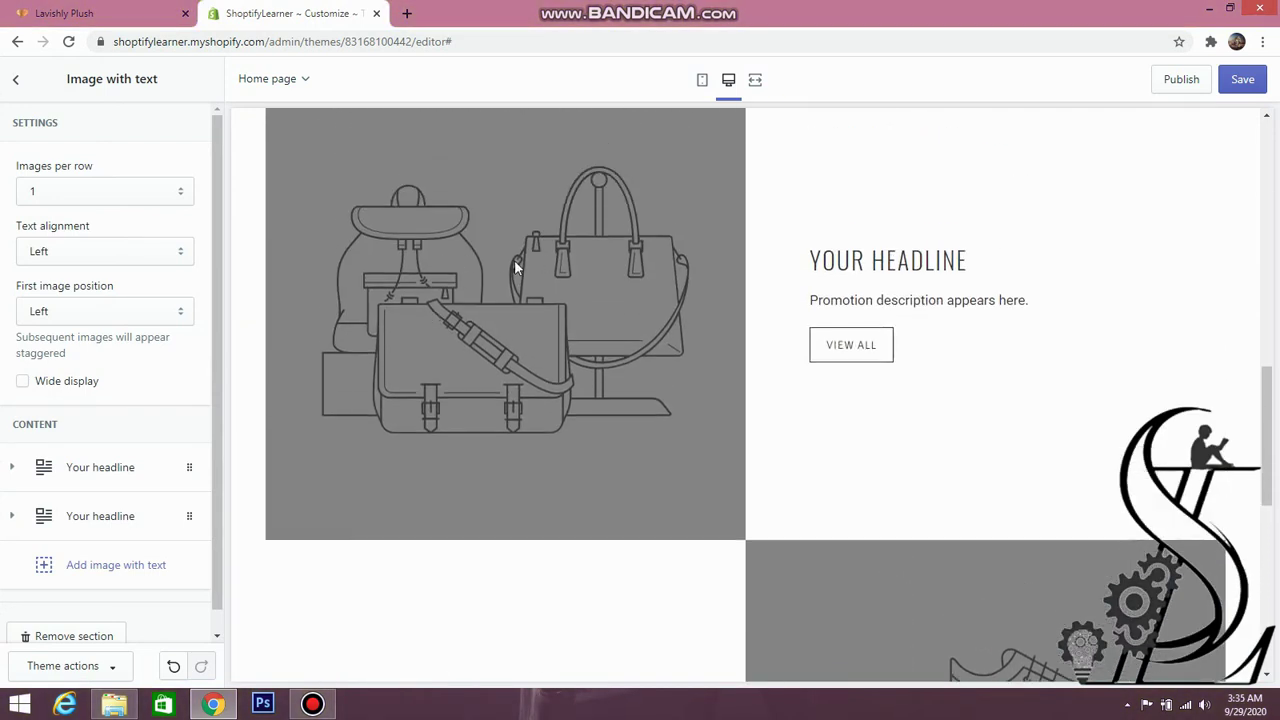
# - Remove the second Your headline block from the Image with text section and compare the layout with the Lavish Tops section on the Lavishly Plush site
pyautogui.scroll(-2, 727, 229)
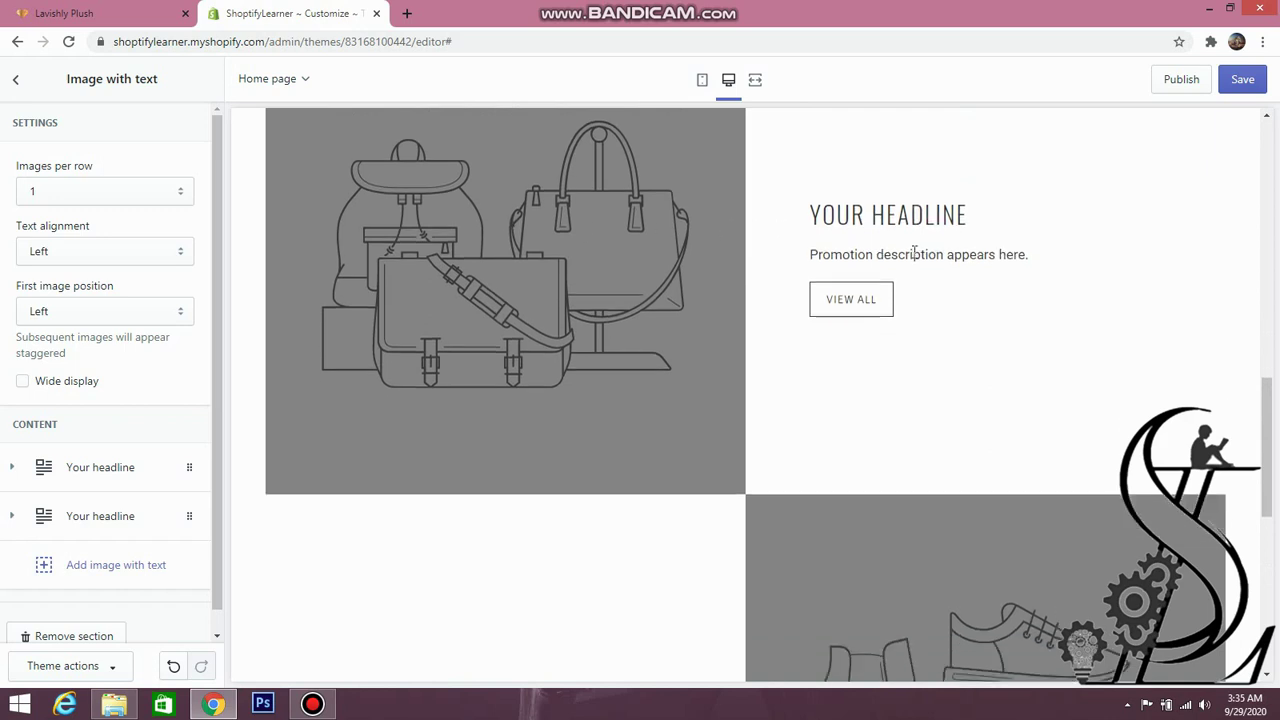
pyautogui.scroll(-2, 758, 289)
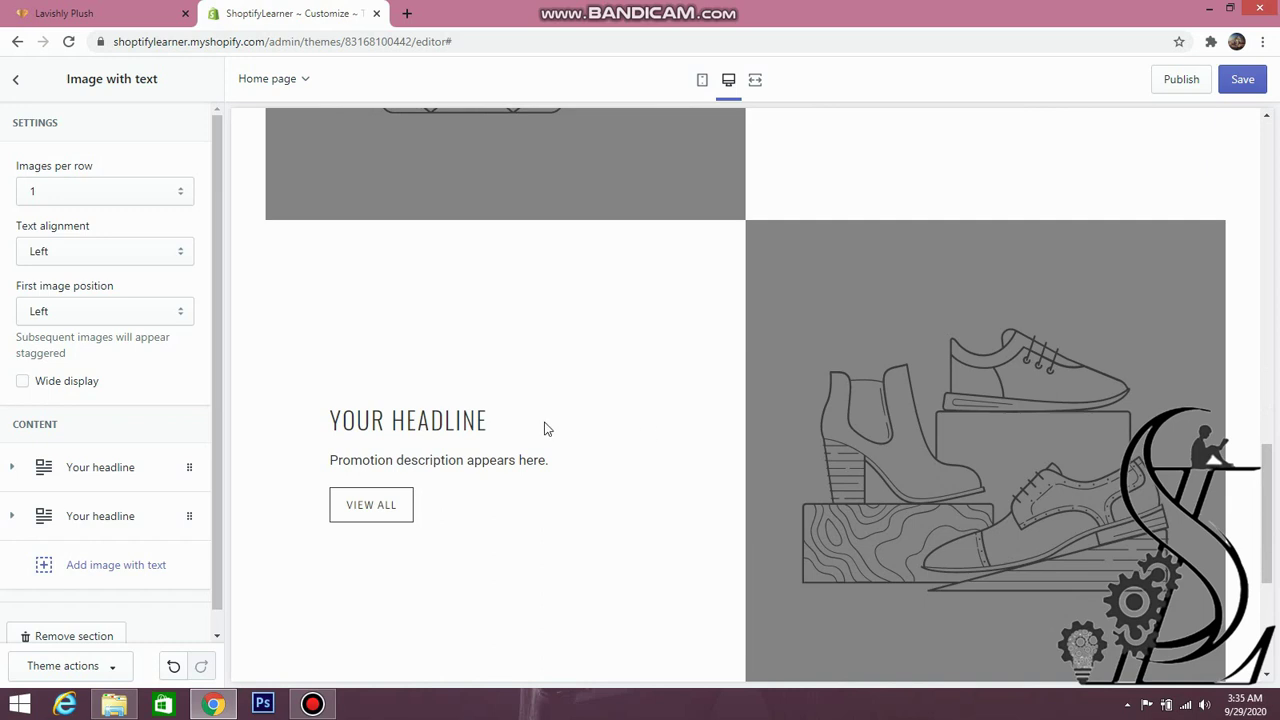
pyautogui.scroll(-1, 456, 417)
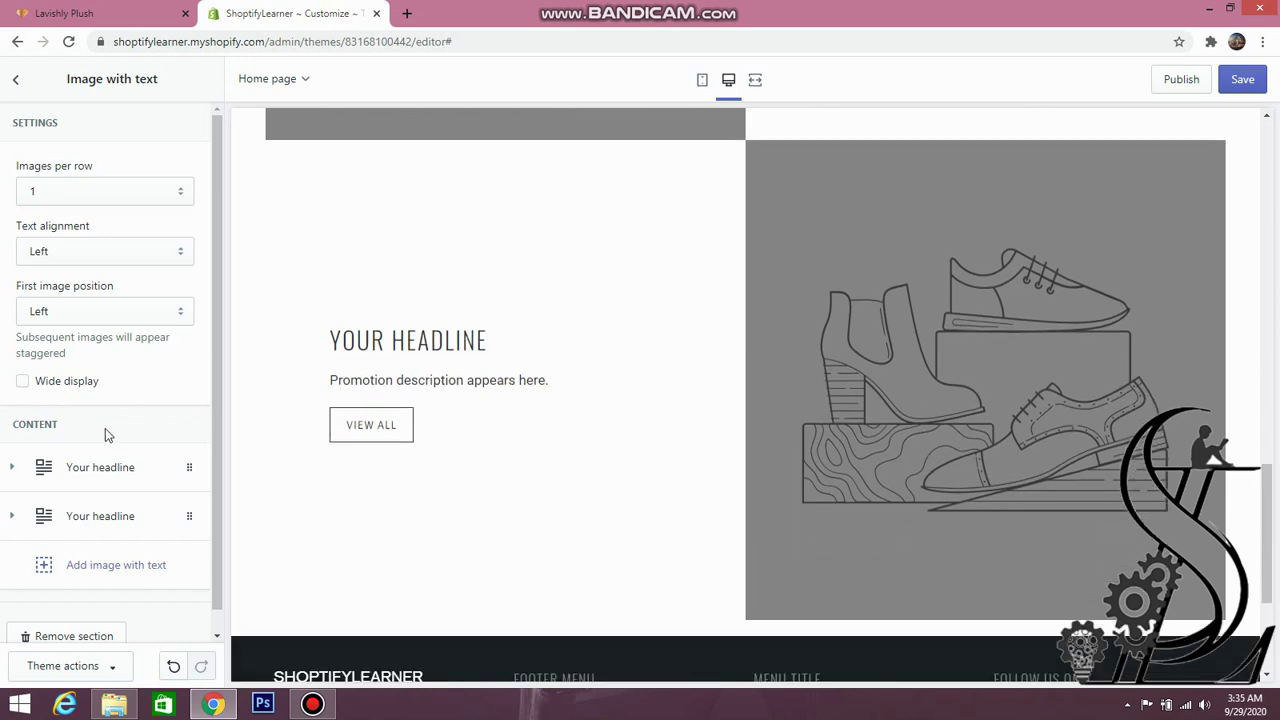
pyautogui.click(80, 516)
pyautogui.scroll(-5, 114, 370)
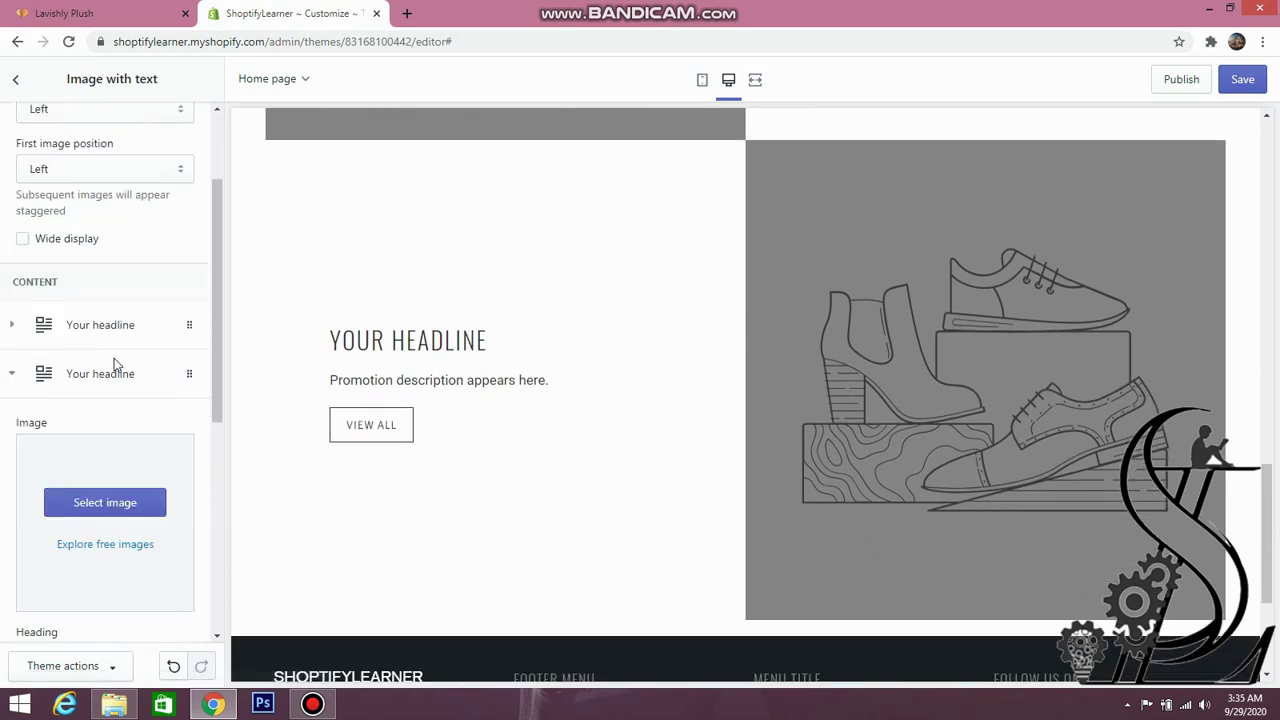
pyautogui.scroll(-2, 114, 365)
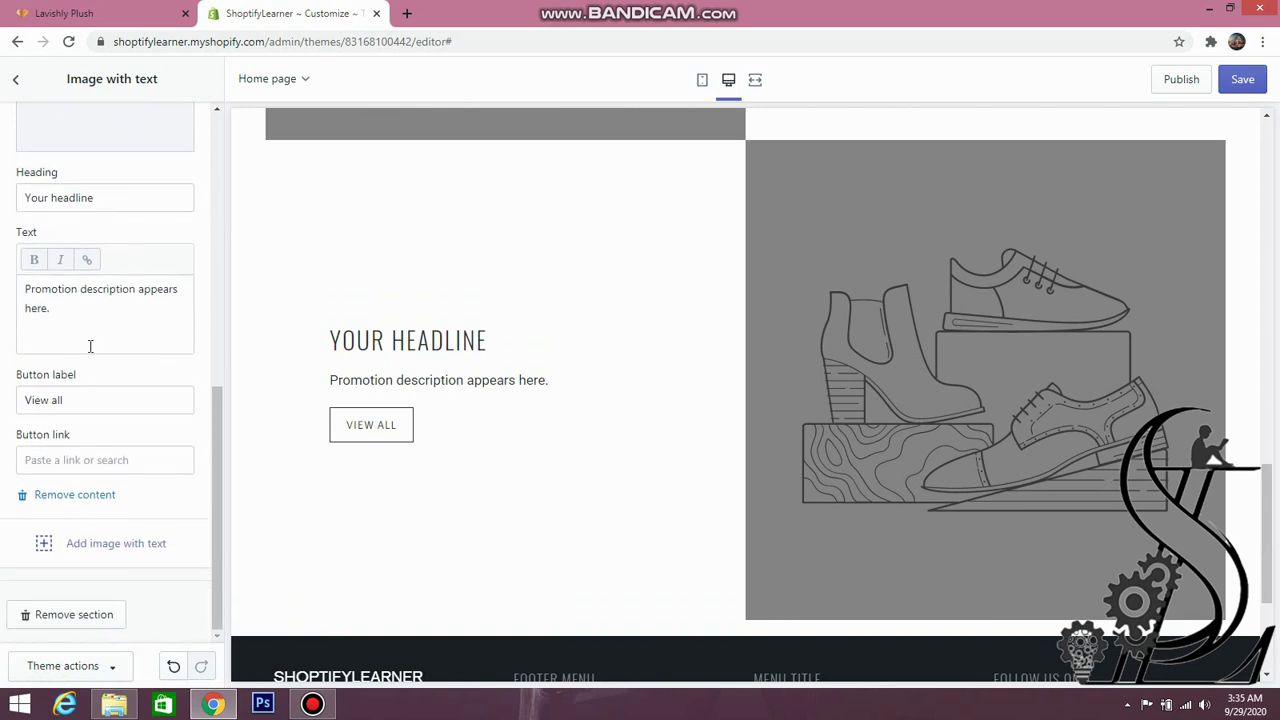
pyautogui.click(72, 495)
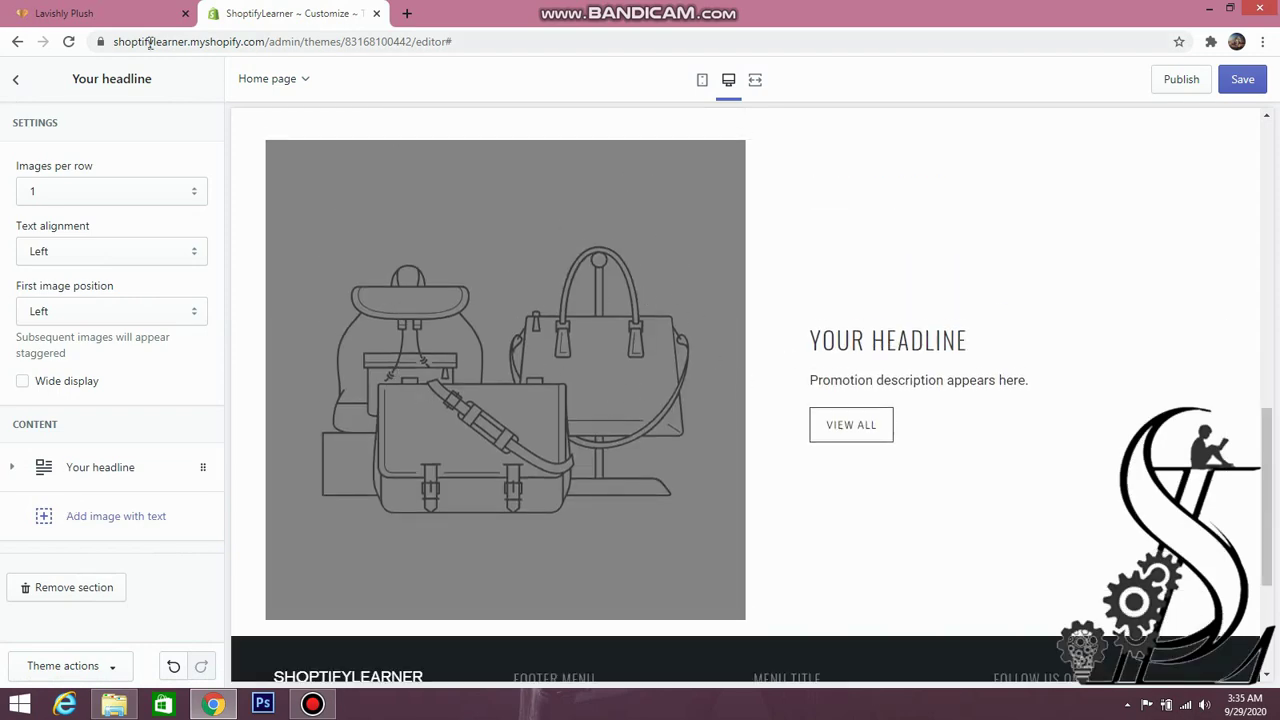
pyautogui.click(136, 16)
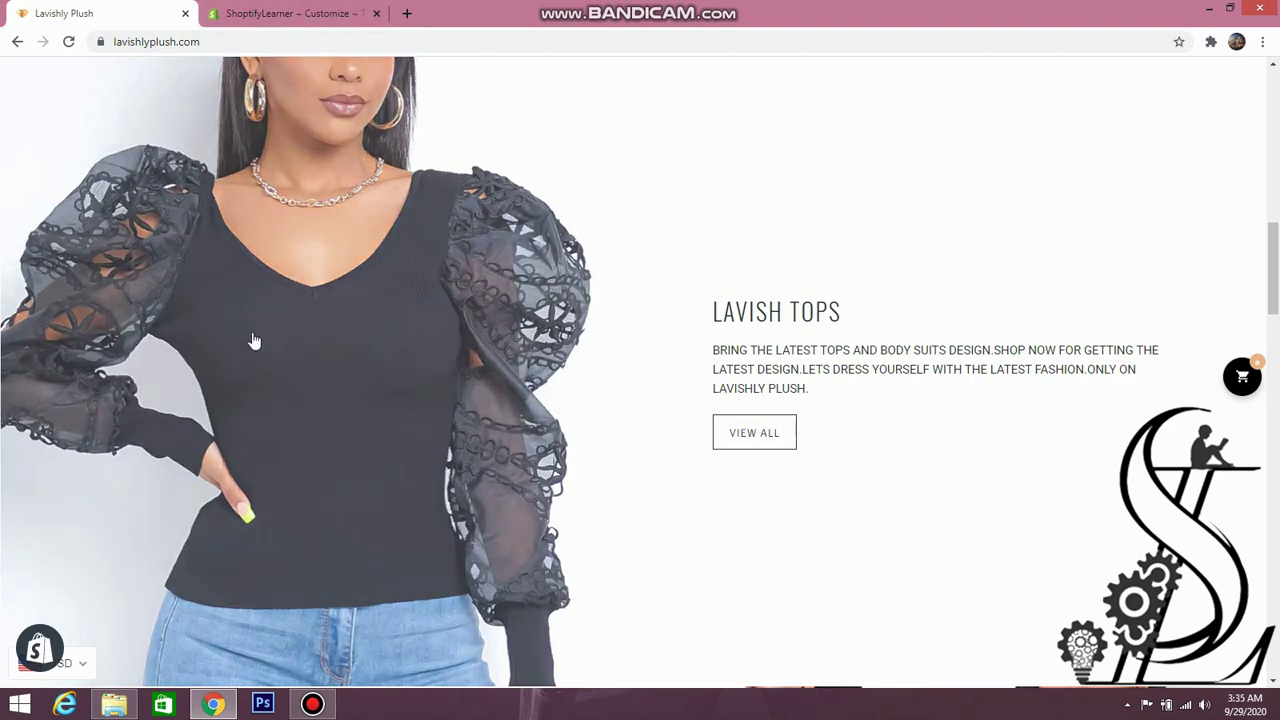
pyautogui.click(280, 15)
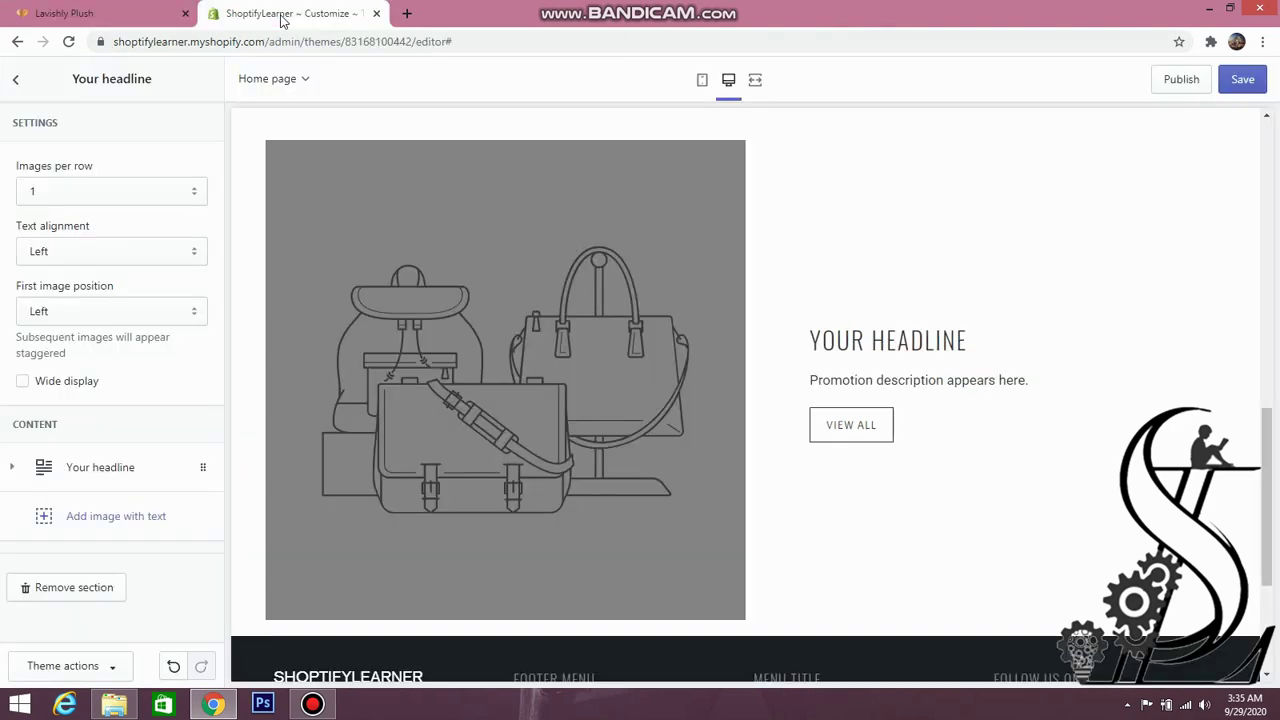
# - Examine the Lavish Tops image-with-text block on the Lavishly Plush store as the reference, then return to the theme editor
pyautogui.click(62, 14)
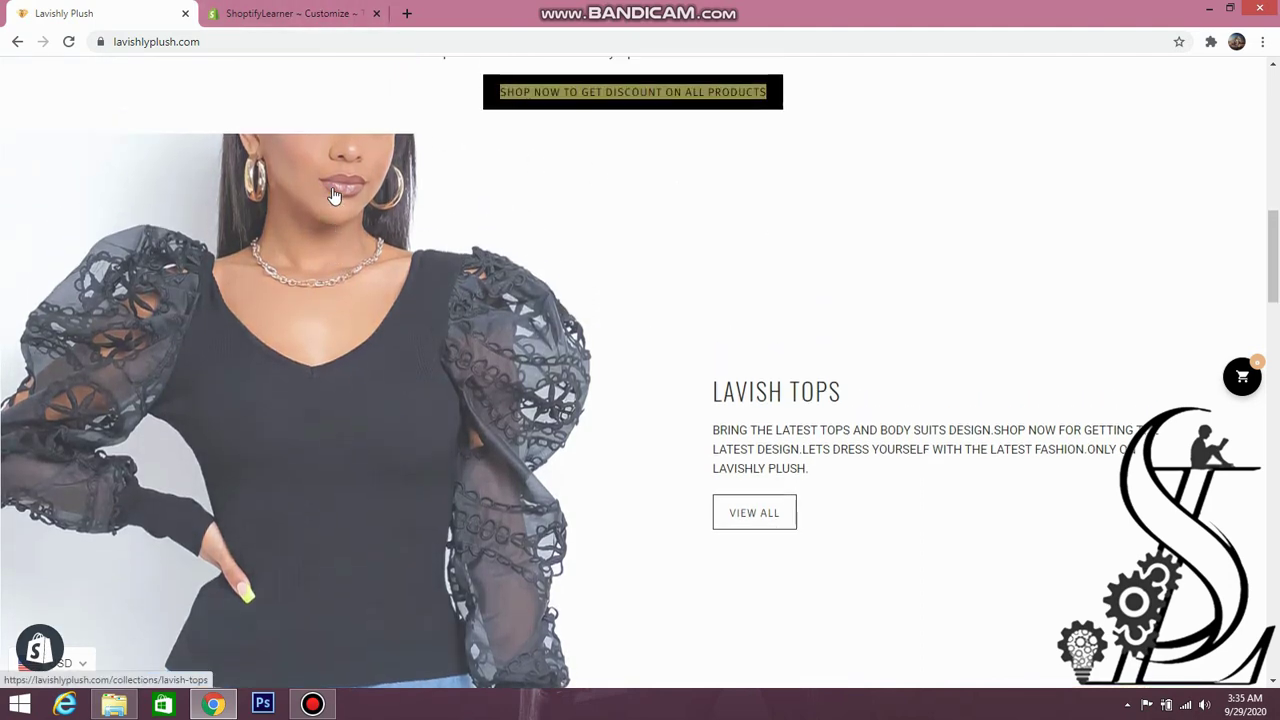
pyautogui.rightClick(270, 226)
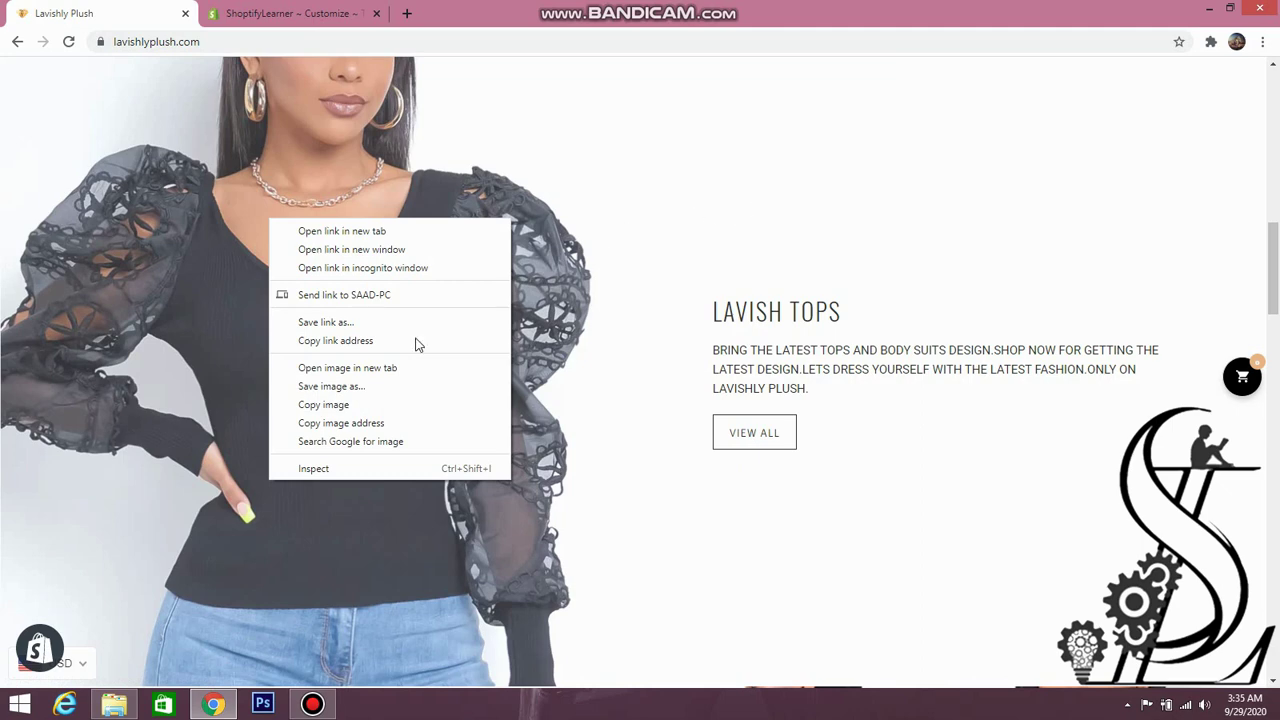
pyautogui.click(810, 161)
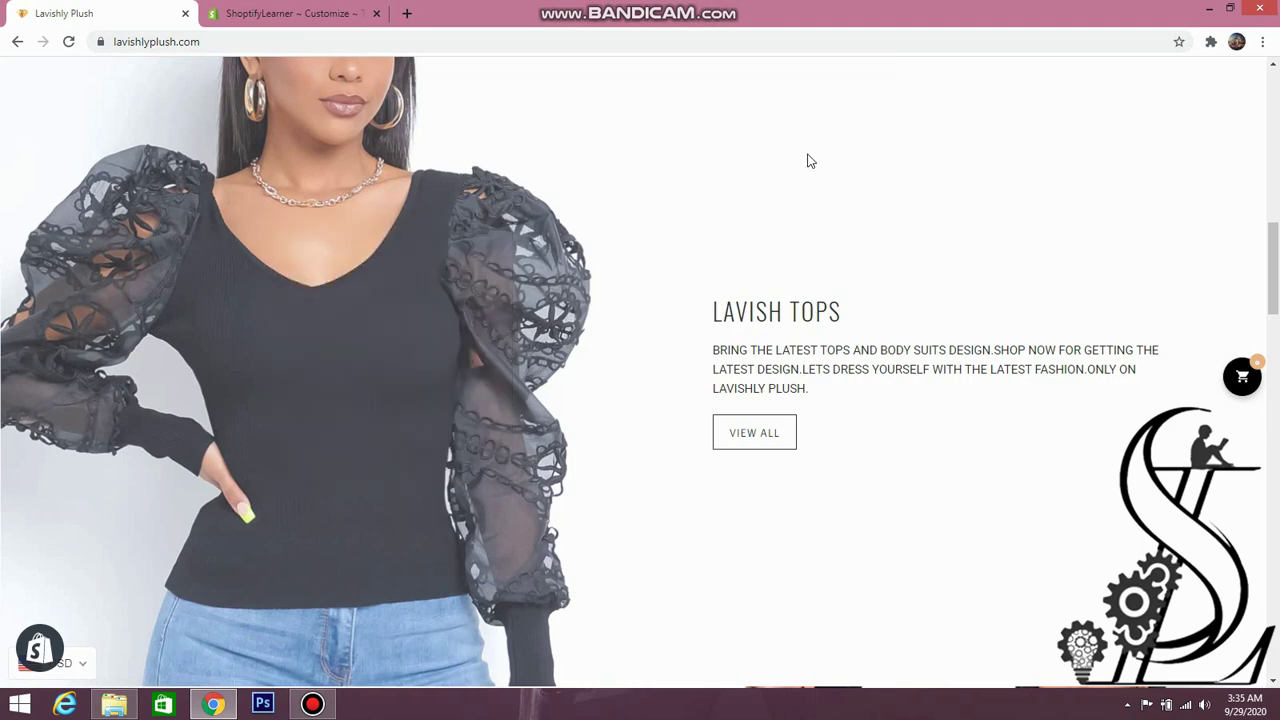
pyautogui.click(330, 12)
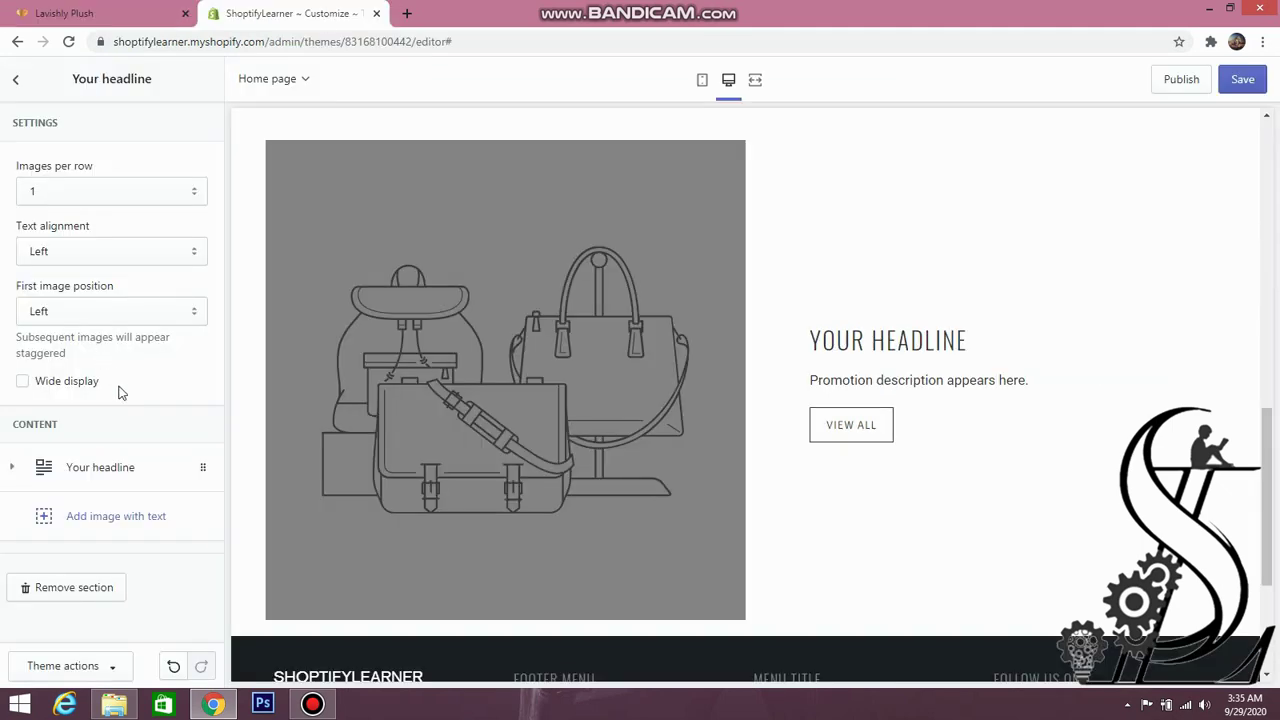
pyautogui.click(92, 470)
pyautogui.scroll(-2, 135, 450)
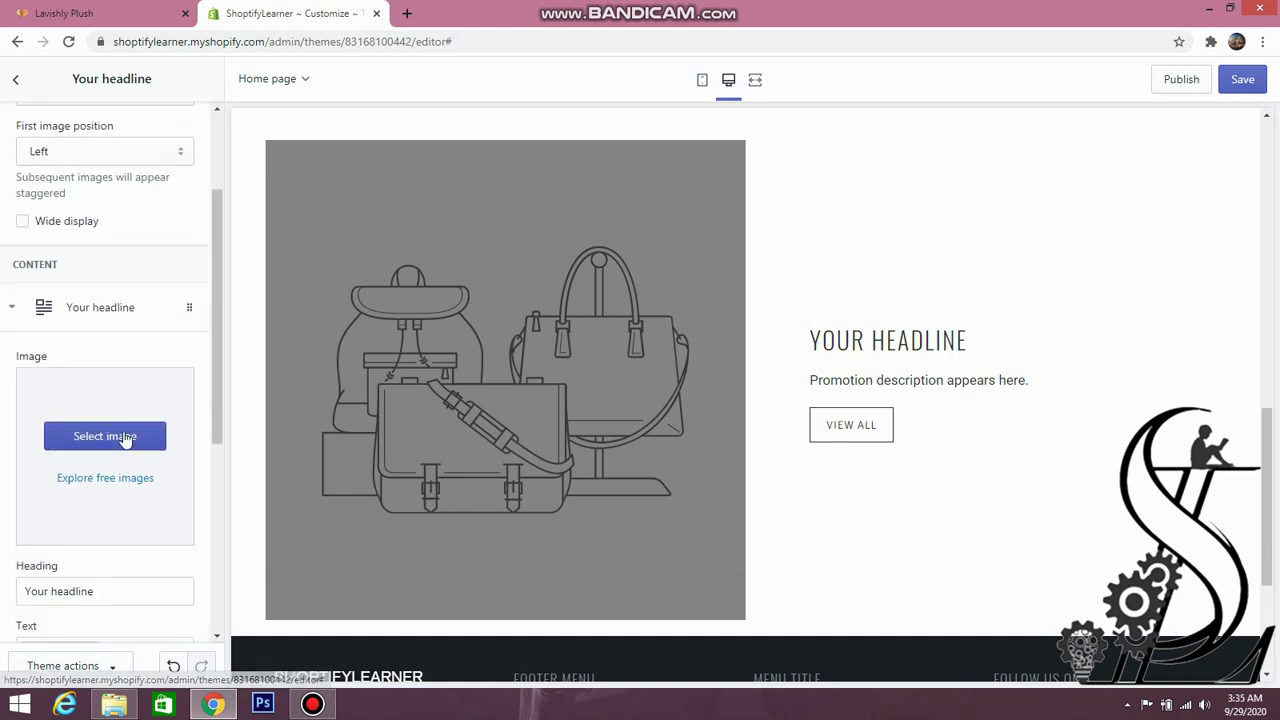
pyautogui.click(125, 437)
pyautogui.click(206, 80)
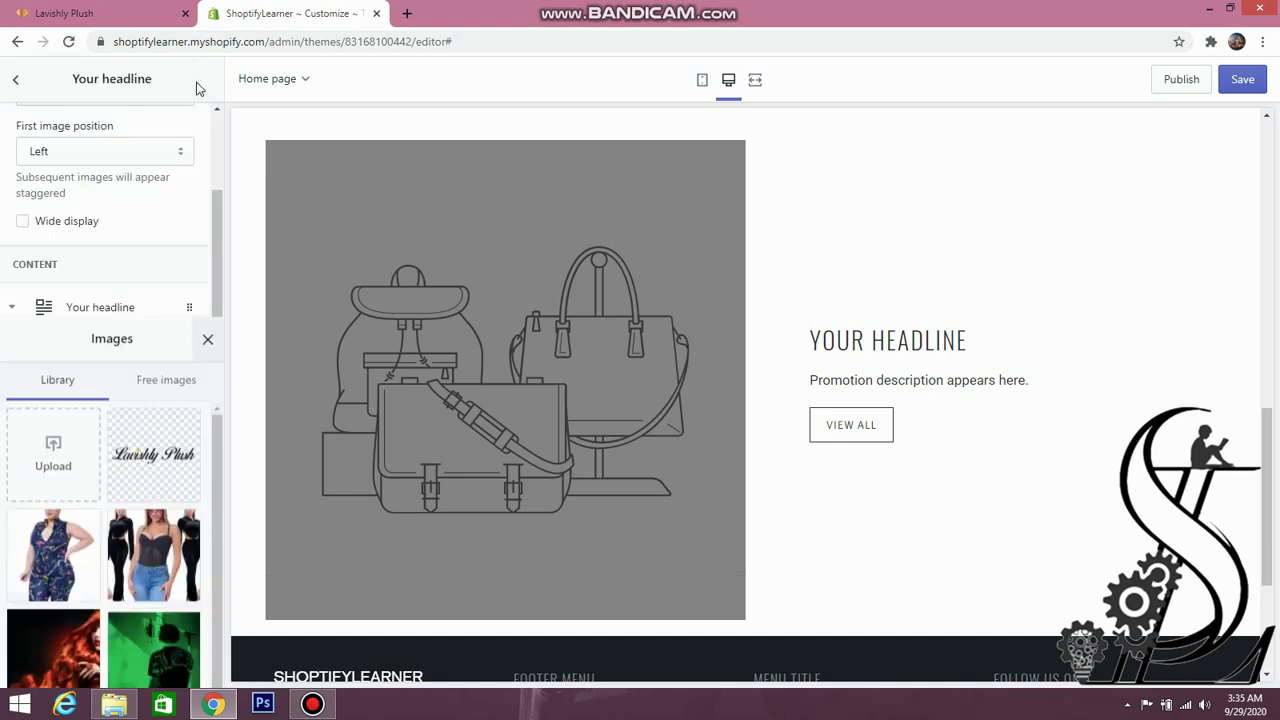
pyautogui.click(16, 88)
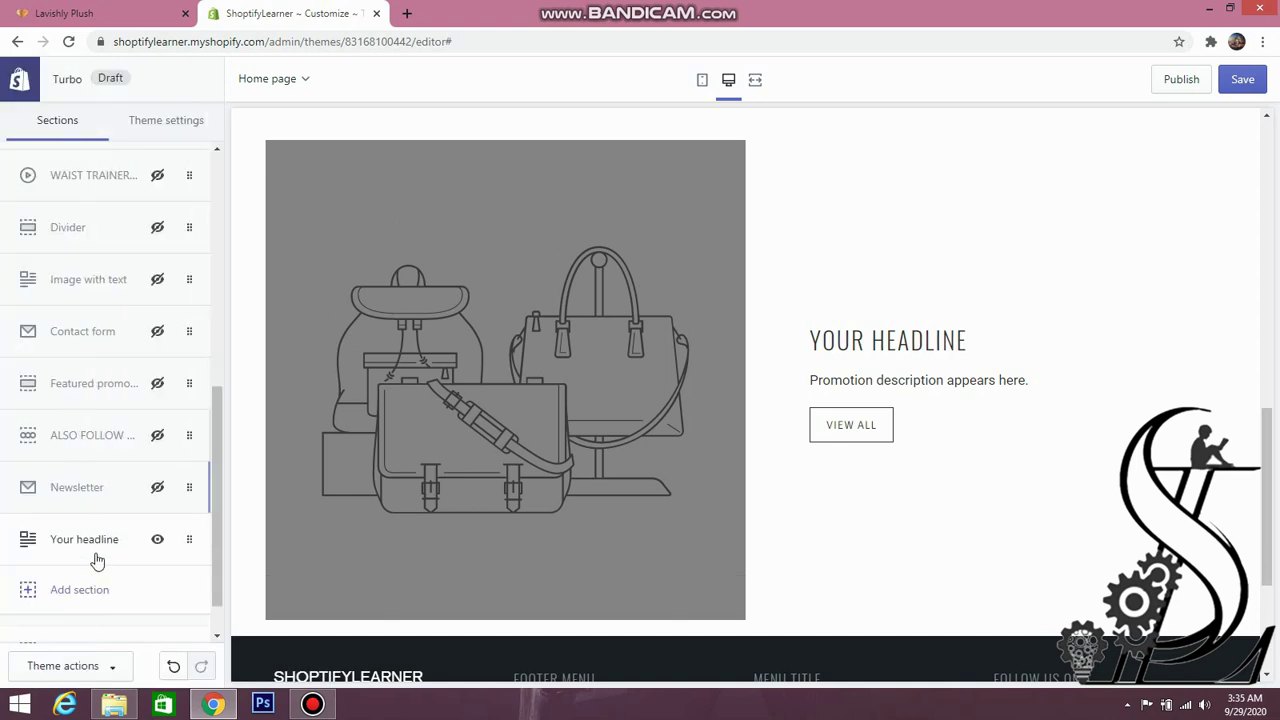
pyautogui.click(94, 543)
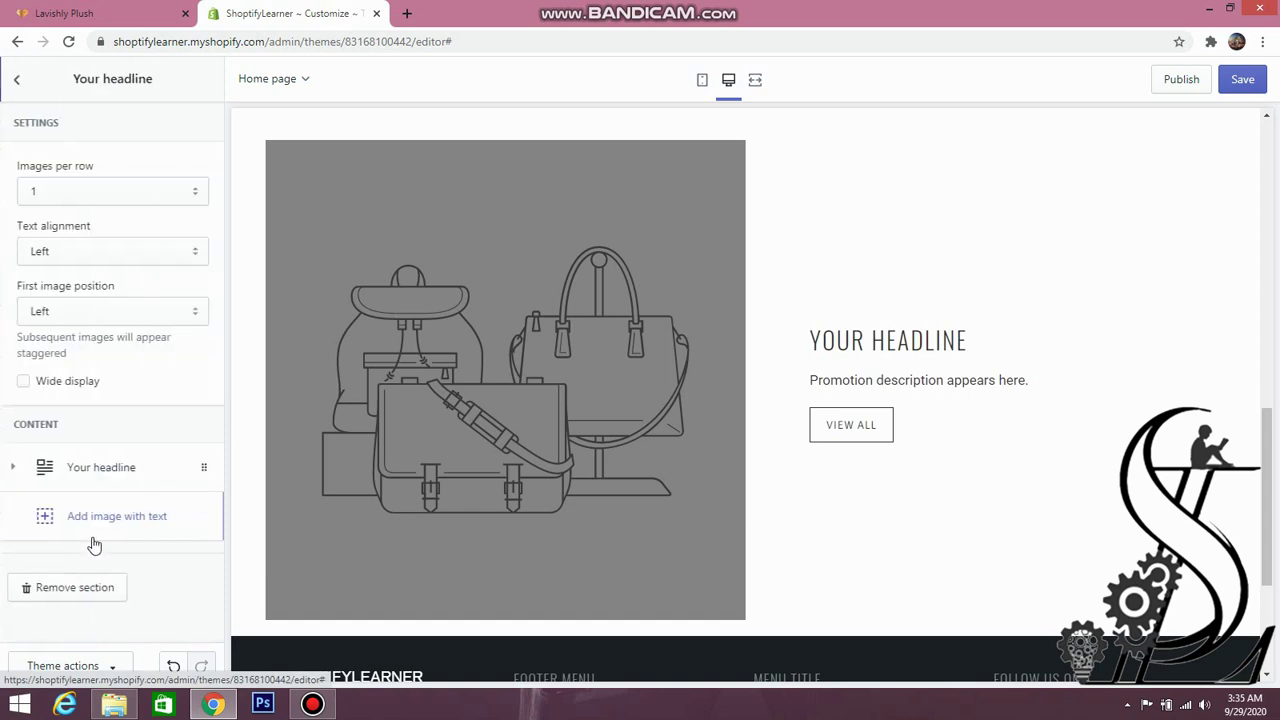
# - Upload 4.jpg from the lavish black folder and set it as the image of the "Your headline" content block
pyautogui.click(96, 472)
pyautogui.scroll(-2, 84, 392)
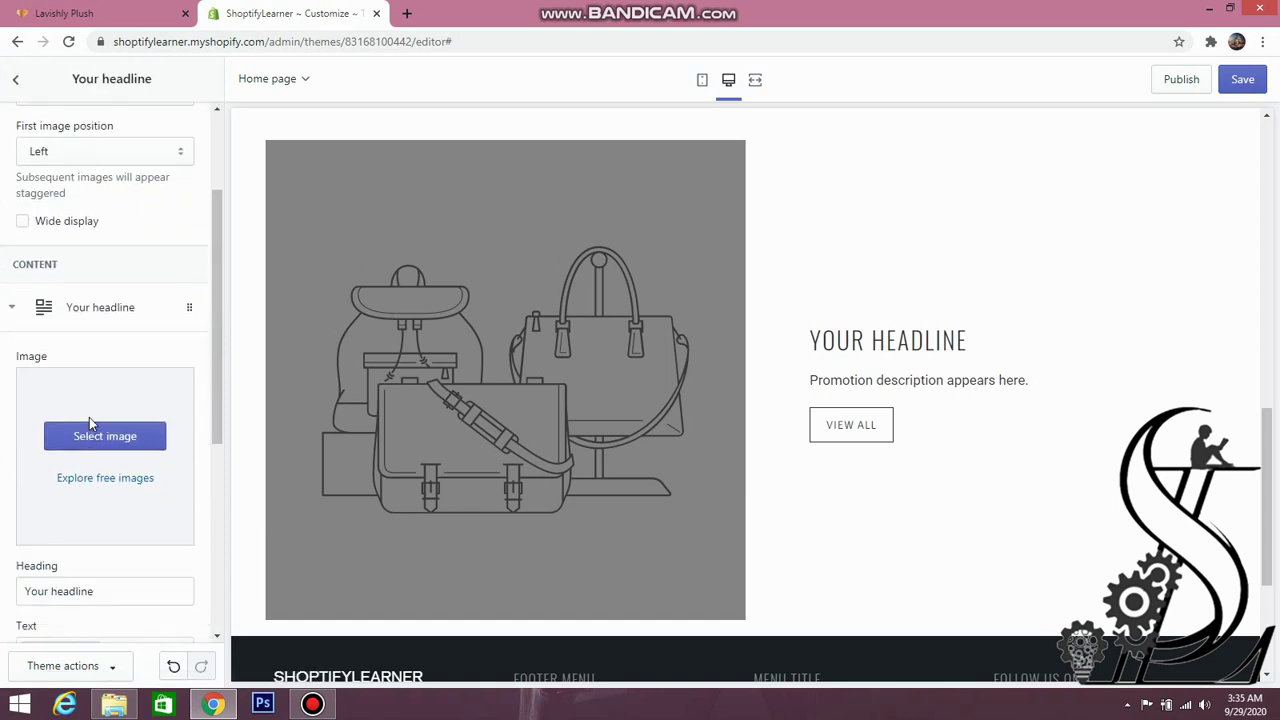
pyautogui.click(91, 434)
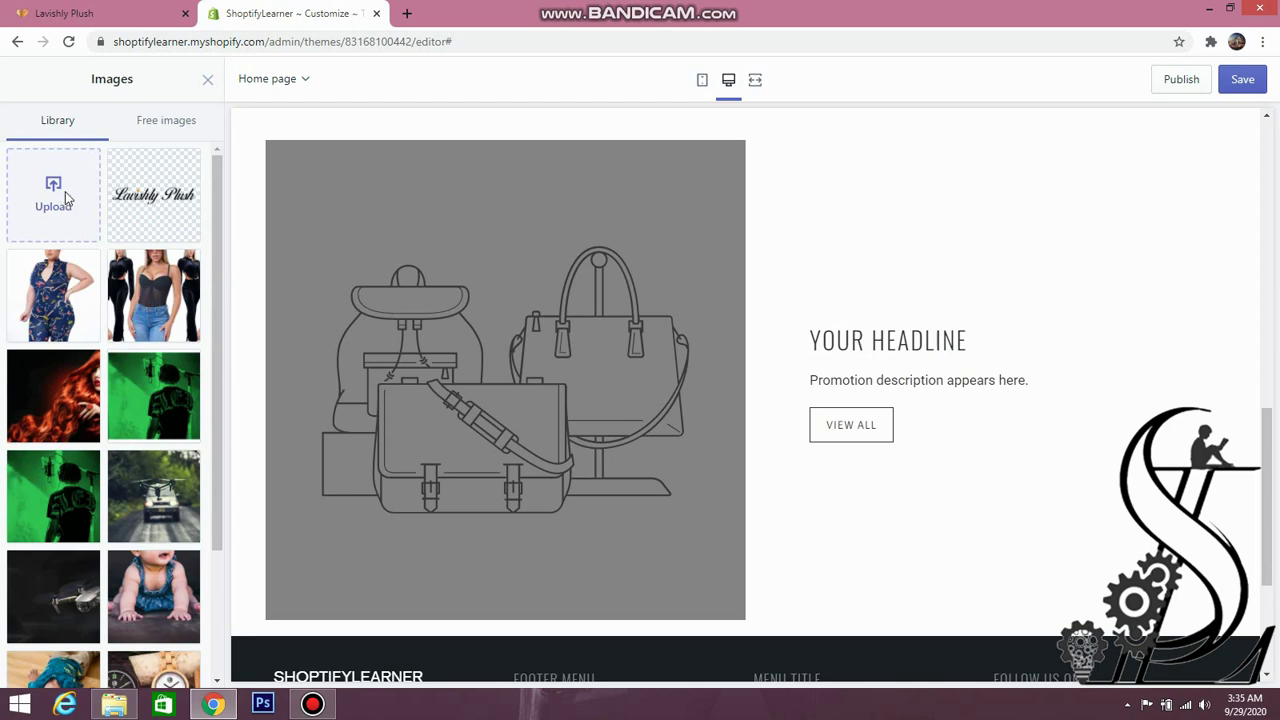
pyautogui.click(65, 191)
pyautogui.doubleClick(246, 160)
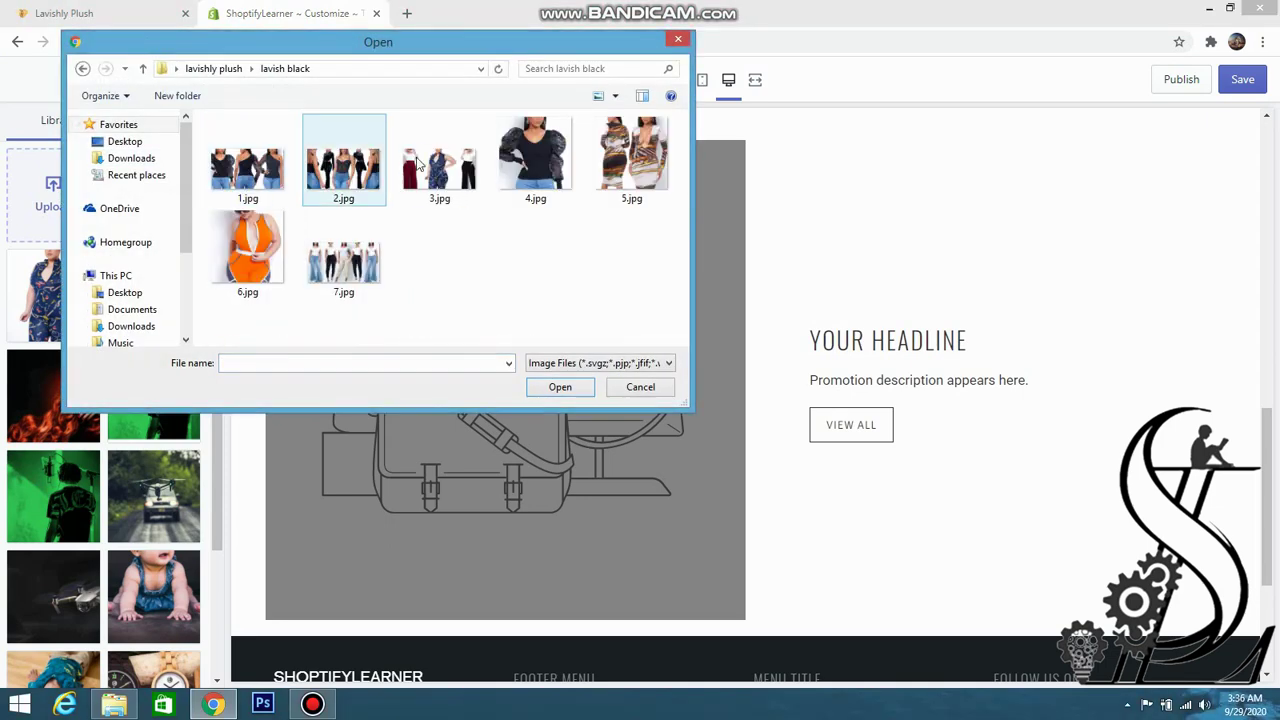
pyautogui.click(531, 172)
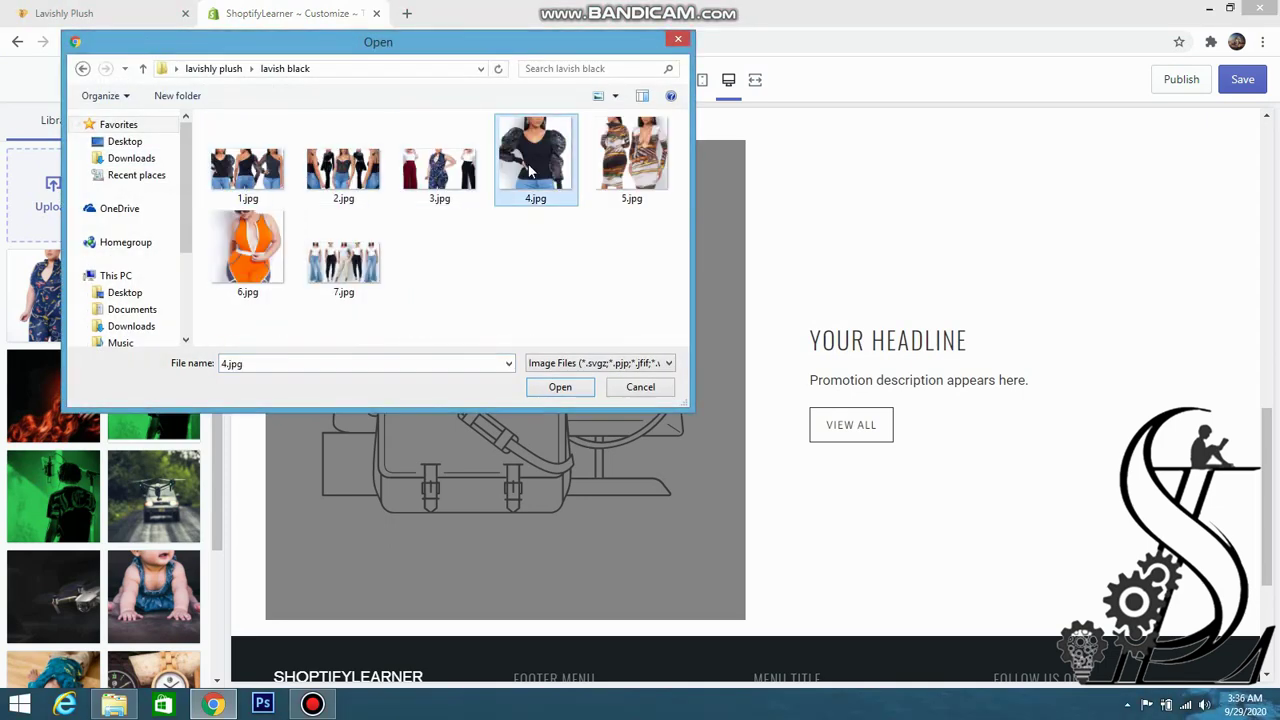
pyautogui.click(559, 387)
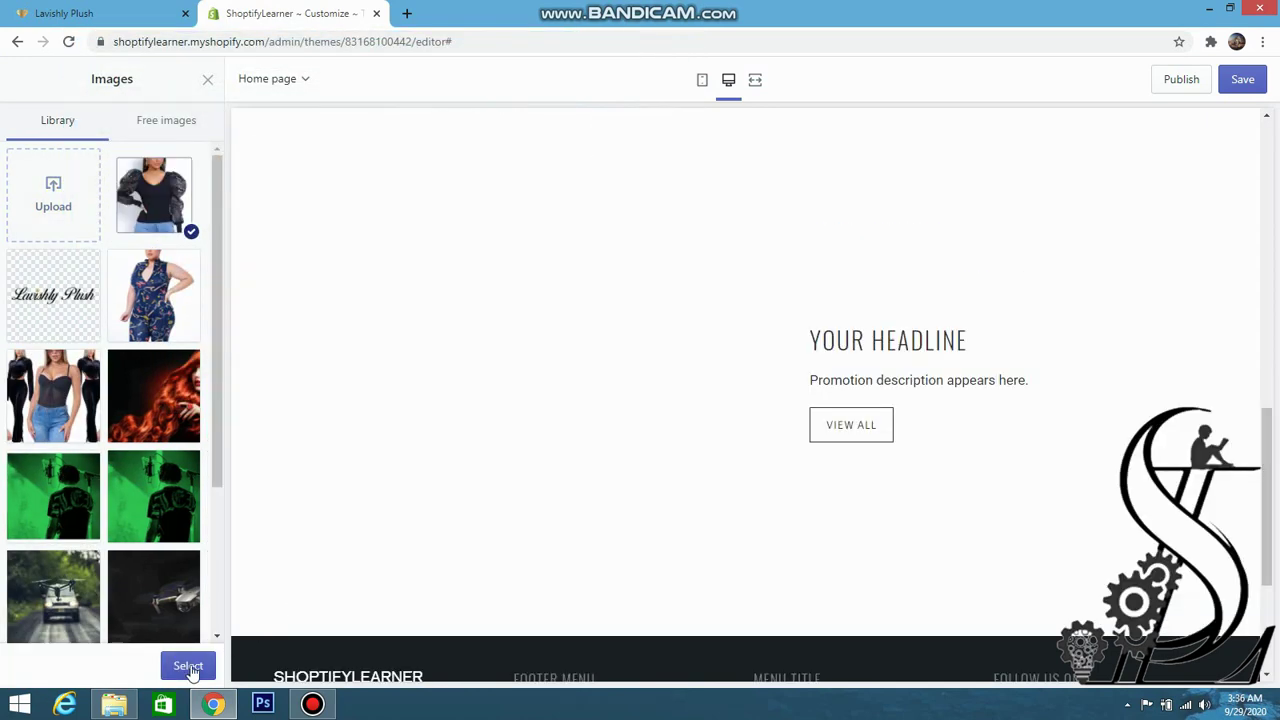
pyautogui.click(189, 667)
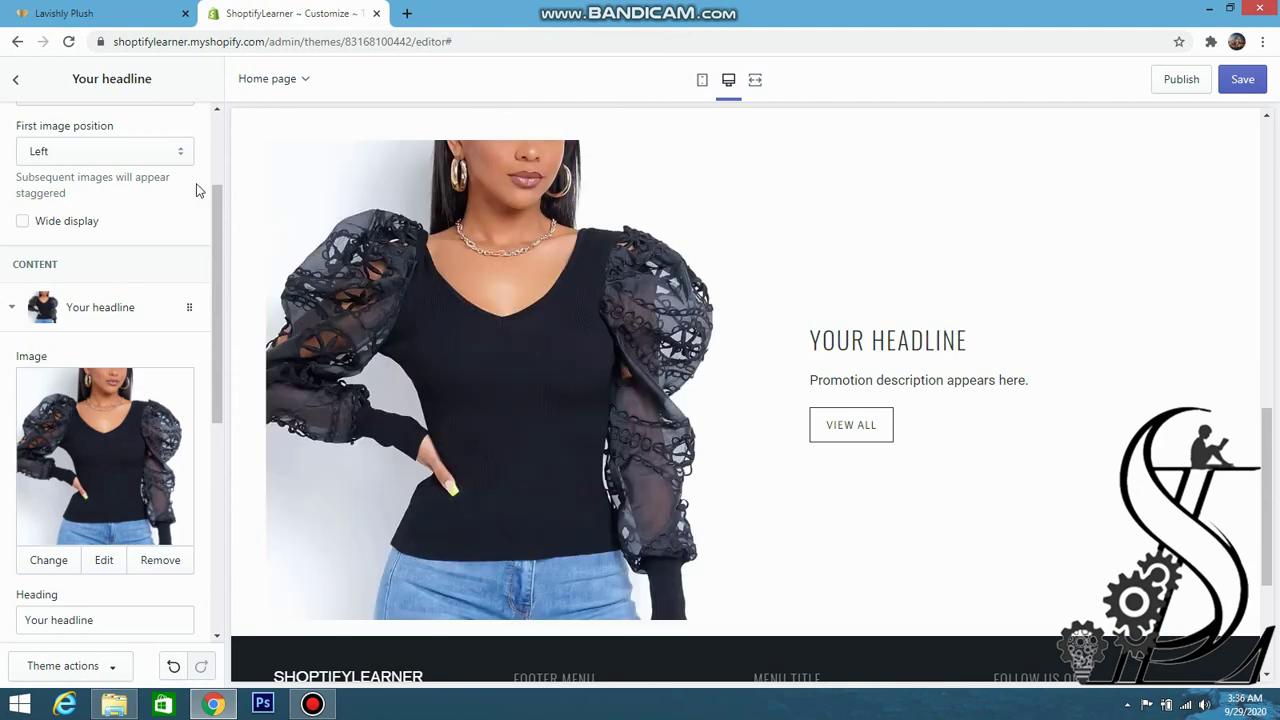
# - Replace the block's heading with "LAVISH TOPS" copied from the Lavishly Plush store
pyautogui.scroll(-2, 117, 345)
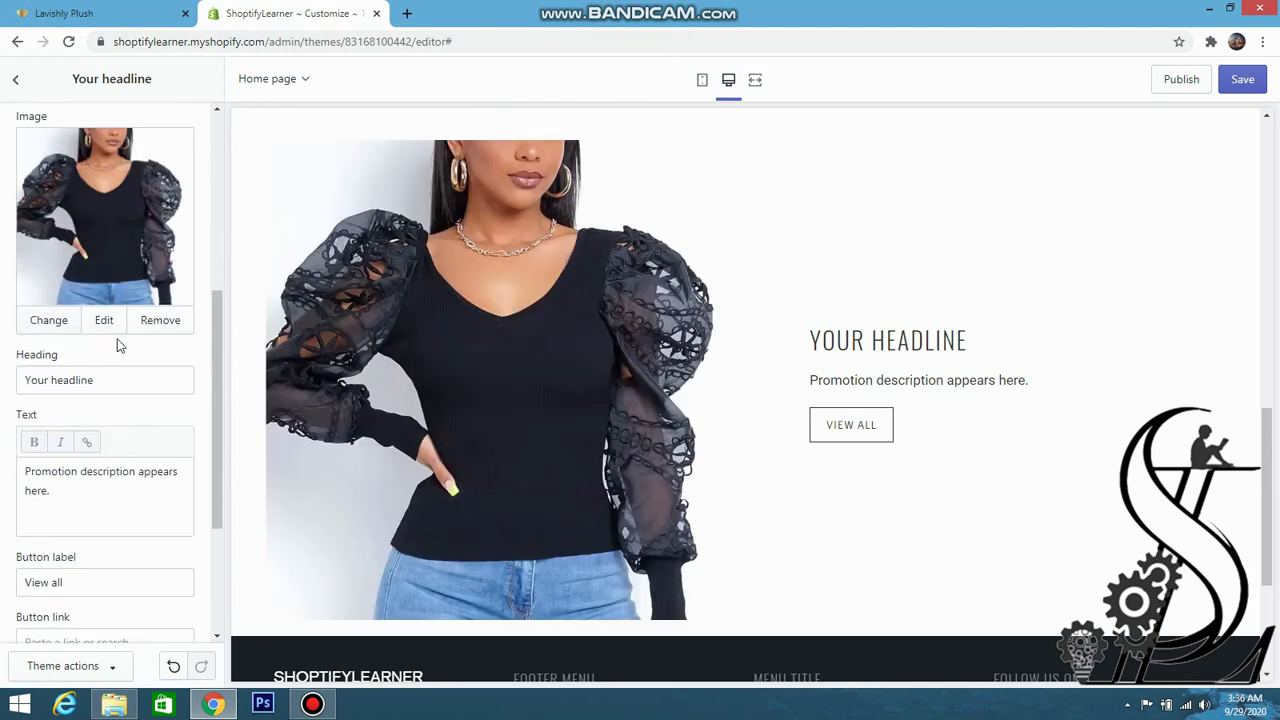
pyautogui.click(127, 12)
pyautogui.moveTo(694, 303); pyautogui.dragTo(840, 310)
pyautogui.hotkey('ctrl', 'c')
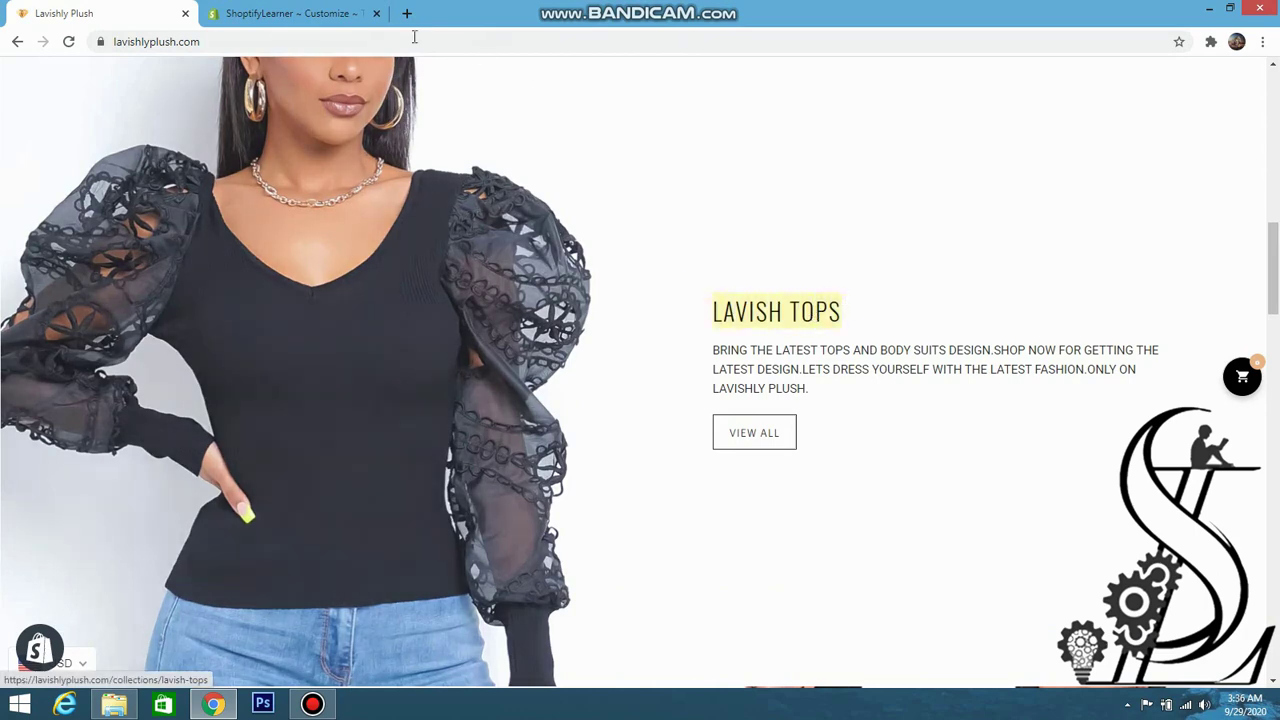
pyautogui.click(318, 14)
pyautogui.click(117, 392)
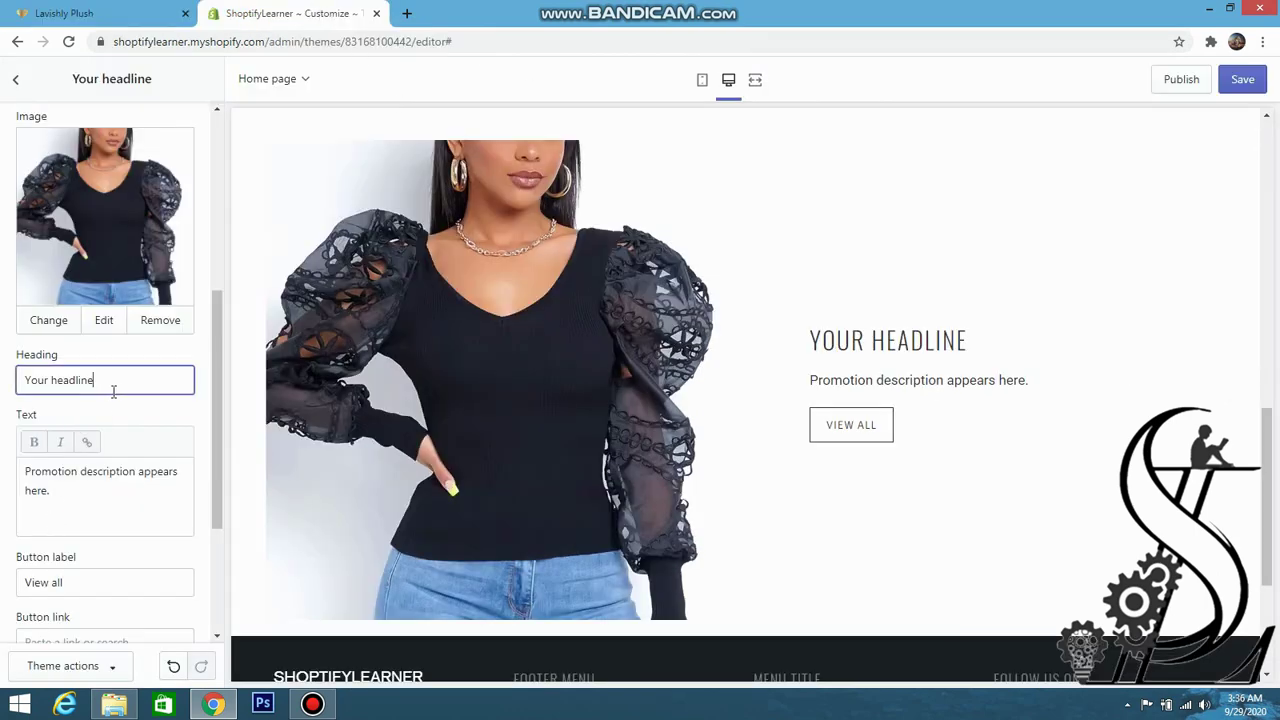
pyautogui.hotkey('ctrl', 'a')
pyautogui.hotkey('ctrl', 'v')
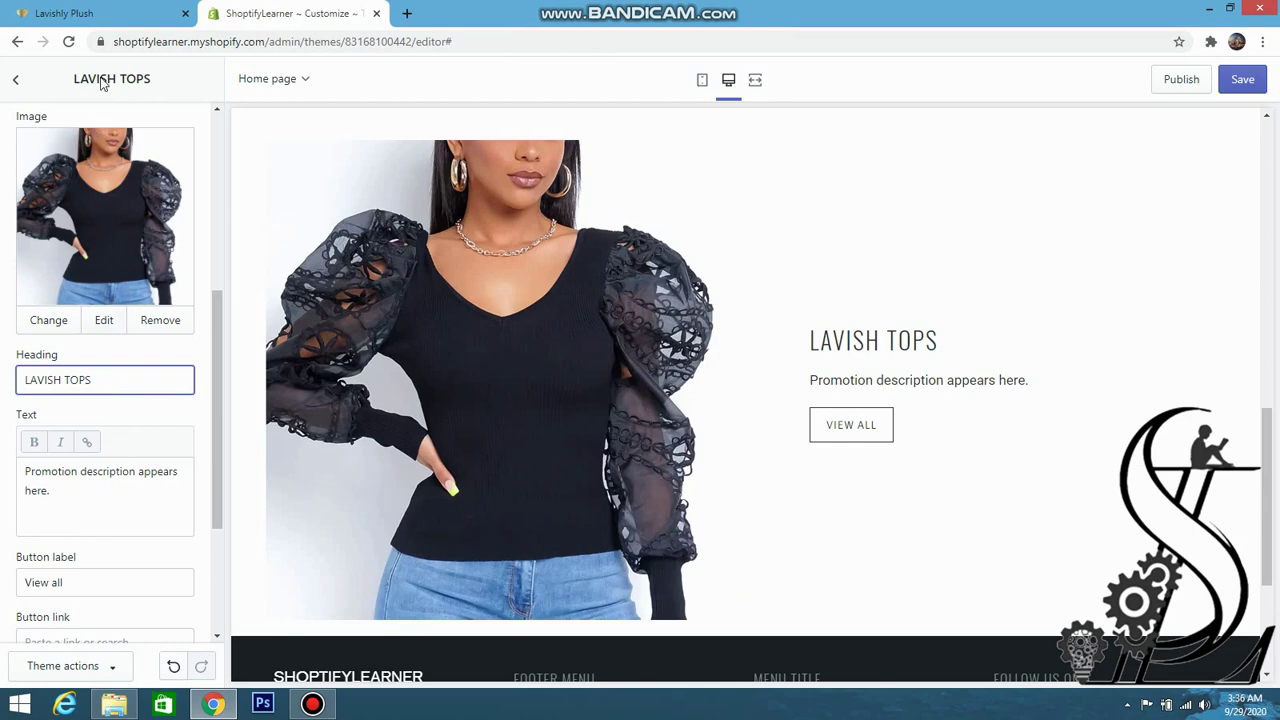
# - Replace the block's placeholder text with the tops and body suits description copied from the Lavishly Plush store
pyautogui.click(125, 14)
pyautogui.moveTo(705, 341); pyautogui.dragTo(817, 389)
pyautogui.hotkey('ctrl', 'c')
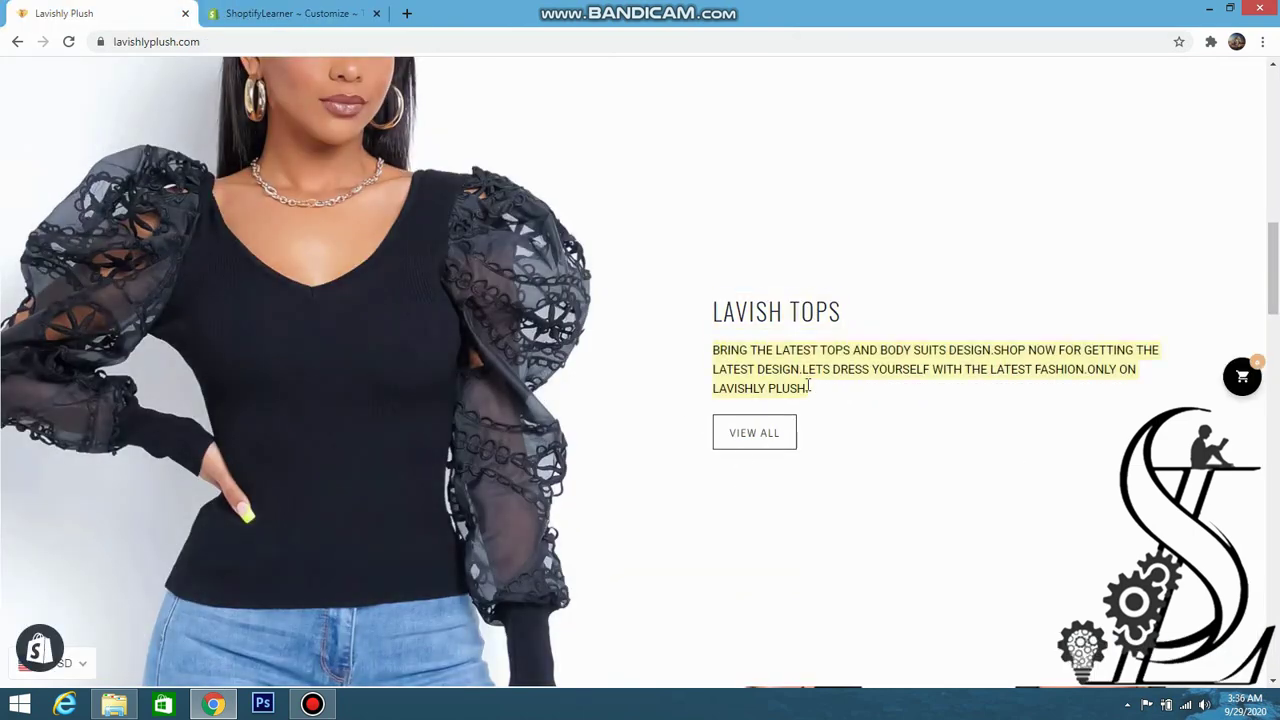
pyautogui.click(242, 14)
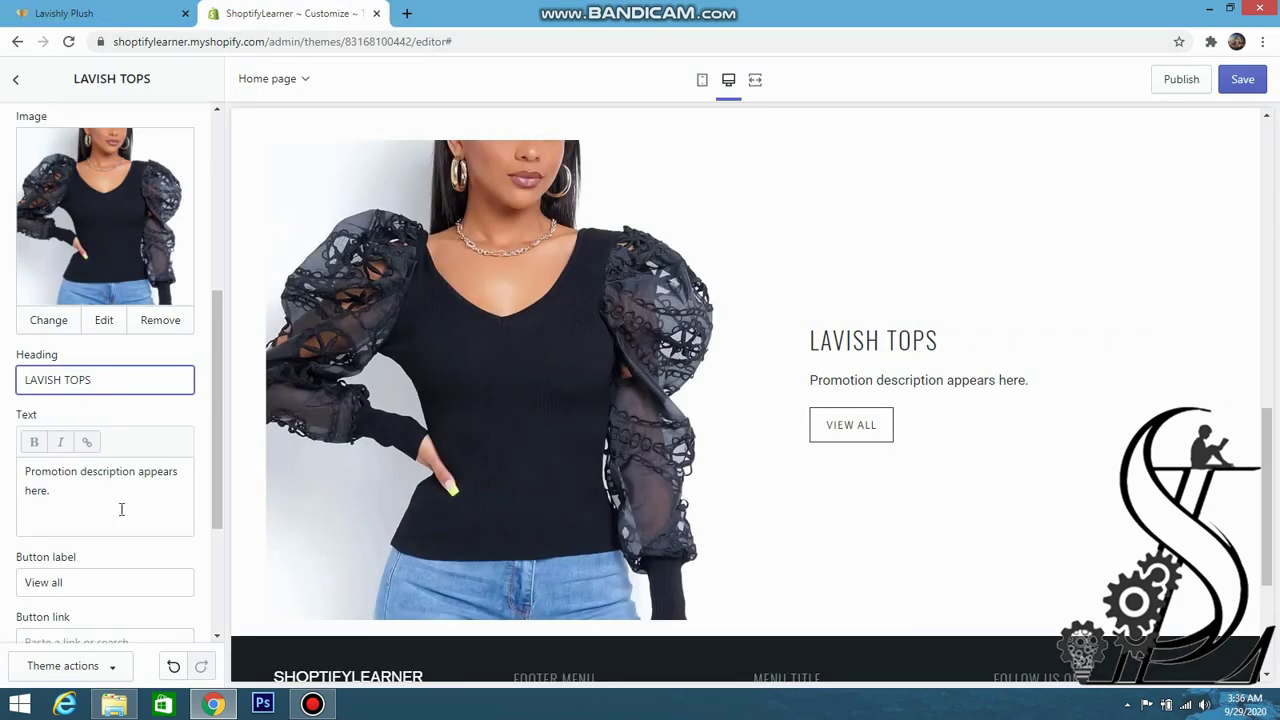
pyautogui.click(121, 509)
pyautogui.hotkey('ctrl', 'a')
pyautogui.hotkey('ctrl', 'v')
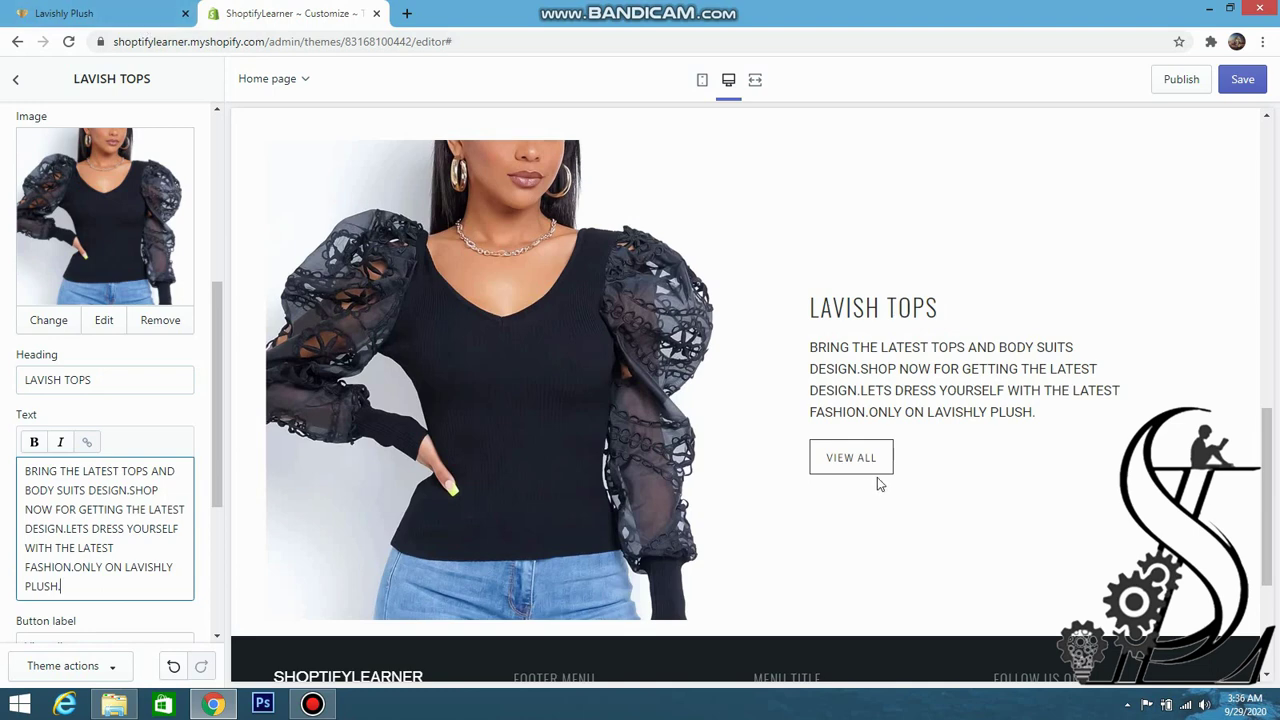
# - Link the block's View all button to the BABY collection, check the preview, and return to the section list
pyautogui.click(148, 13)
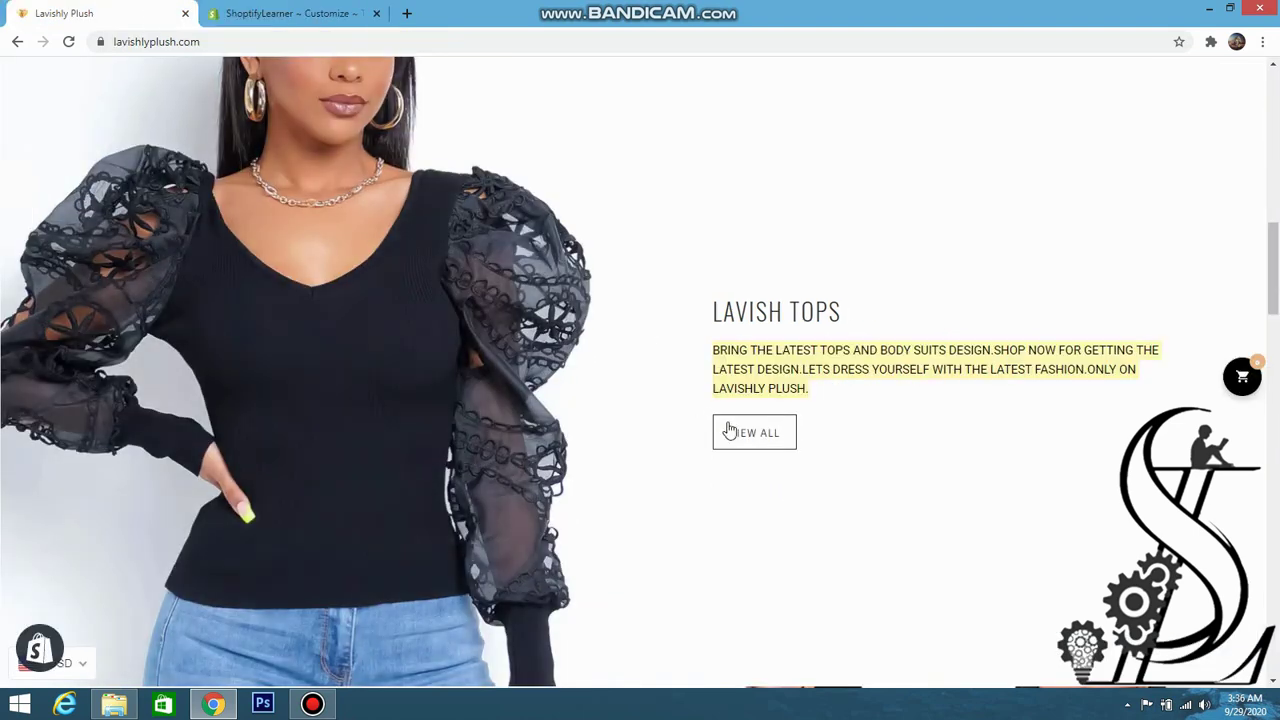
pyautogui.click(290, 13)
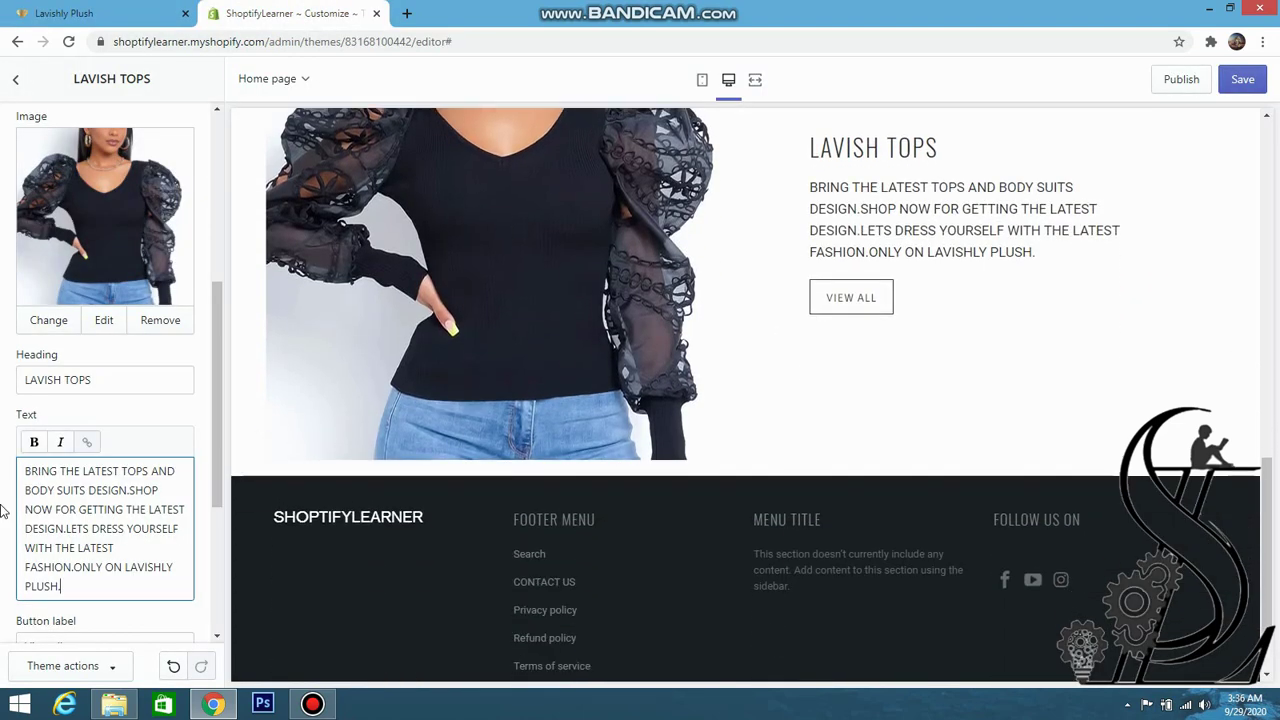
pyautogui.scroll(-3, 2, 511)
pyautogui.click(129, 414)
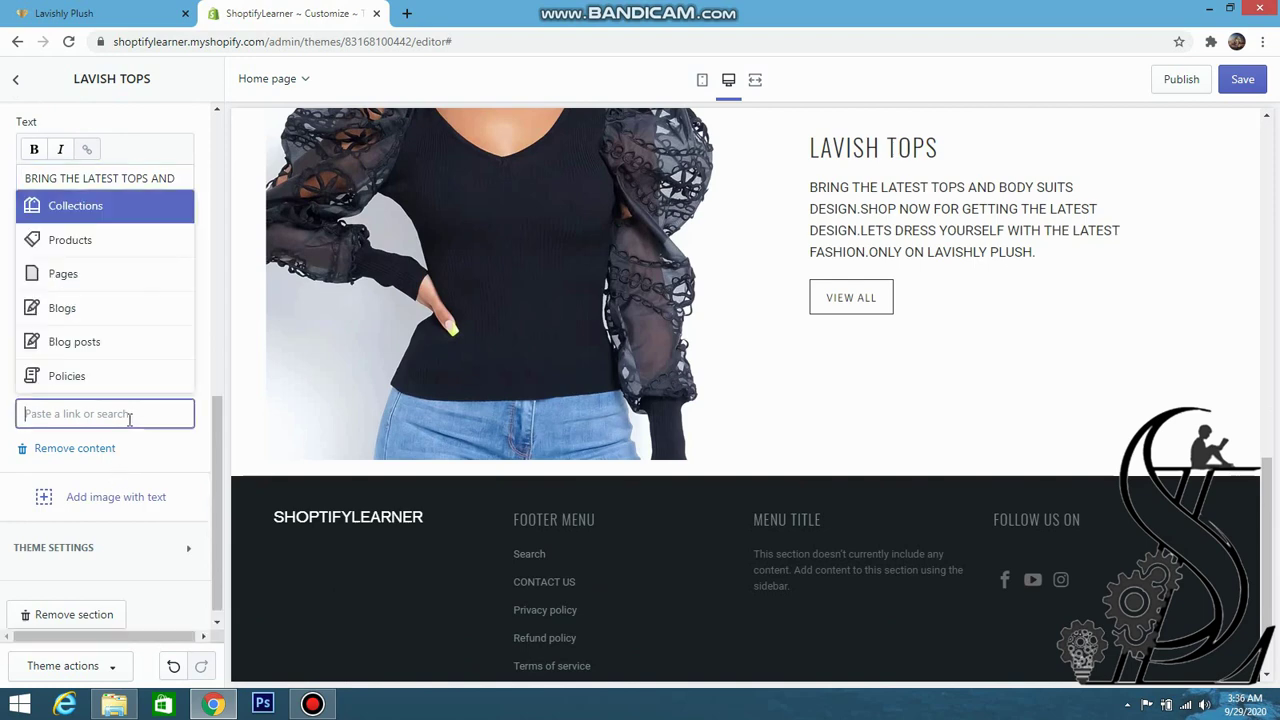
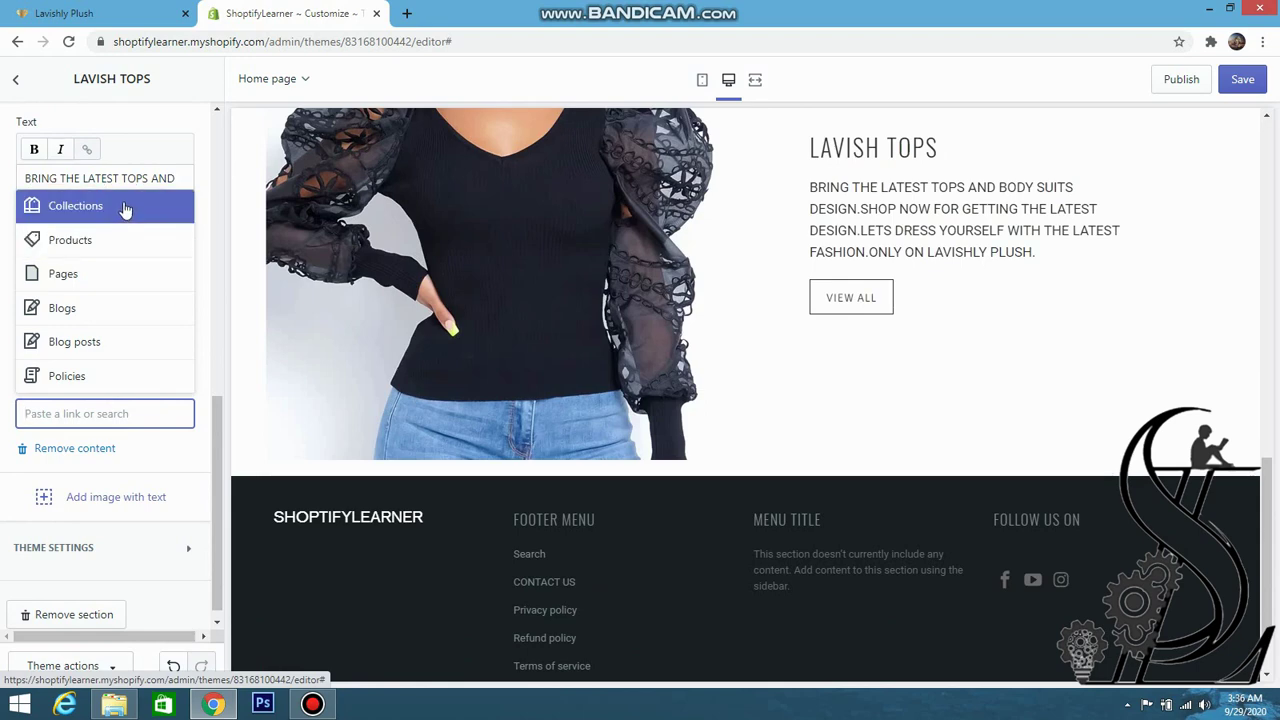
pyautogui.click(122, 212)
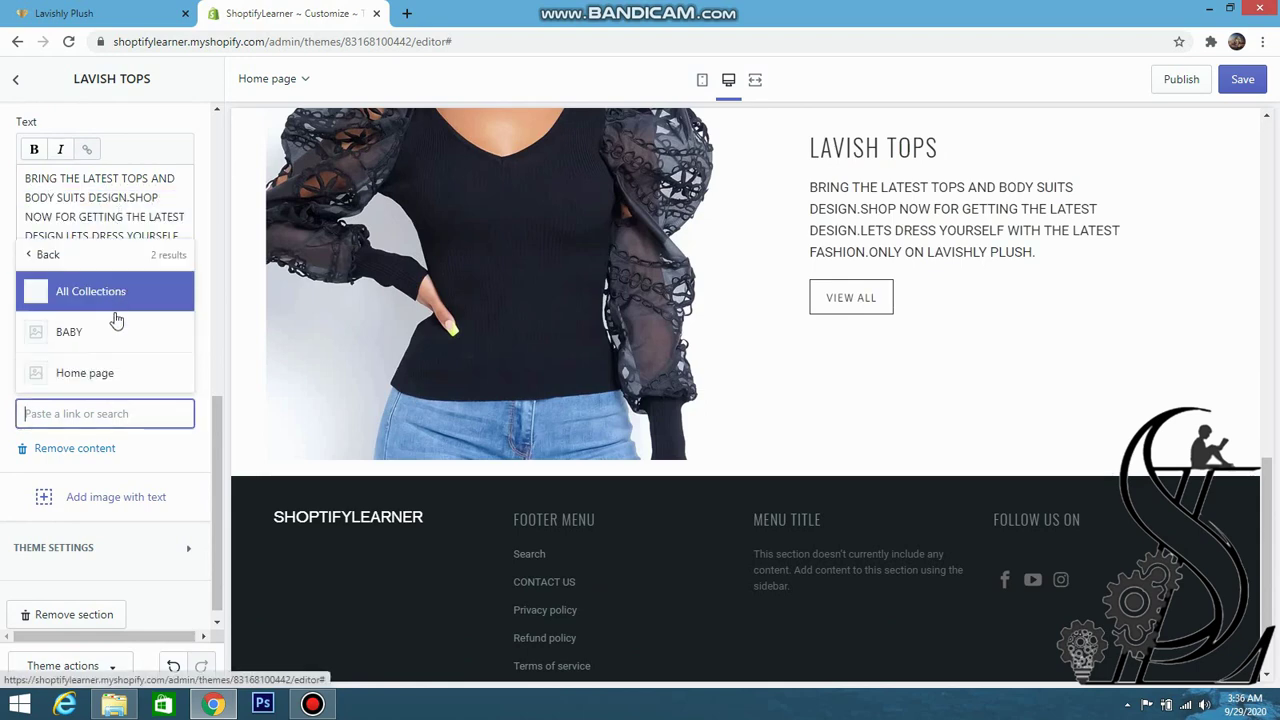
pyautogui.click(115, 343)
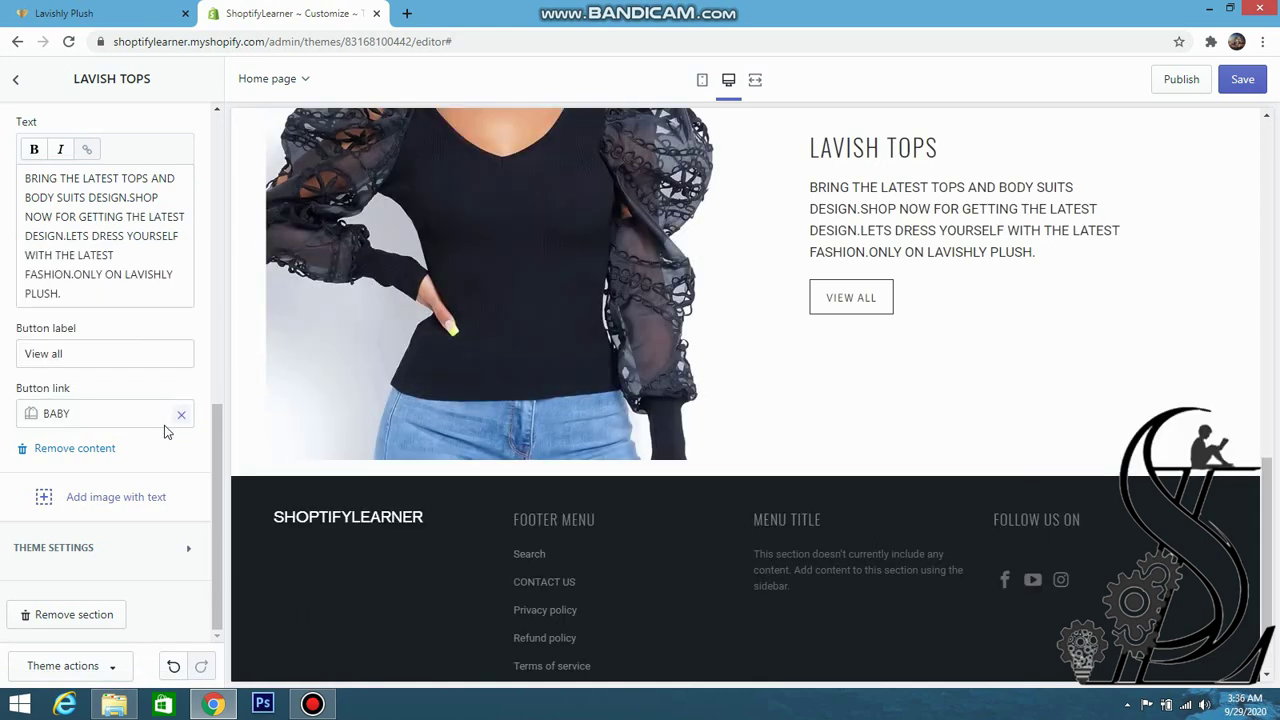
pyautogui.scroll(5, 746, 250)
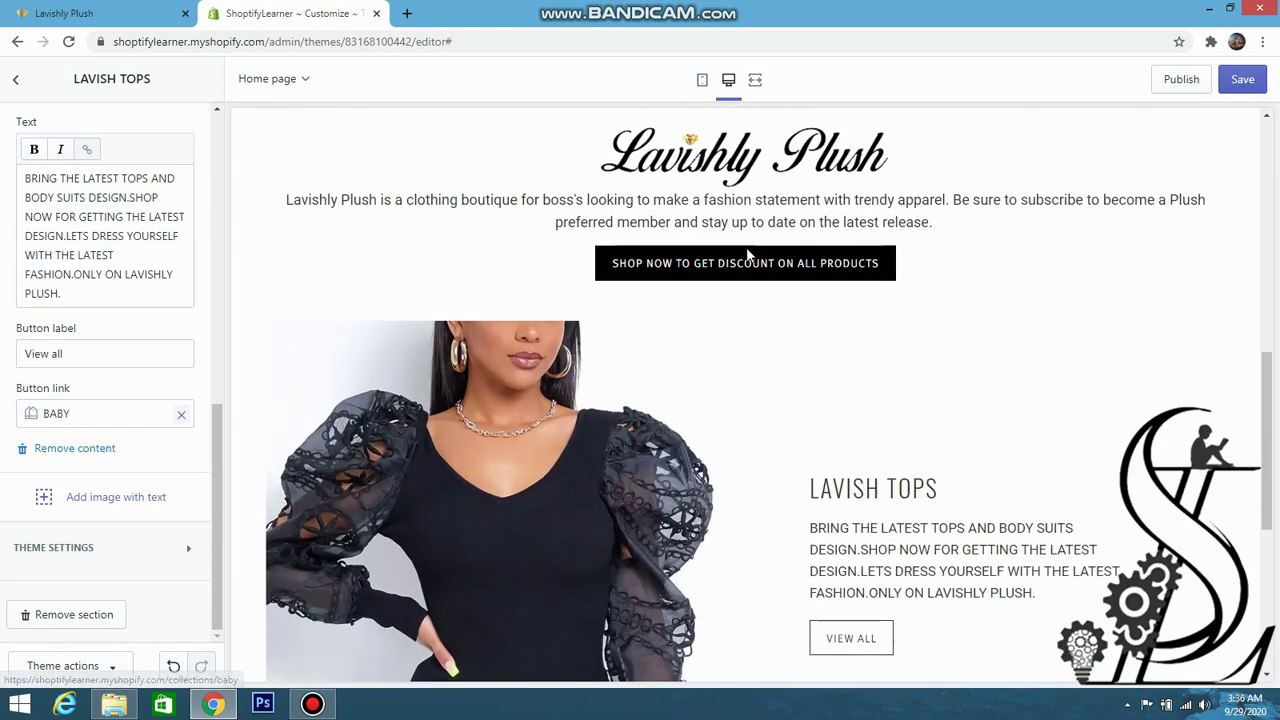
pyautogui.scroll(-2, 680, 200)
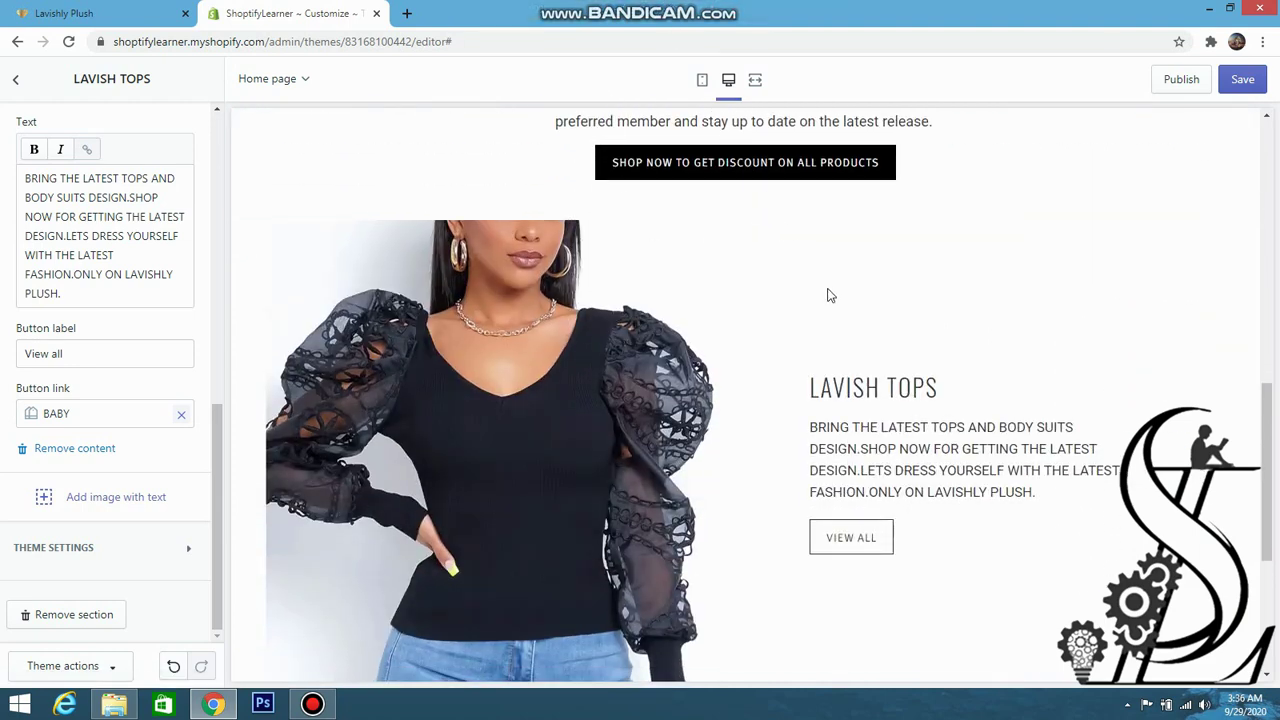
pyautogui.scroll(-1, 645, 192)
pyautogui.click(15, 79)
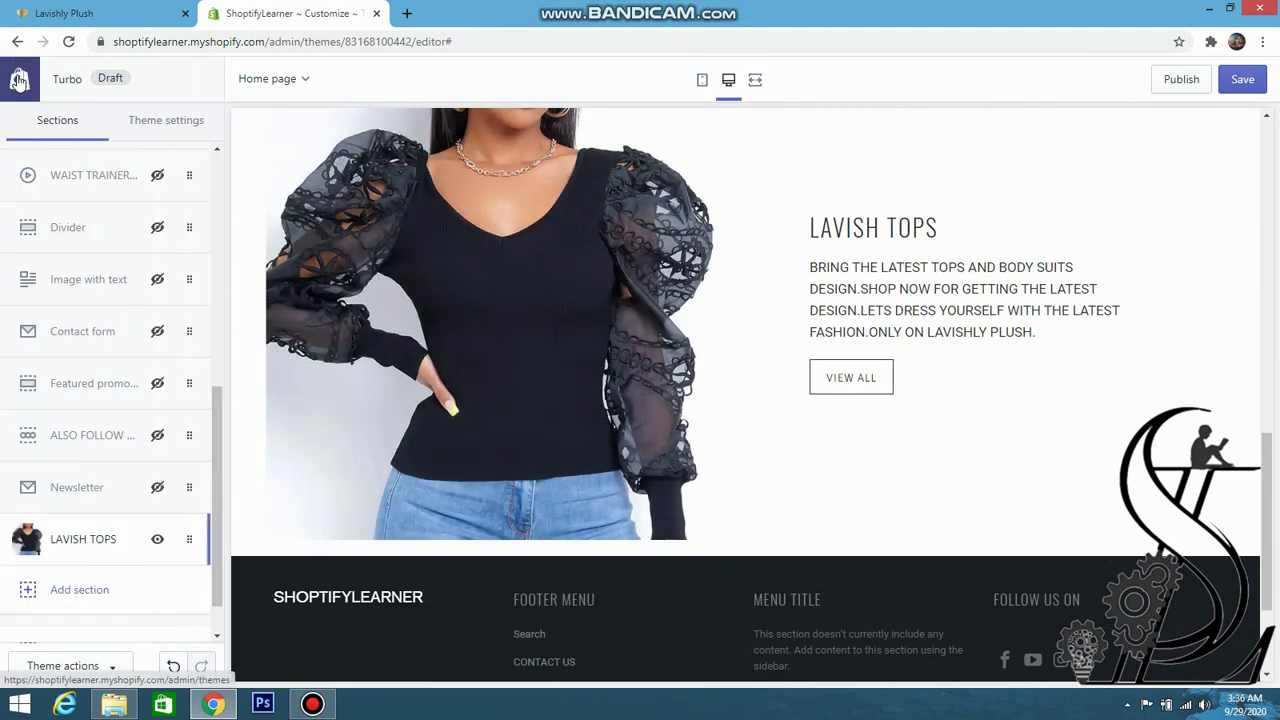
# - Check the LAVISH SETS section on the Lavishly Plush store, then add another Image with text section to the Turbo home page
pyautogui.click(109, 14)
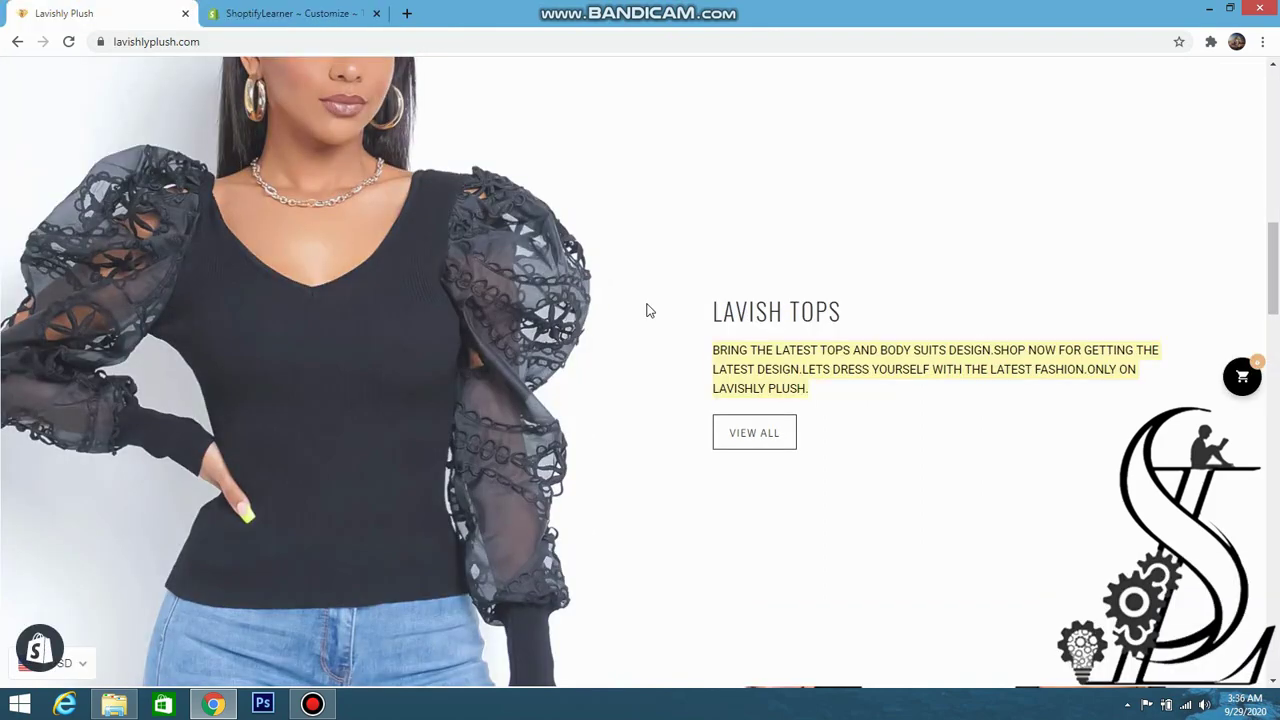
pyautogui.scroll(-4, 648, 310)
pyautogui.scroll(-2, 646, 311)
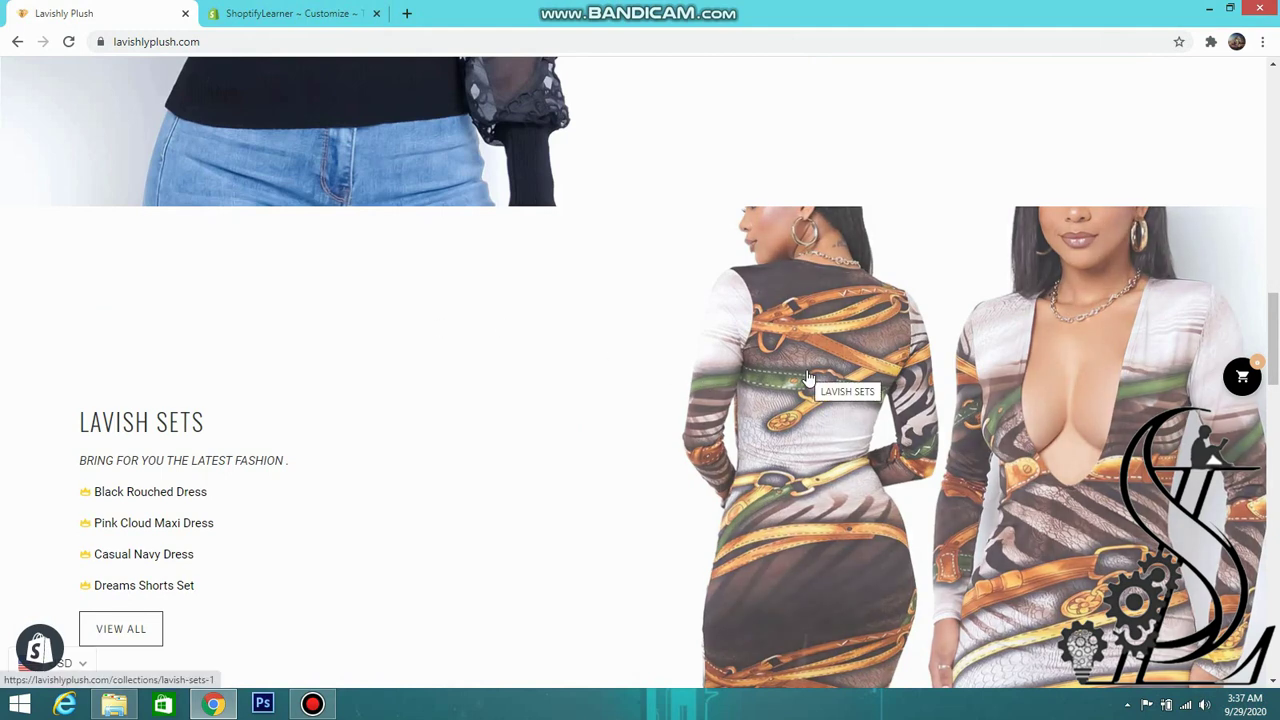
pyautogui.click(288, 14)
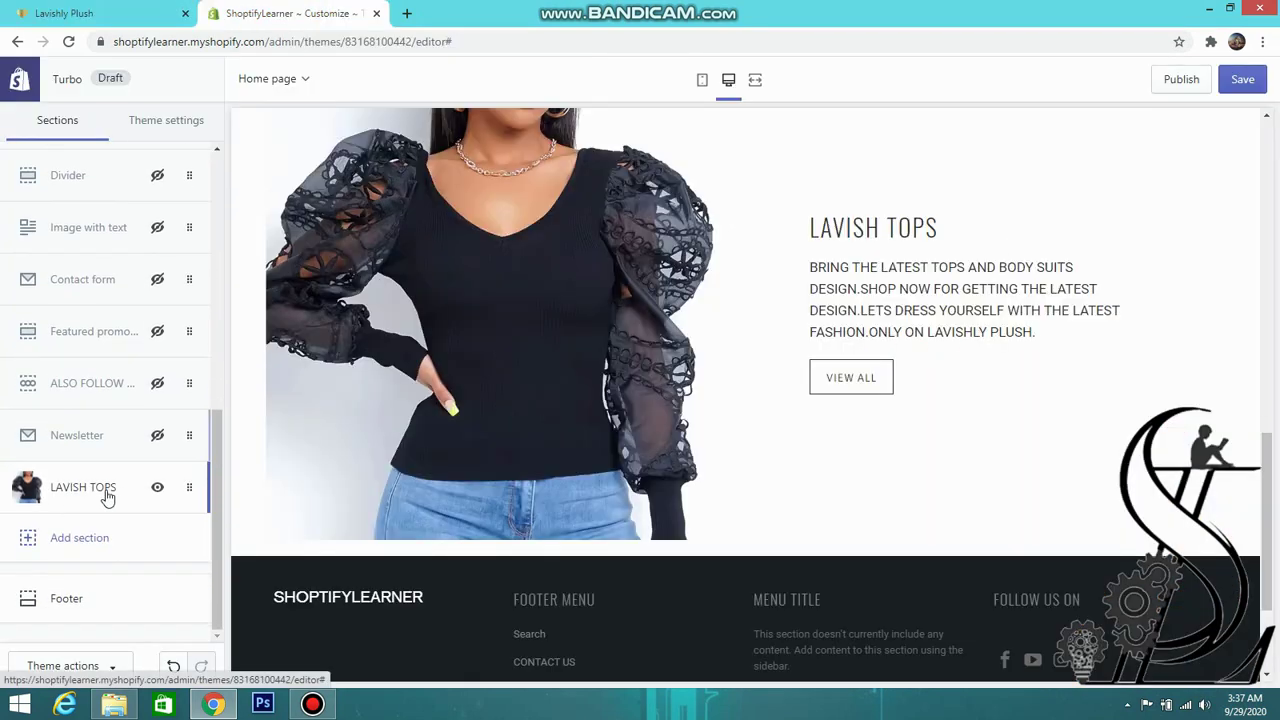
pyautogui.click(72, 539)
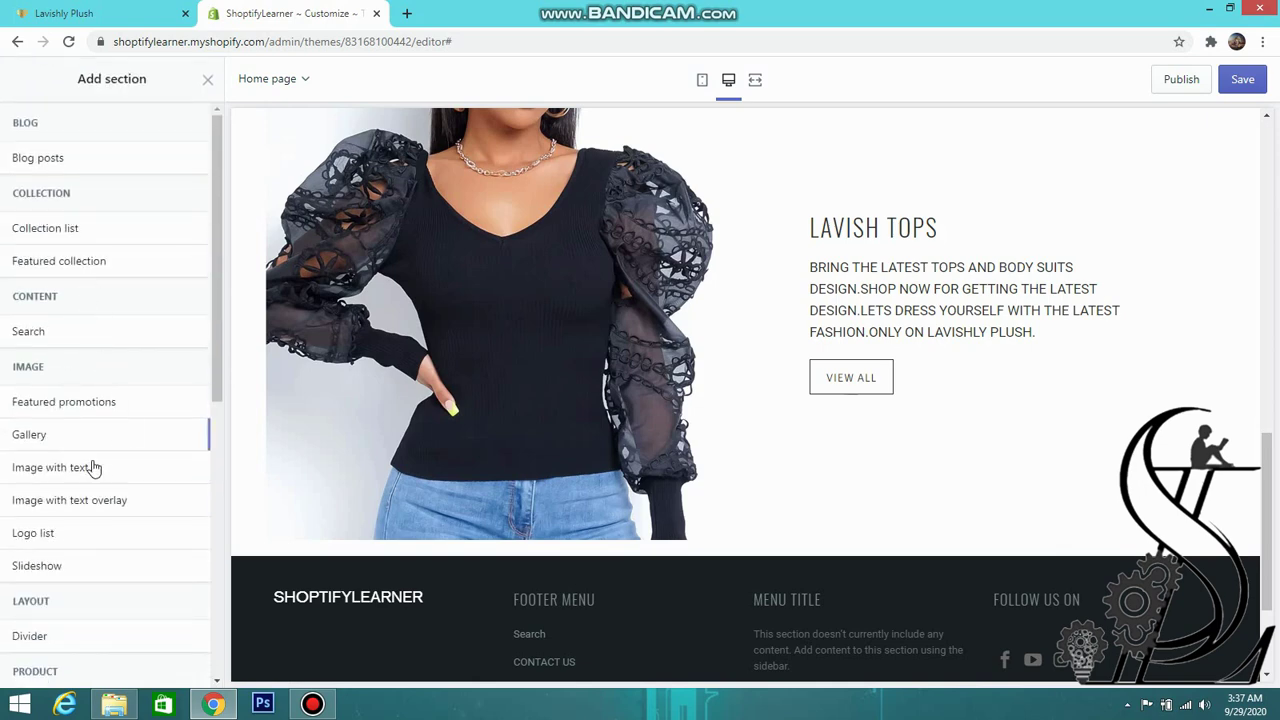
pyautogui.moveTo(131, 481)
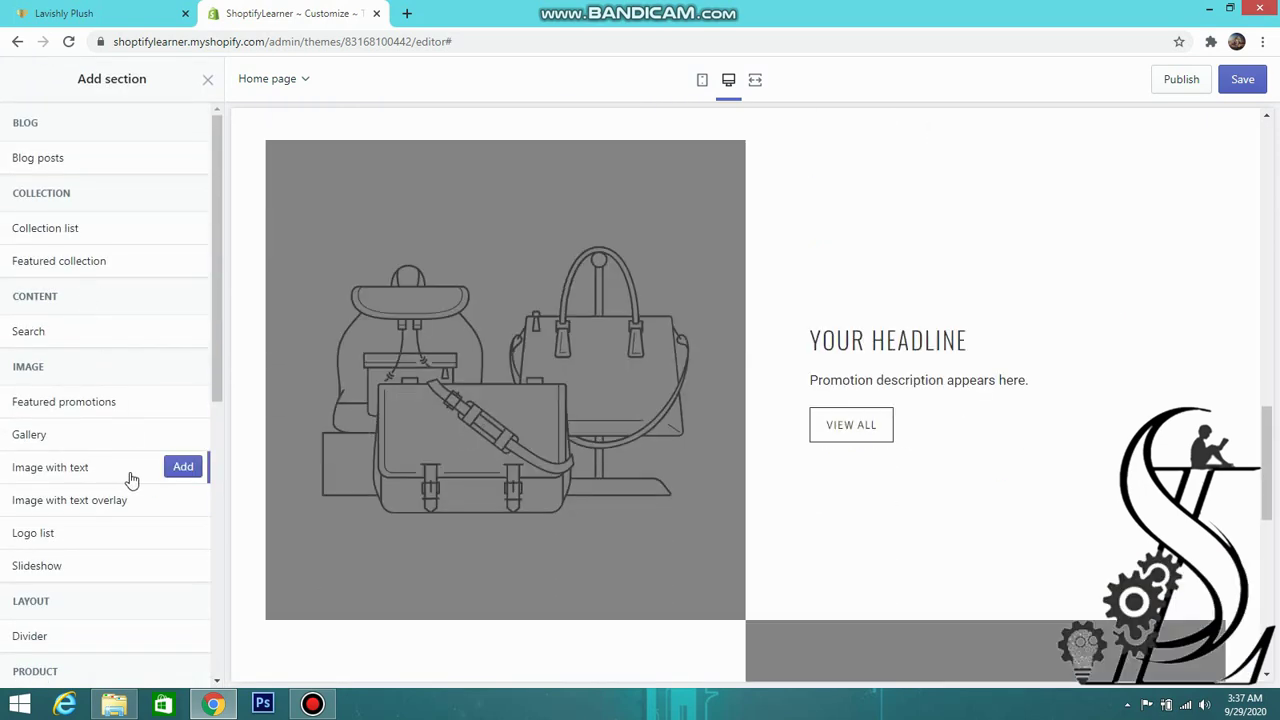
pyautogui.click(180, 468)
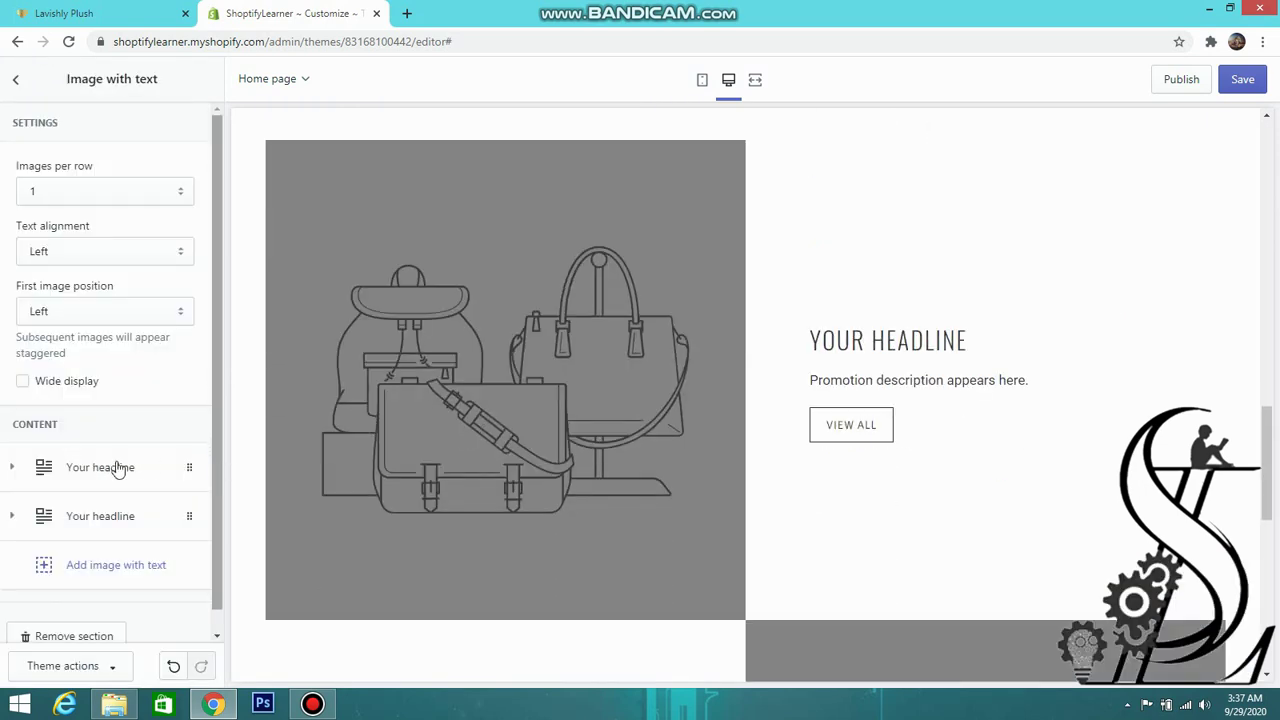
# - Remove the first of the two placeholder "Your headline" content blocks from the new section
pyautogui.click(91, 474)
pyautogui.scroll(-4, 92, 470)
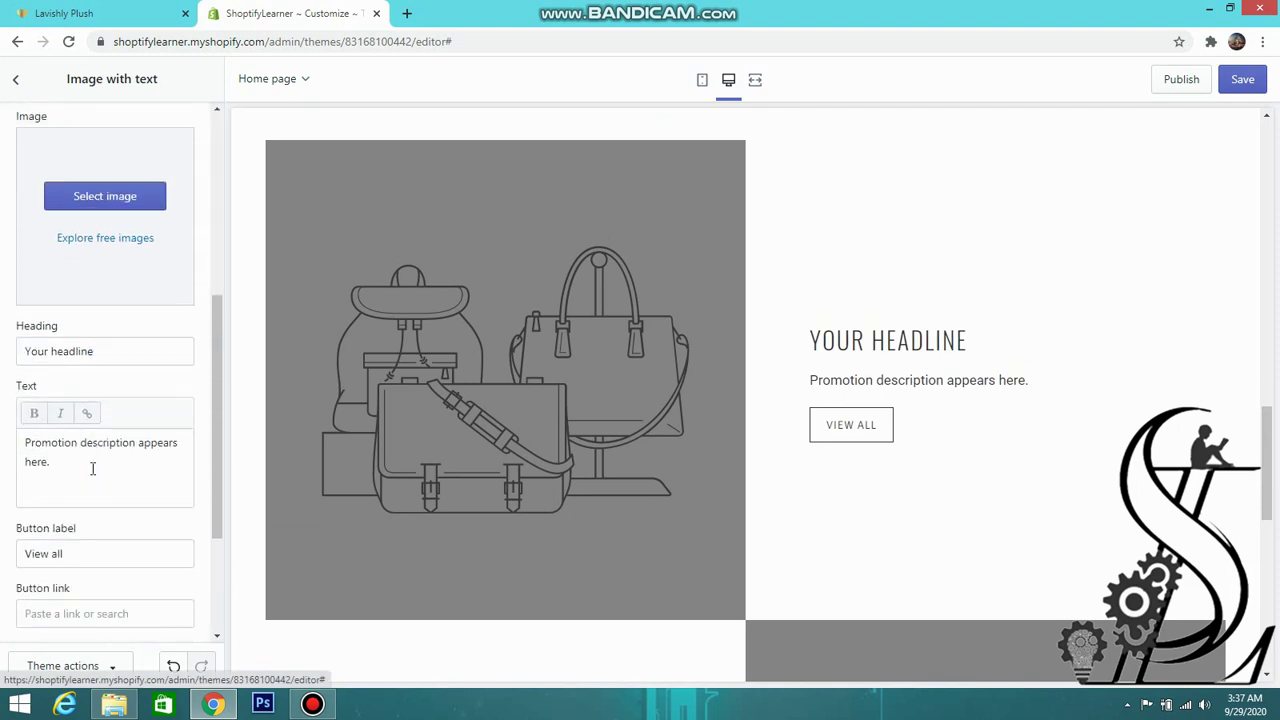
pyautogui.scroll(-2, 92, 468)
pyautogui.click(38, 450)
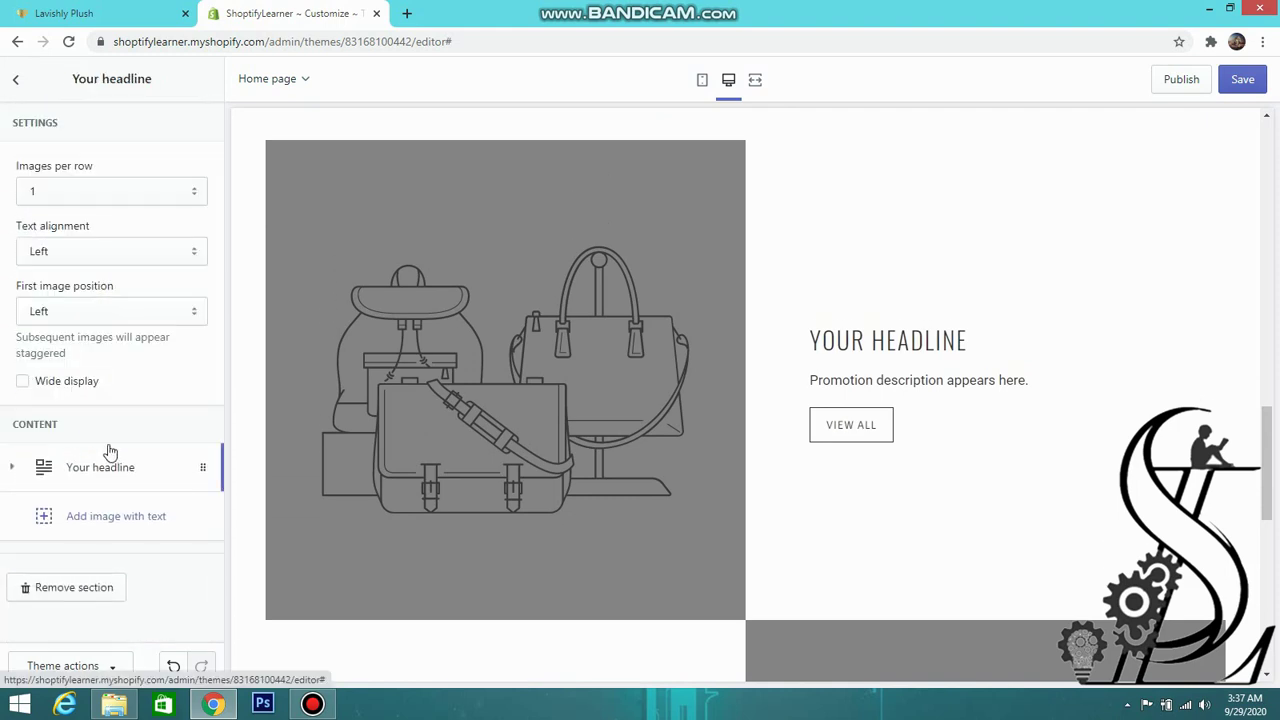
# - Set the new section's first image position to Right, opposite the LAVISH TOPS image above it
pyautogui.scroll(5, 525, 392)
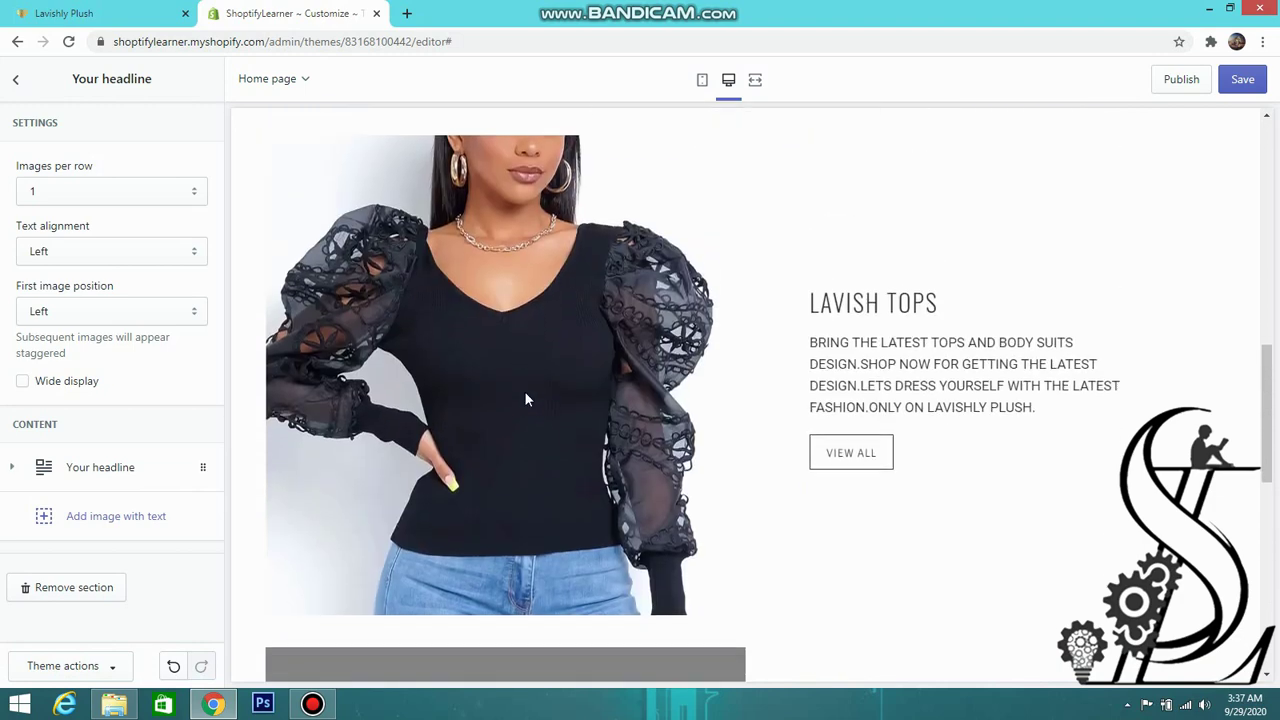
pyautogui.click(110, 312)
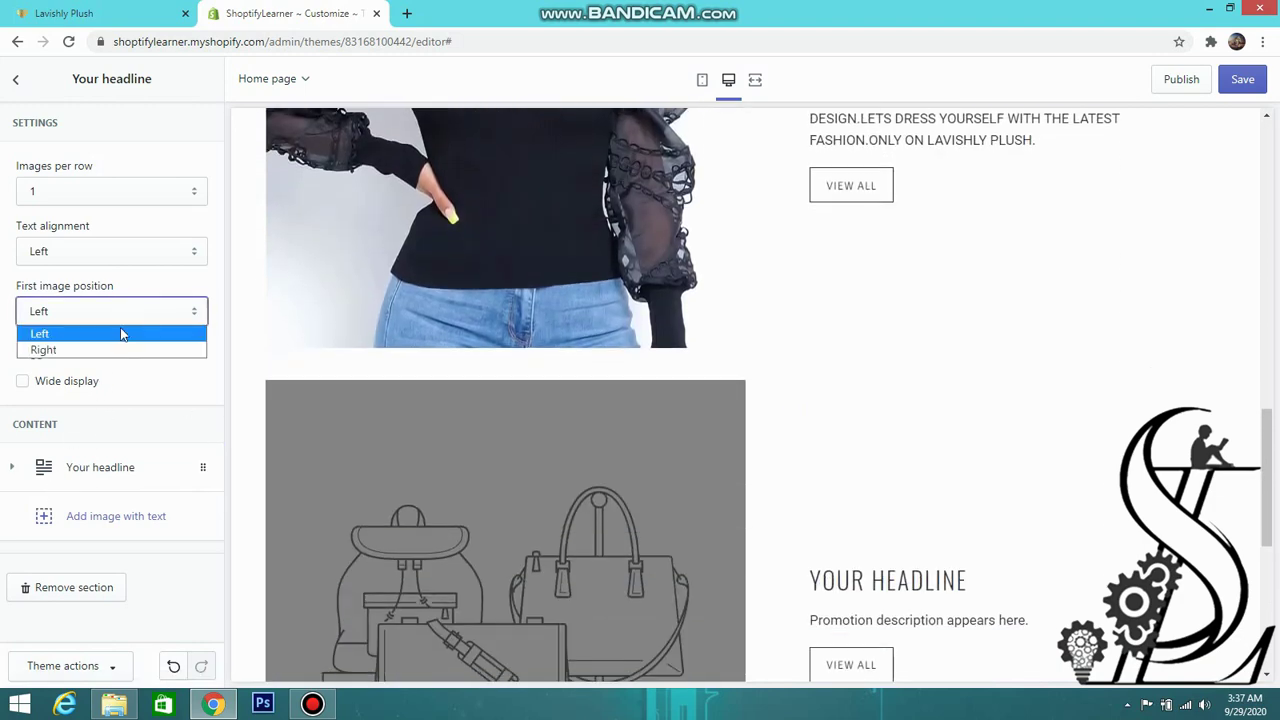
pyautogui.click(103, 349)
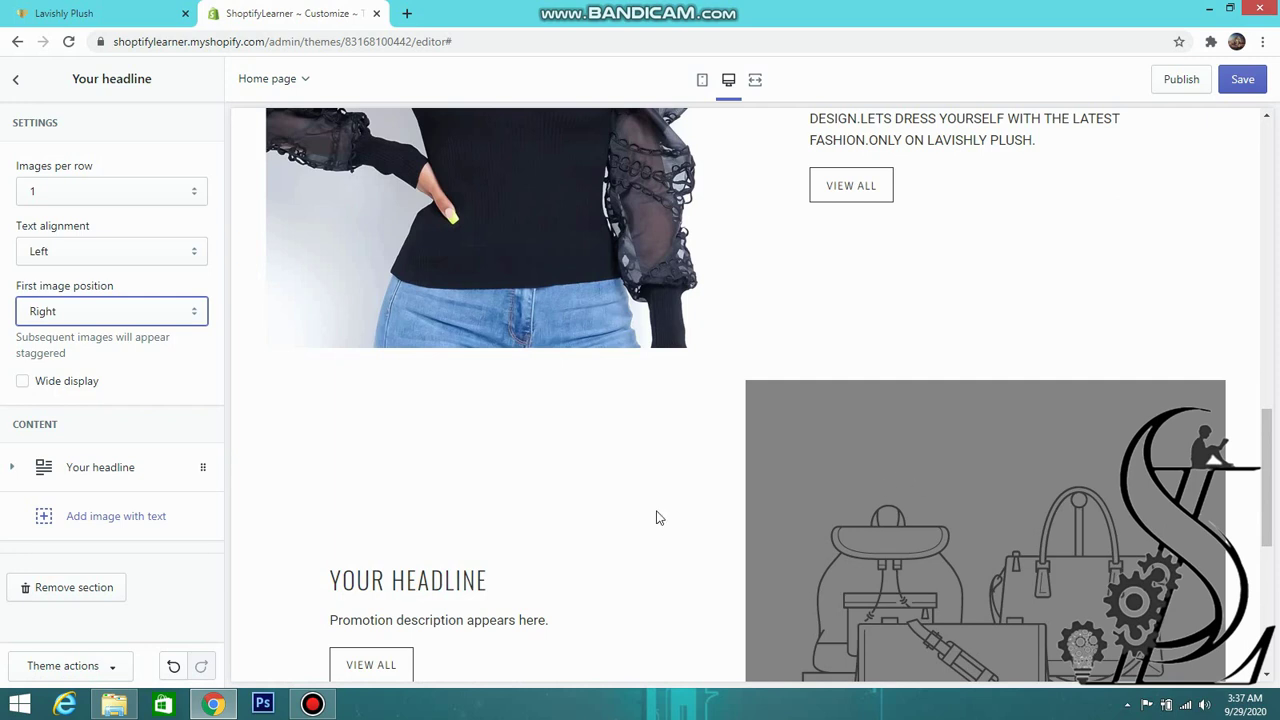
pyautogui.scroll(-2, 437, 394)
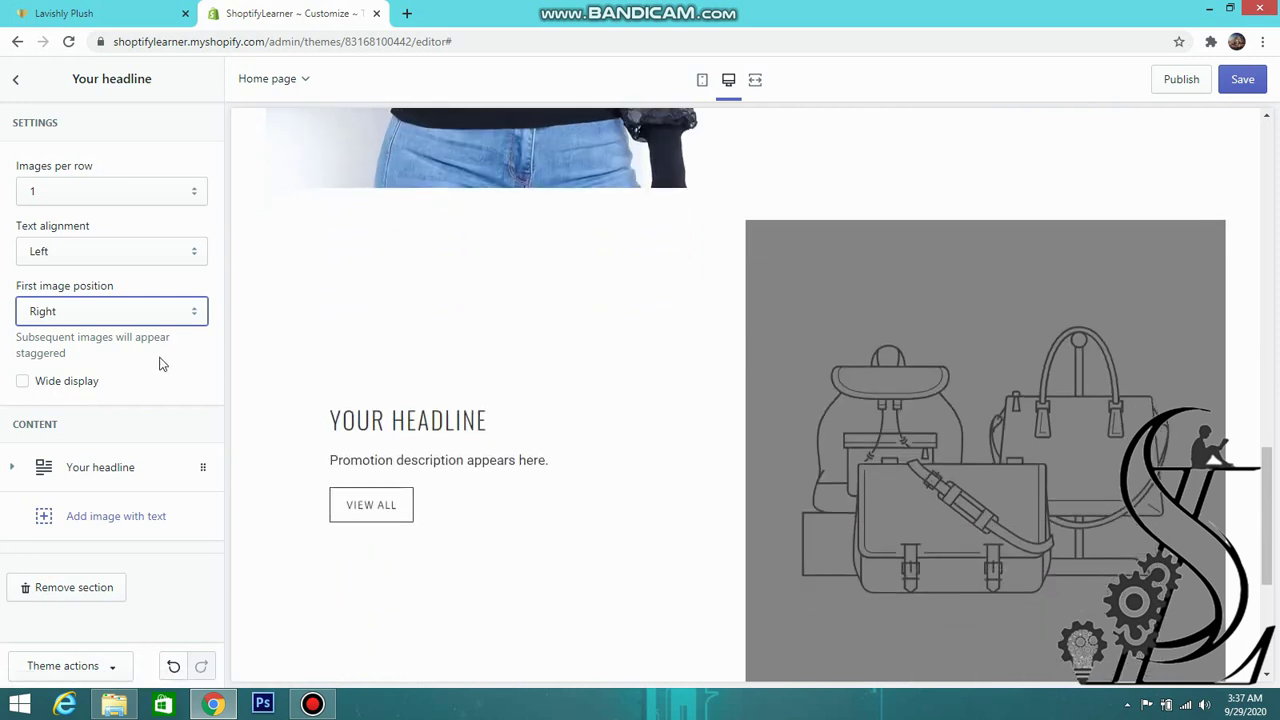
# - Upload 5.jpg from the lavish black folder and set it as the image of the remaining "Your headline" block
pyautogui.click(129, 481)
pyautogui.scroll(-2, 200, 420)
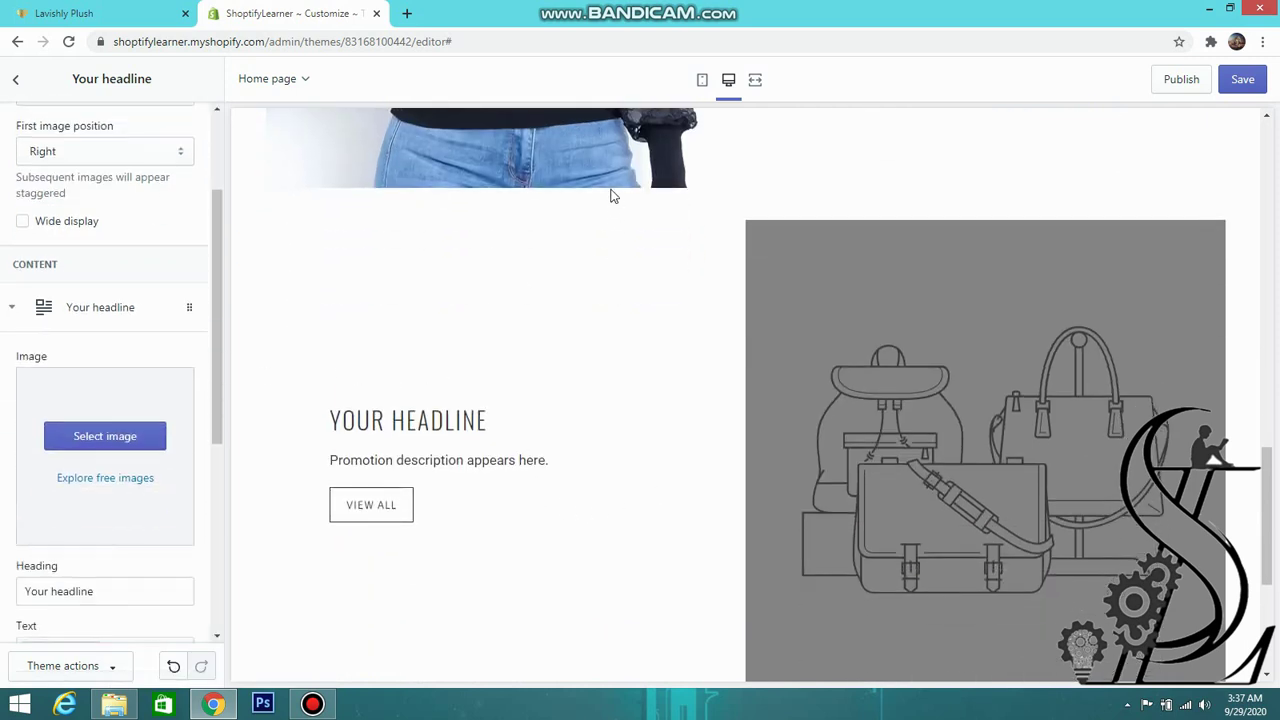
pyautogui.scroll(3, 608, 194)
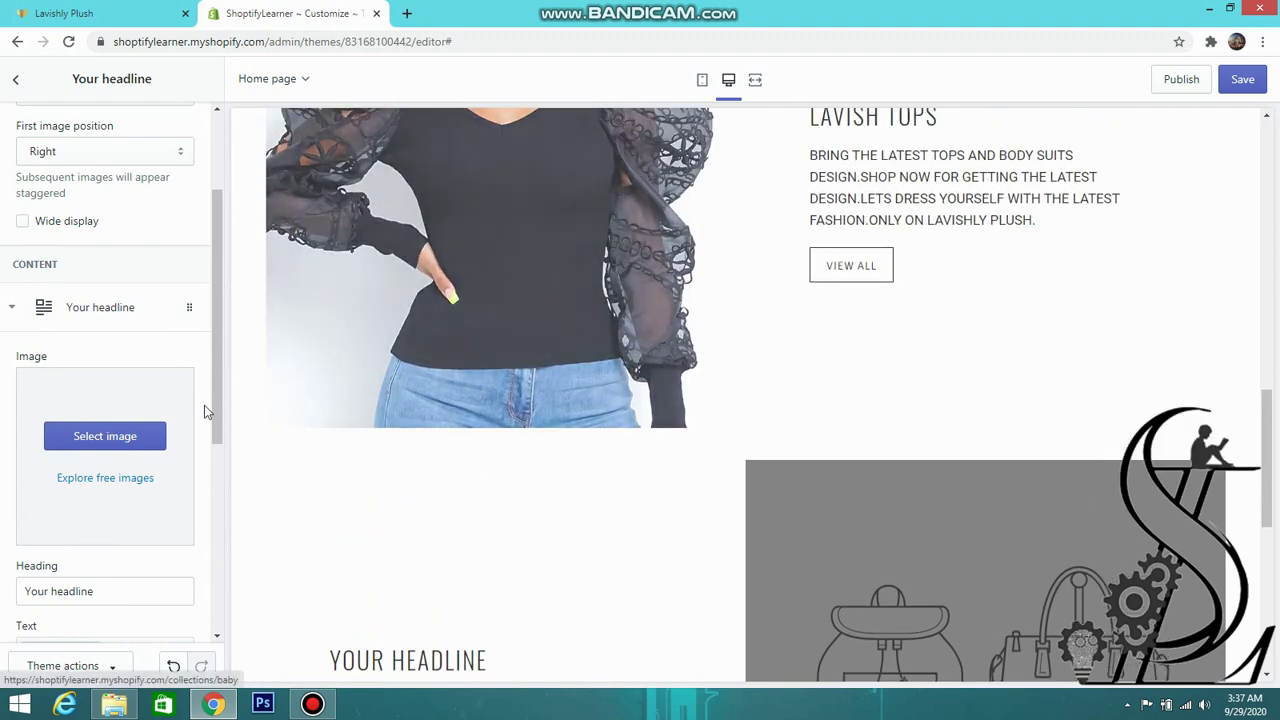
pyautogui.click(50, 440)
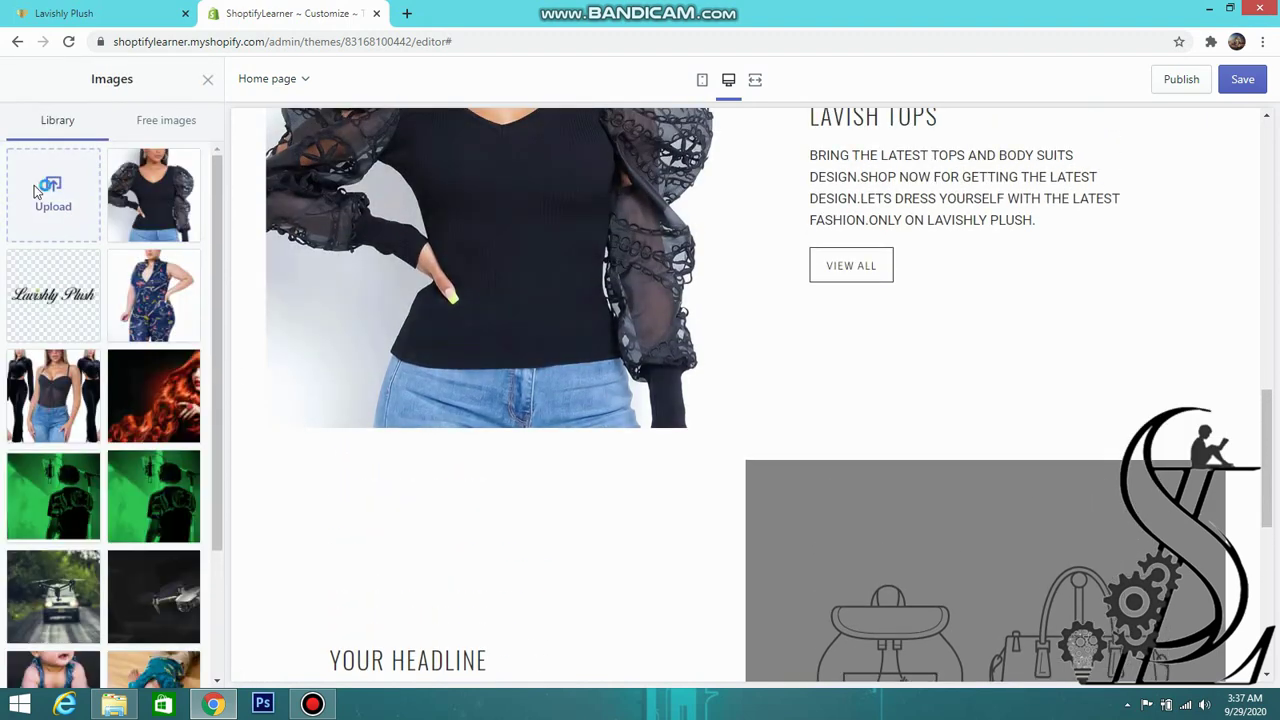
pyautogui.click(34, 185)
pyautogui.click(606, 190)
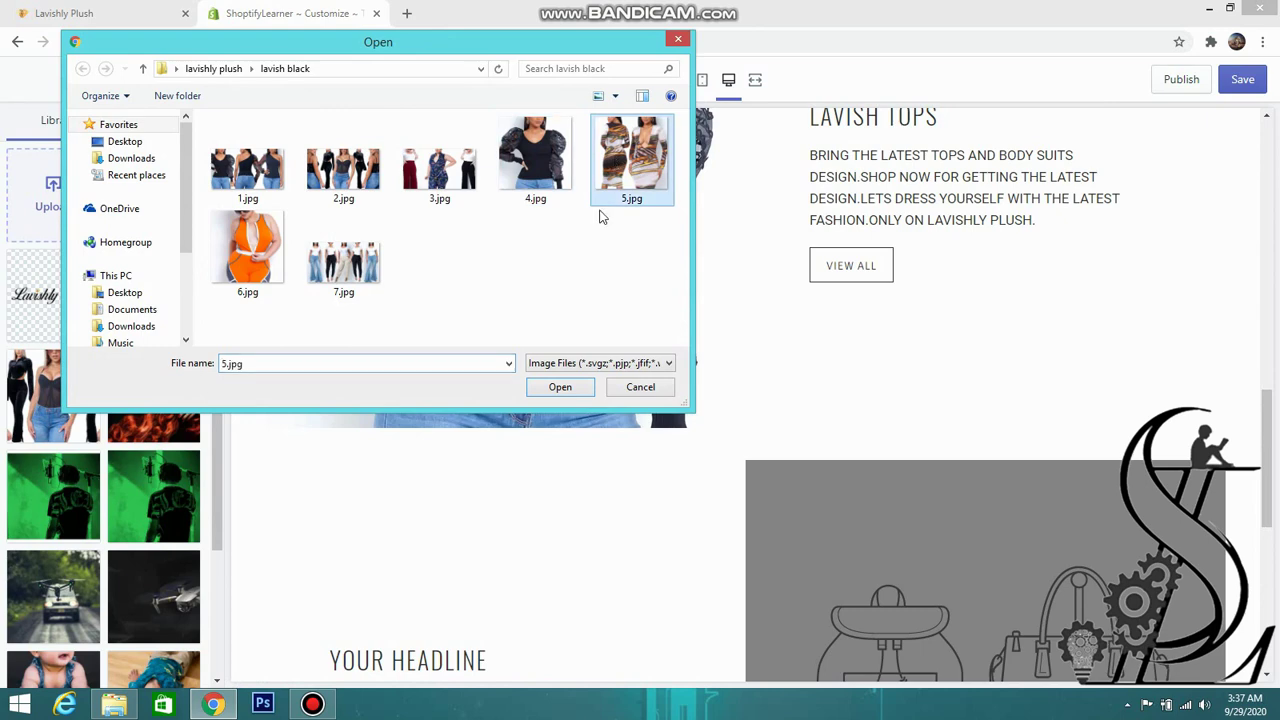
pyautogui.click(563, 389)
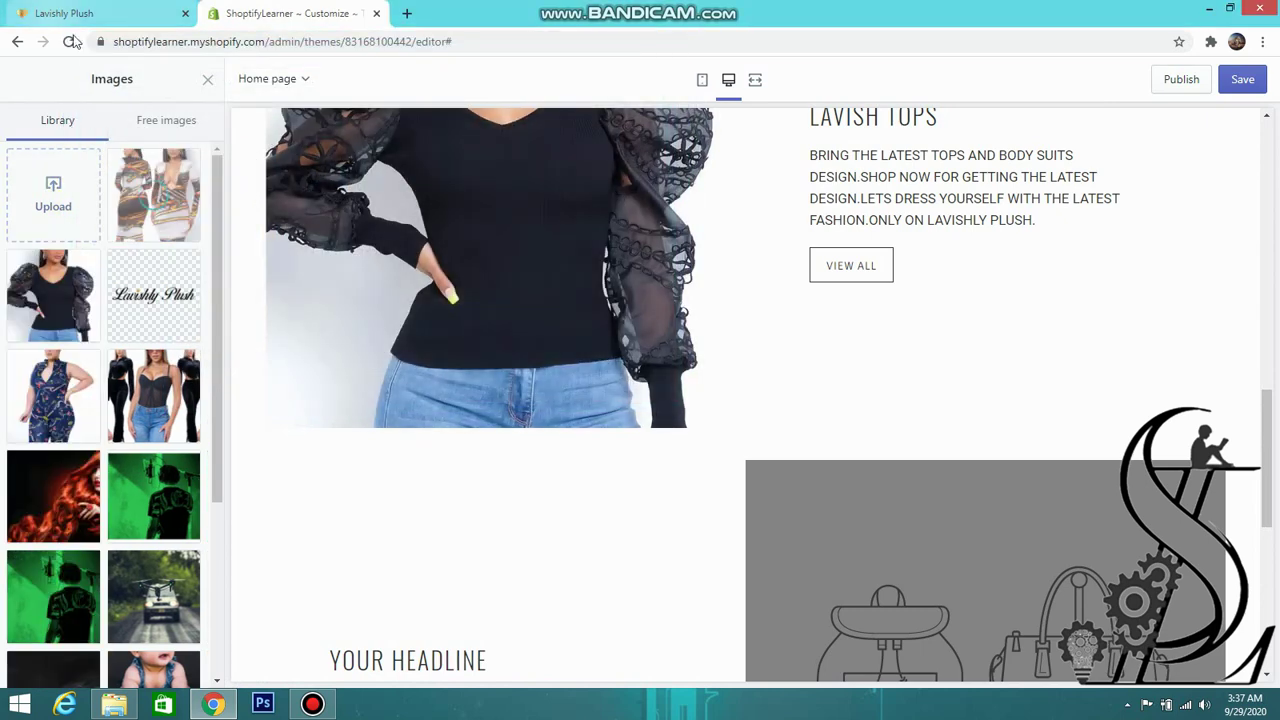
pyautogui.scroll(-2, 571, 325)
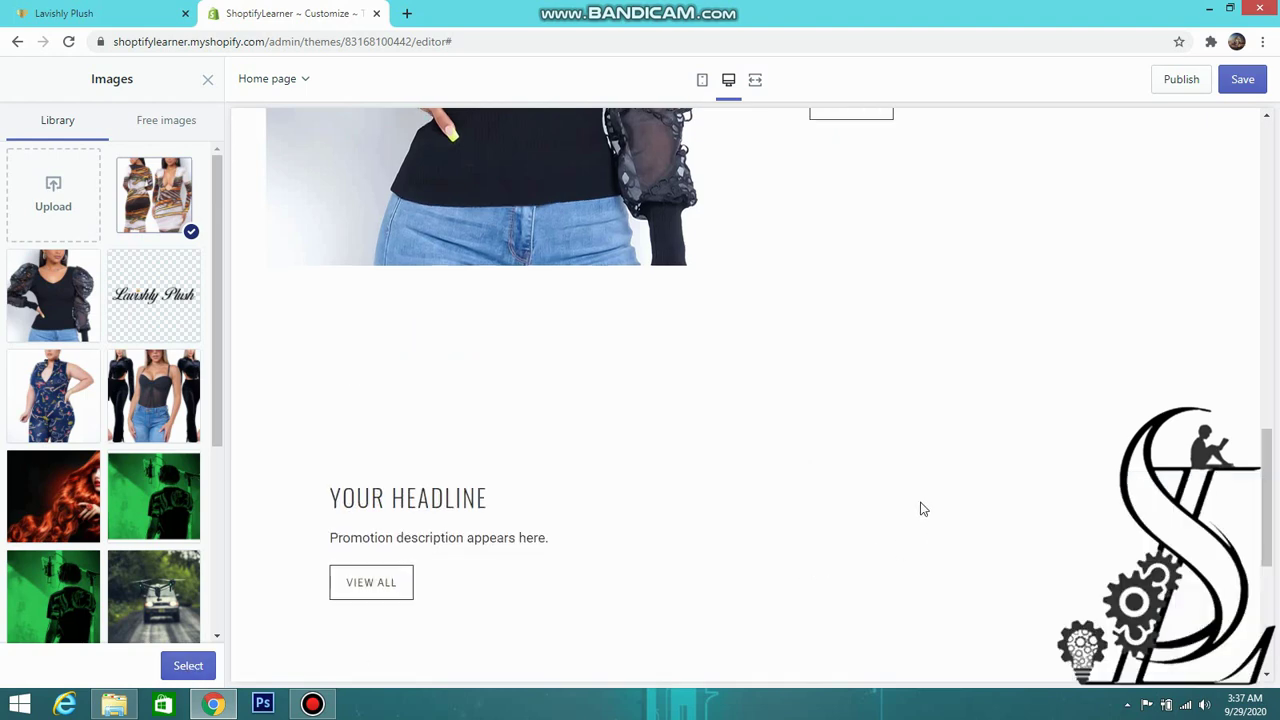
pyautogui.scroll(-1, 760, 521)
pyautogui.click(187, 664)
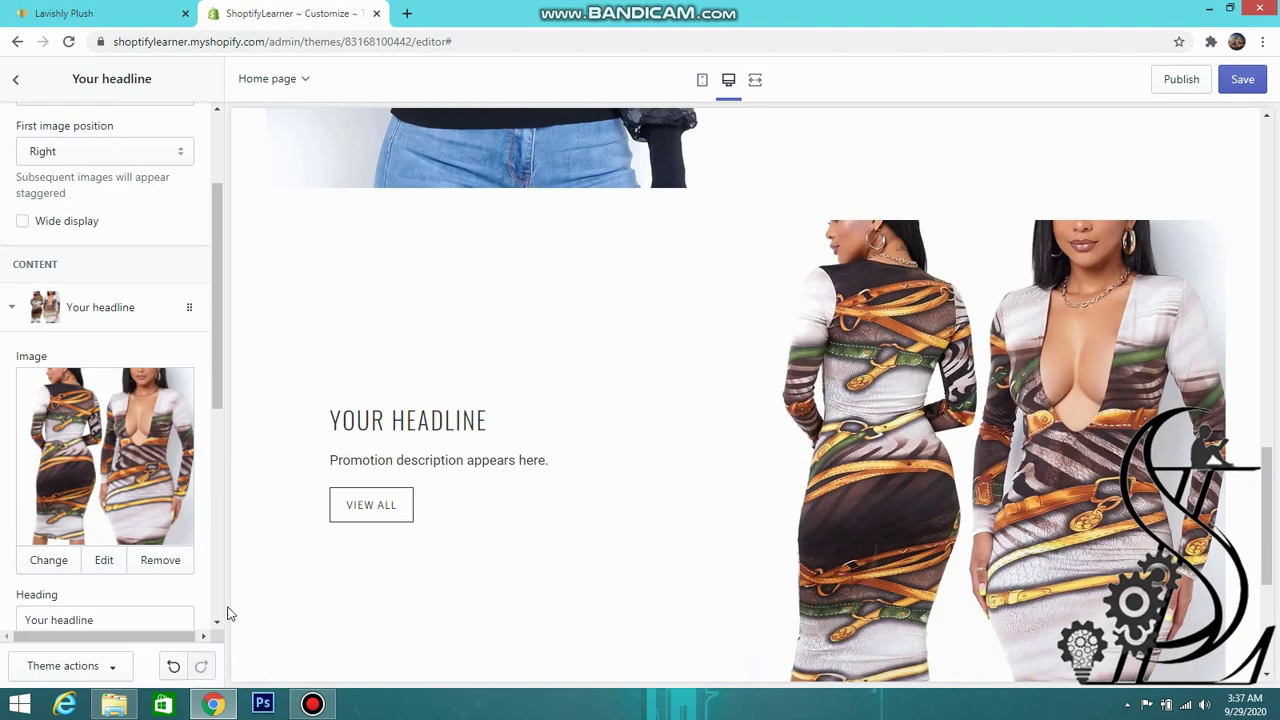
# - Replace the block's placeholder text with the LAVISH SETS title, tagline and linked dress list copied from the Lavishly Plush store
pyautogui.click(55, 13)
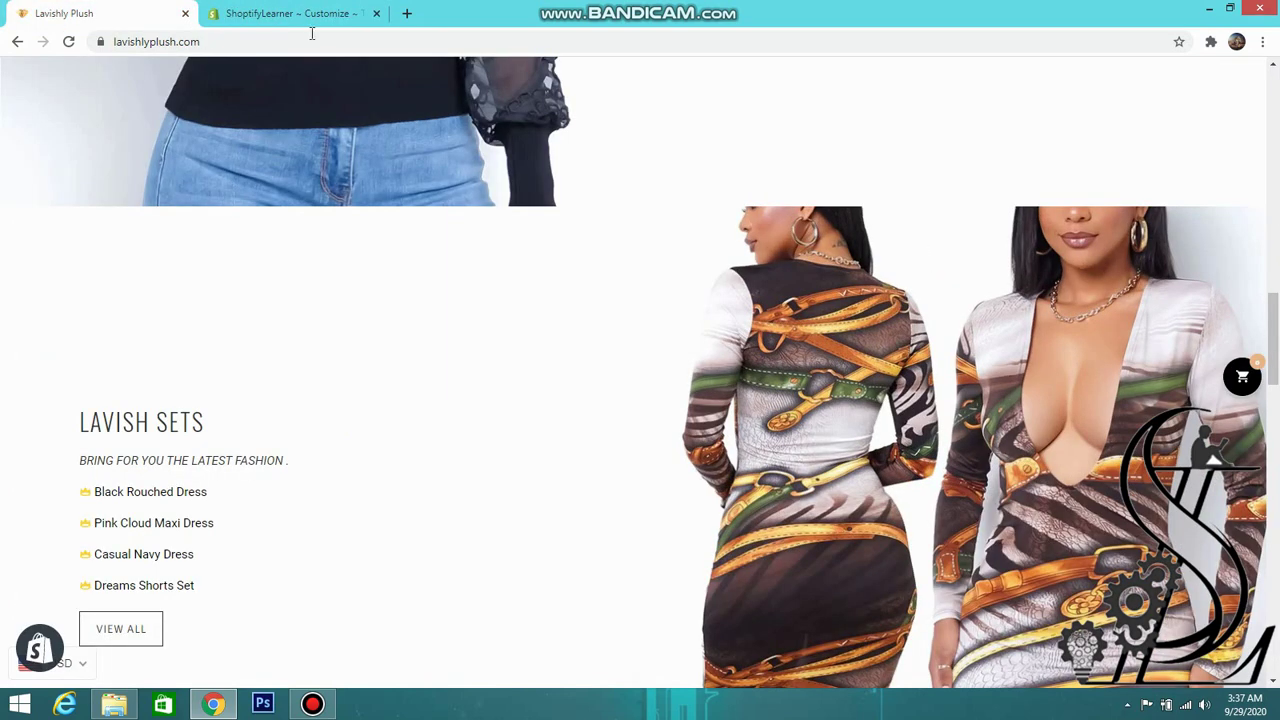
pyautogui.moveTo(46, 397); pyautogui.dragTo(226, 588)
pyautogui.hotkey('ctrl', 'c')
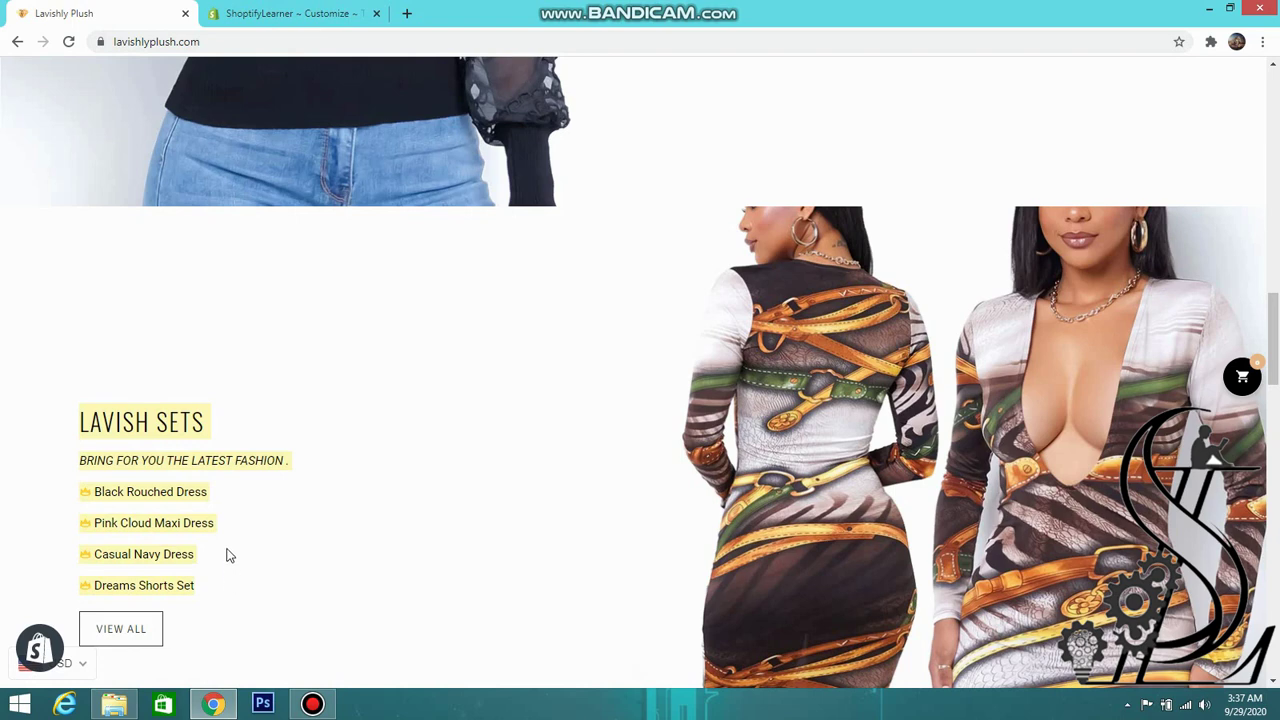
pyautogui.click(285, 13)
pyautogui.scroll(-3, 92, 530)
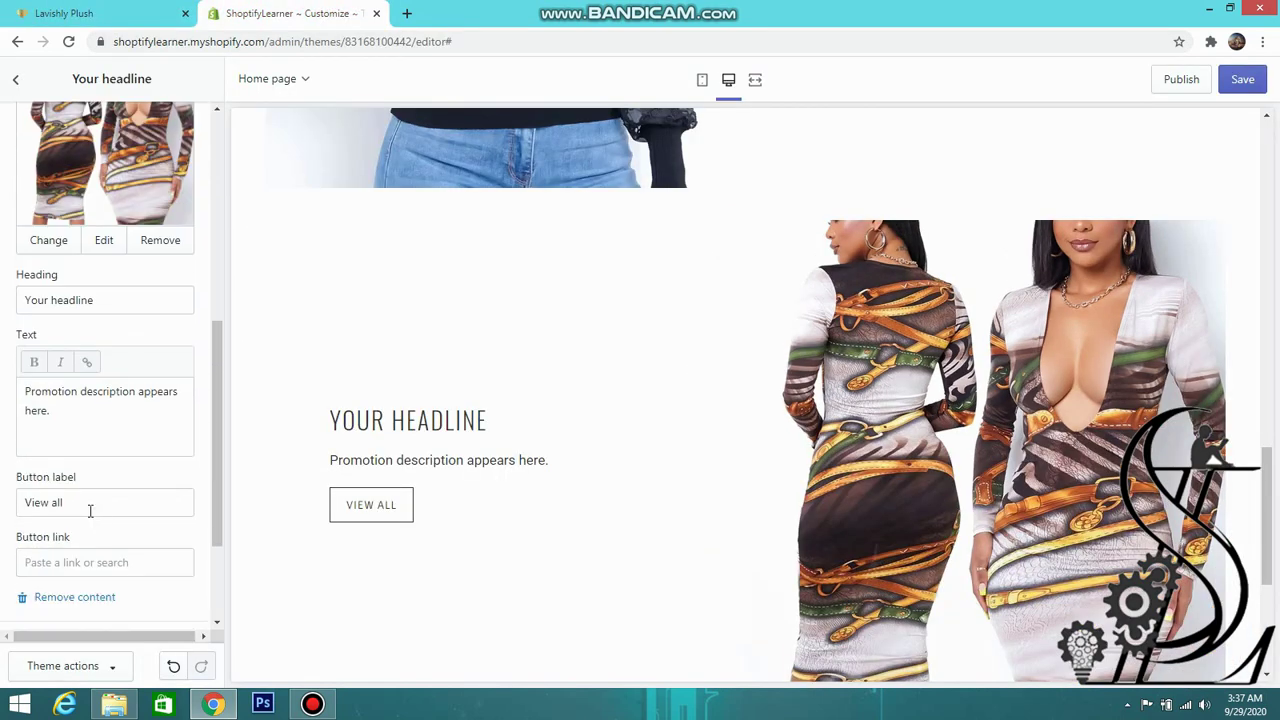
pyautogui.click(116, 407)
pyautogui.hotkey('ctrl', 'a')
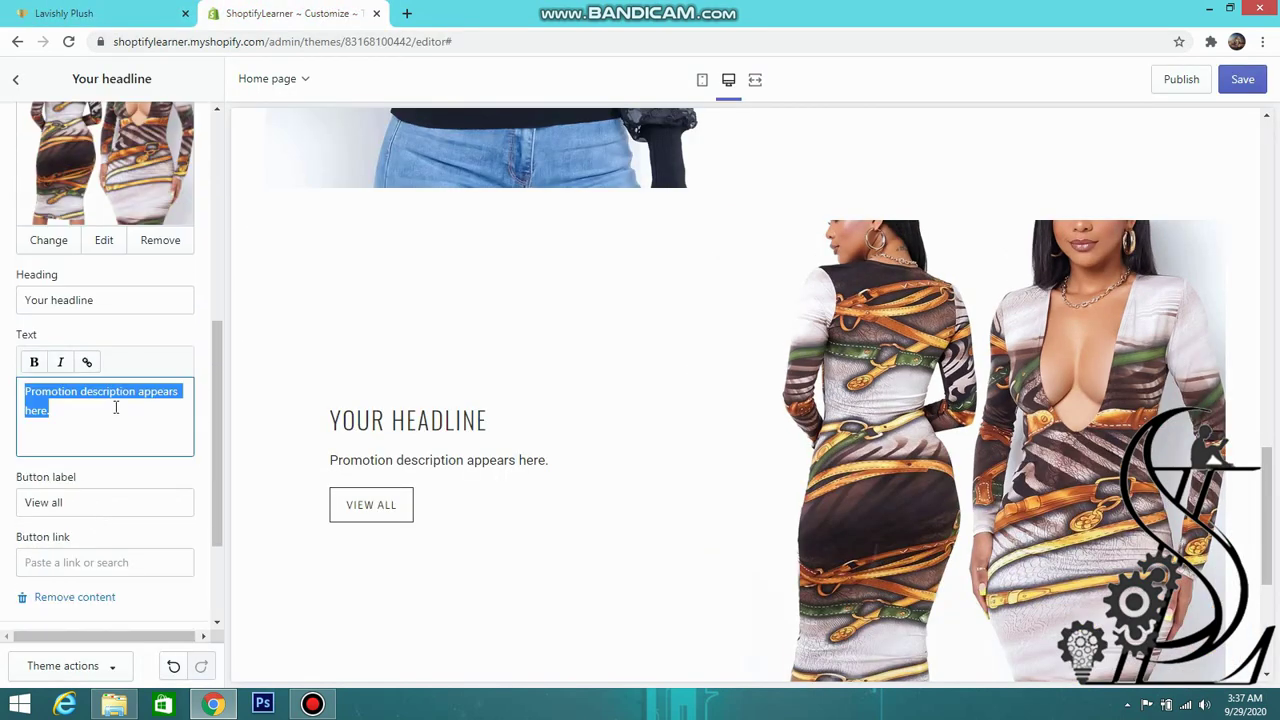
pyautogui.hotkey('ctrl', 'v')
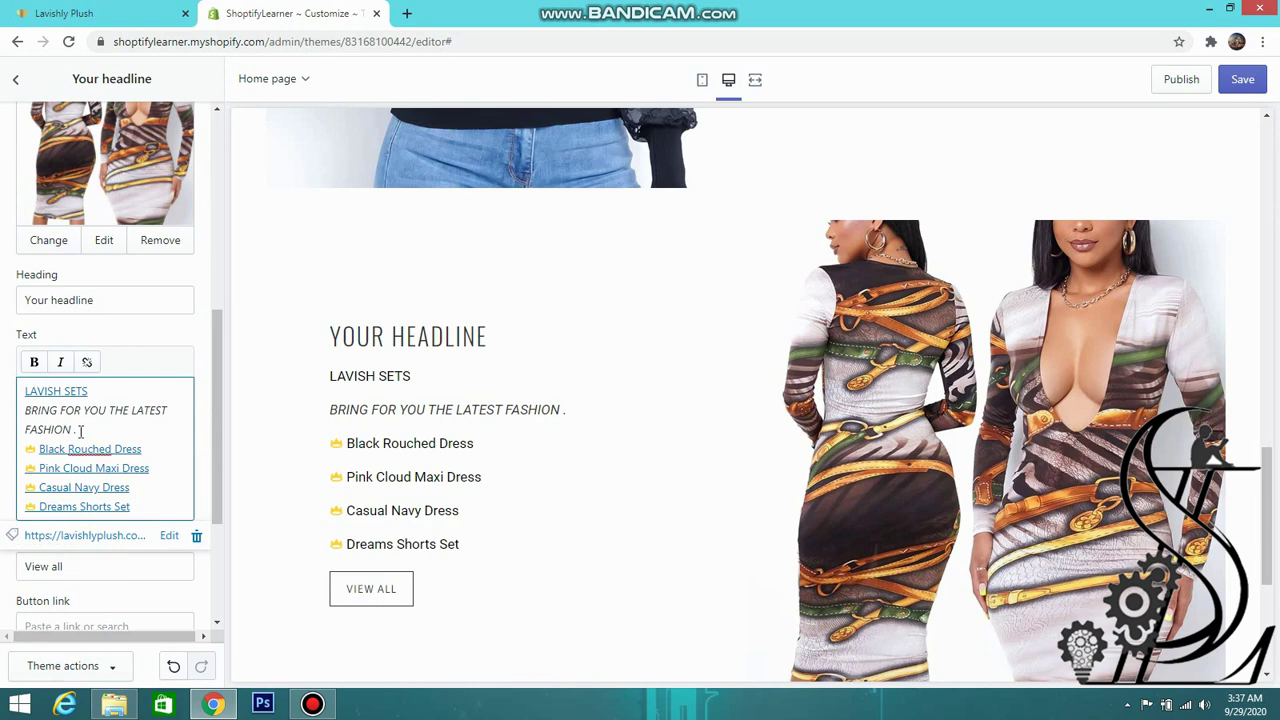
# - Delete the "LAVISH SETS" line and its empty line from the block's text, keeping the tagline and dress list
pyautogui.click(80, 431)
pyautogui.click(100, 397)
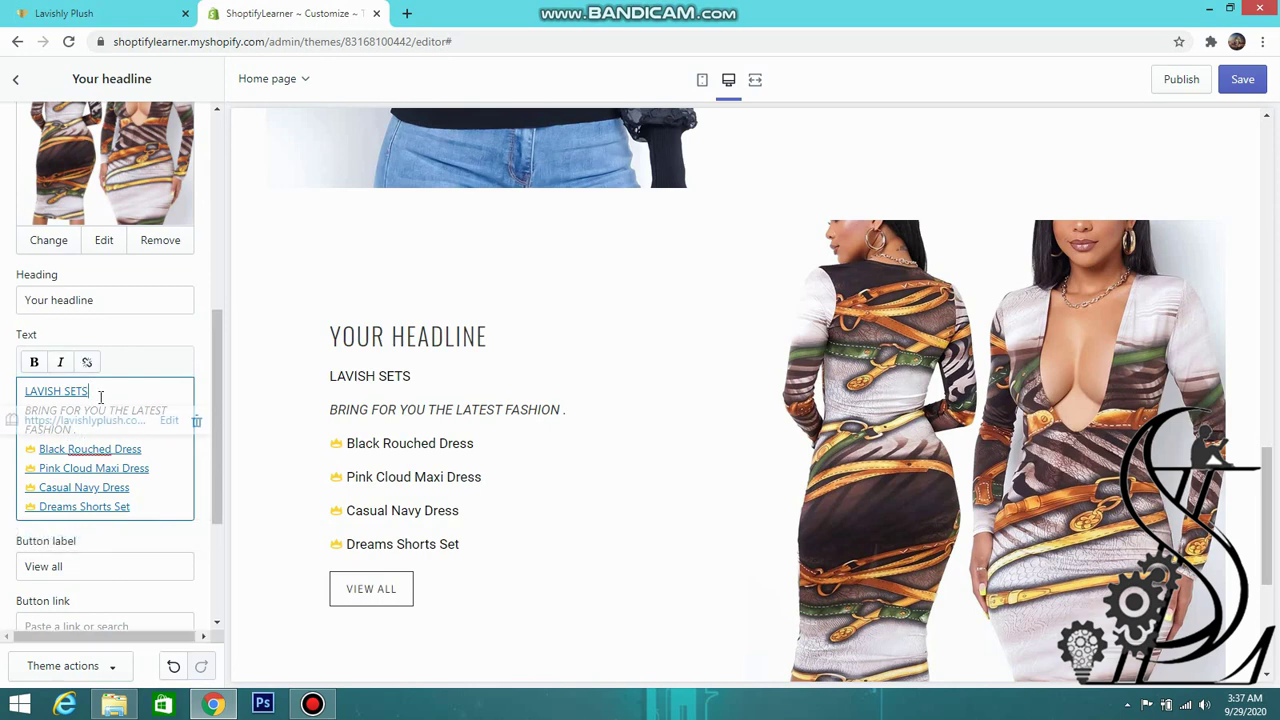
pyautogui.press('BackSpace')
pyautogui.press('BackSpace')
pyautogui.press('BackSpace')
pyautogui.press('BackSpace')
pyautogui.press('BackSpace')
pyautogui.press('BackSpace')
pyautogui.press('BackSpace')
pyautogui.press('BackSpace')
pyautogui.press('BackSpace')
pyautogui.press('BackSpace')
pyautogui.press('BackSpace')
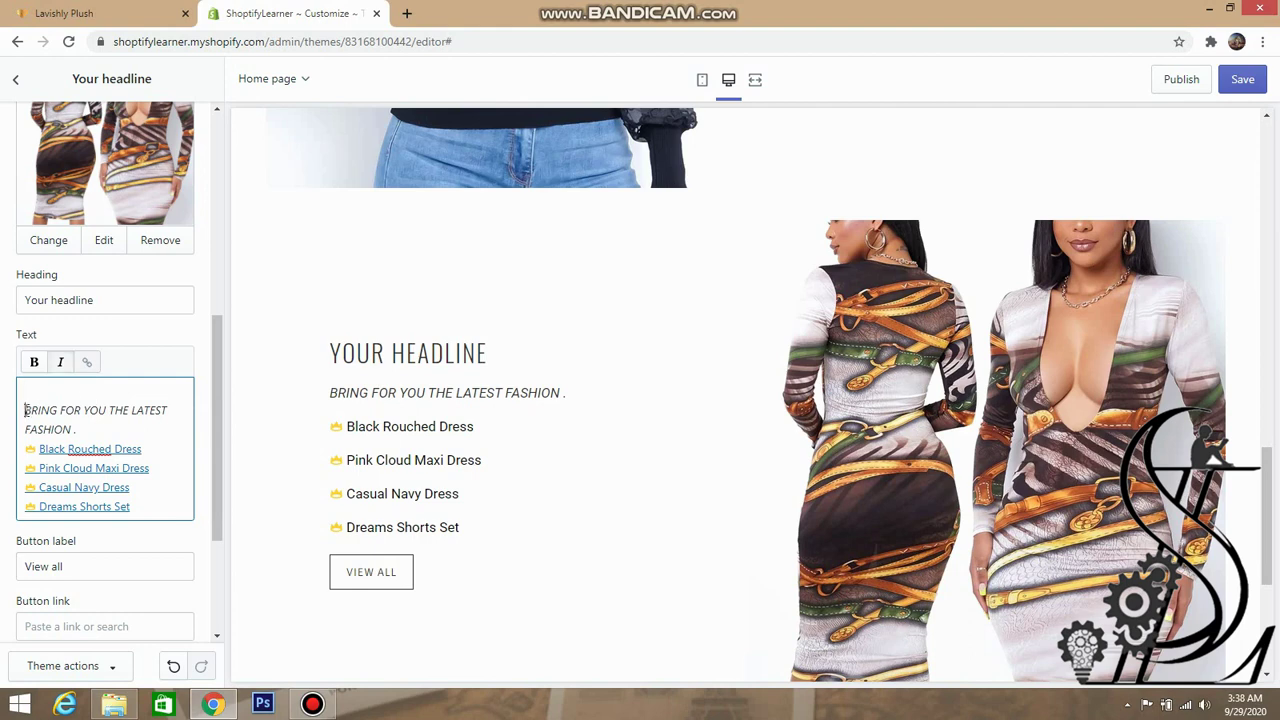
pyautogui.press('Delete')
# - Change the block's heading to "LAVISH SETS" and return to the section list
pyautogui.click(93, 300)
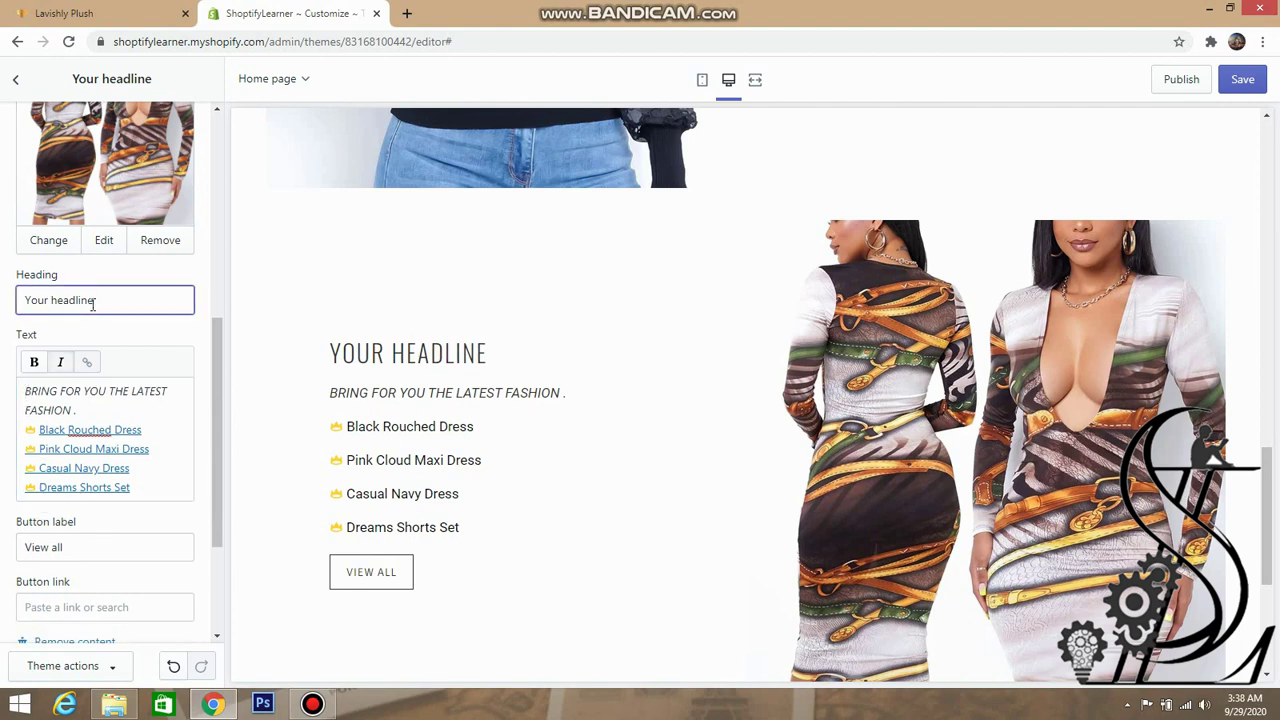
pyautogui.press('BackSpace')
pyautogui.press('BackSpace')
pyautogui.press('BackSpace')
pyautogui.press('BackSpace')
pyautogui.press('BackSpace')
pyautogui.press('BackSpace')
pyautogui.press('BackSpace')
pyautogui.press('BackSpace')
pyautogui.press('BackSpace')
pyautogui.press('BackSpace')
pyautogui.press('BackSpace')
pyautogui.press('BackSpace')
pyautogui.press('BackSpace')
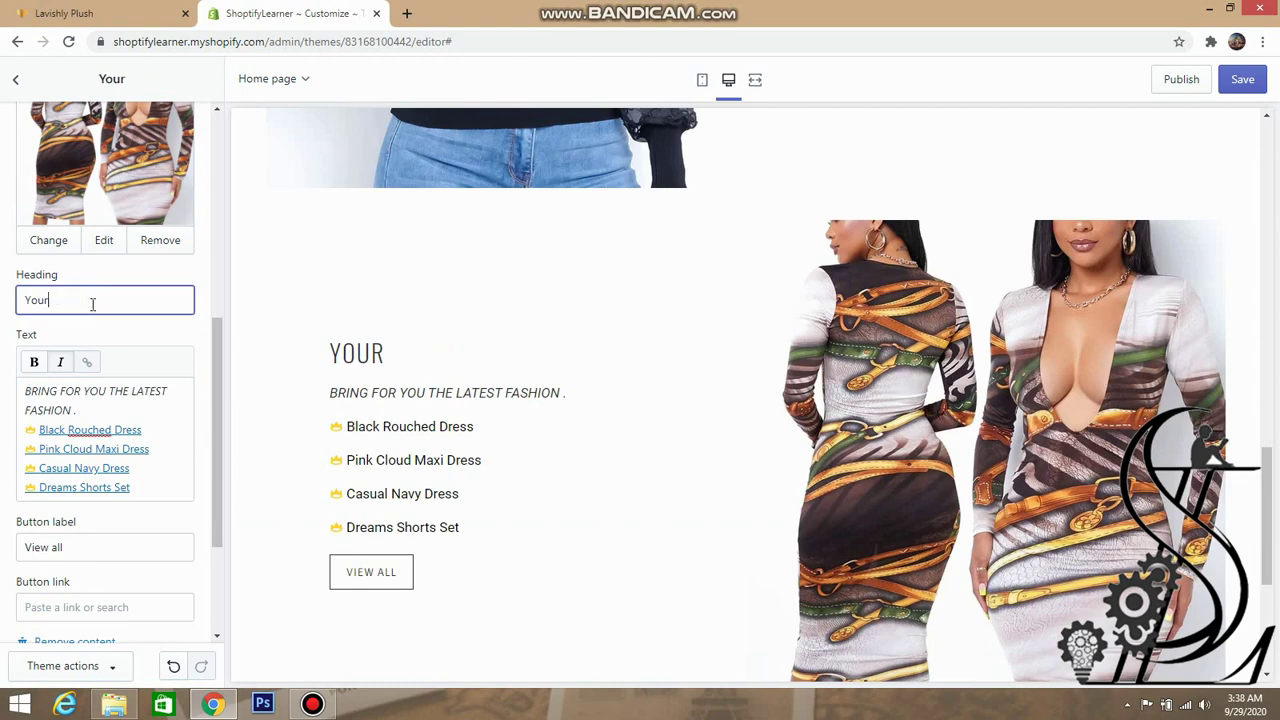
pyautogui.write('LAVISH ')
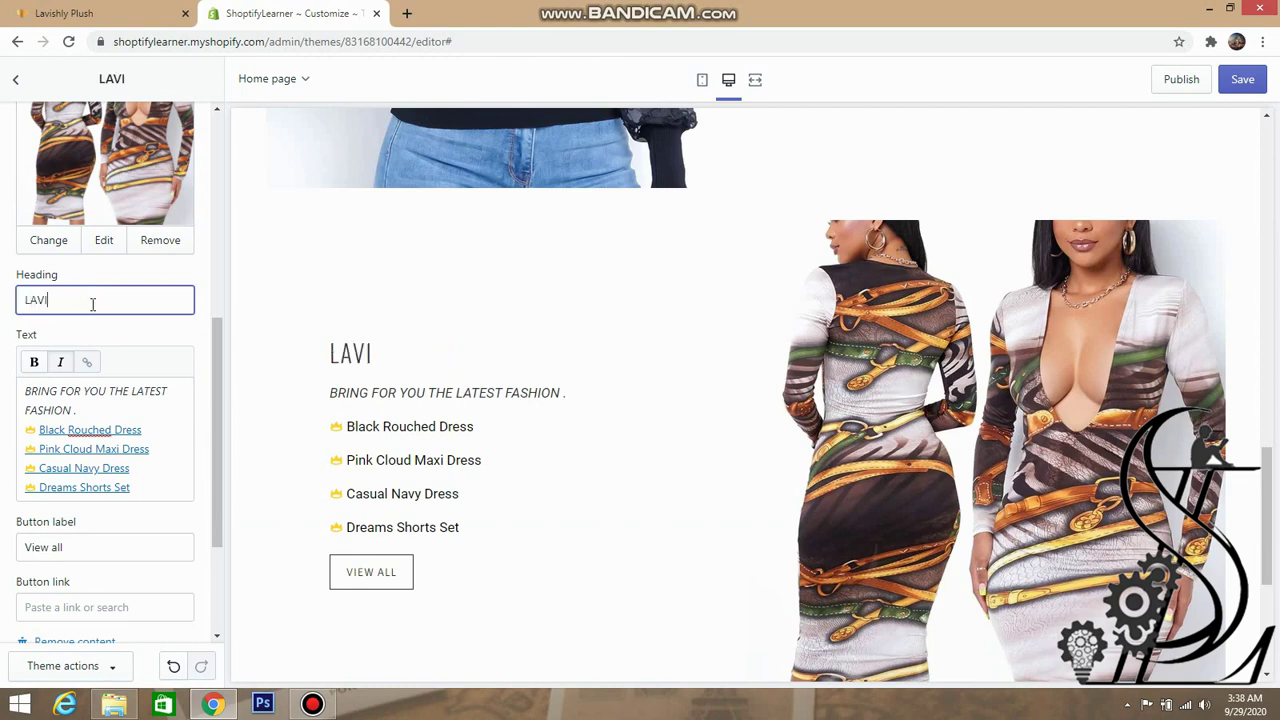
pyautogui.write('SETS')
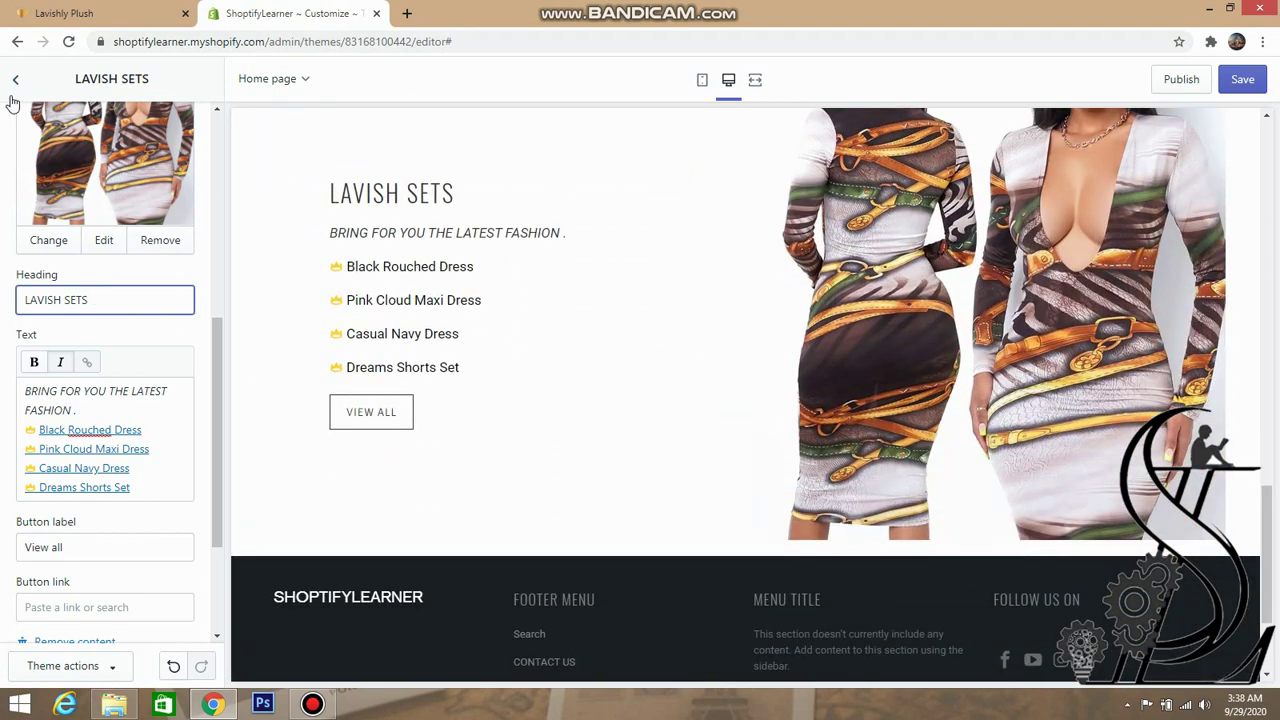
pyautogui.click(15, 79)
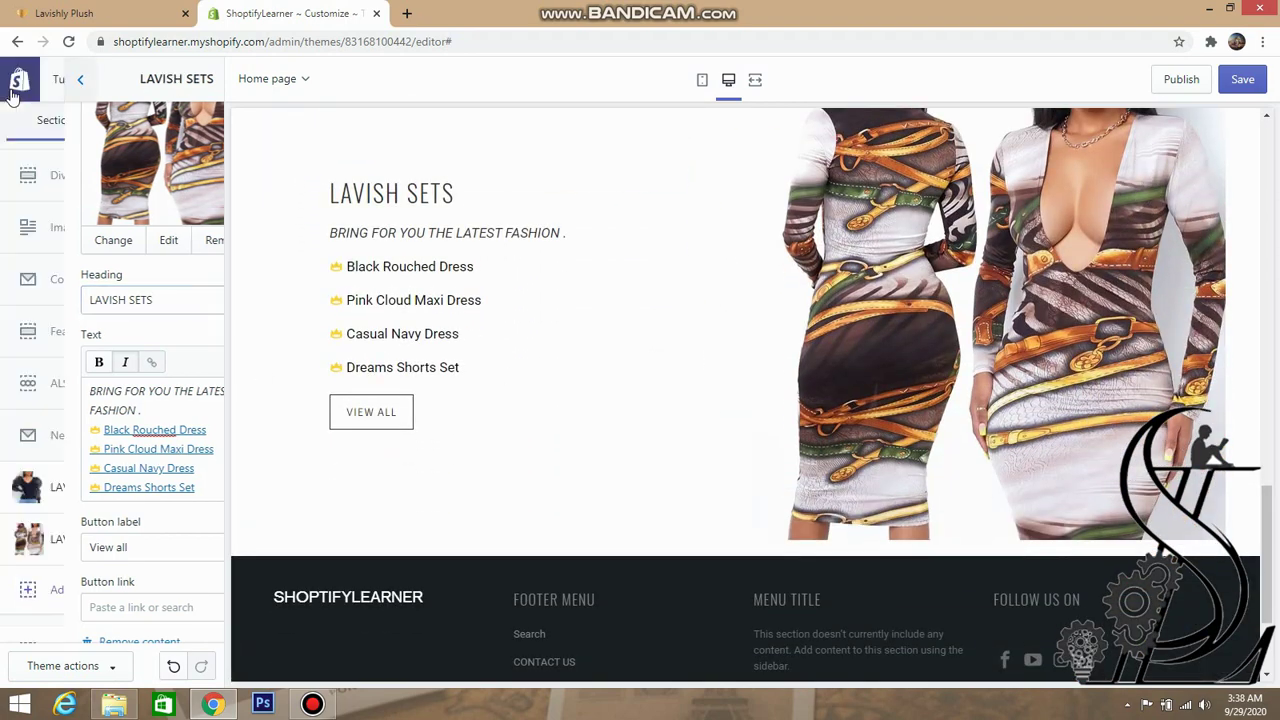
# - Review the home page preview down to the footer and compare it with what follows LAVISH SETS on the Lavishly Plush store
pyautogui.scroll(5, 897, 351)
pyautogui.scroll(10, 897, 384)
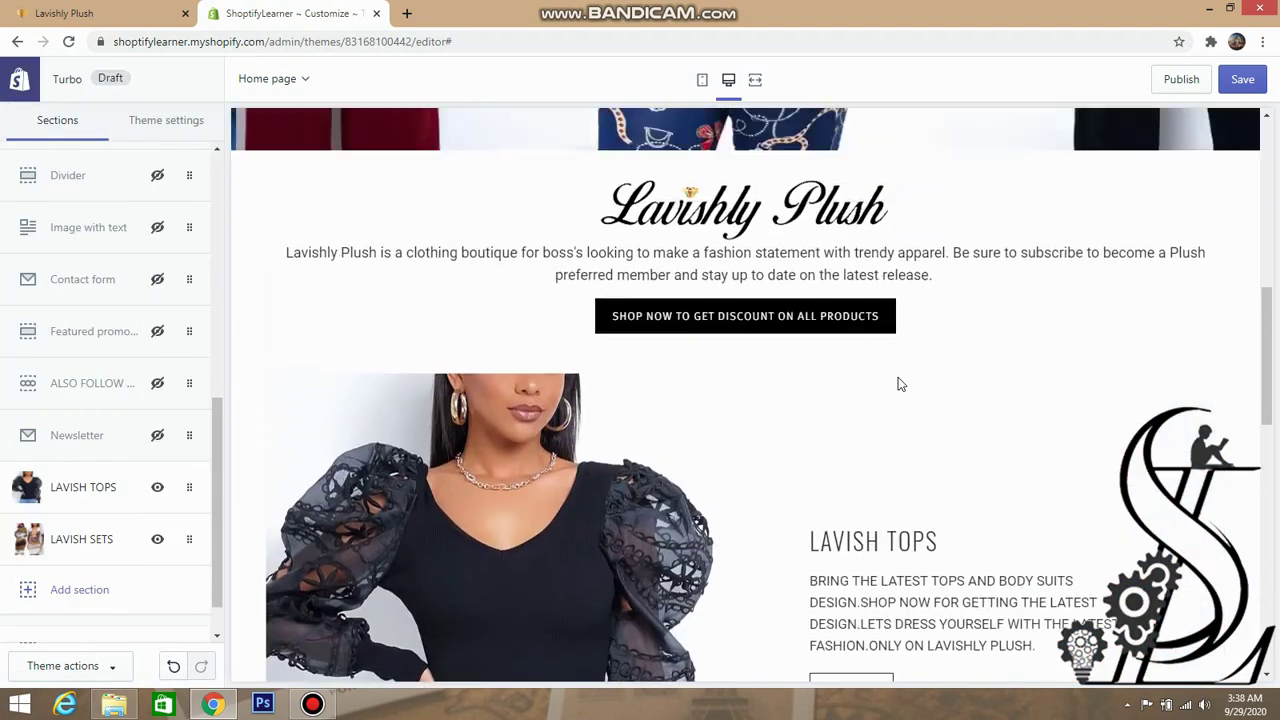
pyautogui.scroll(-4, 899, 385)
pyautogui.scroll(-2, 885, 380)
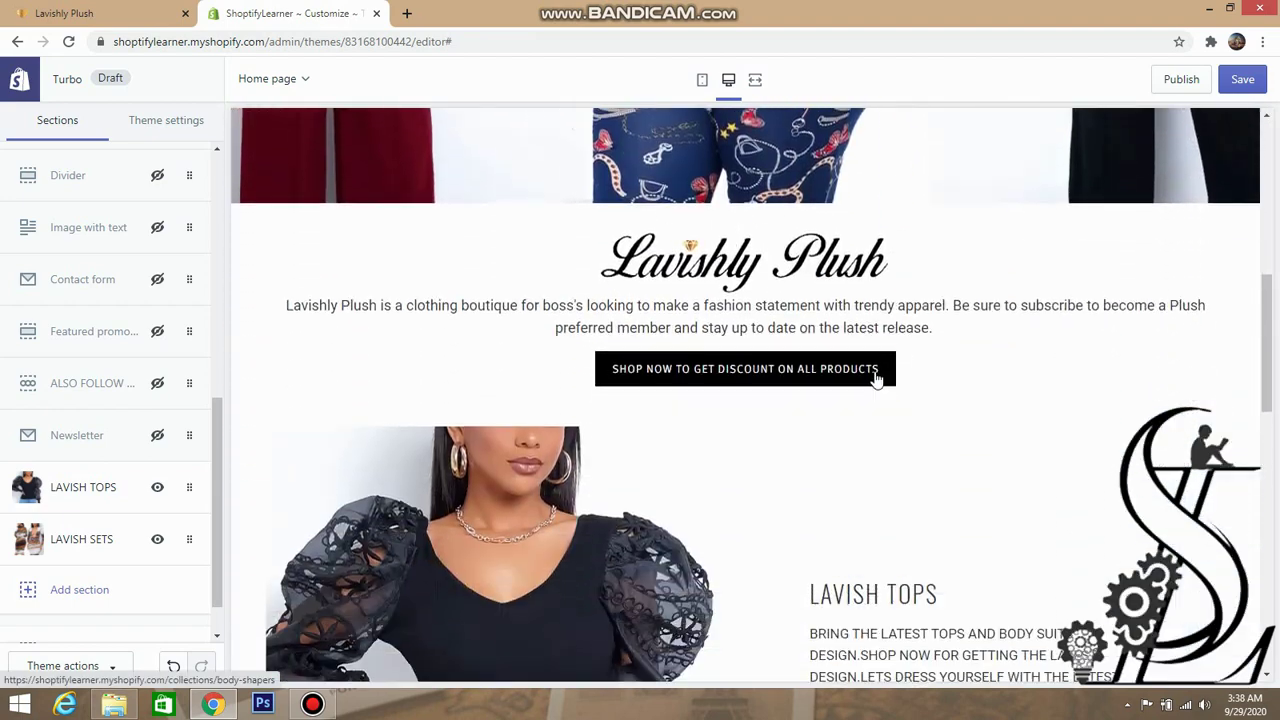
pyautogui.scroll(-2, 779, 372)
pyautogui.scroll(-8, 780, 373)
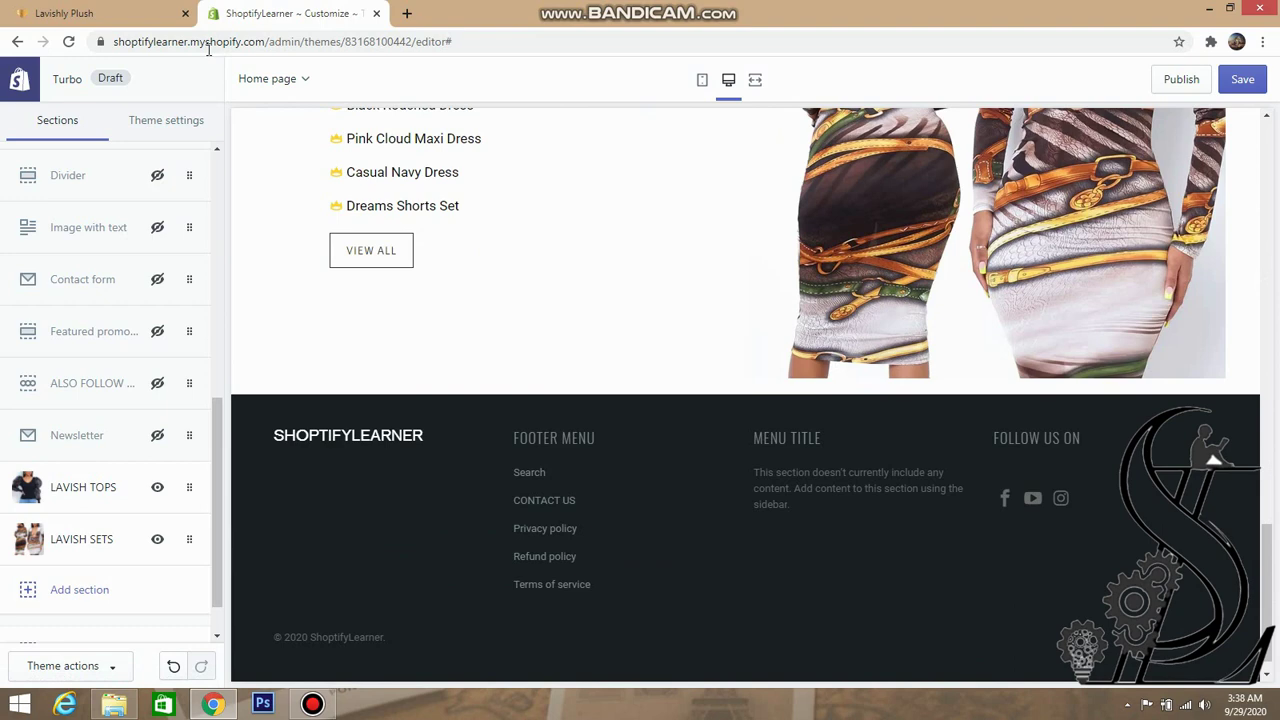
pyautogui.click(123, 10)
pyautogui.scroll(-3, 760, 337)
pyautogui.scroll(-4, 755, 333)
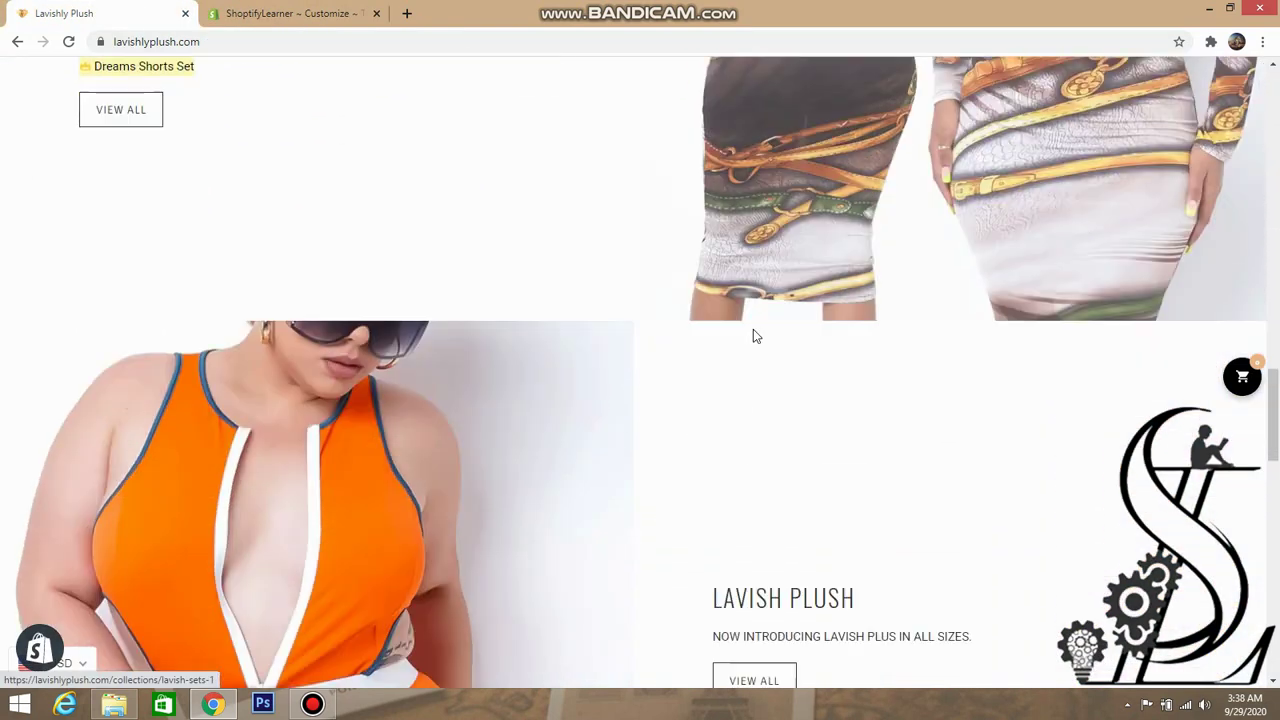
# - Check the LAVISH PLUSH section on the Lavishly Plush store and add an Image with text section to the theme's home page
pyautogui.scroll(-3, 374, 386)
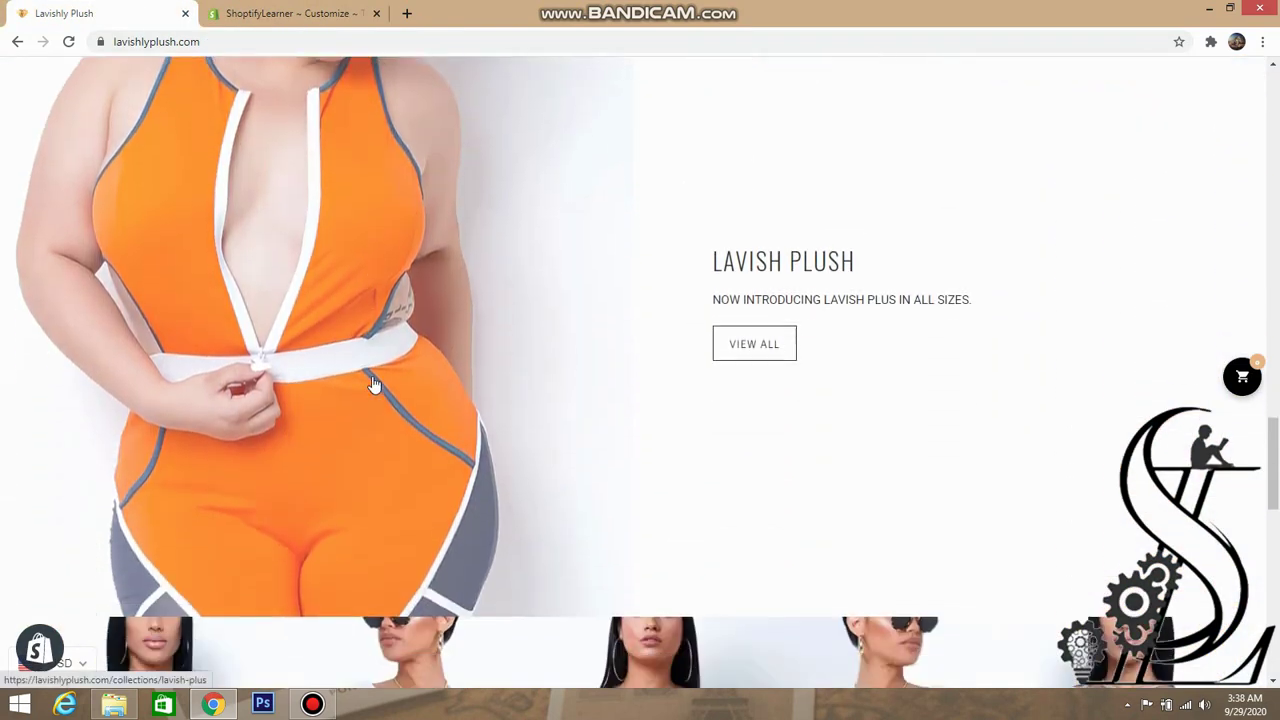
pyautogui.scroll(1, 543, 352)
pyautogui.scroll(2, 543, 352)
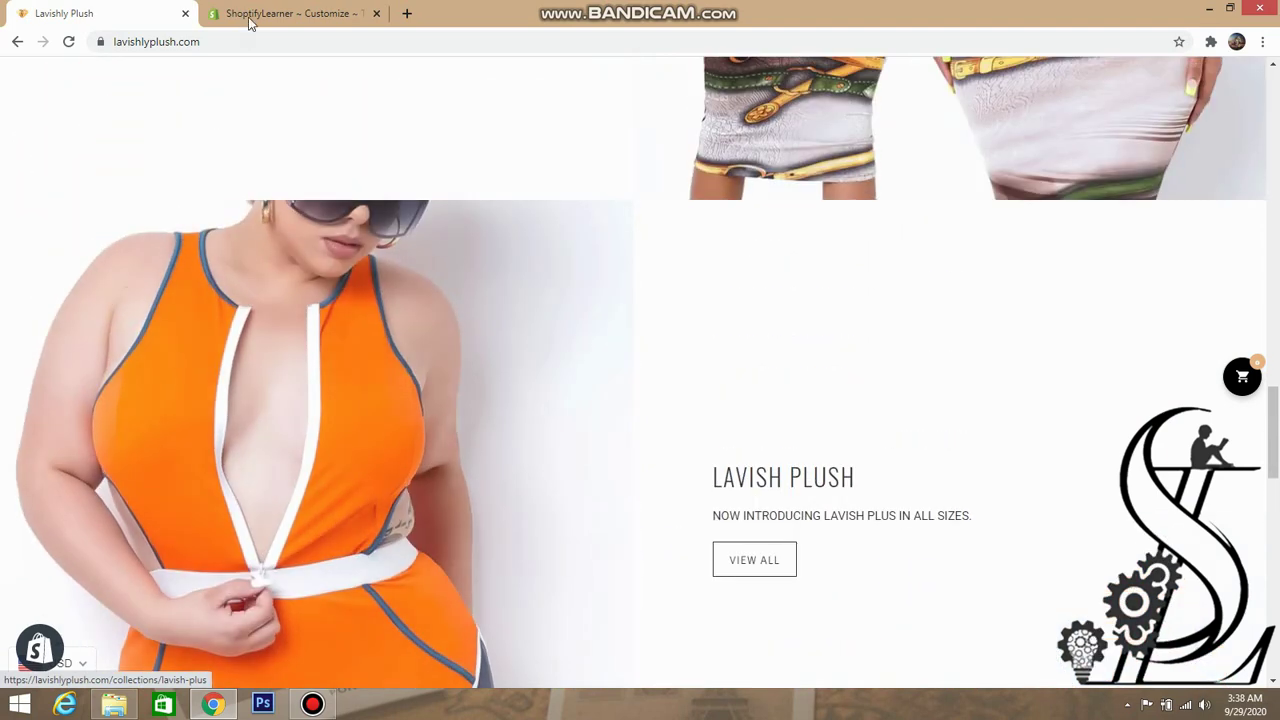
pyautogui.click(289, 14)
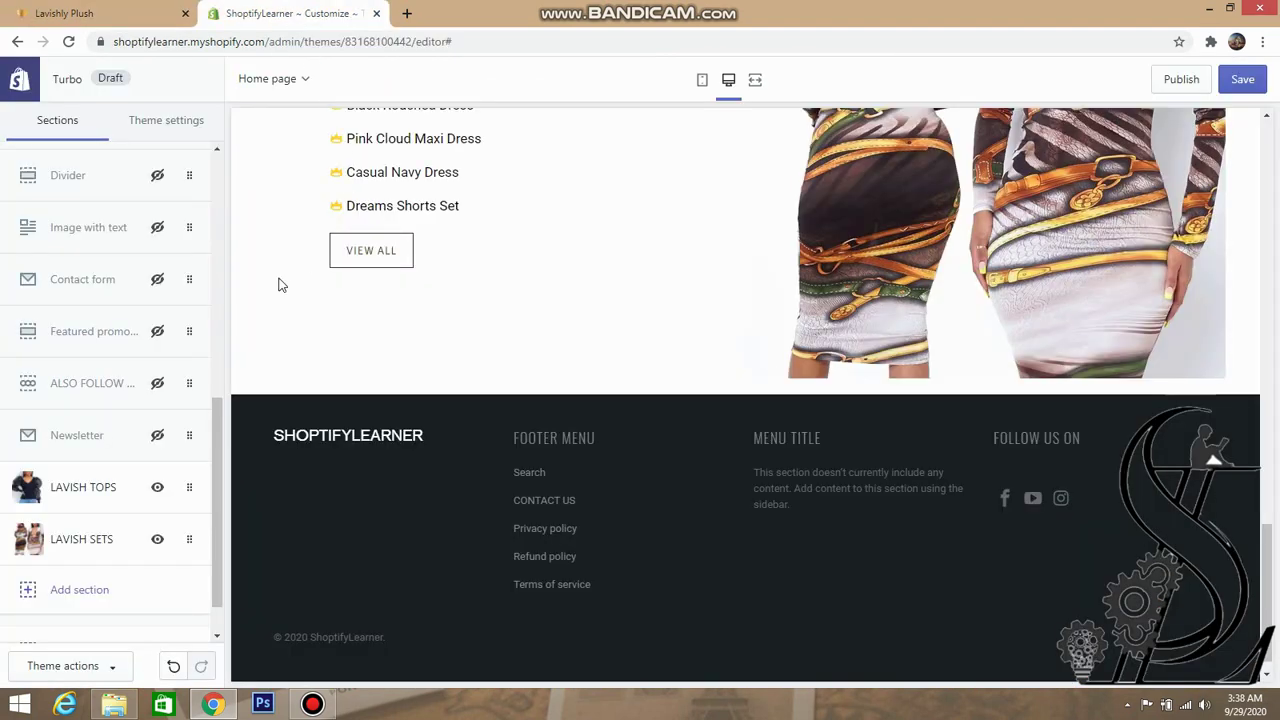
pyautogui.click(79, 590)
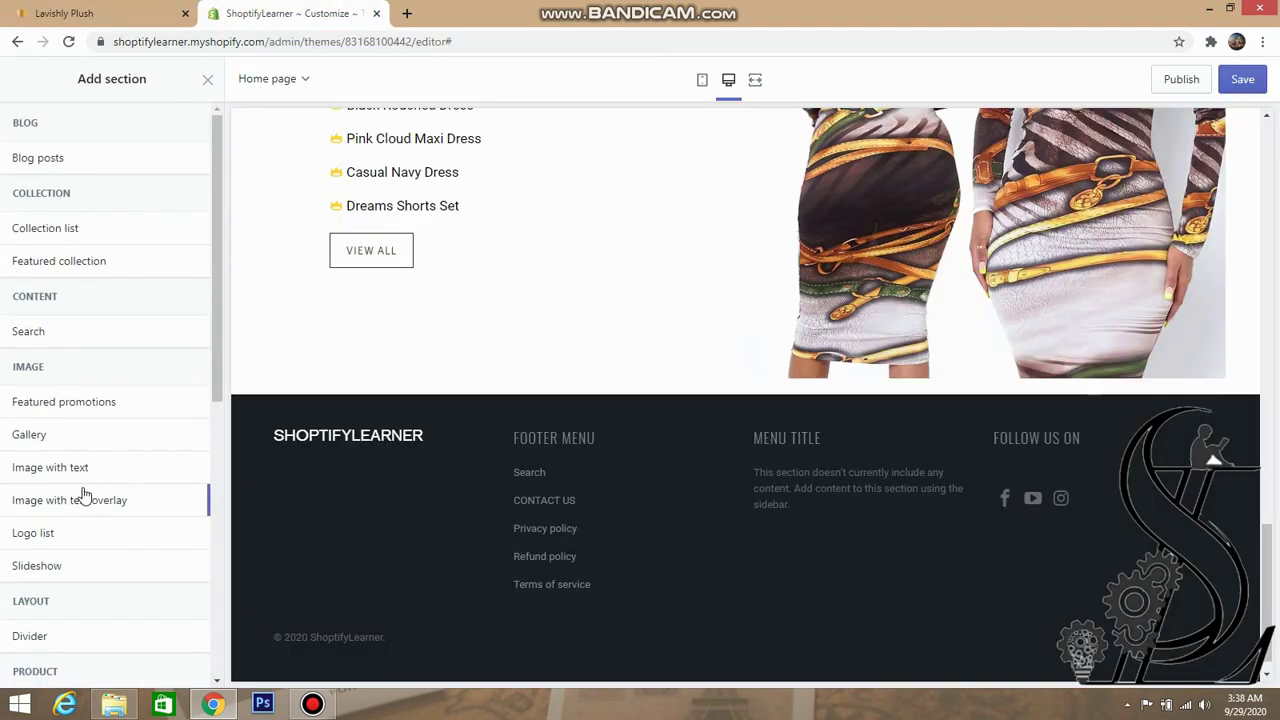
pyautogui.moveTo(126, 465)
pyautogui.click(180, 469)
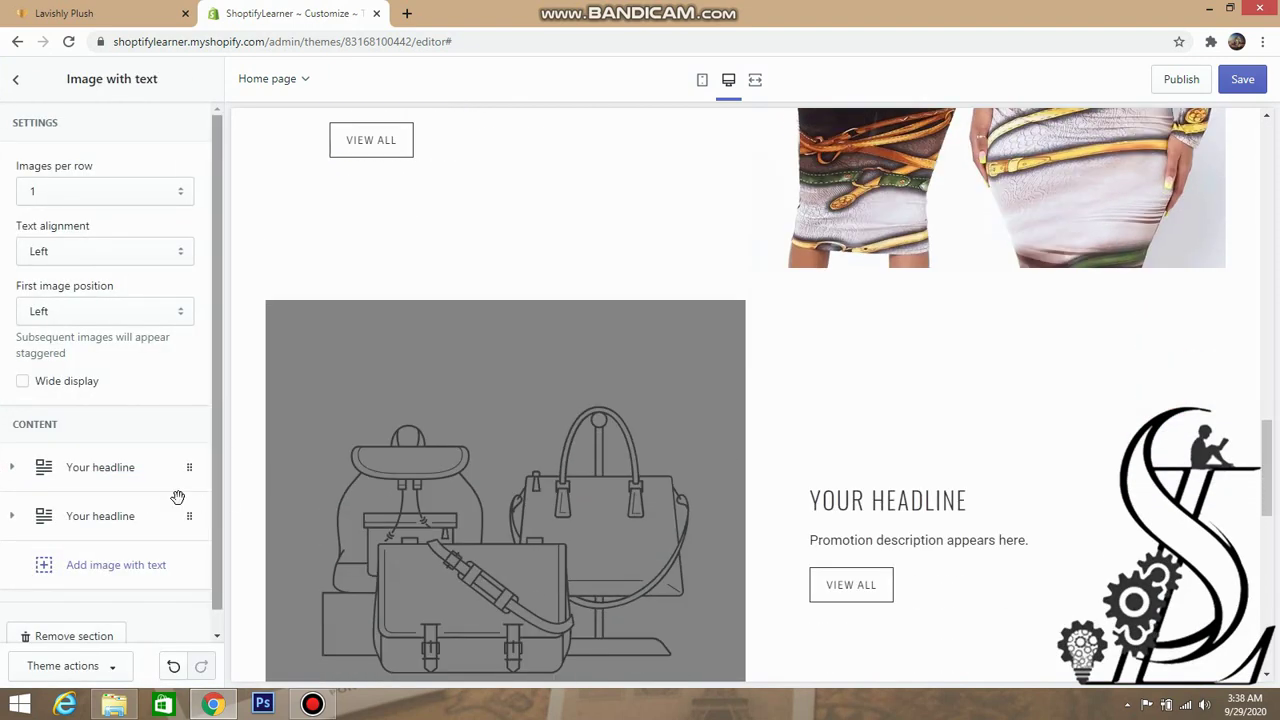
# - Remove the second "Your headline" block from the new image-with-text section
pyautogui.click(126, 528)
pyautogui.scroll(-5, 124, 527)
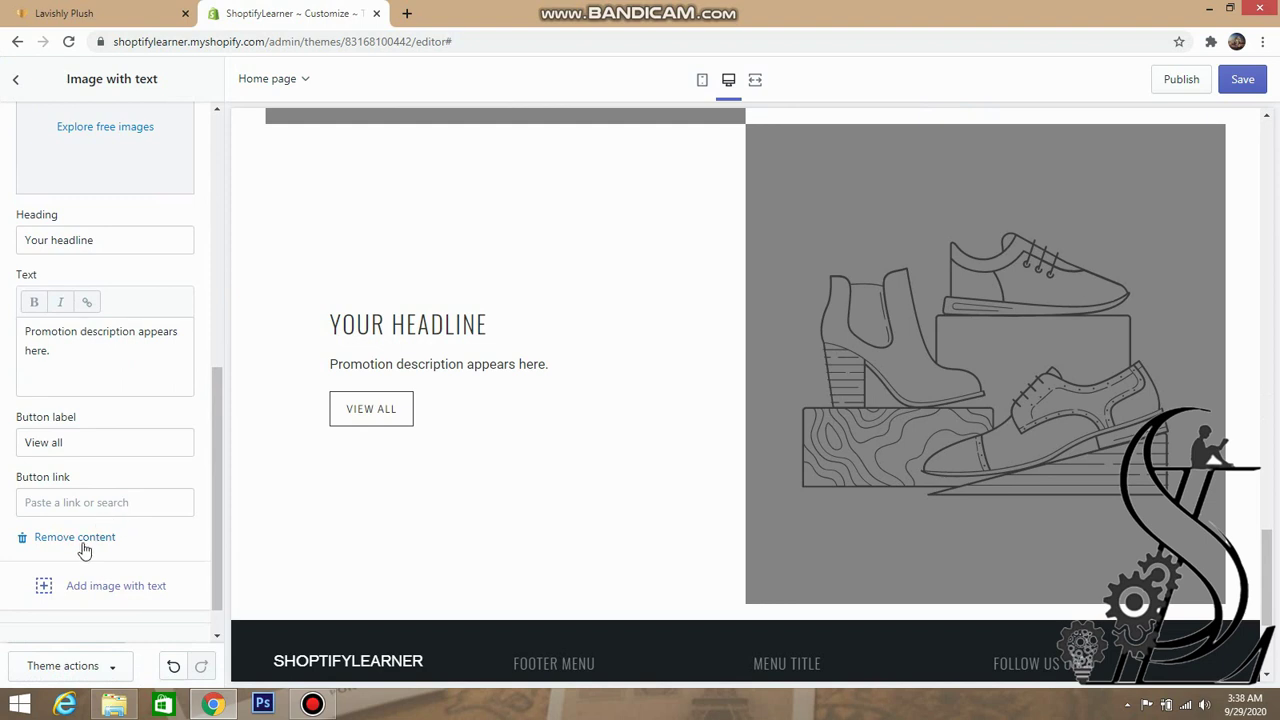
pyautogui.click(84, 543)
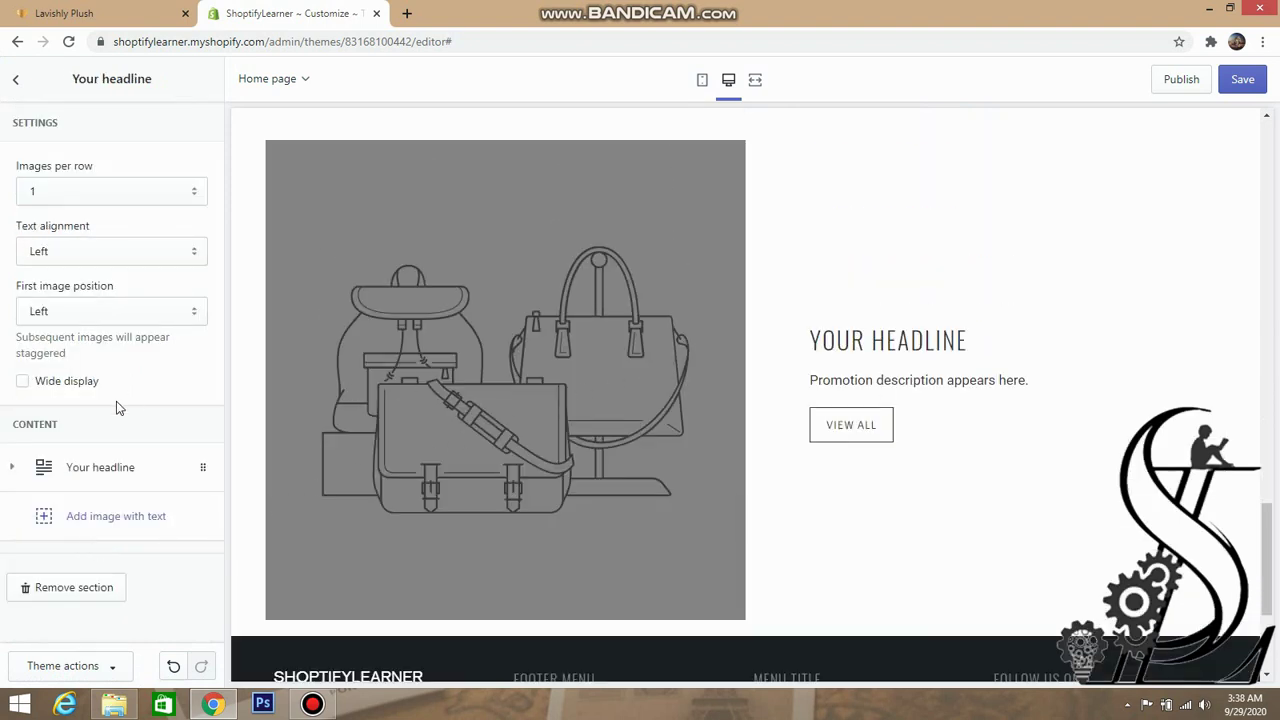
# - Upload 6.jpg from the lavish black folder as the image for the remaining "Your headline" block
pyautogui.click(78, 476)
pyautogui.scroll(-3, 77, 437)
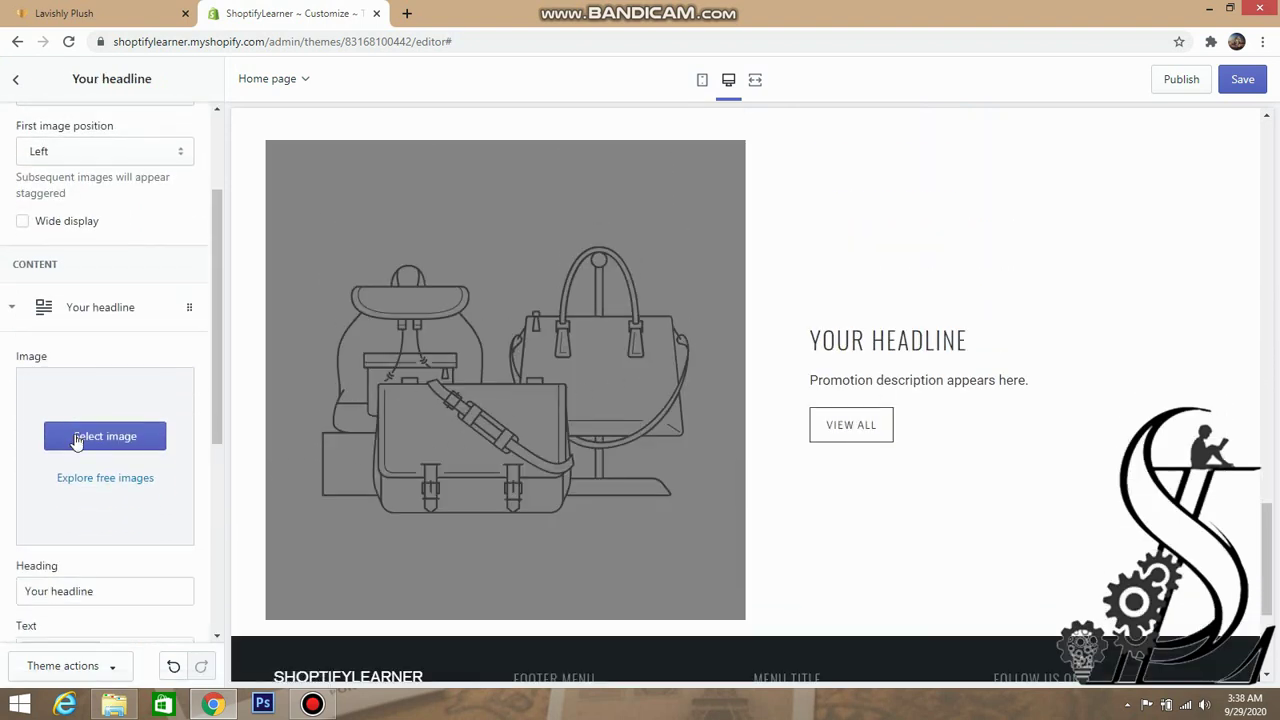
pyautogui.click(78, 437)
pyautogui.click(52, 205)
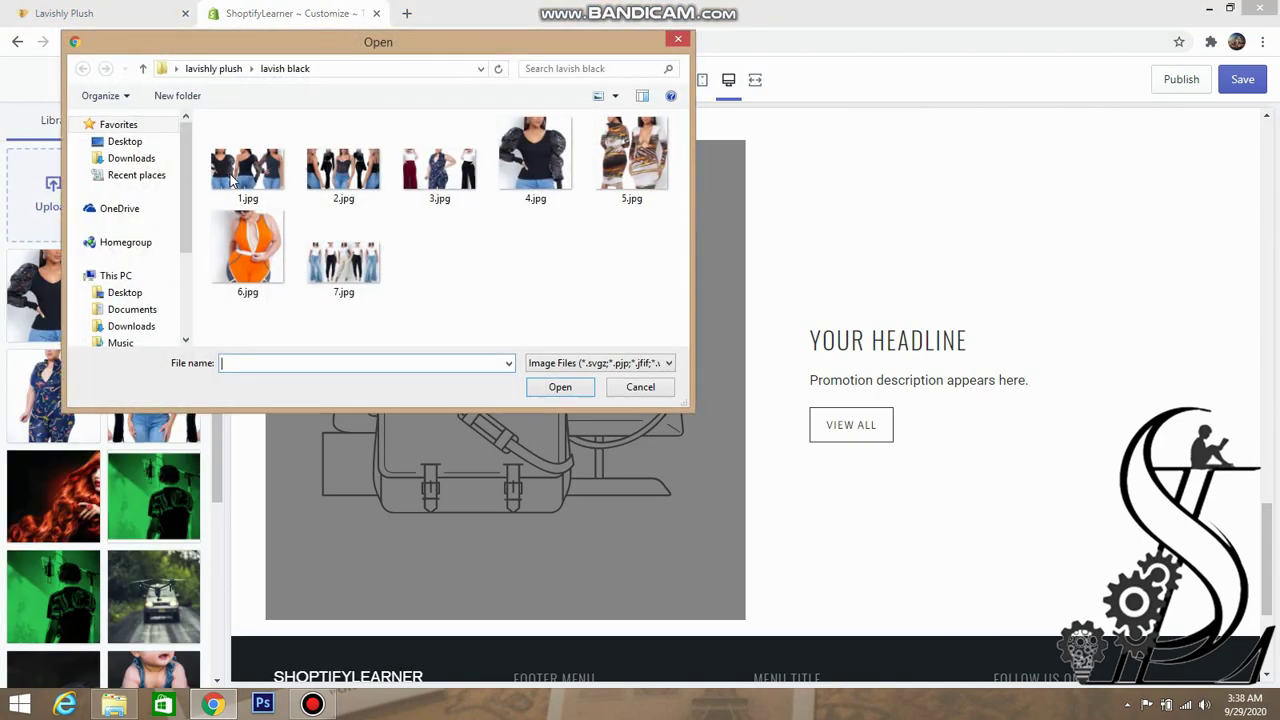
pyautogui.click(250, 255)
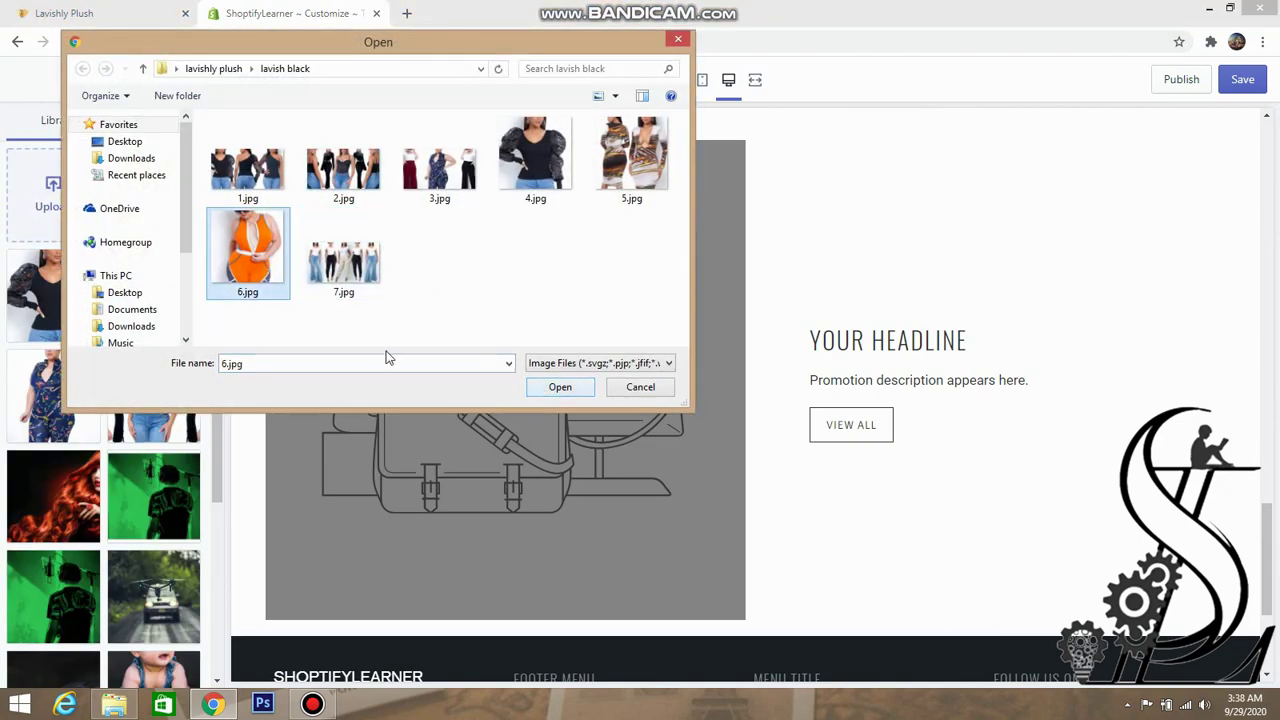
pyautogui.click(558, 387)
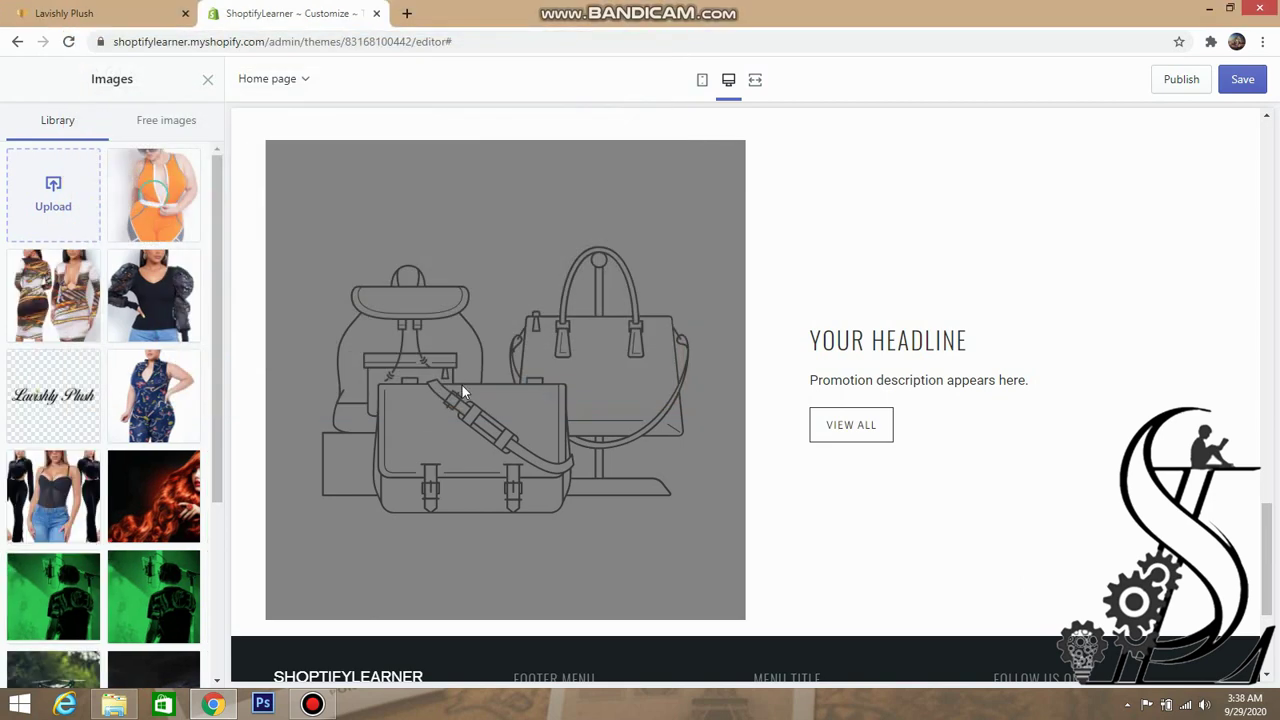
pyautogui.click(90, 13)
pyautogui.click(265, 22)
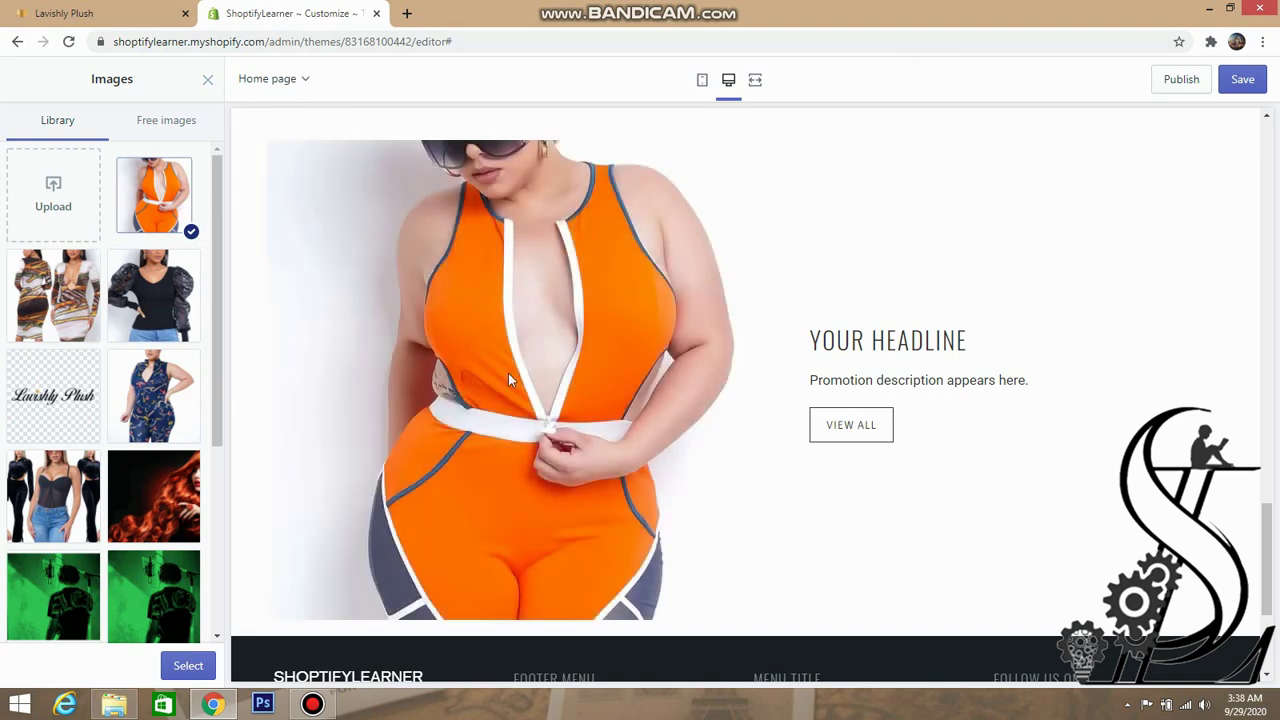
pyautogui.scroll(-4, 122, 400)
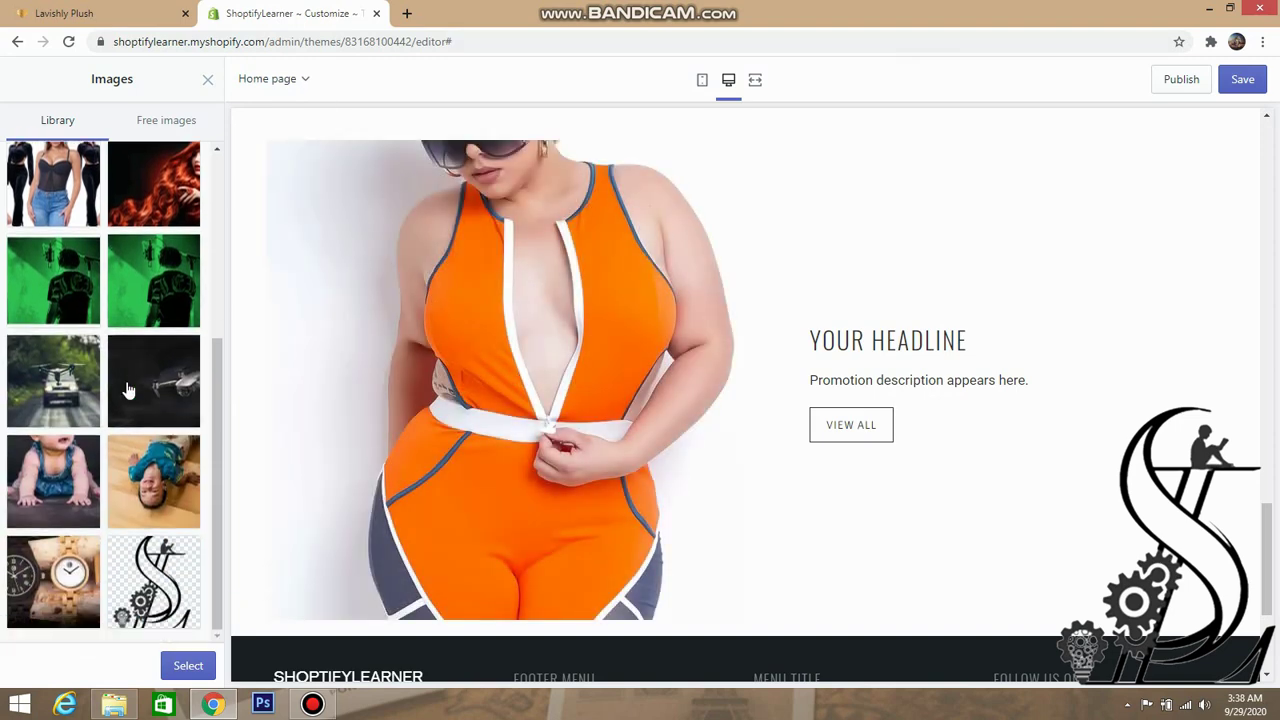
pyautogui.scroll(4, 127, 390)
pyautogui.click(55, 200)
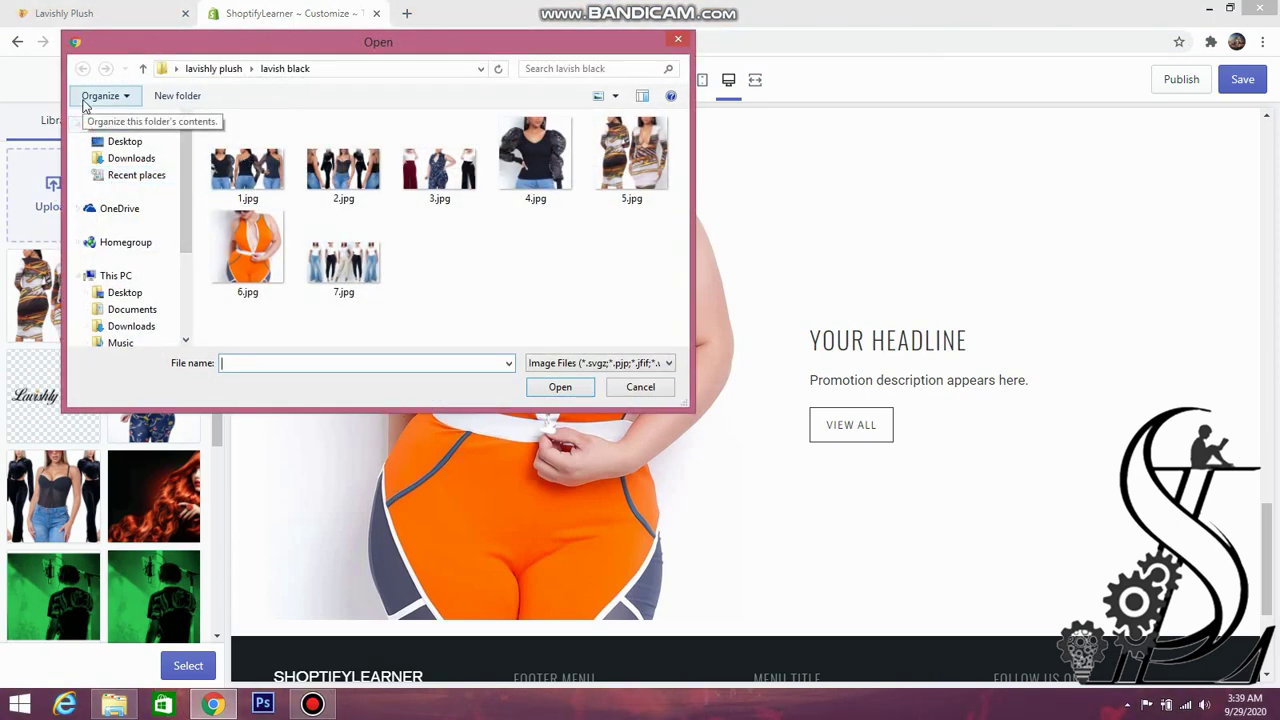
pyautogui.click(124, 141)
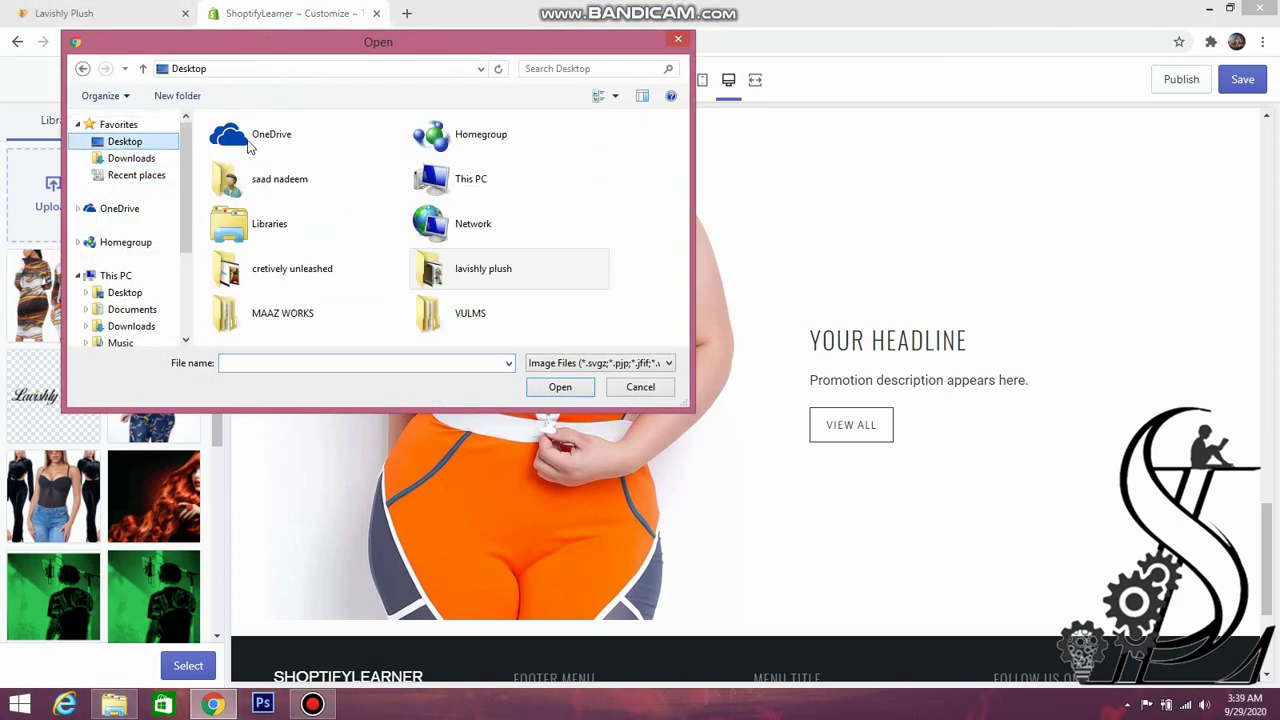
pyautogui.doubleClick(455, 275)
pyautogui.scroll(-3, 430, 285)
pyautogui.scroll(3, 430, 285)
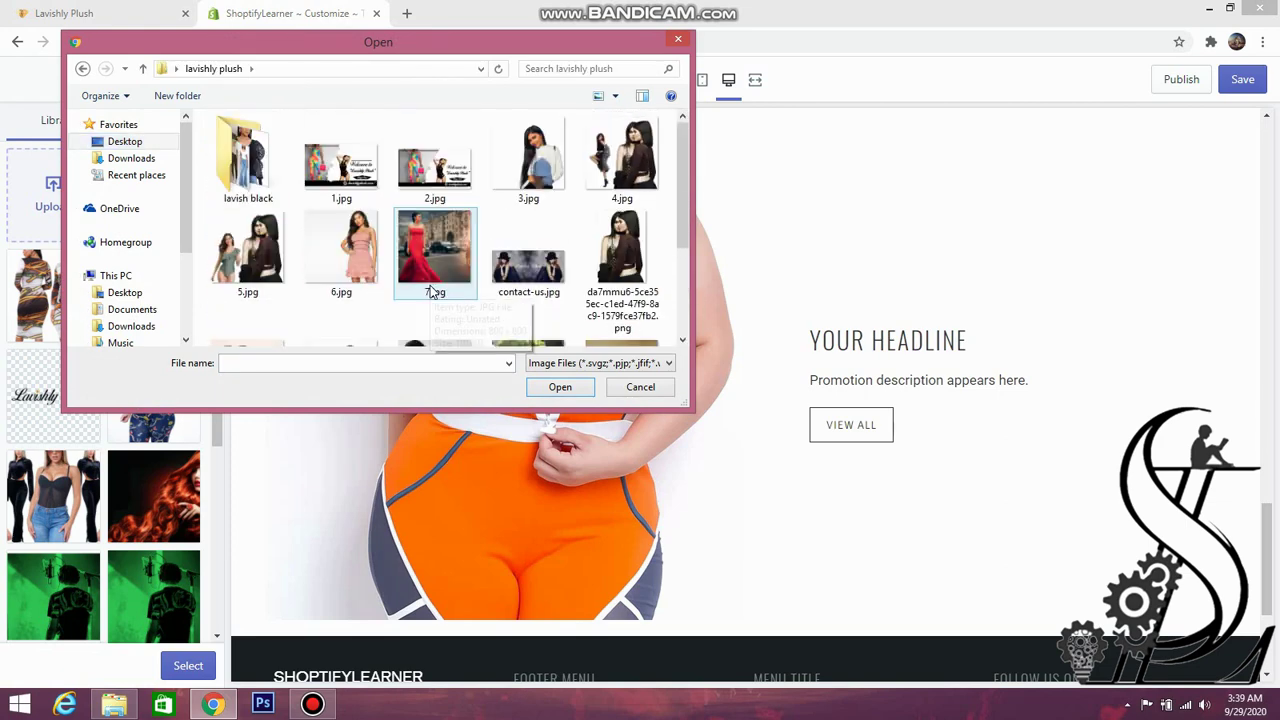
pyautogui.click(568, 389)
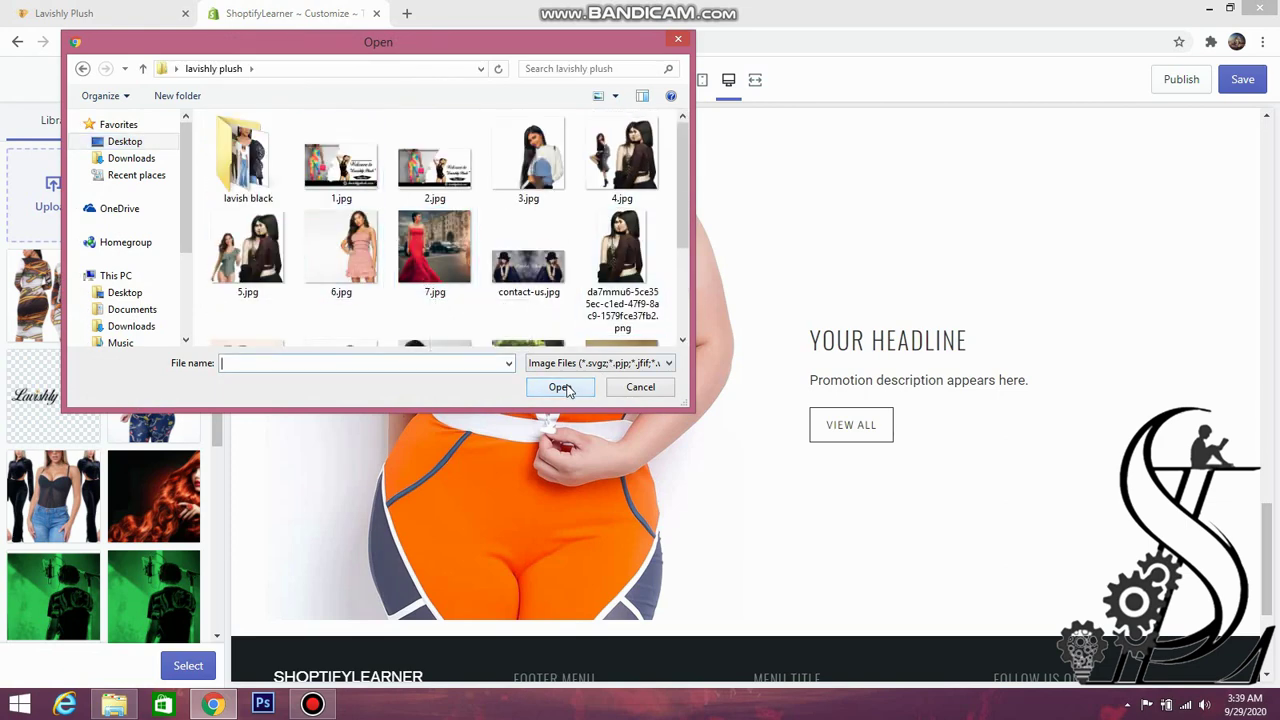
pyautogui.click(551, 384)
pyautogui.click(684, 47)
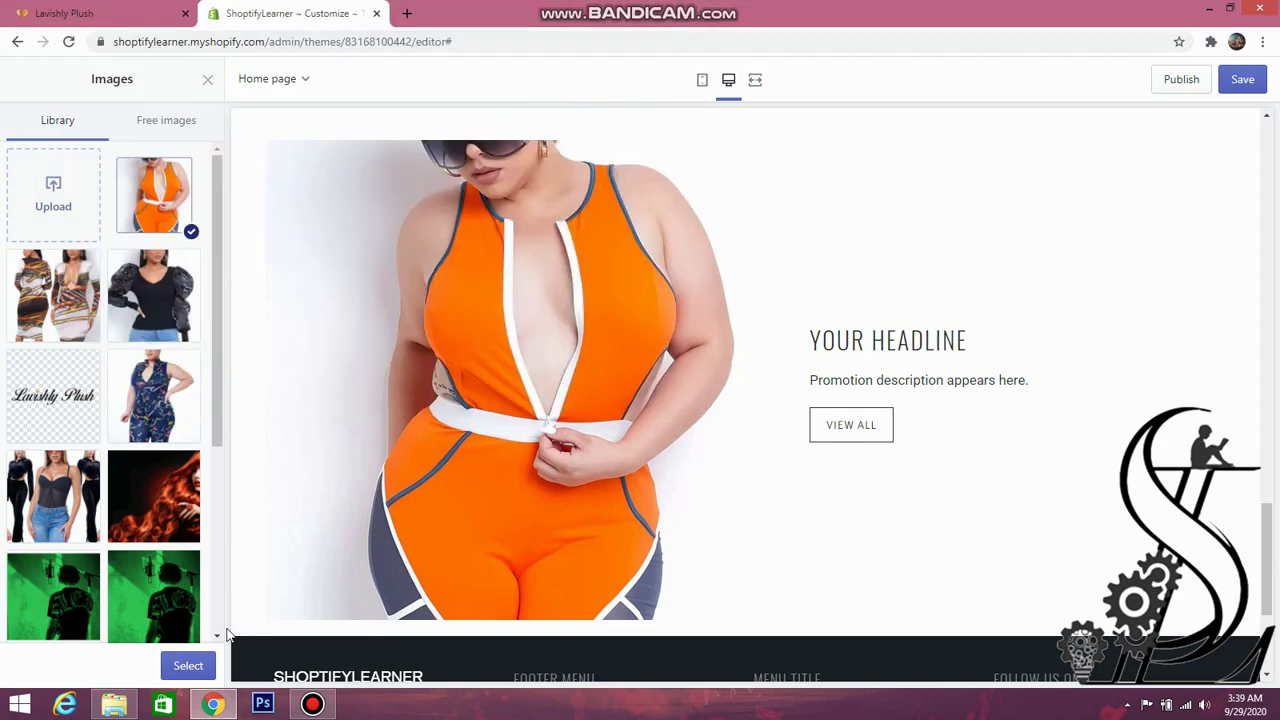
# - Apply the uploaded orange outfit image to the block and replace its heading with "LAVISH PLUSH" copied from the Lavishly Plush store
pyautogui.click(185, 667)
pyautogui.scroll(-3, 60, 375)
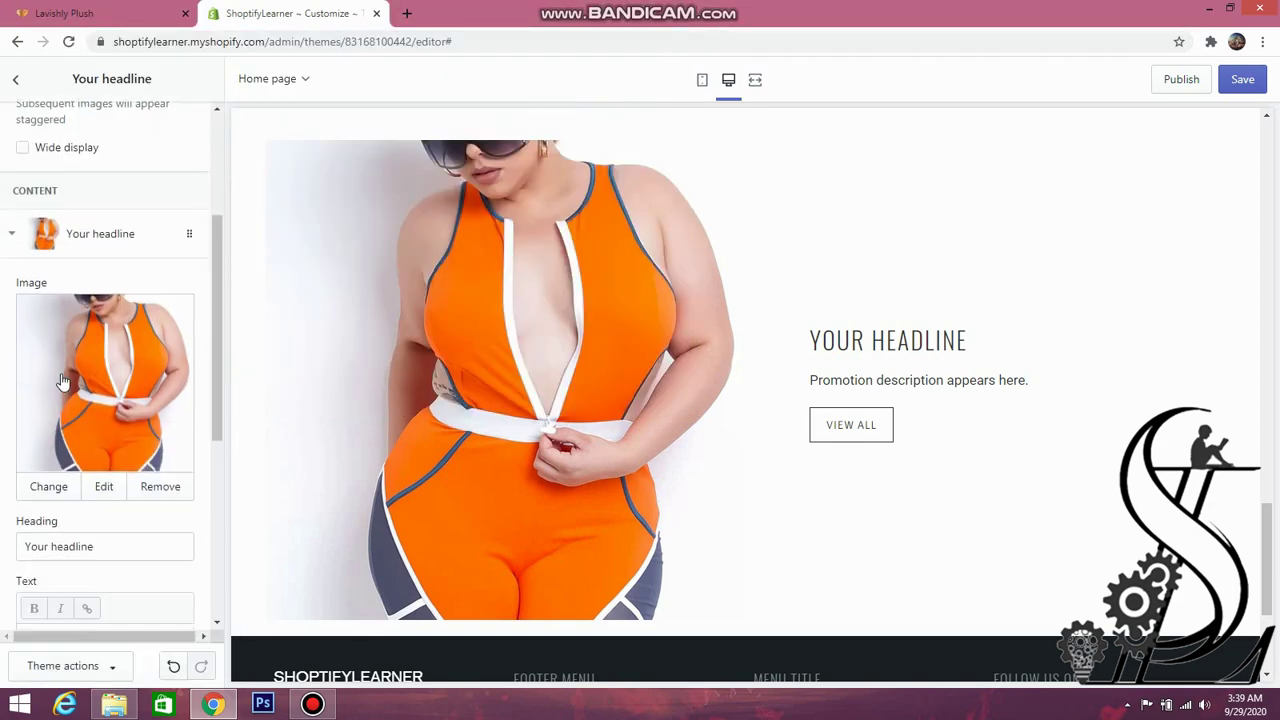
pyautogui.click(80, 15)
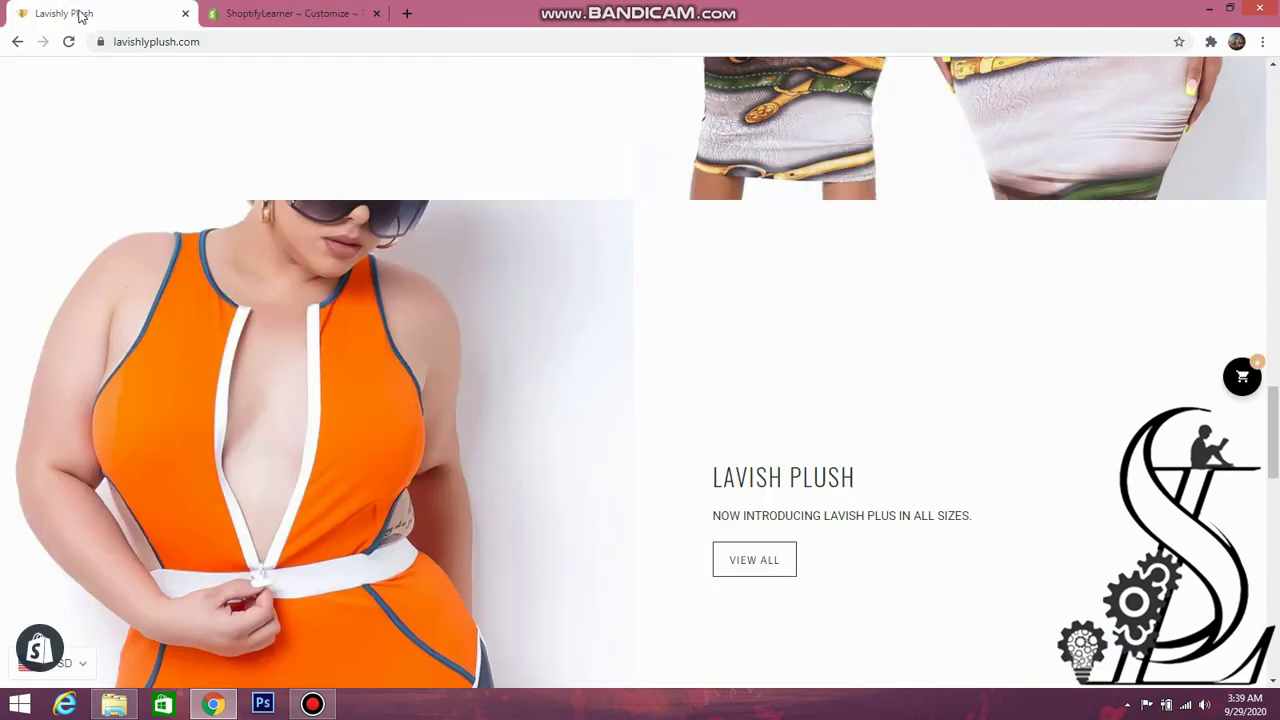
pyautogui.moveTo(686, 476); pyautogui.dragTo(849, 483)
pyautogui.hotkey('ctrl', 'c')
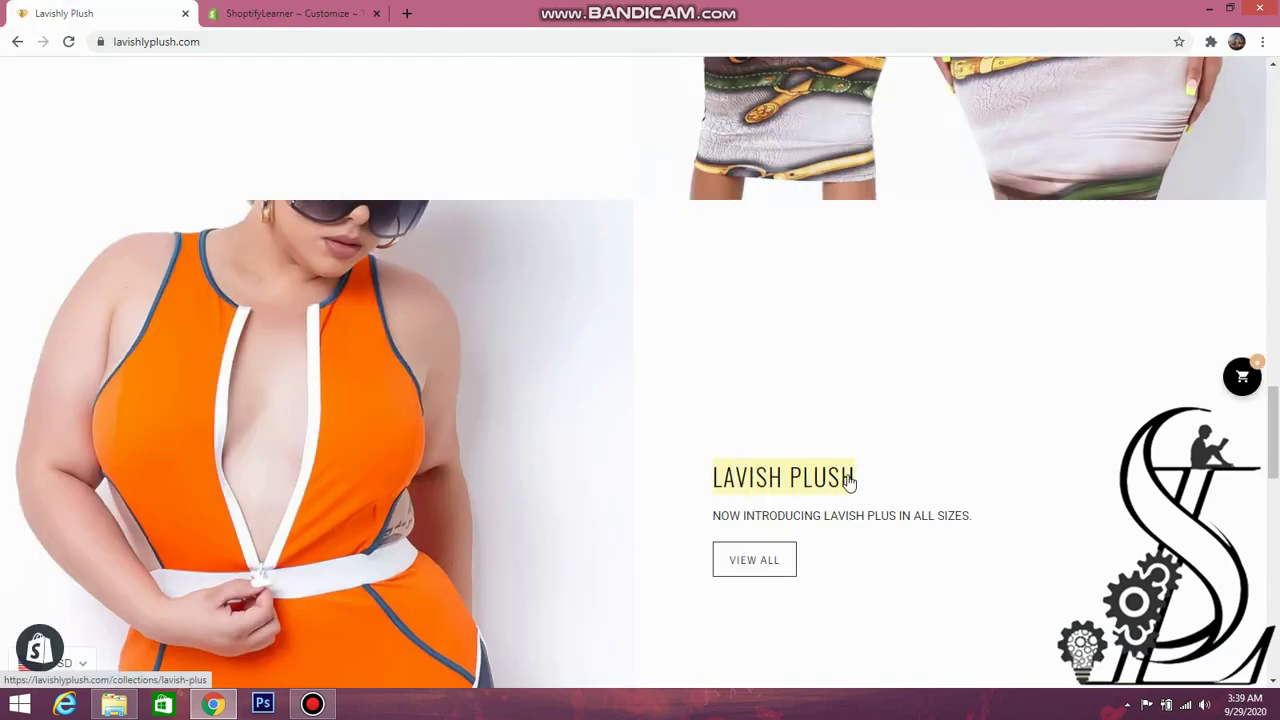
pyautogui.click(304, 22)
pyautogui.click(127, 376)
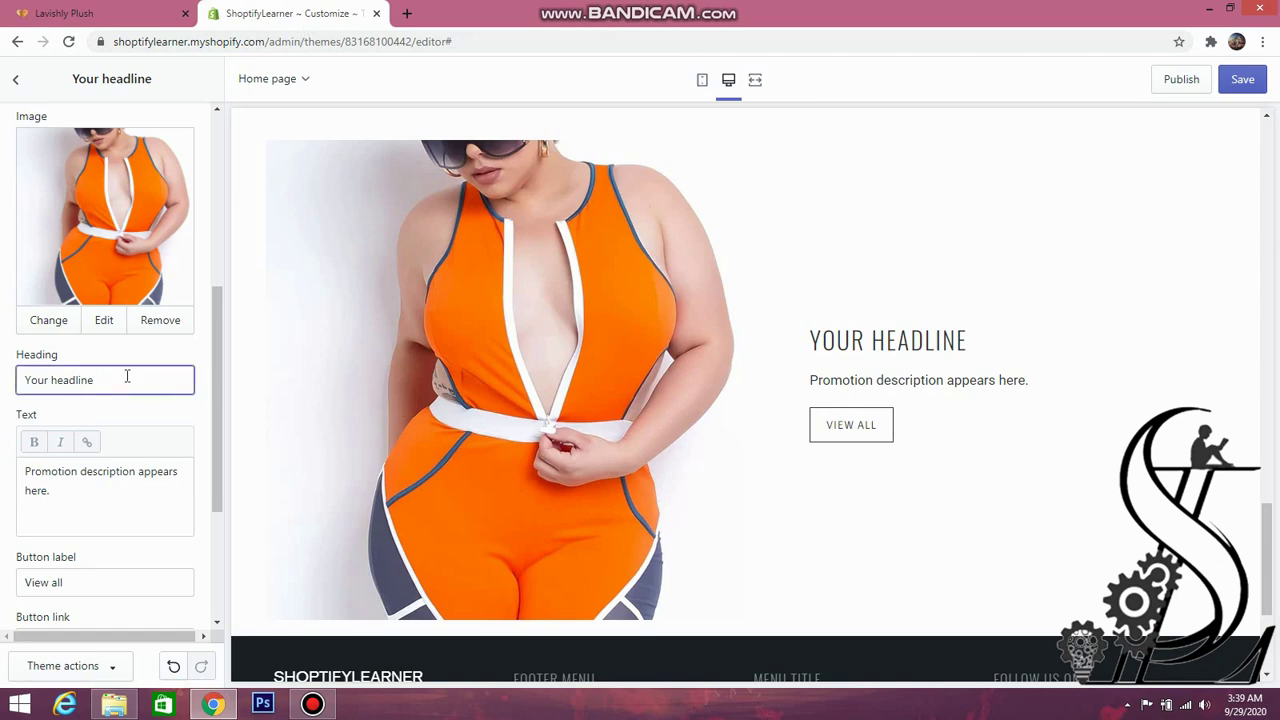
pyautogui.hotkey('ctrl', 'a')
pyautogui.press('BackSpace')
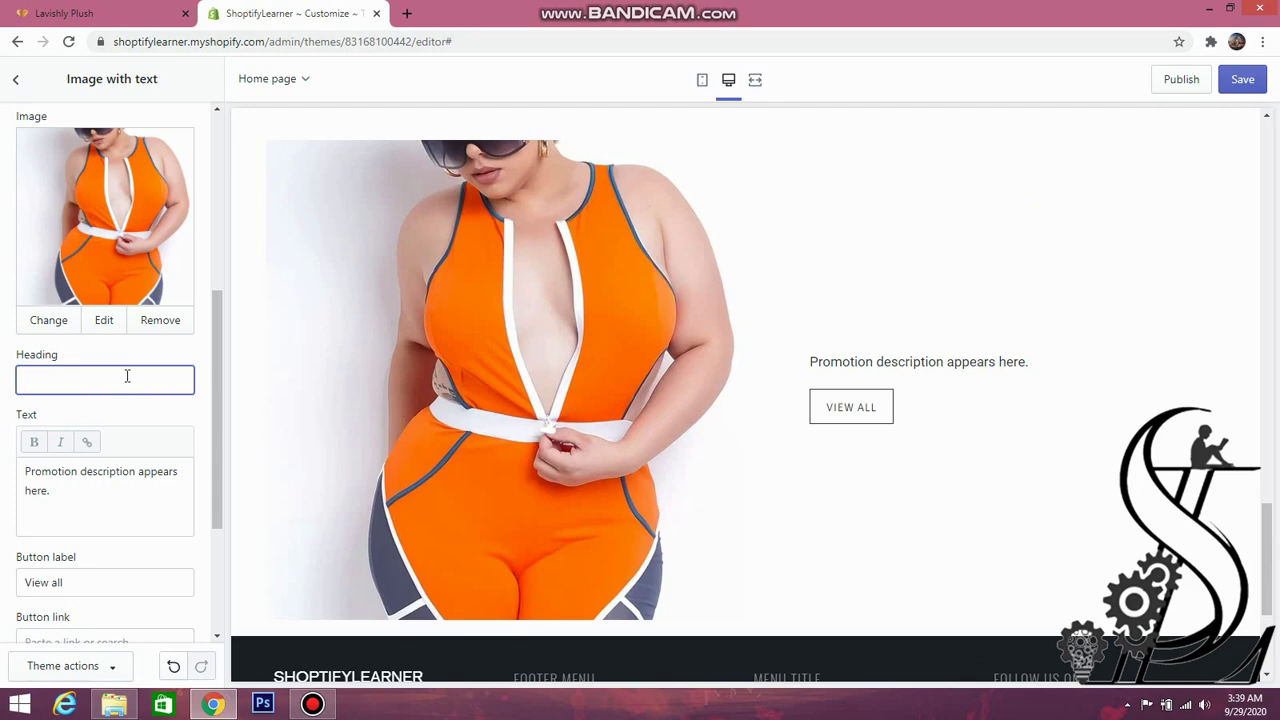
pyautogui.hotkey('ctrl', 'v')
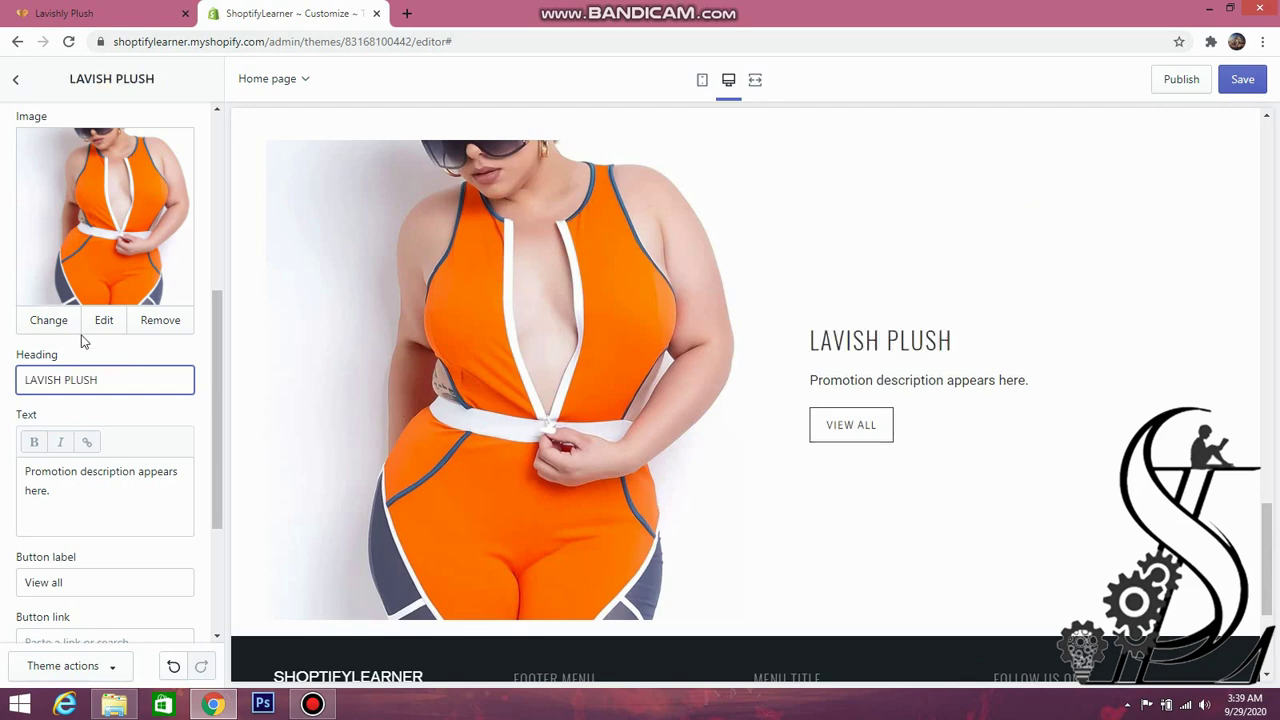
# - Replace the block's placeholder text with "NOW INTRODUCING LAVISH PLUS IN ALL SIZES." copied from the Lavishly Plush store
pyautogui.click(64, 13)
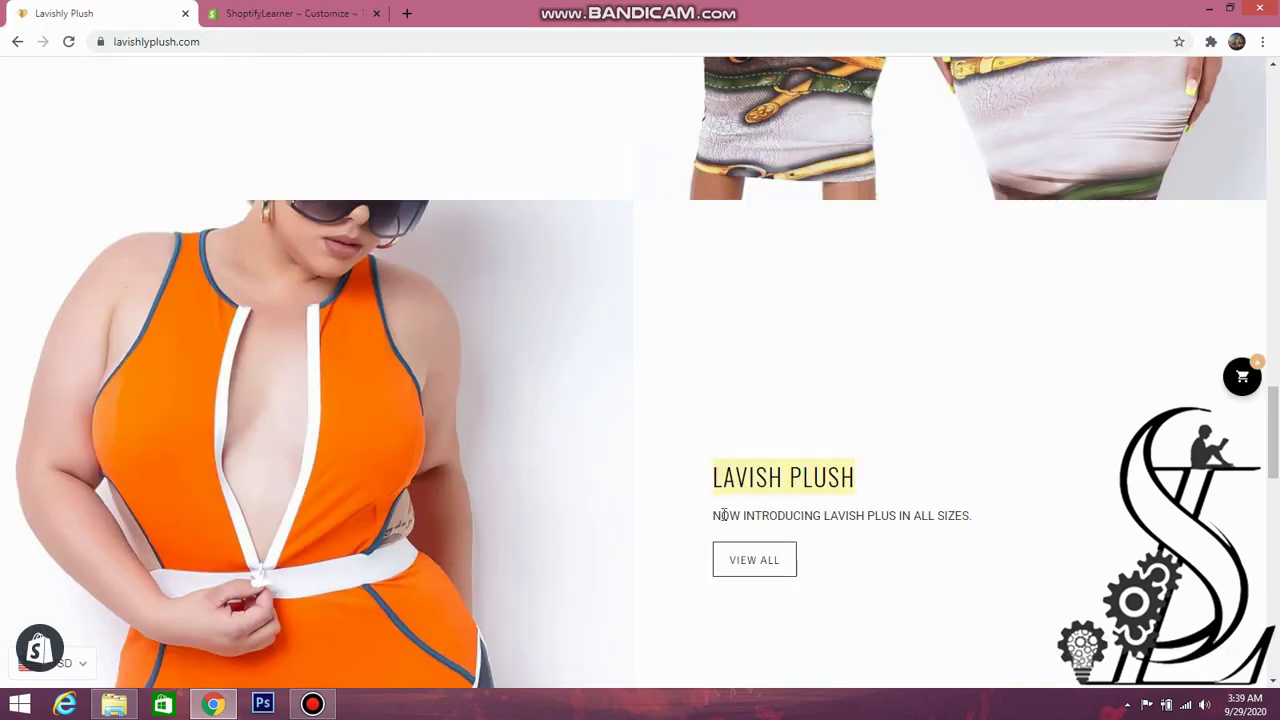
pyautogui.moveTo(705, 519); pyautogui.dragTo(972, 522)
pyautogui.hotkey('ctrl', 'c')
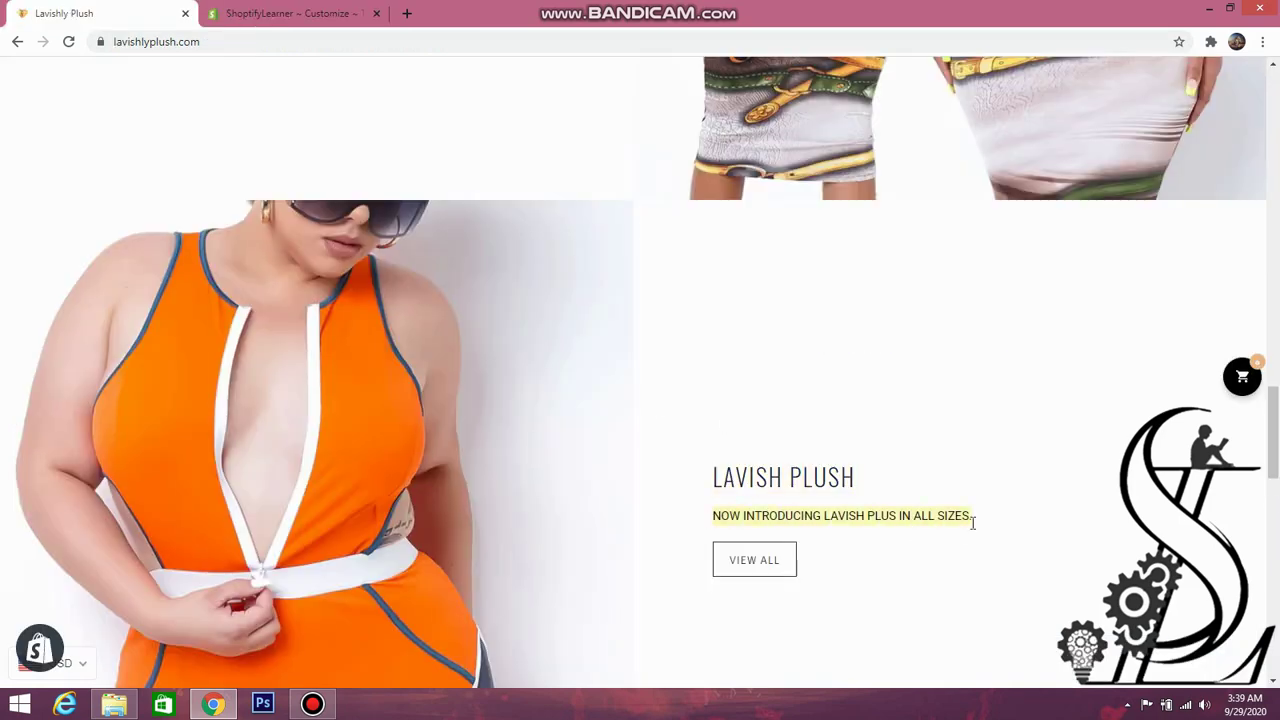
pyautogui.click(320, 13)
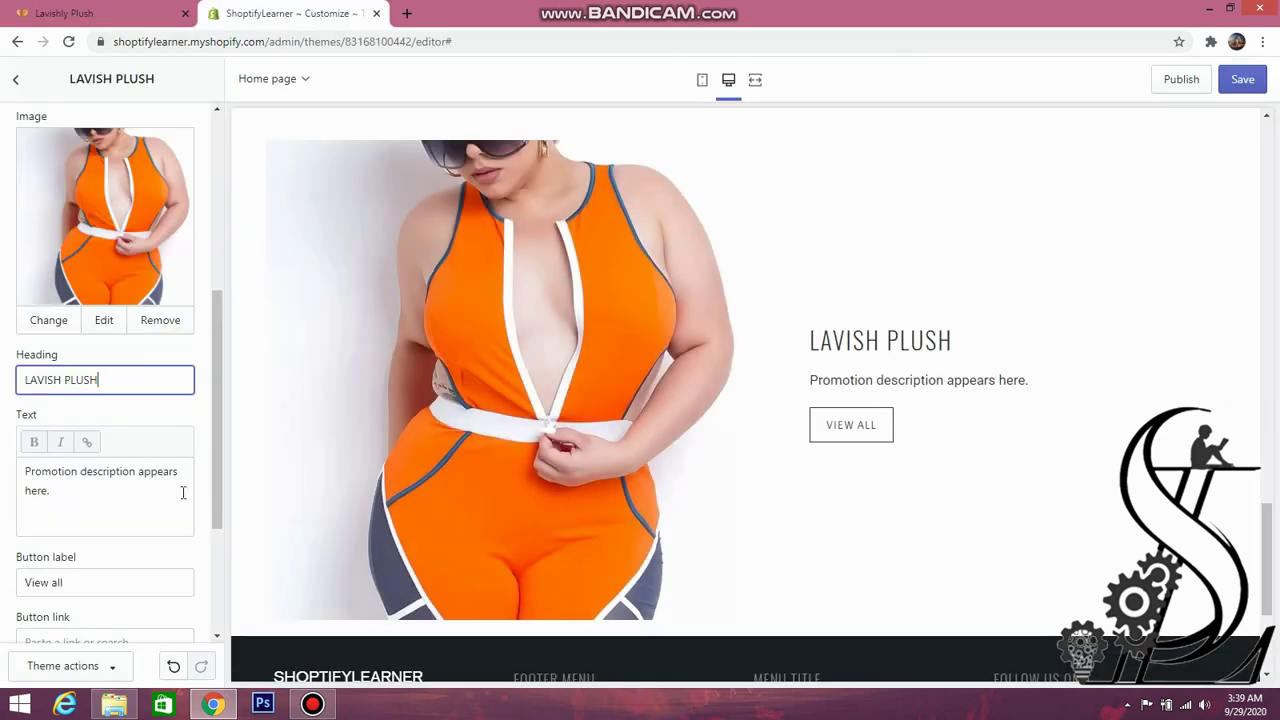
pyautogui.click(118, 502)
pyautogui.hotkey('ctrl', 'a')
pyautogui.hotkey('ctrl', 'v')
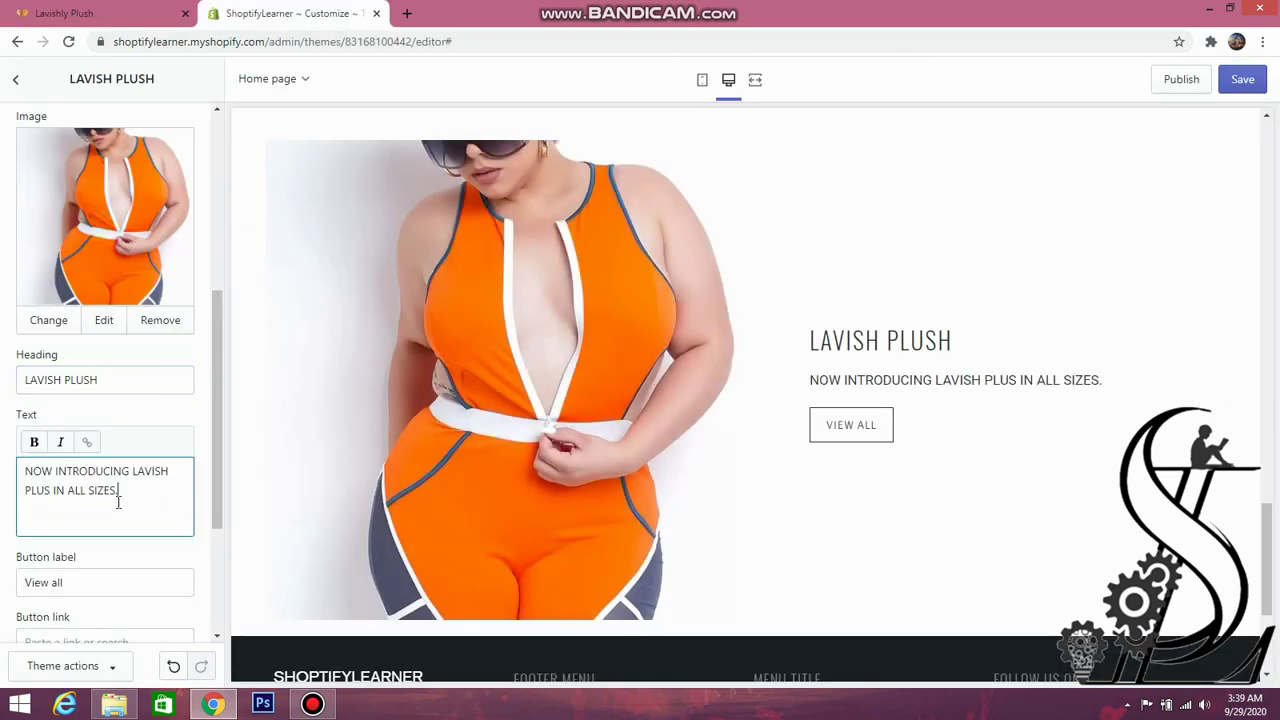
# - Link the LAVISH PLUSH block's View all button to the BABY collection
pyautogui.scroll(-3, 121, 502)
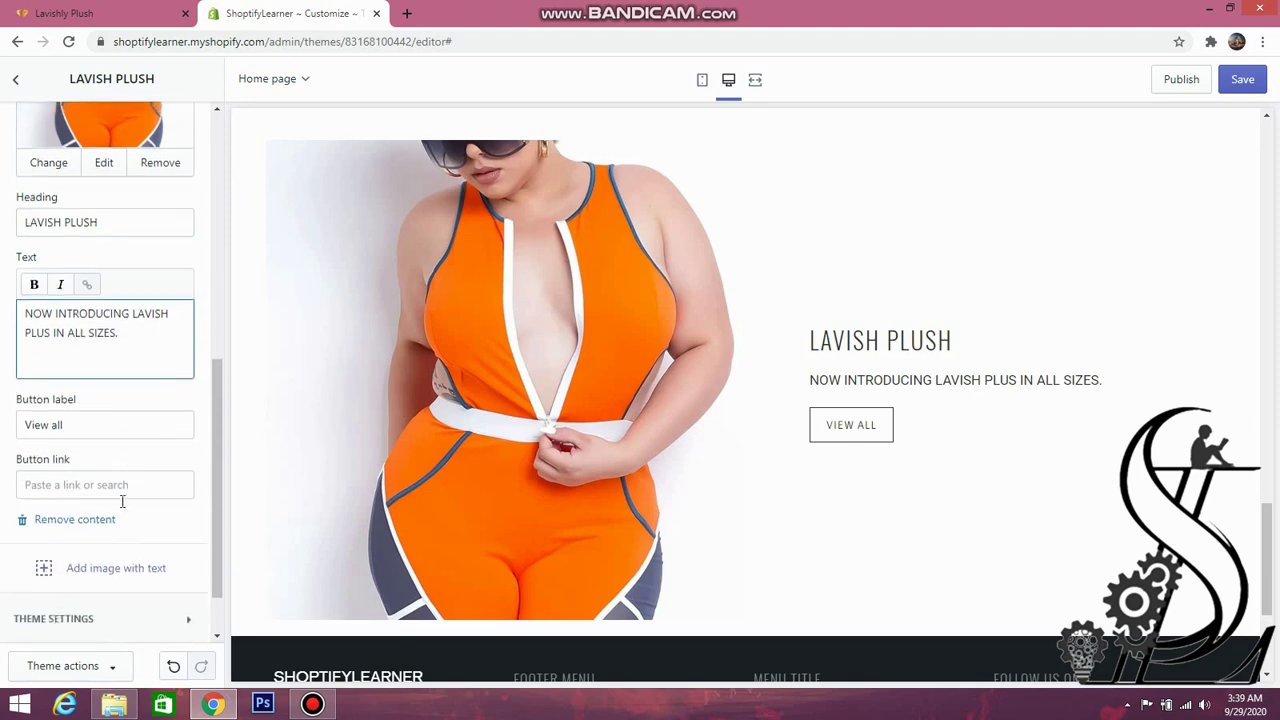
pyautogui.click(120, 13)
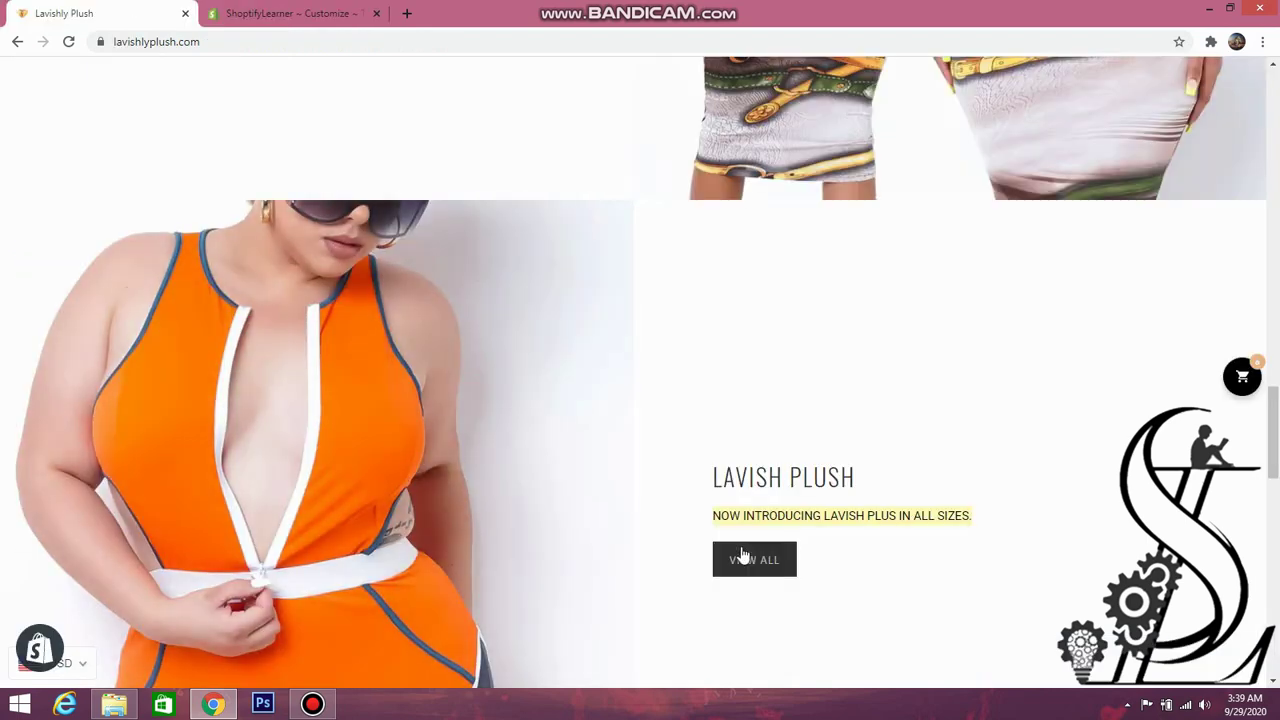
pyautogui.click(320, 14)
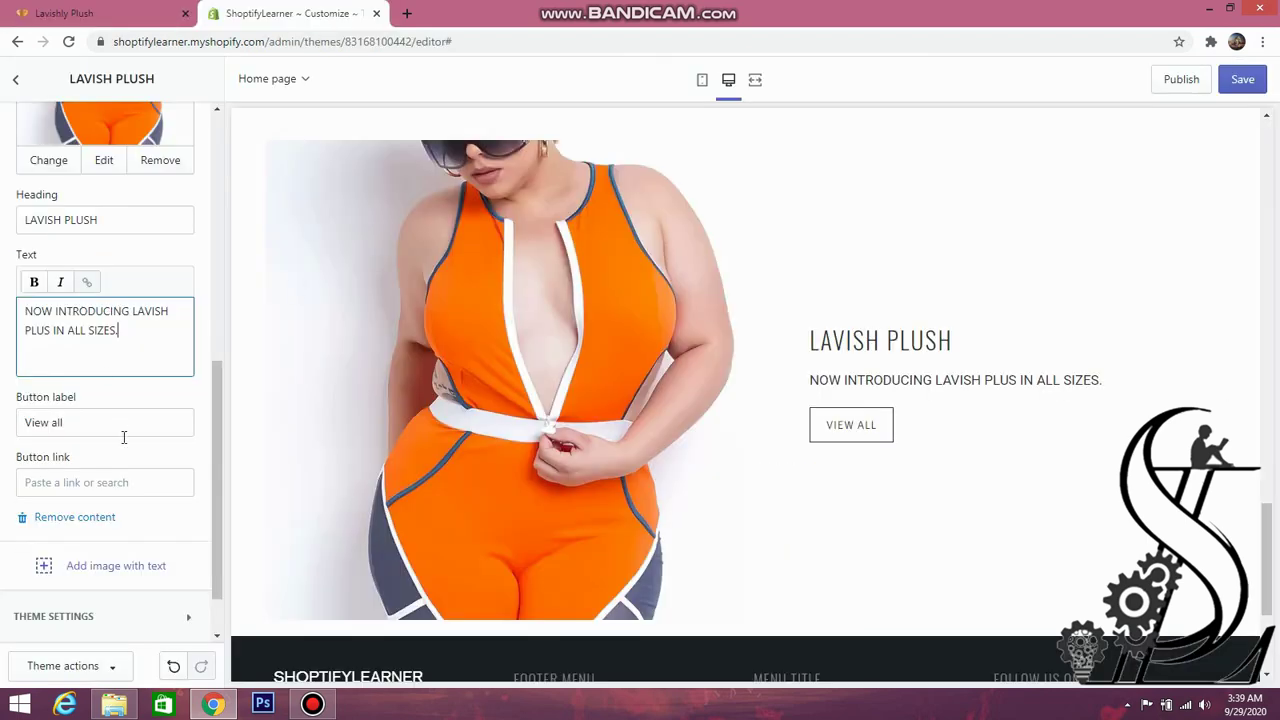
pyautogui.click(130, 485)
pyautogui.click(120, 287)
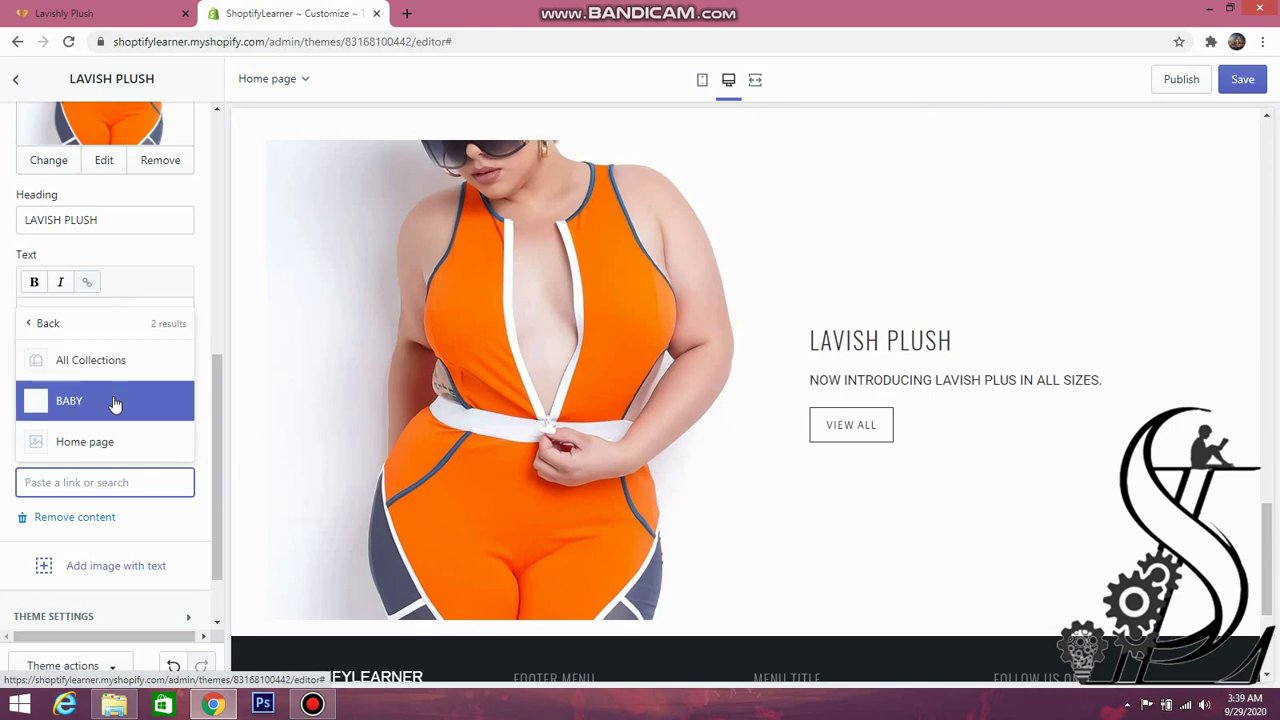
pyautogui.click(115, 402)
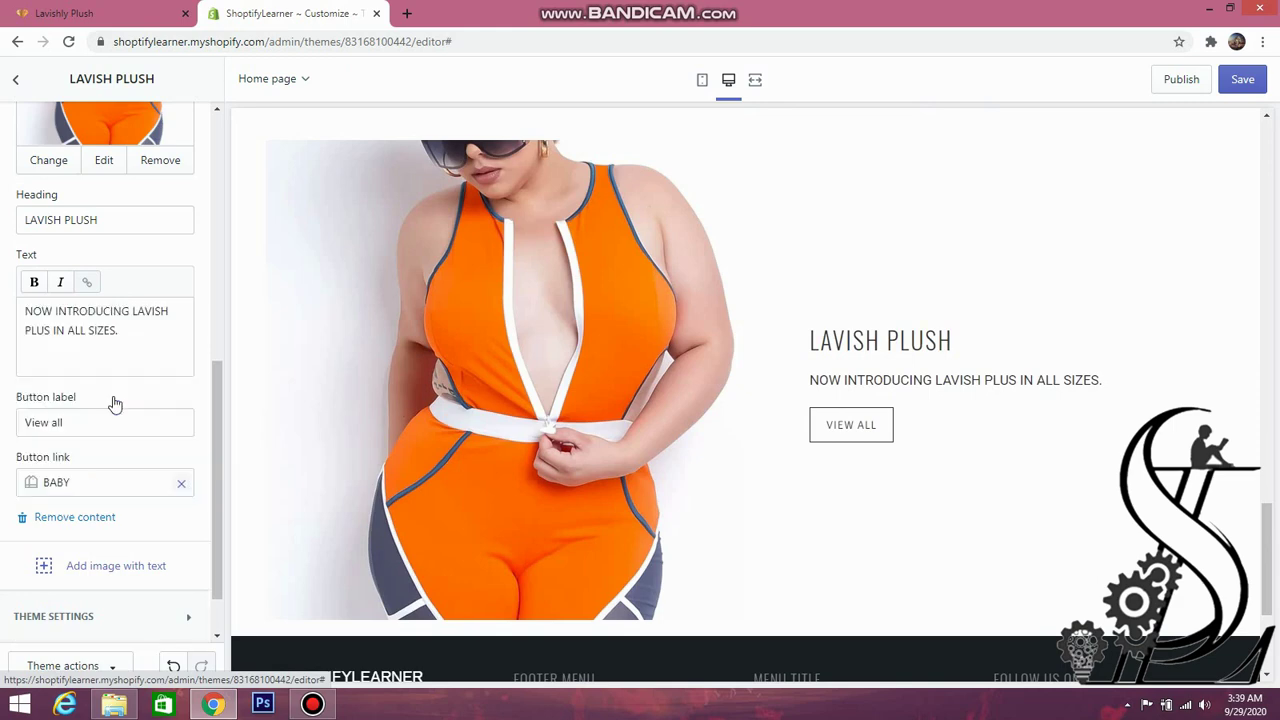
# - Examine the LAVISH BOTTOMS banner below the LAVISH PLUSH block on the Lavishly Plush store's home page
pyautogui.scroll(-3, 392, 430)
pyautogui.click(84, 12)
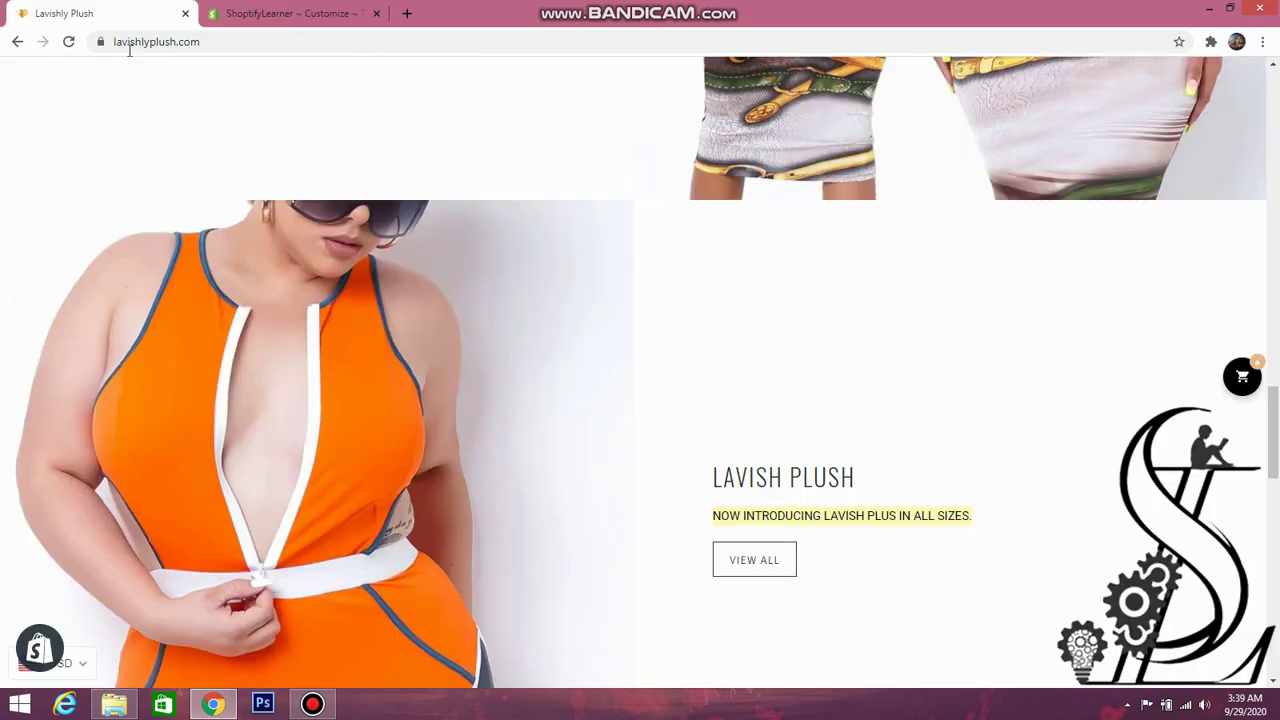
pyautogui.scroll(-7, 635, 329)
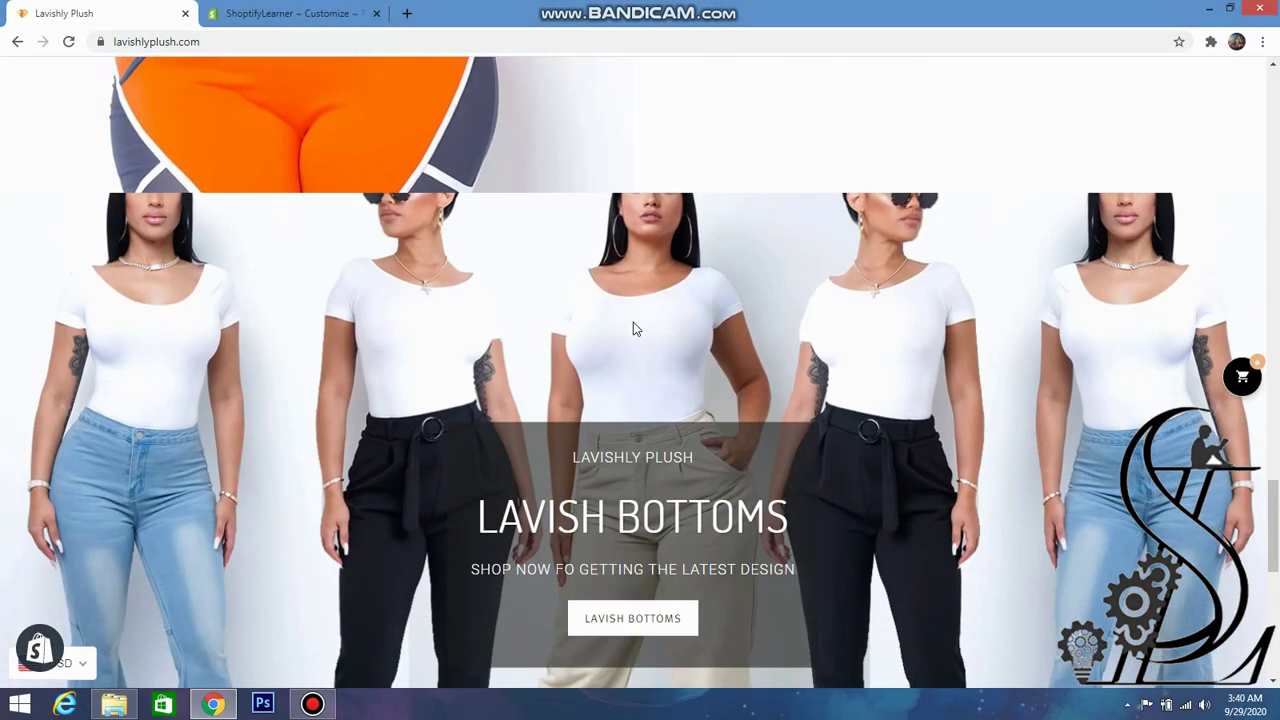
pyautogui.scroll(-2, 635, 329)
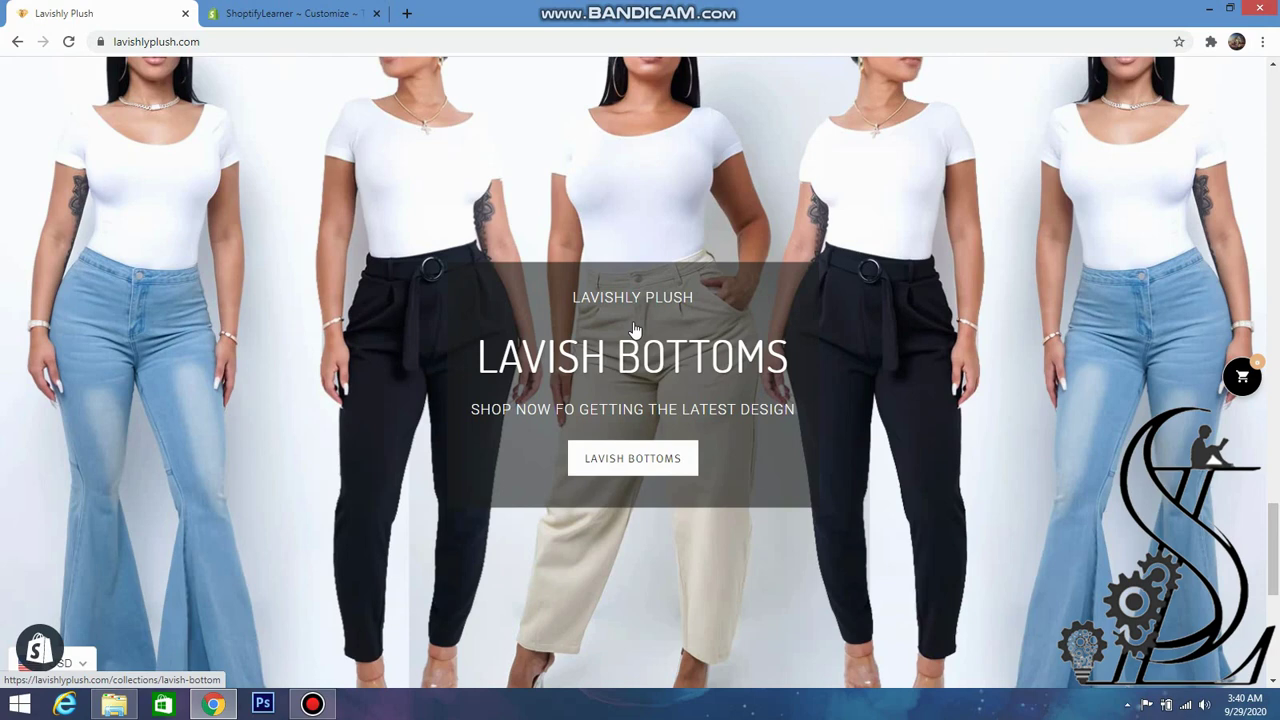
pyautogui.scroll(-3, 631, 331)
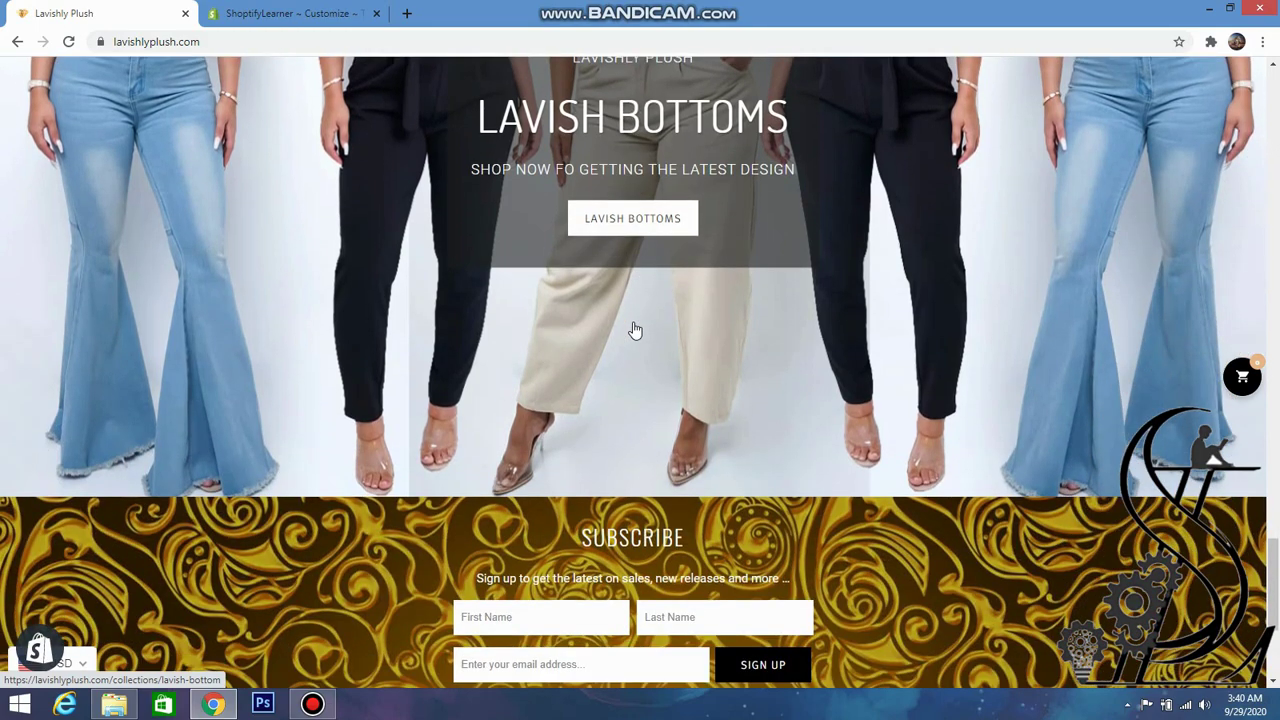
pyautogui.scroll(4, 529, 266)
pyautogui.click(336, 18)
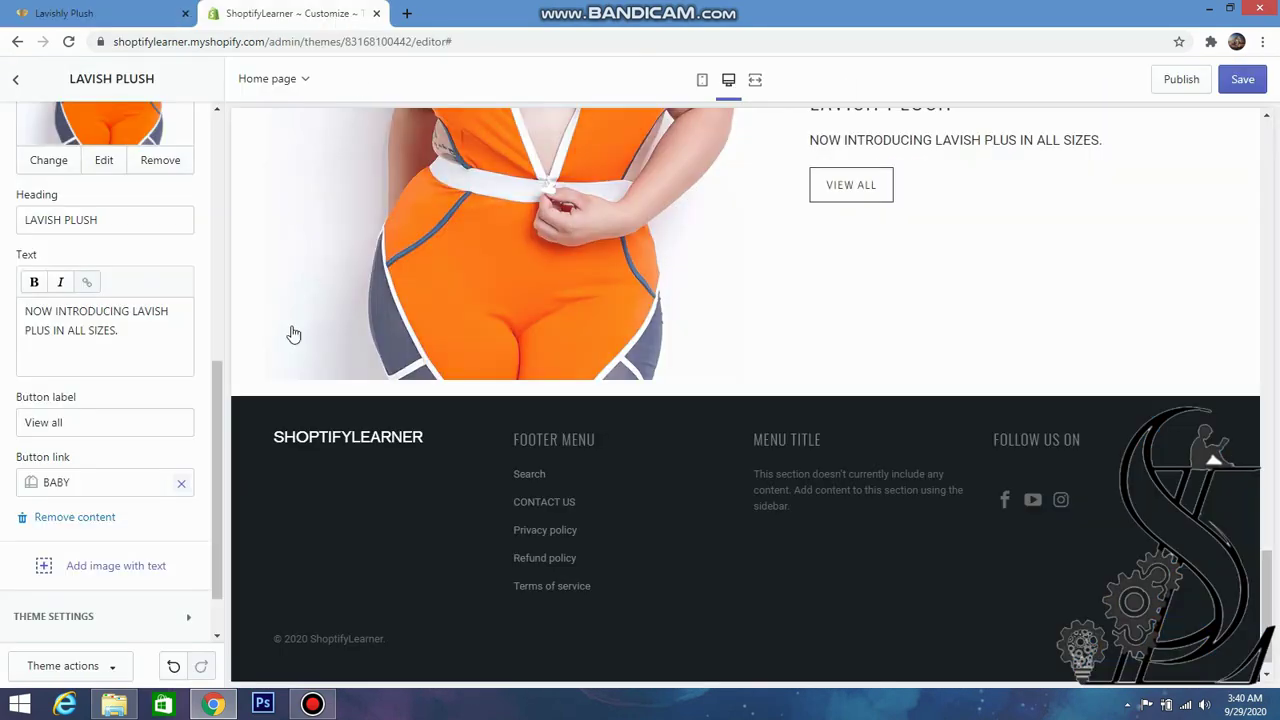
# - Add an Image with text overlay section below LAVISH PLUSH on the home page
pyautogui.click(17, 82)
pyautogui.scroll(-4, 120, 523)
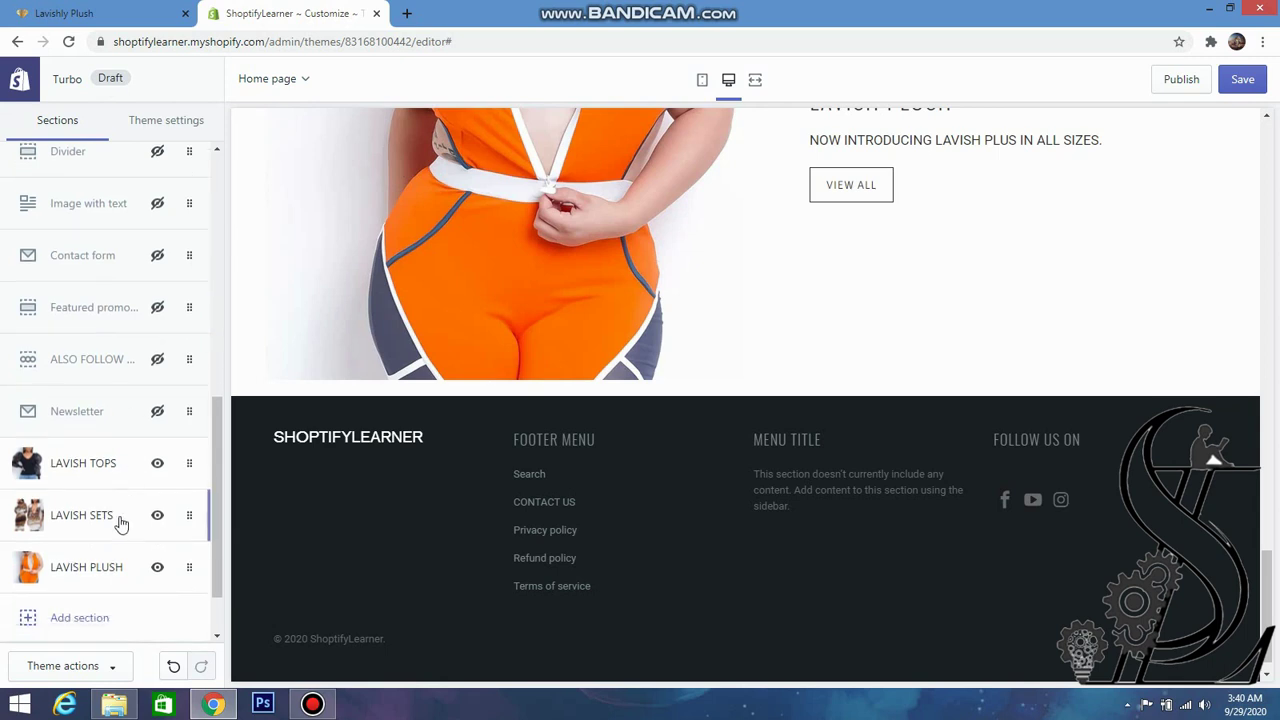
pyautogui.click(91, 534)
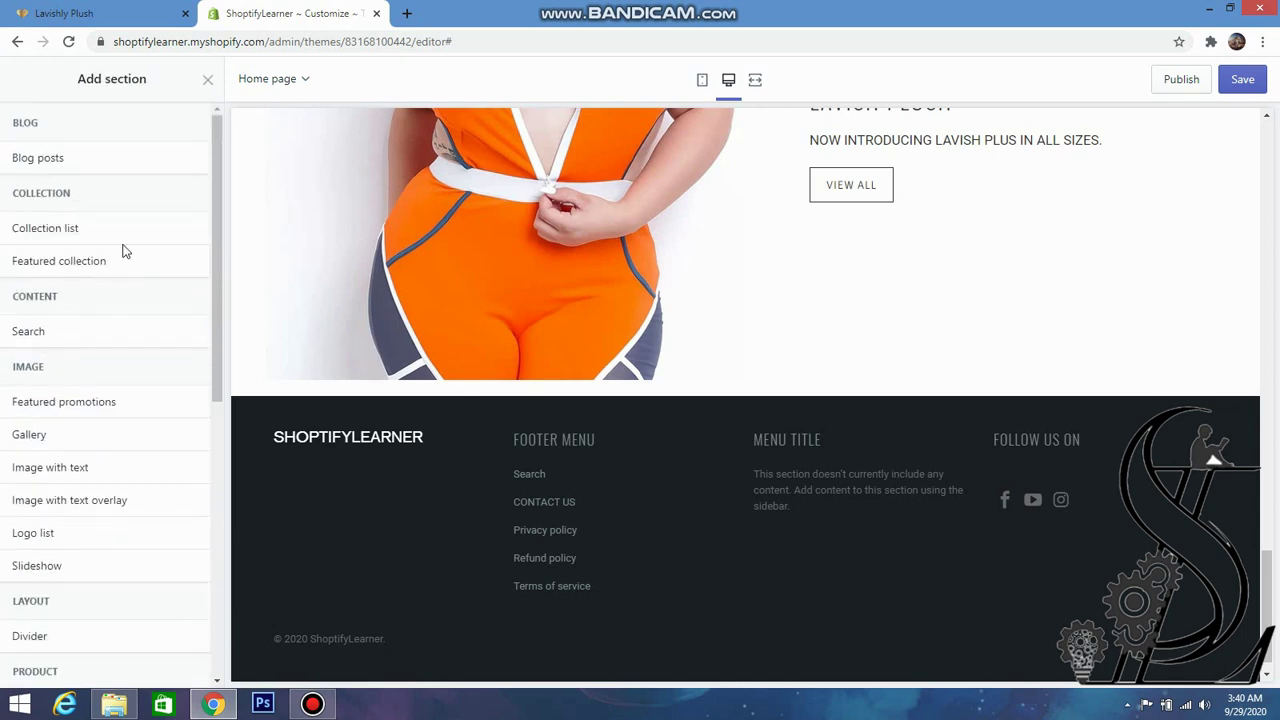
pyautogui.moveTo(103, 502)
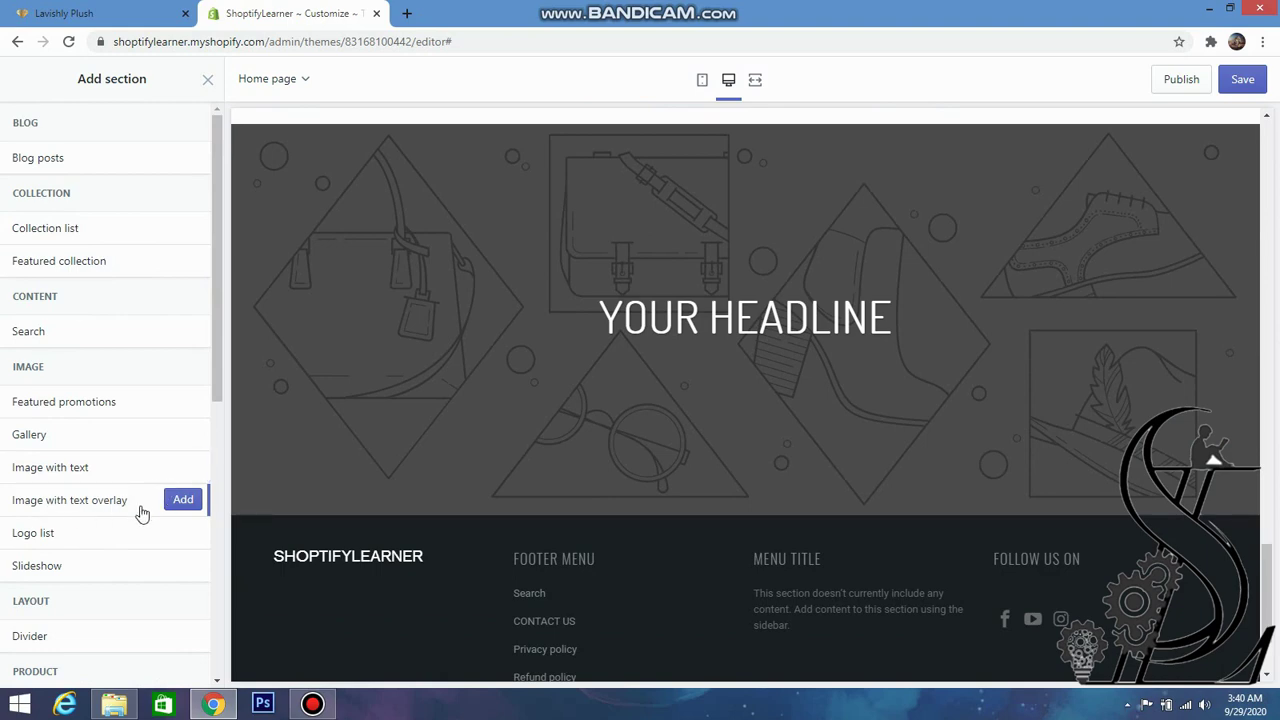
pyautogui.click(183, 501)
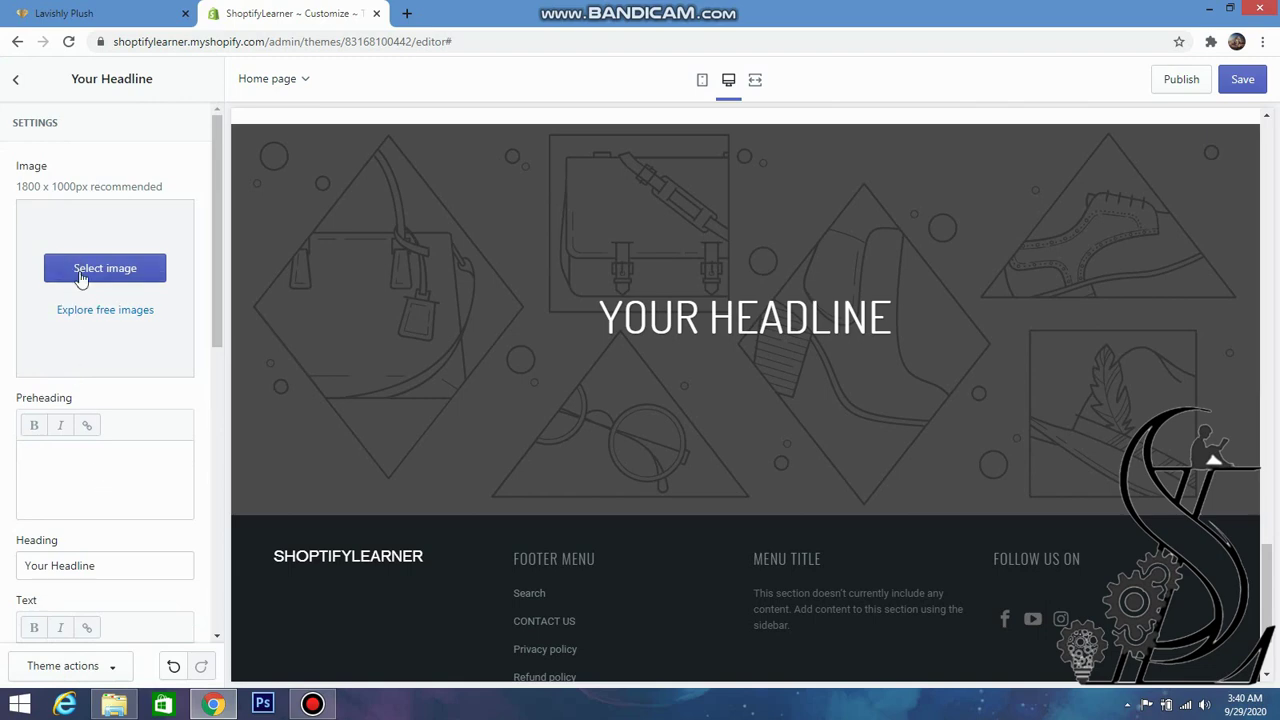
# - Upload 7.jpg from the lavish black folder and apply it as the image of the "Your Headline" overlay section
pyautogui.click(15, 80)
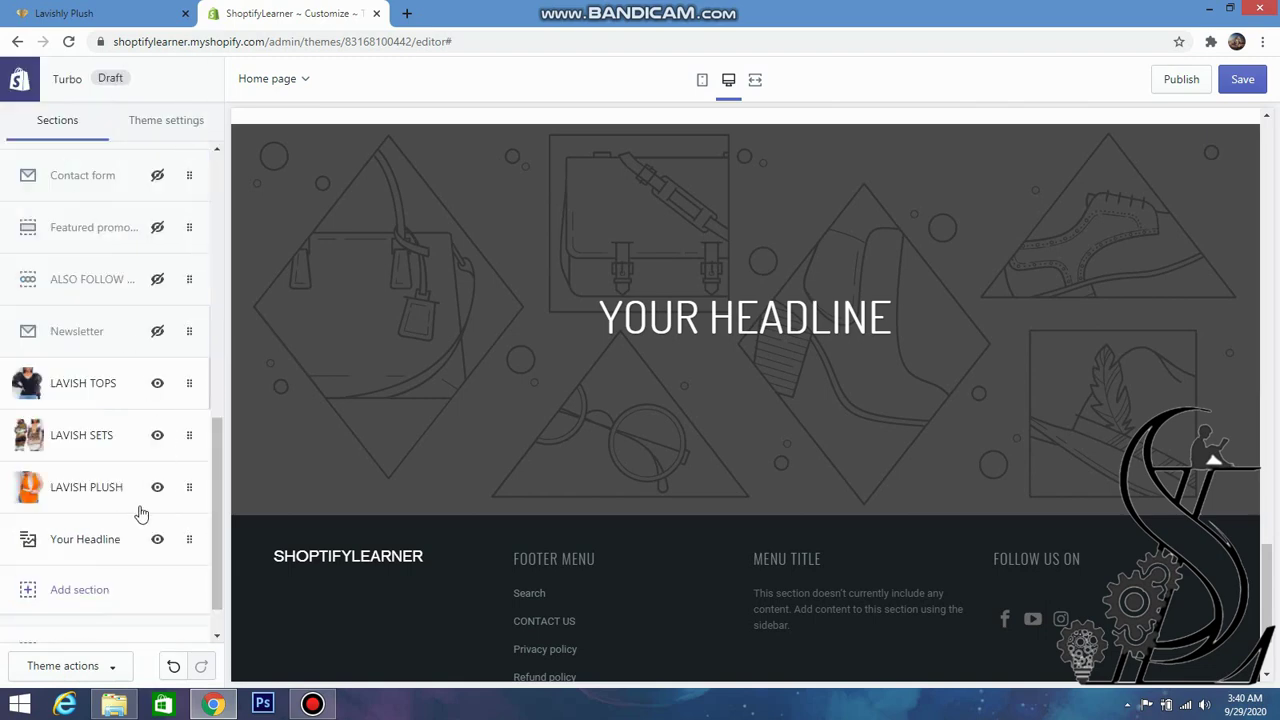
pyautogui.click(91, 542)
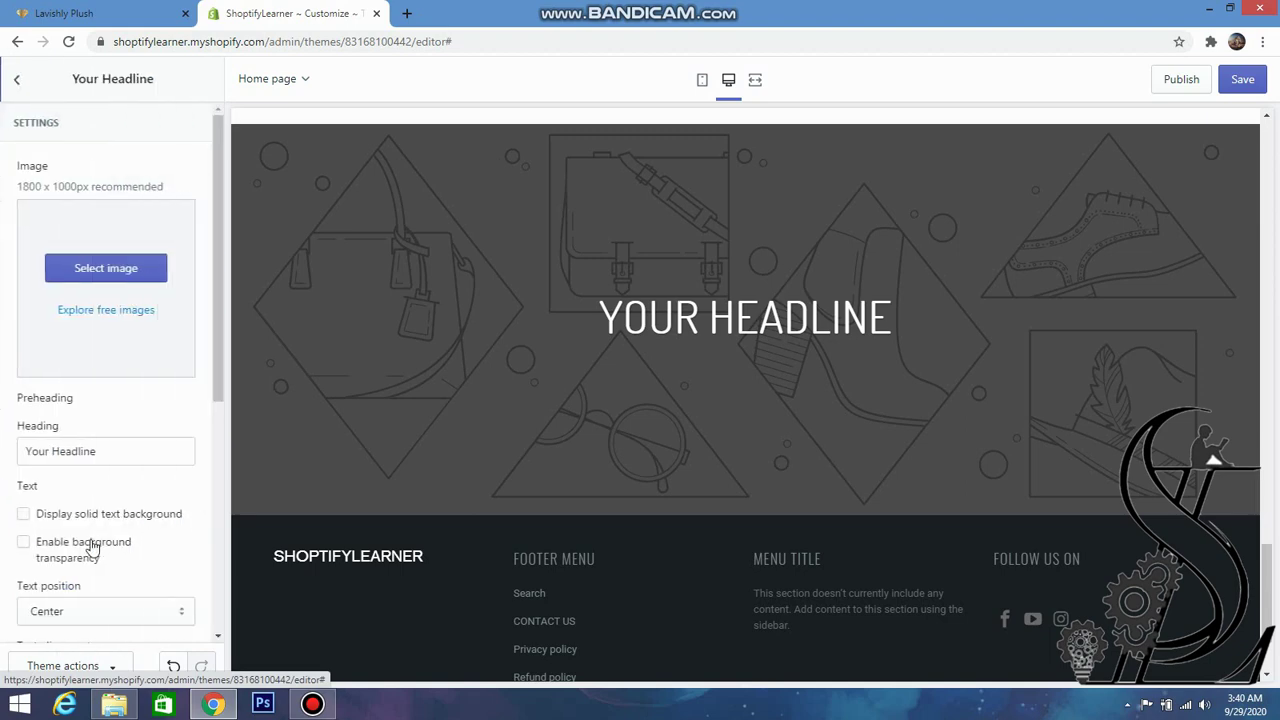
pyautogui.click(105, 268)
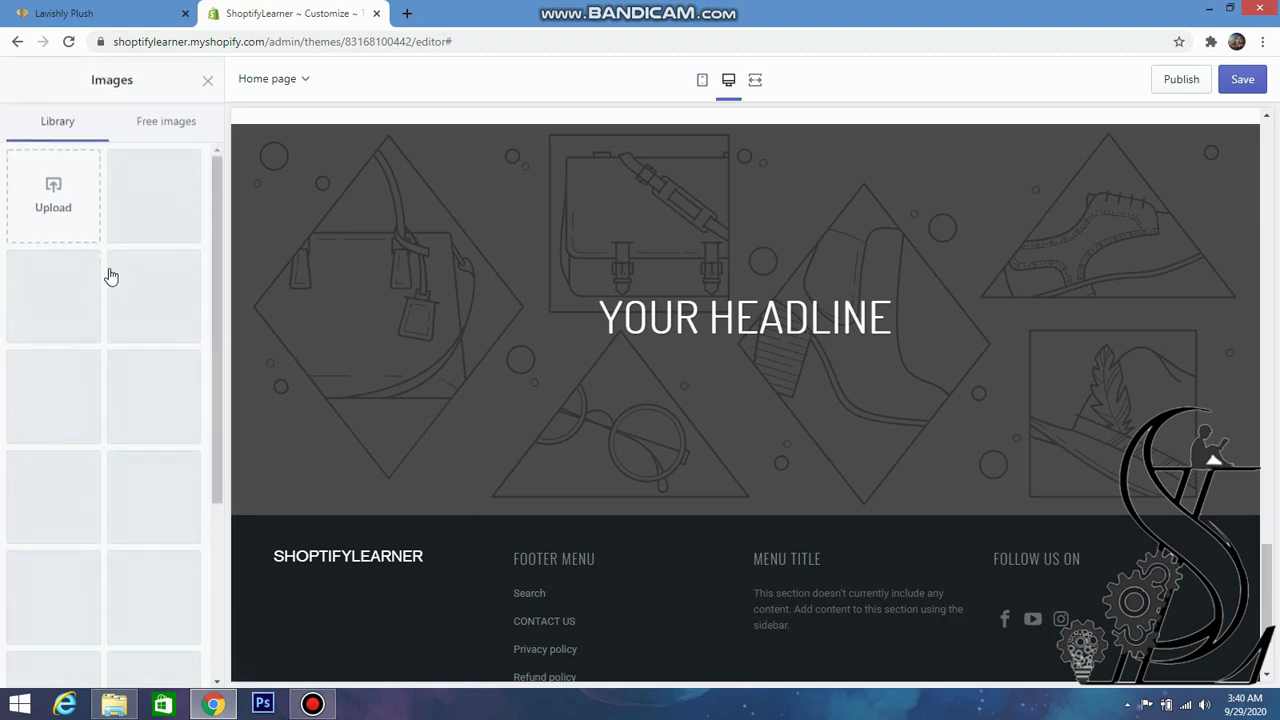
pyautogui.click(77, 185)
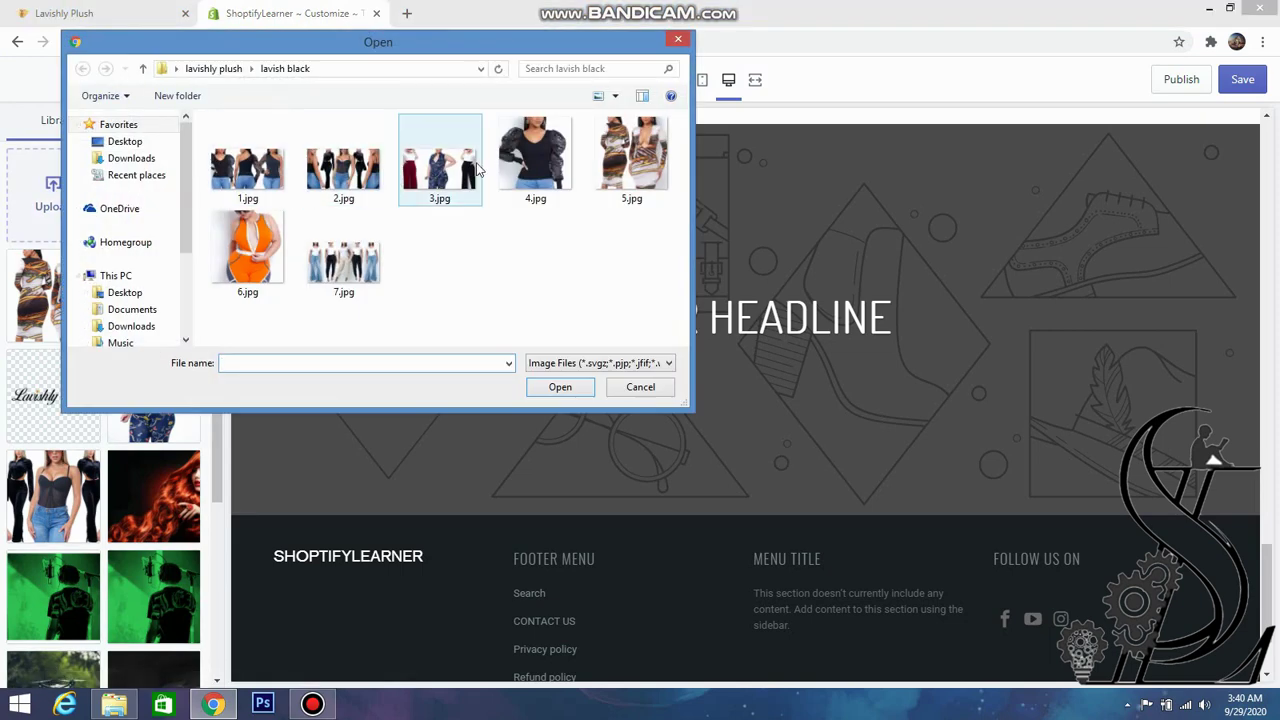
pyautogui.click(343, 270)
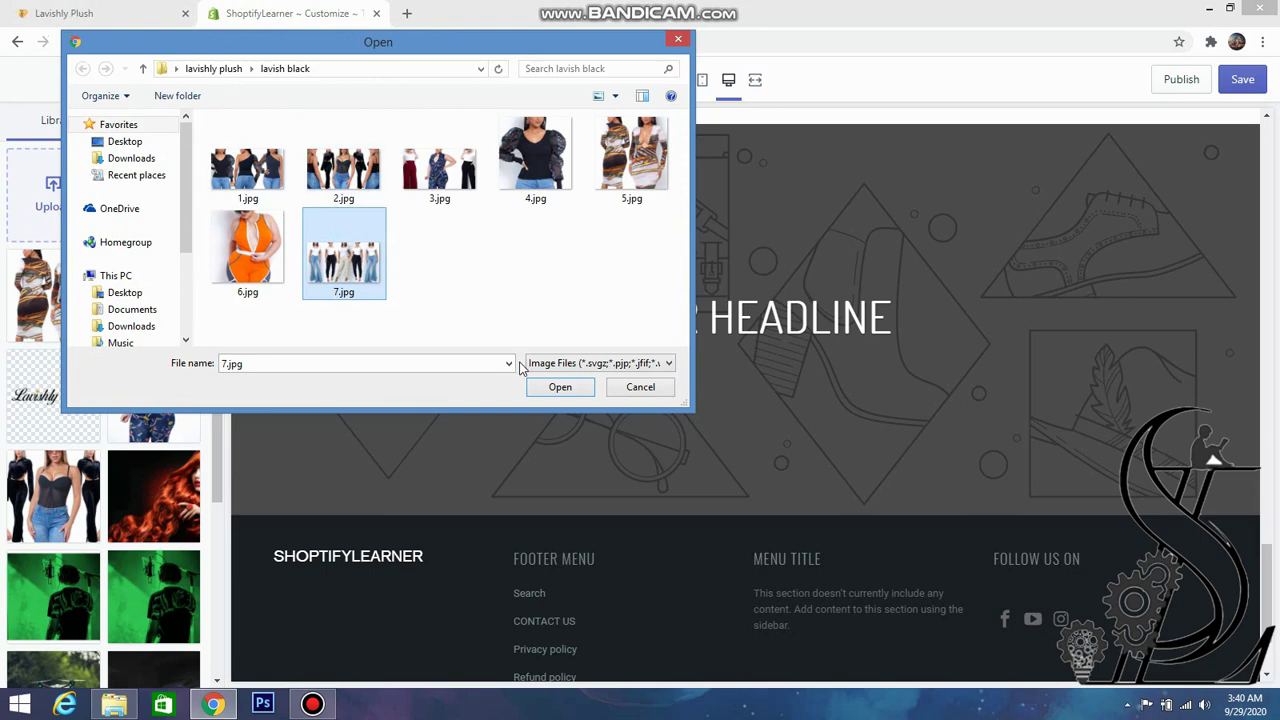
pyautogui.click(556, 389)
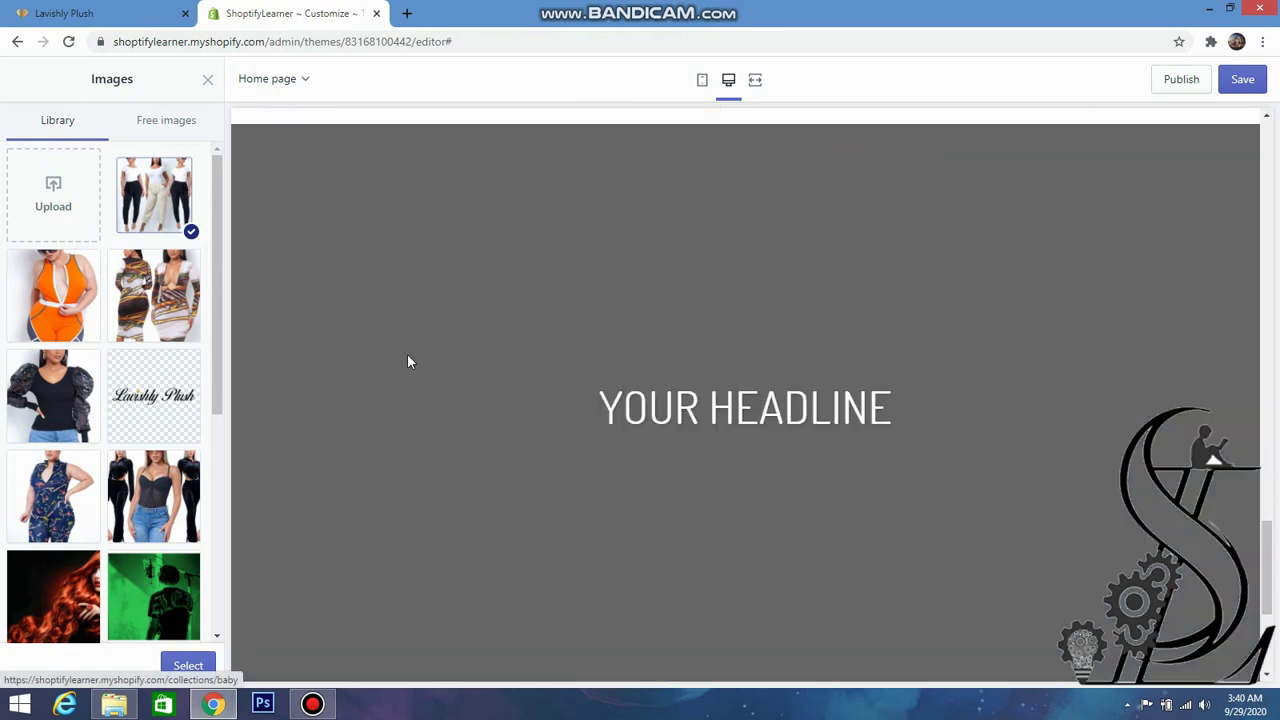
pyautogui.scroll(-1, 577, 440)
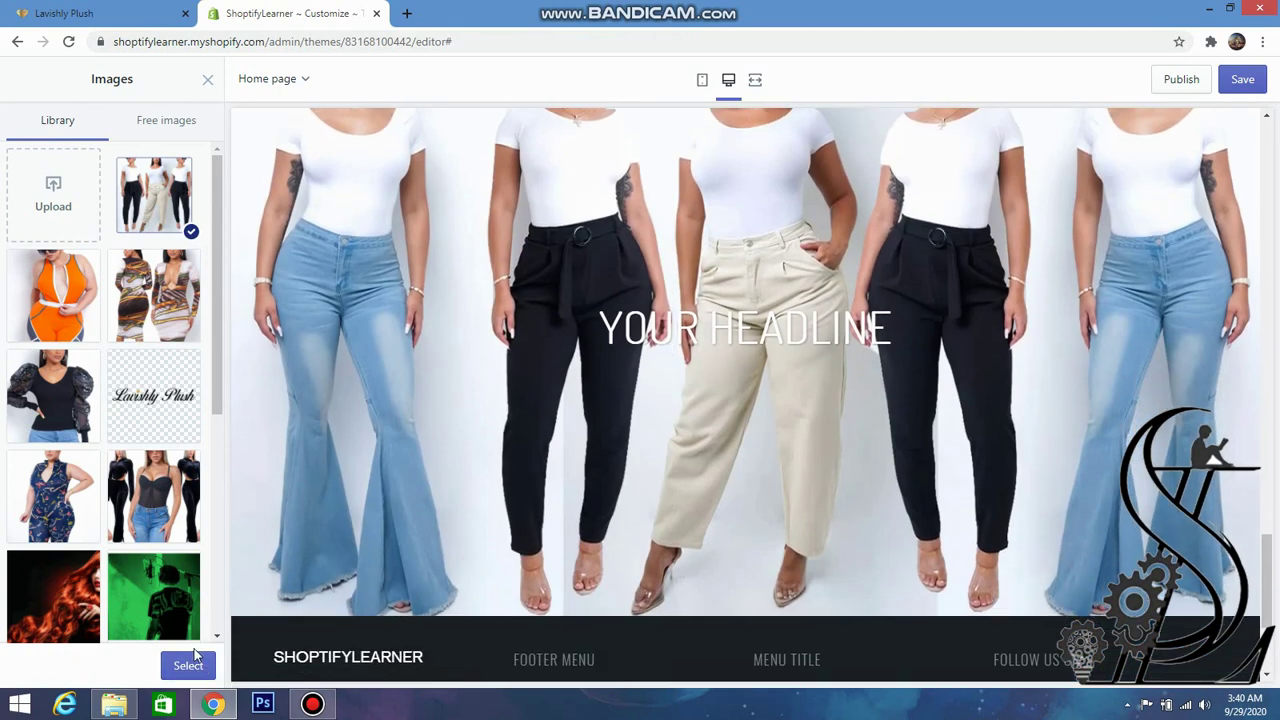
pyautogui.scroll(2, 520, 398)
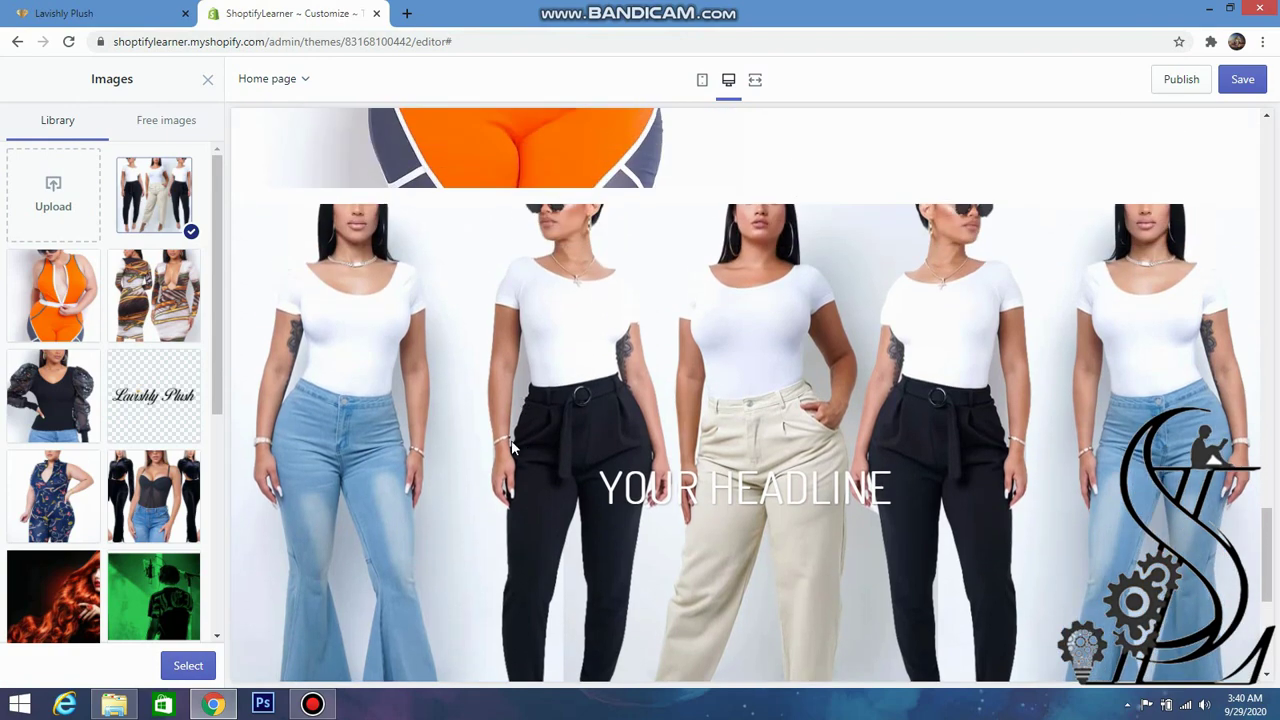
pyautogui.scroll(-1, 520, 400)
pyautogui.click(175, 668)
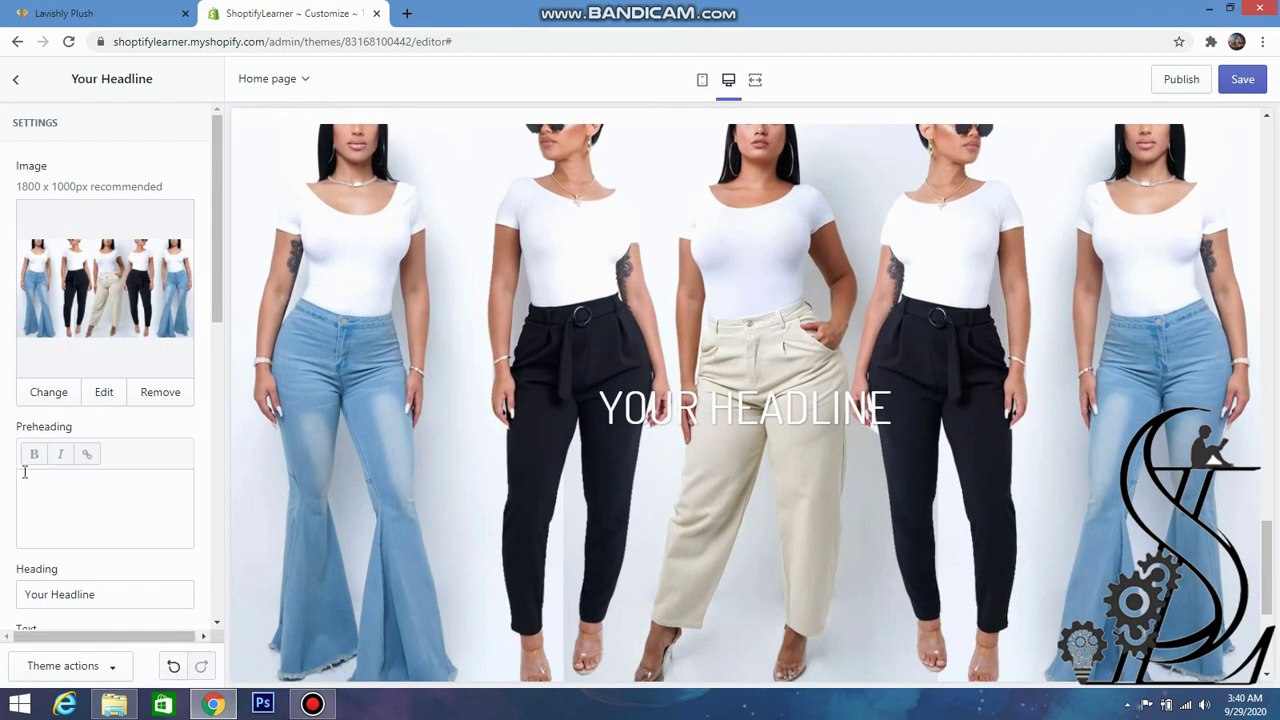
# - Compare the overlay section and its text settings with the LAVISH BOTTOMS banner on the Lavishly Plush store
pyautogui.scroll(-3, 66, 458)
pyautogui.scroll(-1, 70, 458)
pyautogui.scroll(3, 100, 380)
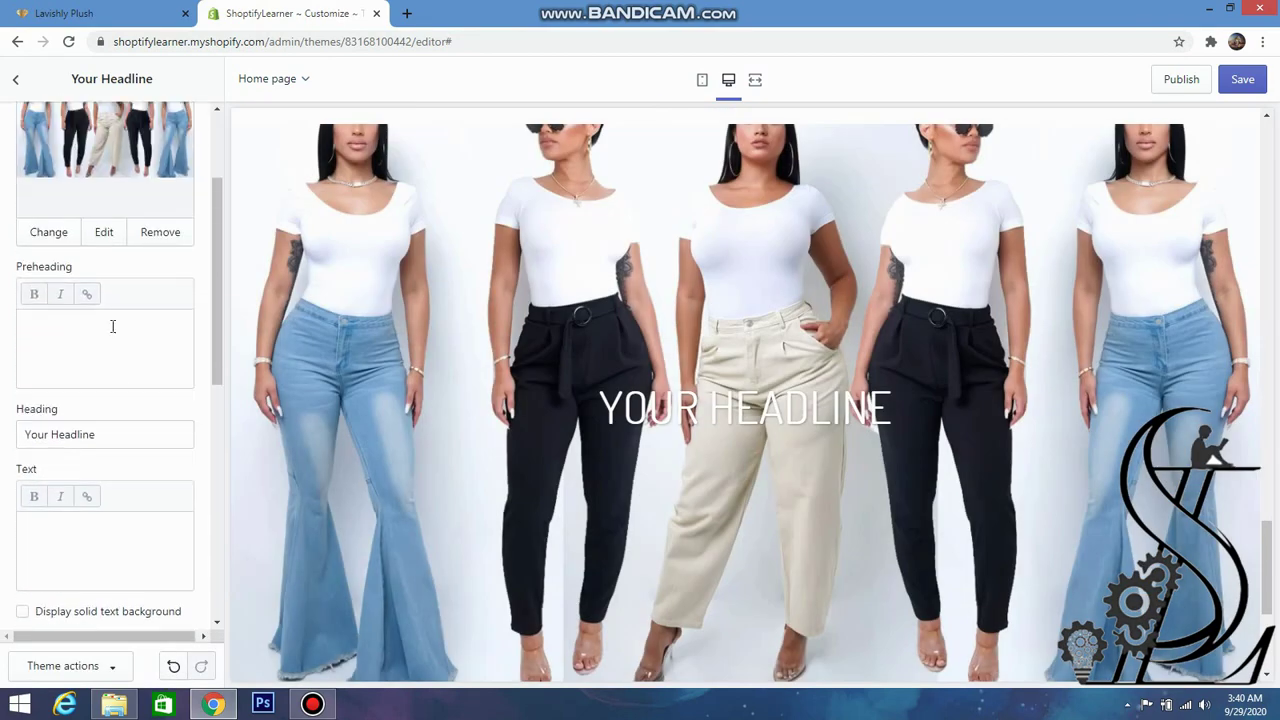
pyautogui.click(100, 13)
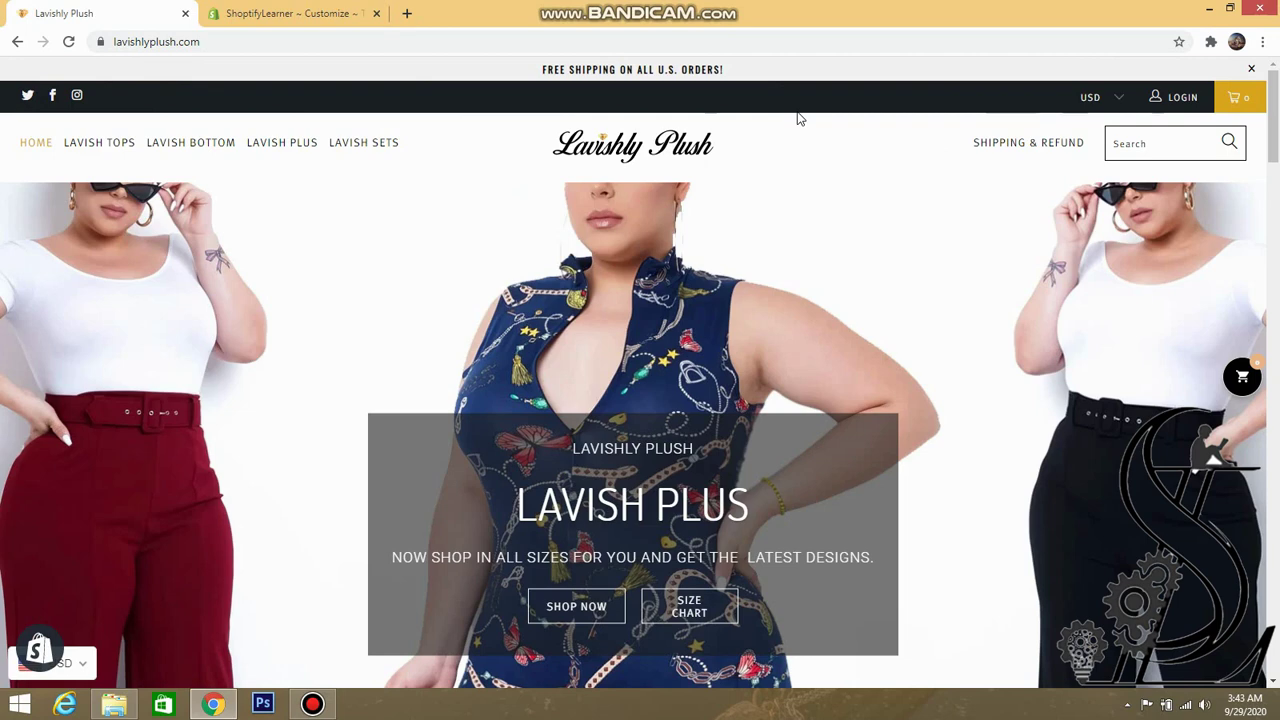
pyautogui.scroll(-10, 791, 274)
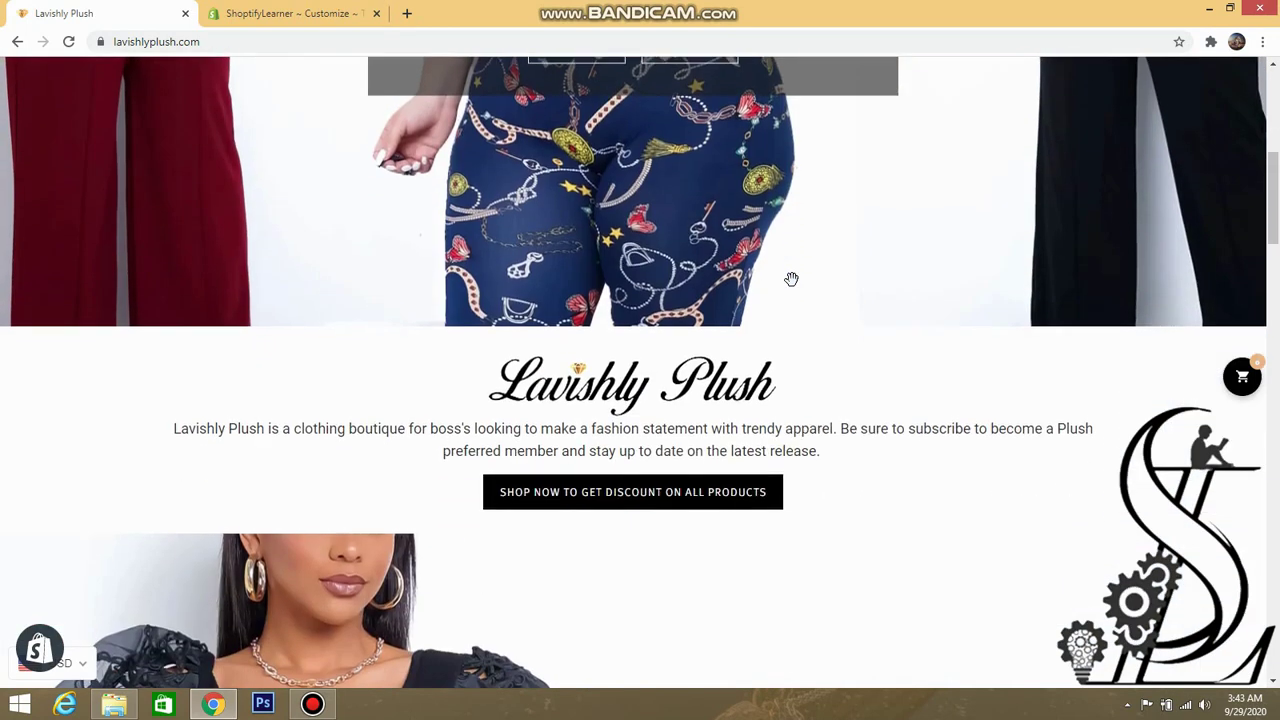
pyautogui.scroll(-17, 793, 297)
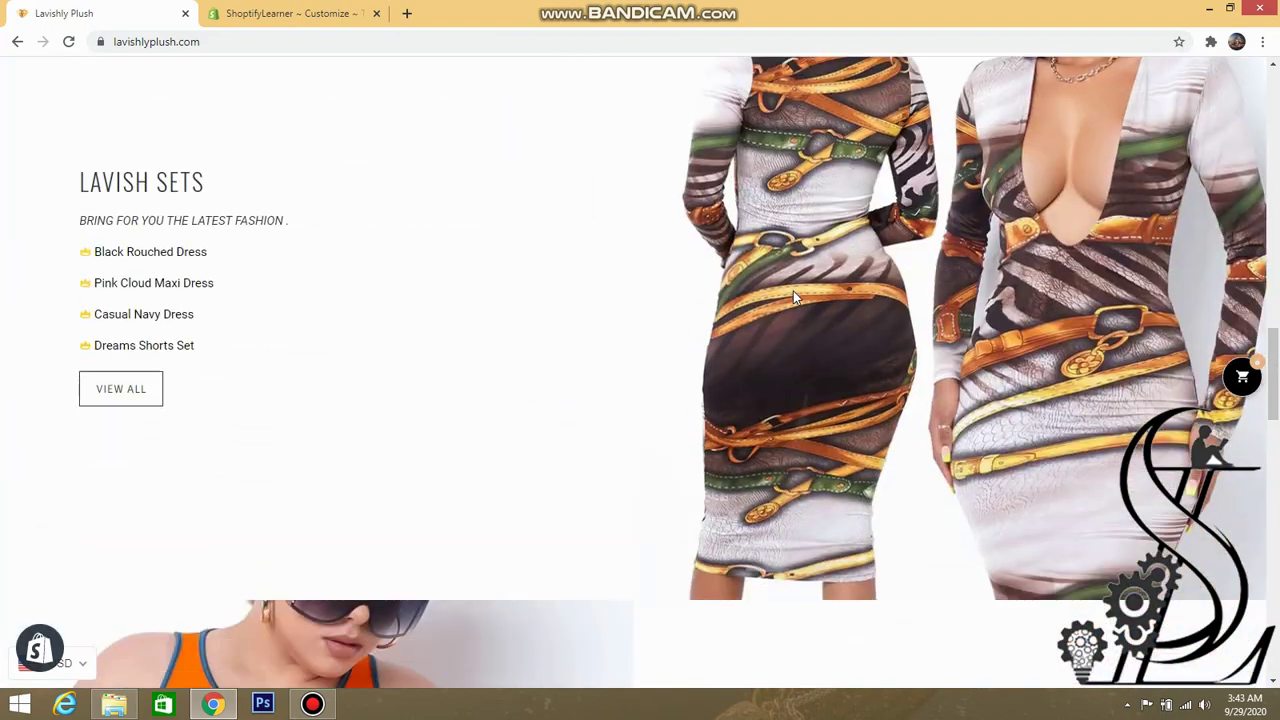
pyautogui.scroll(-5, 791, 294)
pyautogui.scroll(5, 769, 294)
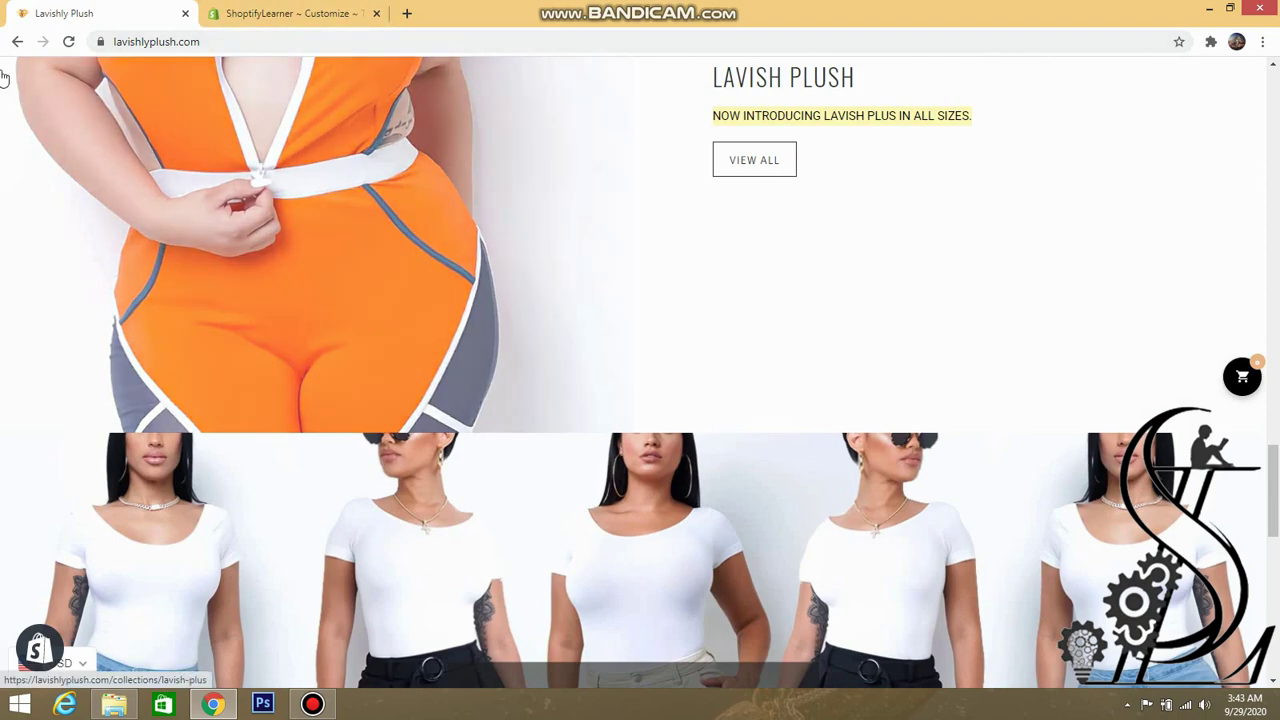
pyautogui.click(292, 14)
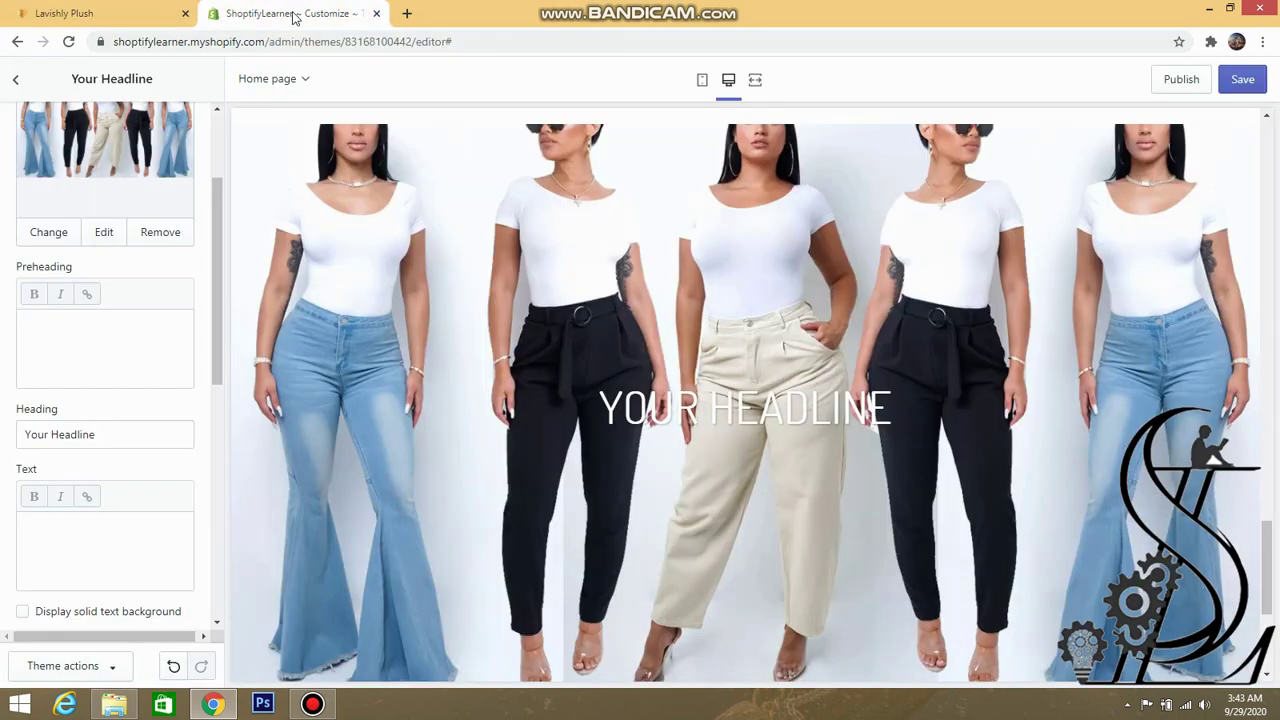
pyautogui.scroll(3, 557, 295)
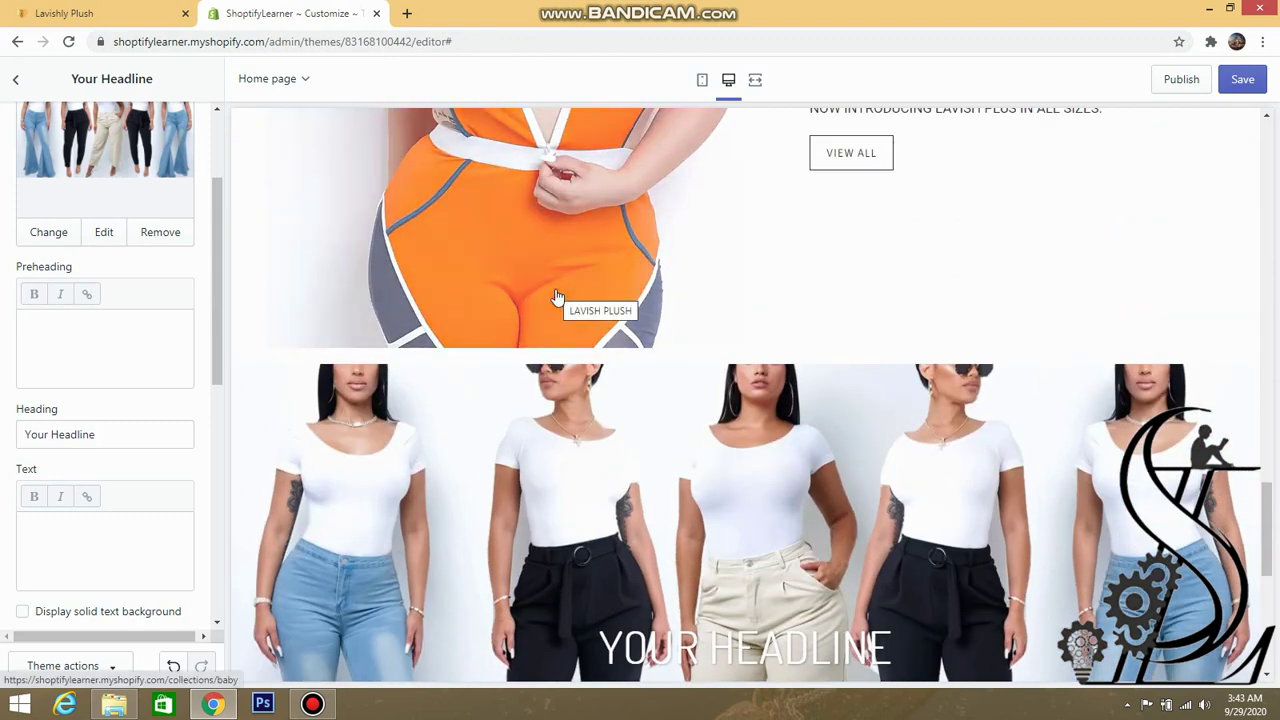
pyautogui.scroll(-3, 571, 314)
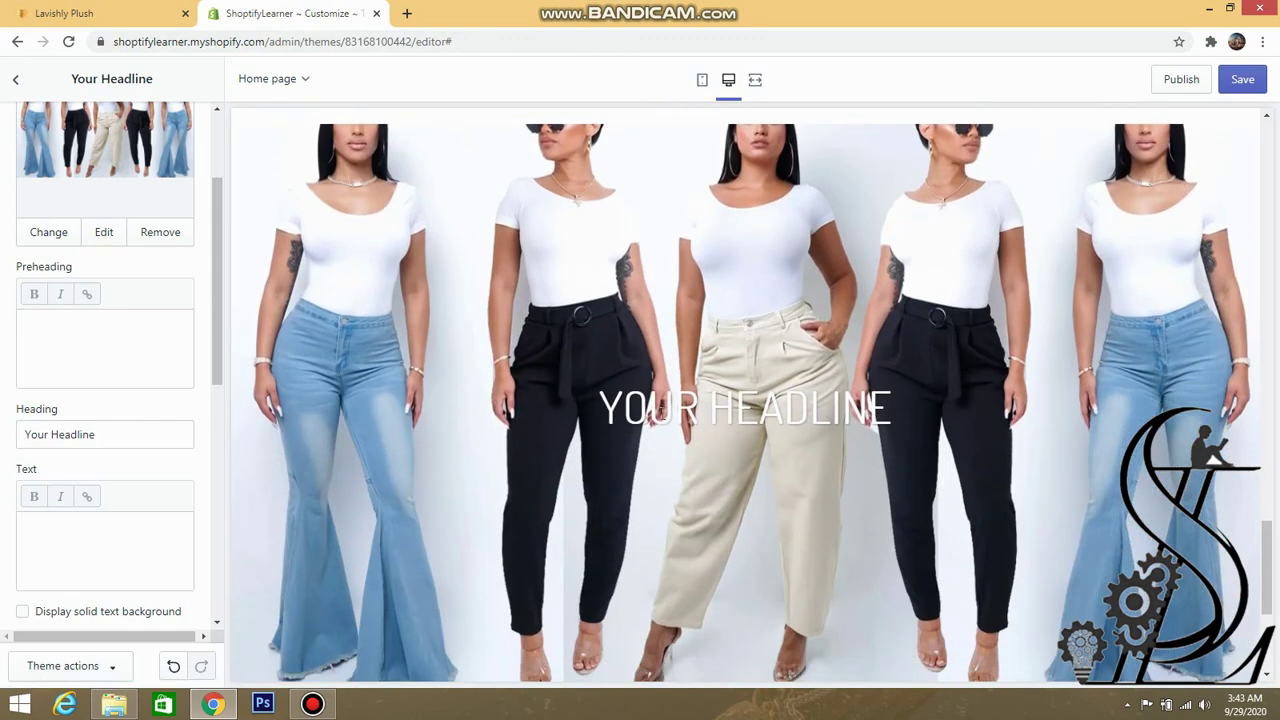
pyautogui.click(161, 20)
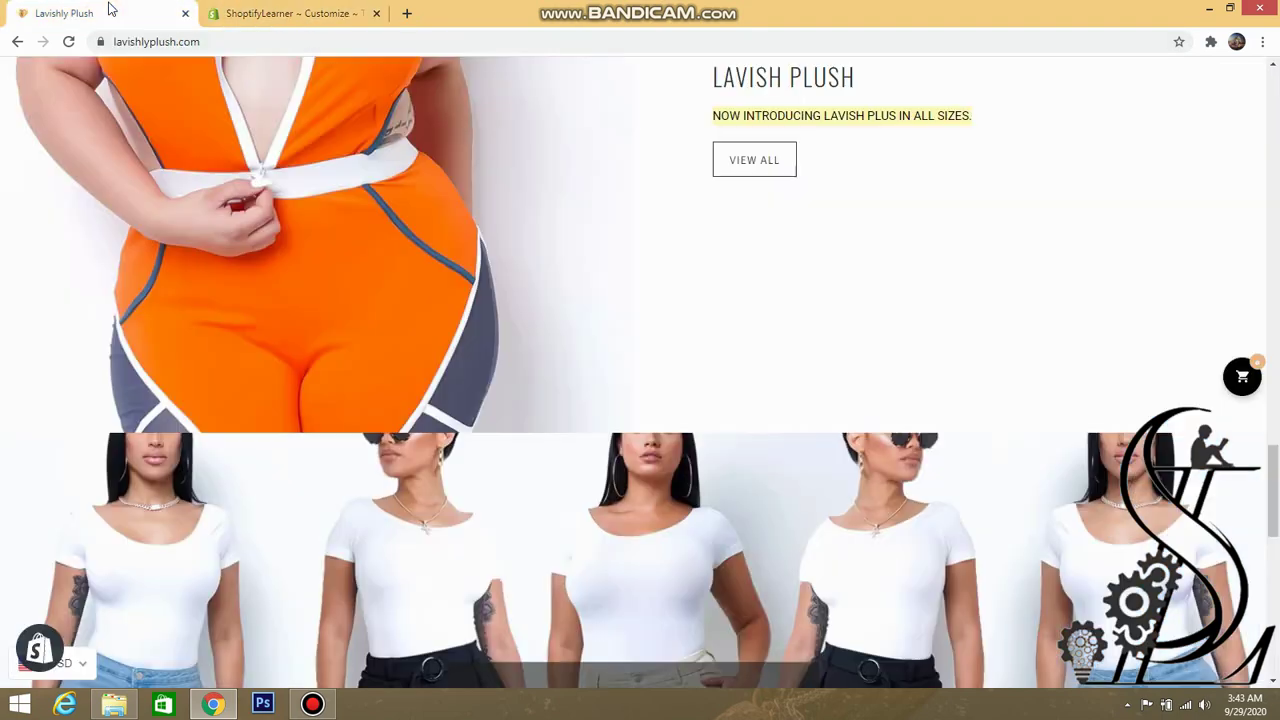
pyautogui.scroll(-3, 400, 248)
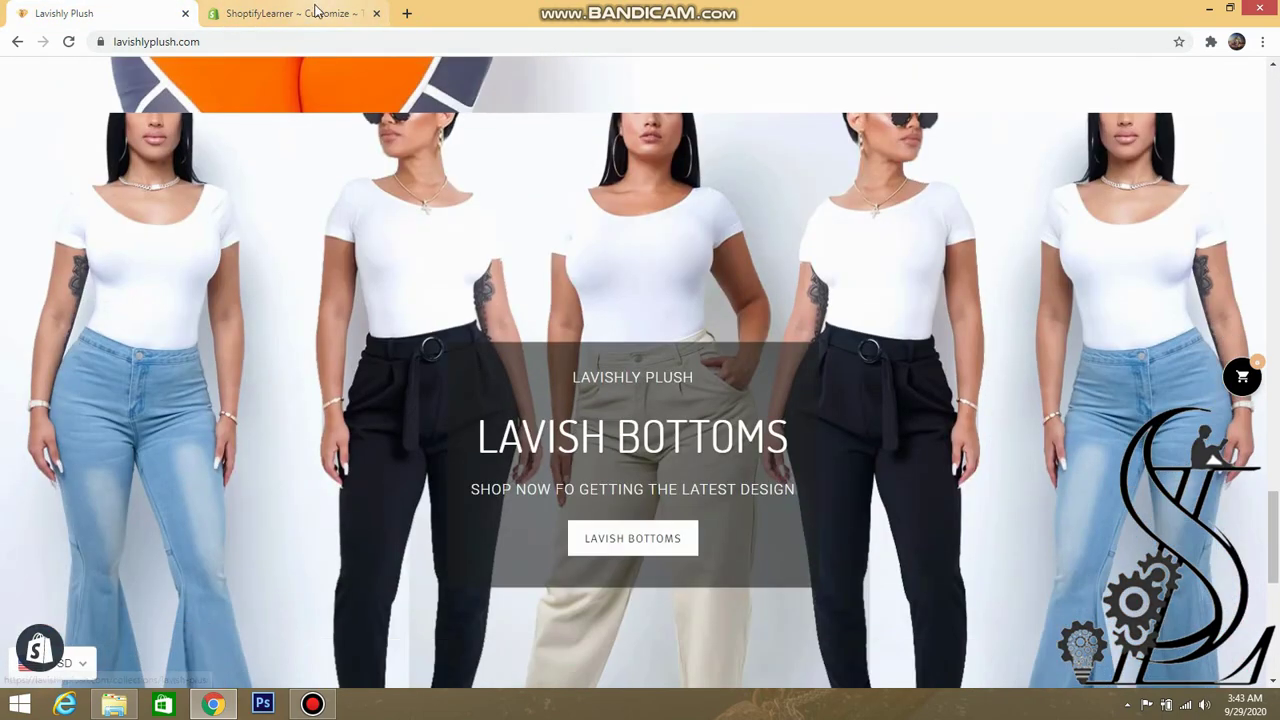
pyautogui.click(300, 13)
# - Set the overlay section's preheading to "SHOPIFY LEARNER"
pyautogui.click(116, 349)
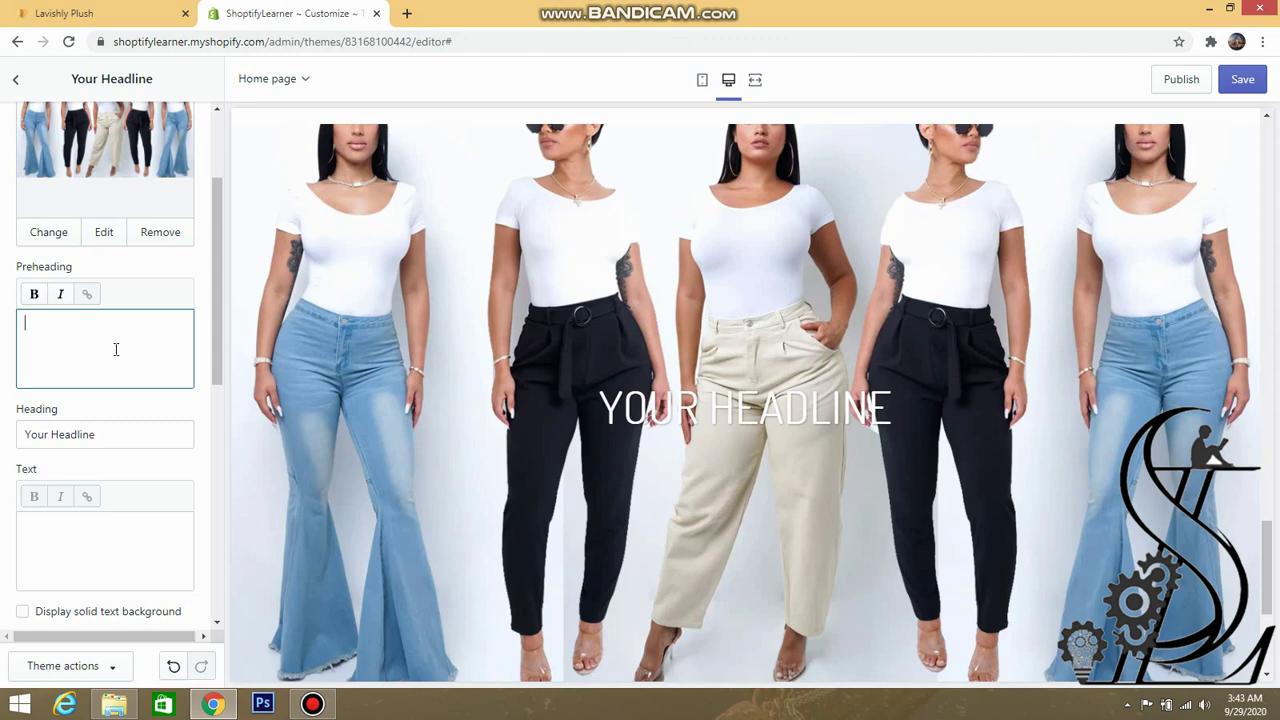
pyautogui.write('SHOP')
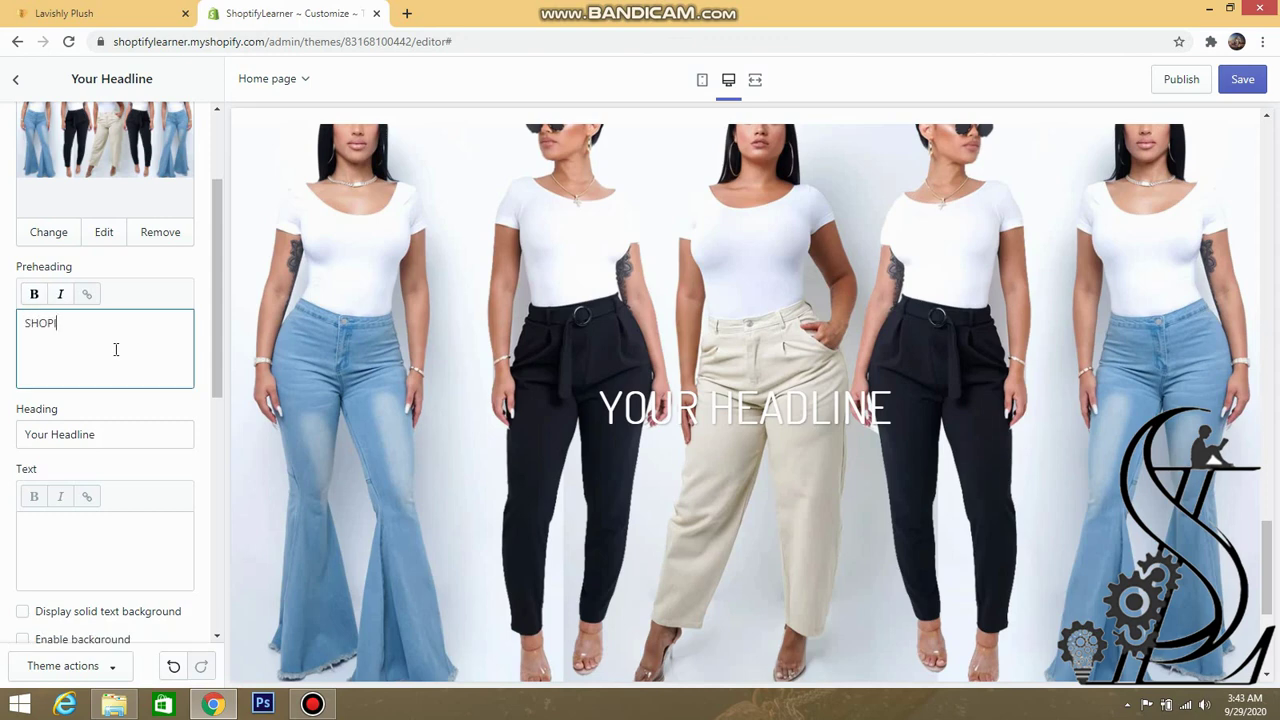
pyautogui.write('I')
pyautogui.press('Home')
pyautogui.write('Y LEAR')
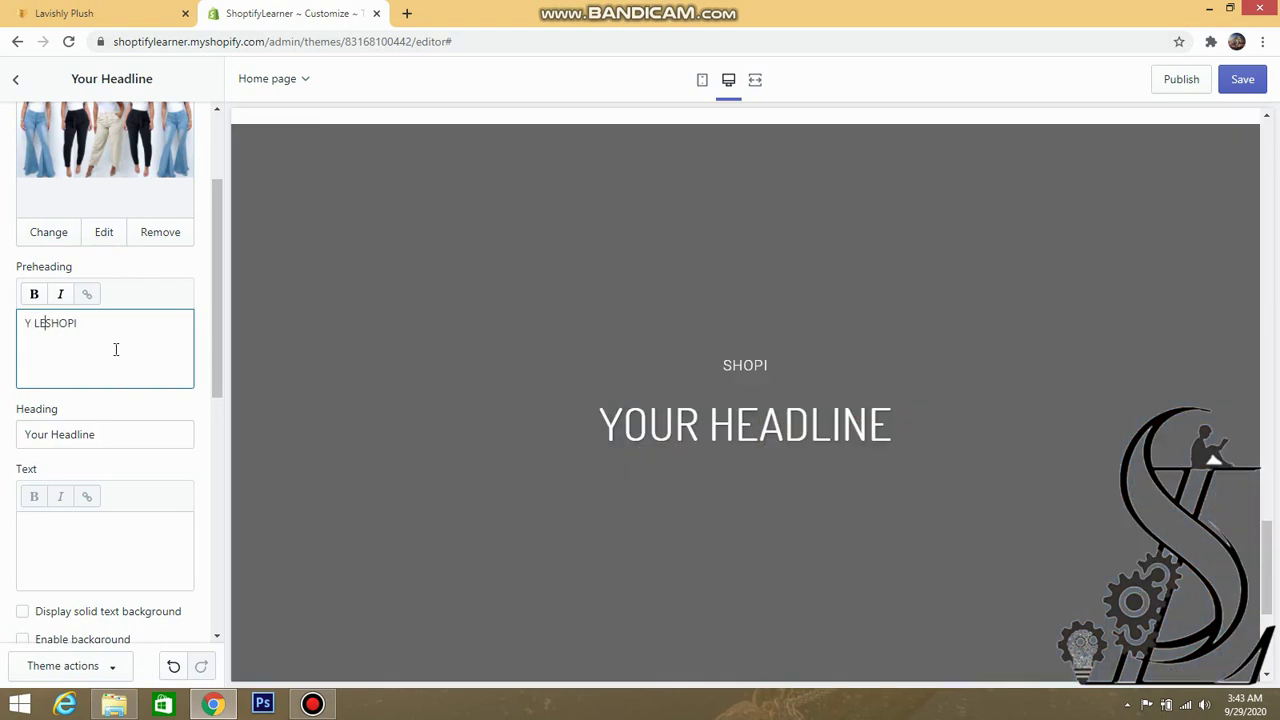
pyautogui.write('NER')
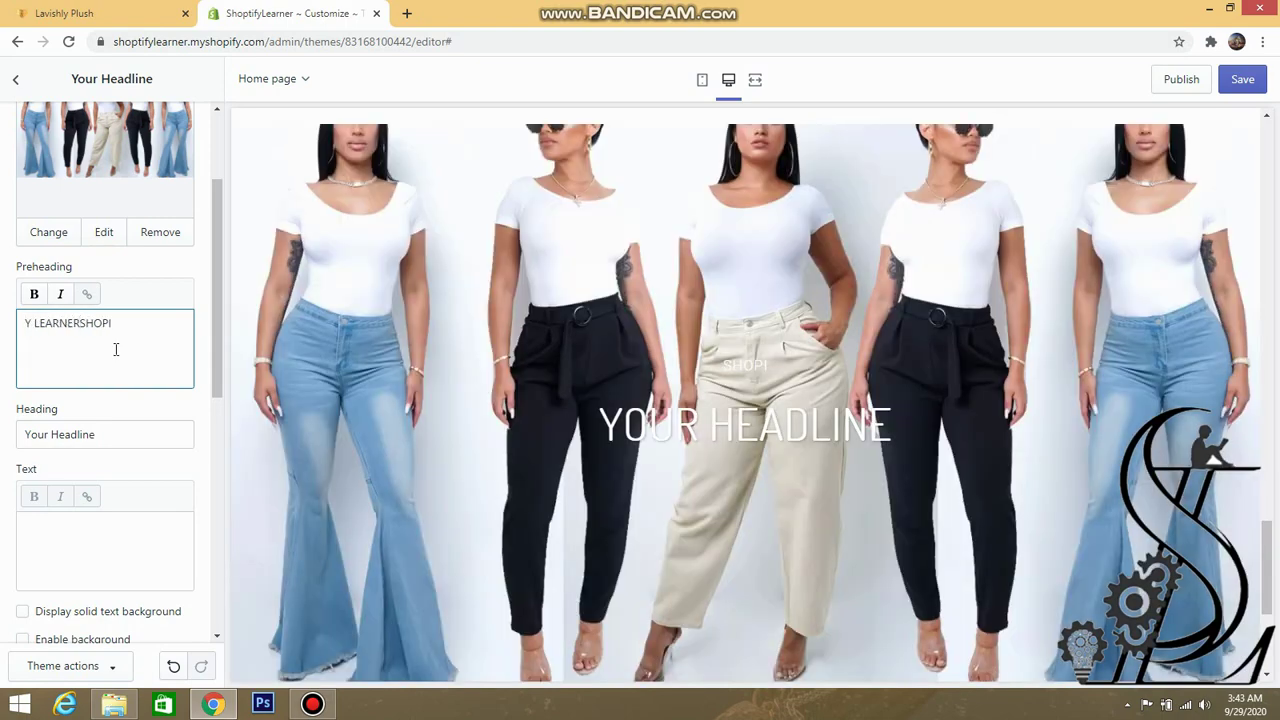
pyautogui.hotkey('ctrl', 'a')
pyautogui.press('BackSpace')
# - Replace the overlay section's "Your Headline" heading with "SHOES"
pyautogui.tripleClick(151, 443)
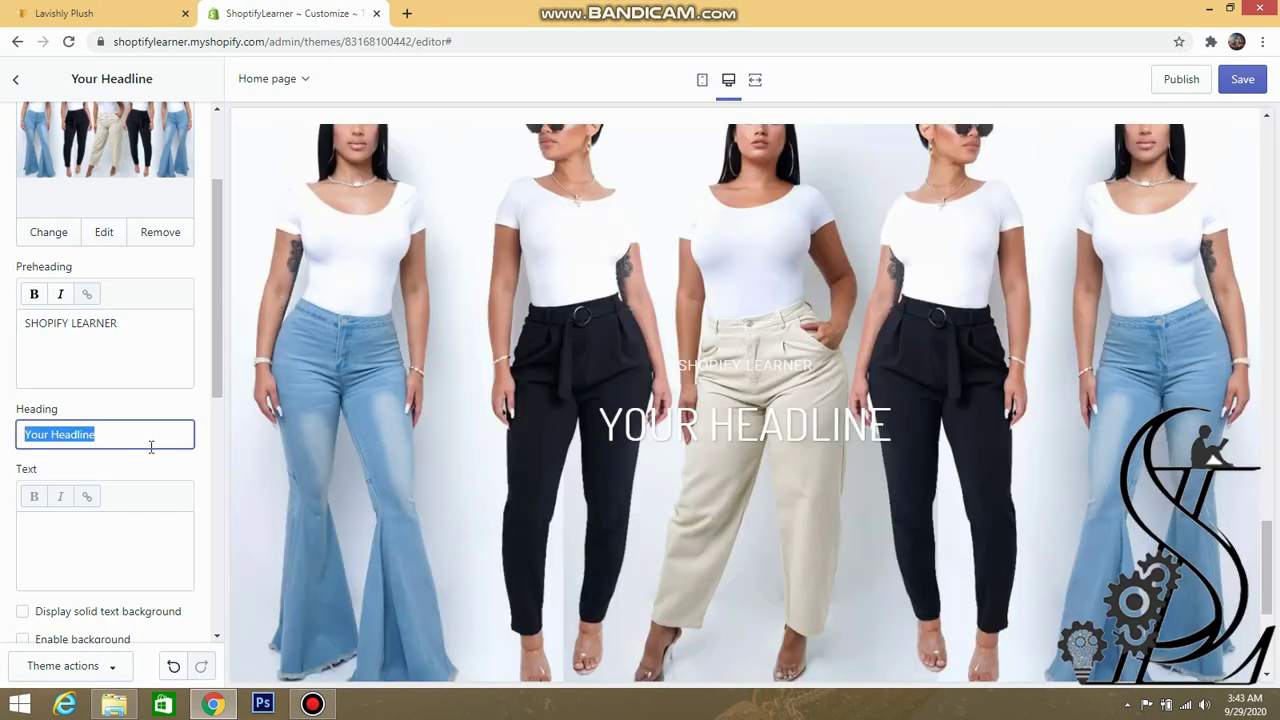
pyautogui.press('BackSpace')
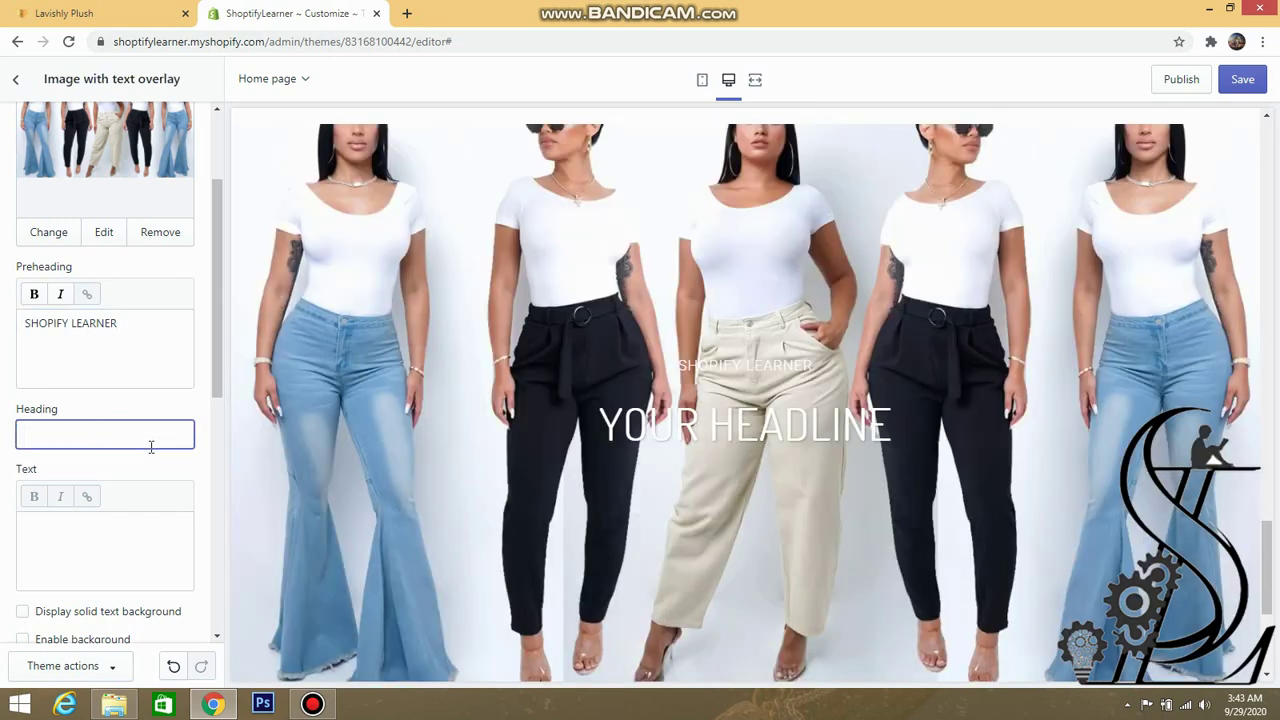
pyautogui.write('SHOES')
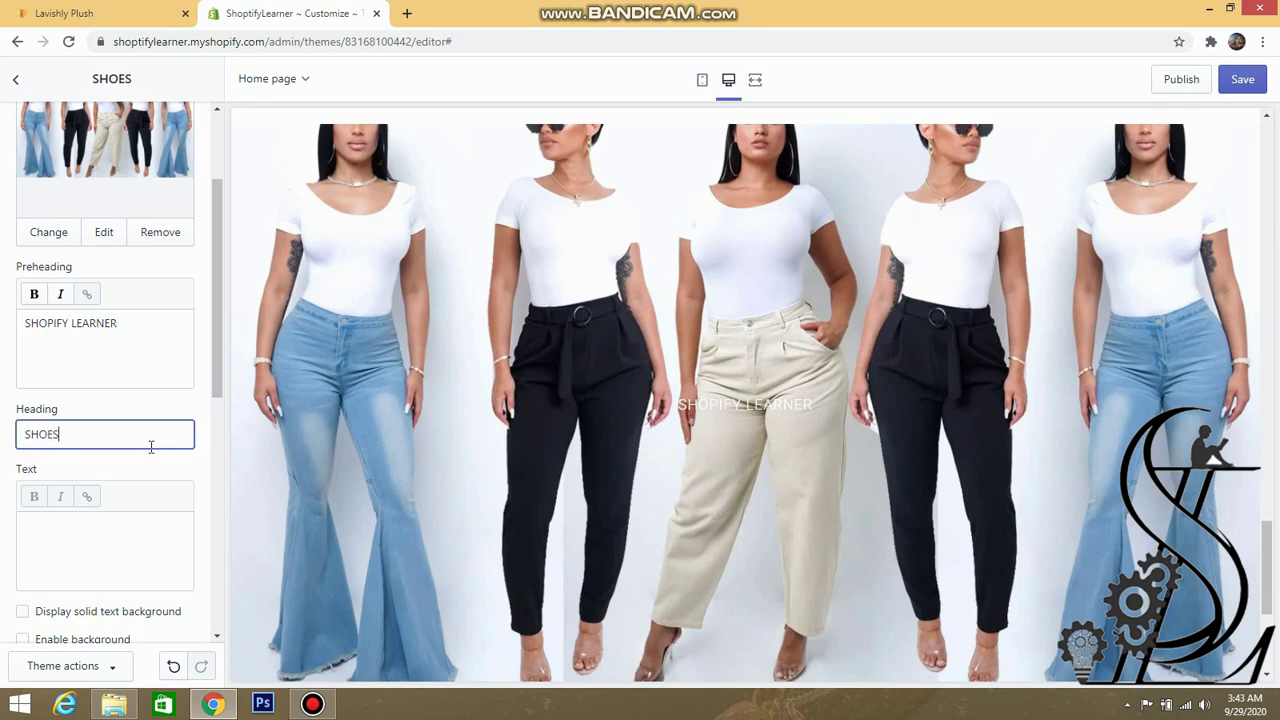
# - Turn on the solid text background and background transparency for the SHOES overlay, matching the banner on the Lavishly Plush store
pyautogui.click(153, 553)
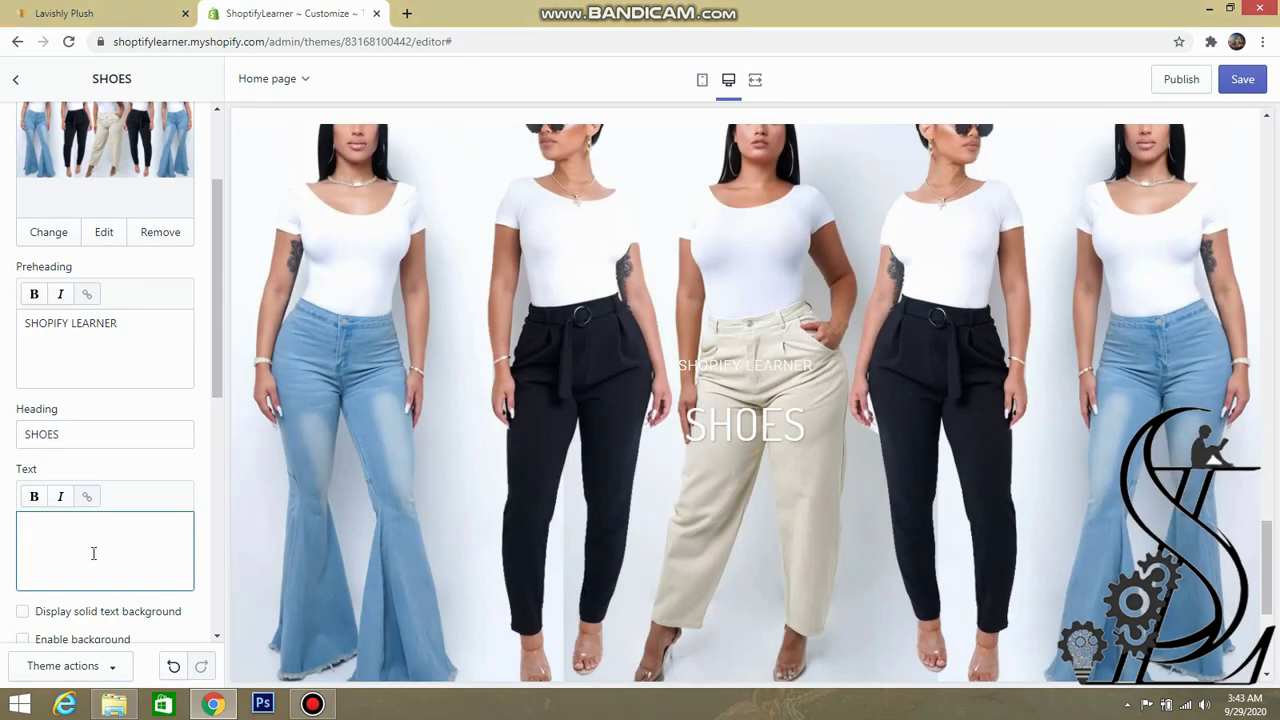
pyautogui.scroll(-3, 103, 539)
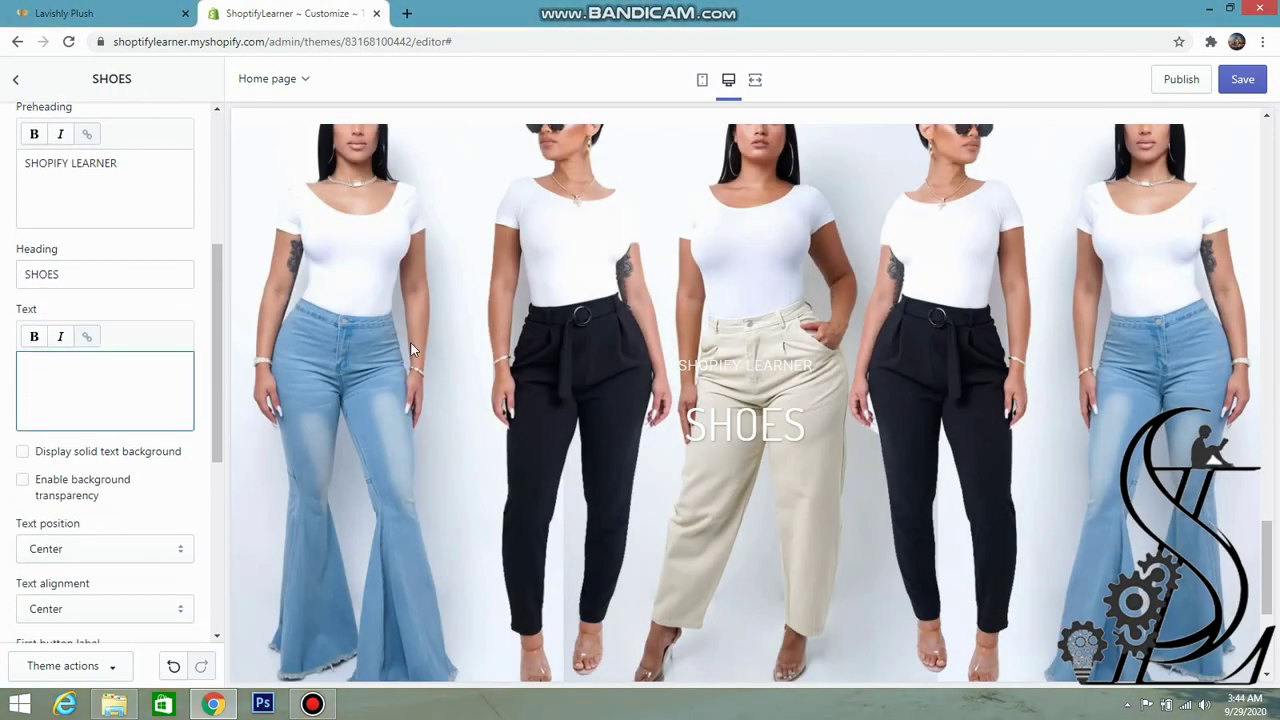
pyautogui.click(95, 13)
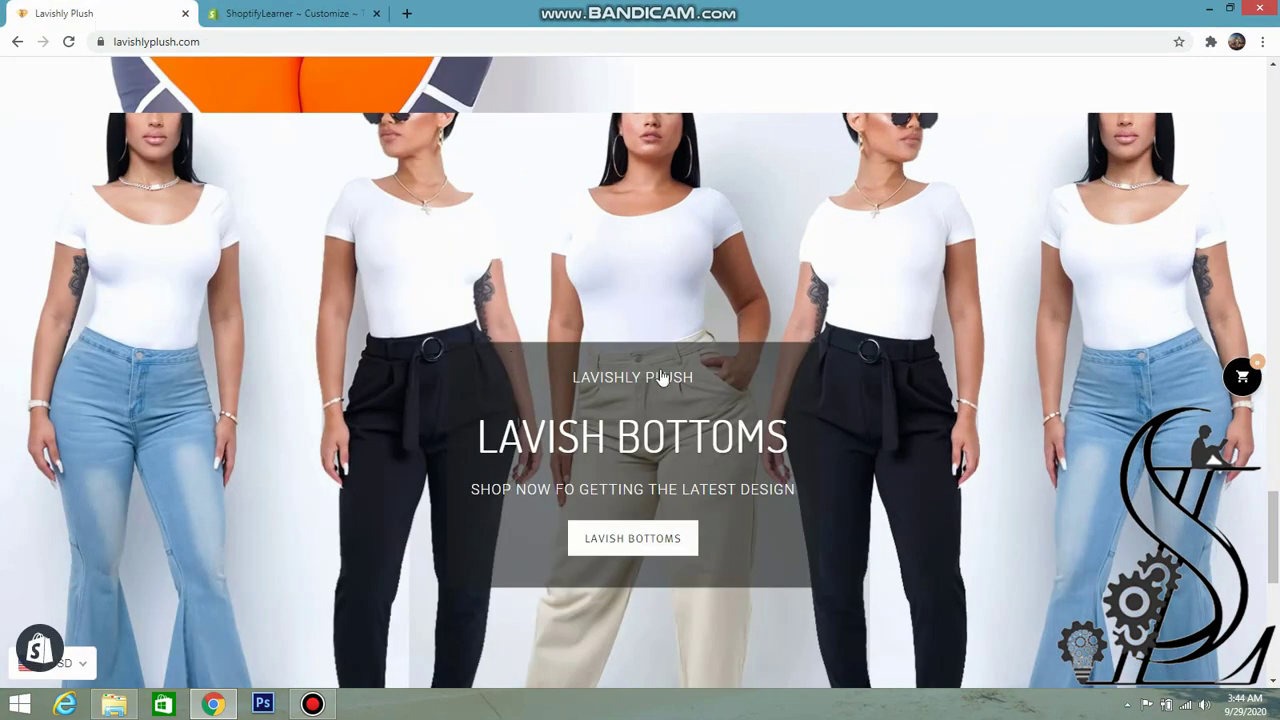
pyautogui.click(262, 13)
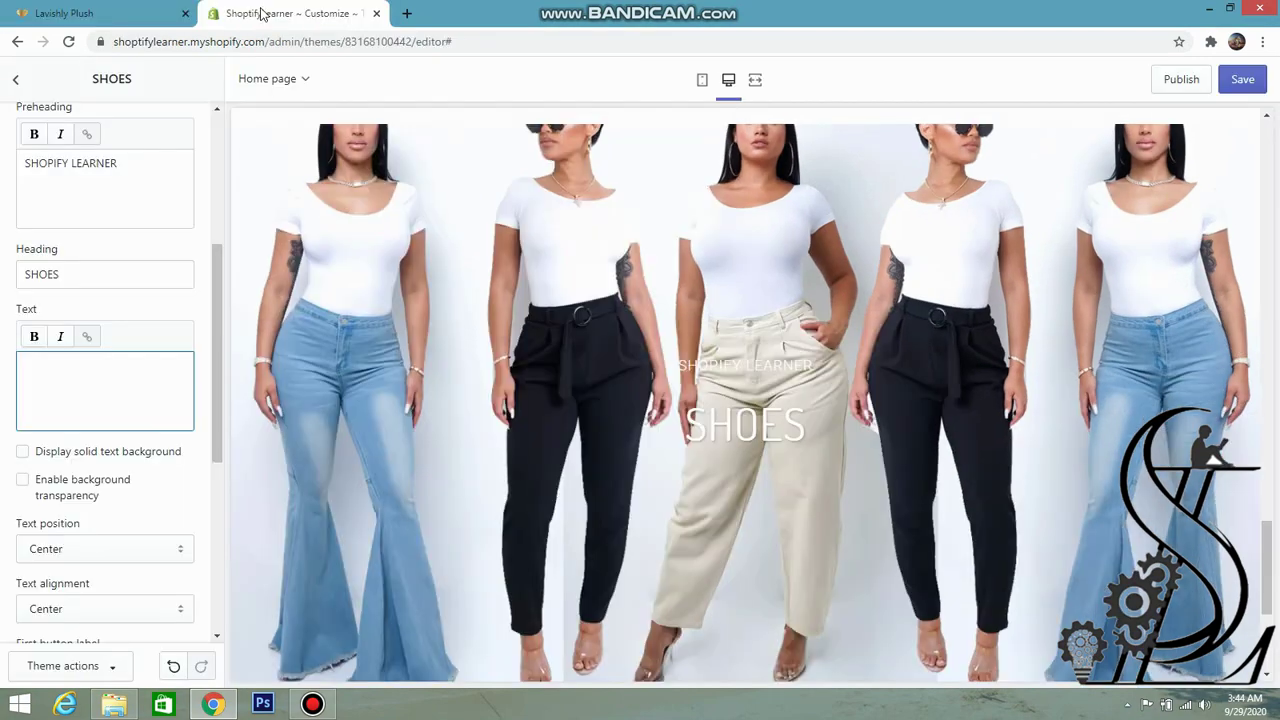
pyautogui.click(23, 455)
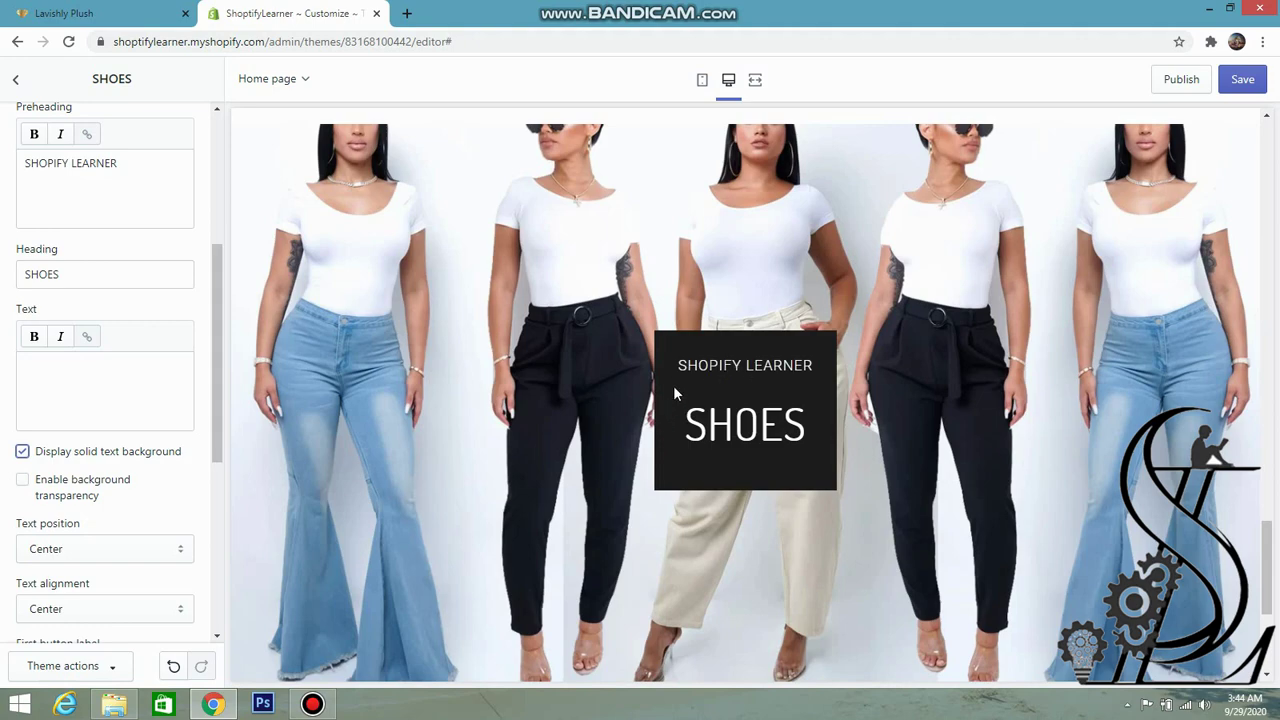
pyautogui.click(23, 487)
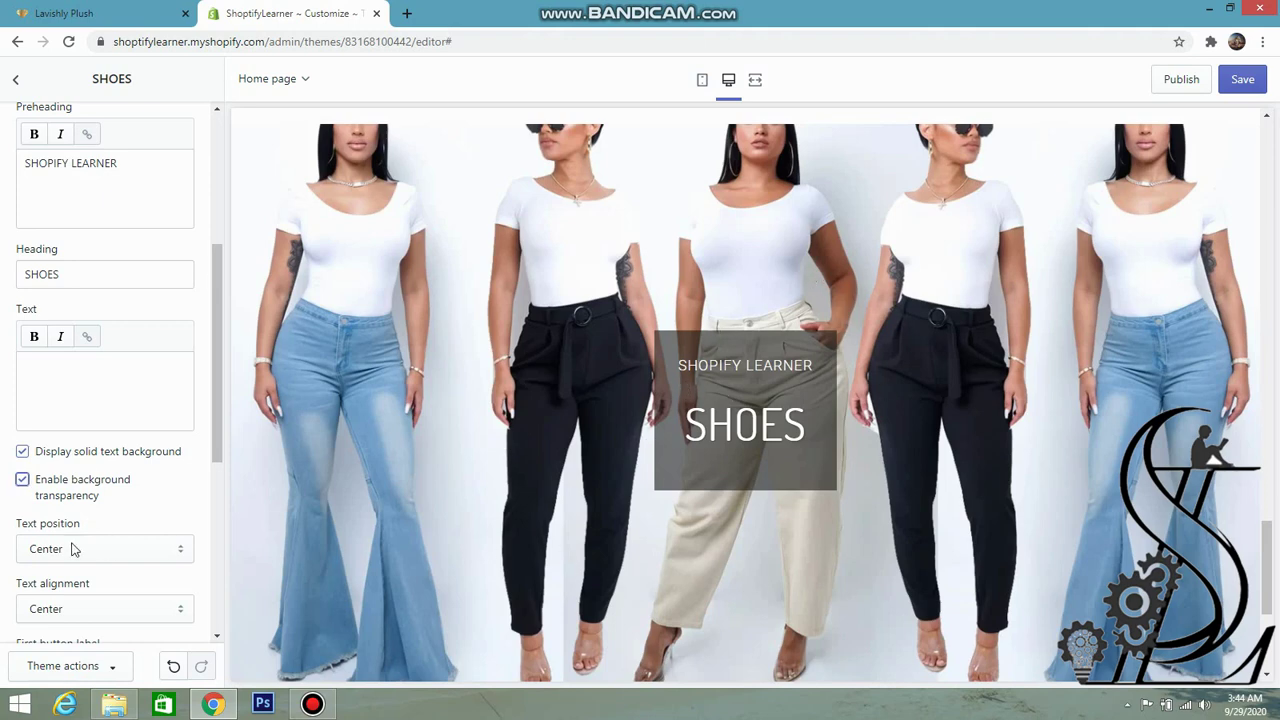
# - Label the SHOES overlay's first button "SHOP NOW" and link it to the BABY collection
pyautogui.scroll(-3, 130, 446)
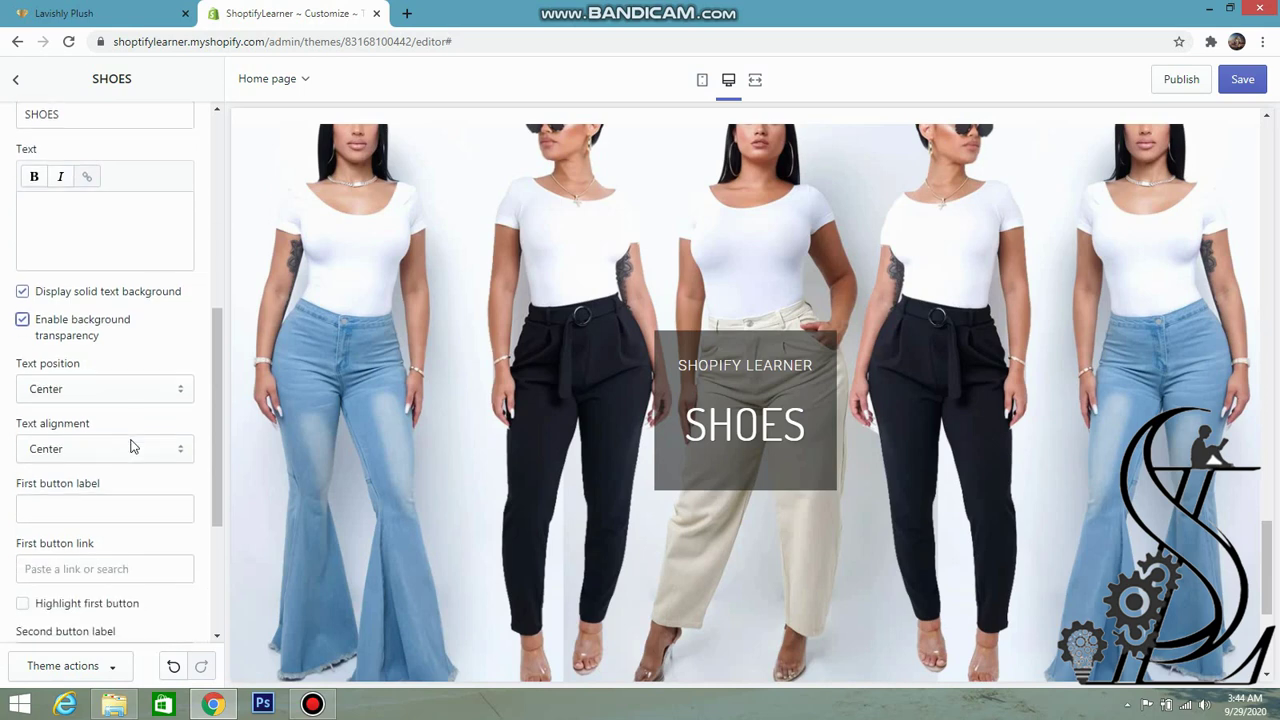
pyautogui.click(88, 509)
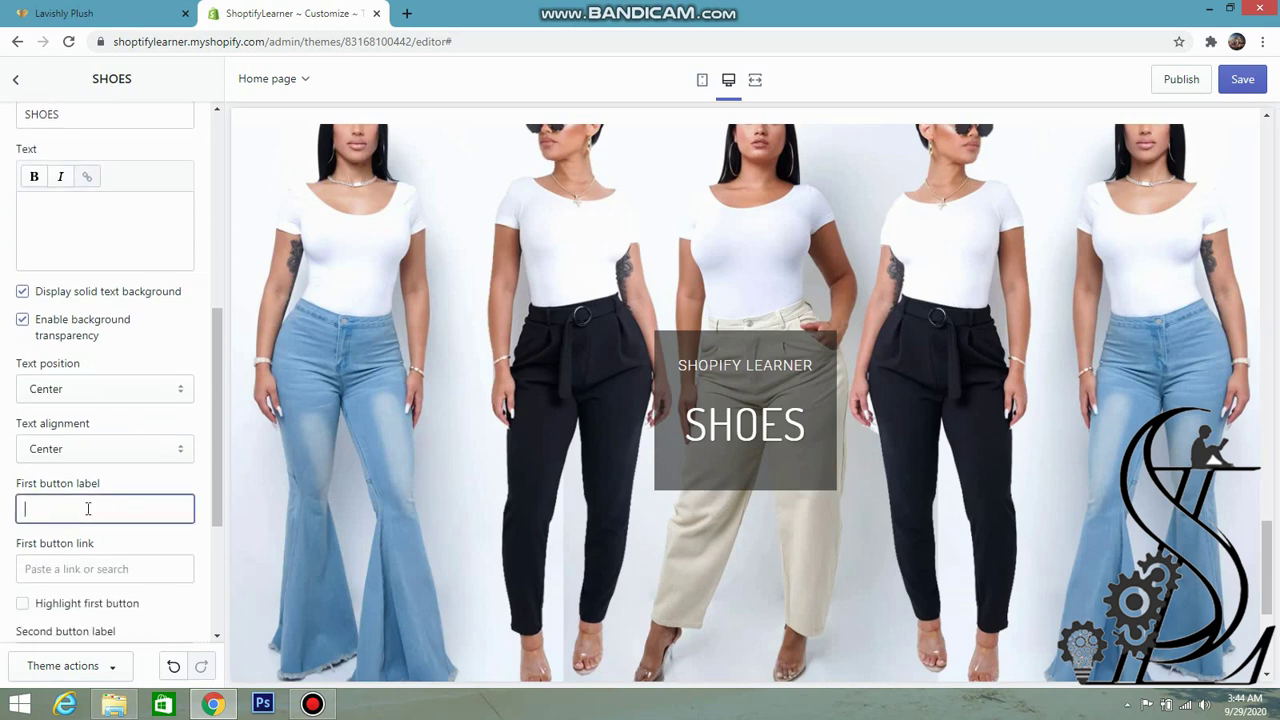
pyautogui.write('SHOP NOW')
pyautogui.click(90, 568)
pyautogui.click(110, 366)
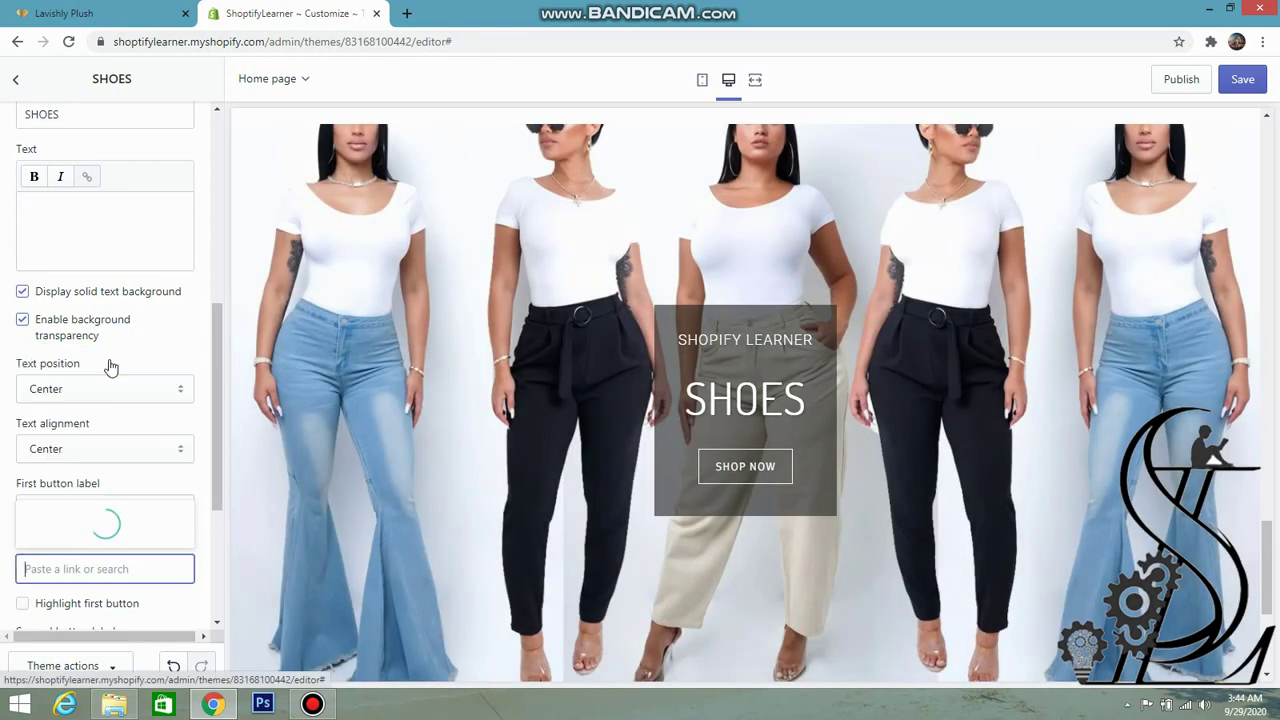
pyautogui.click(131, 488)
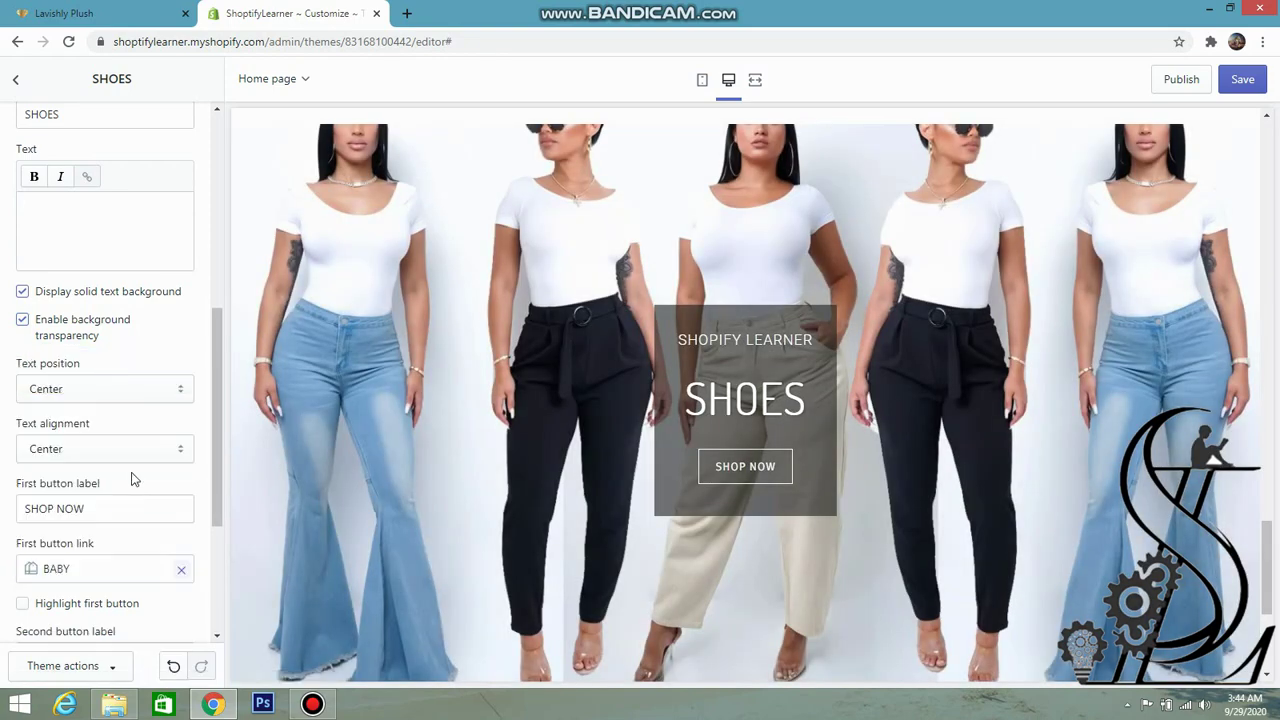
# - Label the SHOES overlay's second button "VIEW ALL" and link it to All Products
pyautogui.scroll(-1, 144, 470)
pyautogui.scroll(-1, 144, 470)
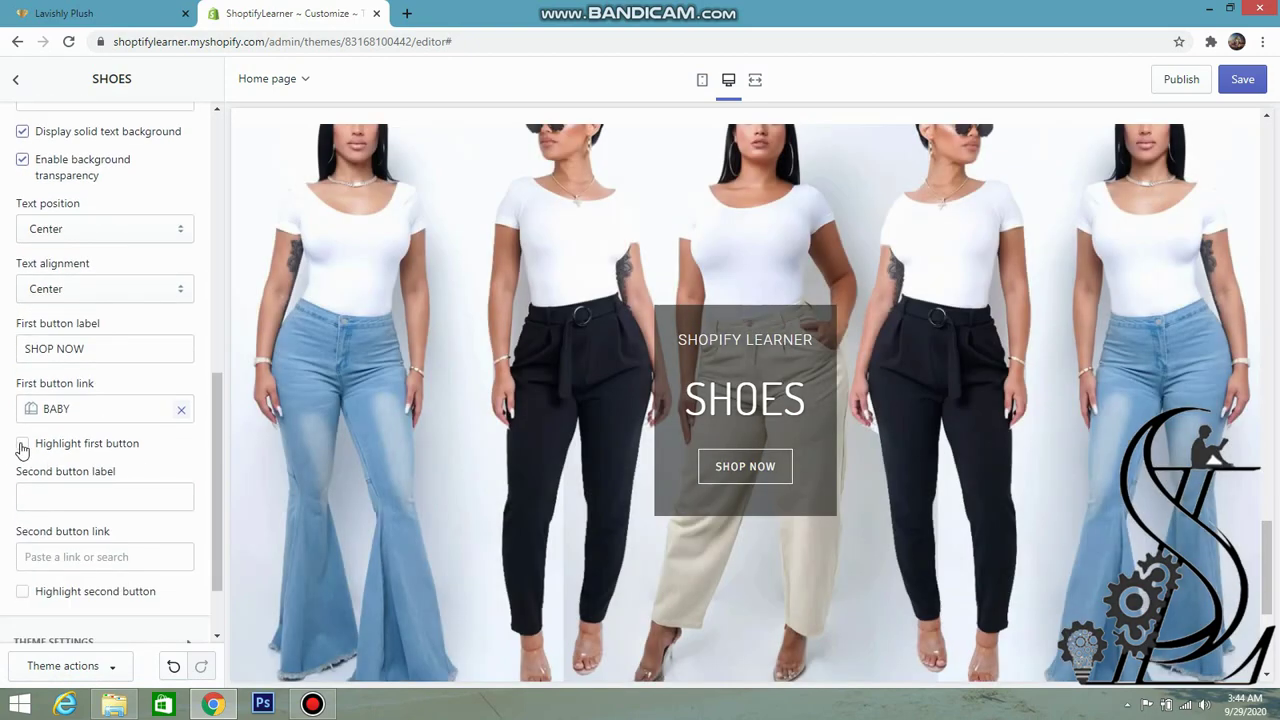
pyautogui.click(90, 495)
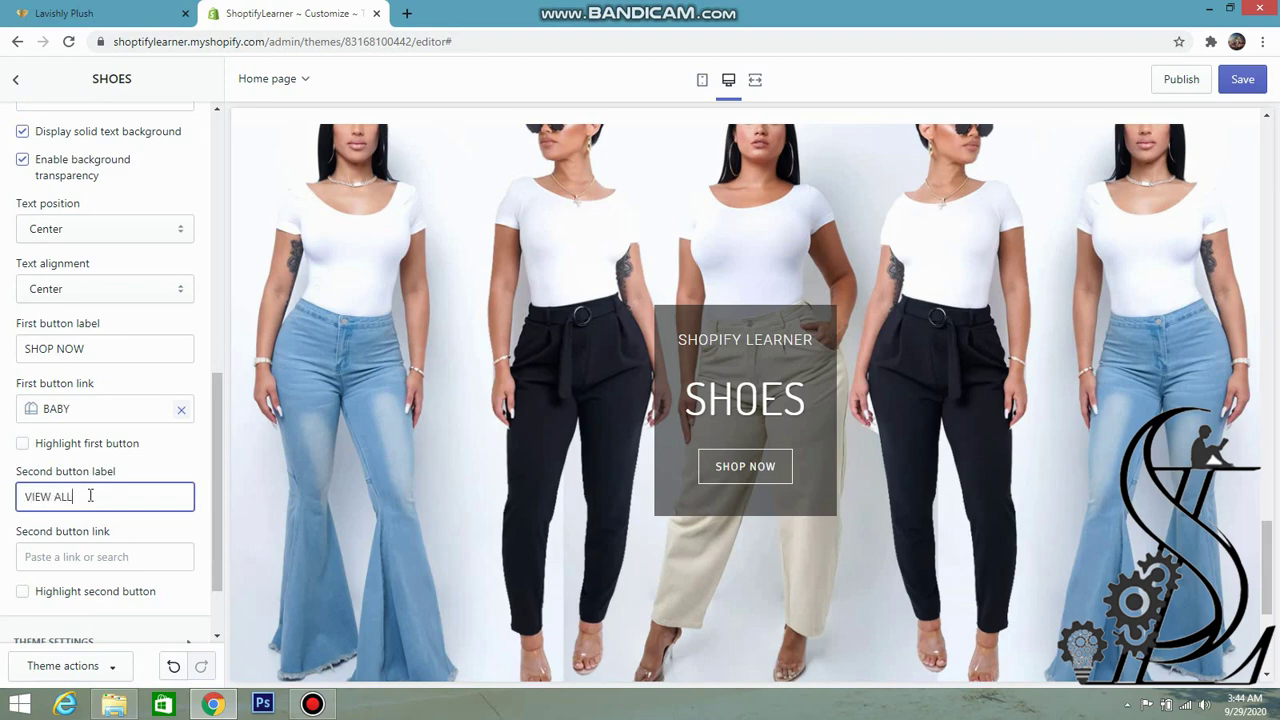
pyautogui.click(90, 557)
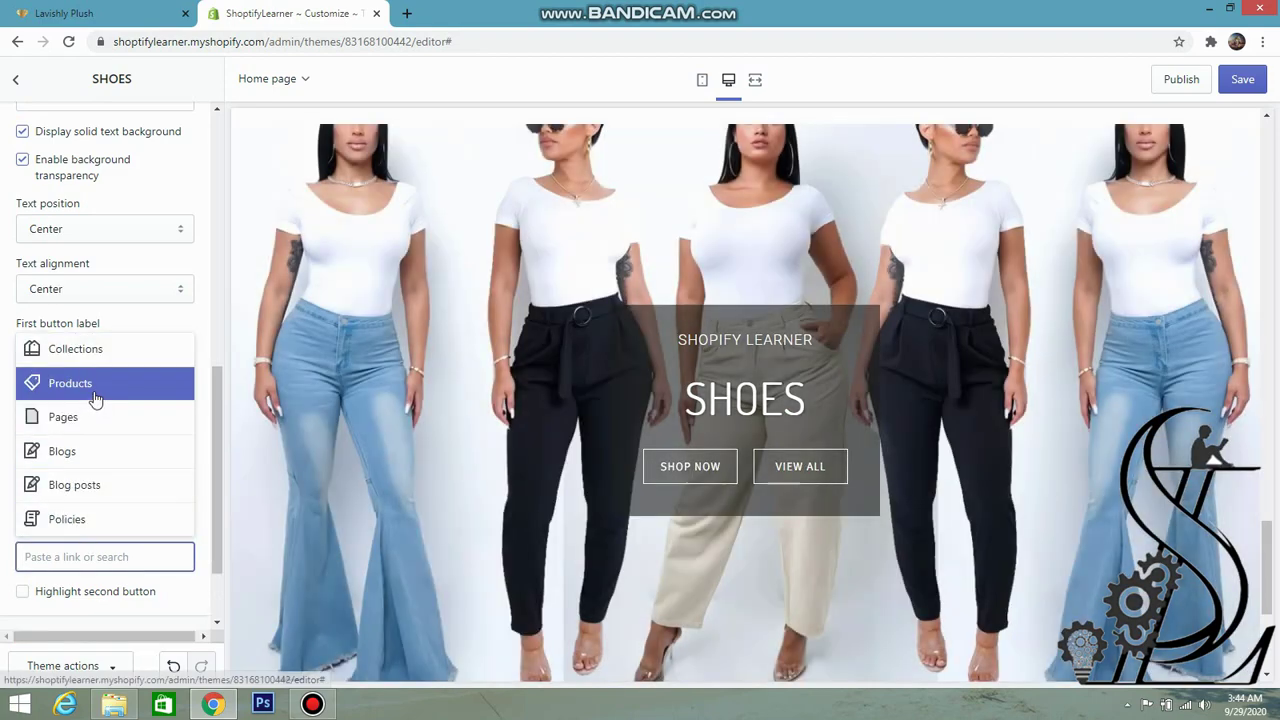
pyautogui.click(95, 390)
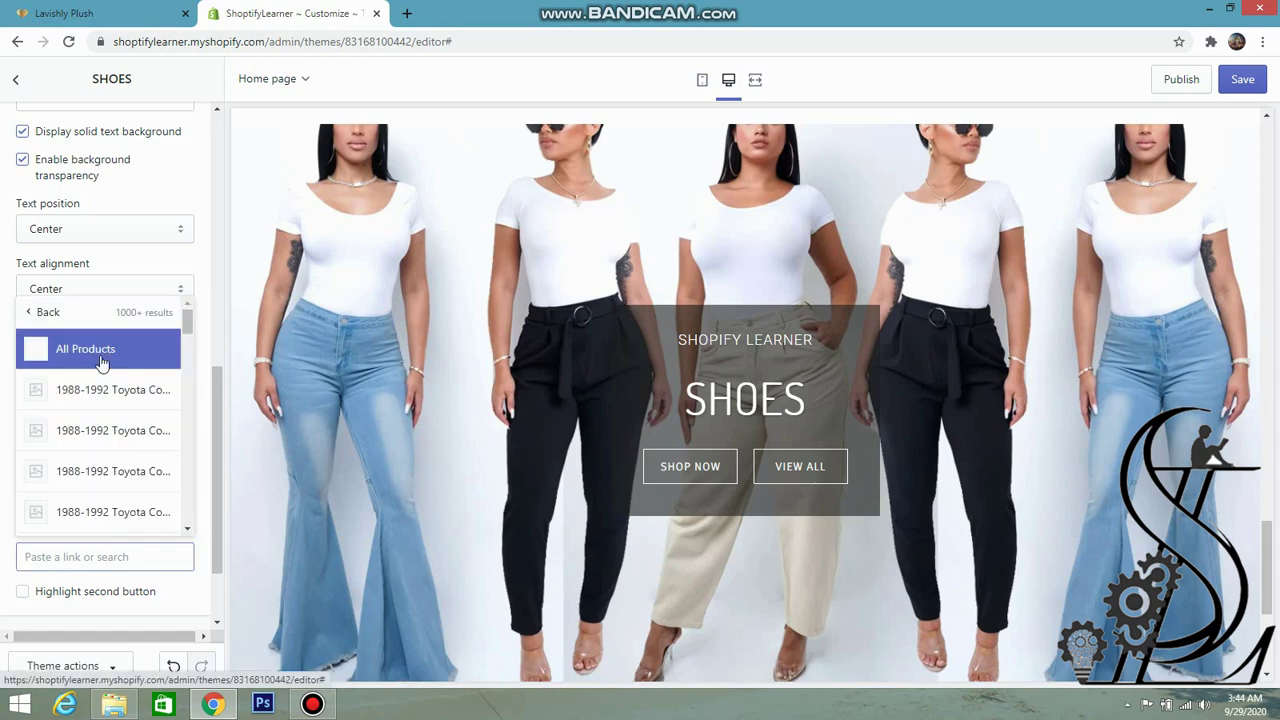
pyautogui.click(101, 349)
pyautogui.scroll(-2, 120, 420)
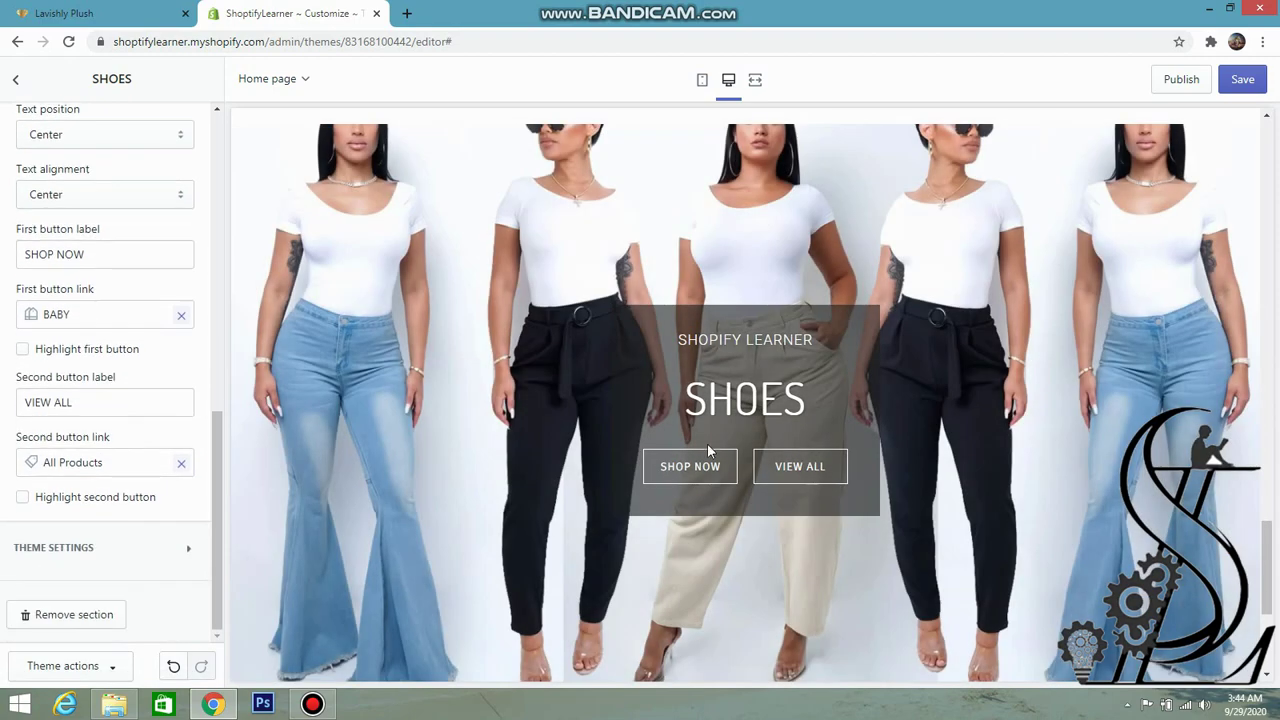
# - Examine which section follows the LAVISH BOTTOMS banner on the Lavishly Plush store's home page
pyautogui.scroll(-3, 627, 415)
pyautogui.scroll(3, 627, 415)
pyautogui.click(118, 10)
pyautogui.scroll(-2, 607, 258)
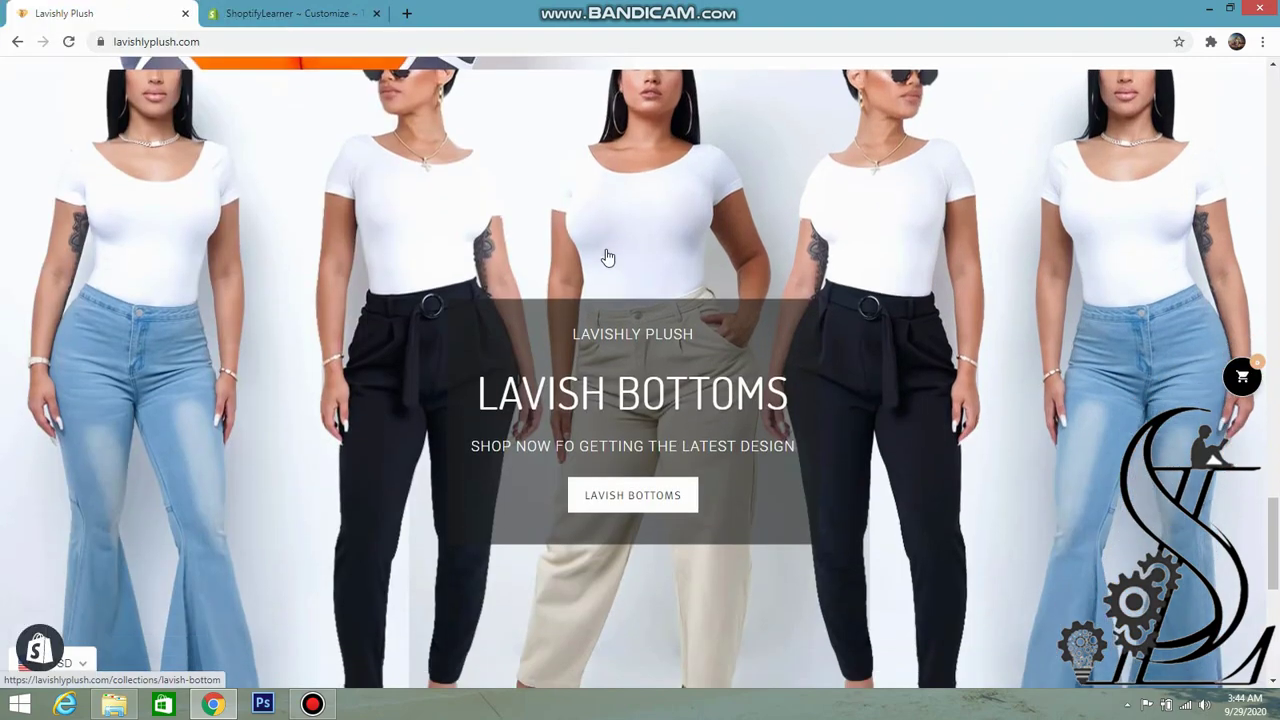
pyautogui.scroll(-5, 607, 258)
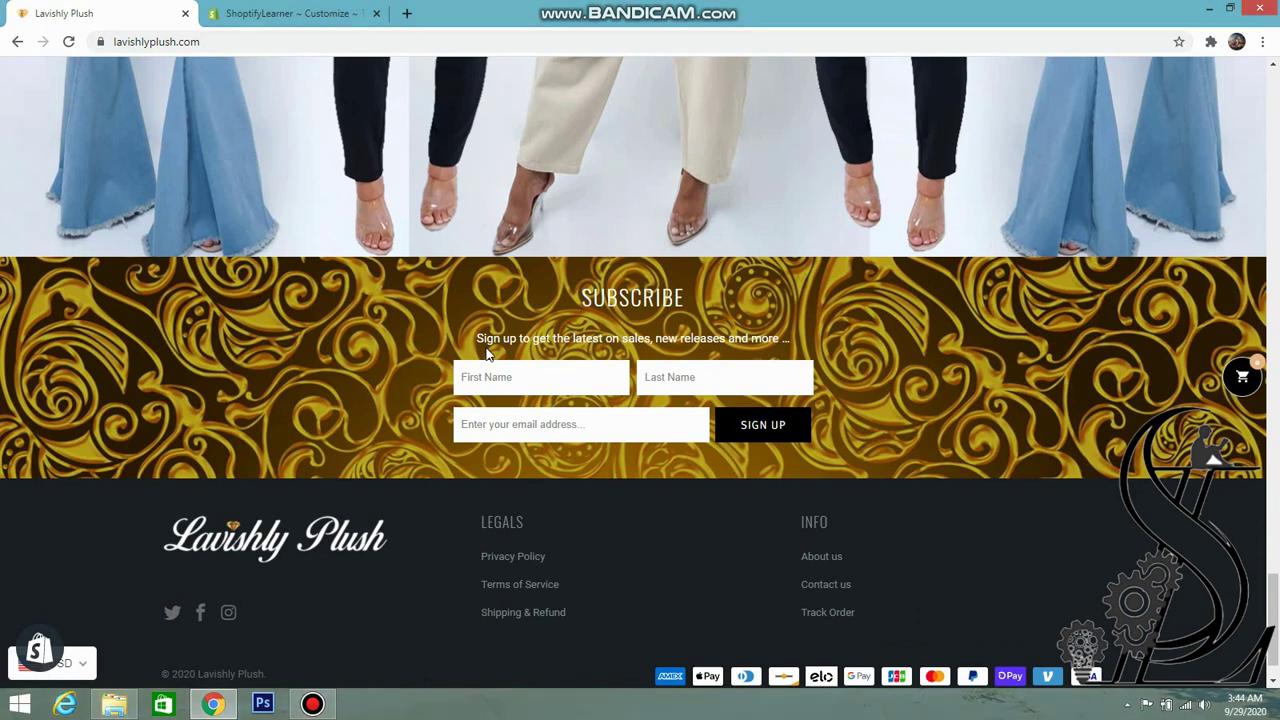
pyautogui.scroll(5, 485, 345)
pyautogui.scroll(3, 482, 332)
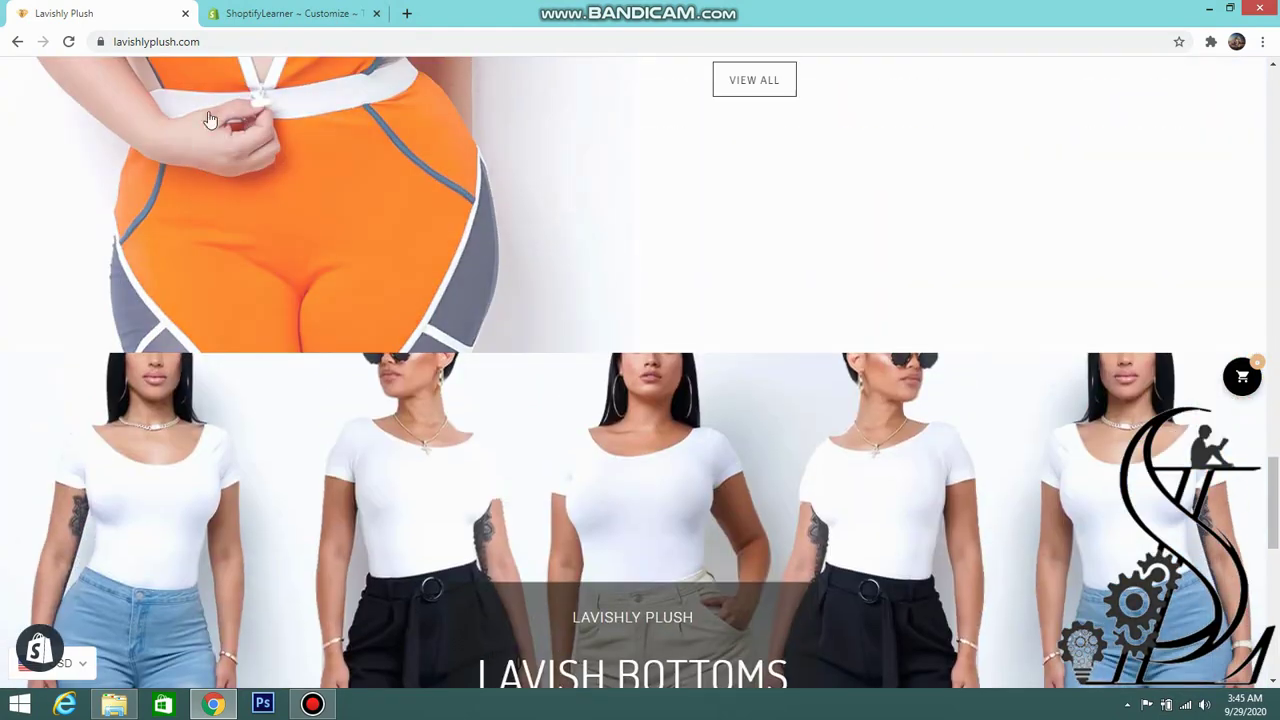
pyautogui.click(305, 12)
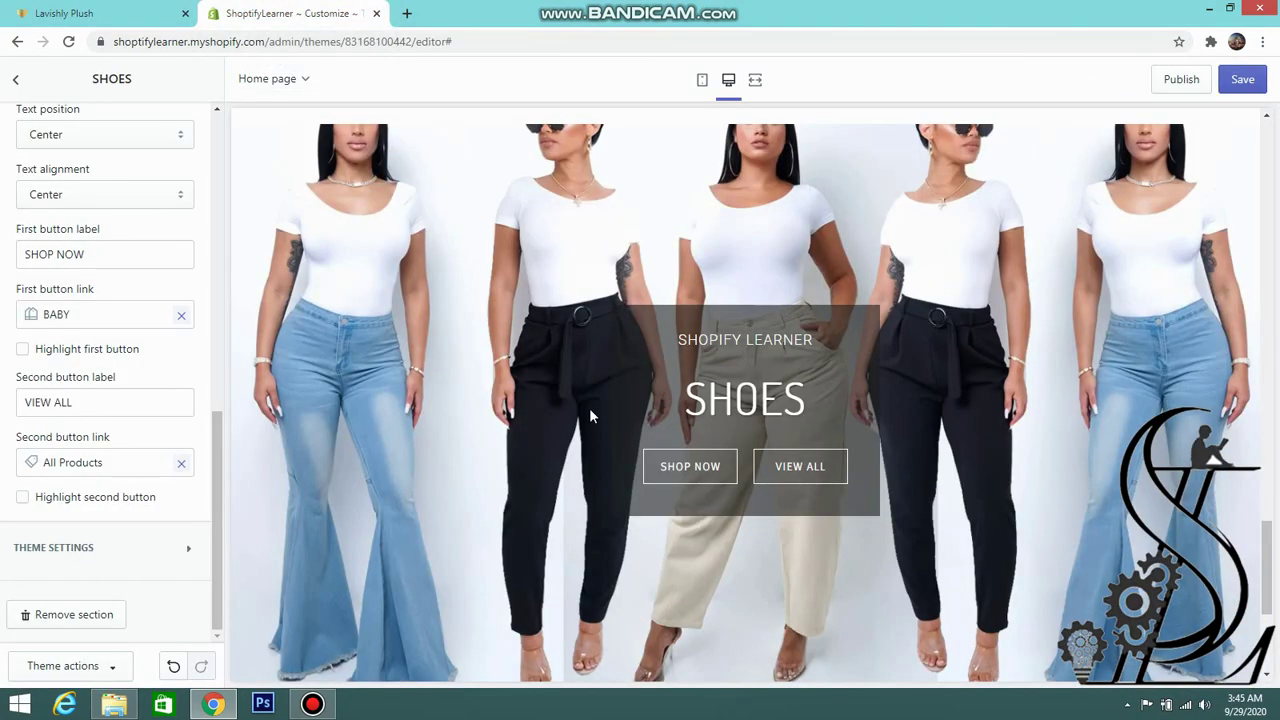
# - Add a Newsletter section to the home page below the SHOES overlay
pyautogui.scroll(-4, 589, 408)
pyautogui.click(14, 80)
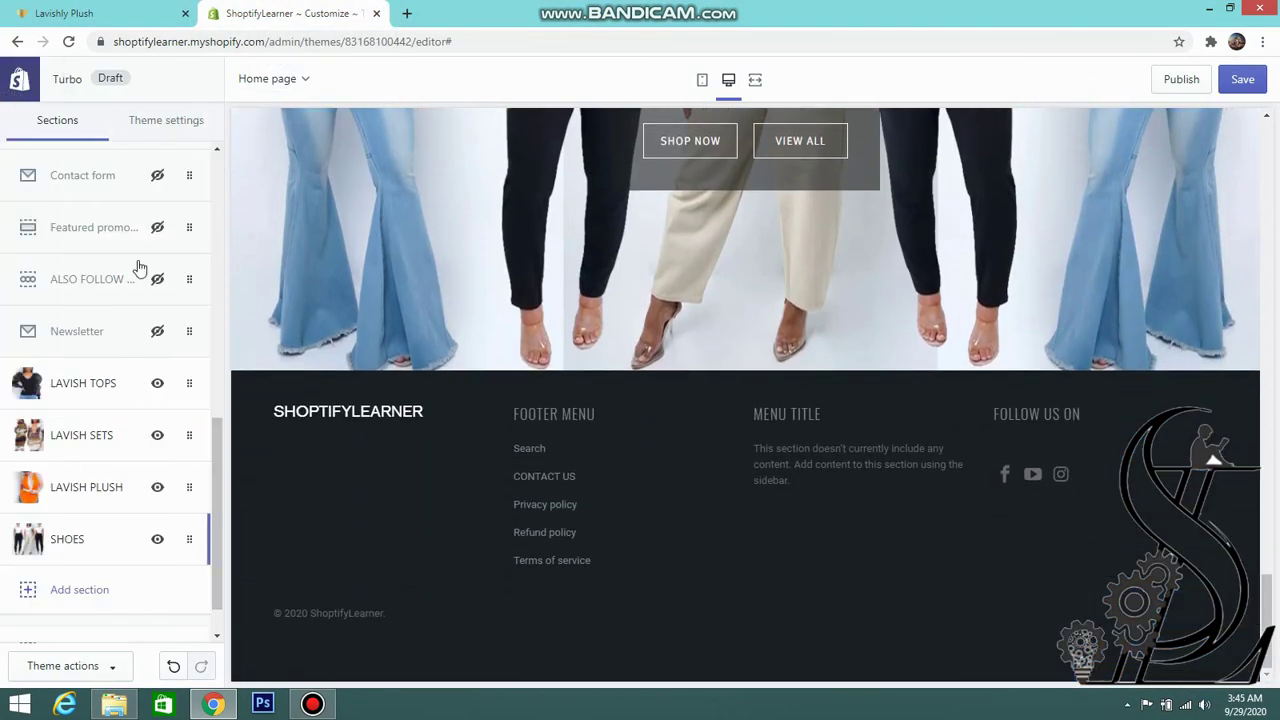
pyautogui.scroll(-1, 86, 414)
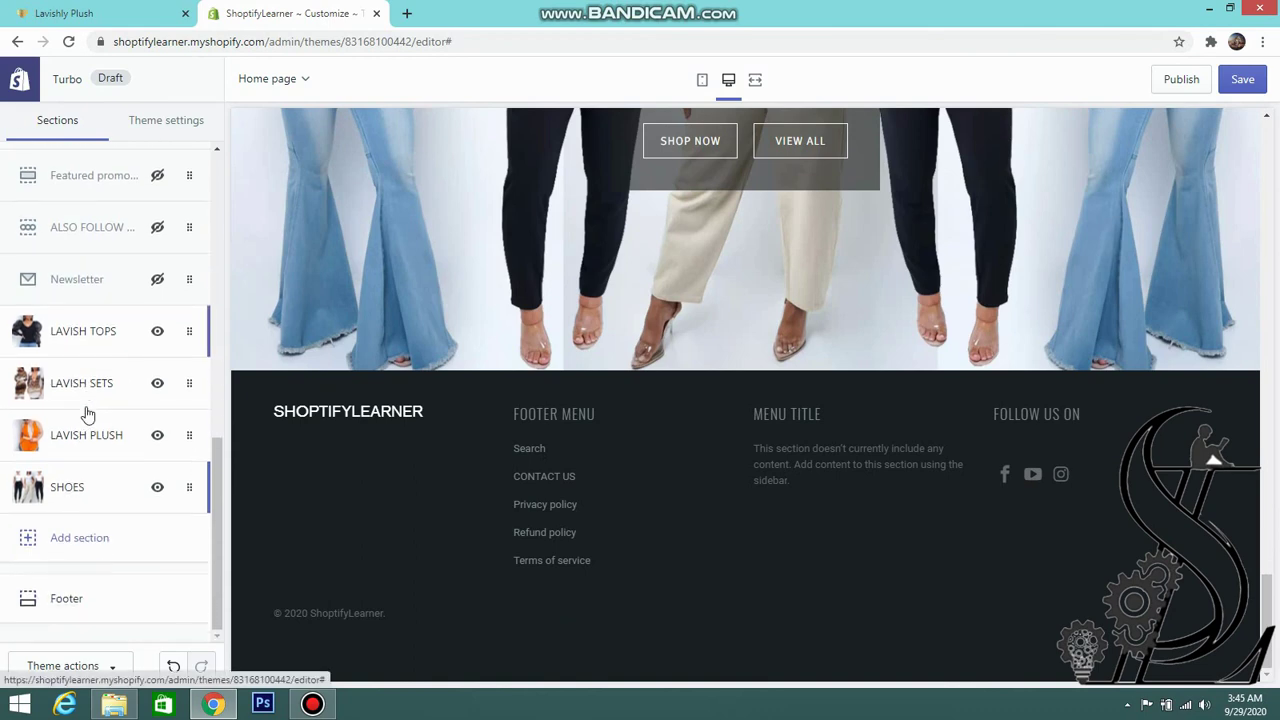
pyautogui.click(72, 541)
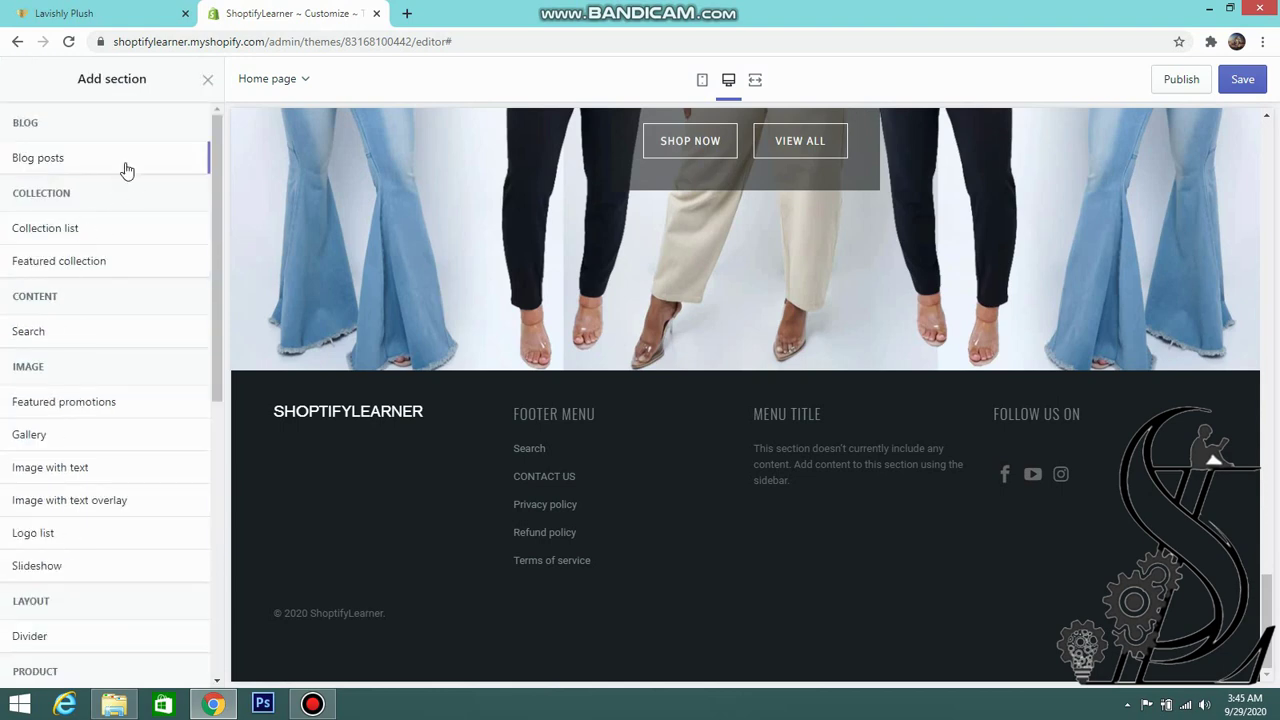
pyautogui.scroll(-3, 110, 330)
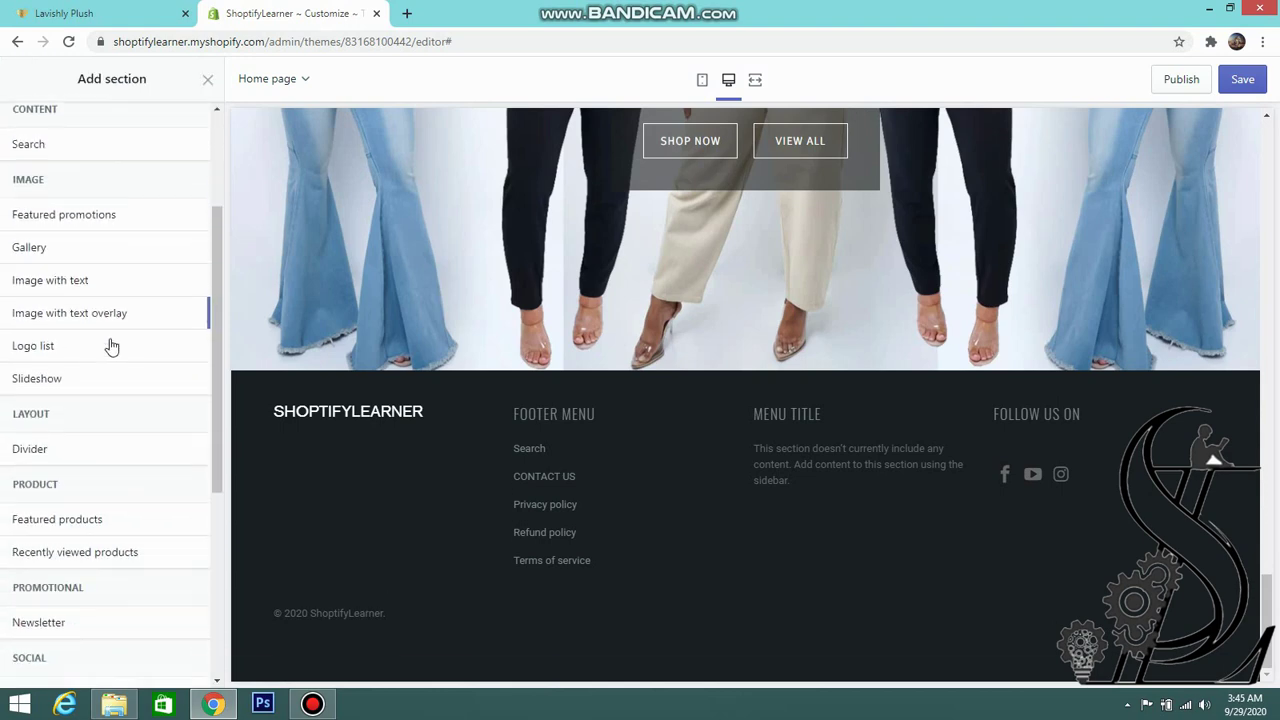
pyautogui.scroll(-1, 112, 346)
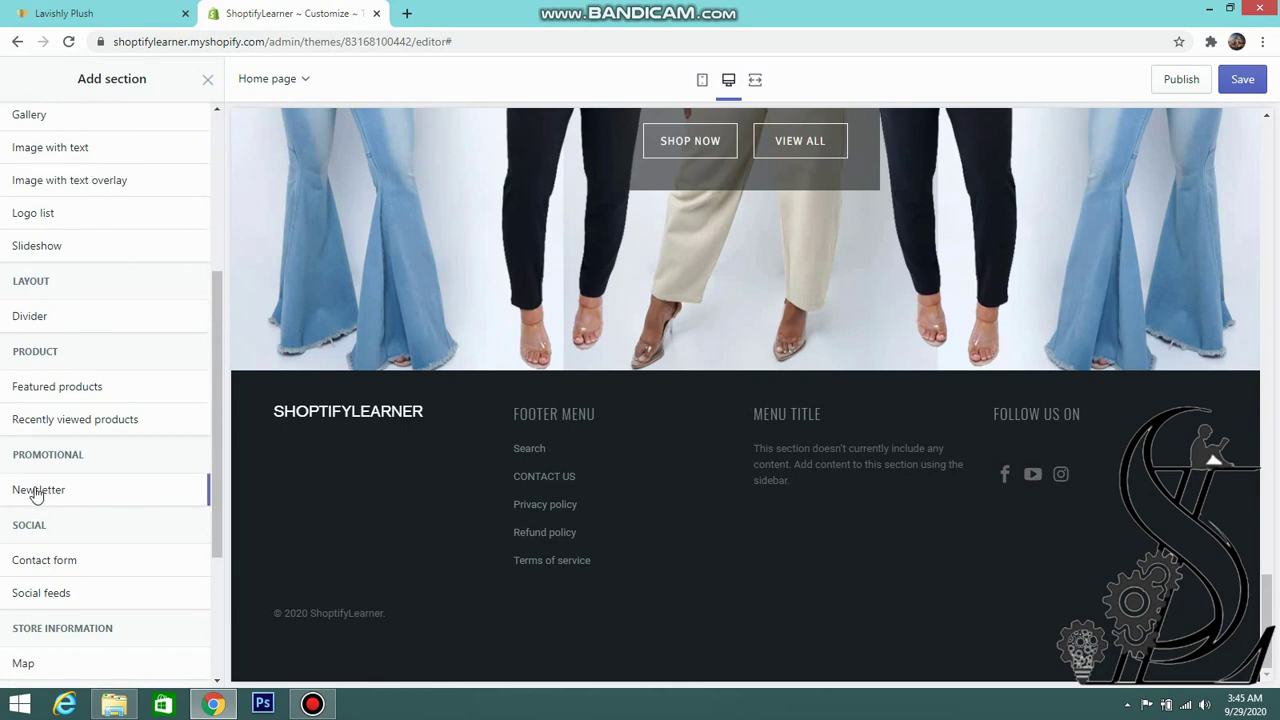
pyautogui.moveTo(74, 491)
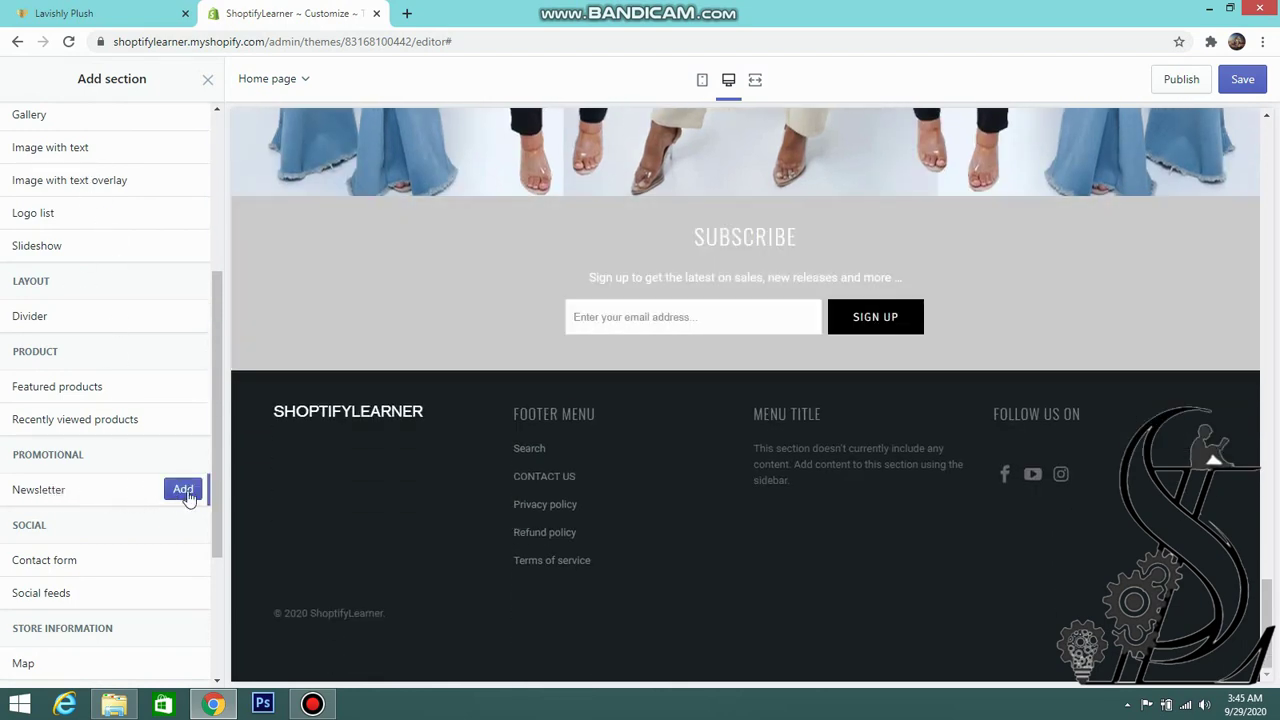
pyautogui.click(183, 490)
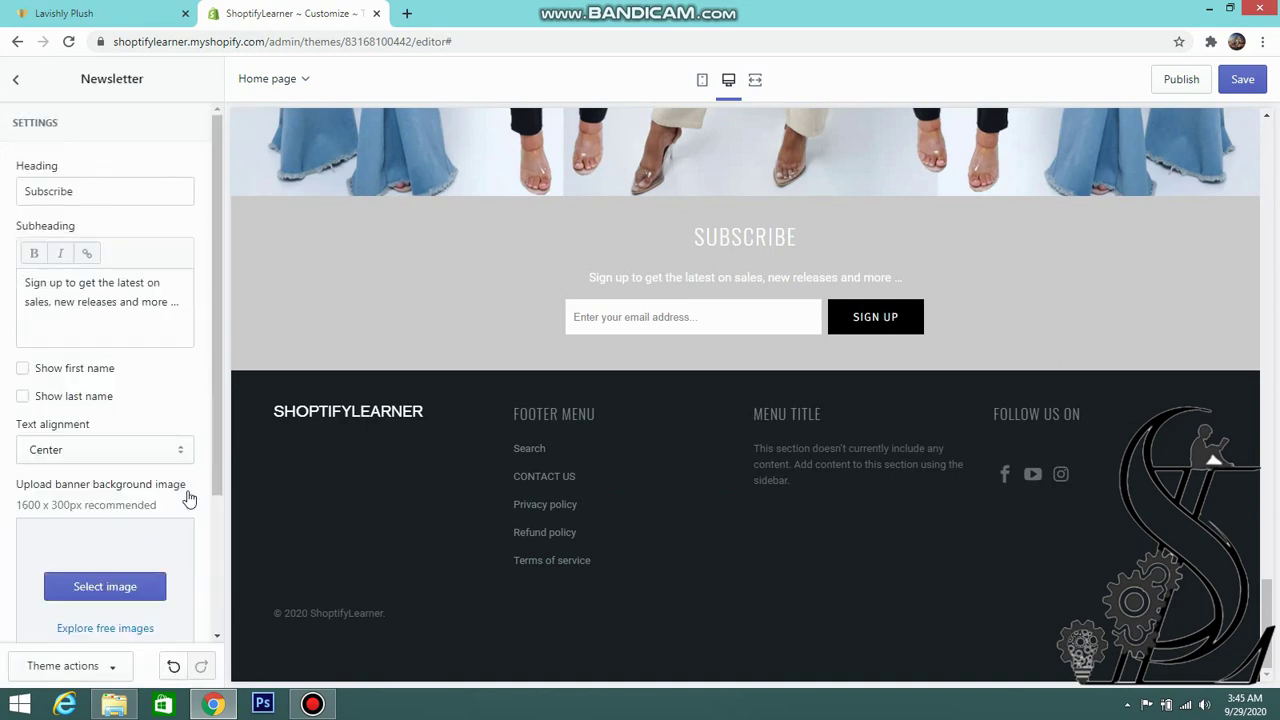
# - Show the first name and last name fields in the newsletter form, following the Lavishly Plush store's Subscribe section
pyautogui.click(82, 13)
pyautogui.scroll(-4, 736, 413)
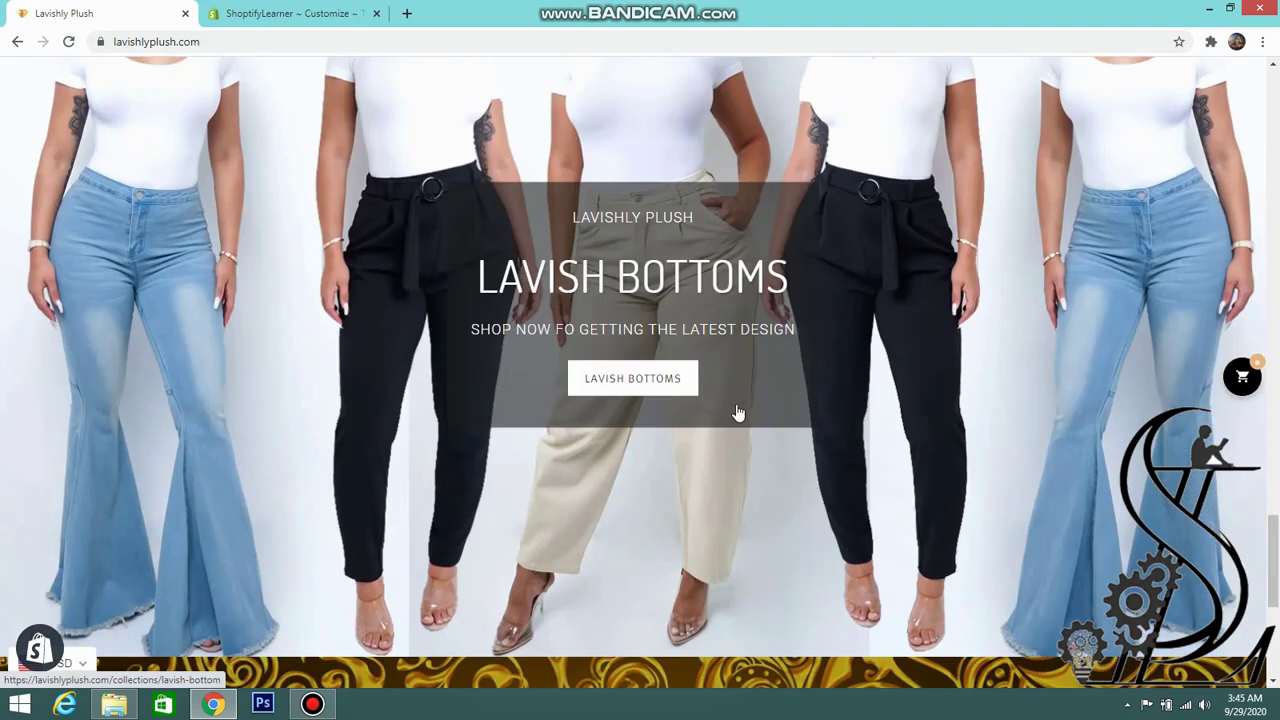
pyautogui.scroll(-3, 736, 413)
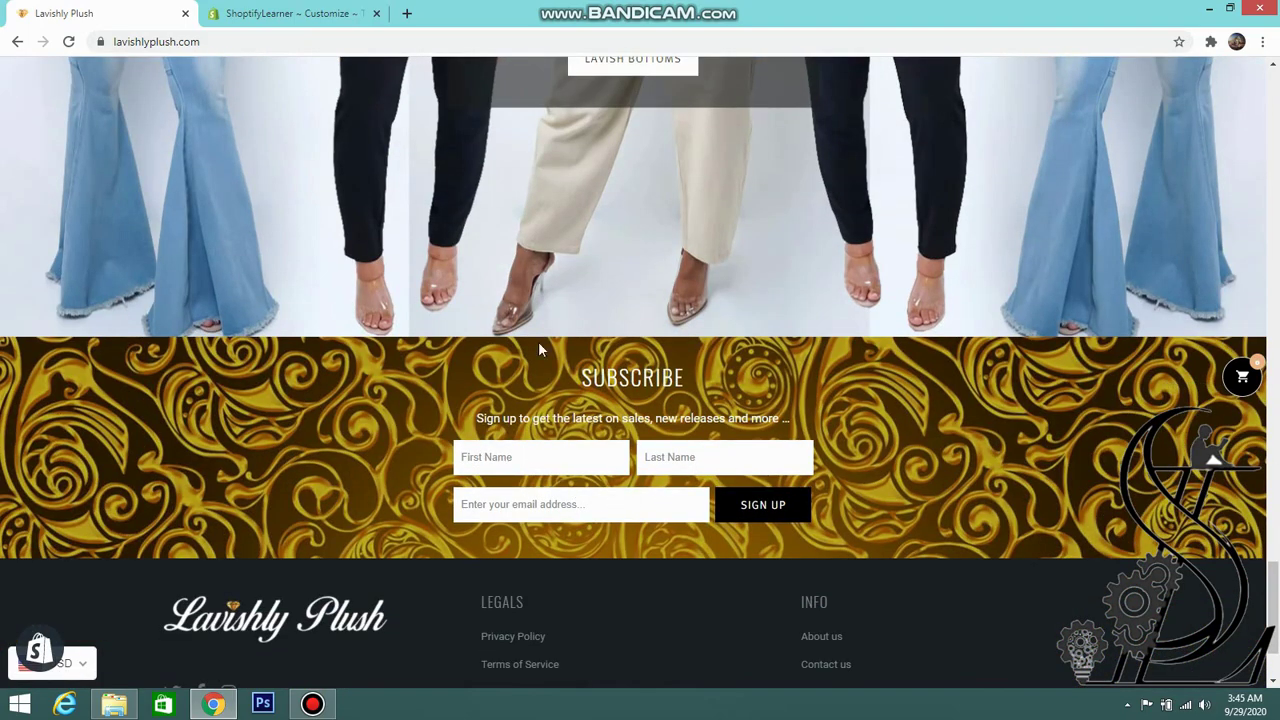
pyautogui.click(290, 13)
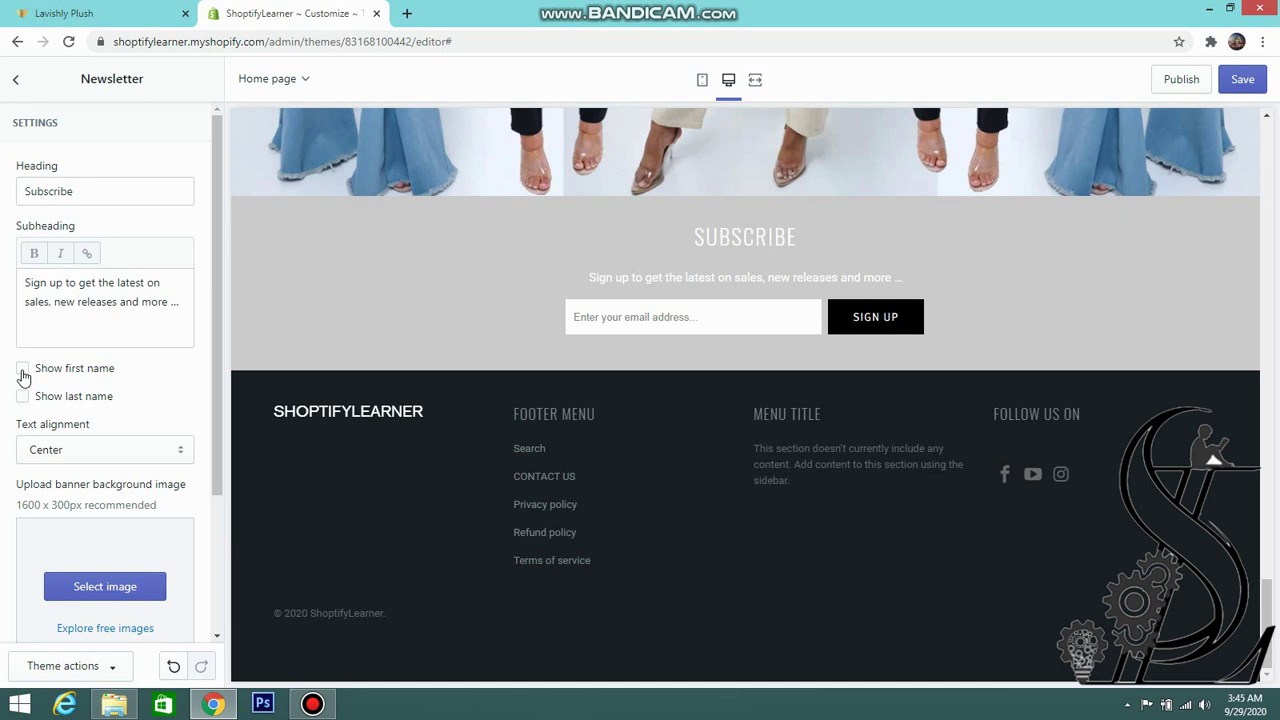
pyautogui.click(22, 369)
pyautogui.click(22, 396)
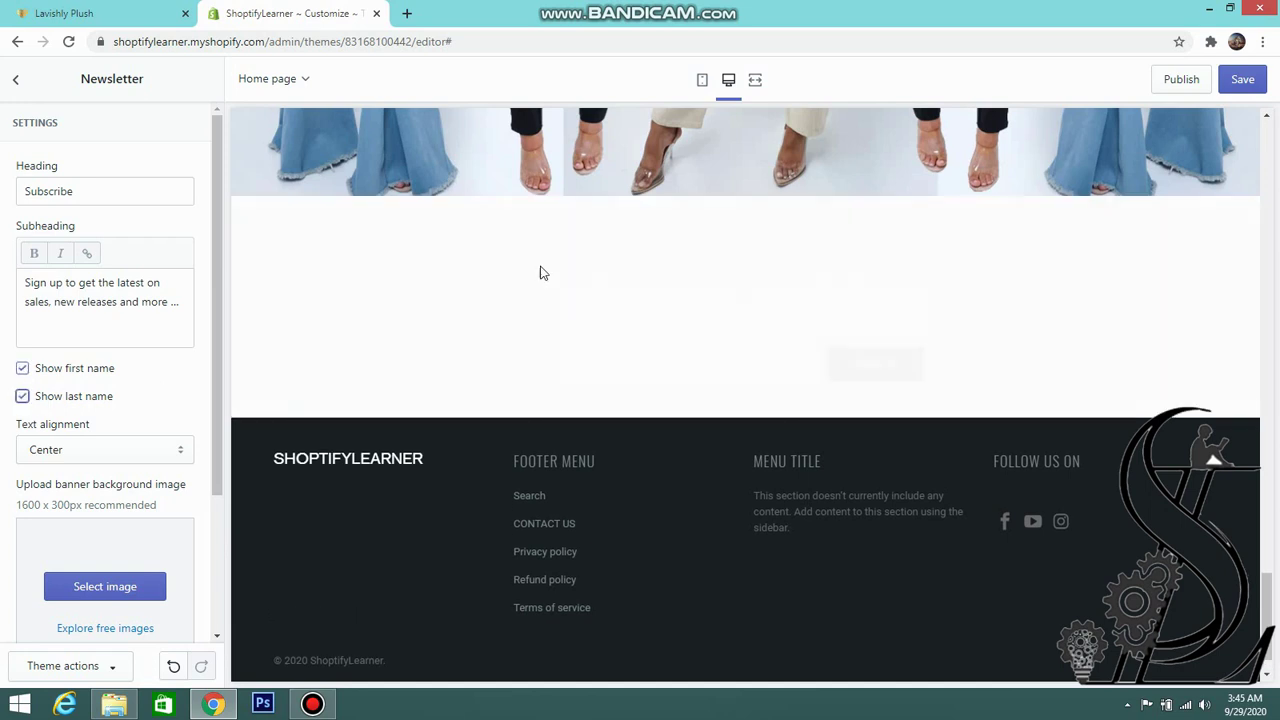
# - Upload news.jpg from the lavishly plush folder as the newsletter's background image and compare it with the Lavishly Plush store's Subscribe section
pyautogui.scroll(-2, 130, 390)
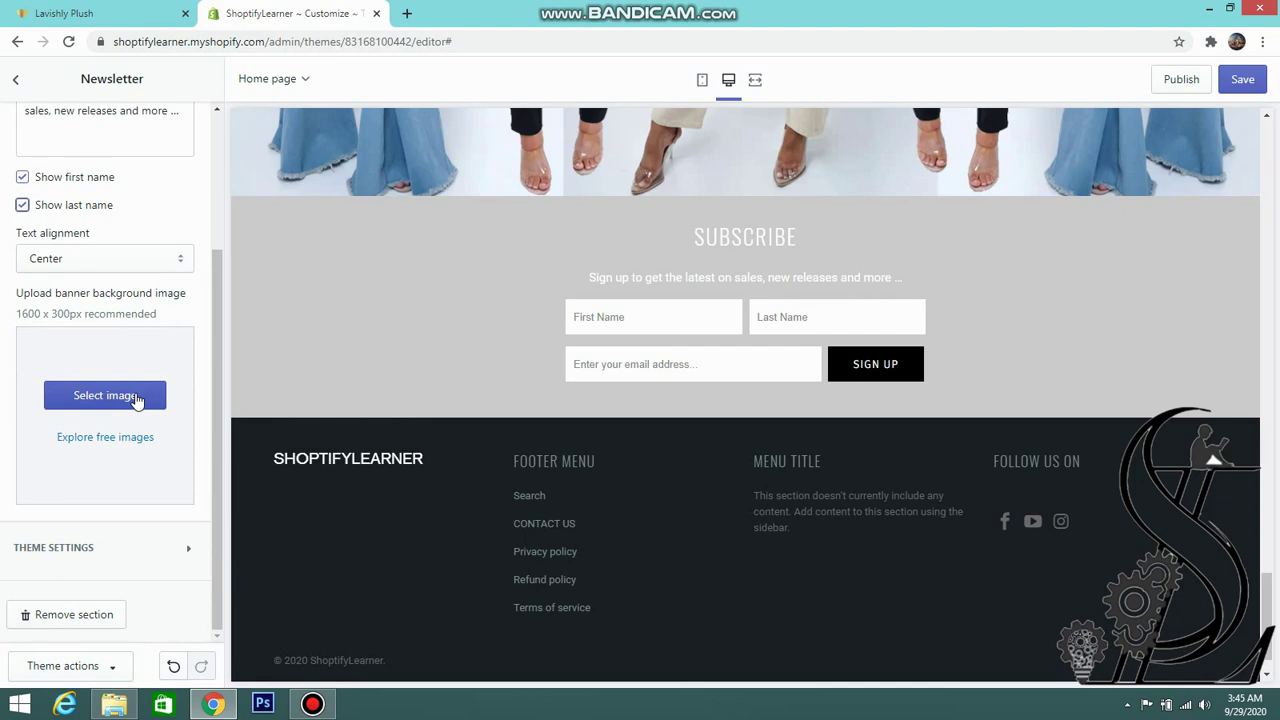
pyautogui.click(137, 400)
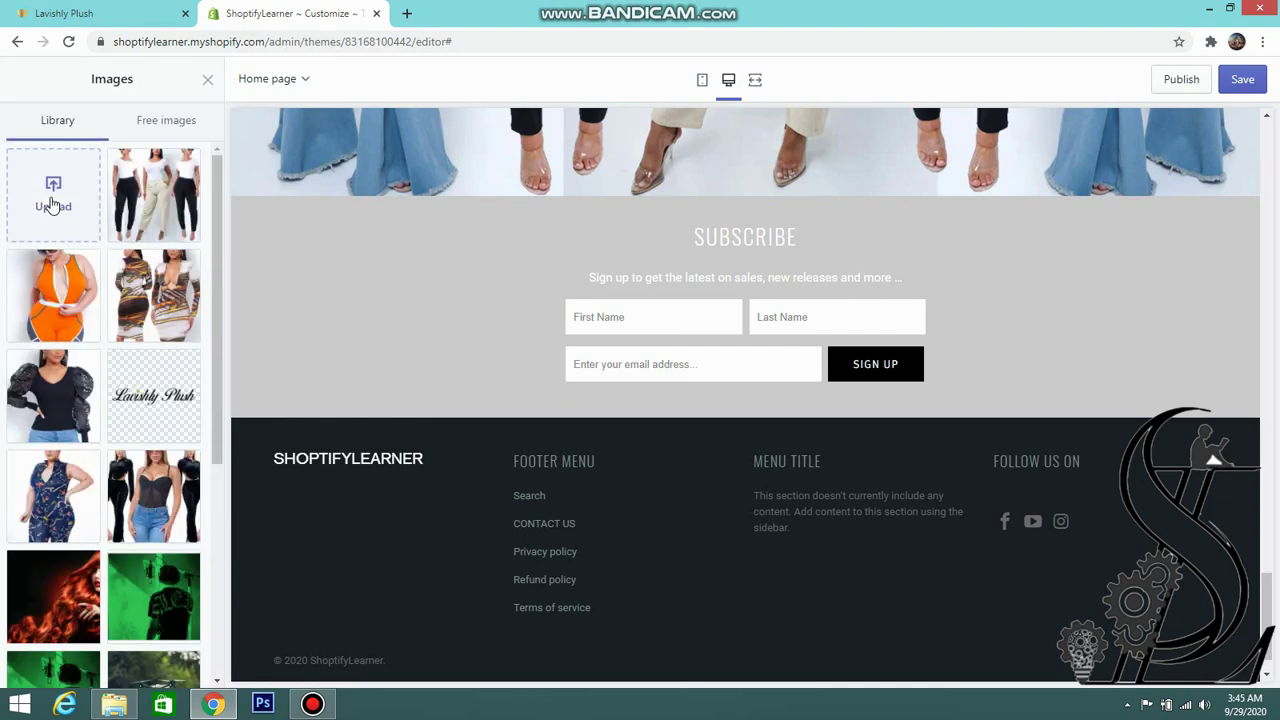
pyautogui.click(53, 205)
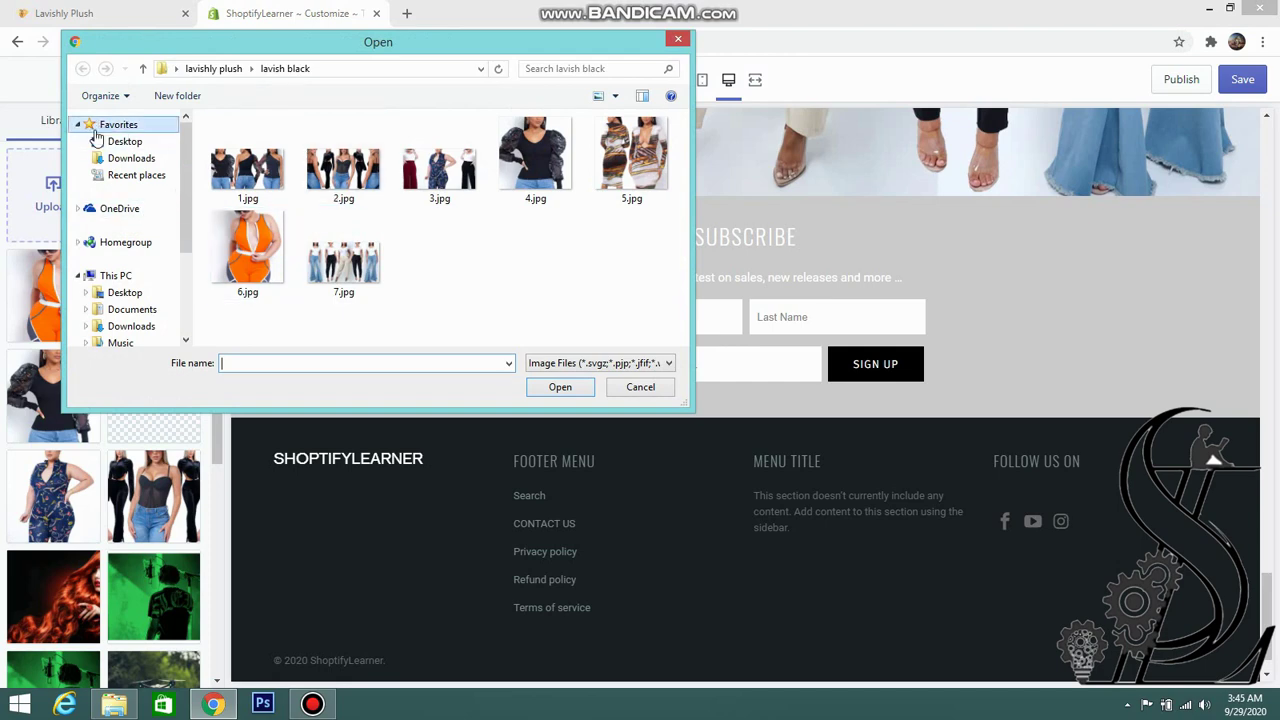
pyautogui.click(120, 141)
pyautogui.doubleClick(437, 268)
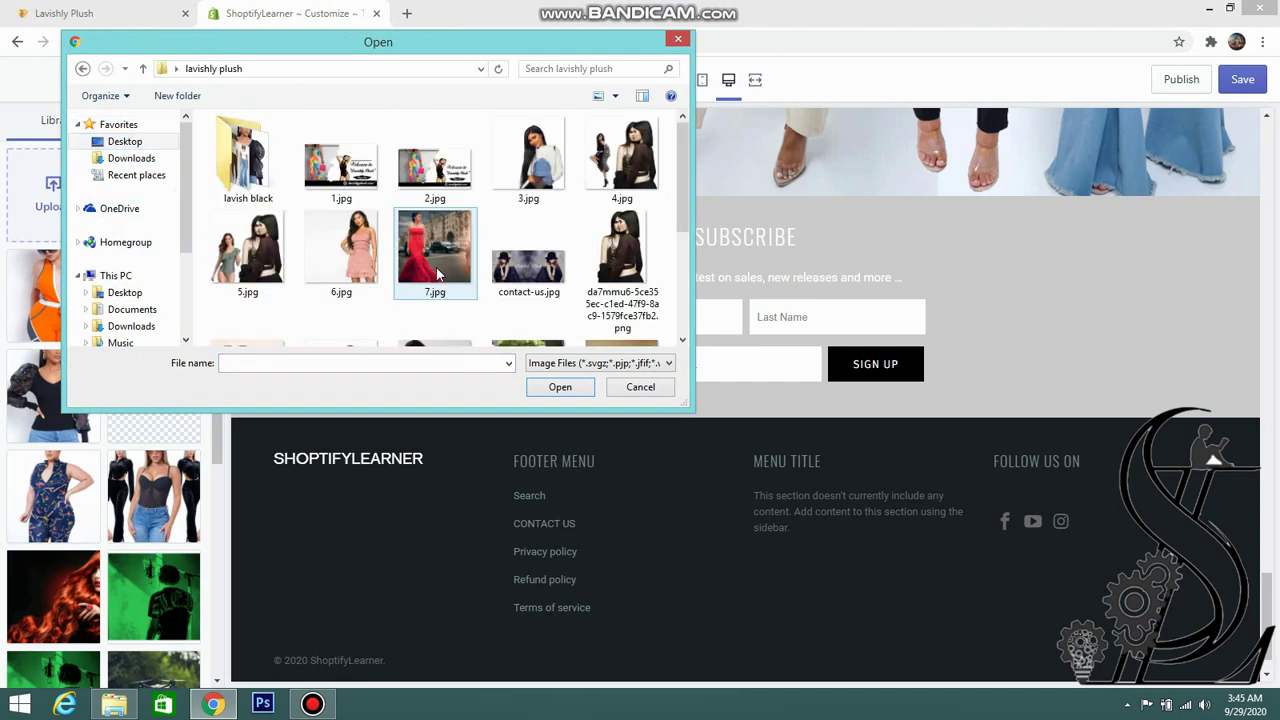
pyautogui.scroll(-2, 403, 273)
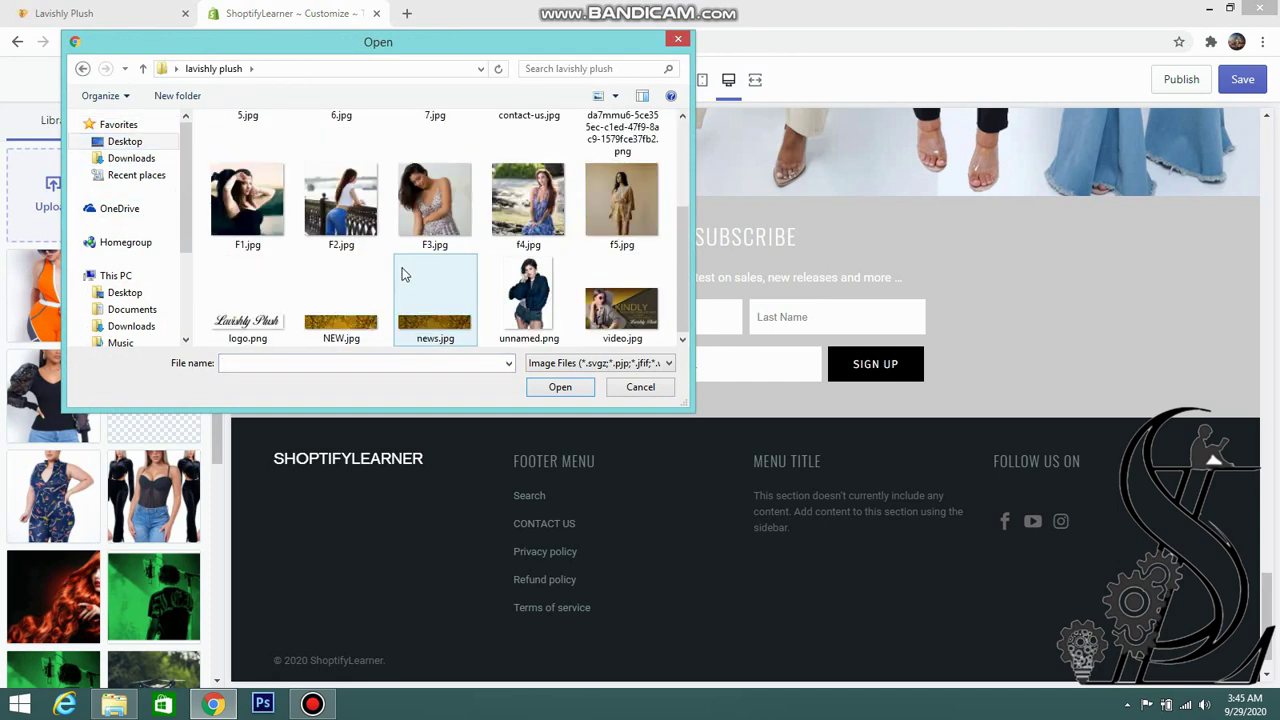
pyautogui.click(435, 322)
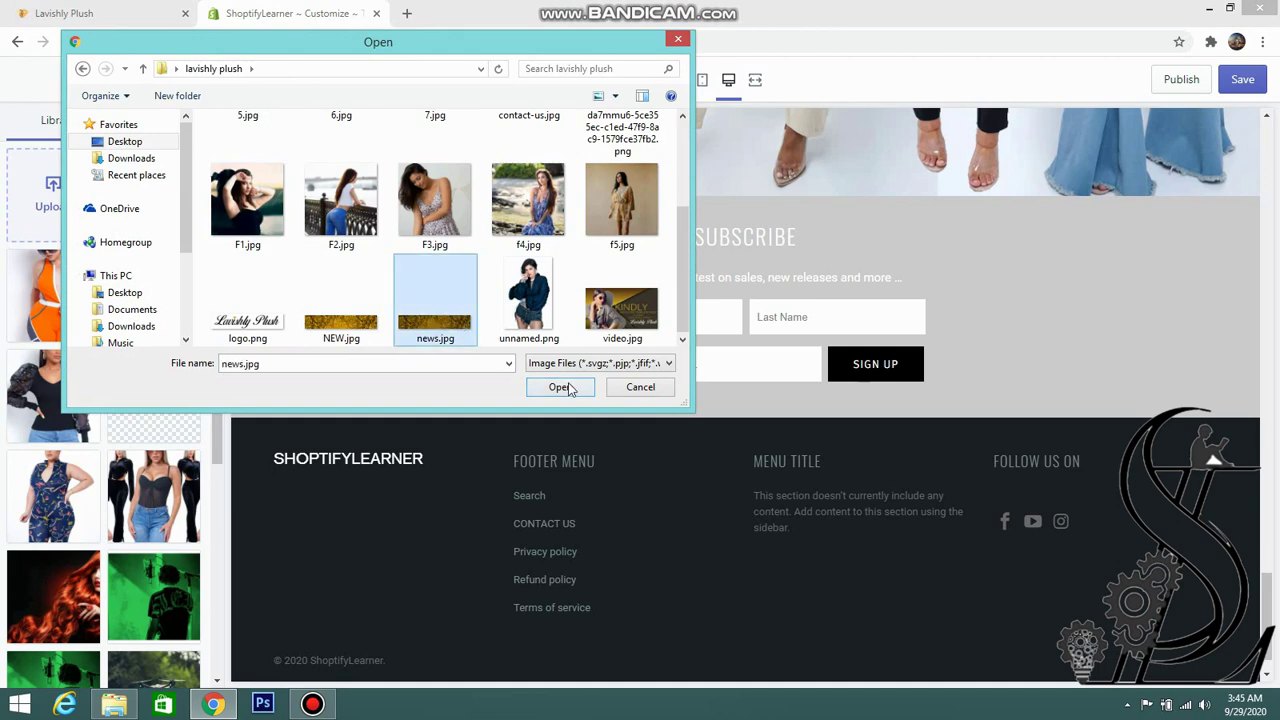
pyautogui.click(564, 388)
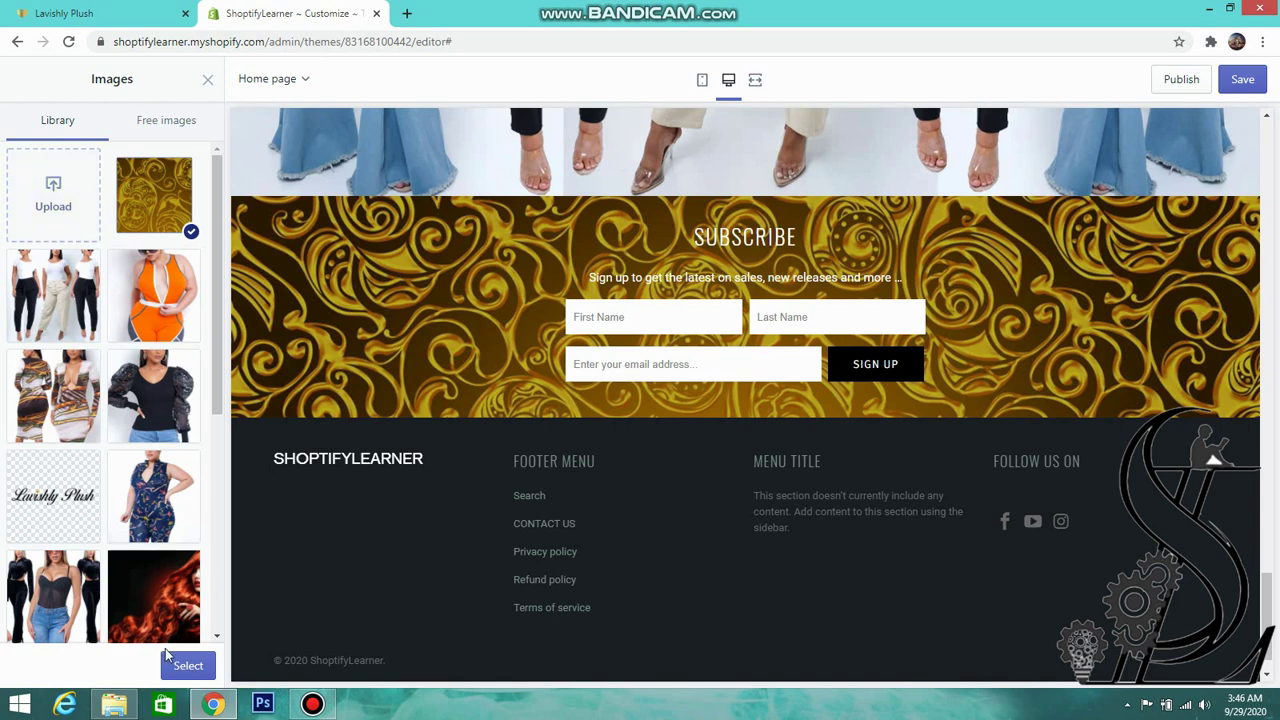
pyautogui.click(185, 666)
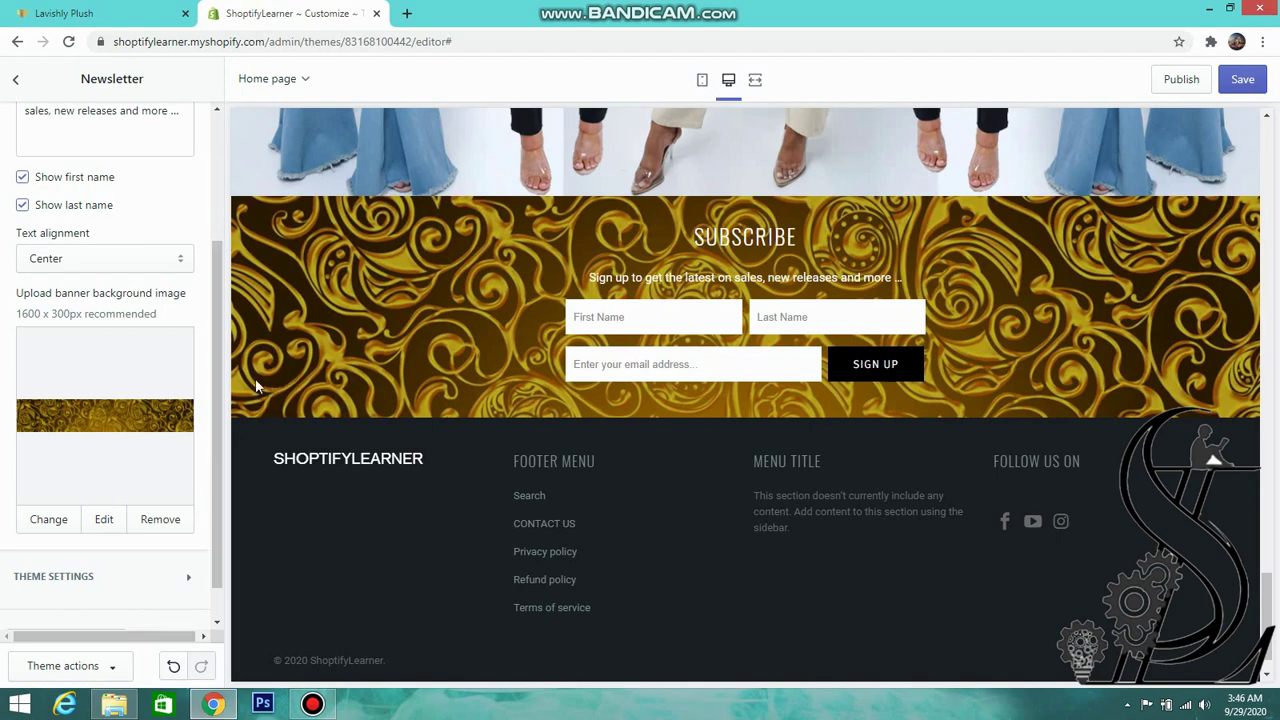
pyautogui.click(136, 14)
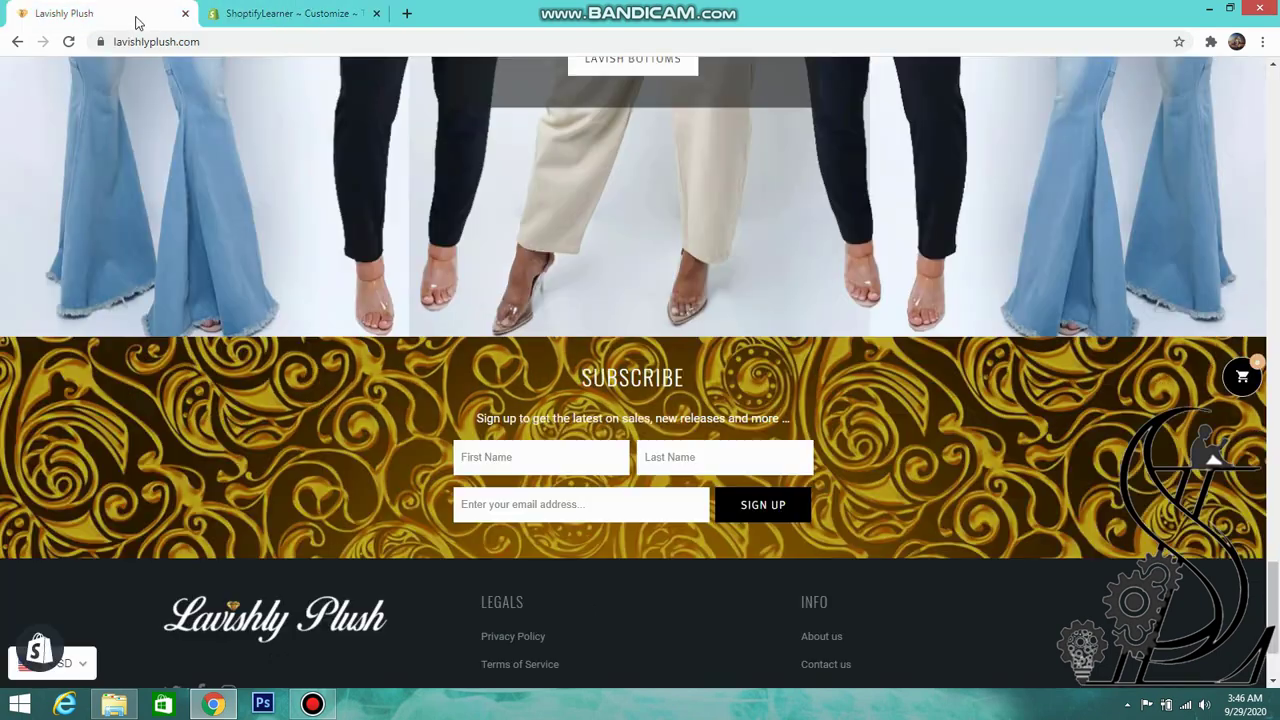
pyautogui.click(236, 10)
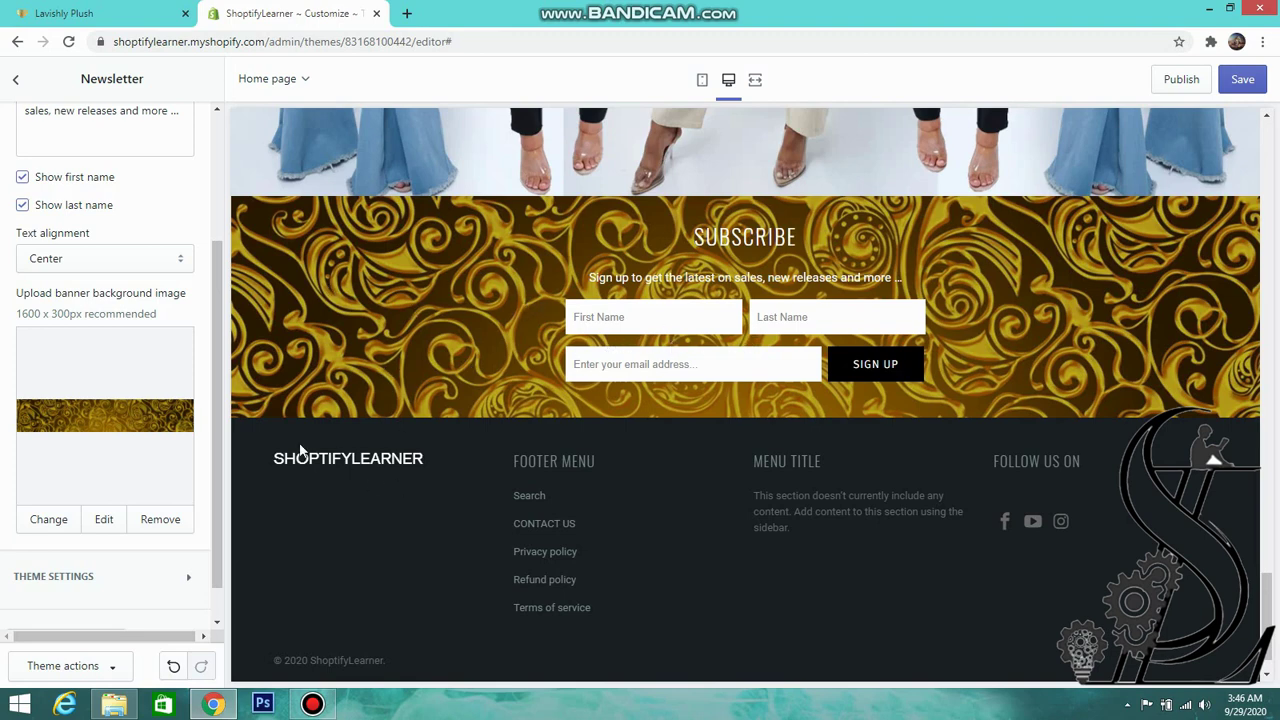
# - Open the Footer section's settings and save the theme changes
pyautogui.click(17, 41)
pyautogui.moveTo(697, 8)
pyautogui.click(12, 82)
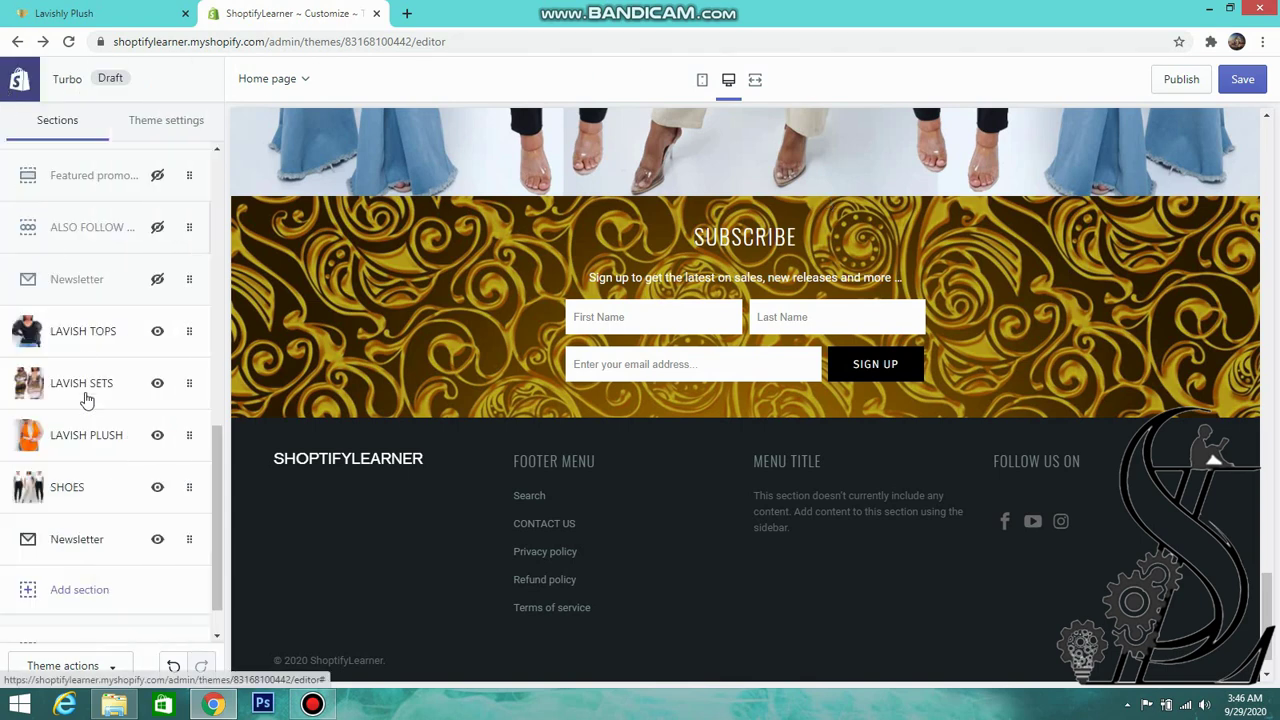
pyautogui.scroll(-2, 91, 457)
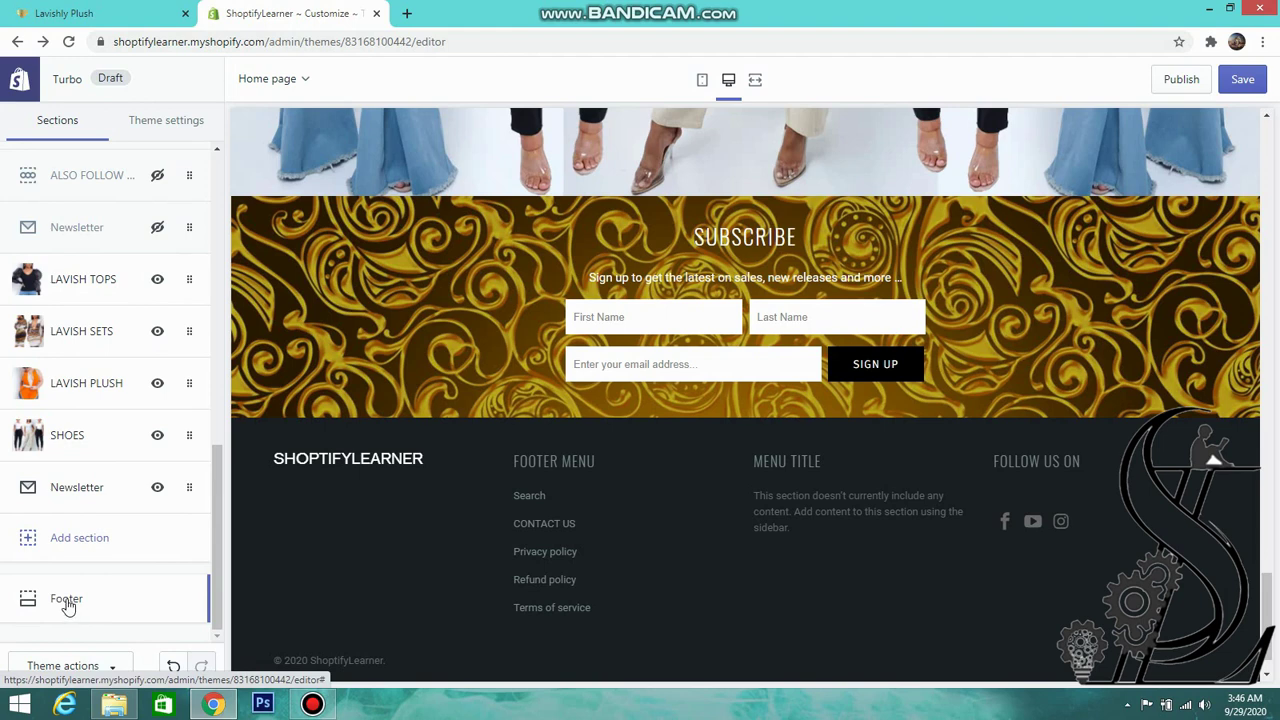
pyautogui.click(68, 604)
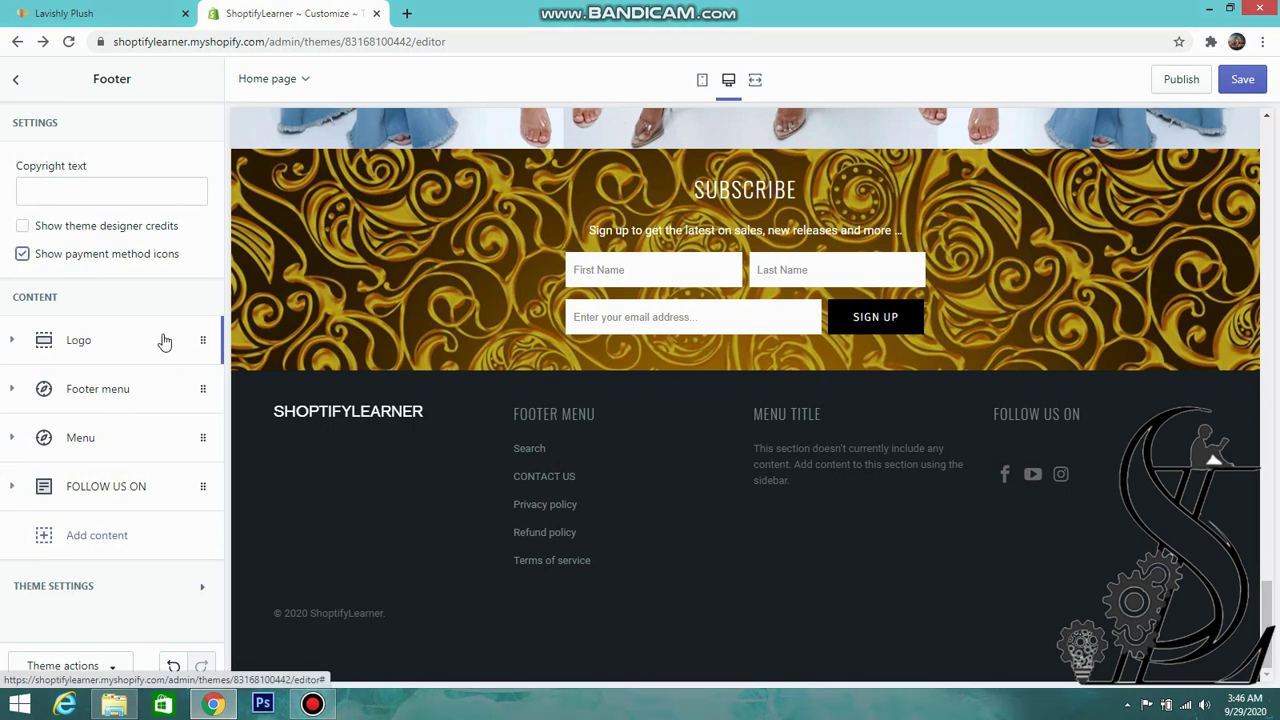
pyautogui.click(1238, 80)
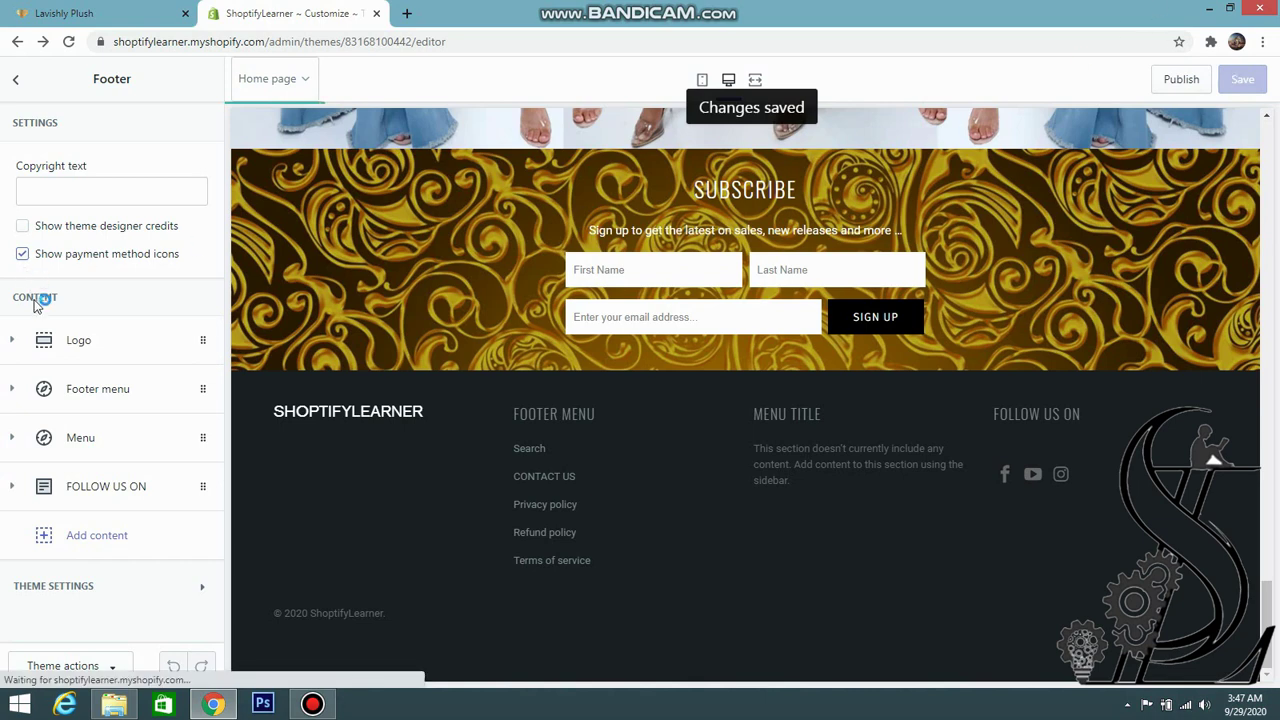
# - Expand the footer's Logo block and examine the logo, menus and social icons in the Lavishly Plush store's footer
pyautogui.click(96, 535)
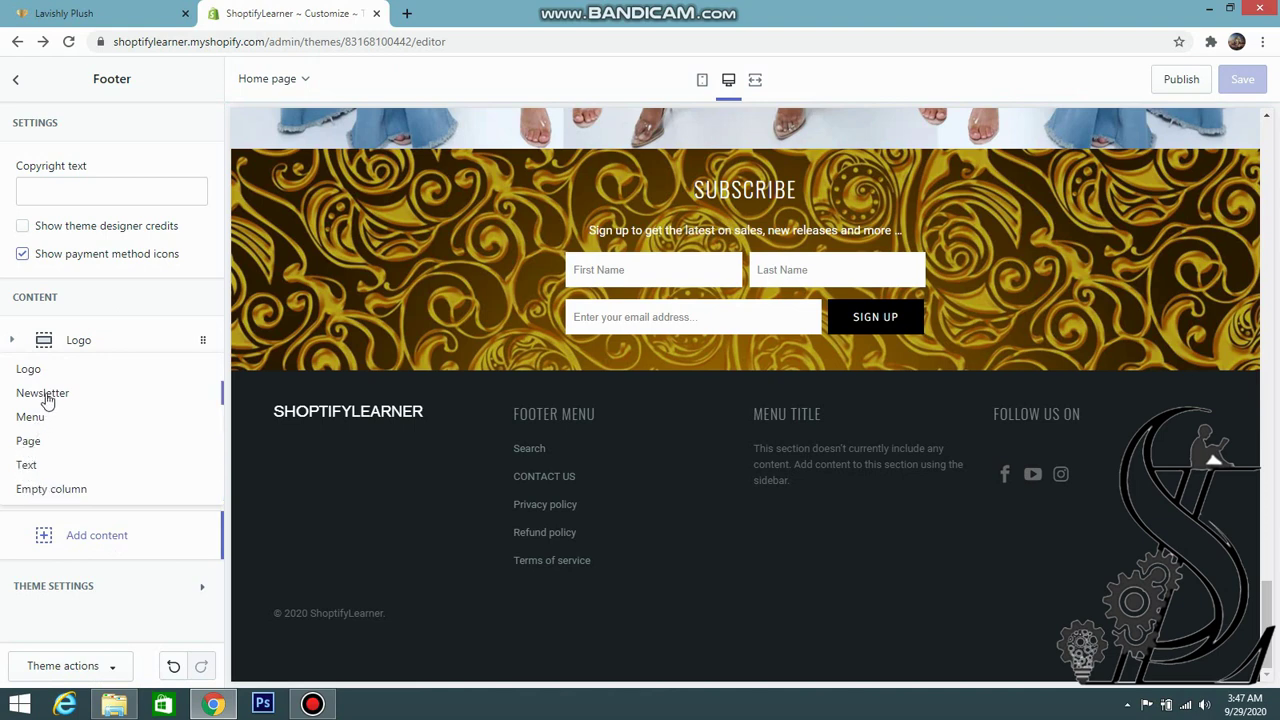
pyautogui.click(18, 343)
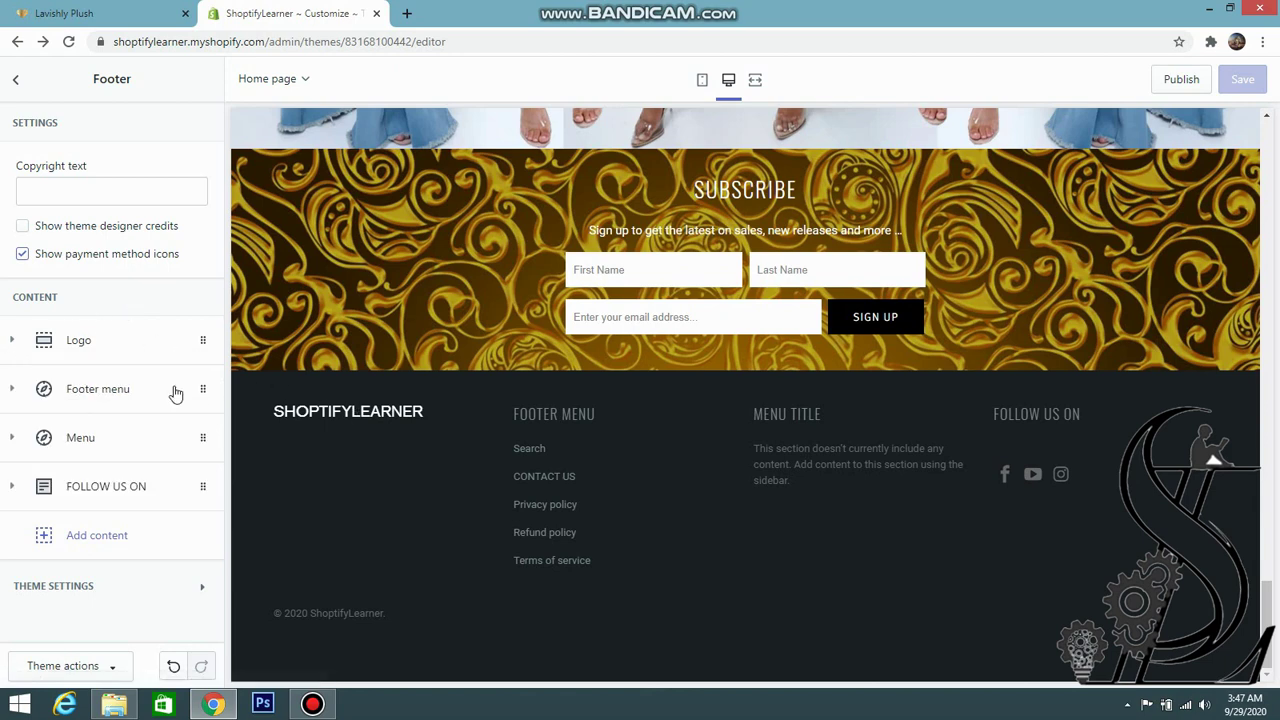
pyautogui.click(80, 342)
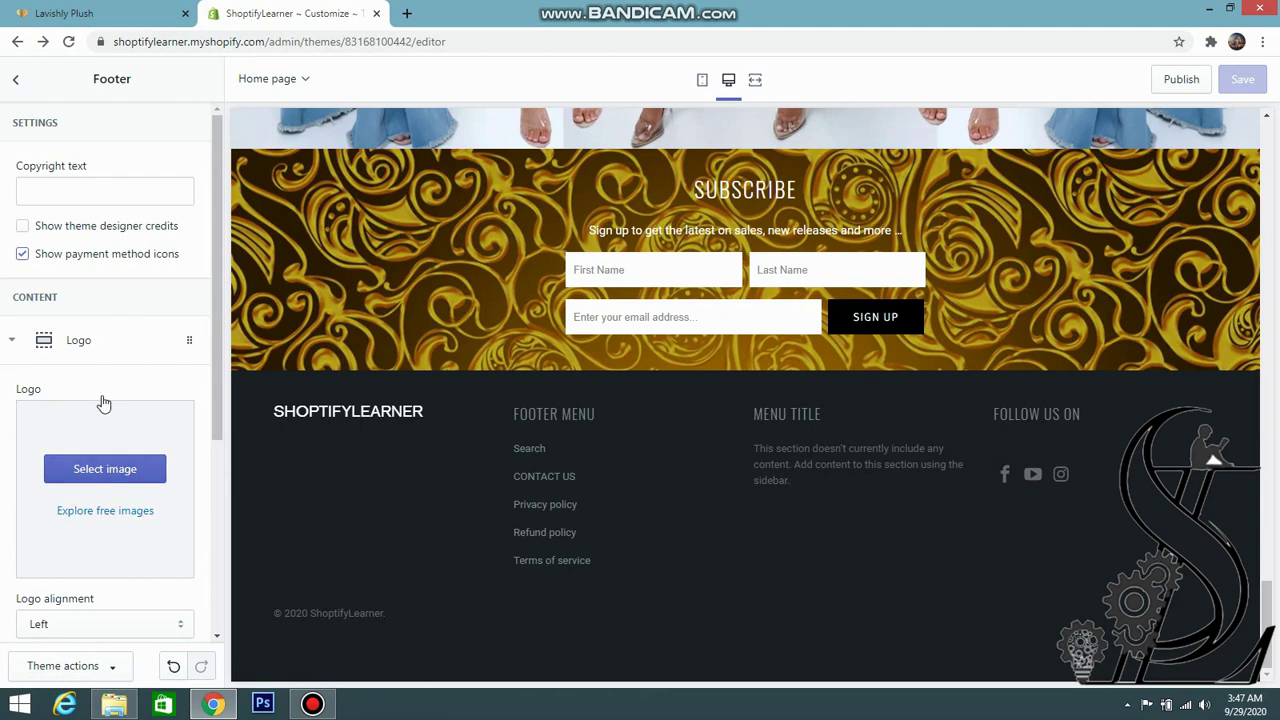
pyautogui.scroll(-1, 103, 402)
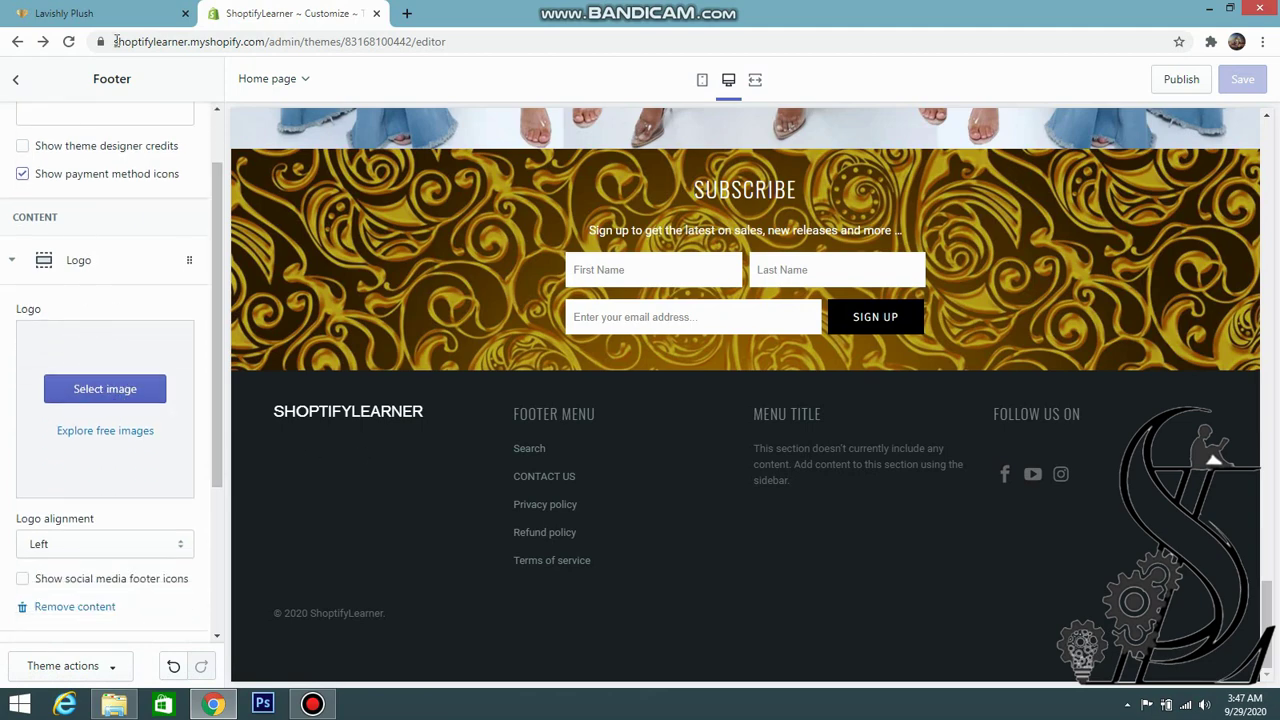
pyautogui.click(135, 15)
pyautogui.scroll(-1, 232, 580)
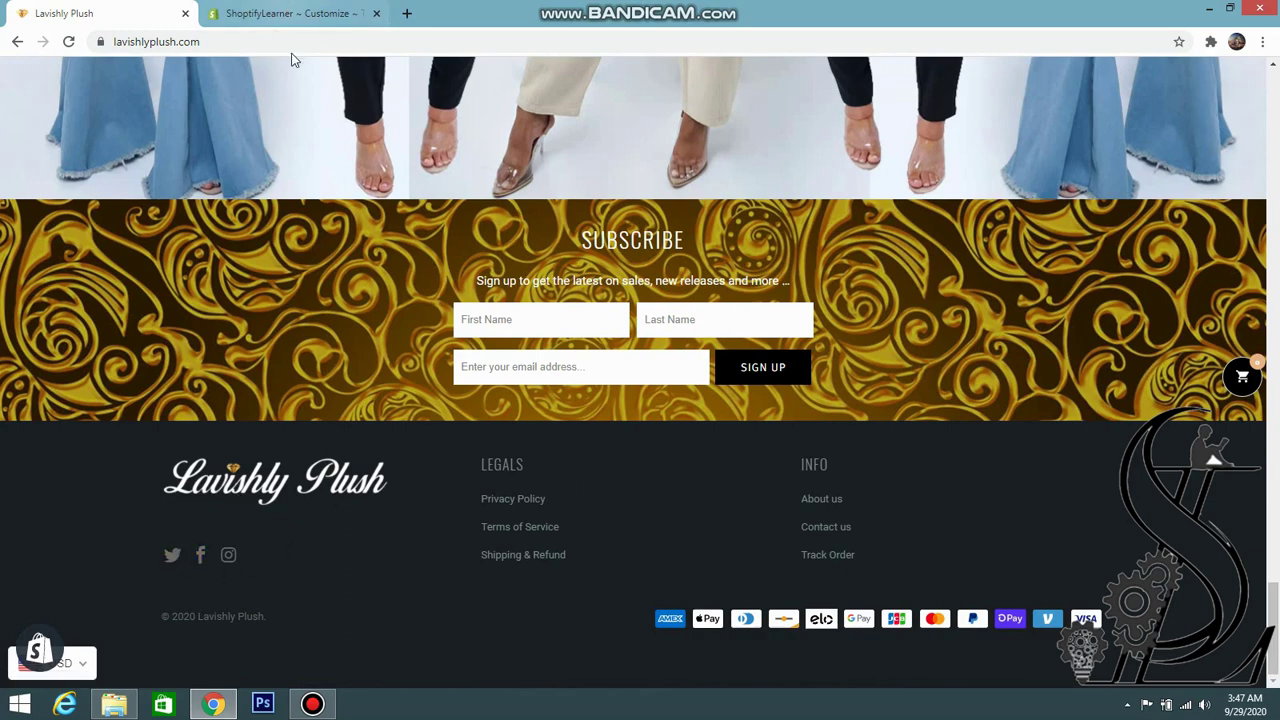
pyautogui.click(296, 14)
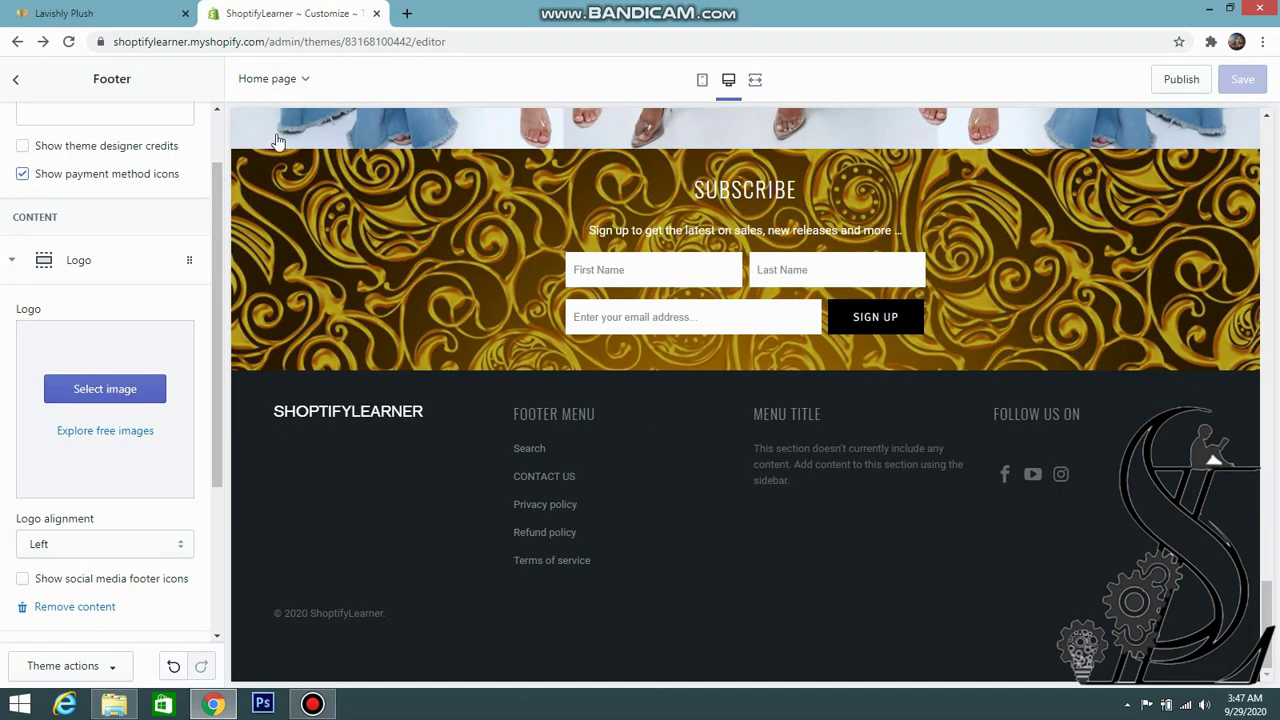
# - Set the footer logo to the library image of the black S with gears and a seated reader
pyautogui.click(162, 400)
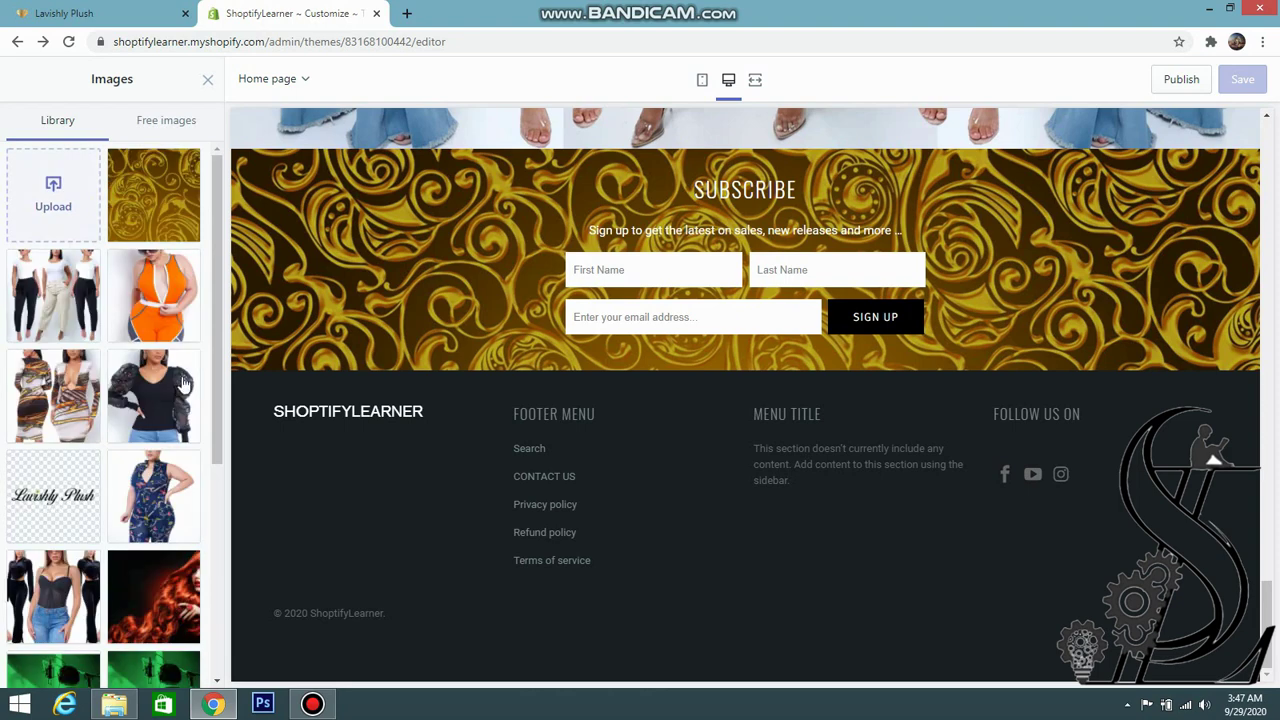
pyautogui.scroll(-1, 183, 425)
pyautogui.scroll(-2, 183, 425)
pyautogui.click(58, 260)
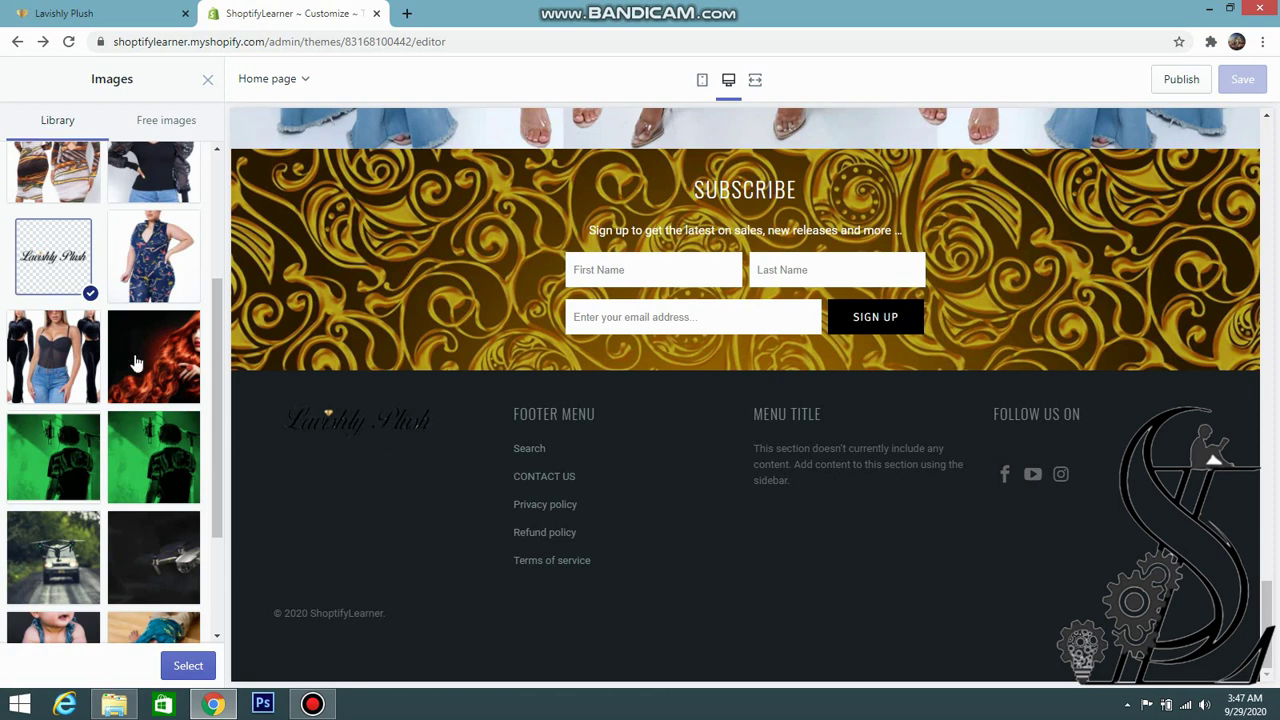
pyautogui.scroll(-2, 171, 343)
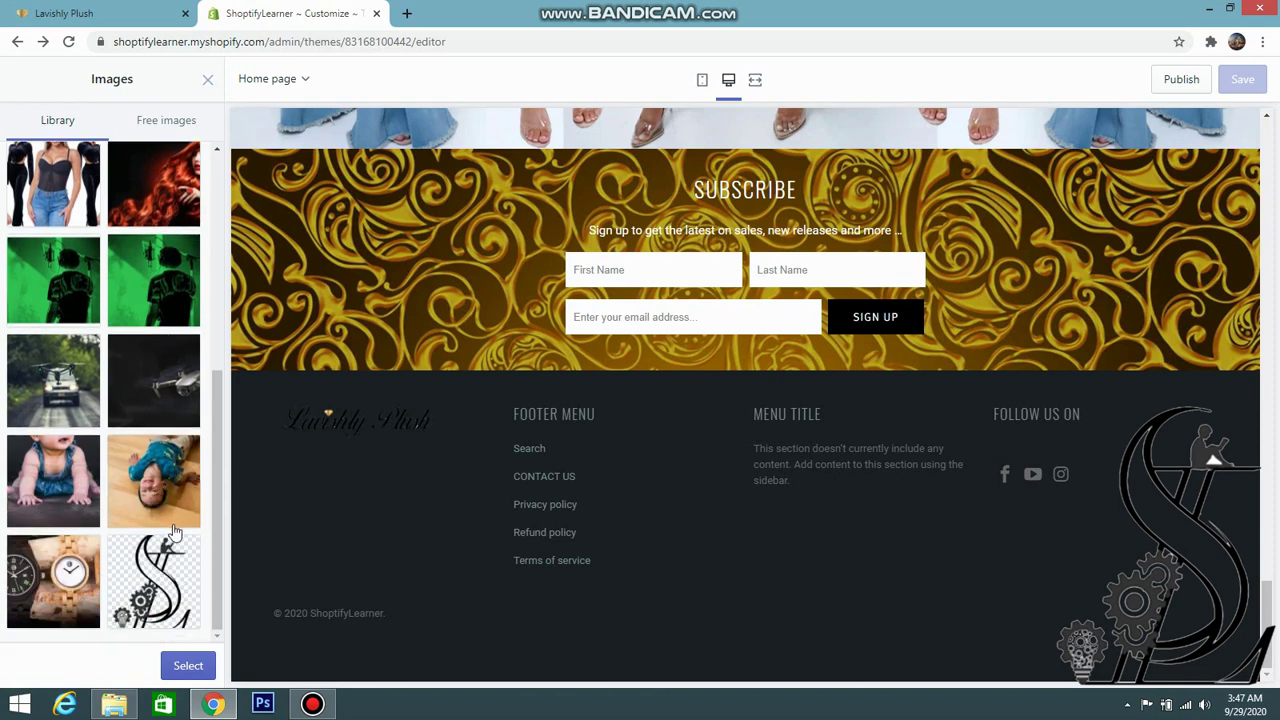
pyautogui.click(160, 590)
pyautogui.click(186, 666)
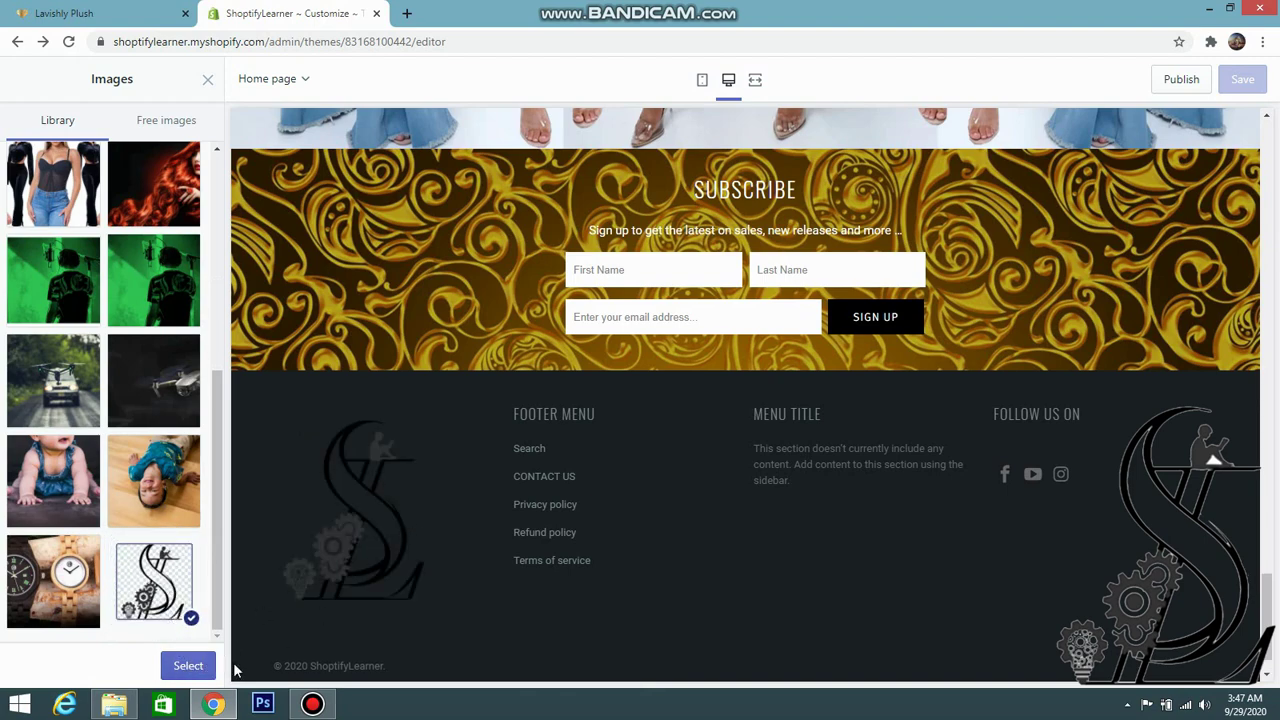
pyautogui.click(196, 667)
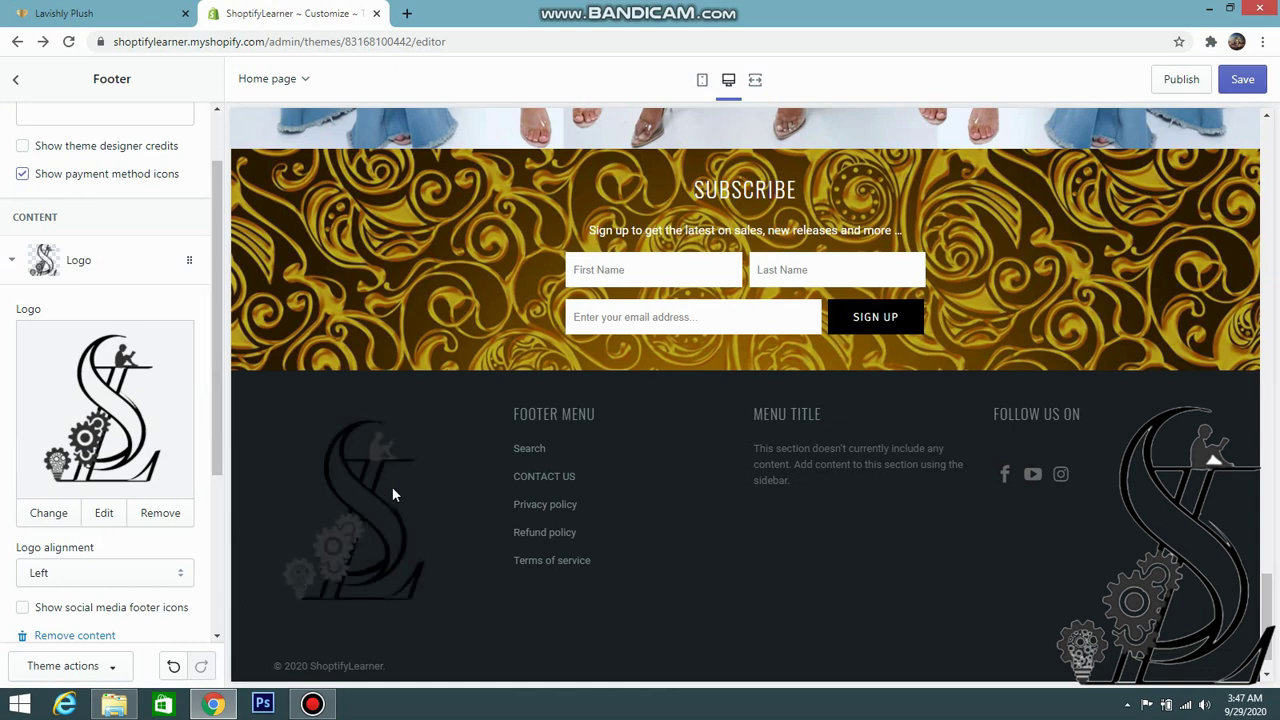
pyautogui.scroll(-1, 392, 486)
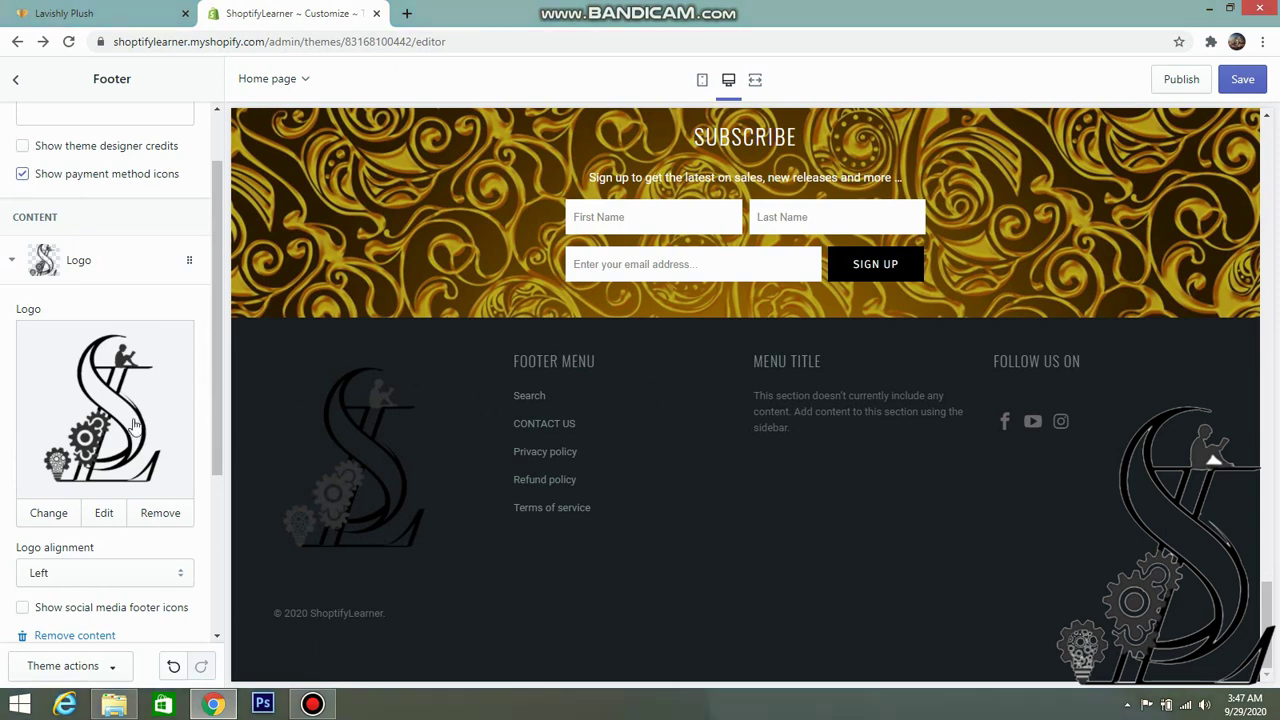
# - Change the menu in the footer's Footer menu block to Main menu
pyautogui.scroll(-2, 117, 429)
pyautogui.click(106, 449)
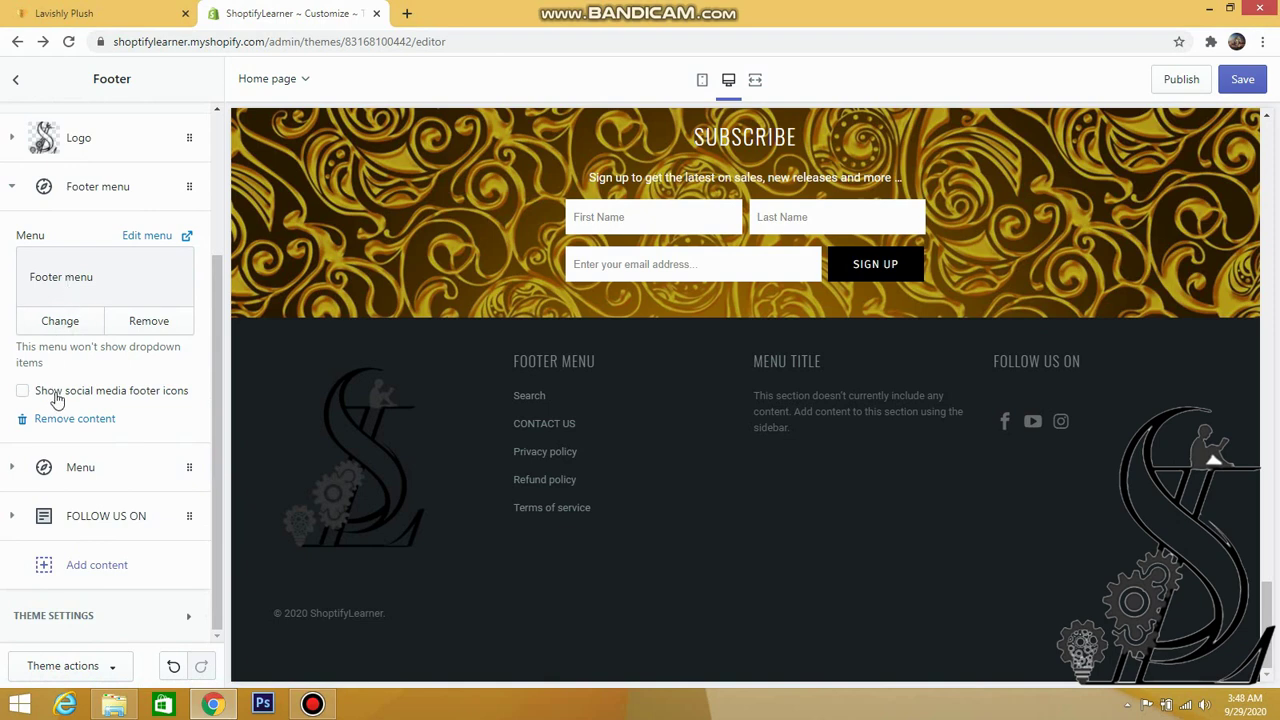
pyautogui.click(60, 321)
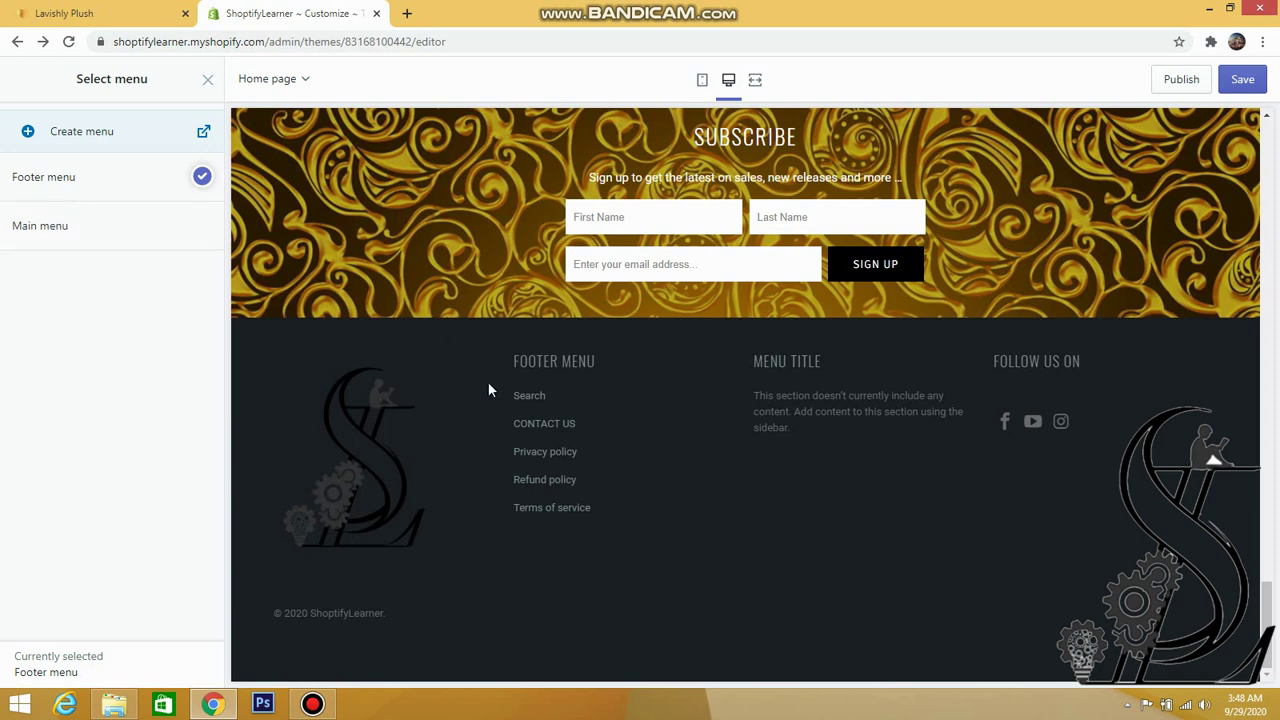
pyautogui.click(201, 232)
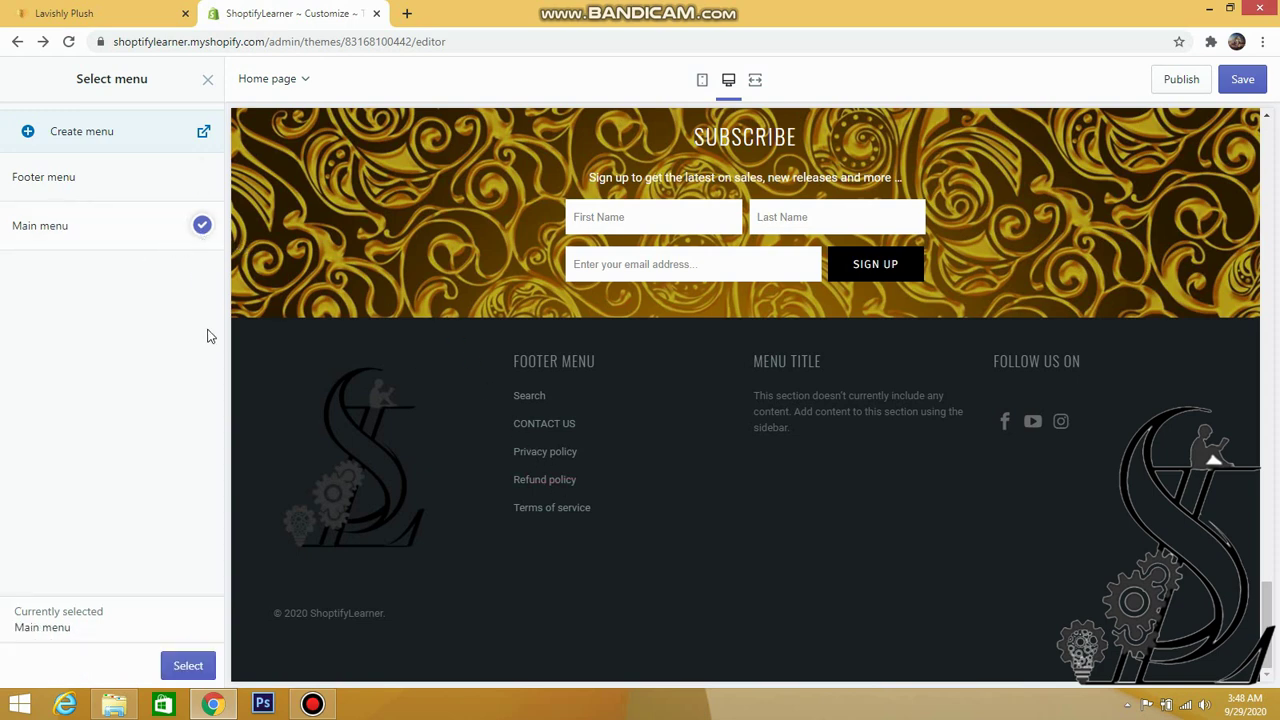
pyautogui.click(193, 665)
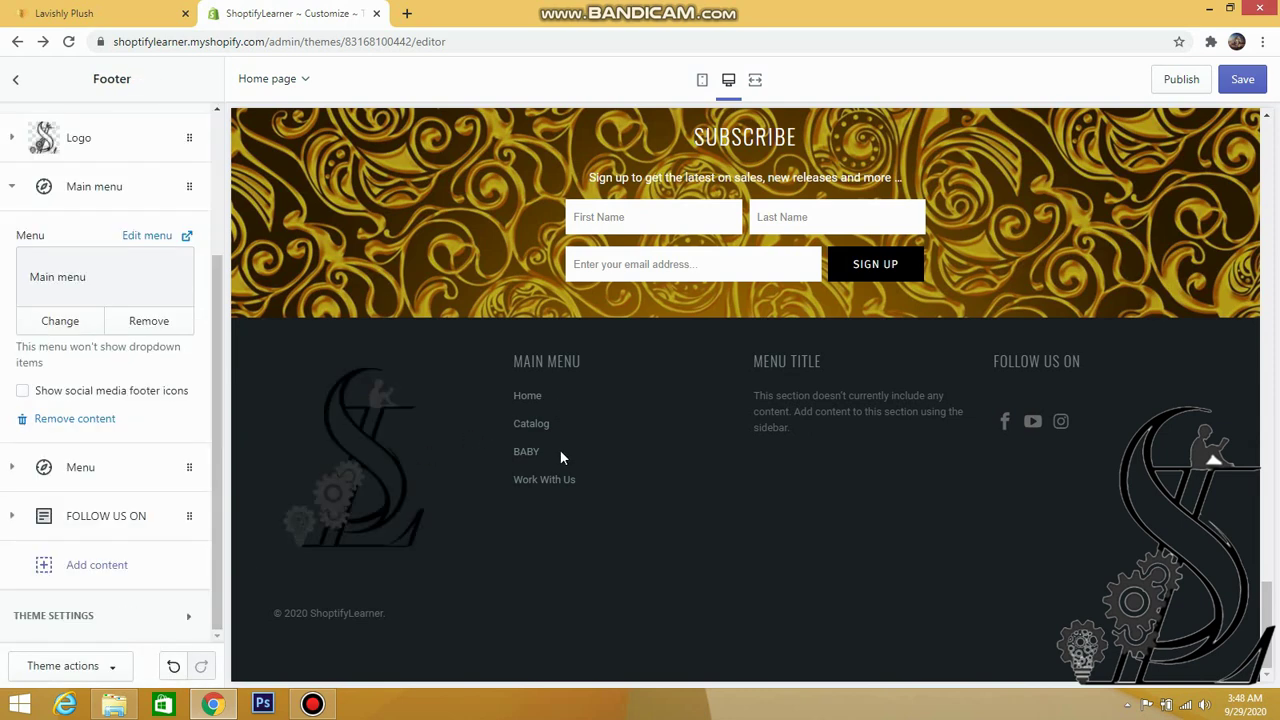
# - Add a Text block to the footer and show the social media footer icons in it
pyautogui.click(94, 467)
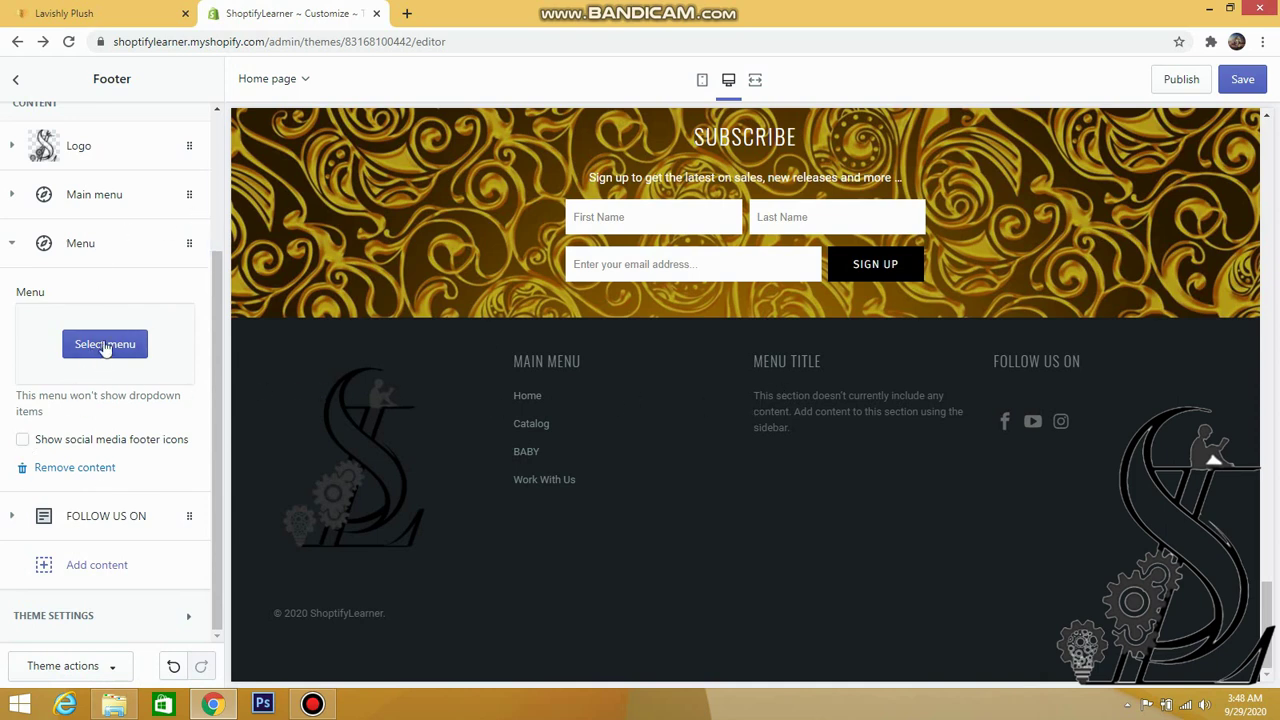
pyautogui.click(77, 566)
pyautogui.click(47, 495)
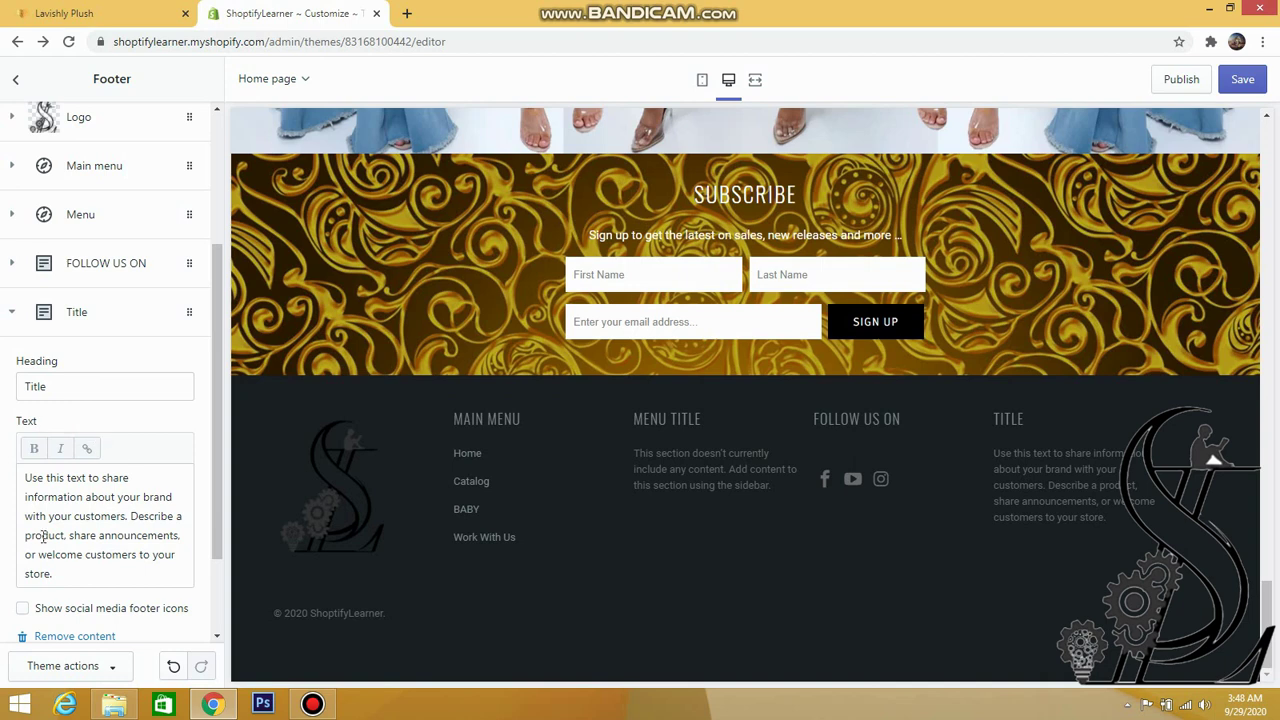
pyautogui.scroll(-2, 87, 447)
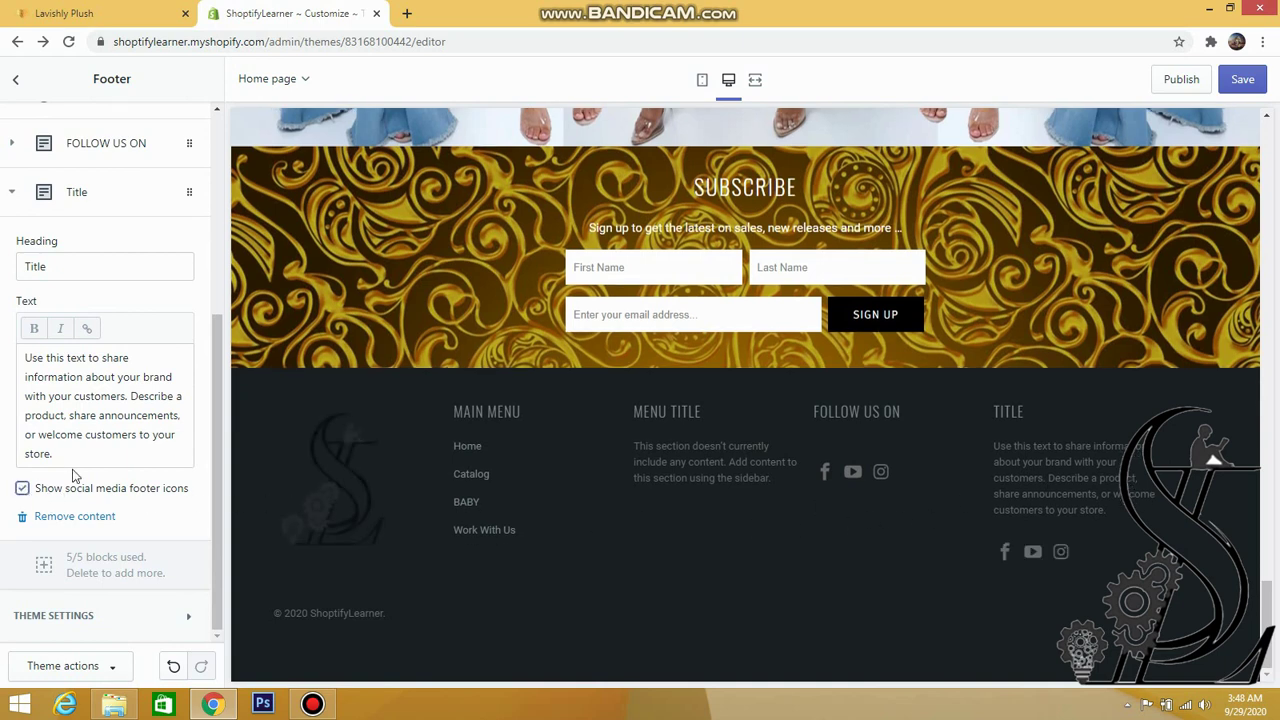
# - Clear the default text of the footer's new Title block
pyautogui.click(123, 453)
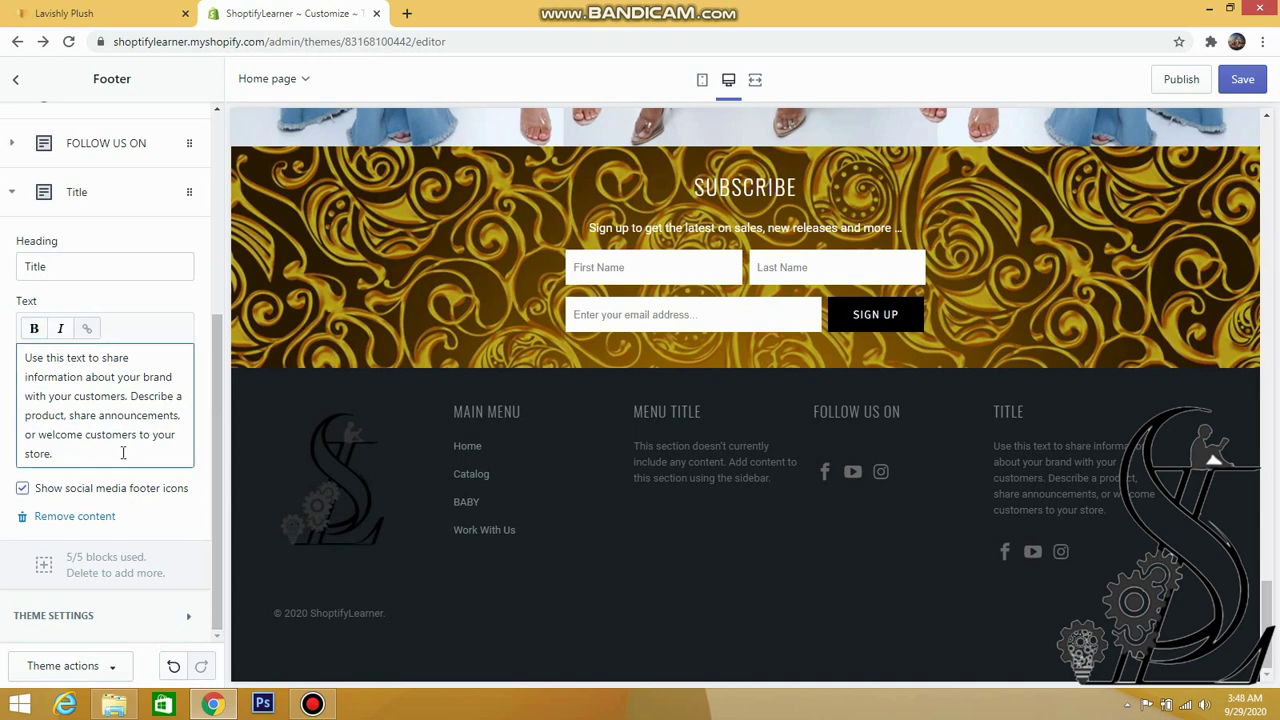
pyautogui.hotkey('ctrl', 'a')
pyautogui.press('BackSpace')
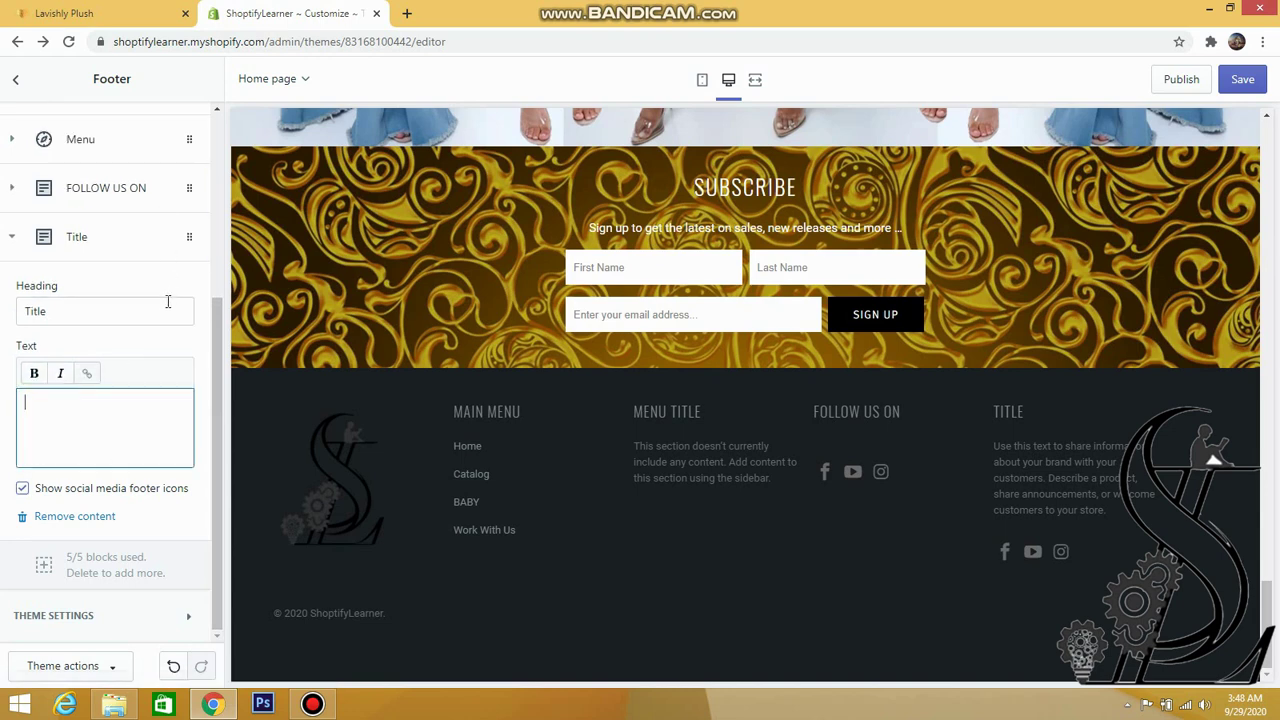
# - Replace the heading of the footer's last text block with "FOLOOW US ON"
pyautogui.click(158, 320)
pyautogui.hotkey('ctrl', 'a')
pyautogui.press('BackSpace')
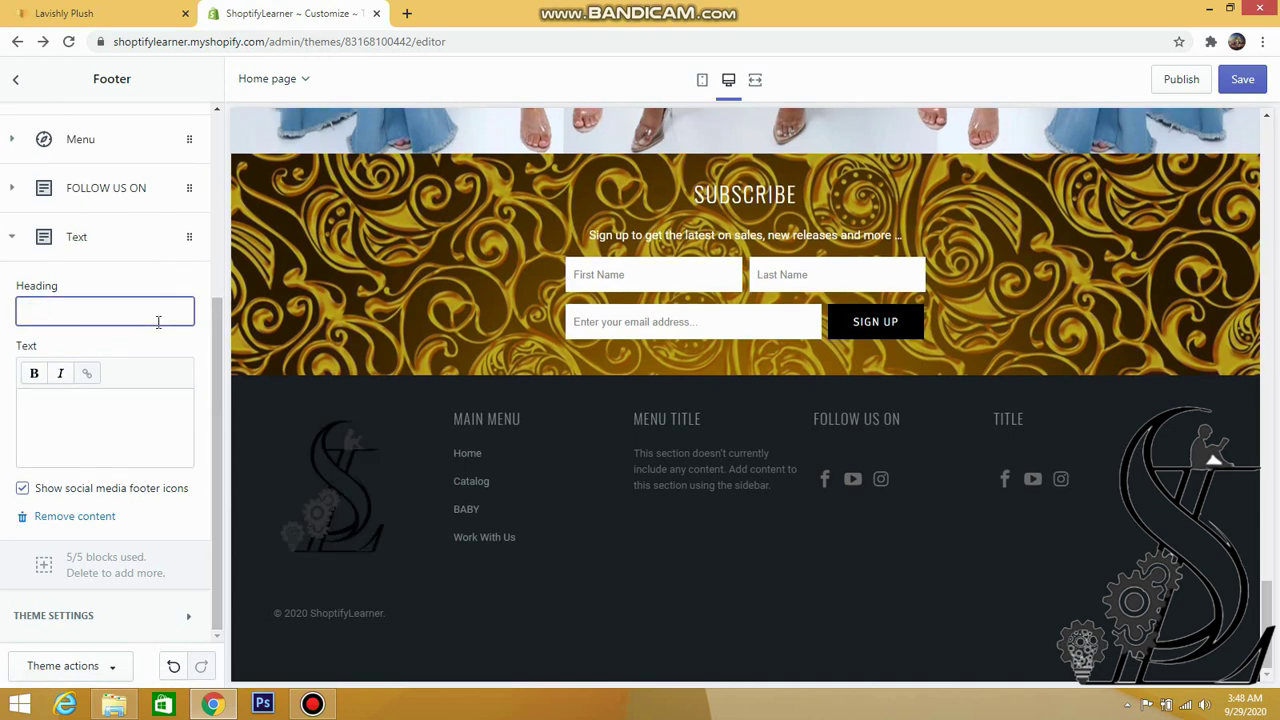
pyautogui.write('FOLOO')
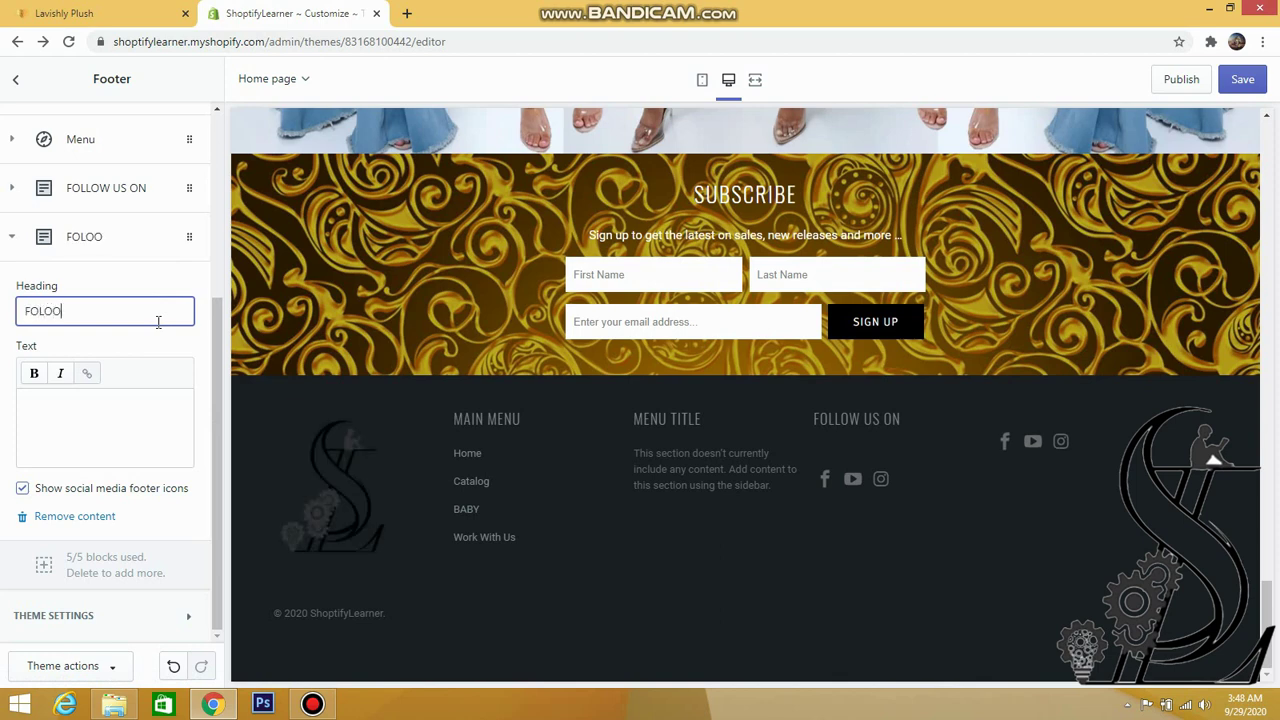
pyautogui.write('W US ON')
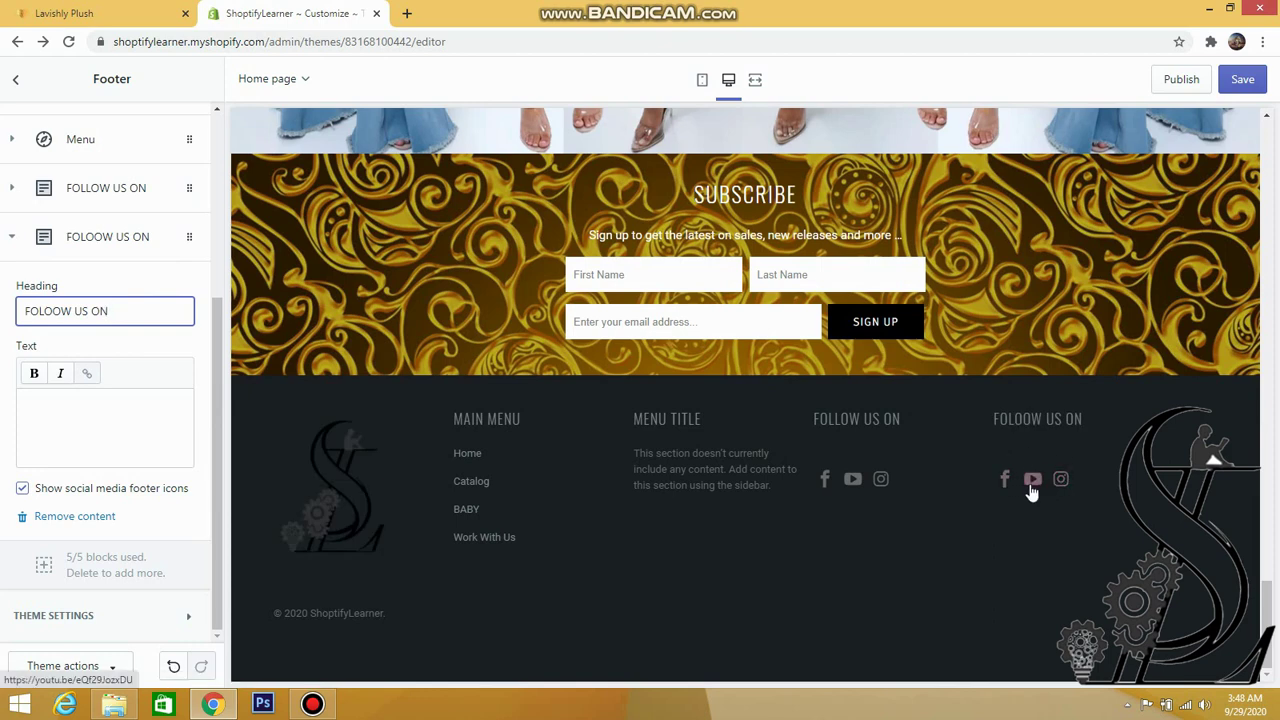
# - Examine the social media link fields in the footer's theme settings, from Twitter and Facebook through to LinkedIn
pyautogui.click(153, 616)
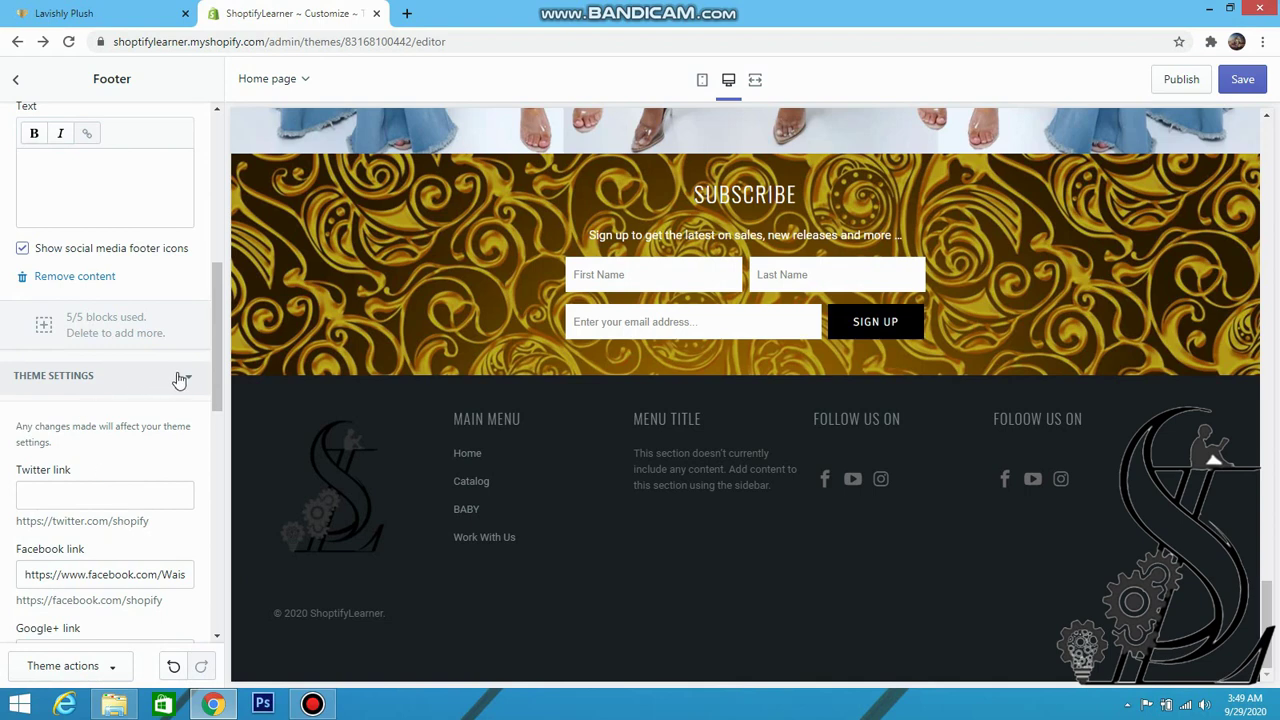
pyautogui.scroll(-3, 100, 460)
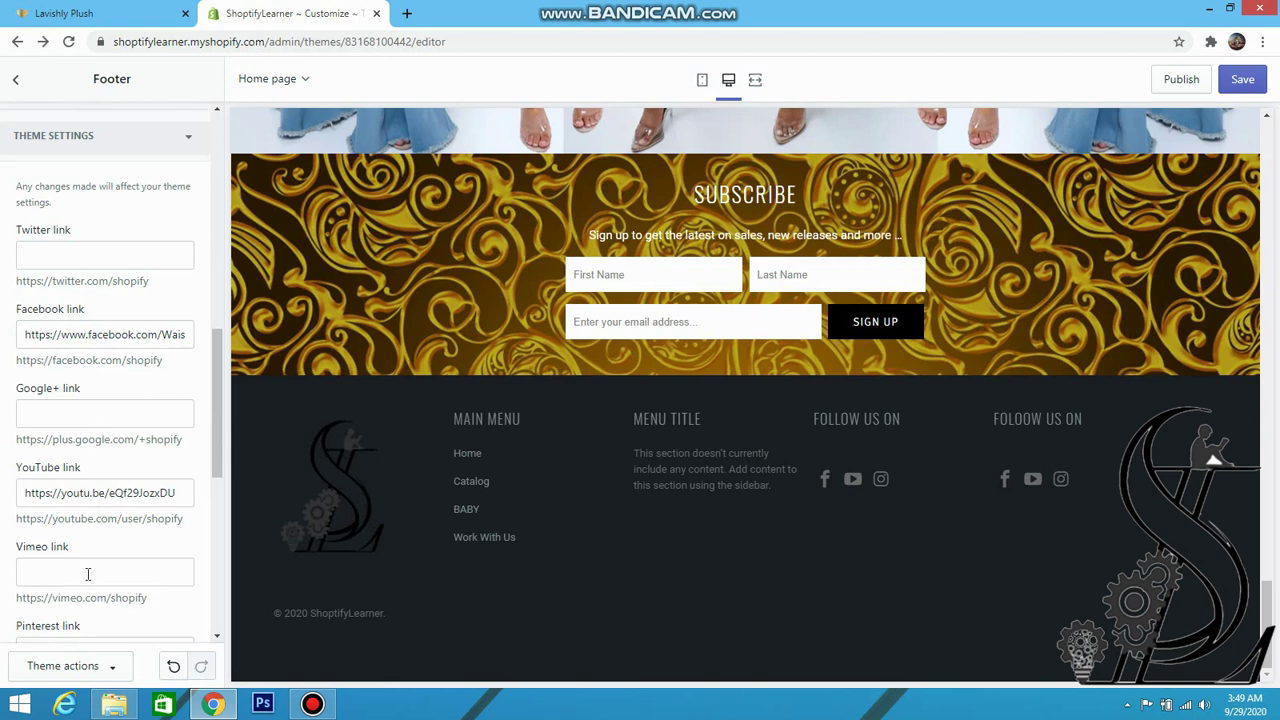
pyautogui.scroll(-2, 88, 574)
pyautogui.scroll(-2, 108, 585)
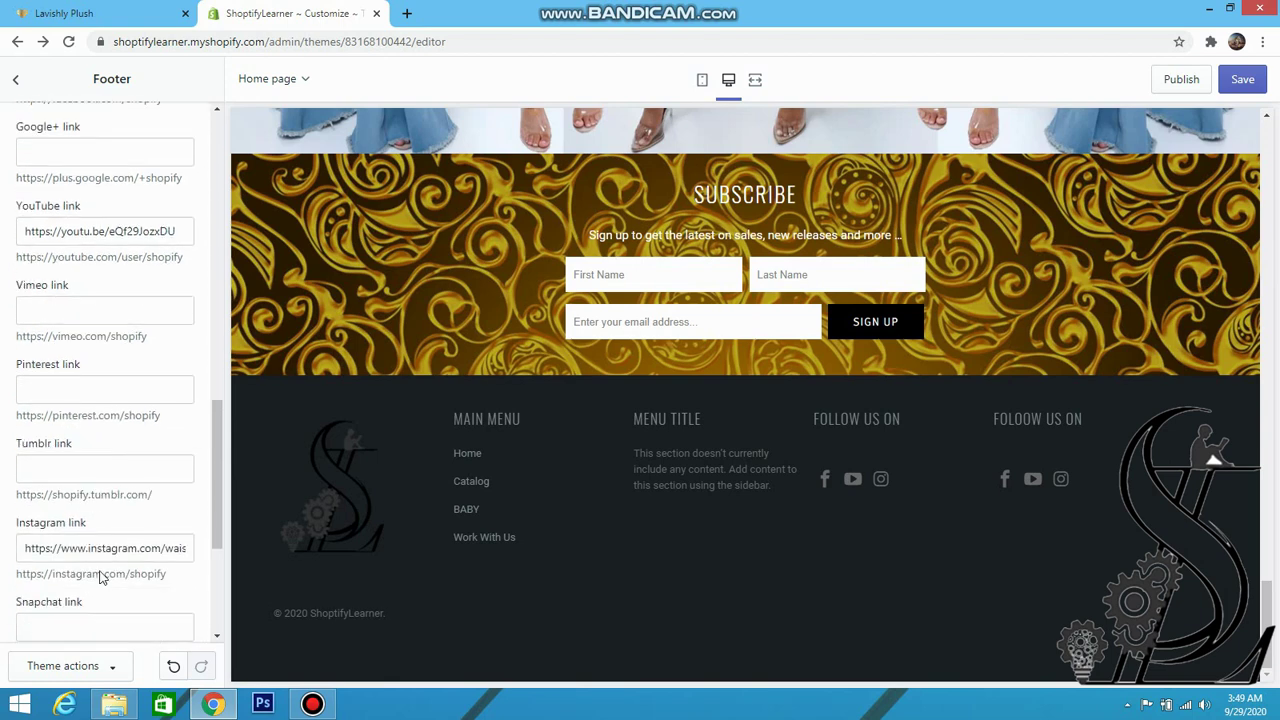
pyautogui.scroll(-1, 80, 555)
pyautogui.scroll(-2, 88, 548)
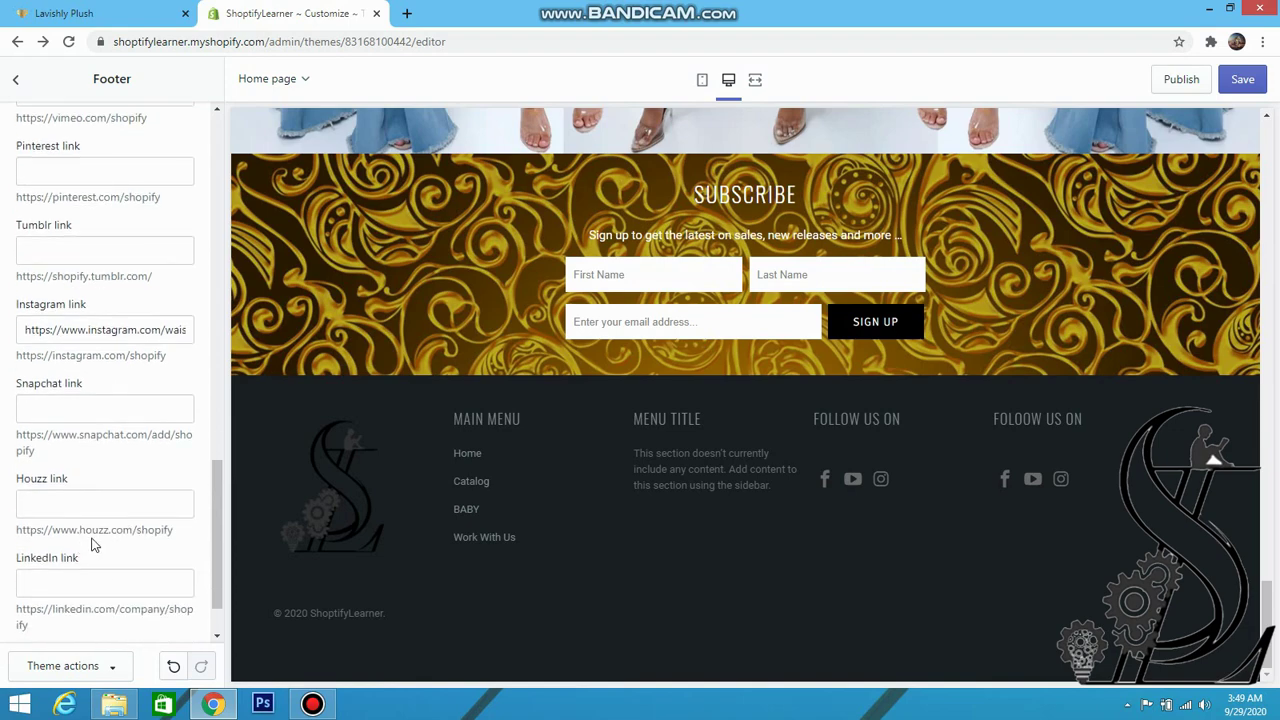
pyautogui.scroll(-1, 54, 338)
pyautogui.scroll(-1, 72, 455)
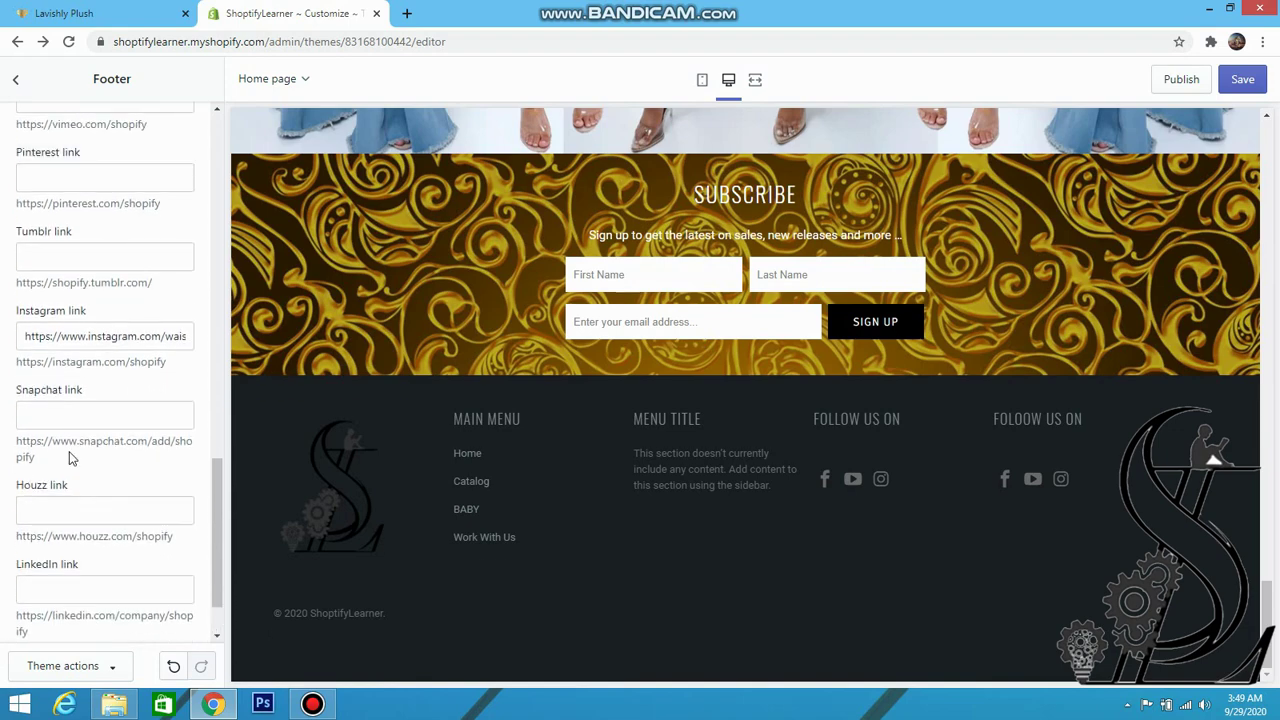
# - Leave the footer settings and review the whole home page preview, from the subscribe section and footer up to the header banner
pyautogui.scroll(10, 452, 460)
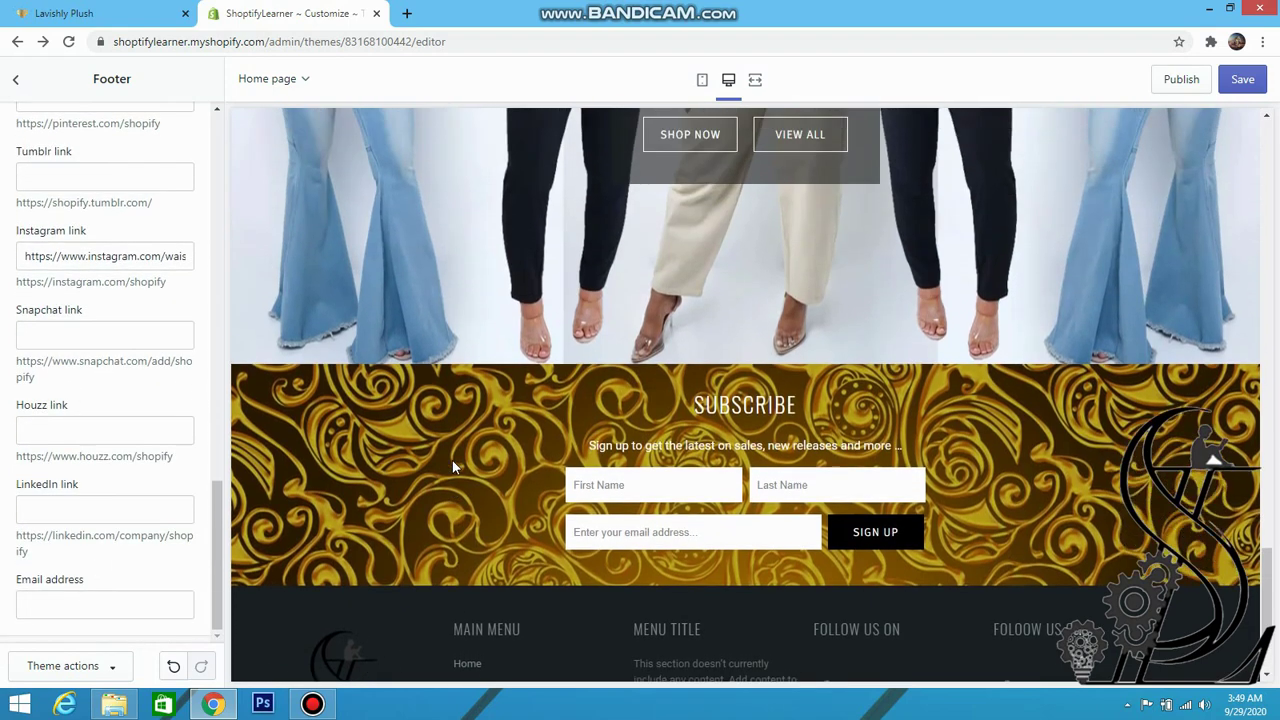
pyautogui.scroll(-3, 452, 460)
pyautogui.scroll(-5, 452, 460)
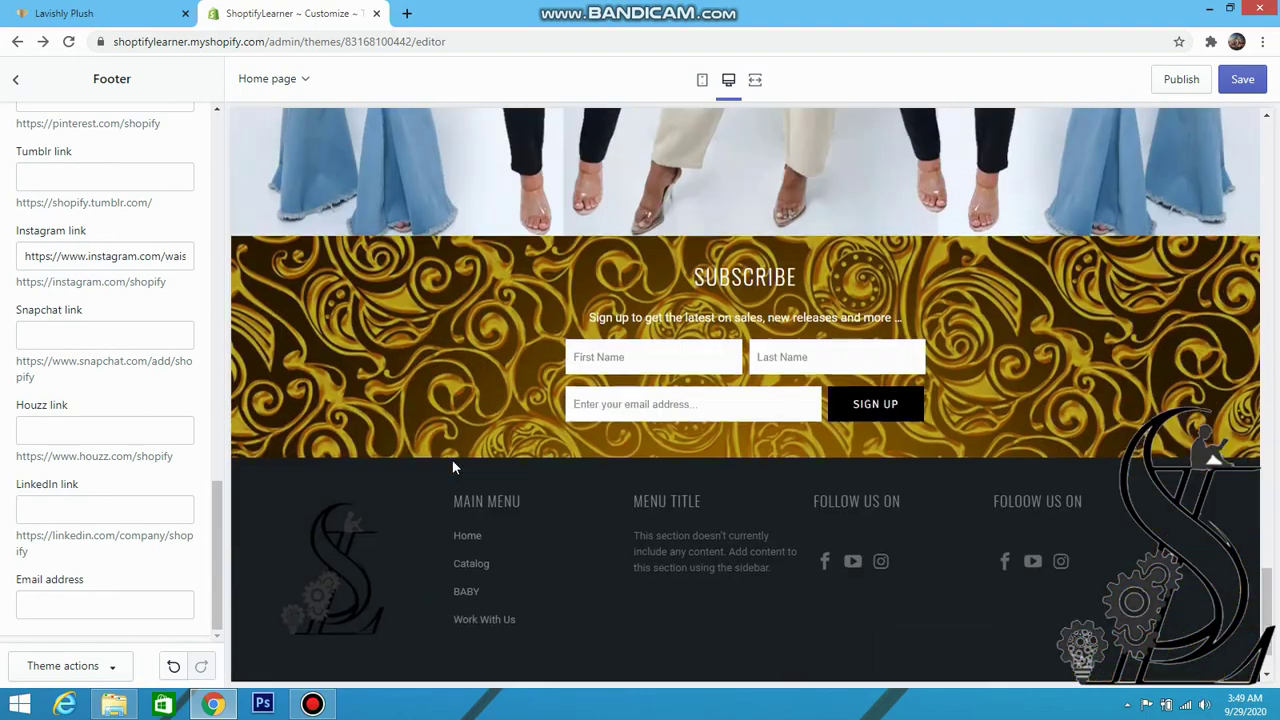
pyautogui.scroll(4, 708, 450)
pyautogui.scroll(4, 708, 450)
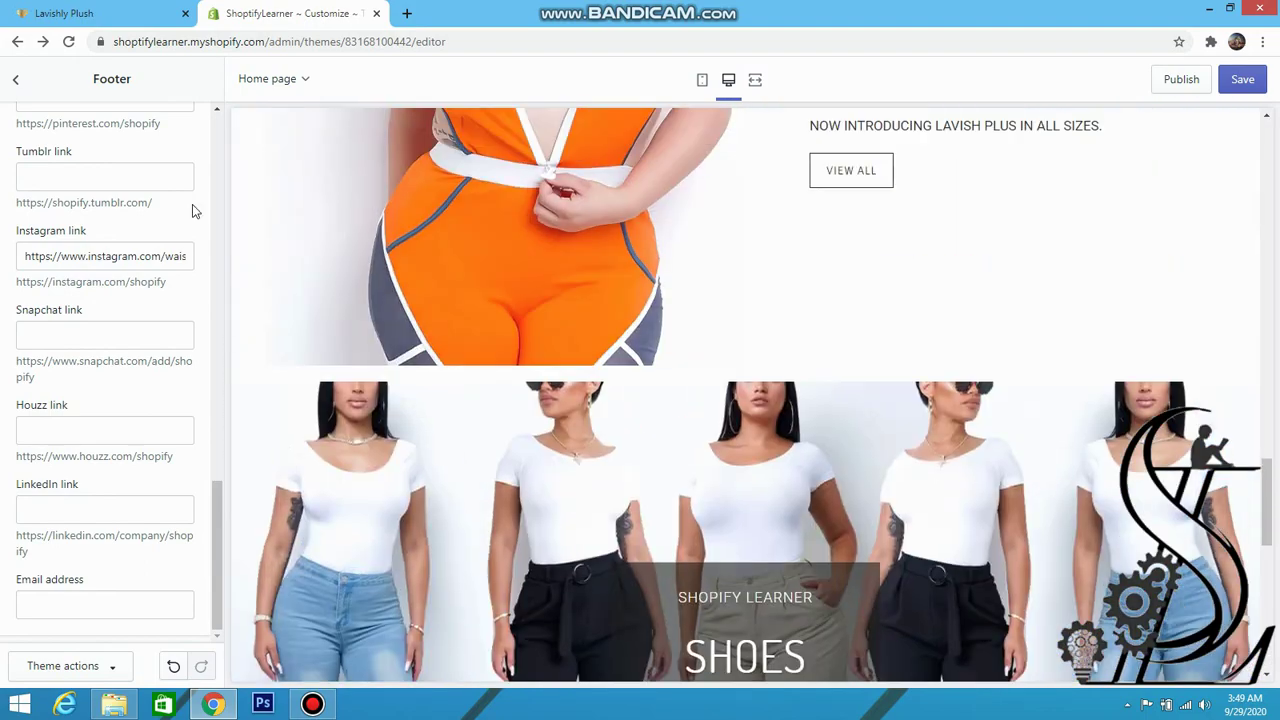
pyautogui.click(17, 79)
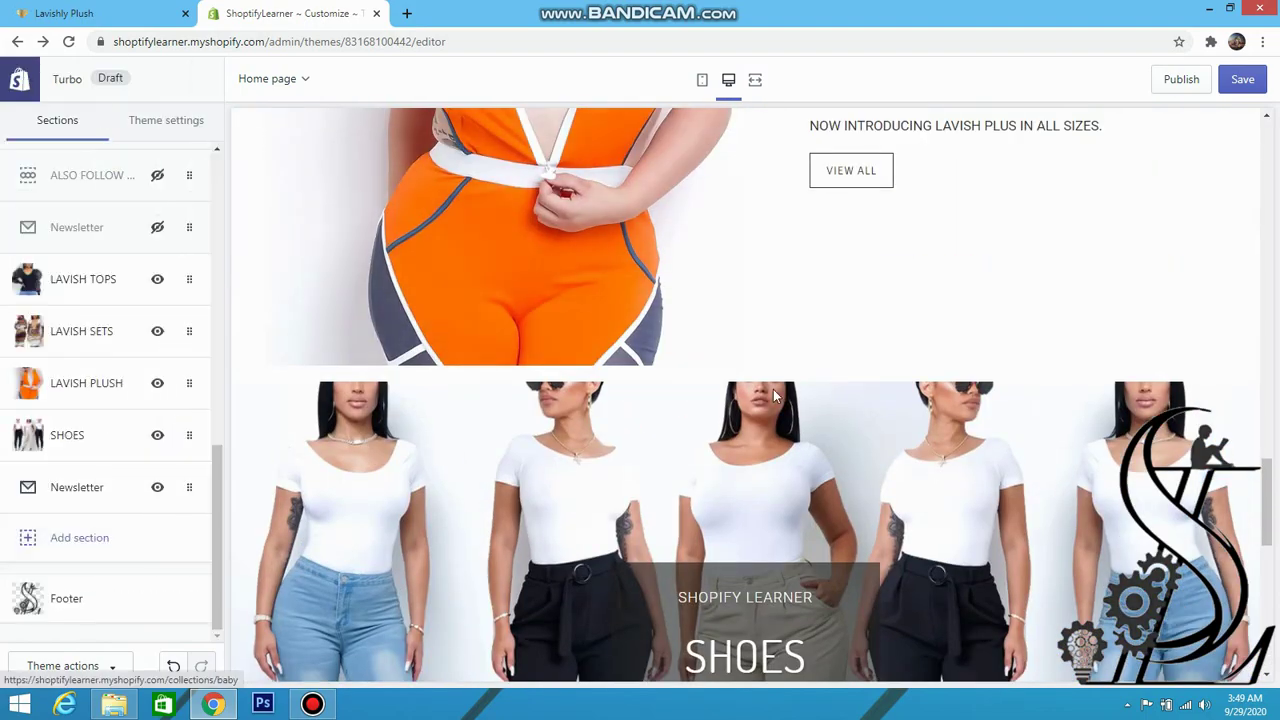
pyautogui.scroll(3, 773, 389)
pyautogui.moveTo(606, 6)
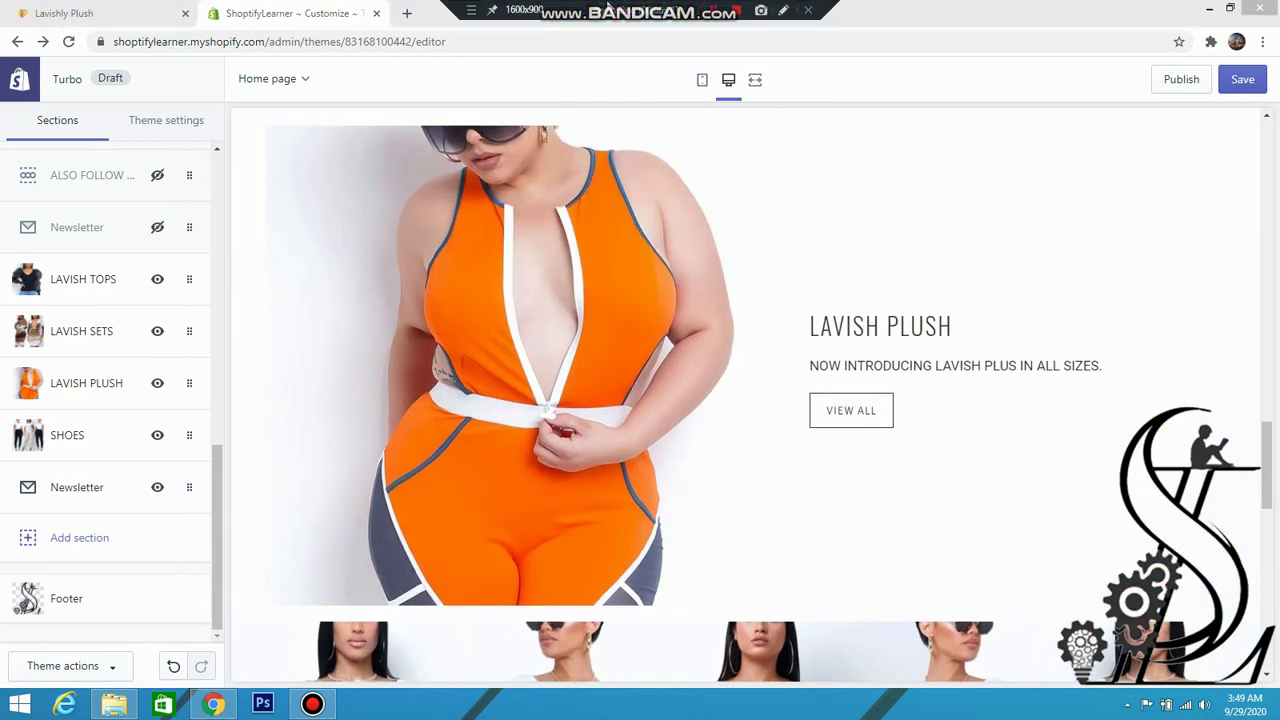
pyautogui.scroll(-10, 903, 392)
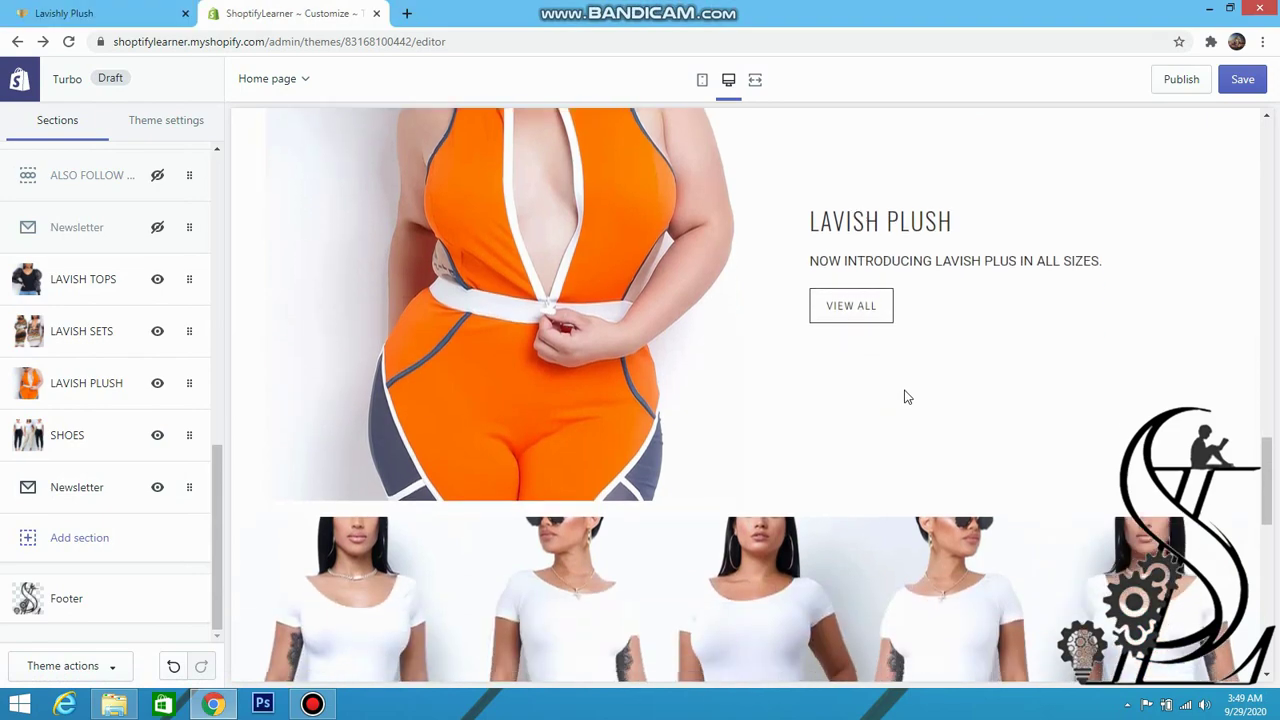
pyautogui.scroll(-2, 904, 397)
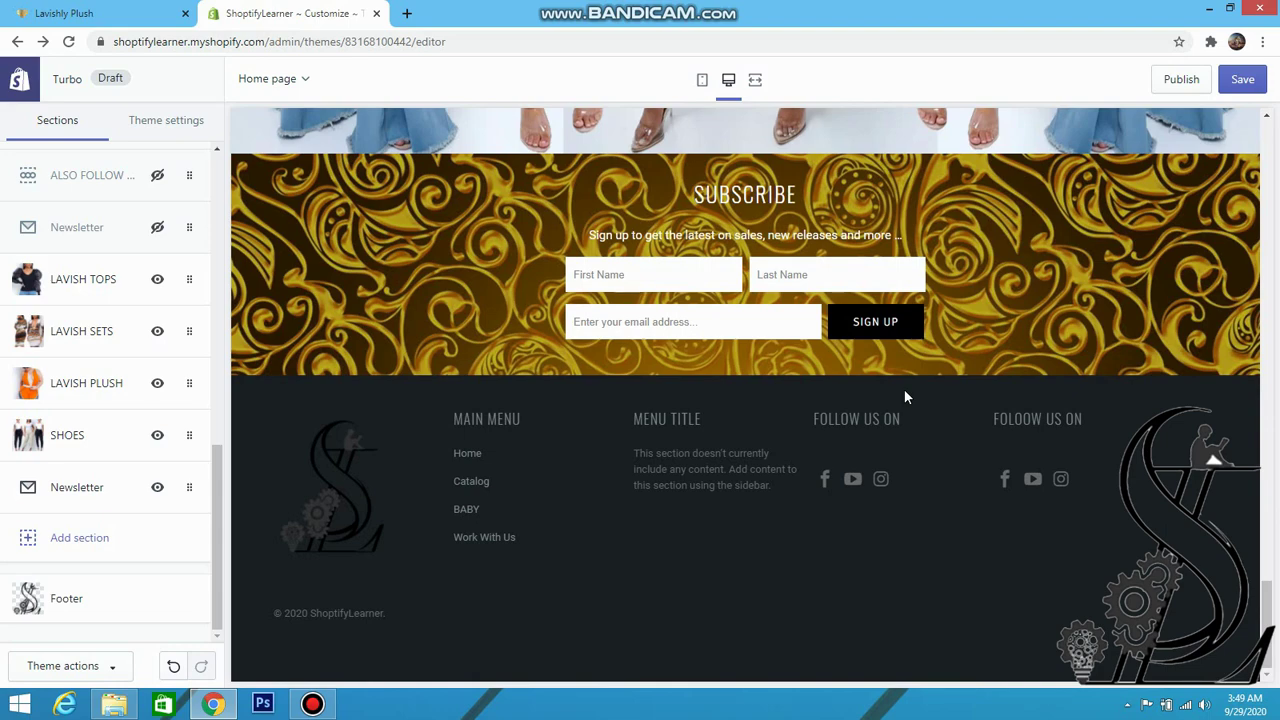
pyautogui.scroll(15, 904, 397)
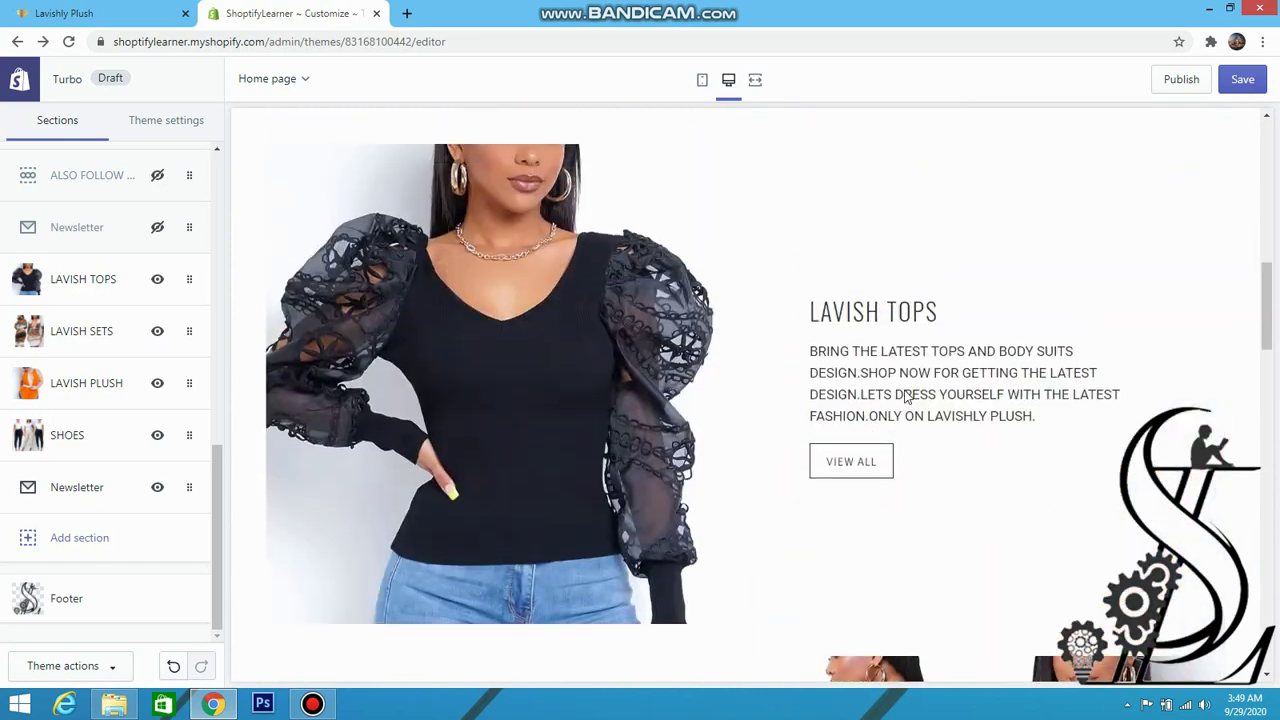
pyautogui.scroll(15, 904, 397)
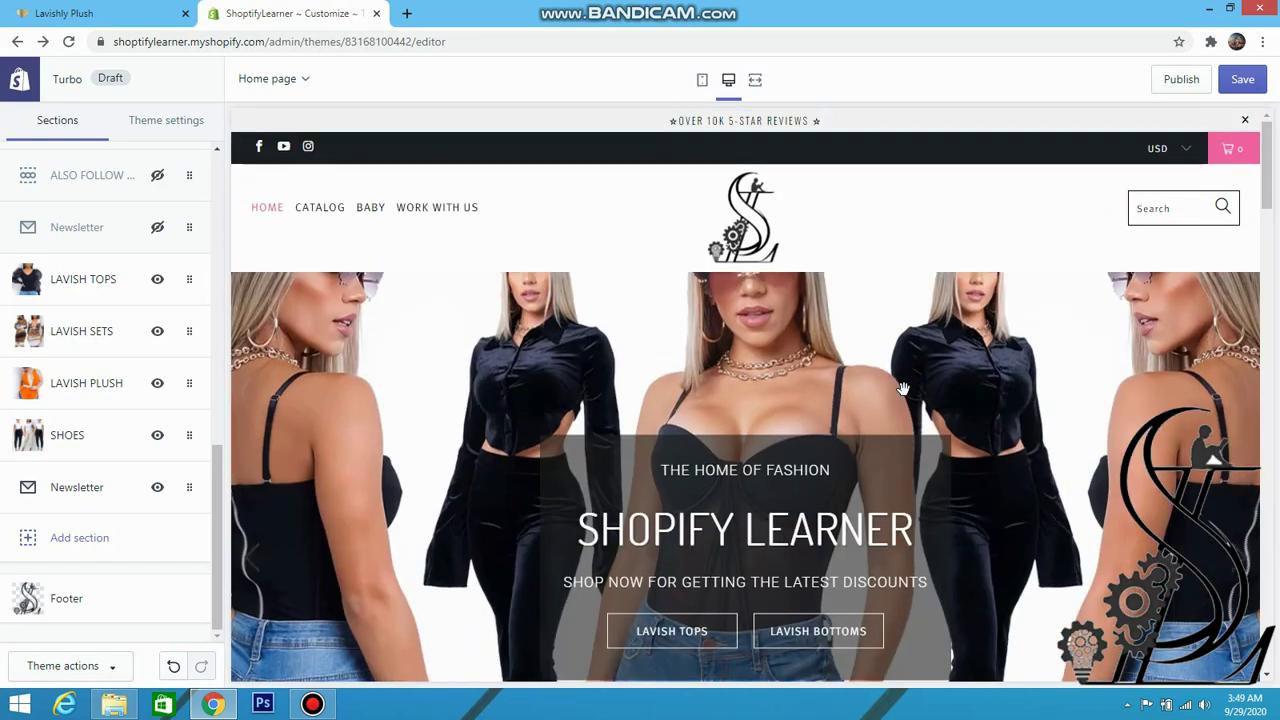